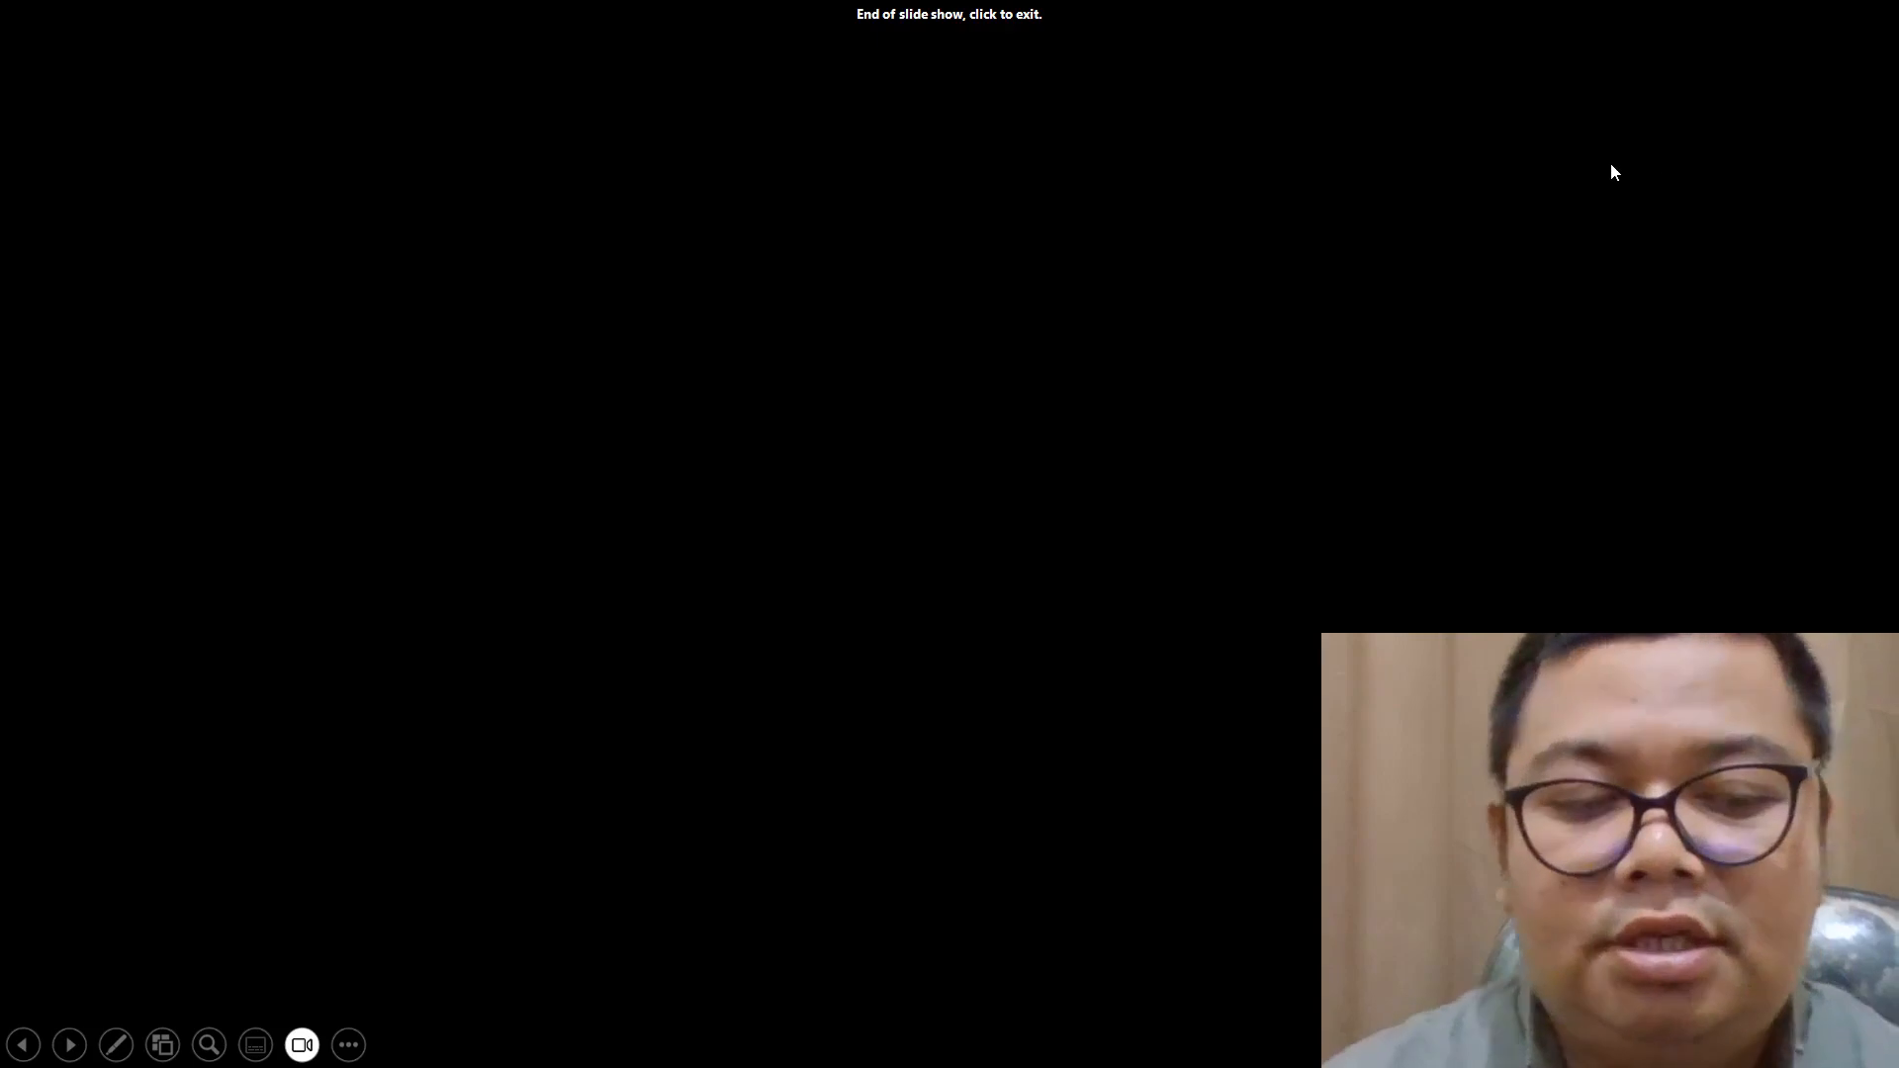
# End the slide show and switch to the browser window showing ASSA_Annual Report_2021.pdf
pyautogui.click(1609, 172)
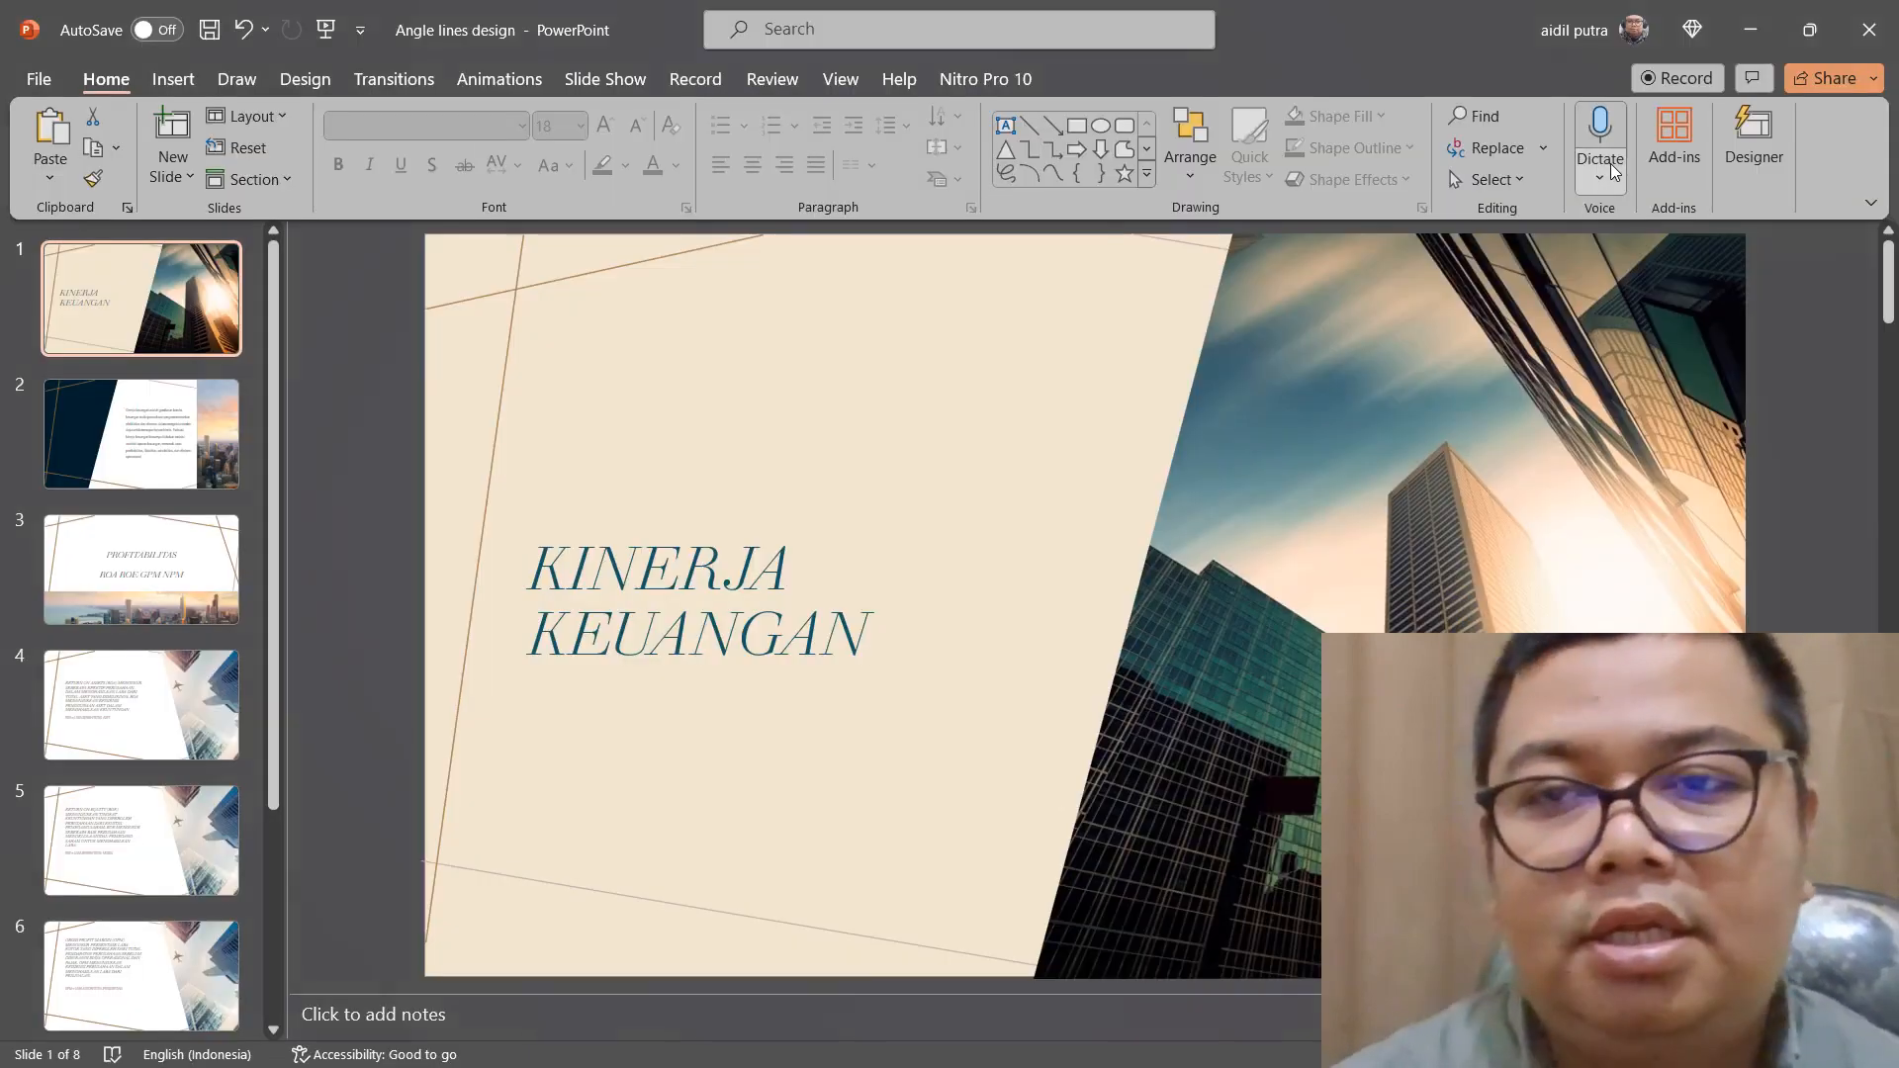
pyautogui.click(1777, 31)
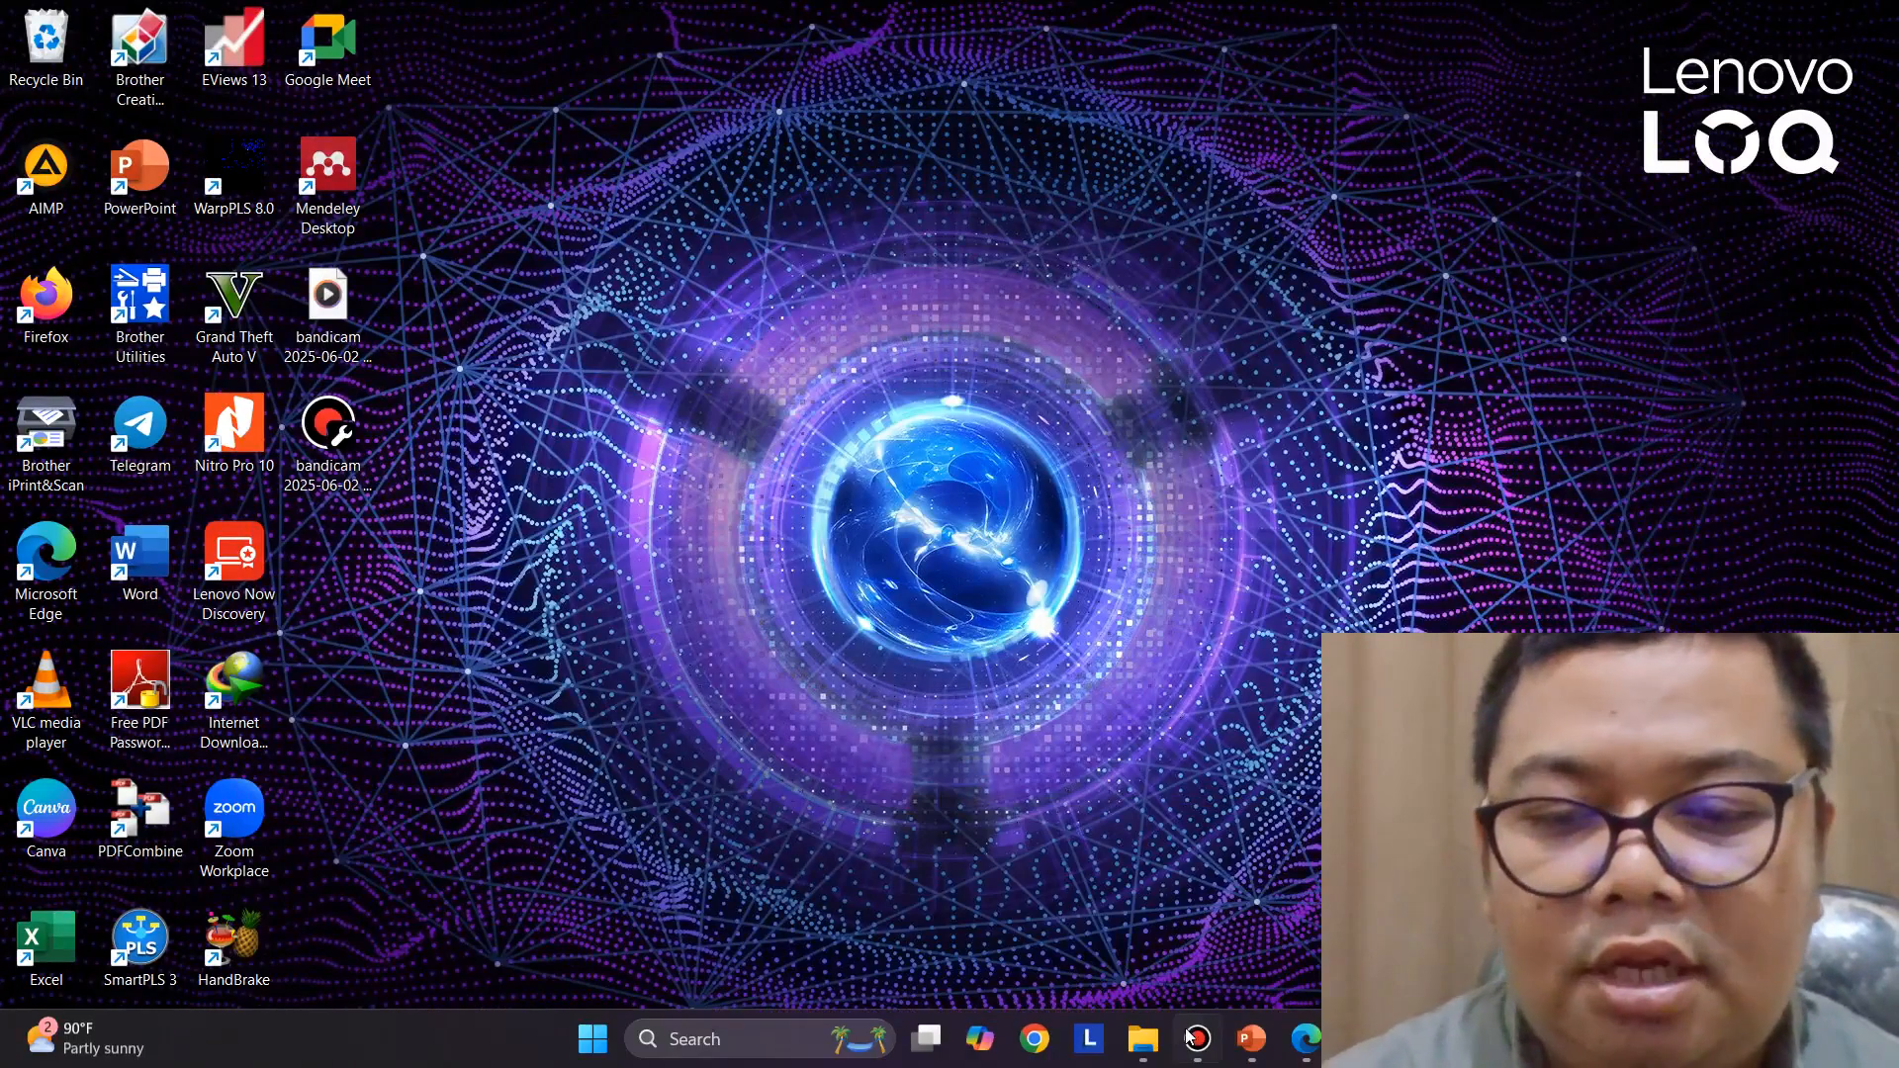
pyautogui.click(1305, 1046)
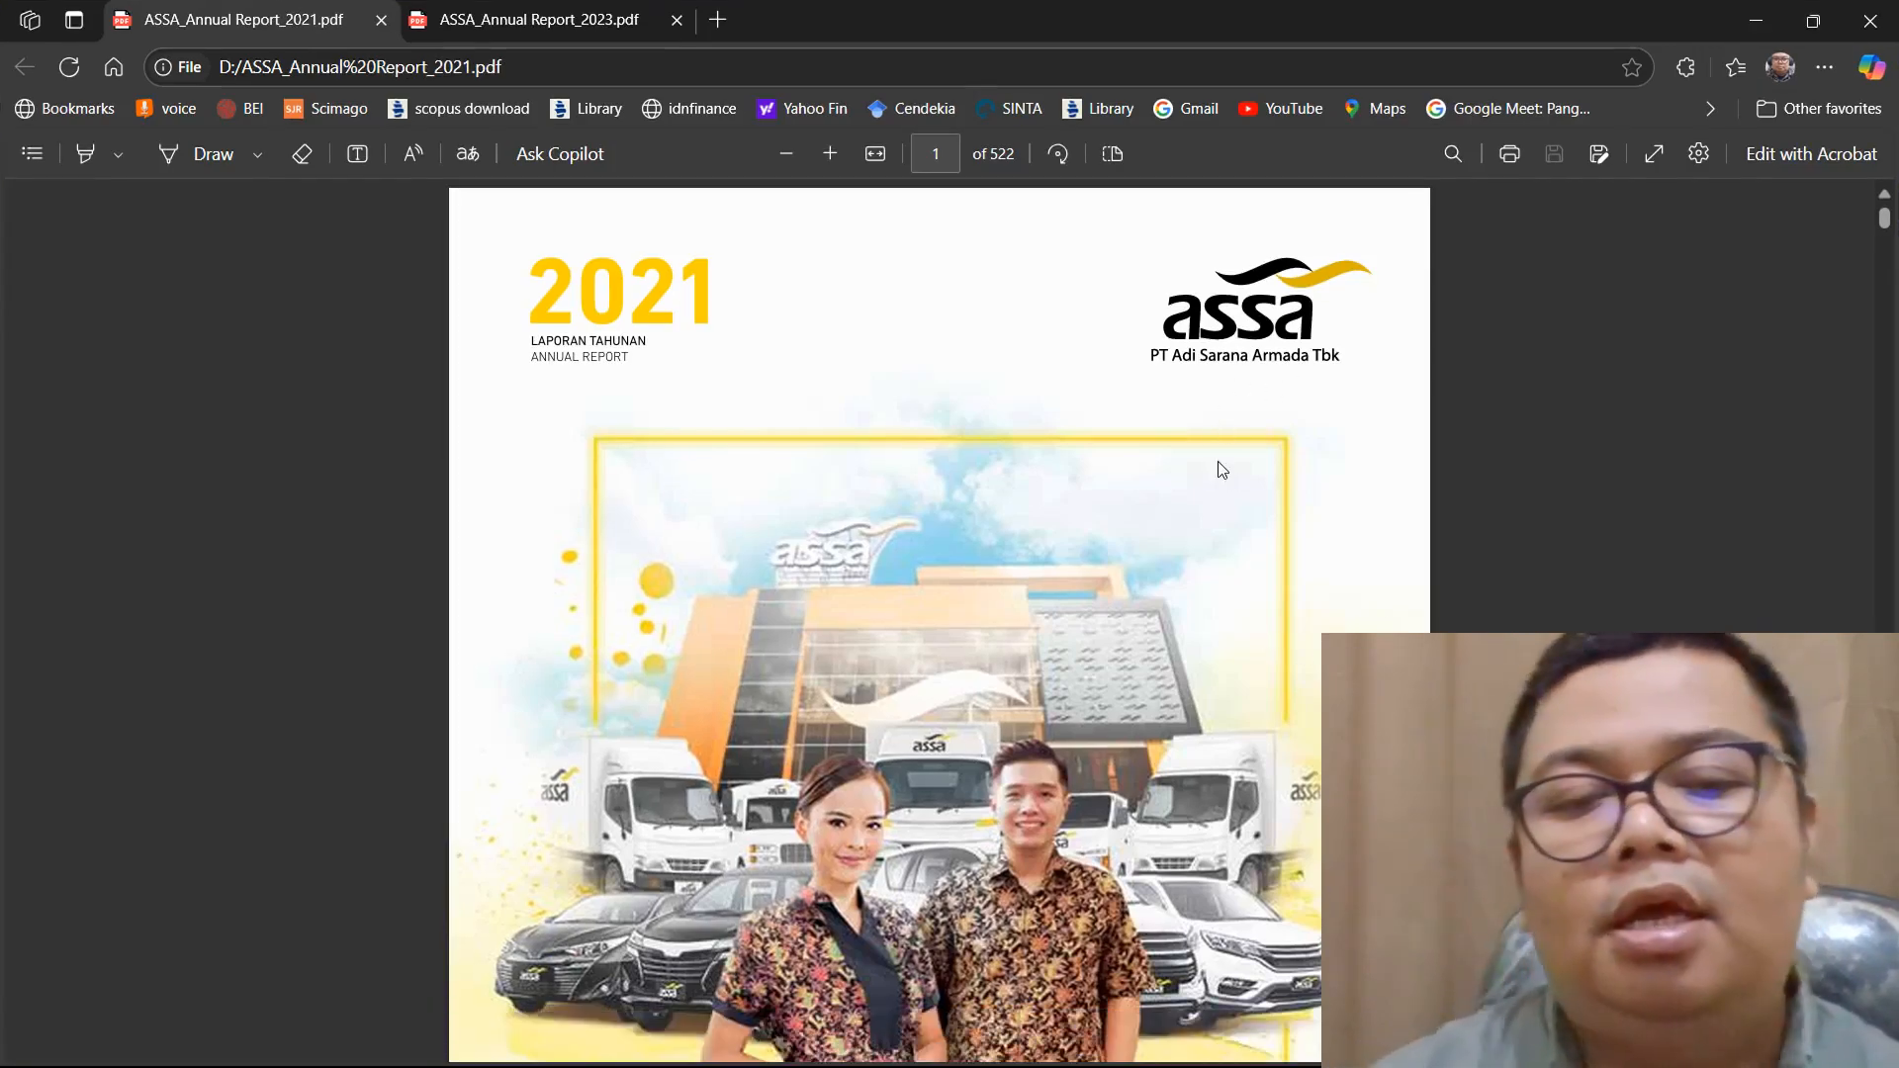
# Search the 2021 ASSA annual report for "npm", then close the search
pyautogui.scroll(-3, 1160, 472)
pyautogui.keyDown('ctrl'); pyautogui.scroll(2, 1161, 474); pyautogui.keyUp('ctrl')
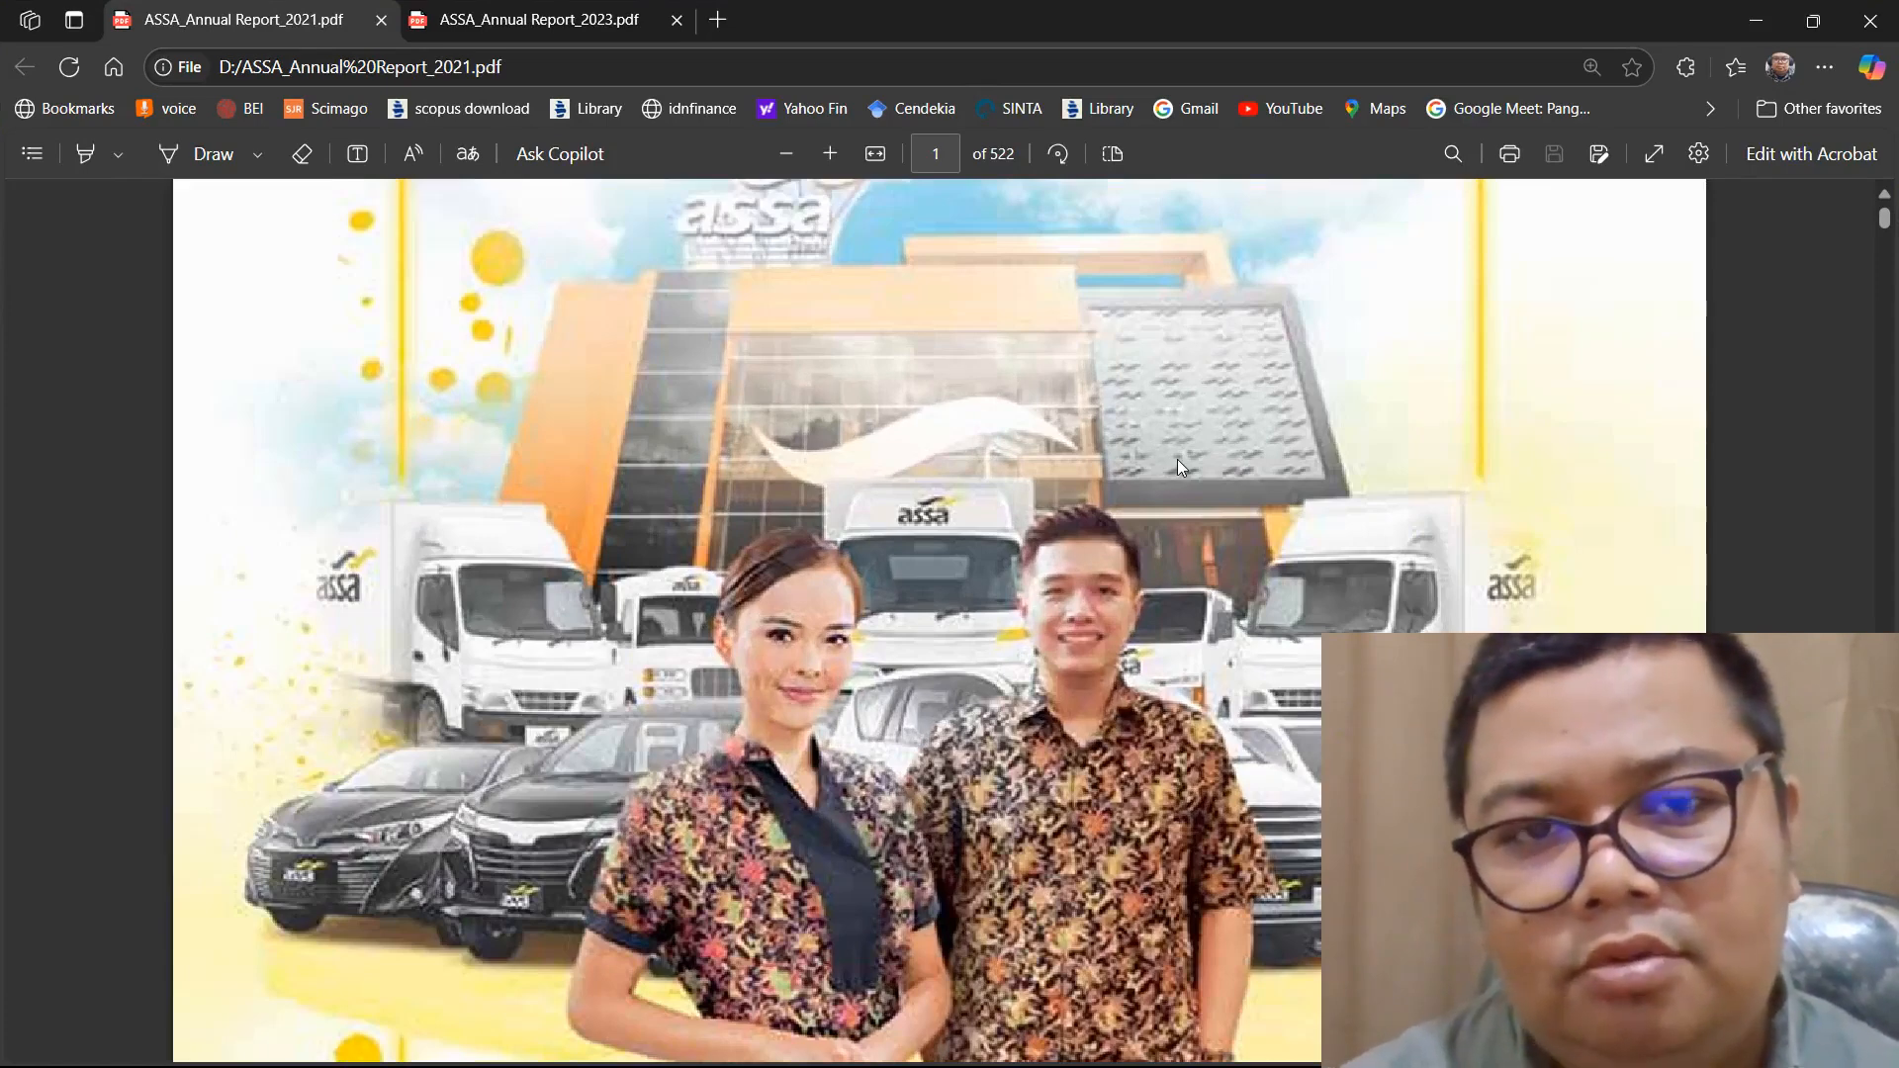
pyautogui.keyDown('ctrl'); pyautogui.scroll(-2, 1177, 467); pyautogui.keyUp('ctrl')
pyautogui.hotkey('ctrl', 'f')
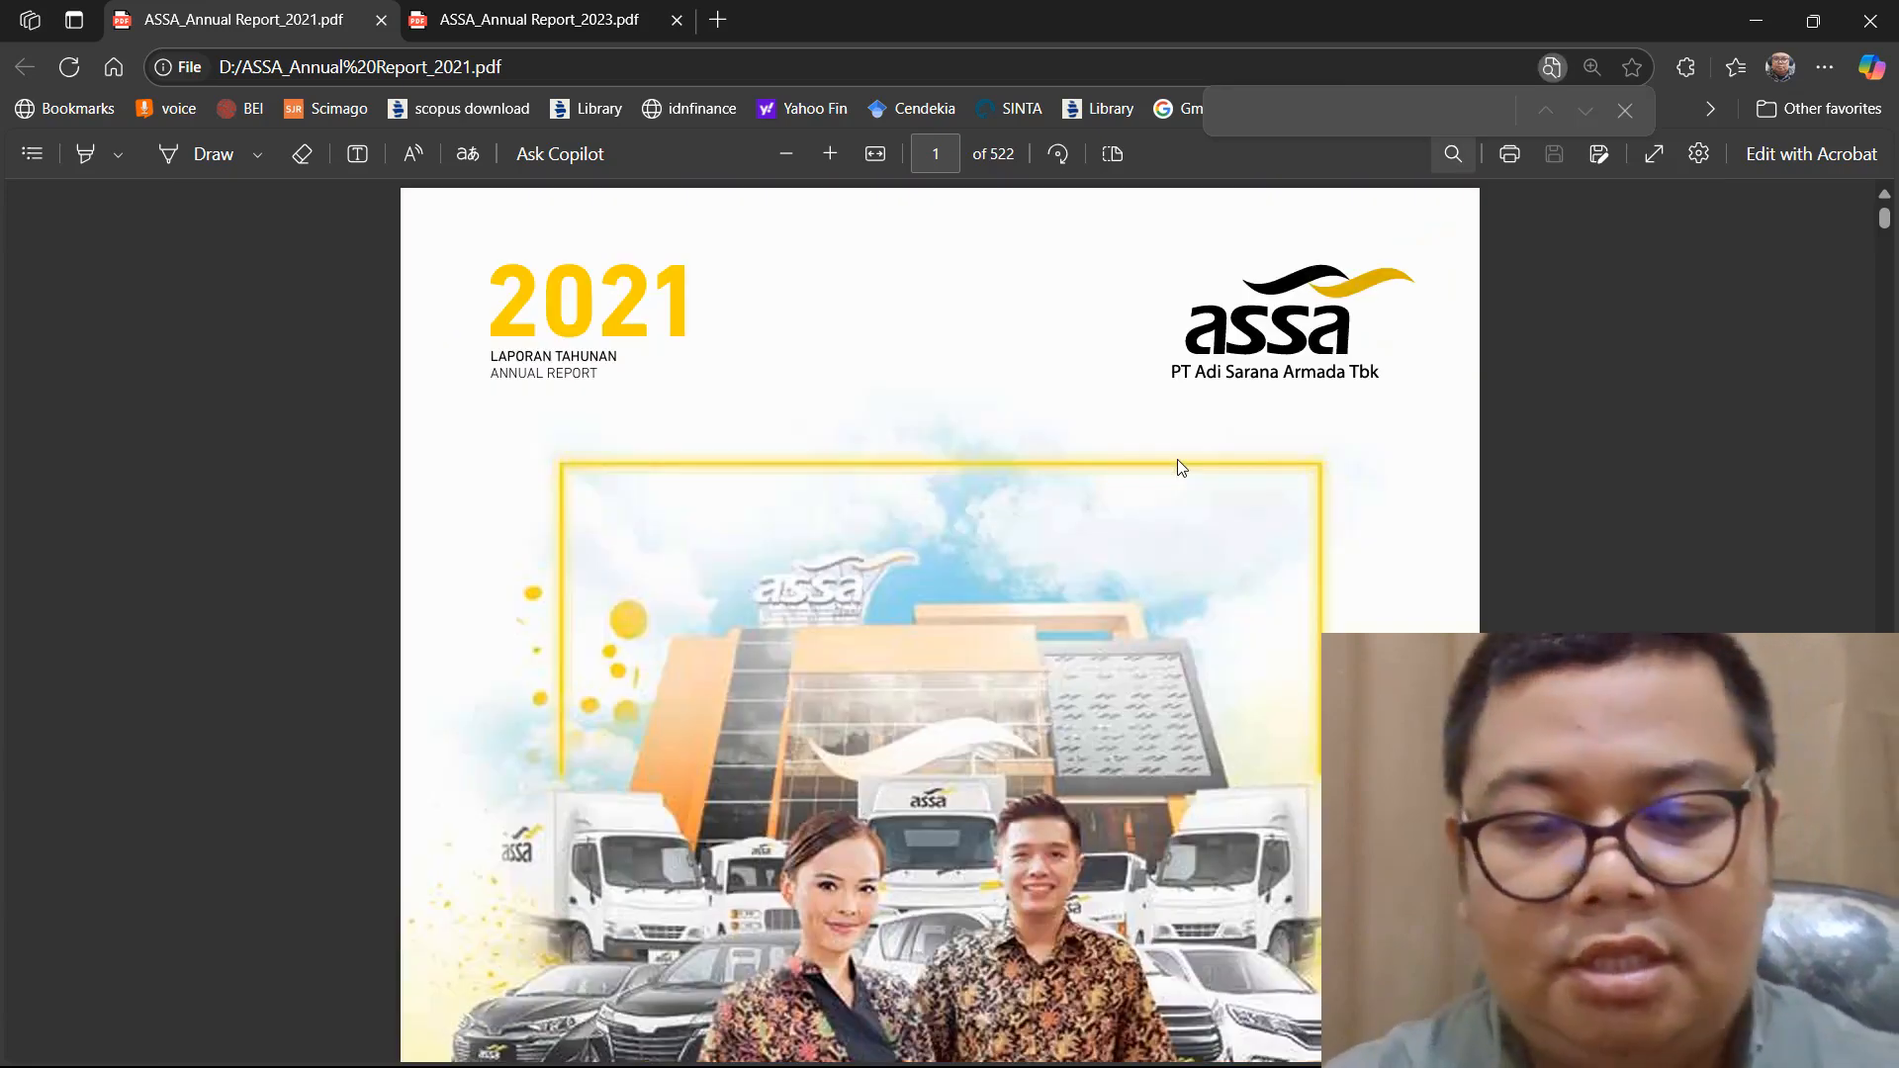
pyautogui.write('npm')
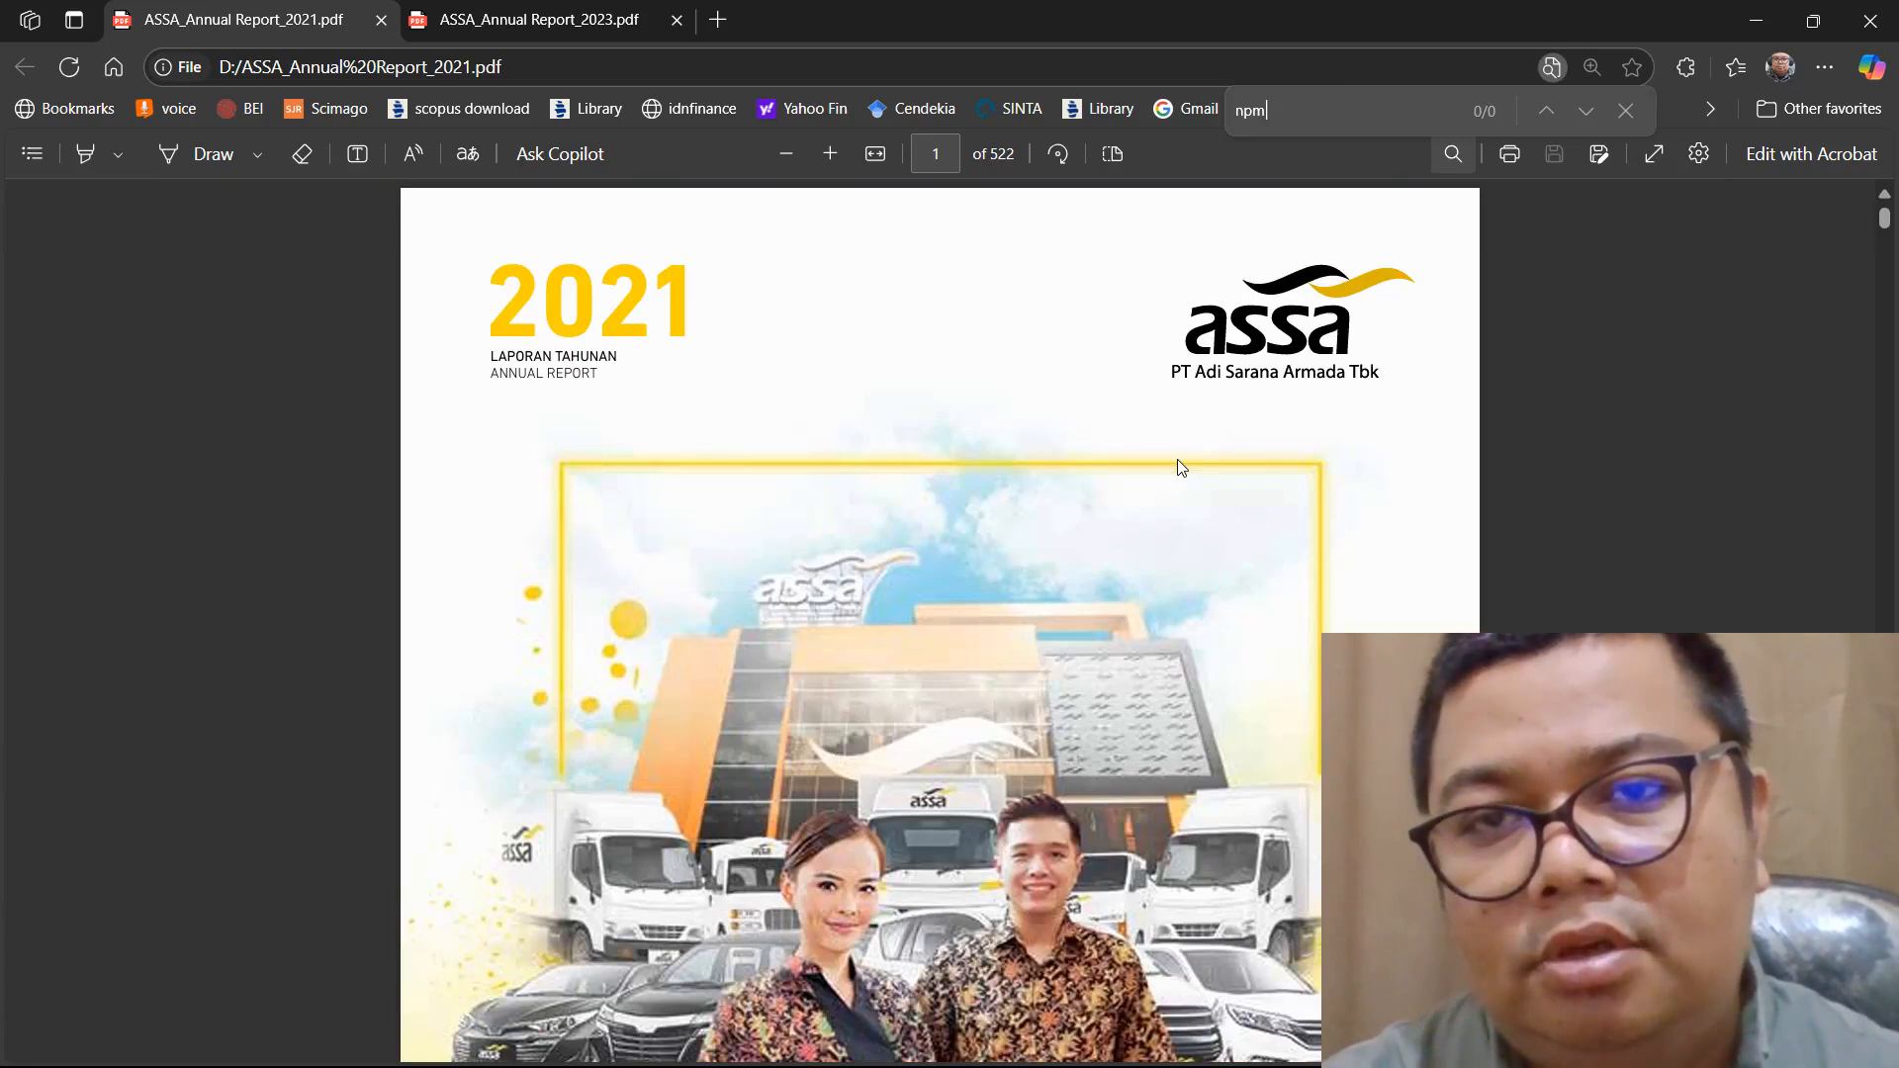
pyautogui.click(1627, 111)
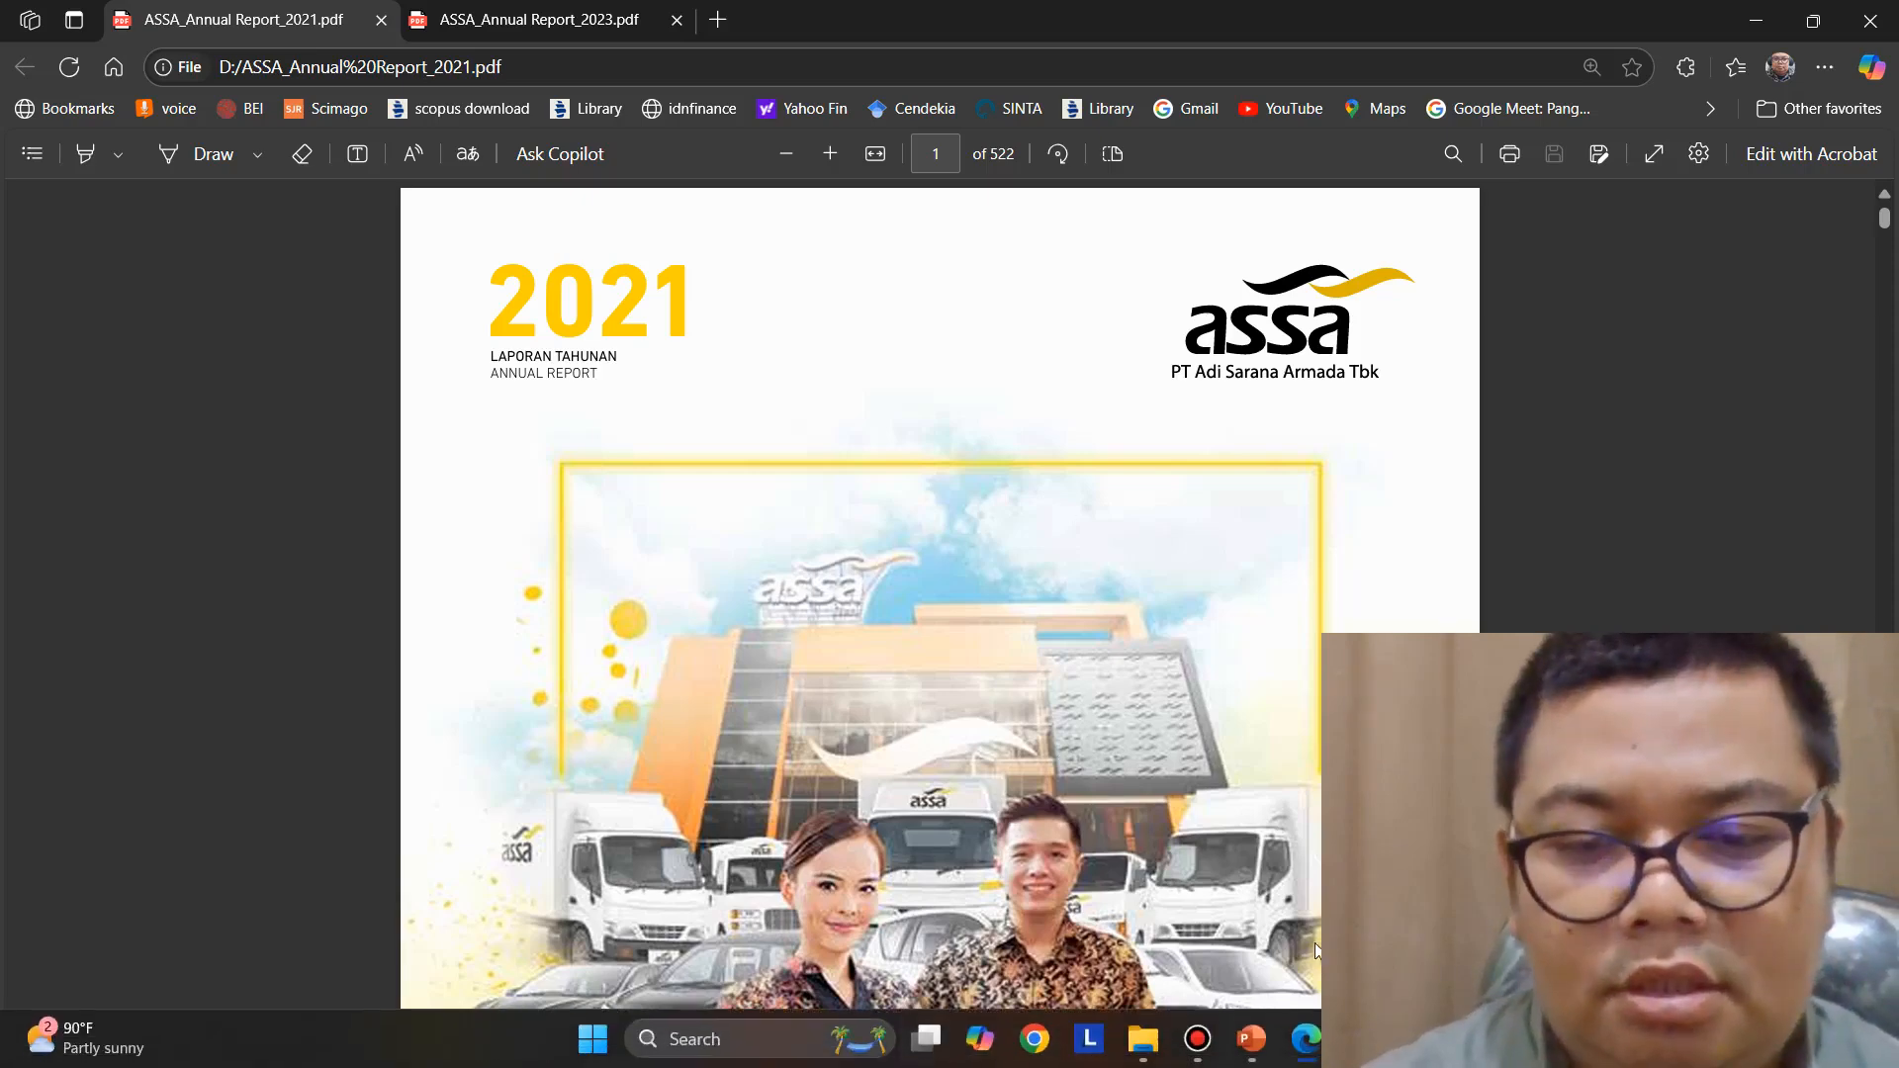
pyautogui.click(1197, 1055)
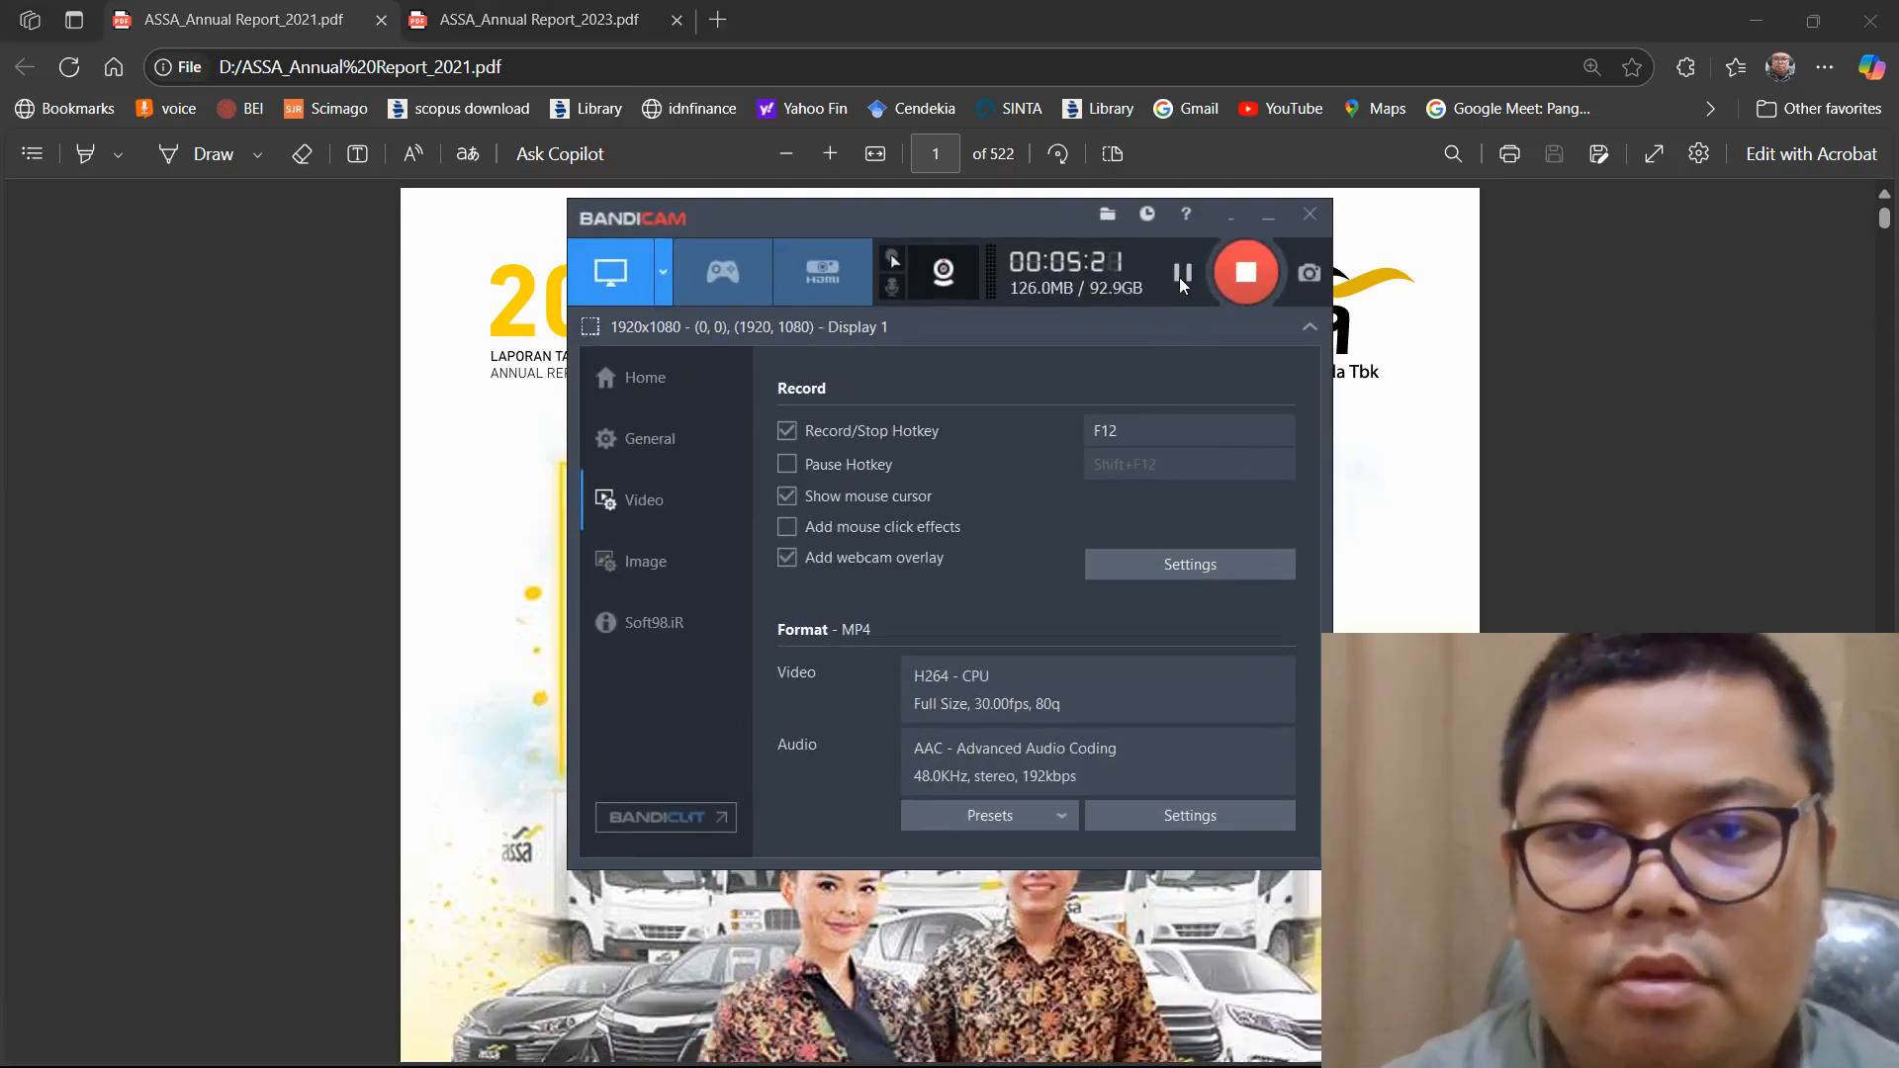
pyautogui.click(1268, 228)
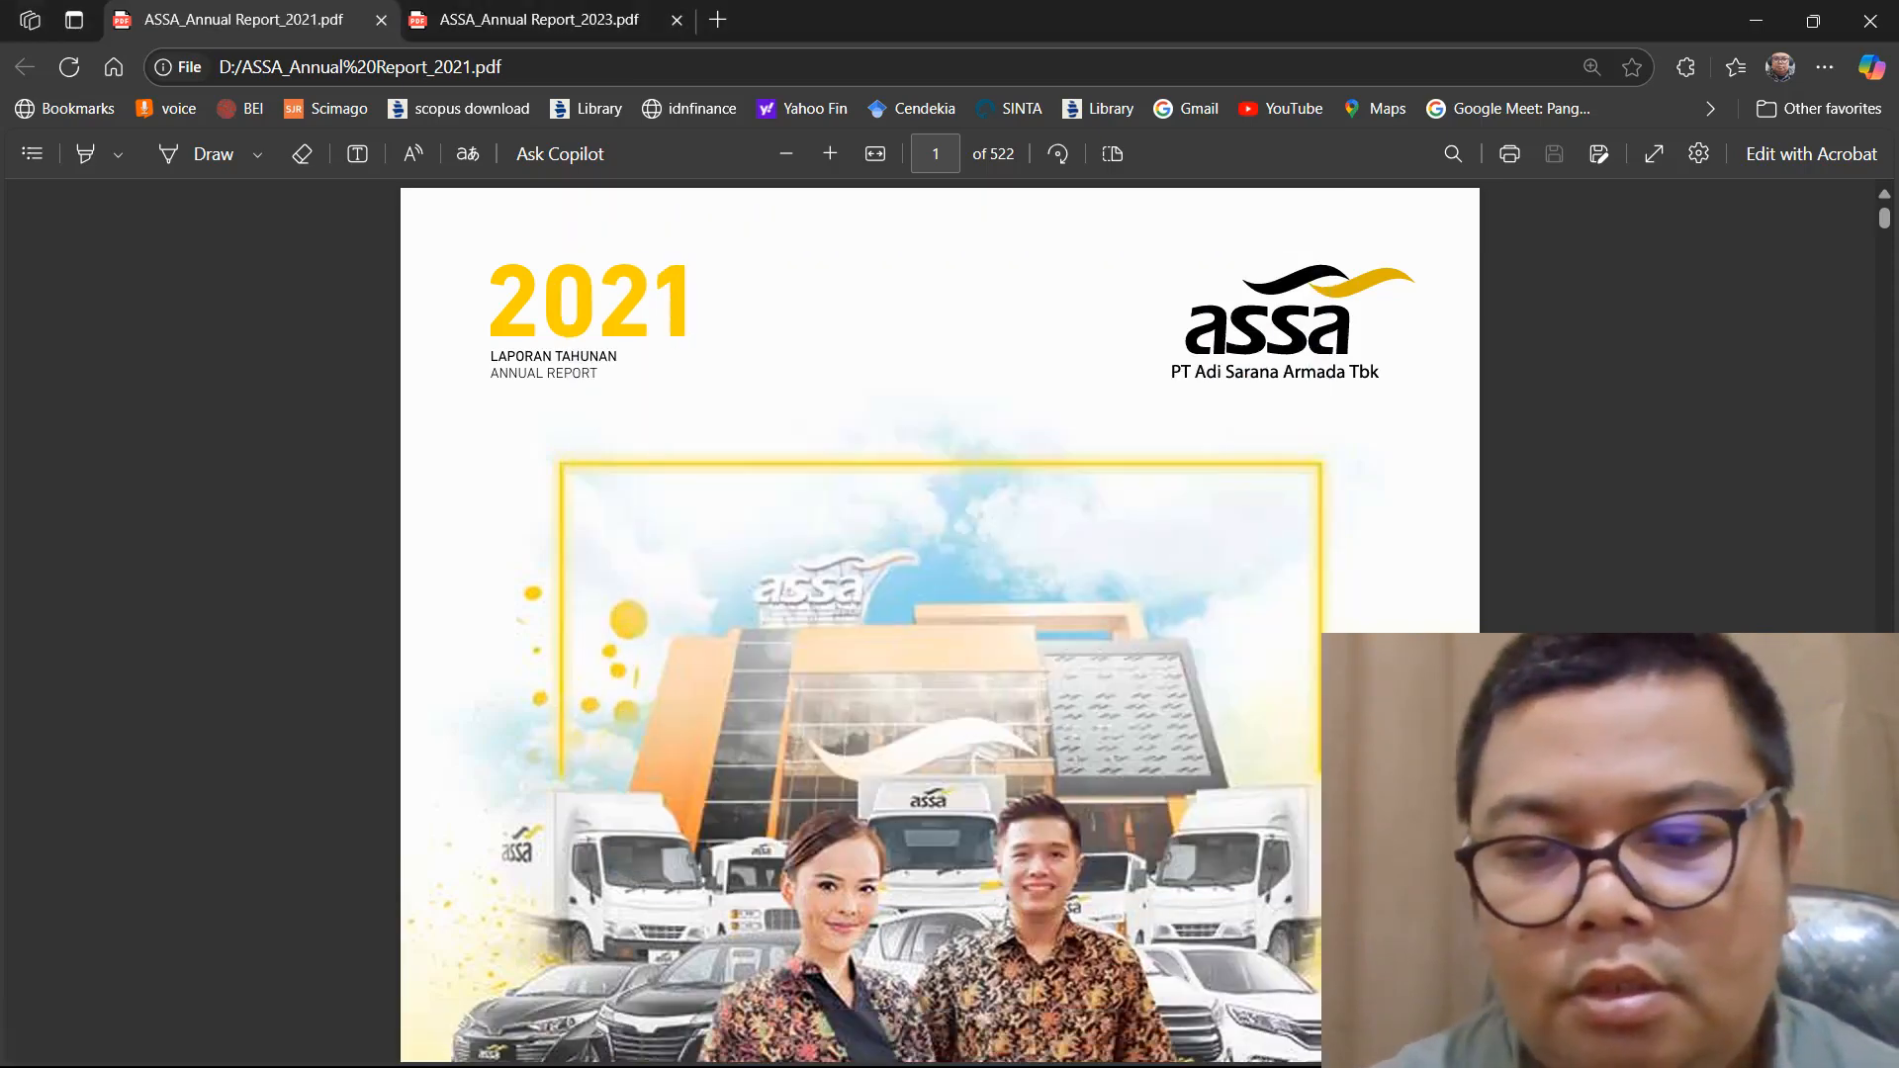
# Switch to a blank Excel workbook and enter the headers "tahun" in D3 and "laba bersih" in E3
pyautogui.click(1755, 21)
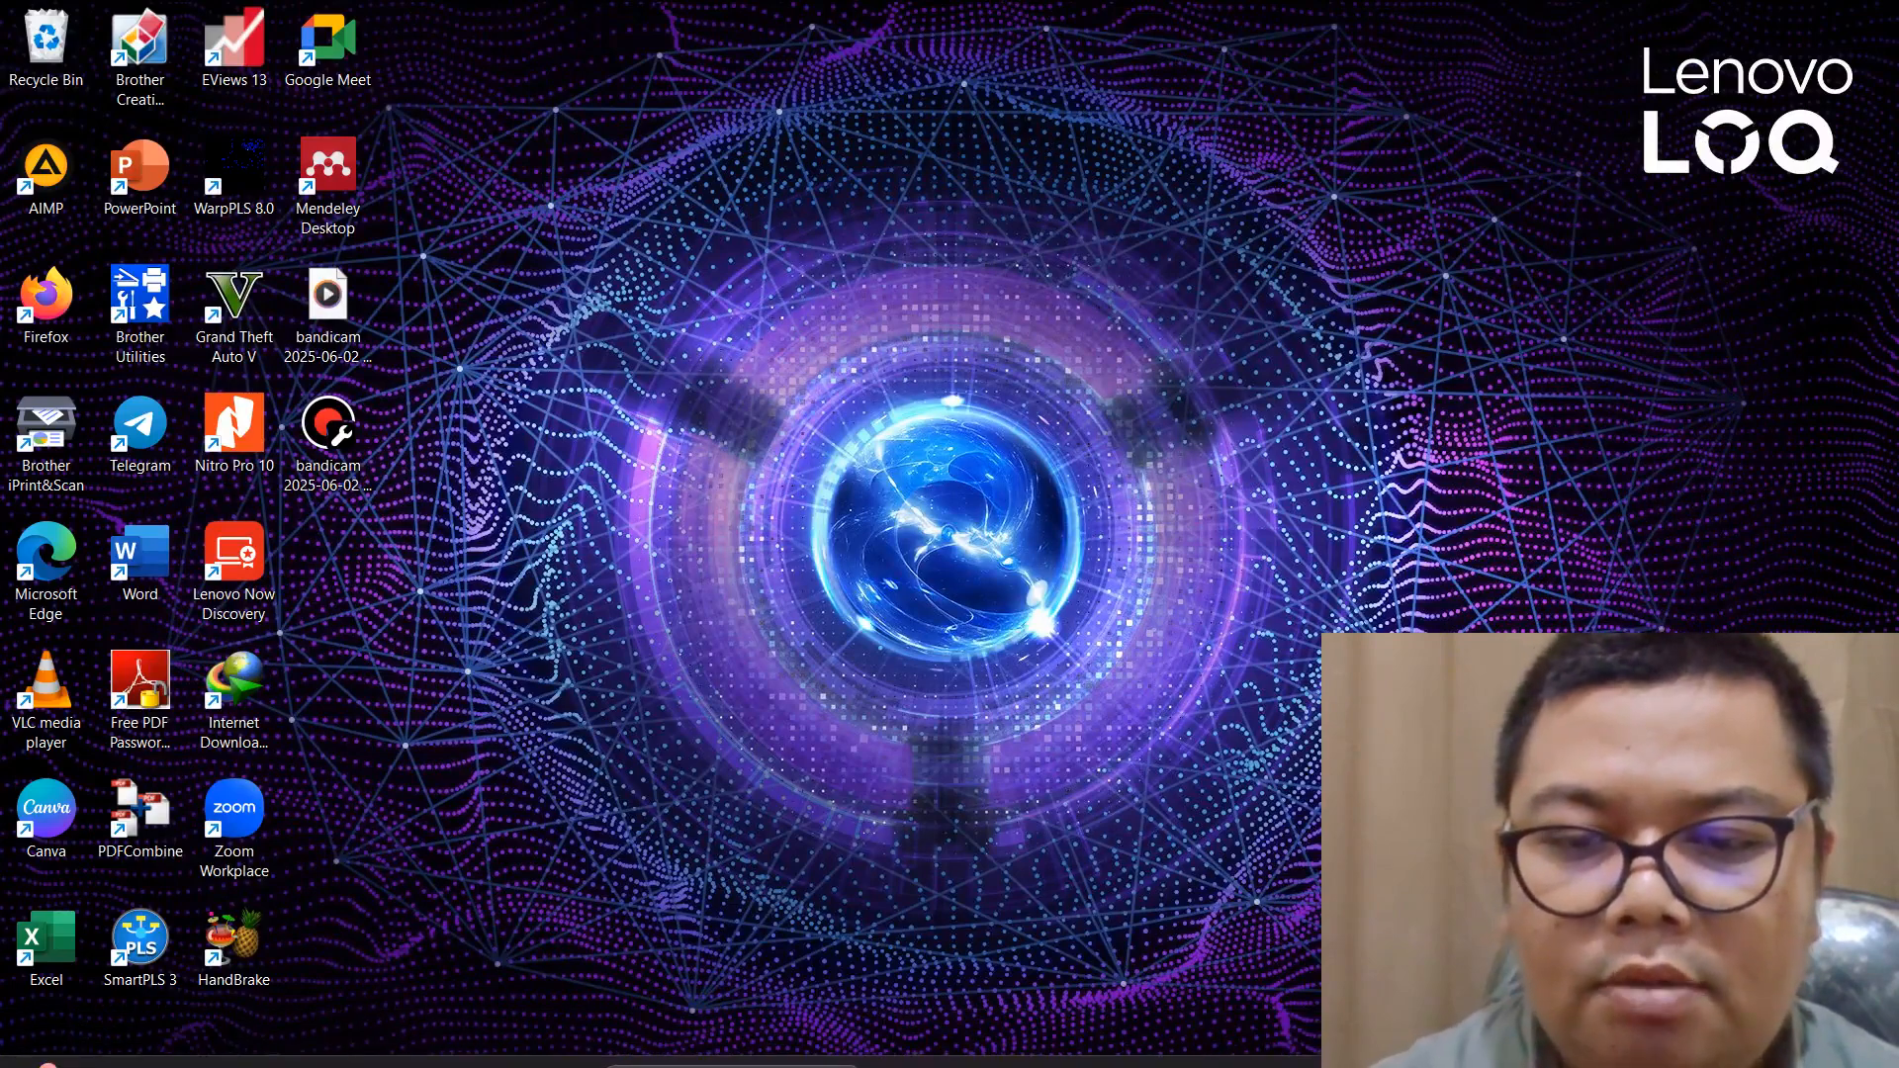
pyautogui.click(1333, 1040)
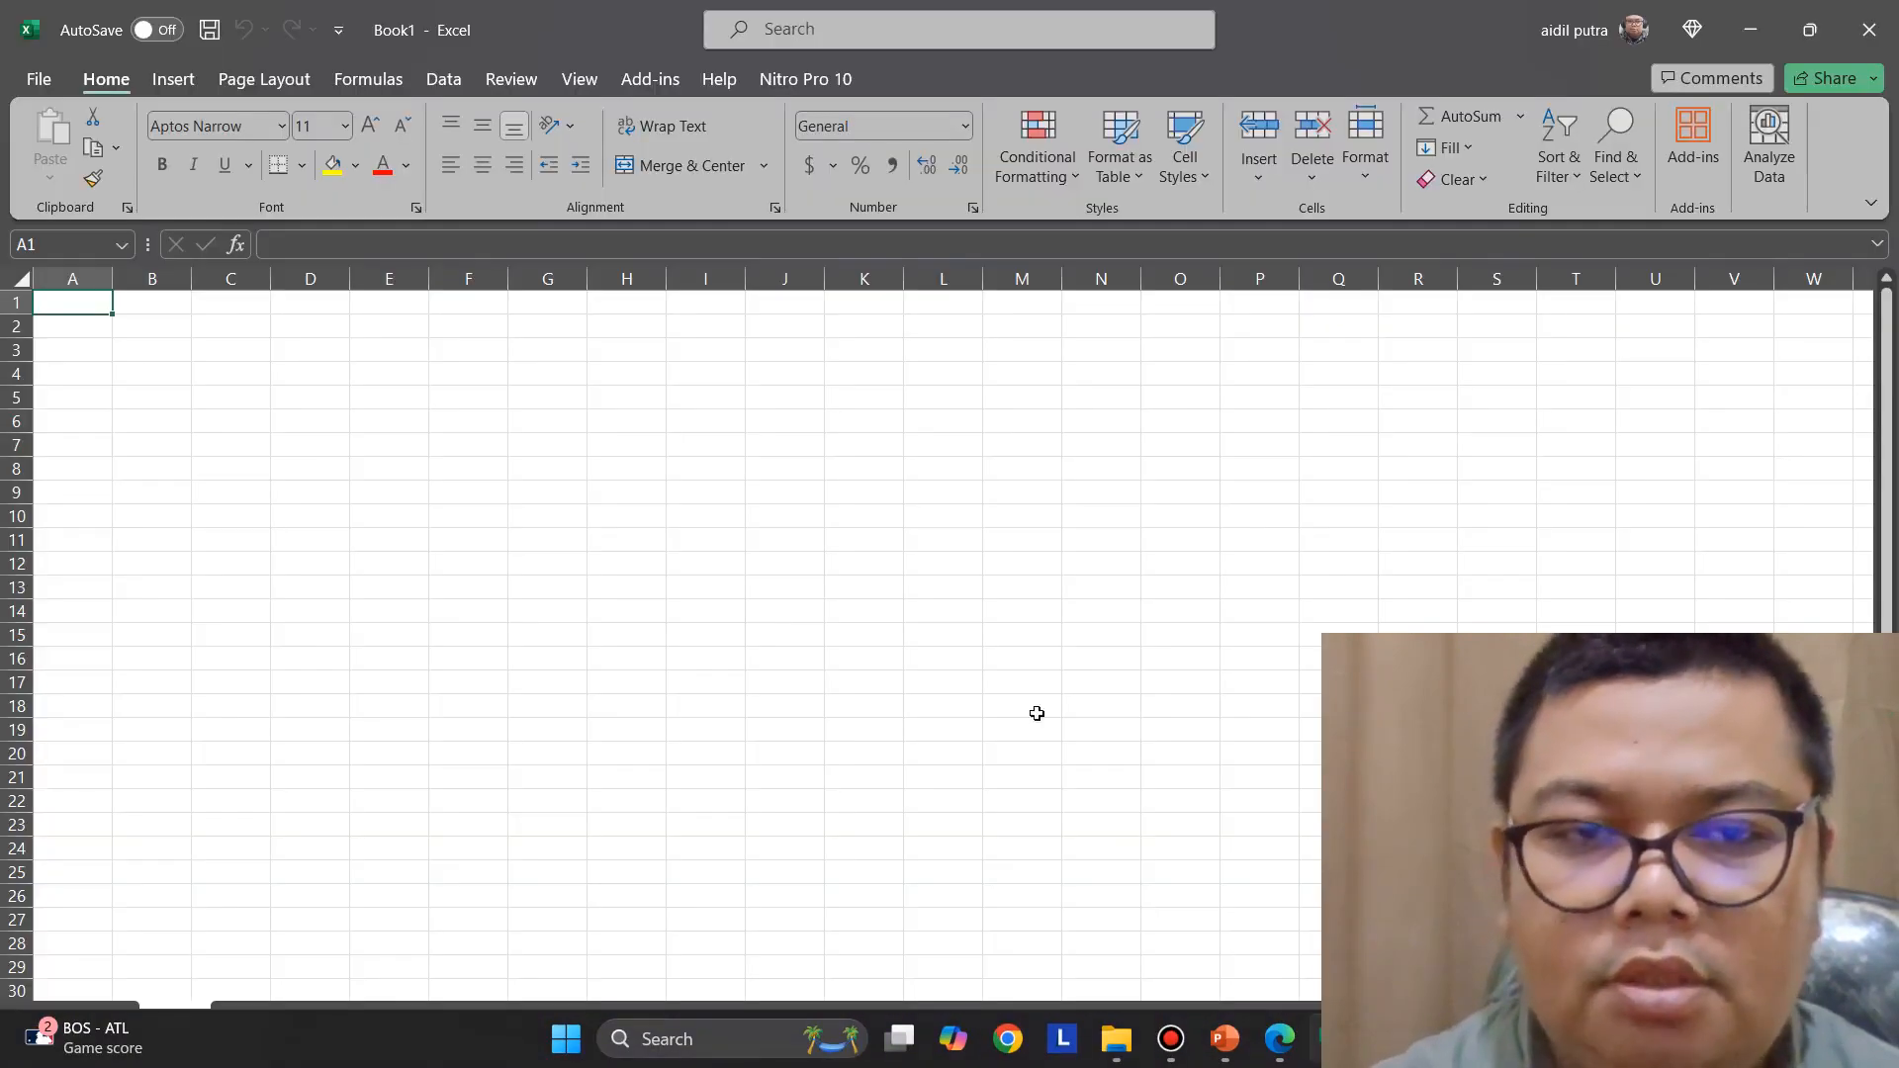
pyautogui.click(333, 348)
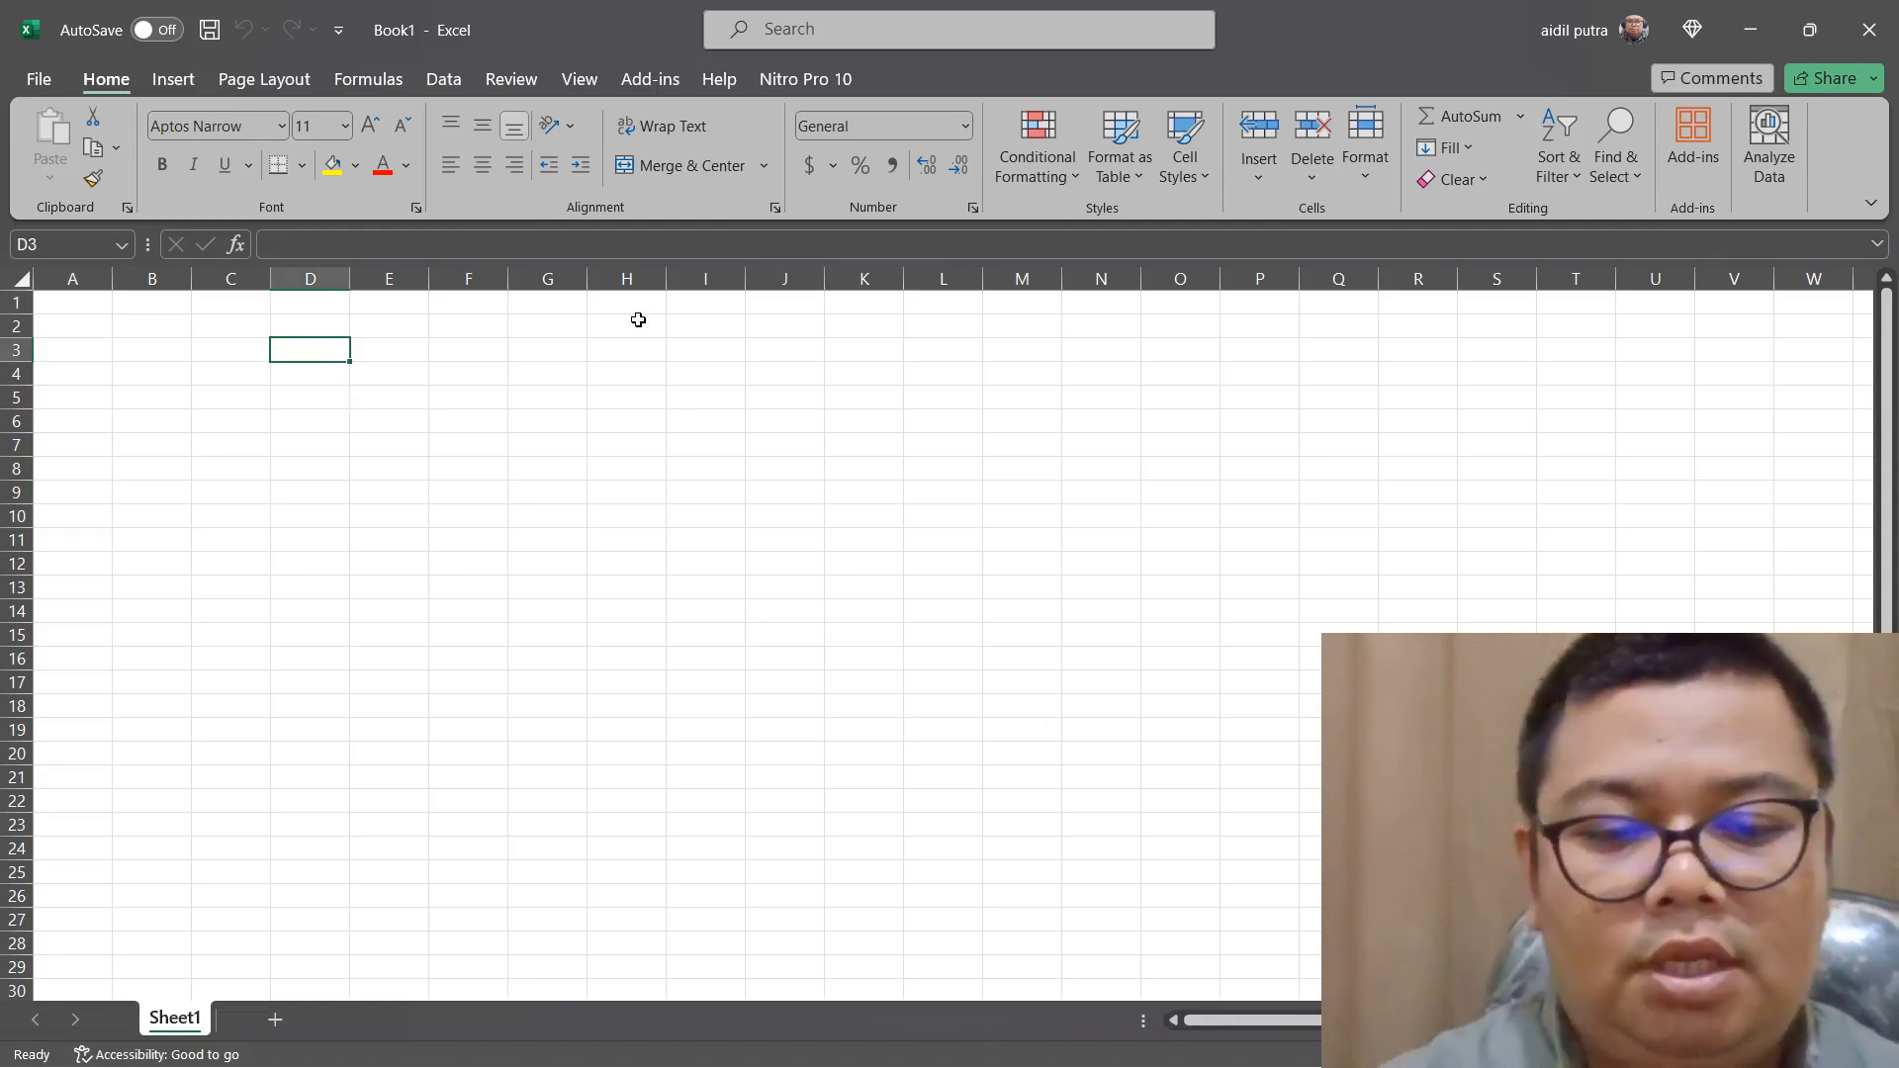
pyautogui.write('tahun')
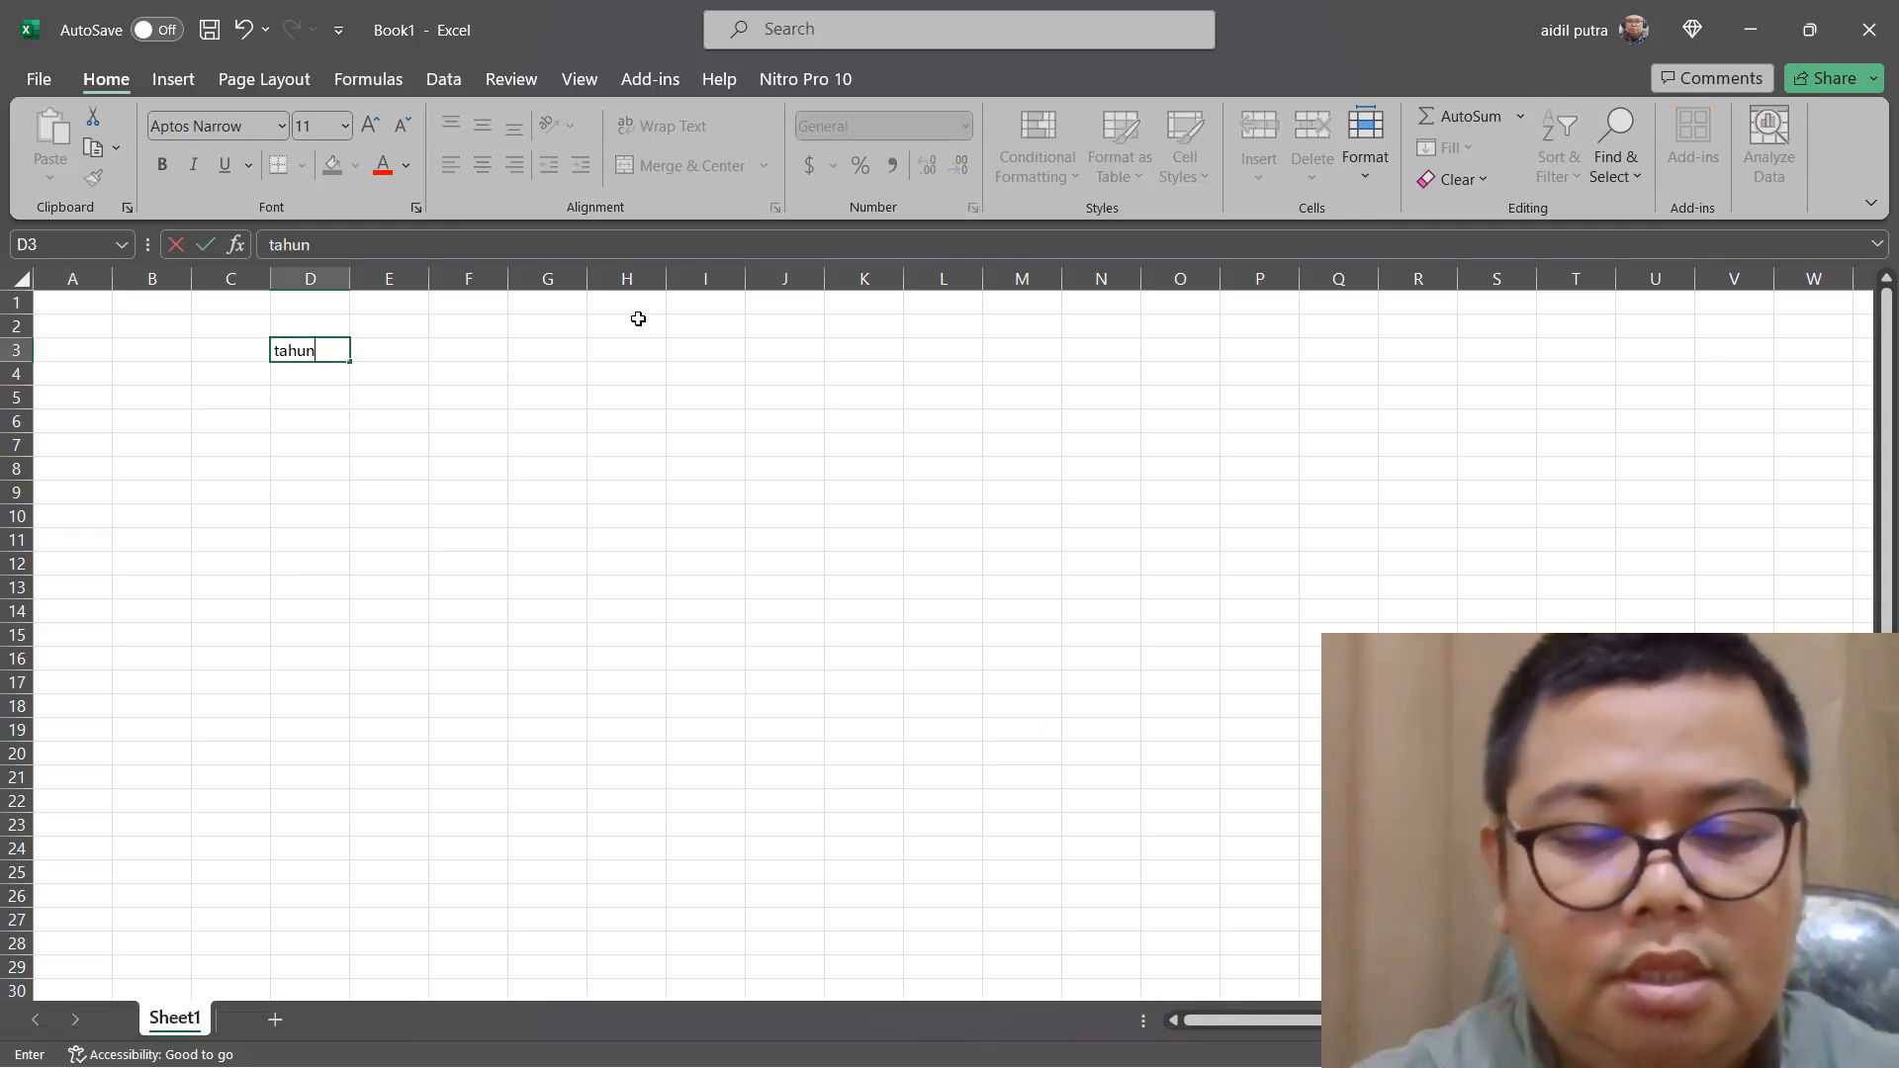
pyautogui.press('Tab')
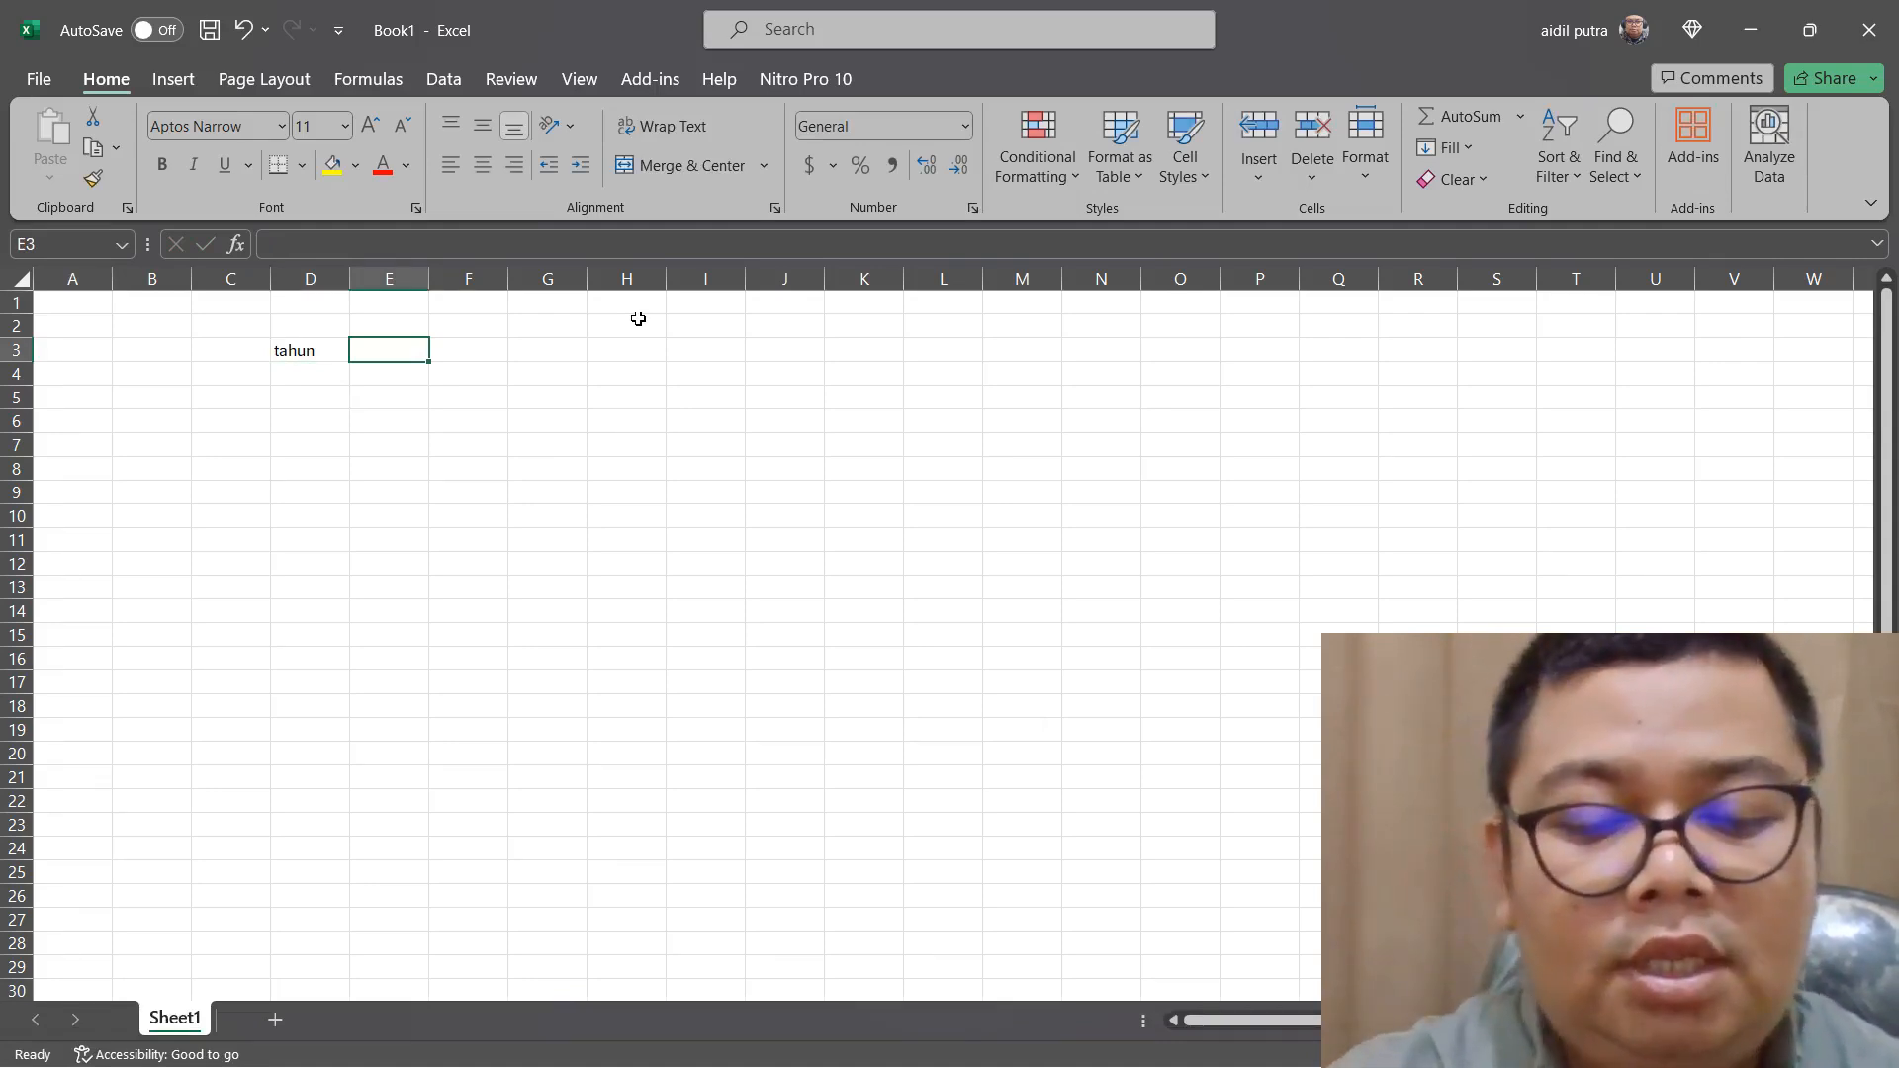
pyautogui.write('laba bersih')
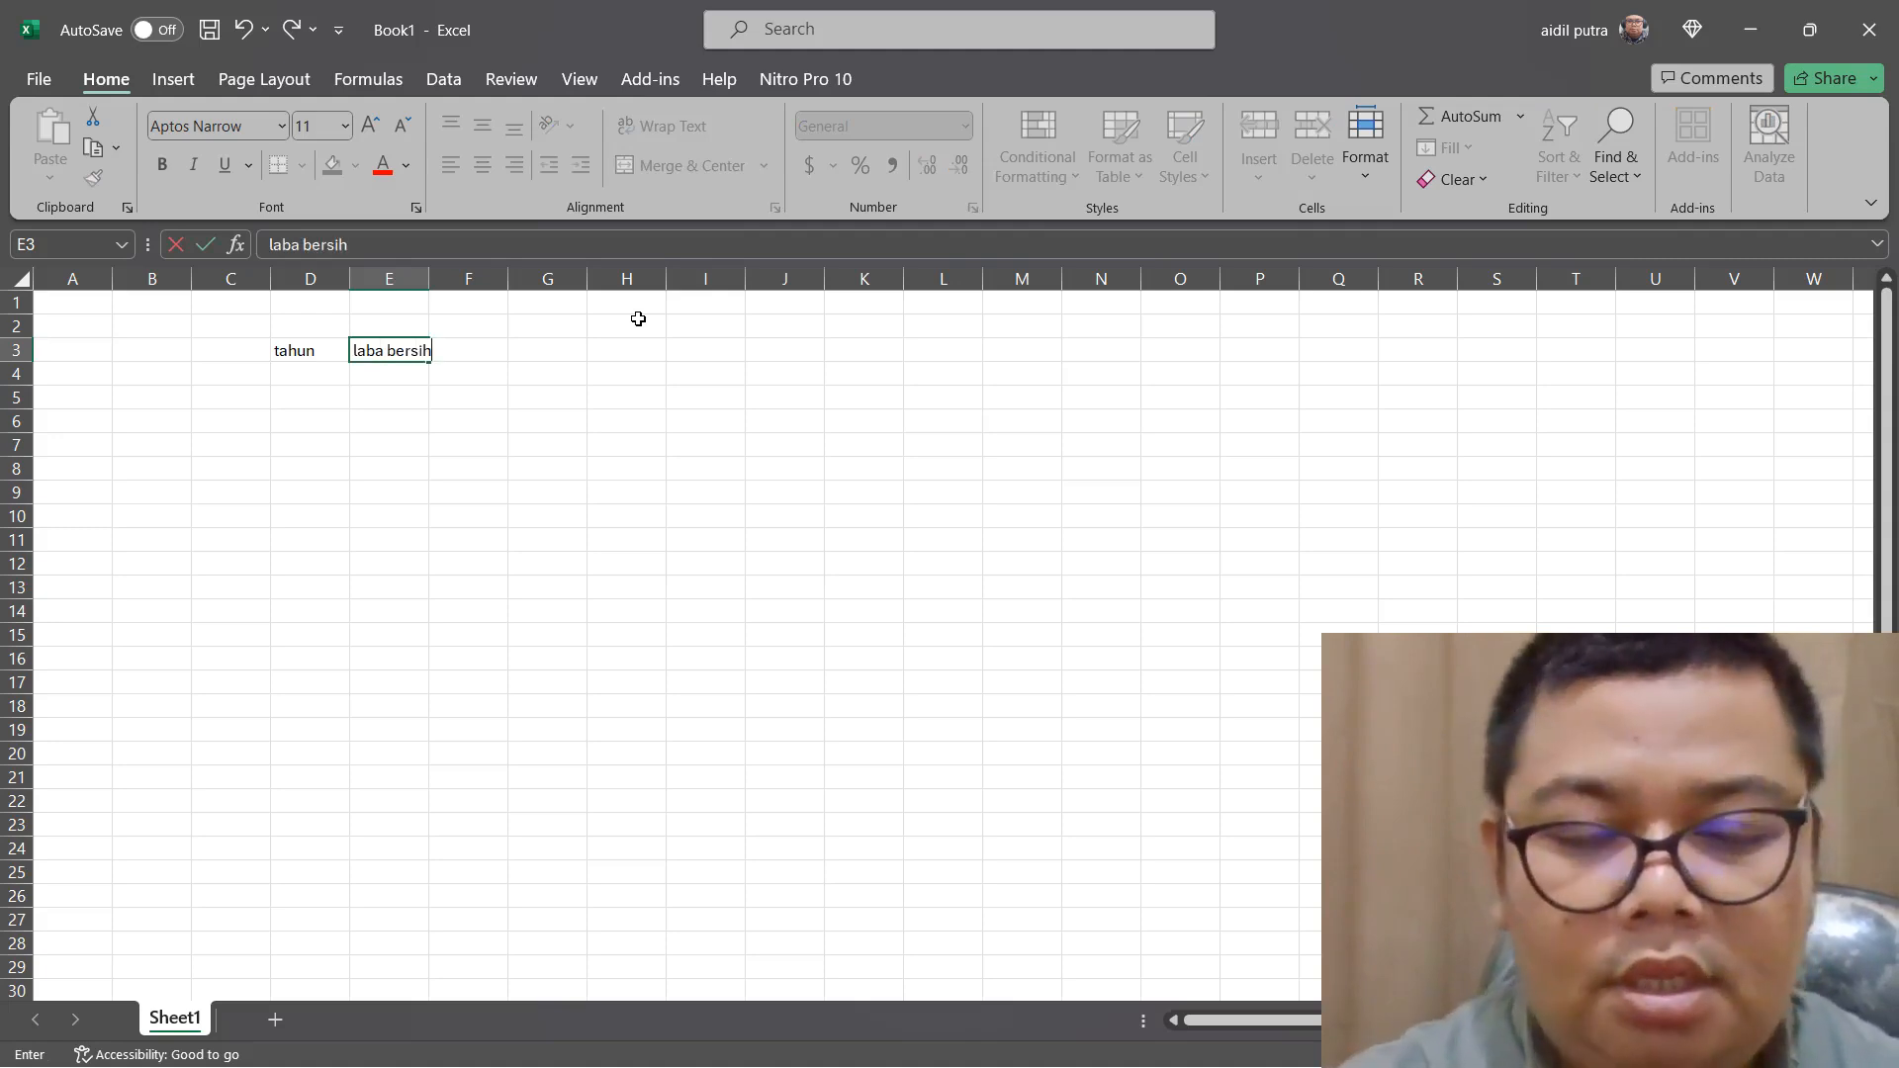
pyautogui.press('Tab')
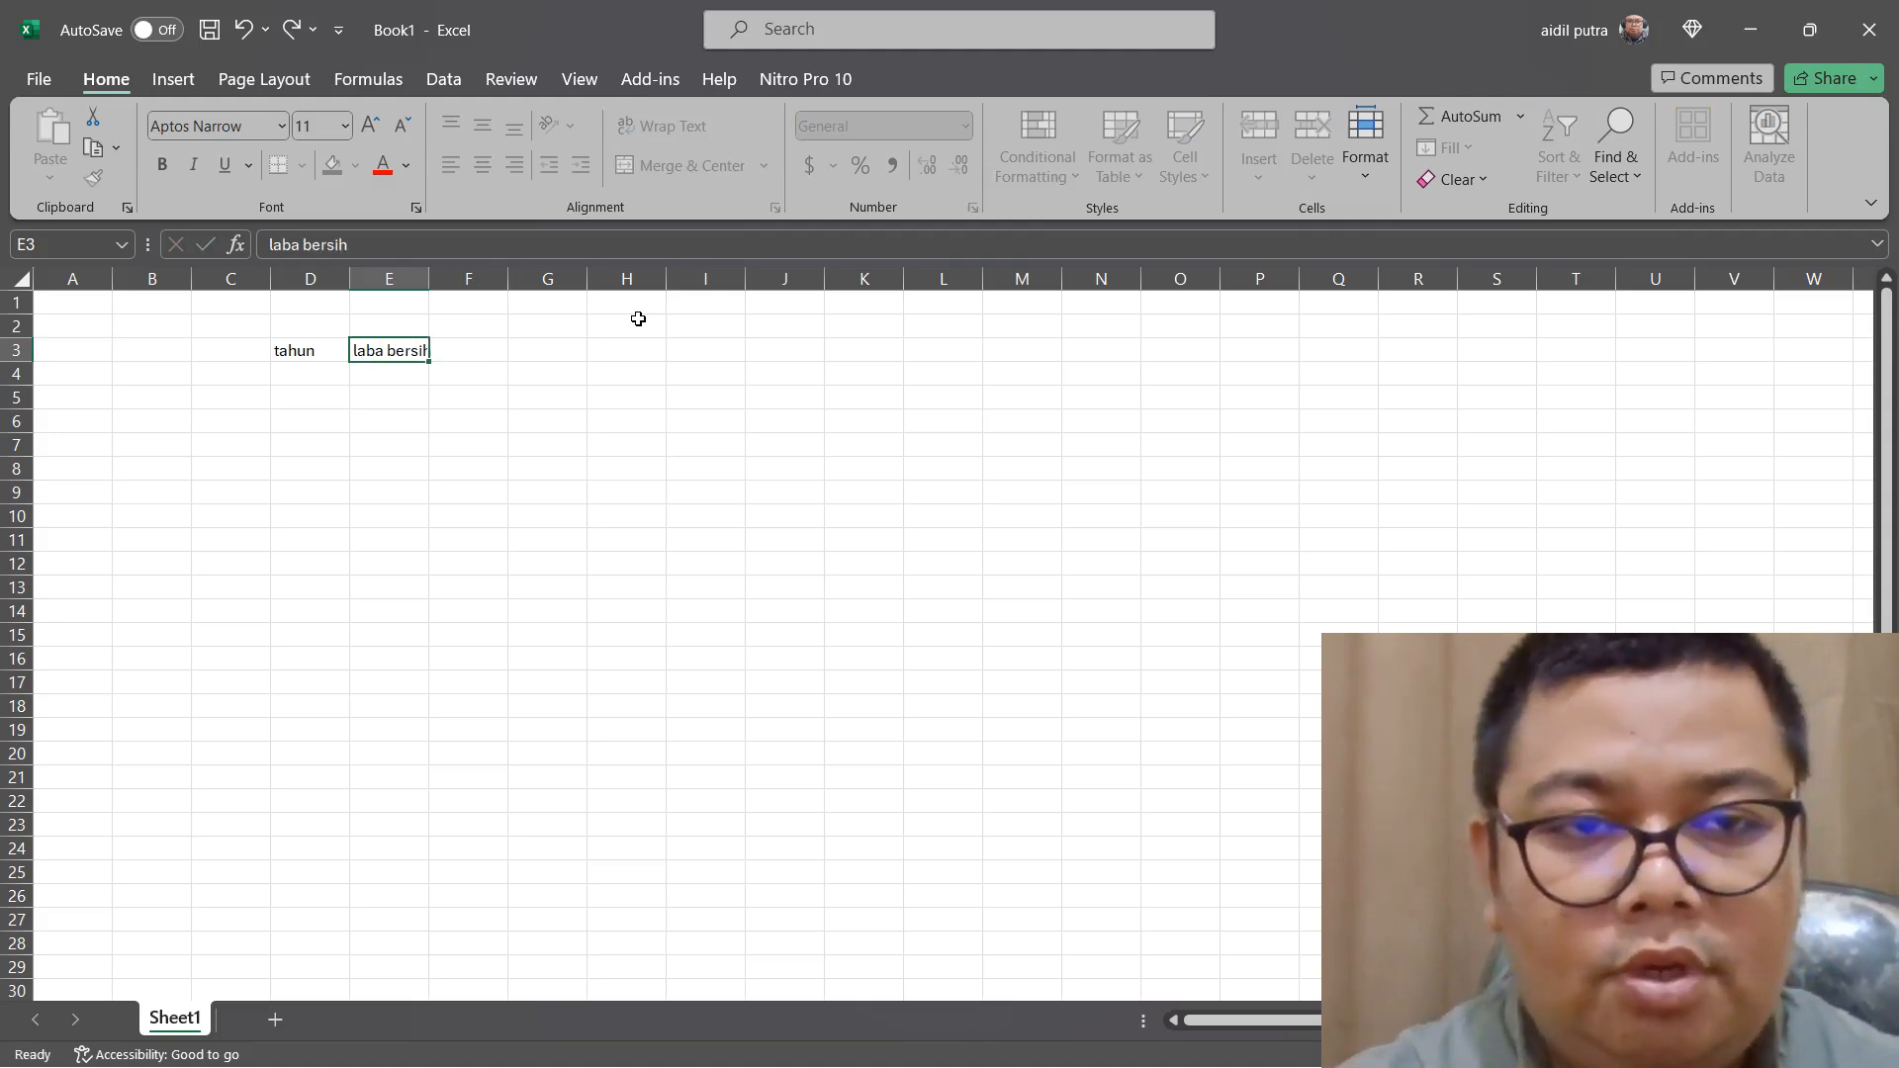
# Enter the headers "total aset" in F3 and "ROA" in G3, and widen column E to fit its header
pyautogui.write('to')
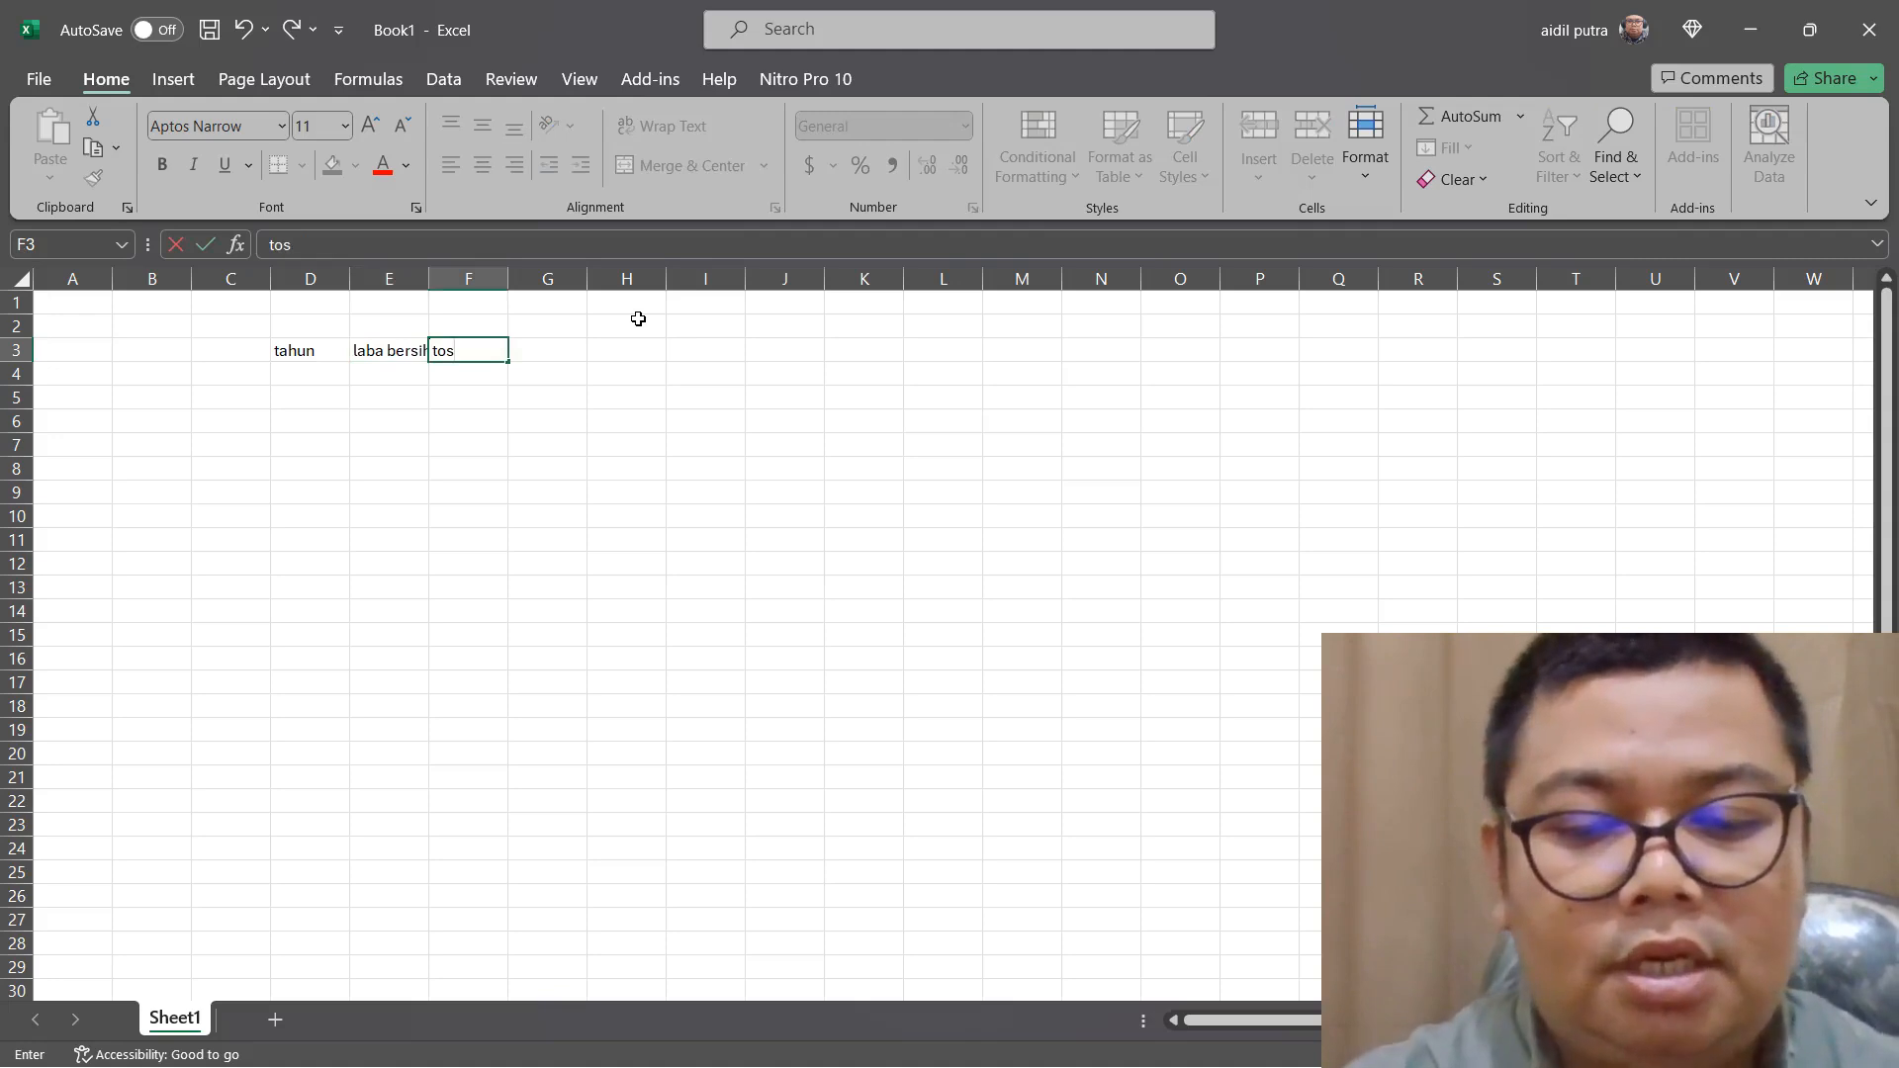
pyautogui.write('tal')
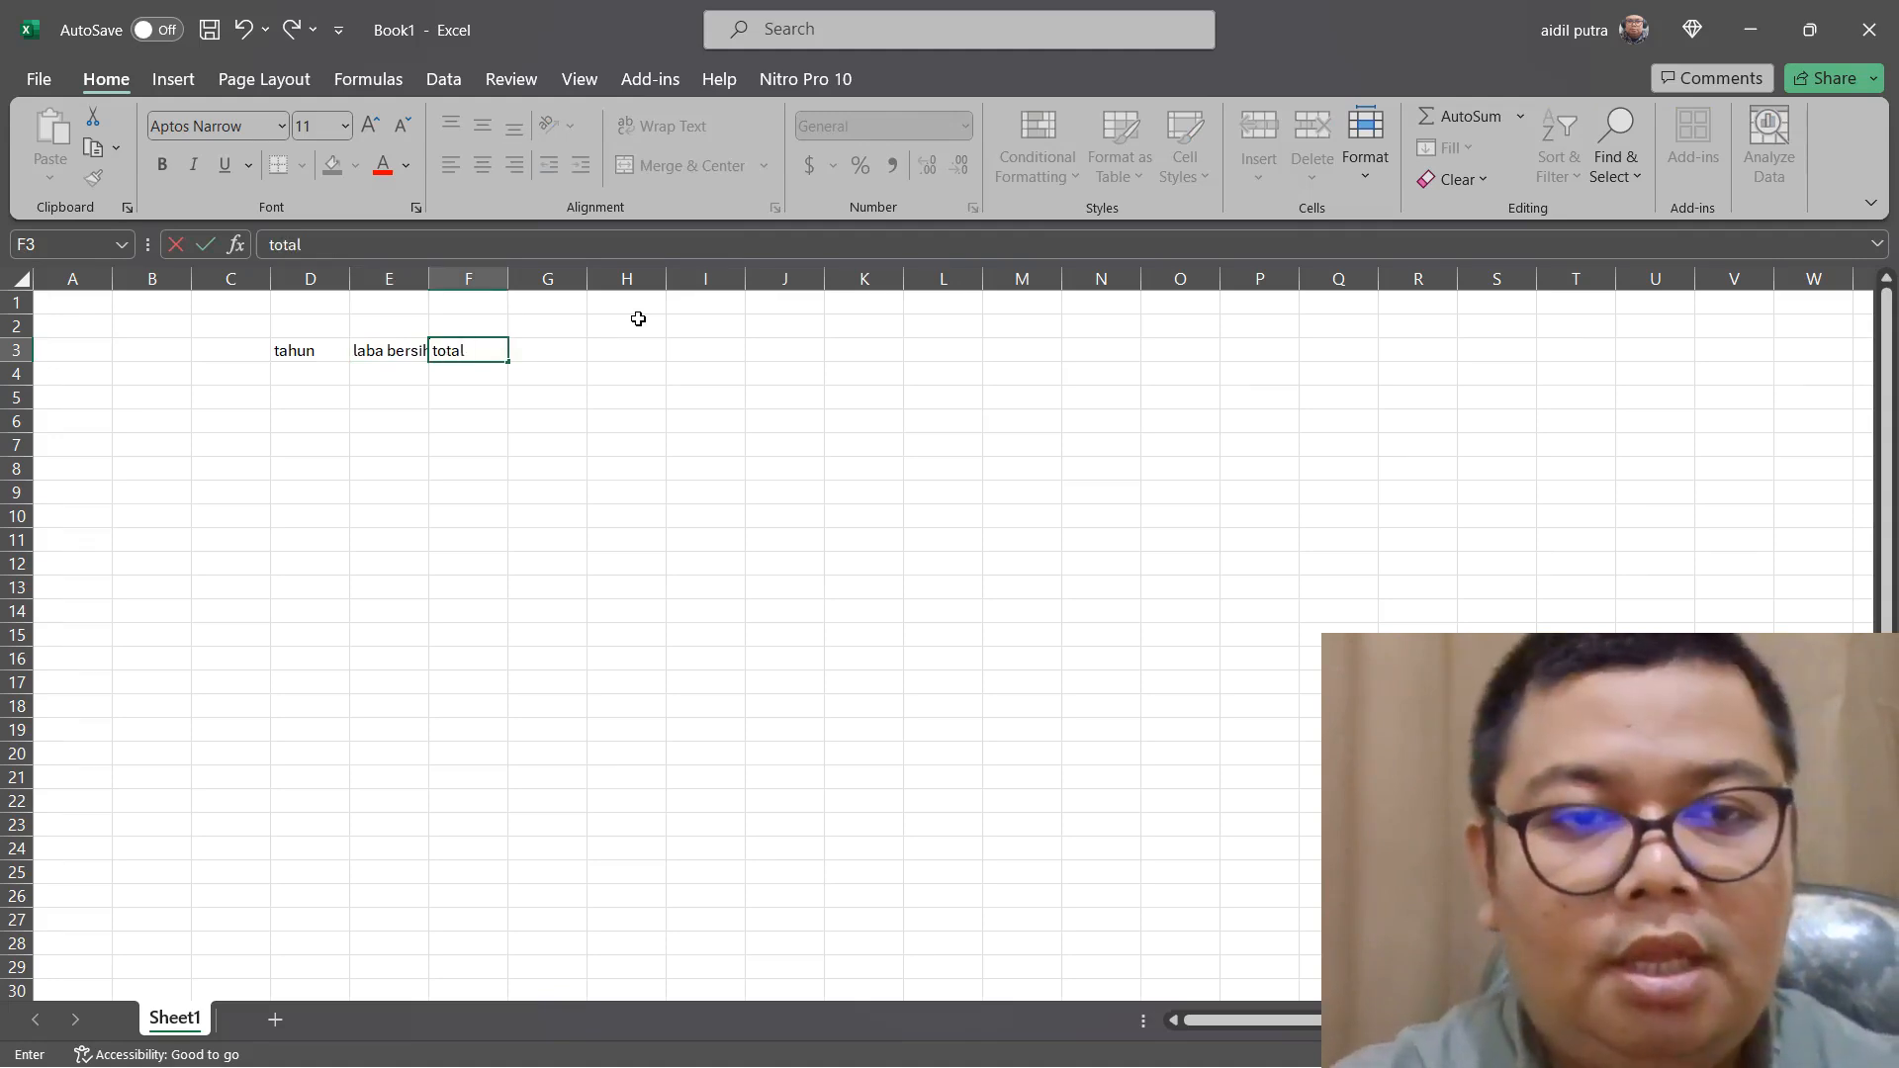
pyautogui.write(' aset')
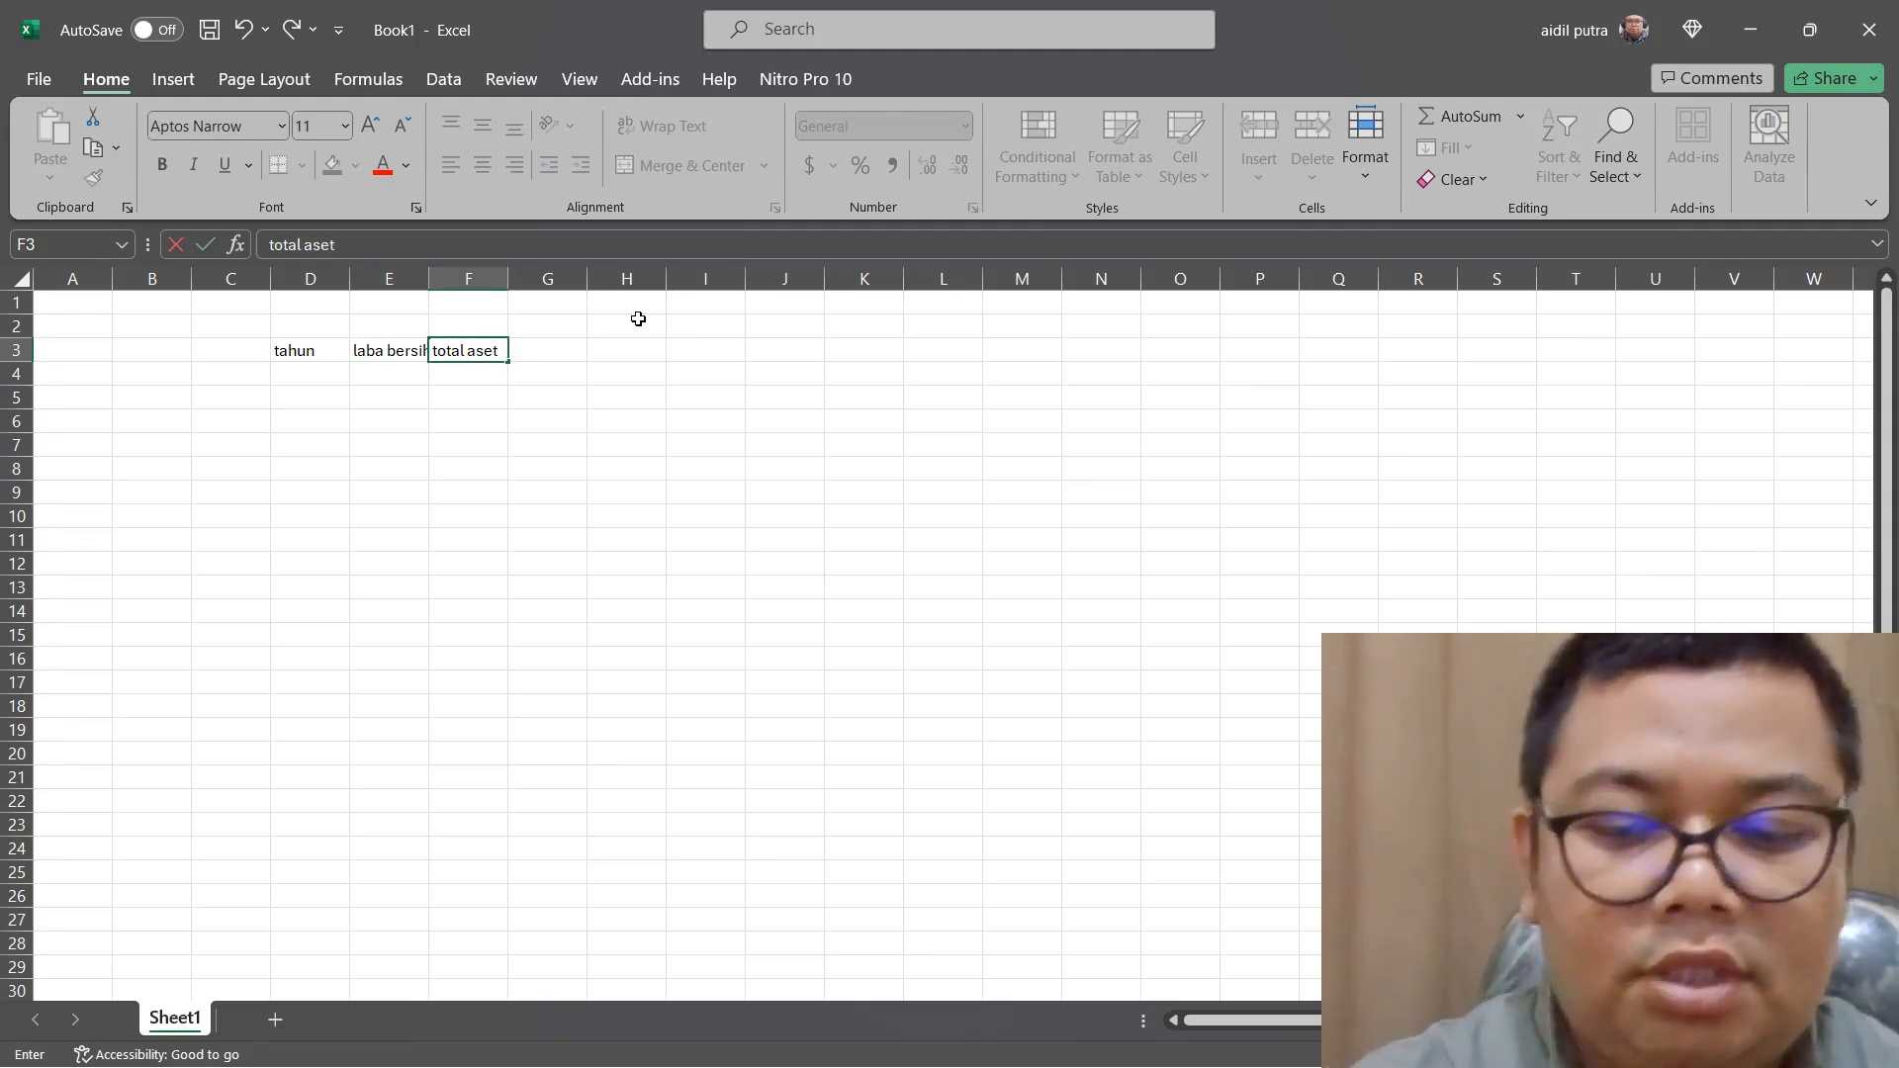
pyautogui.press('Tab')
pyautogui.write('ROA')
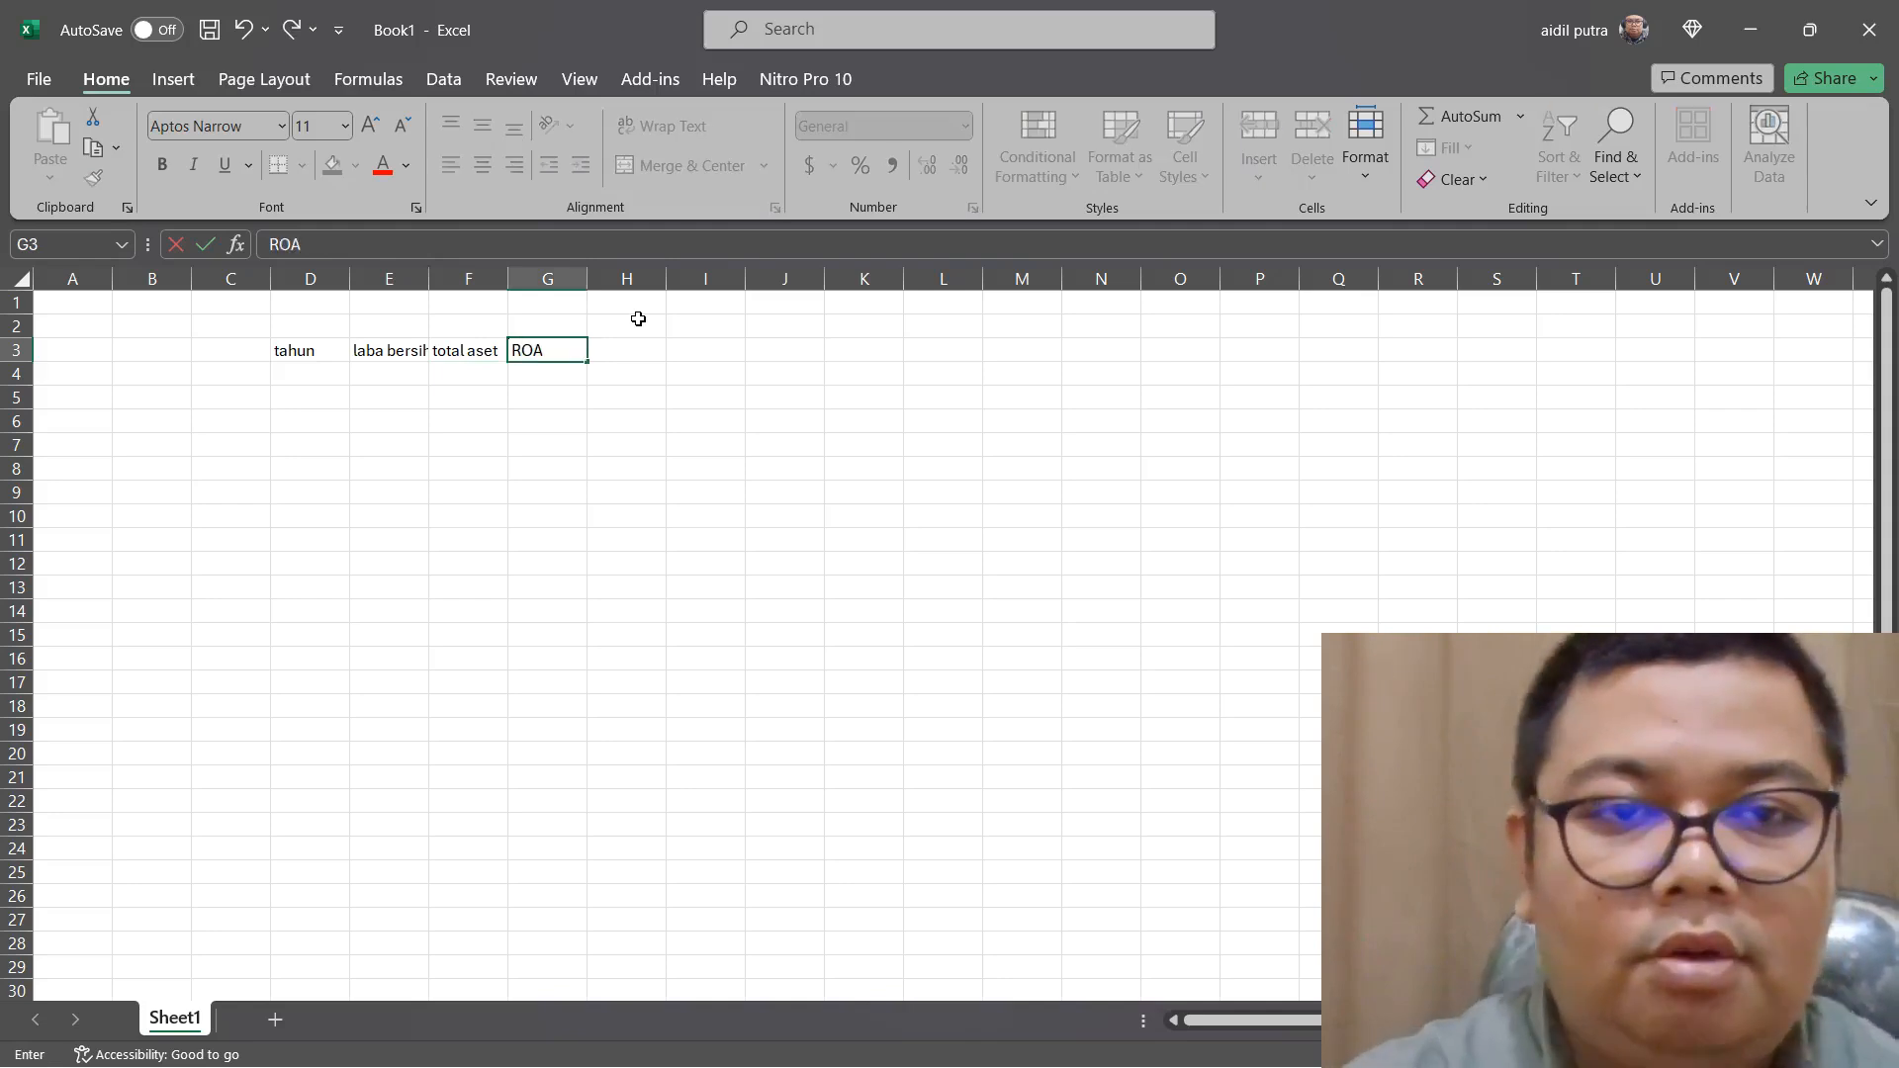
pyautogui.press('Tab')
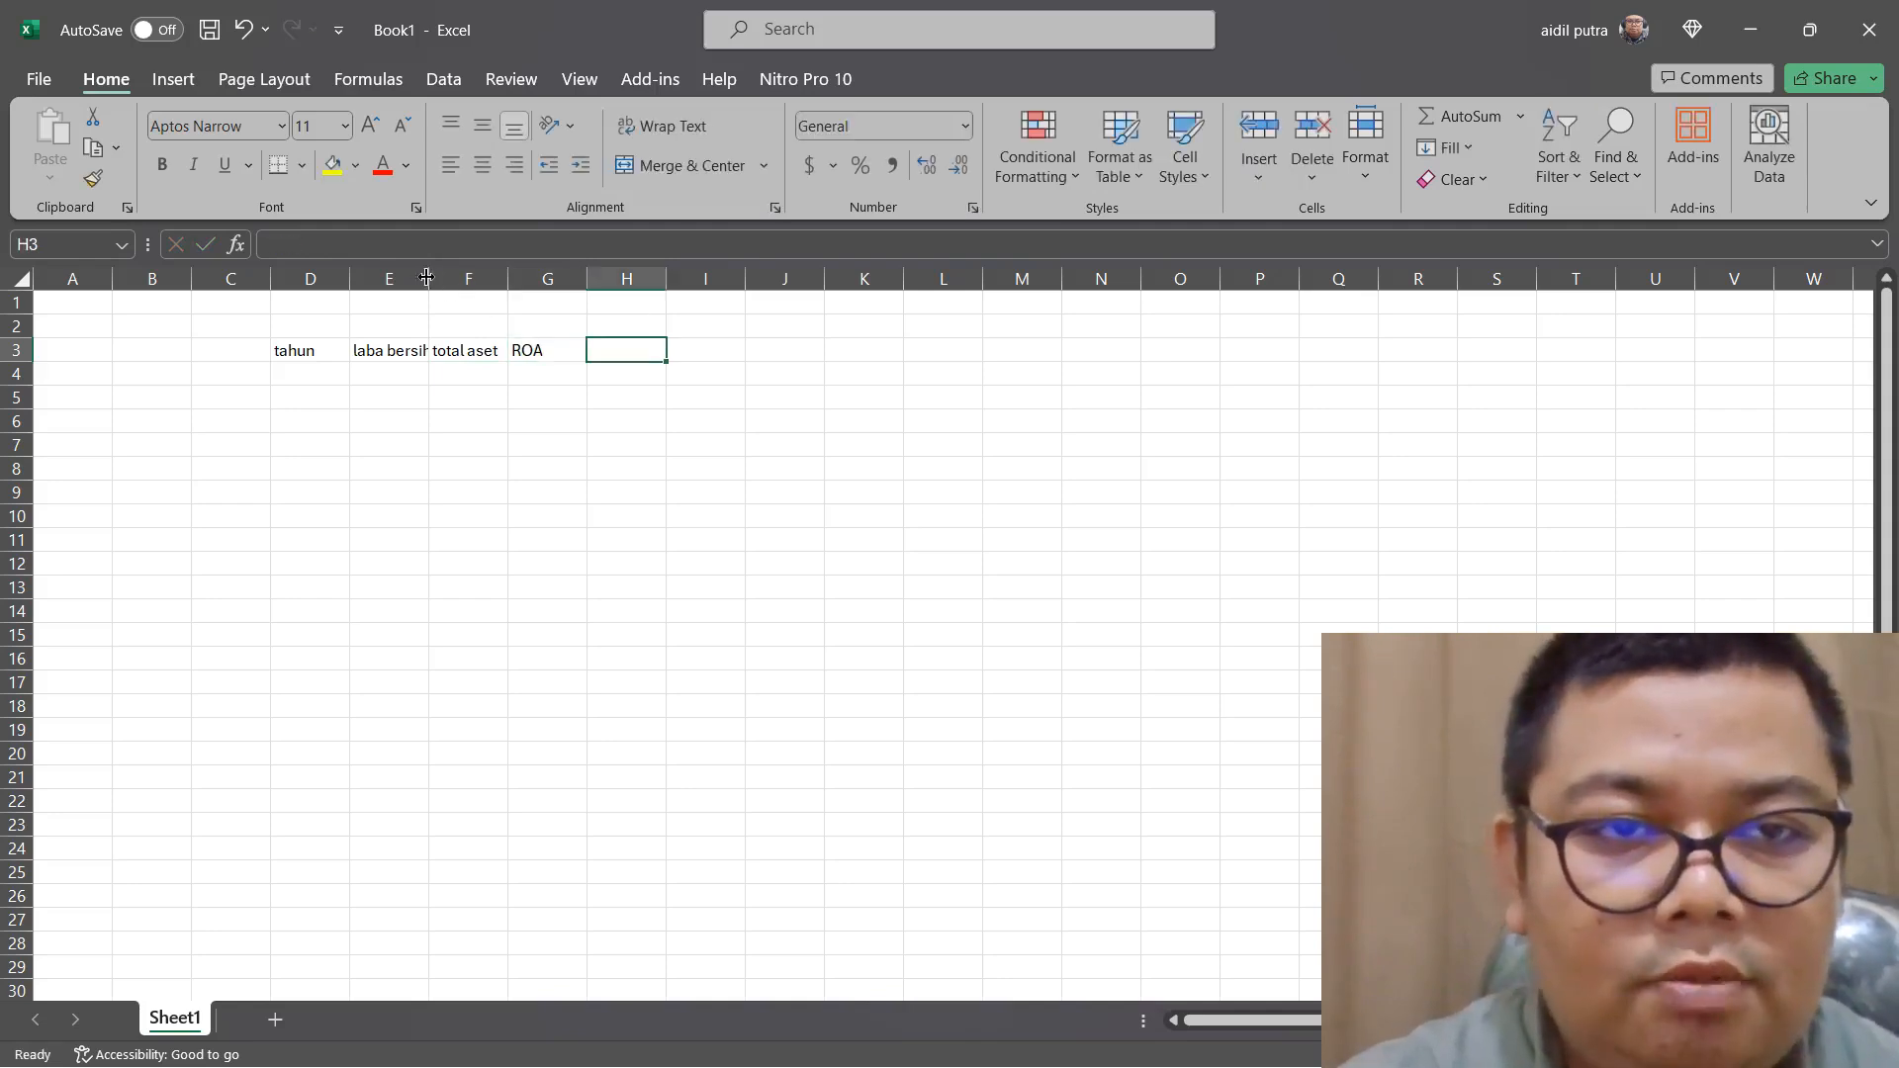
pyautogui.moveTo(431, 278); pyautogui.dragTo(436, 278)
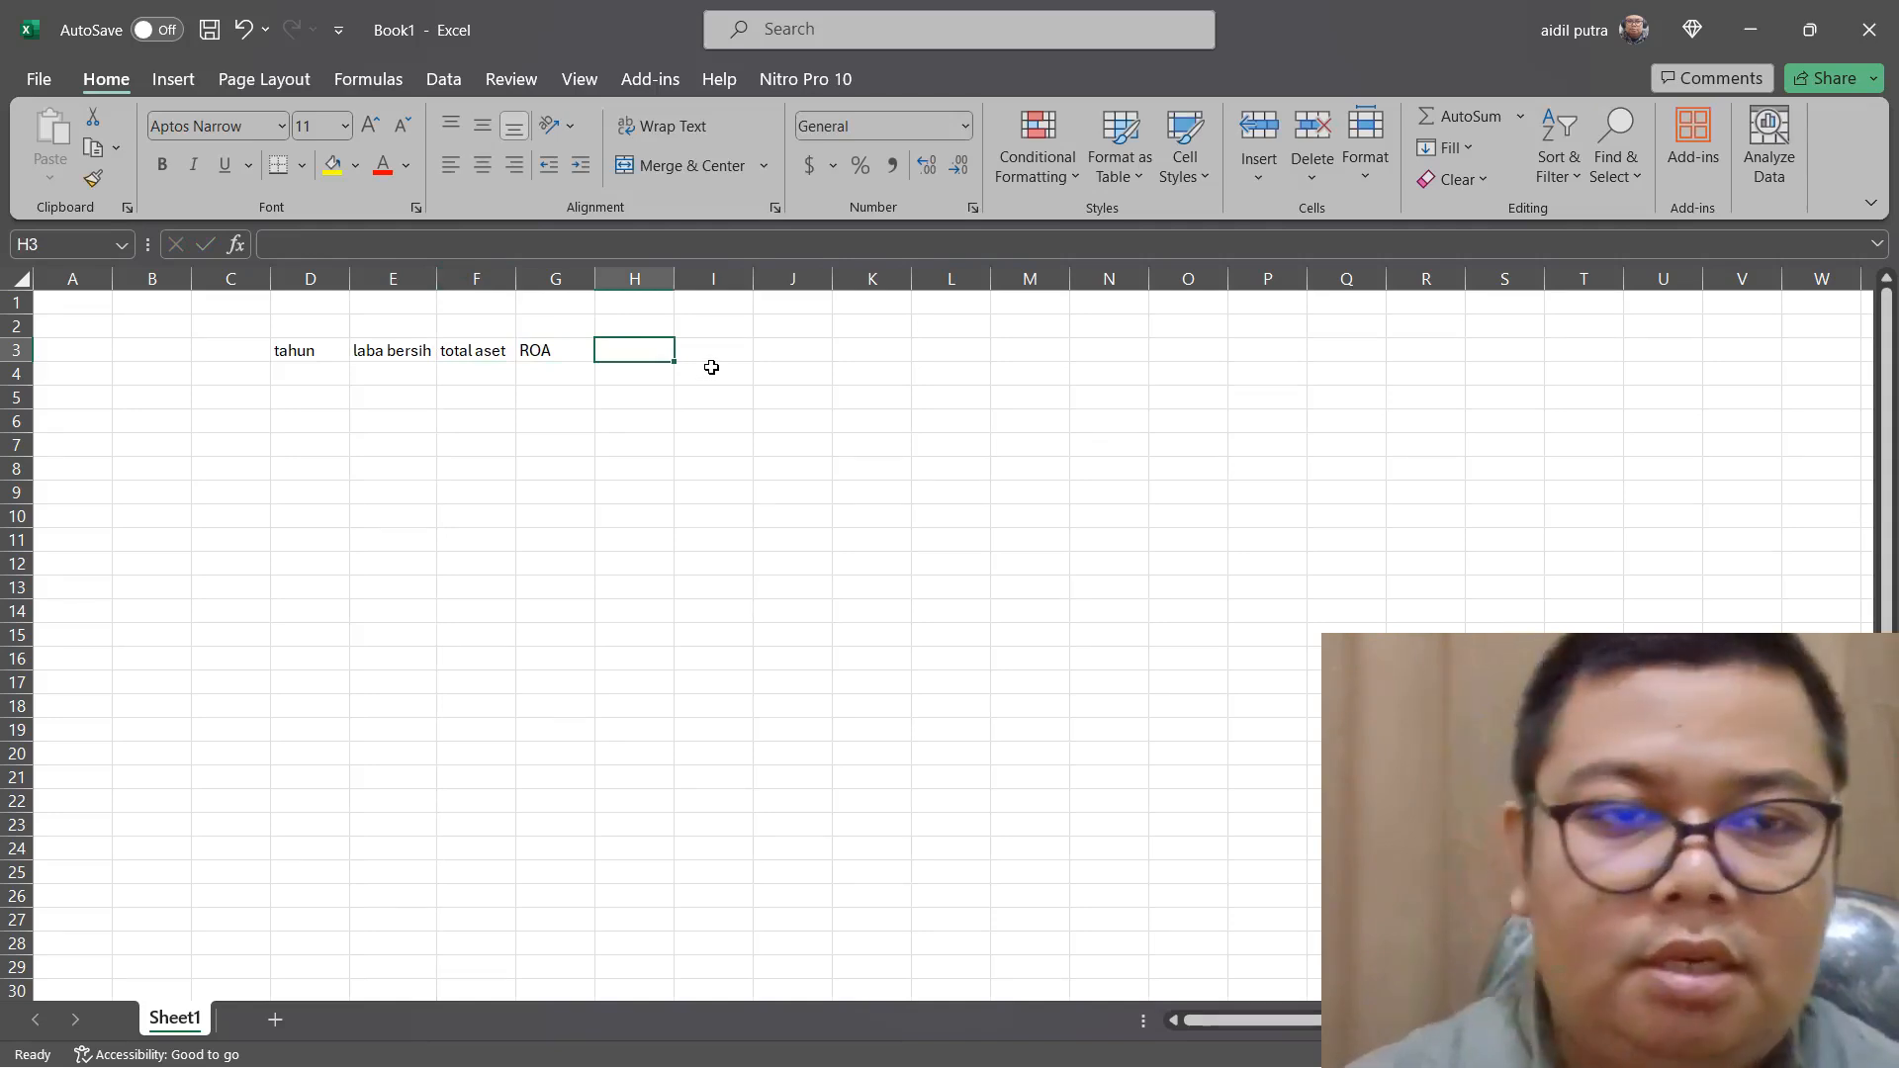
# Enter the return-on-equity headers "laba bersih" in H3, "modal" in I3 and "ROE" in J3
pyautogui.write('lab')
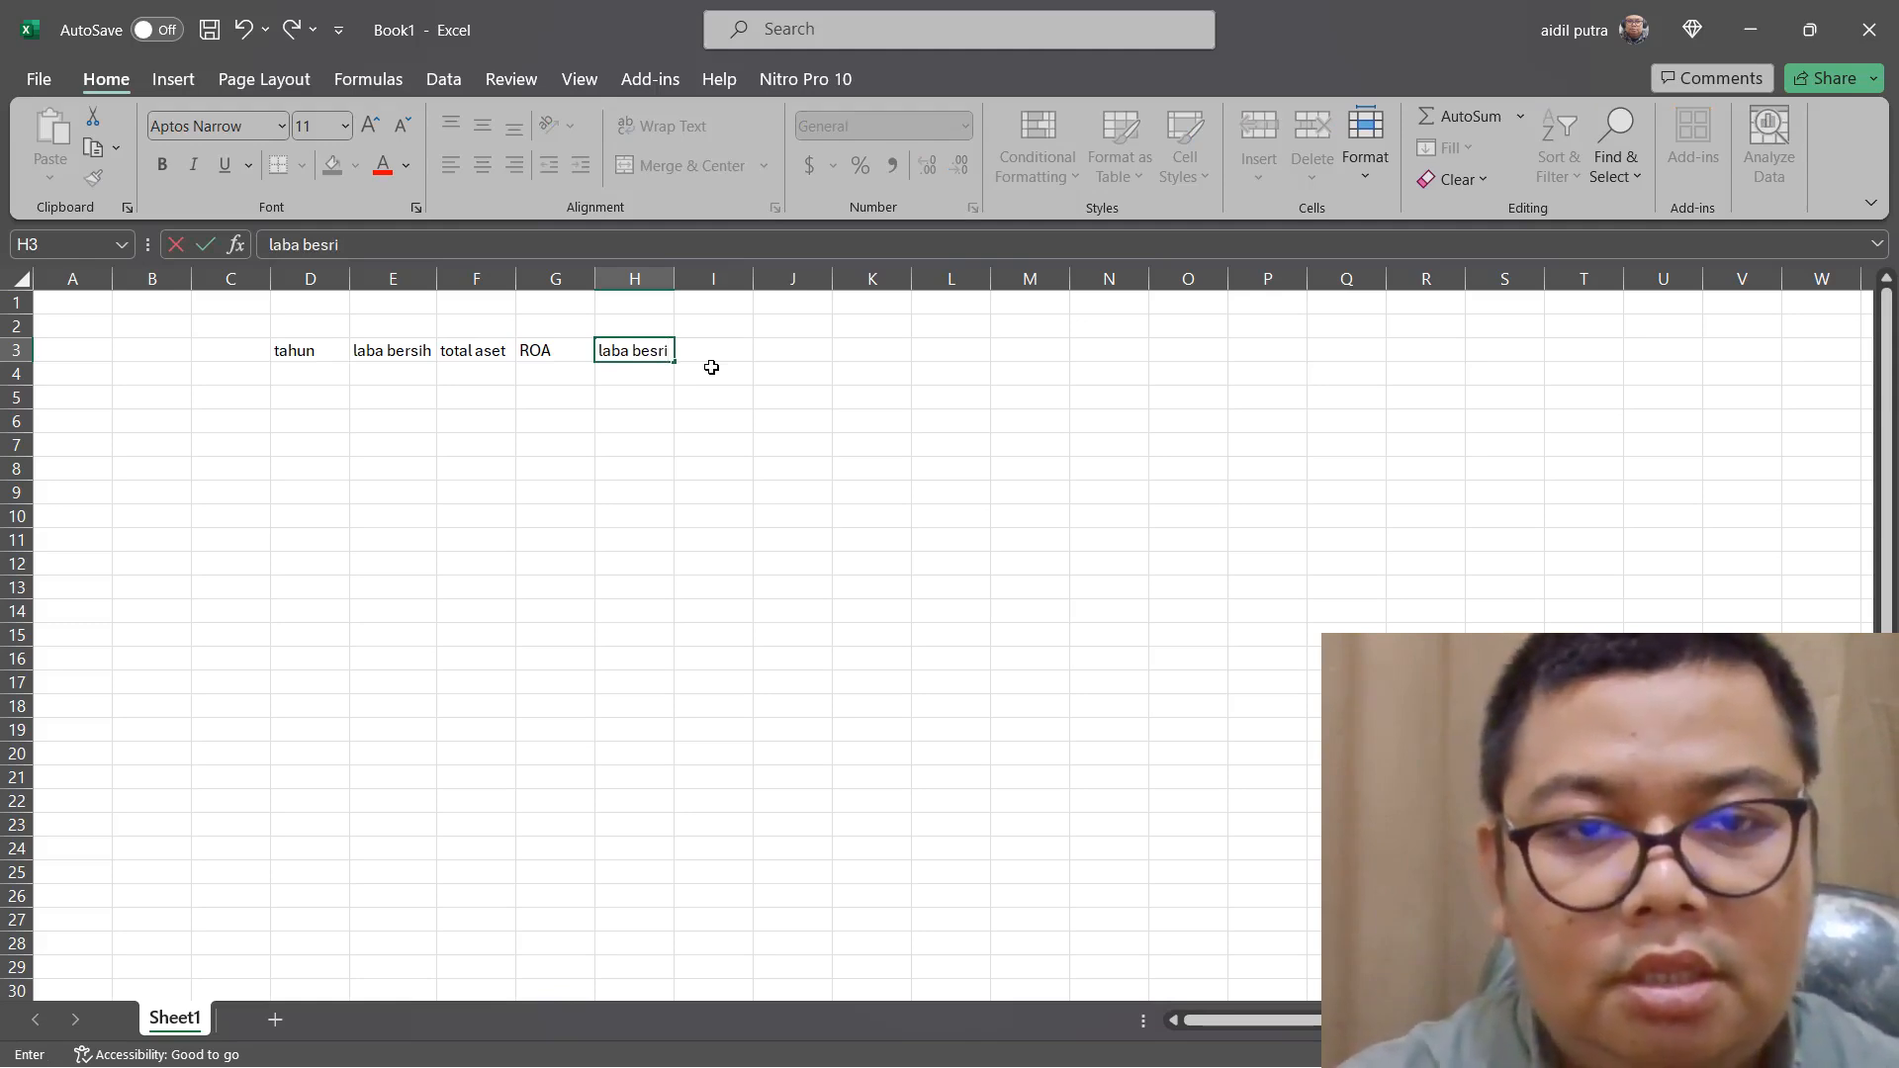
pyautogui.write('a ber')
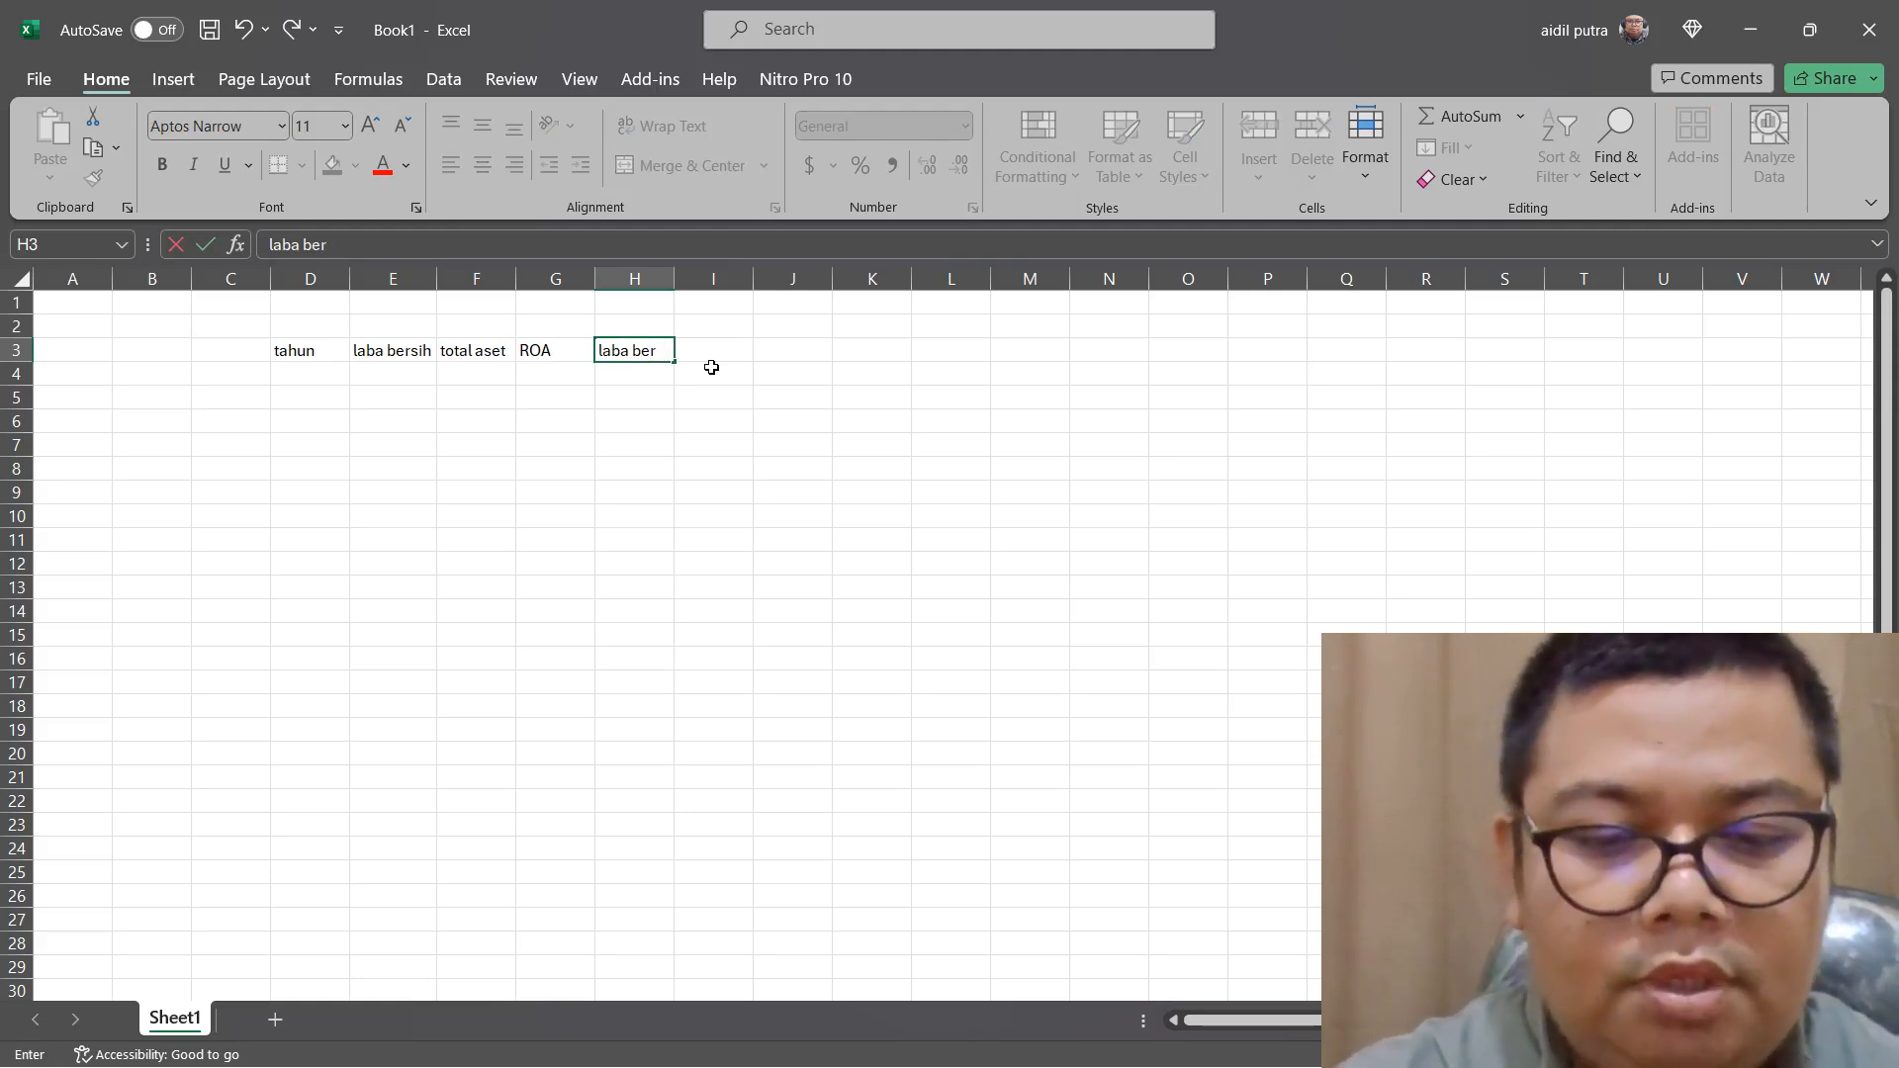
pyautogui.write('sih')
pyautogui.press('Tab')
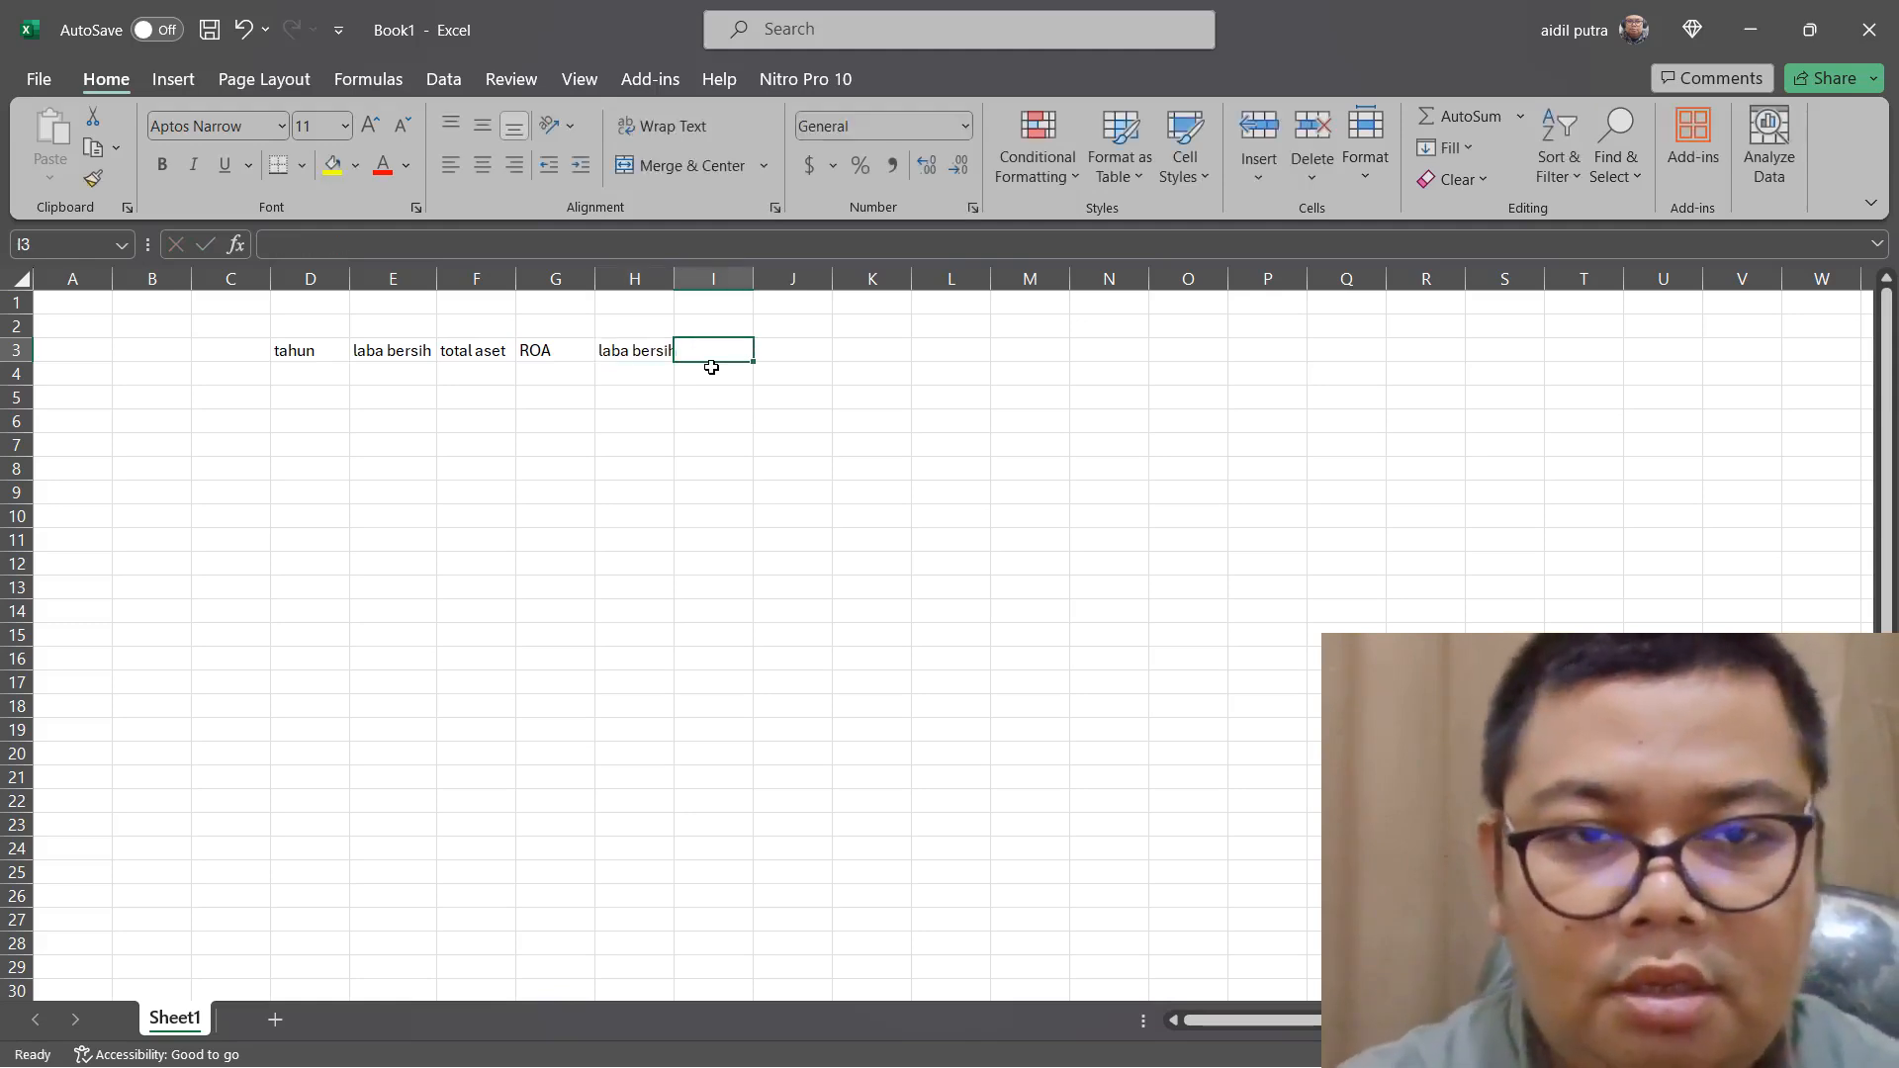
pyautogui.write('modal')
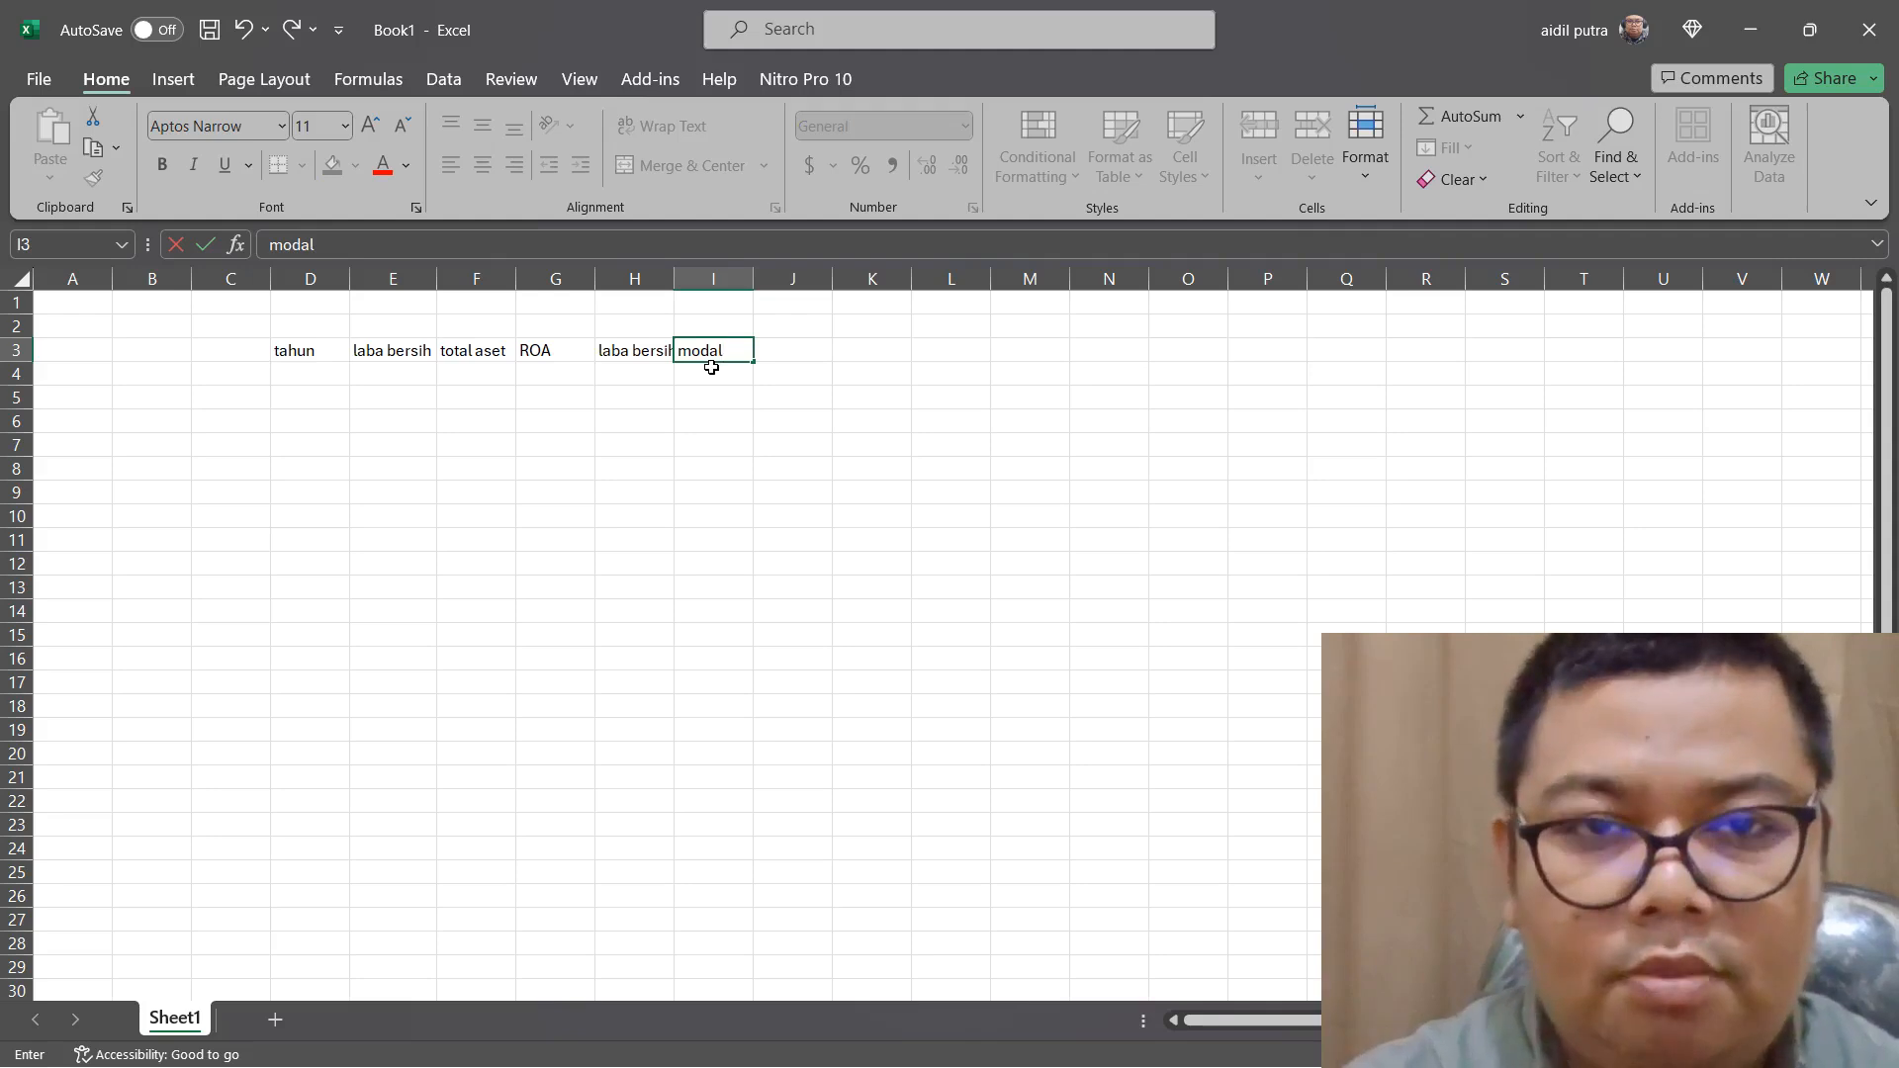
pyautogui.press('Tab')
pyautogui.write('RO')
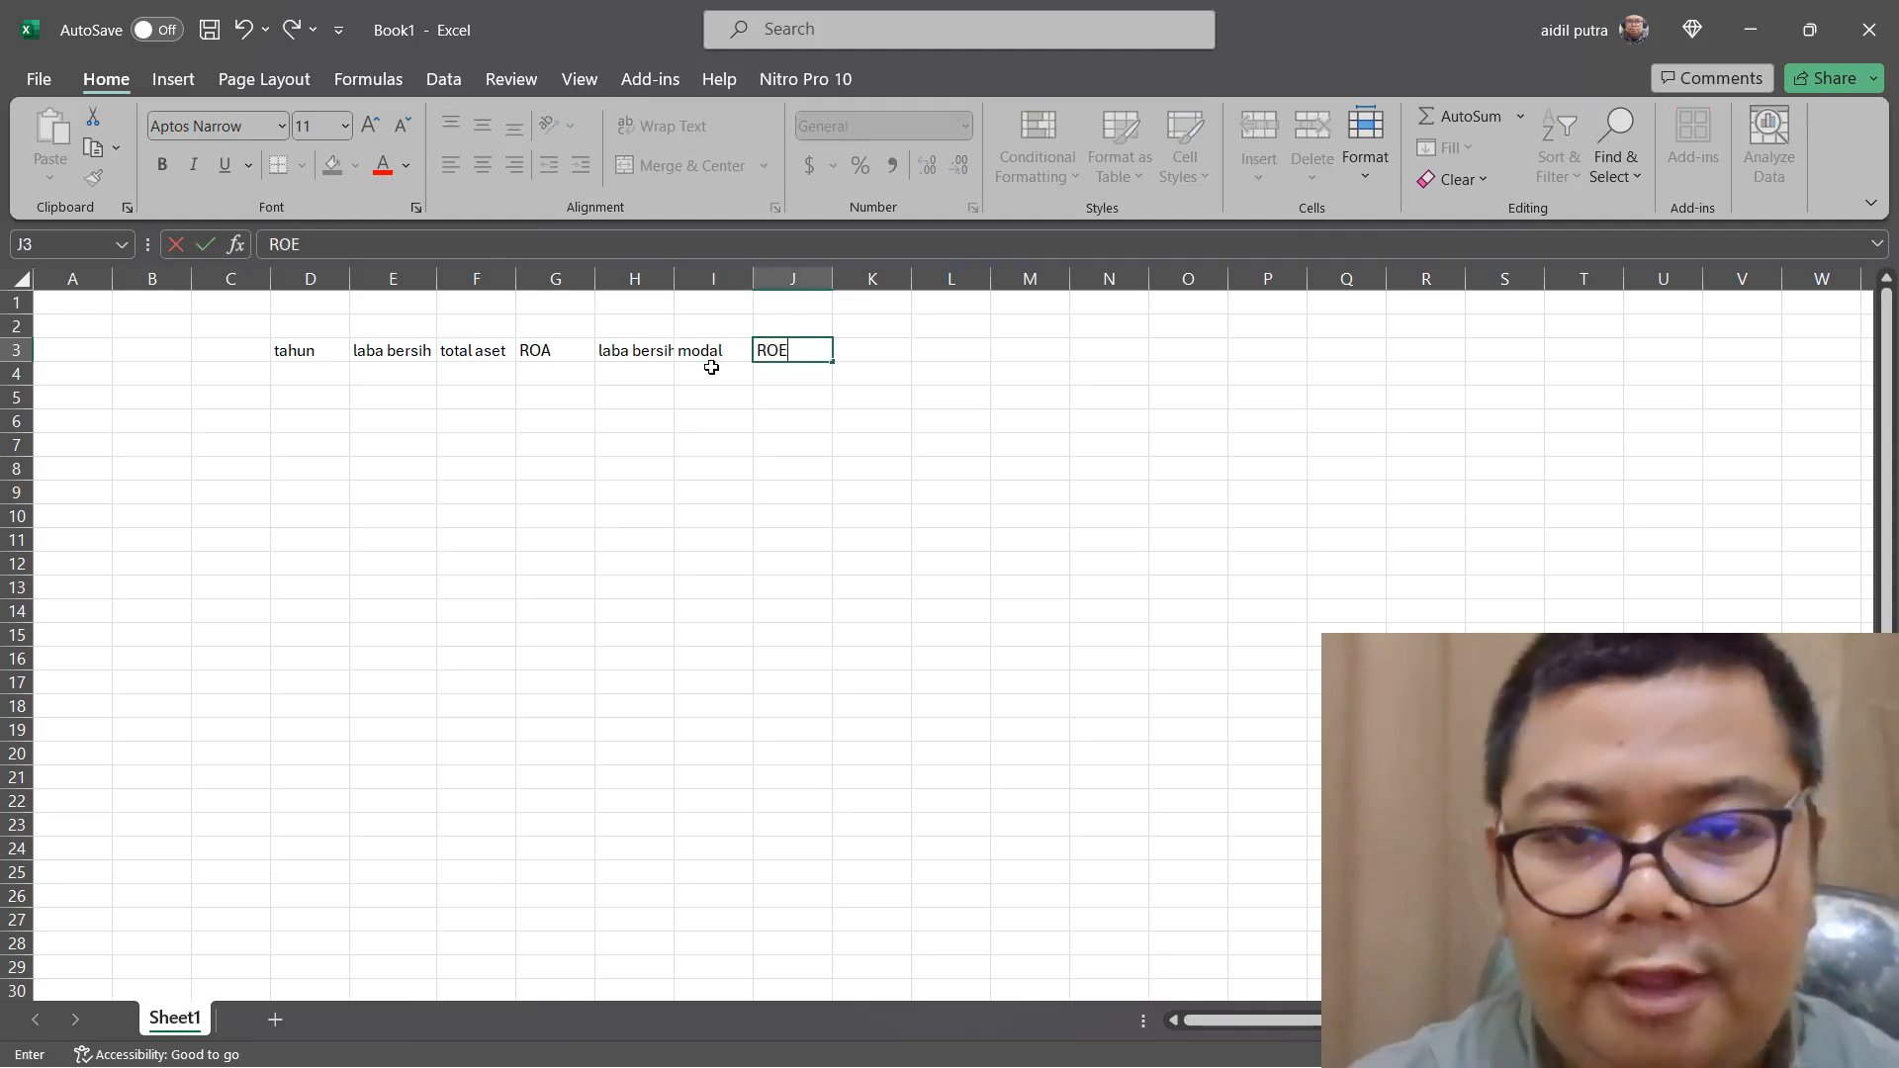
pyautogui.press('Tab')
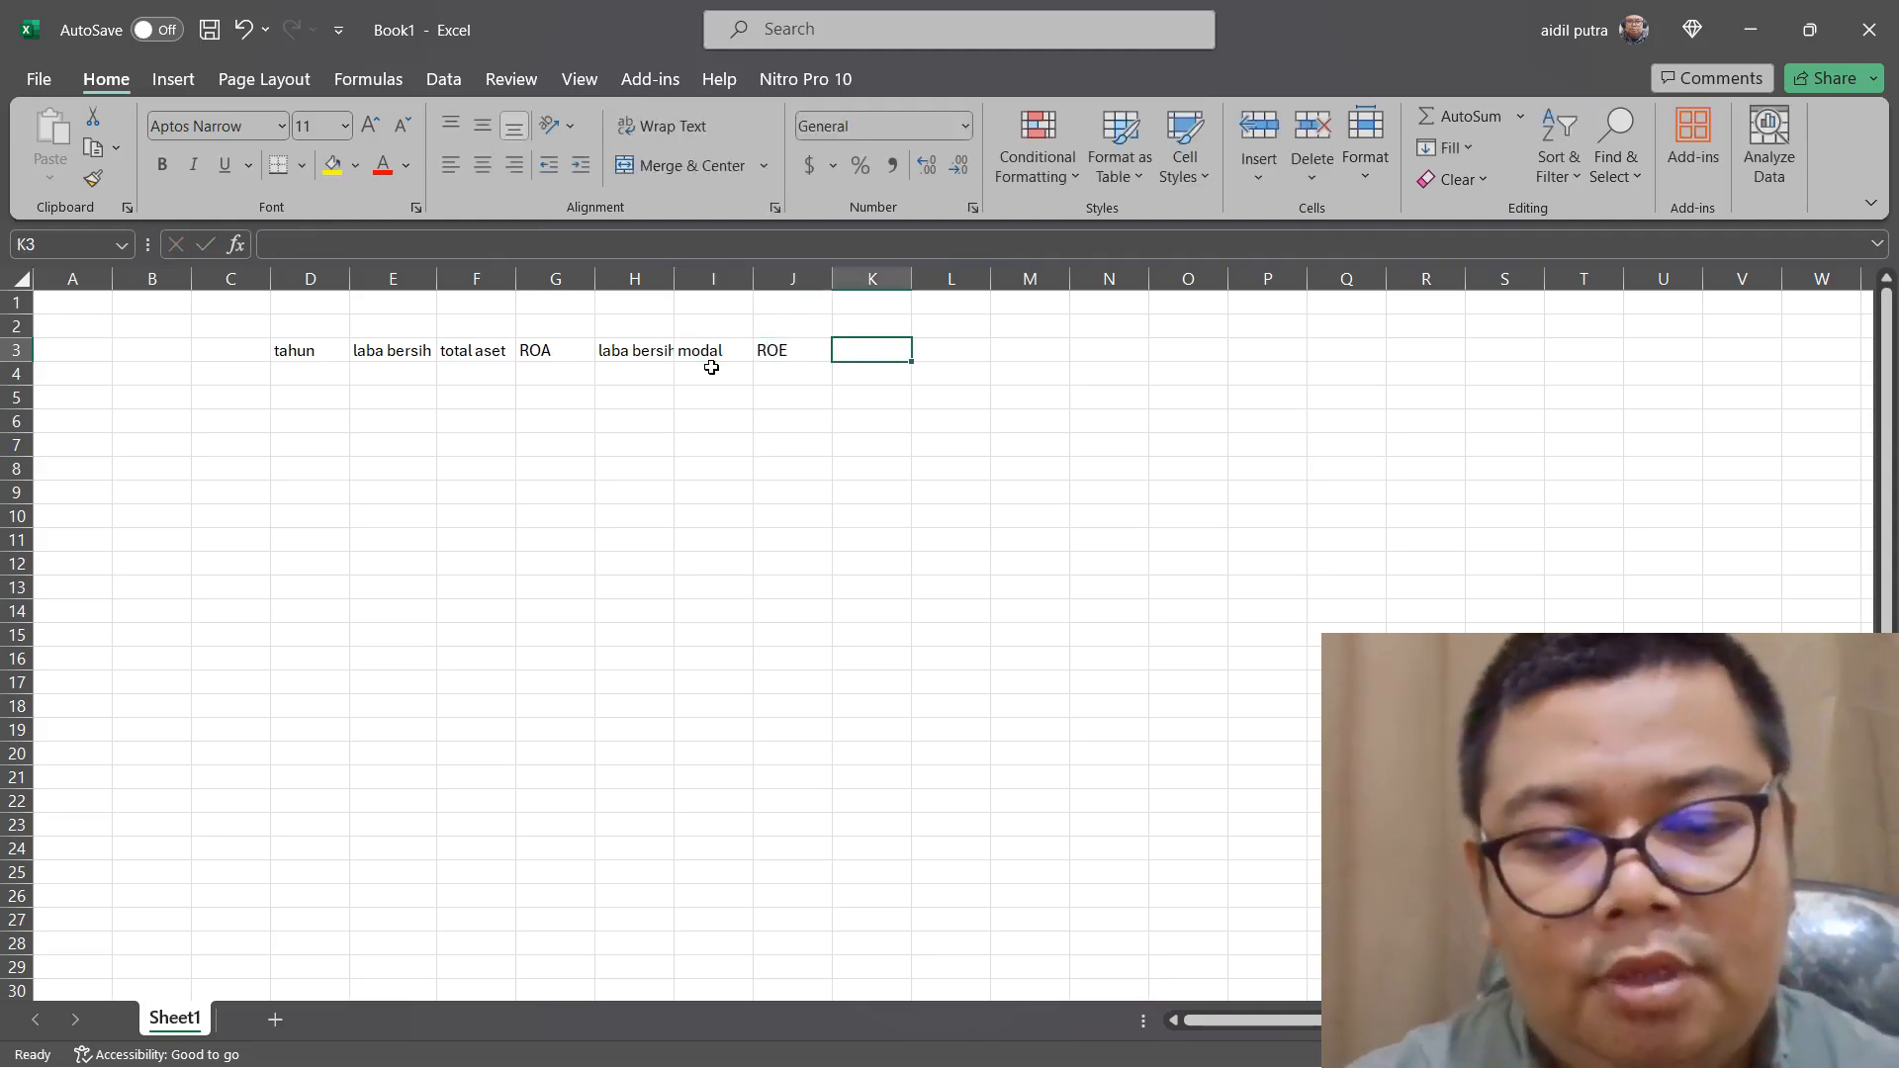
# Enter the gross-margin headers "laba kotor" in K3, "pendapatan" in L3 and "GPM" in M3
pyautogui.write('l')
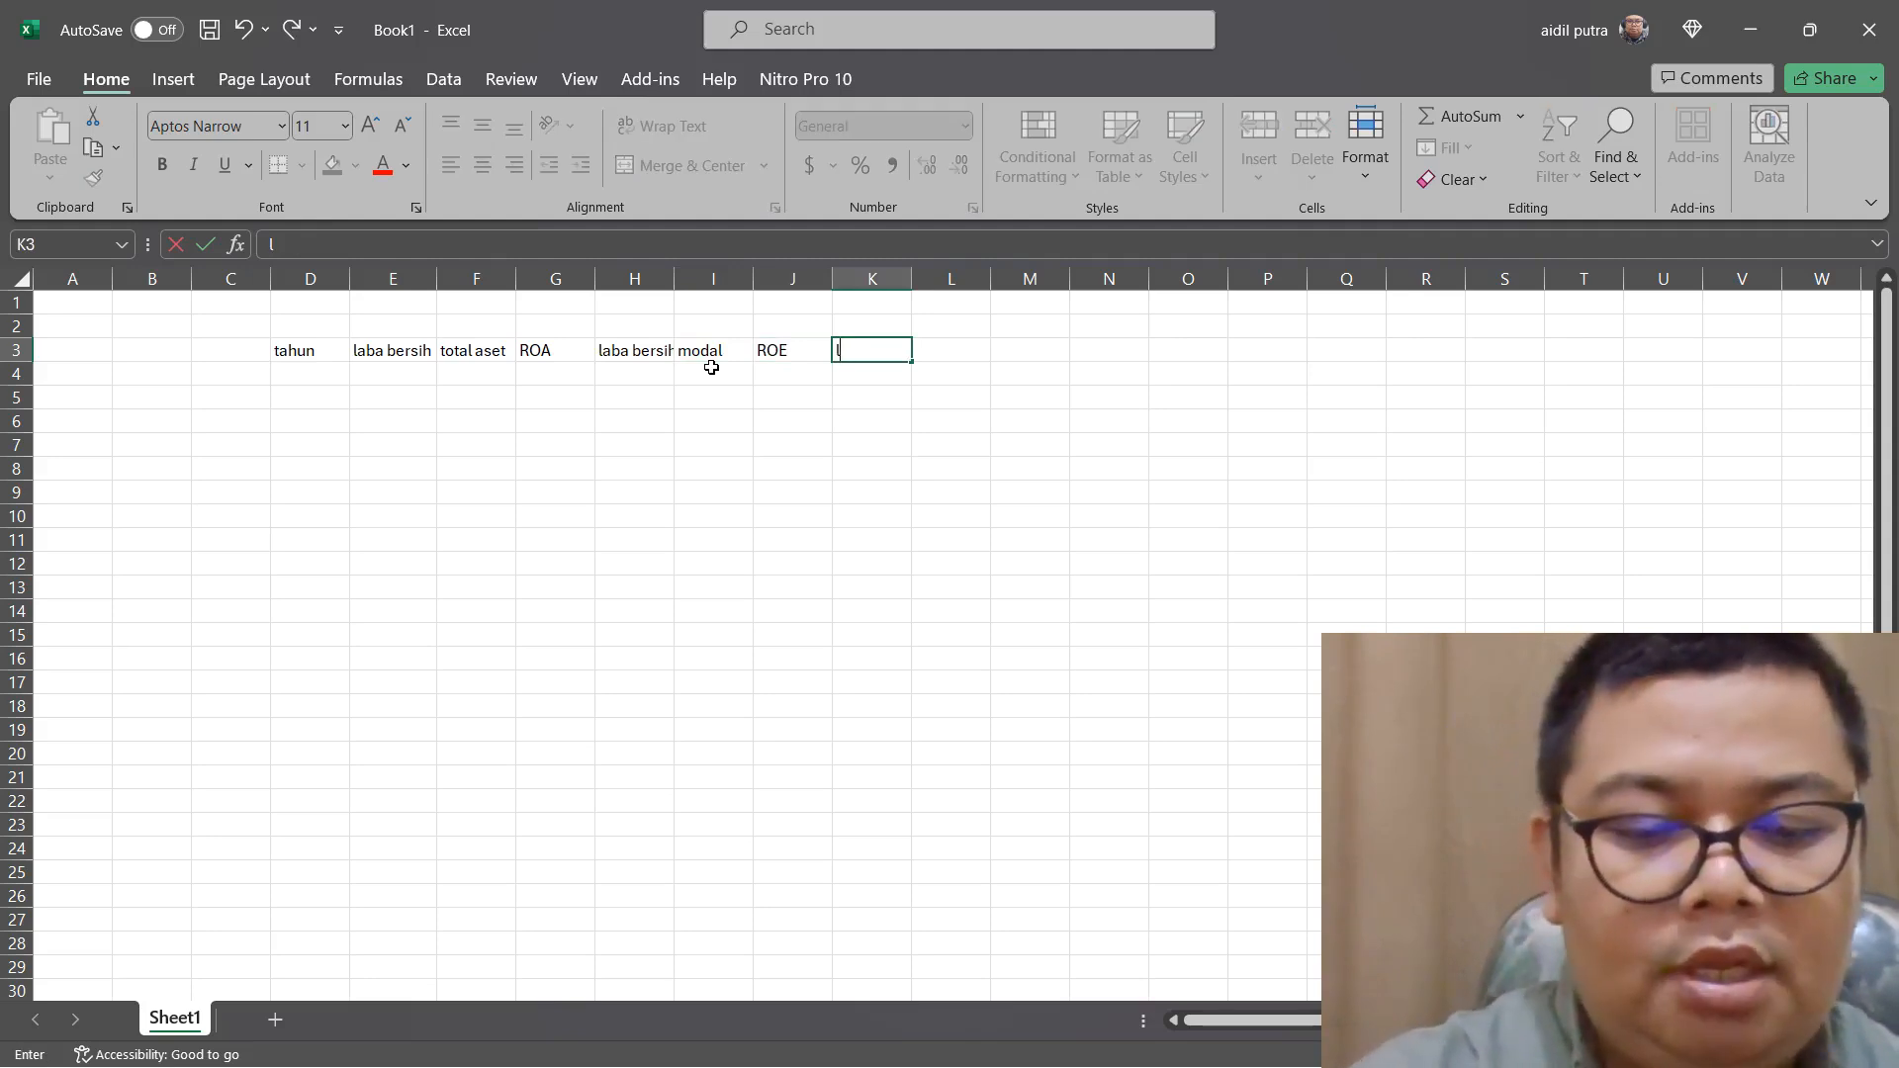
pyautogui.write('aba ko')
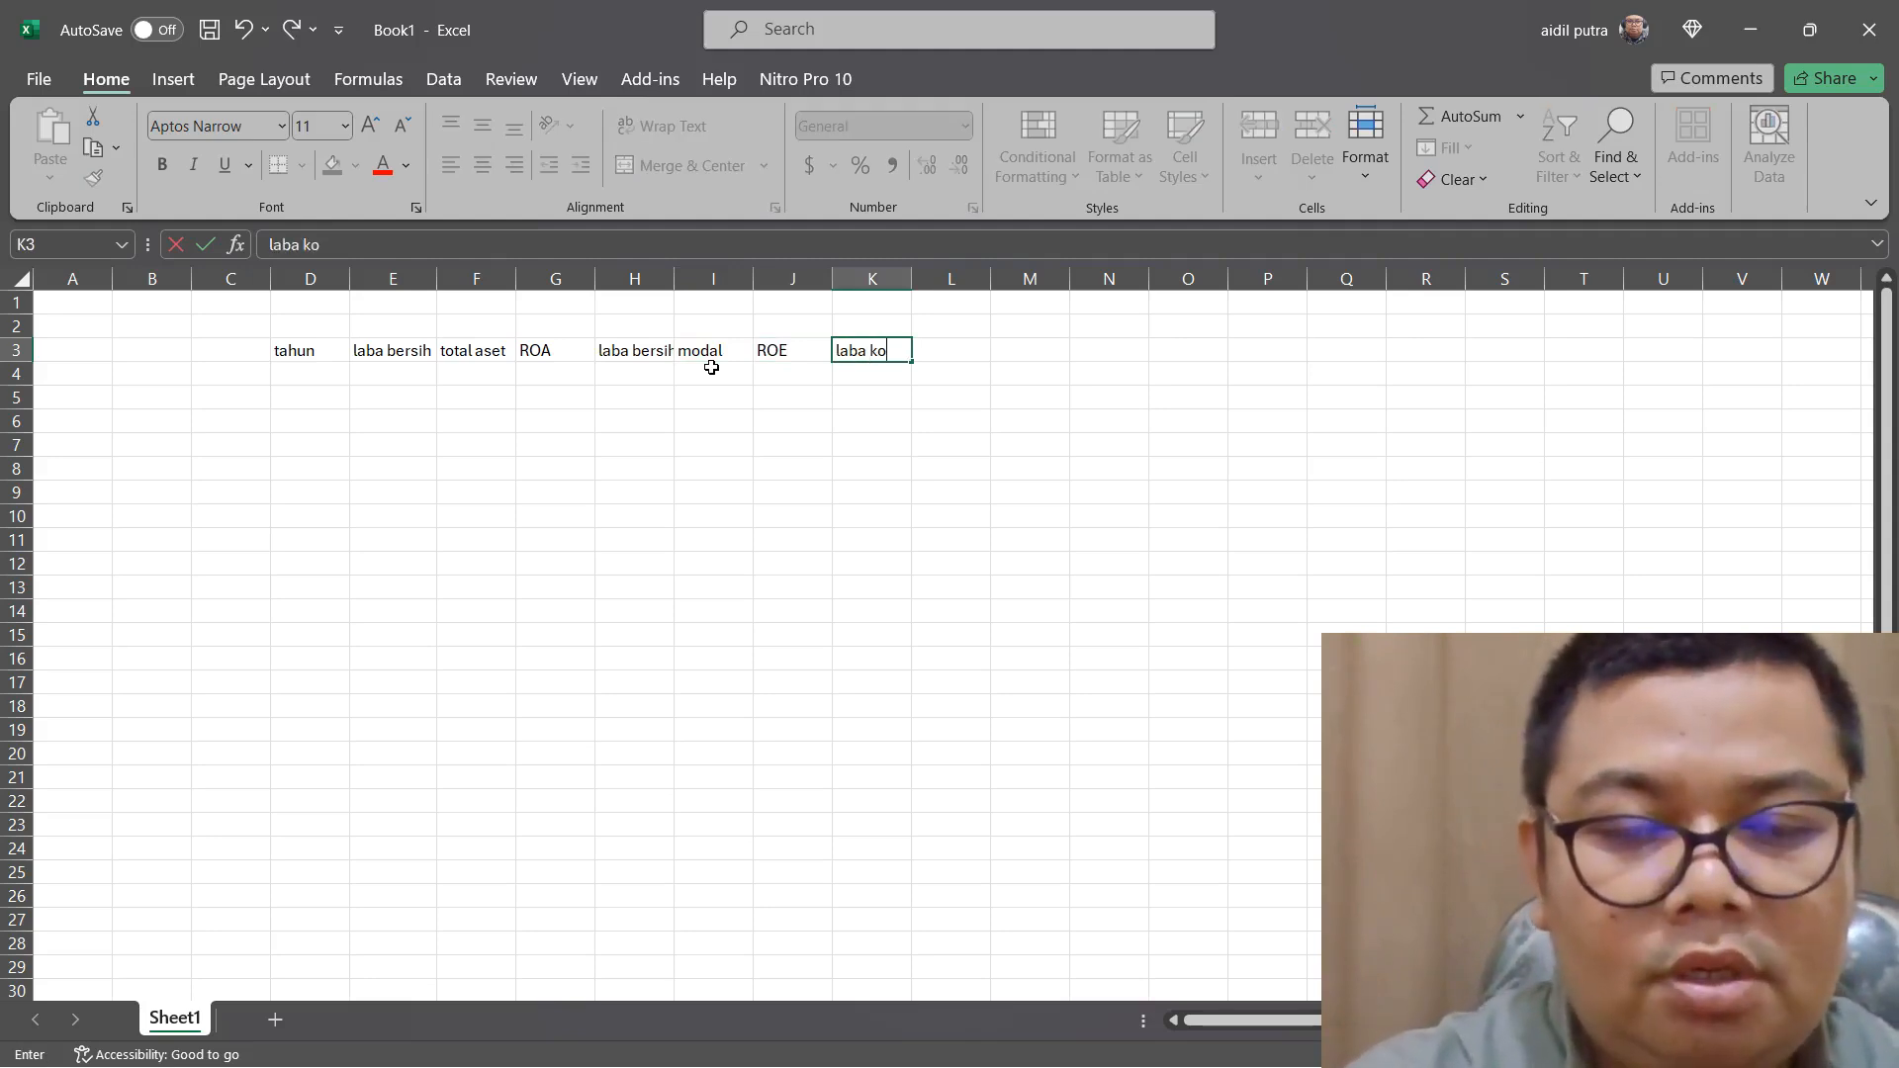
pyautogui.write('tor')
pyautogui.press('Tab')
pyautogui.write('pen')
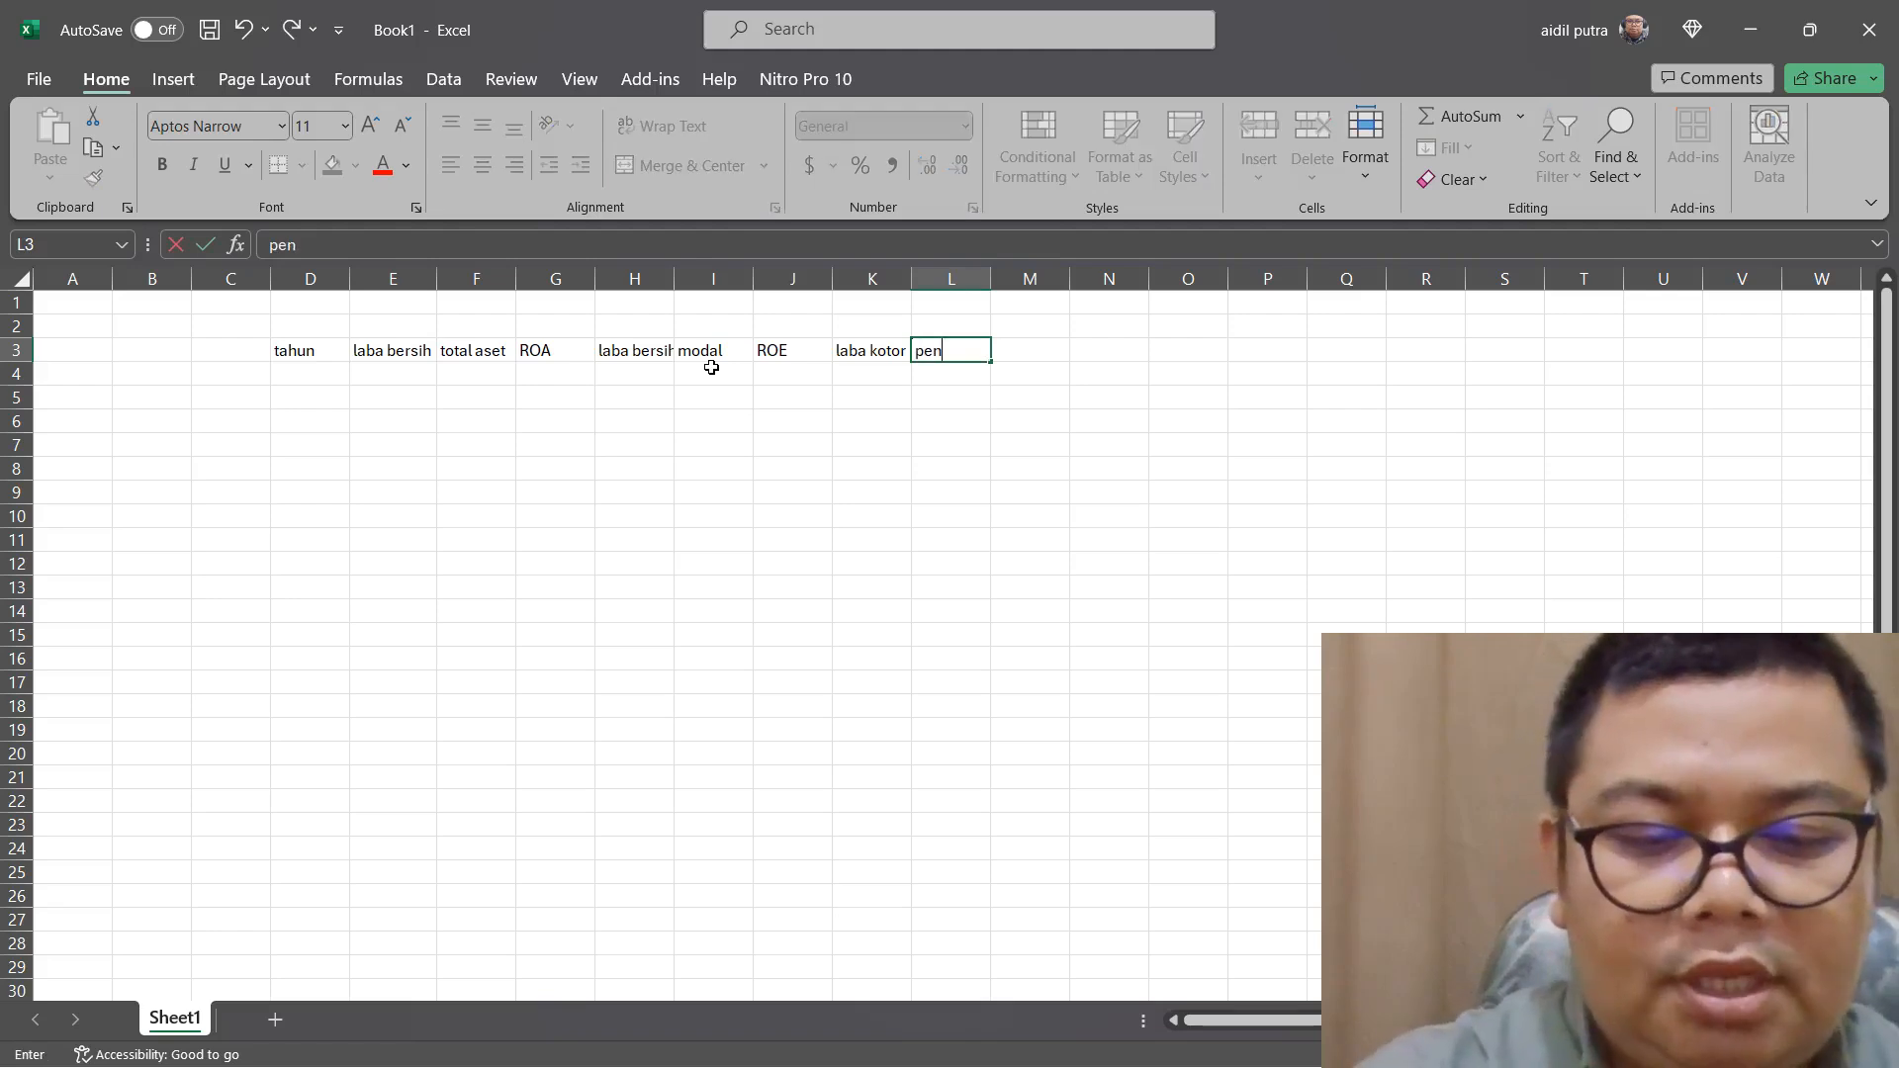
pyautogui.write('dapatn')
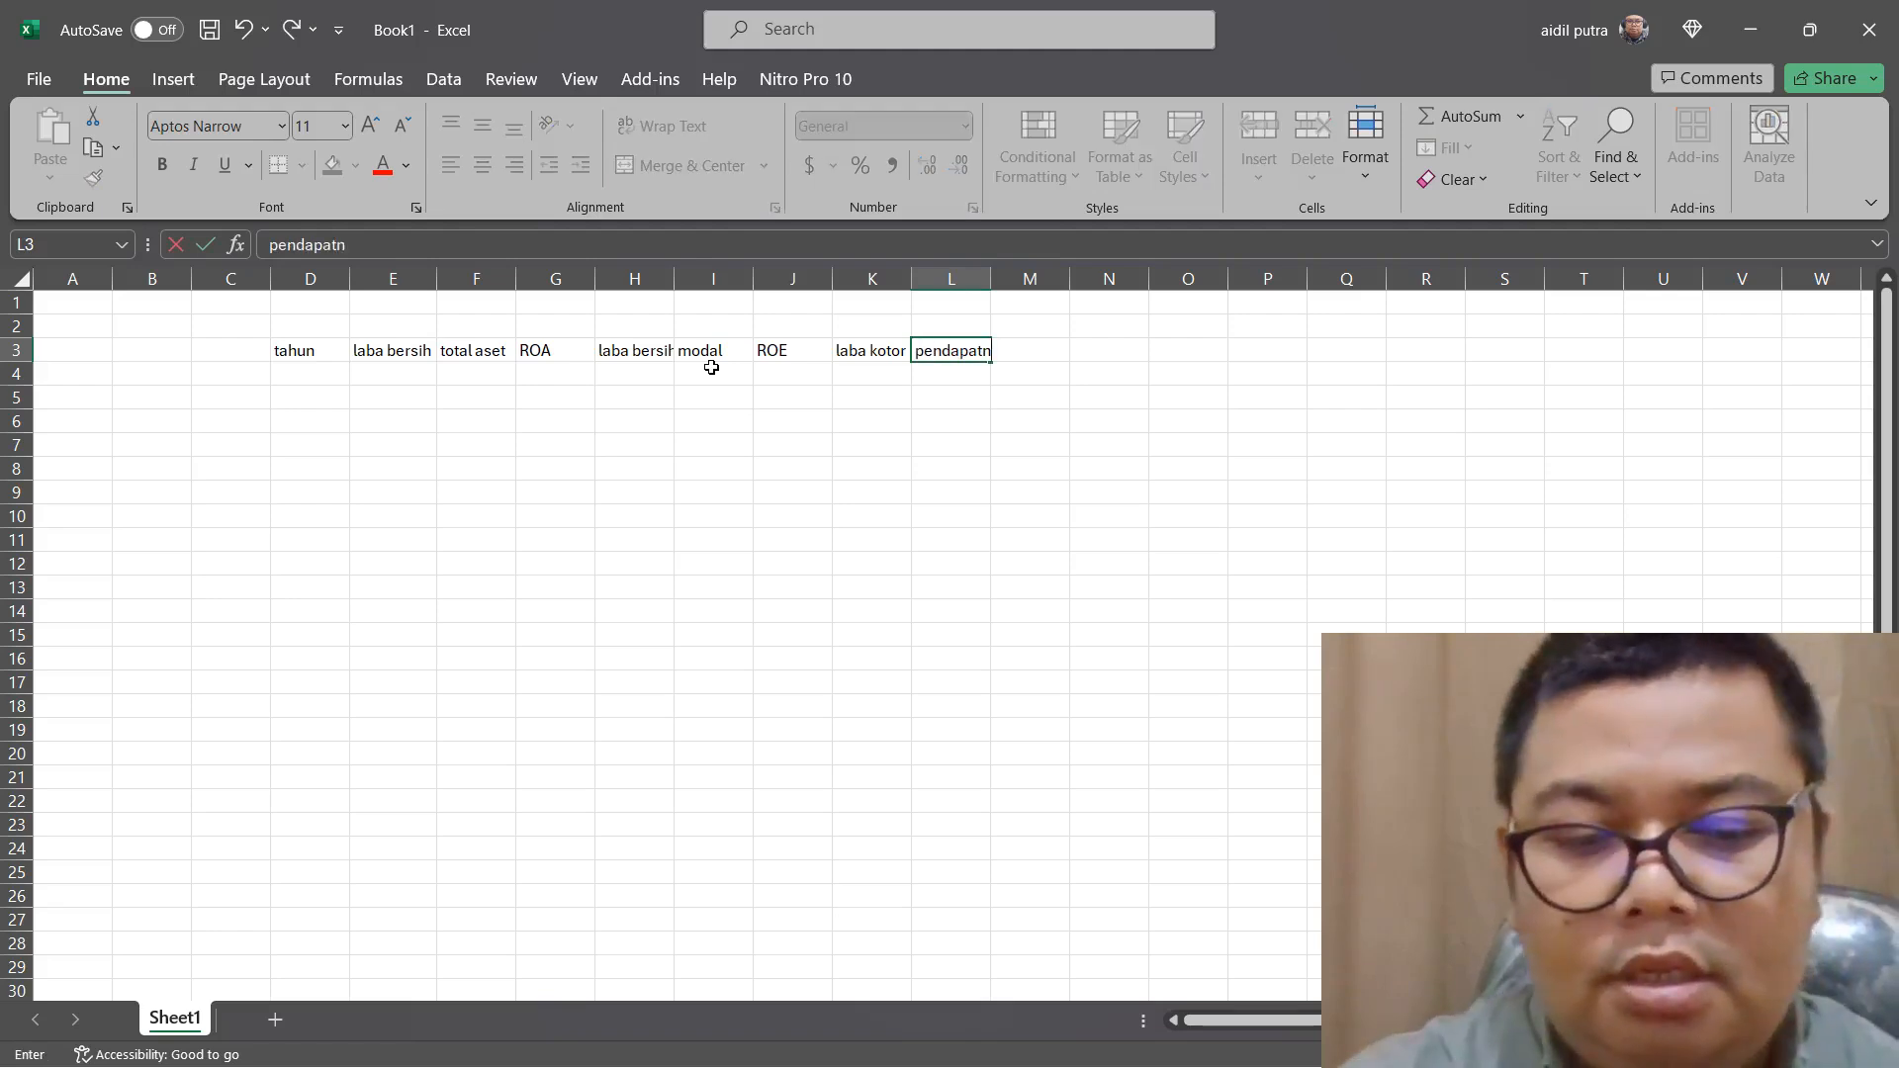
pyautogui.press('BackSpace')
pyautogui.write('a')
pyautogui.press('Tab')
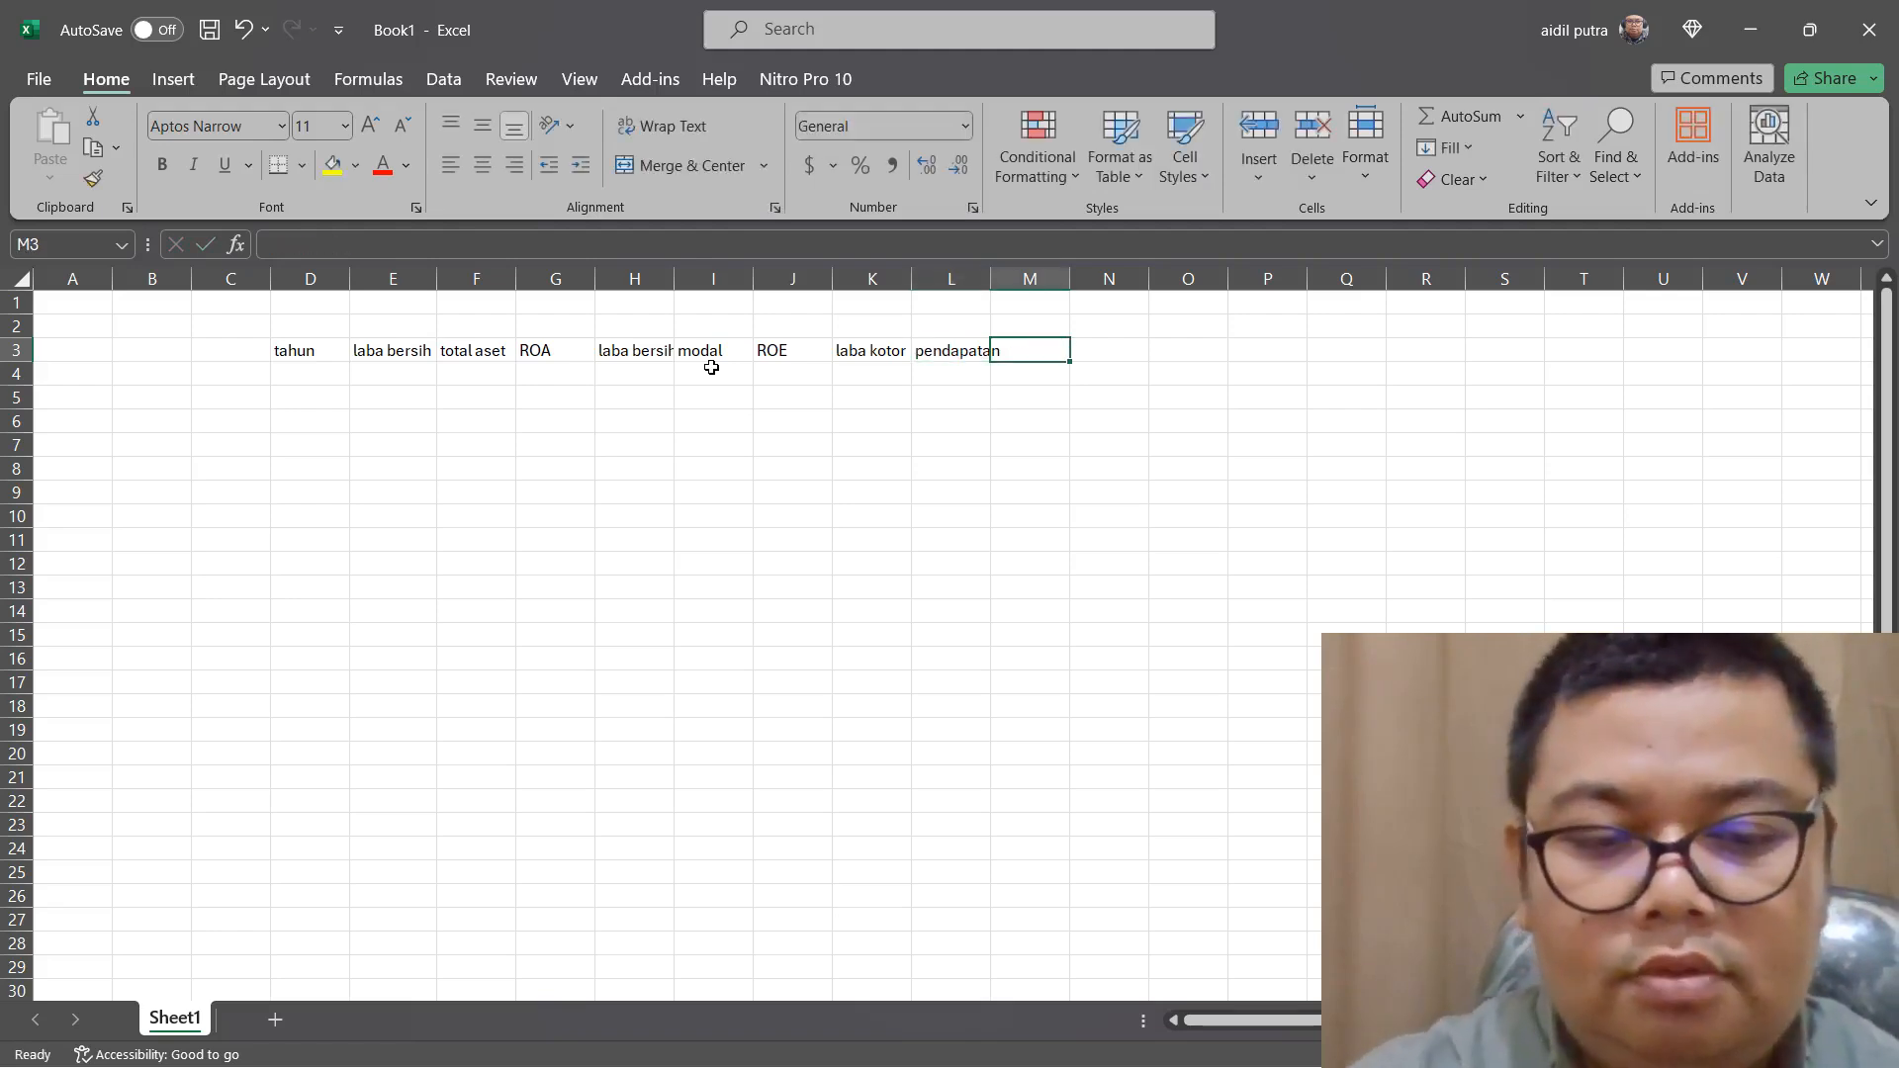
pyautogui.write('GPM')
pyautogui.press('Tab')
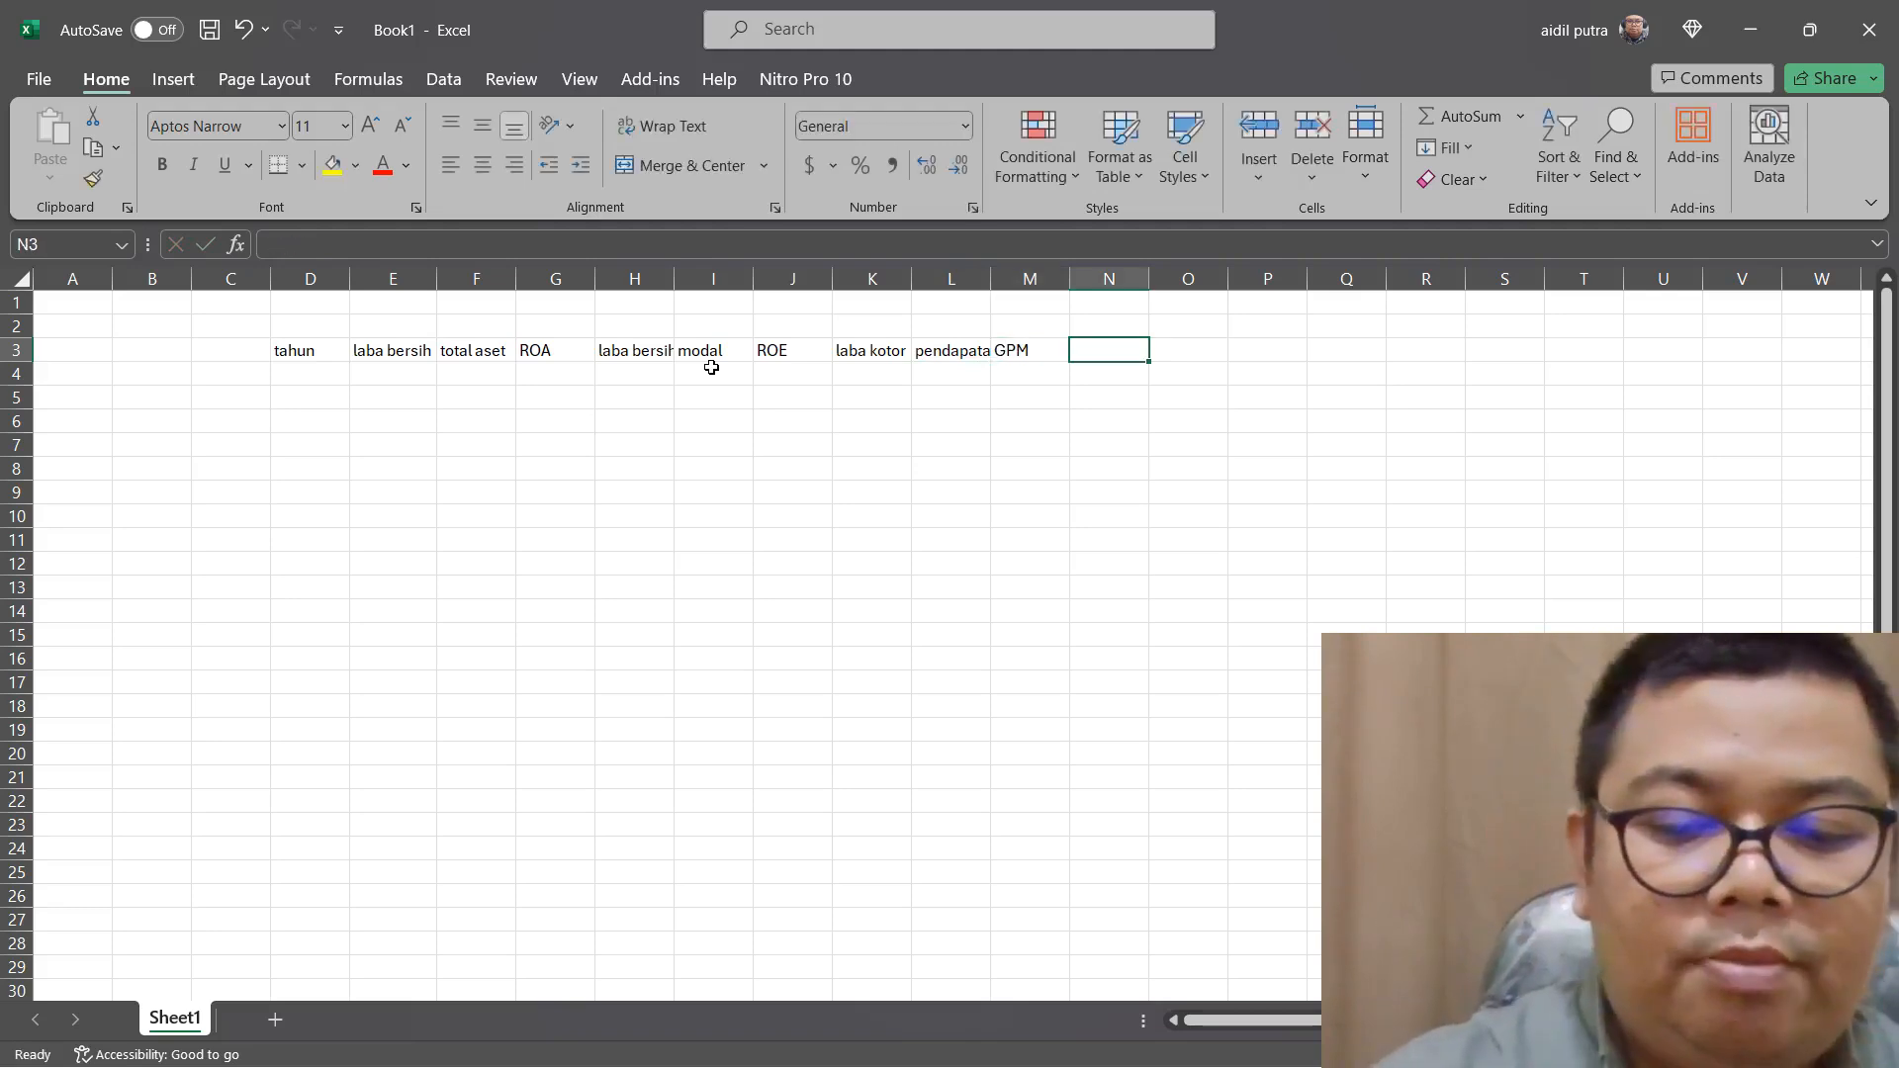
# Enter the net-margin headers "laba bersih" in N3, "pendapatan" in O3 and "NPM" in P3
pyautogui.write('laba bersih')
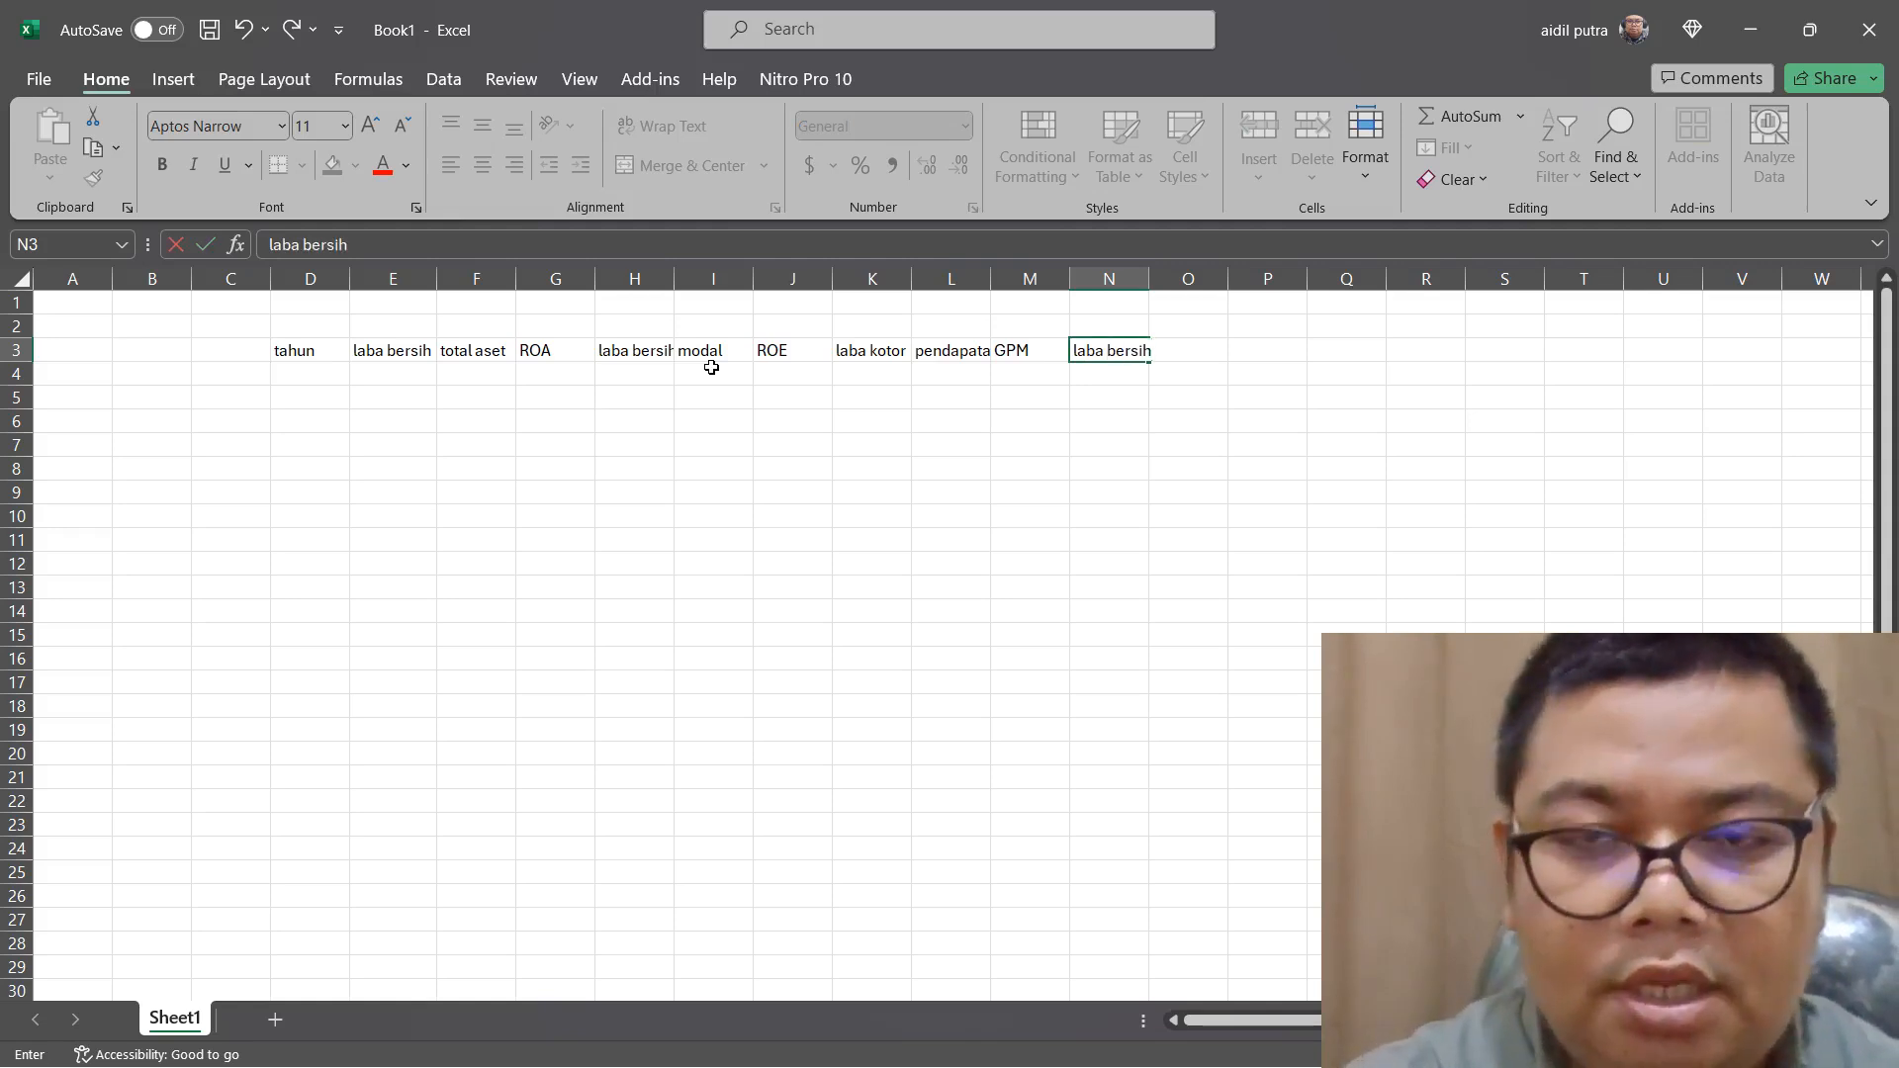
pyautogui.press('Tab')
pyautogui.write('pendapatn')
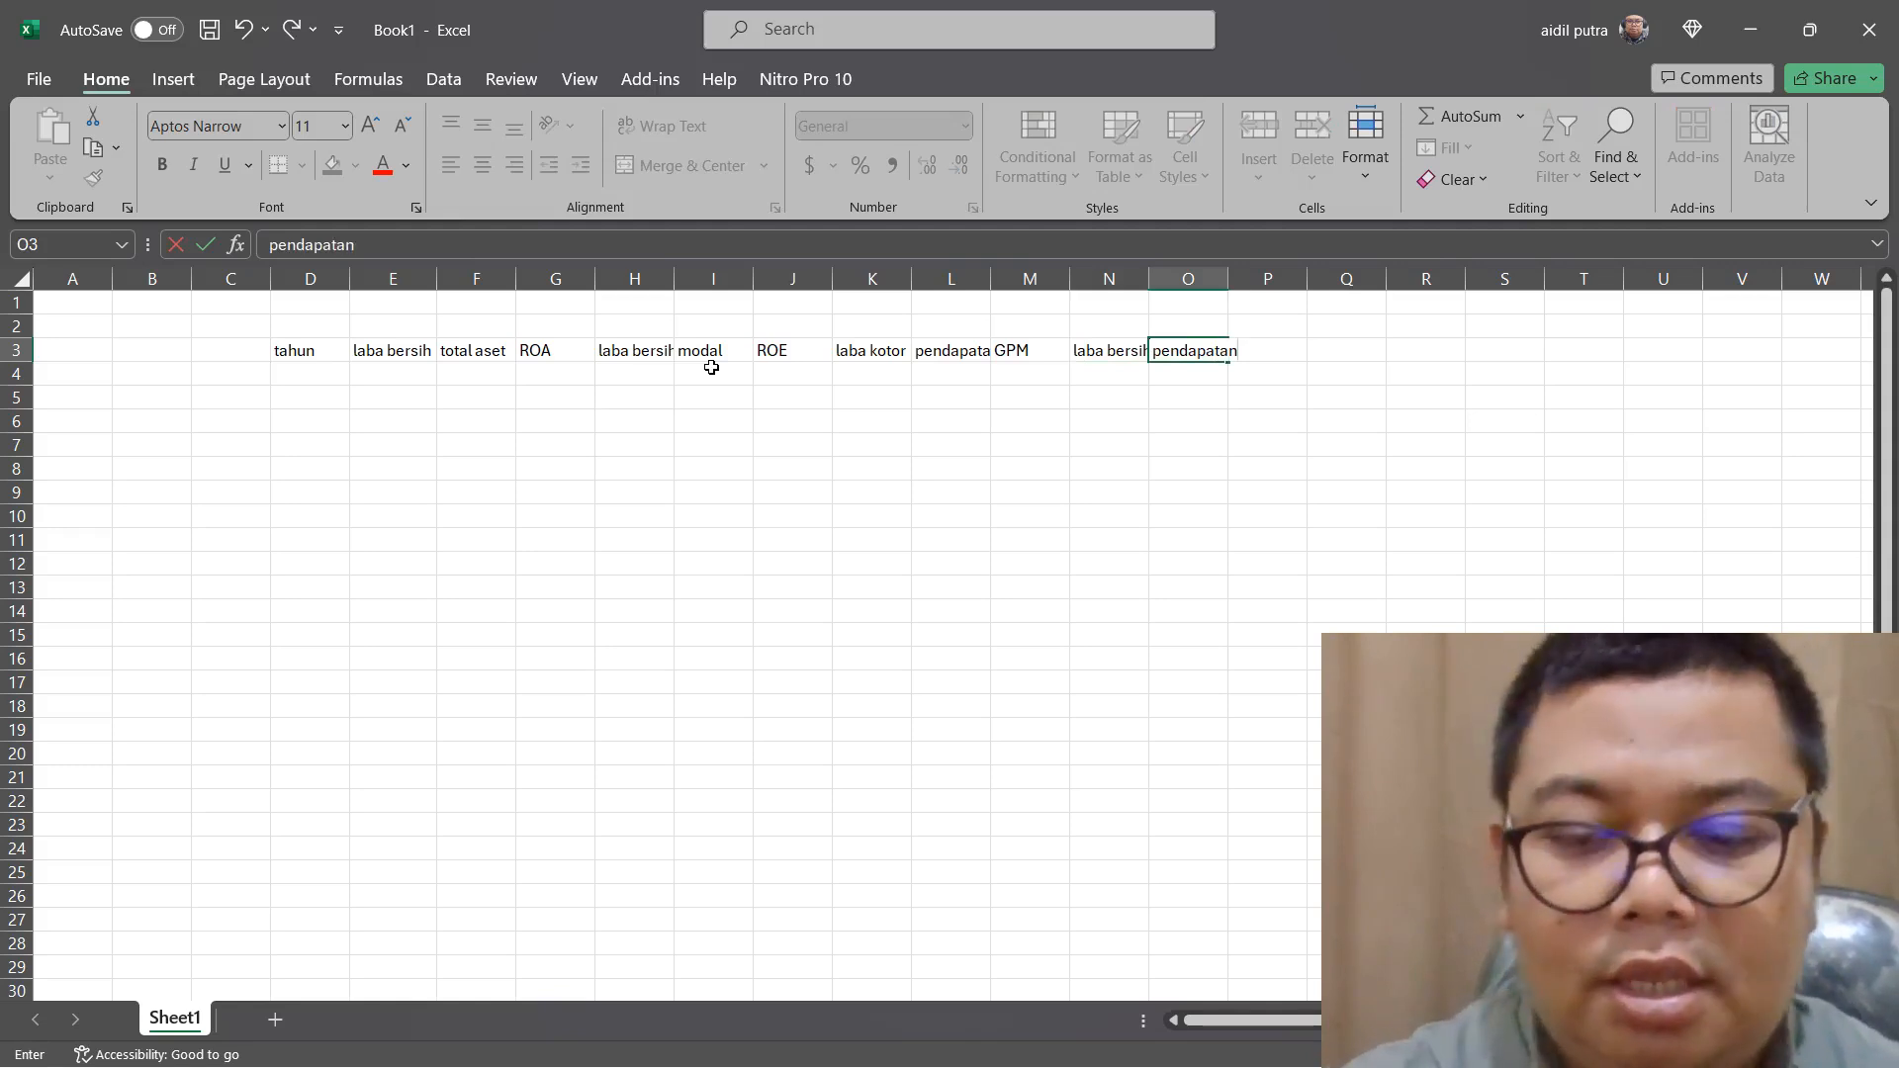
pyautogui.press('Tab')
pyautogui.write('NPM')
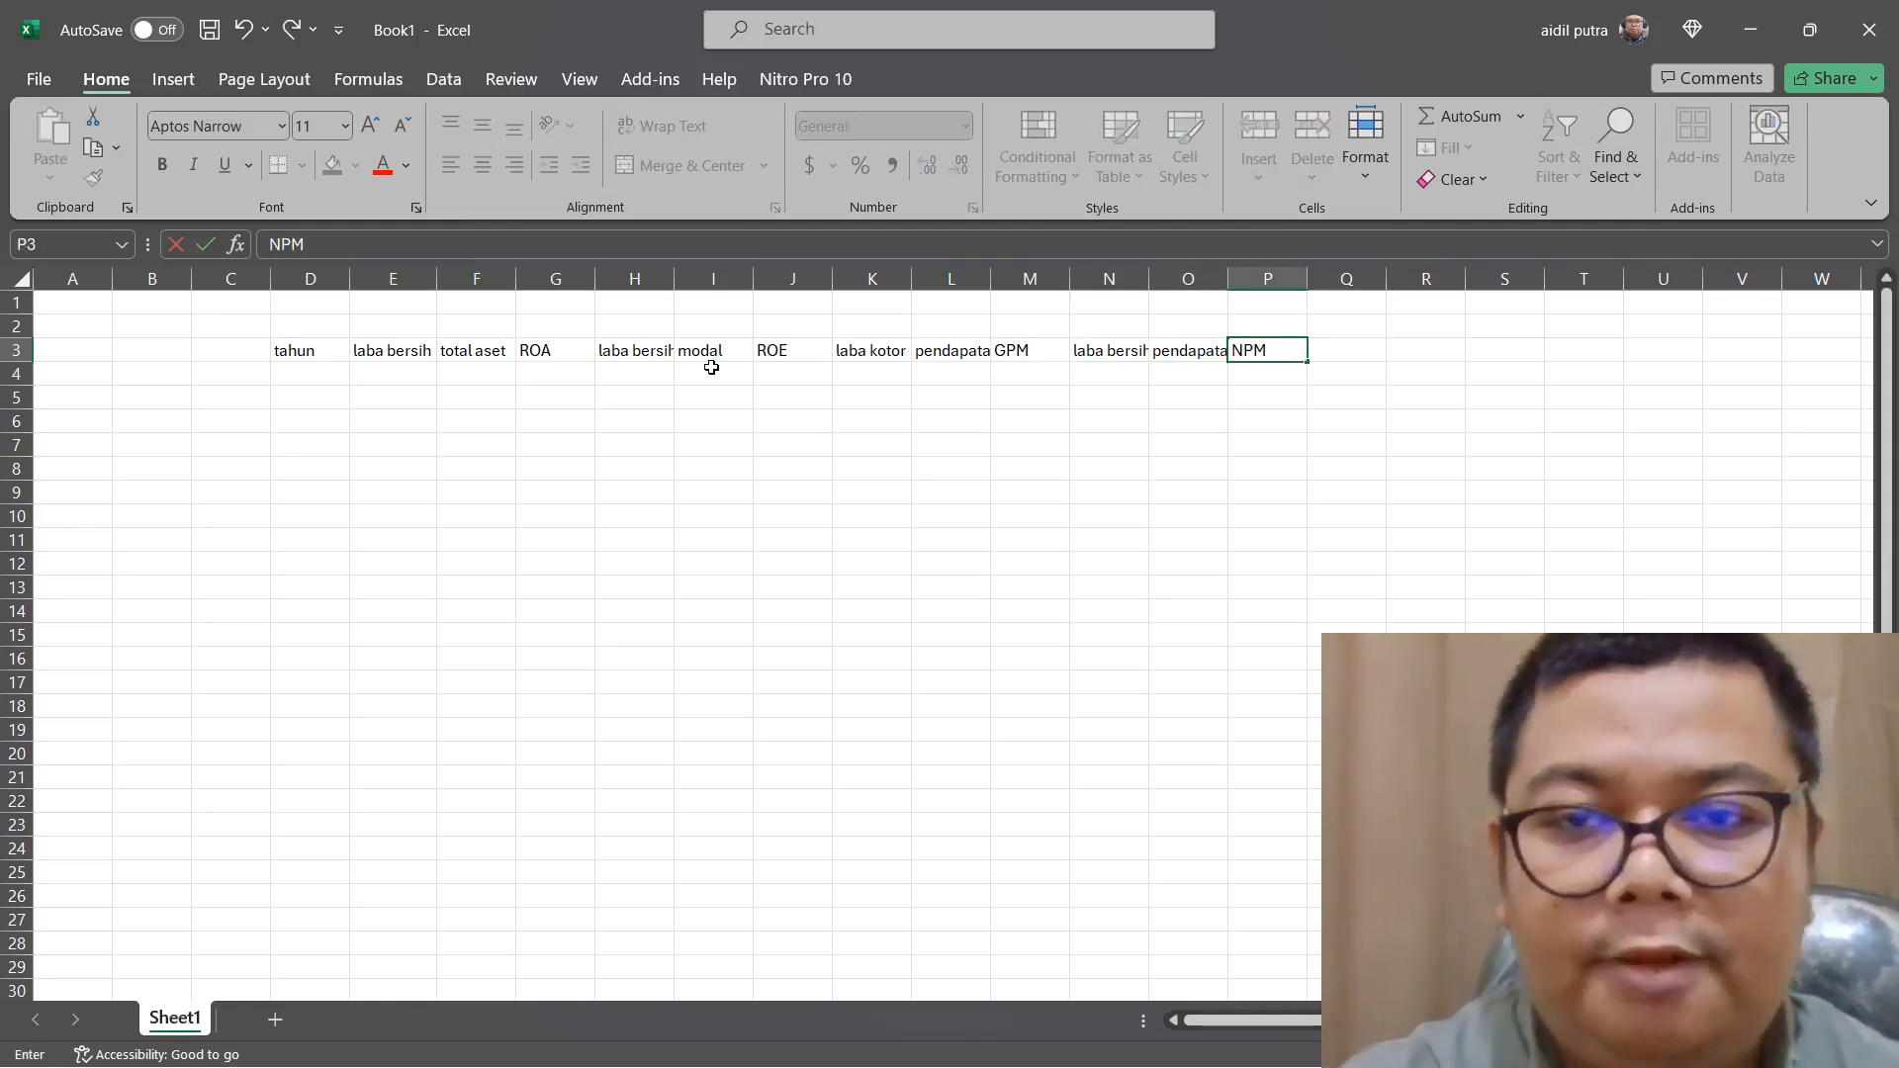
pyautogui.click(690, 460)
# Autofit the widths of columns E through P to their headers
pyautogui.click(403, 278)
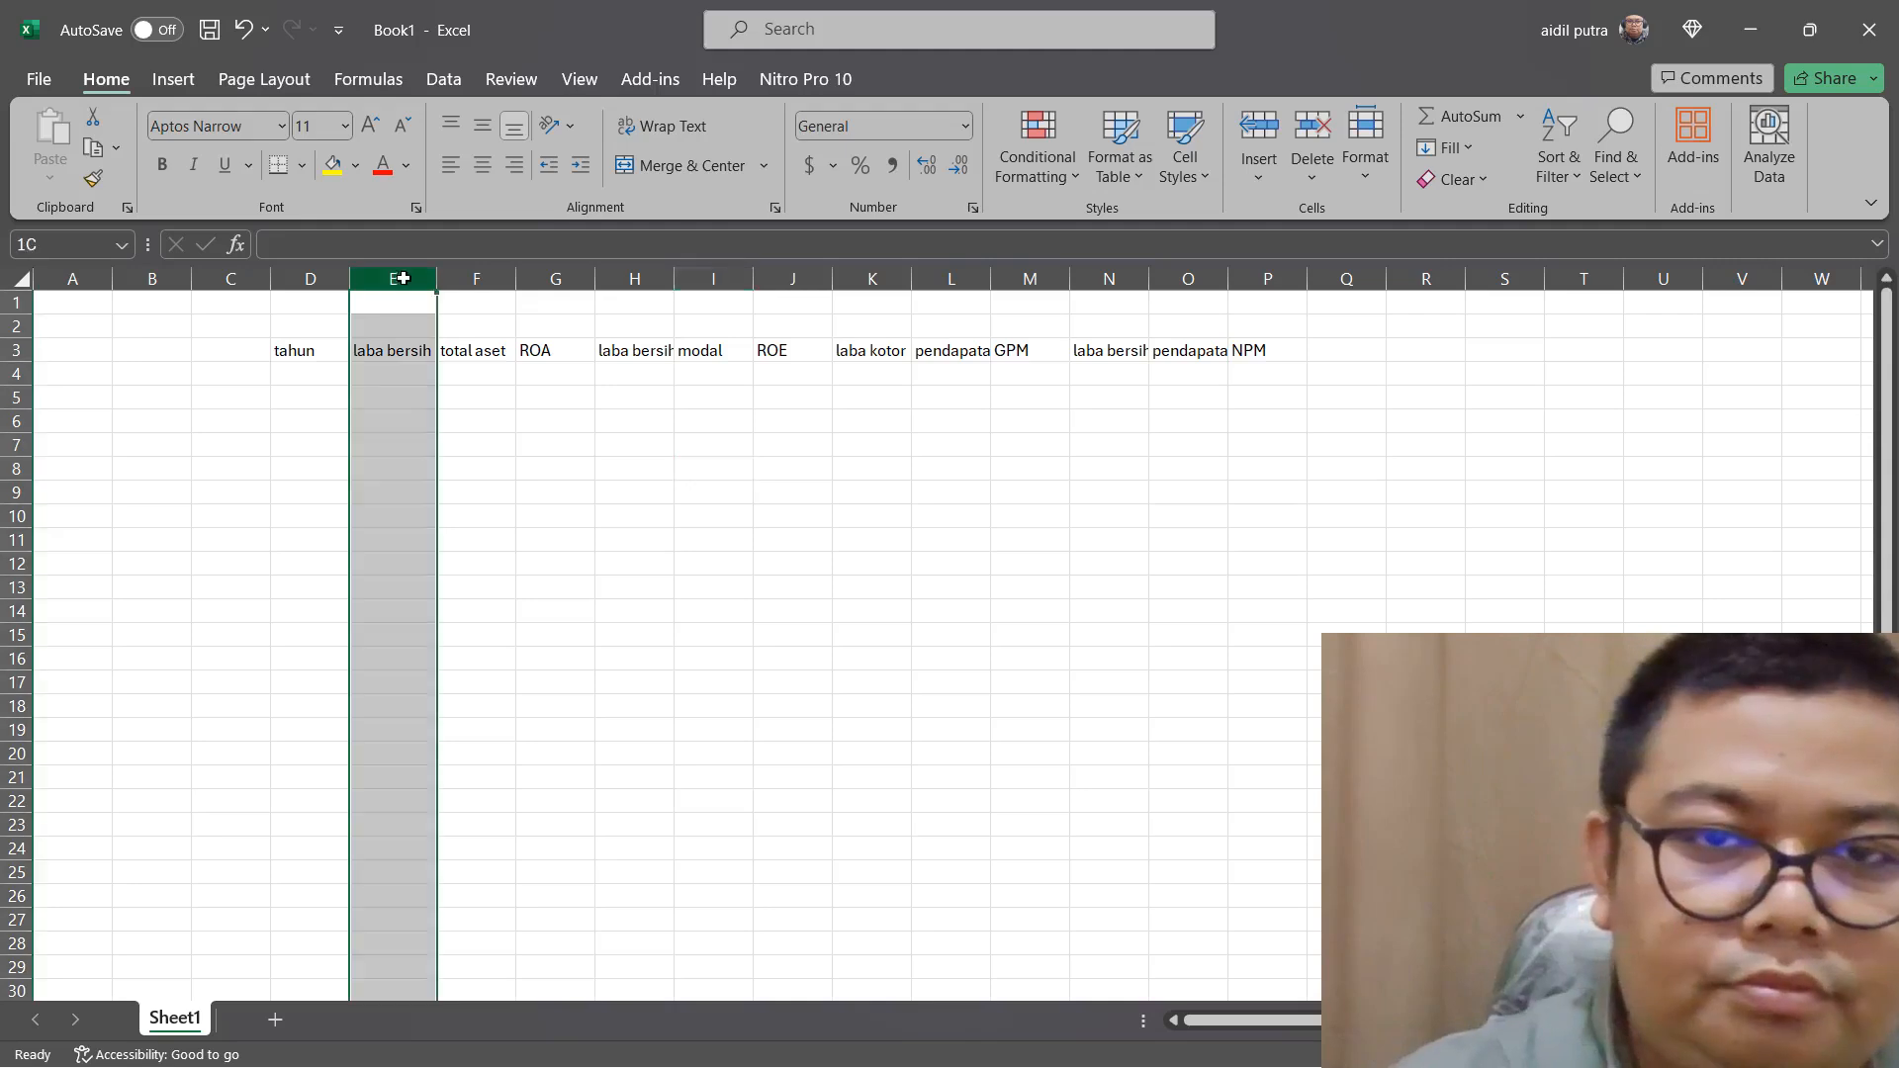
pyautogui.moveTo(403, 278); pyautogui.dragTo(1289, 267)
pyautogui.click(1288, 269)
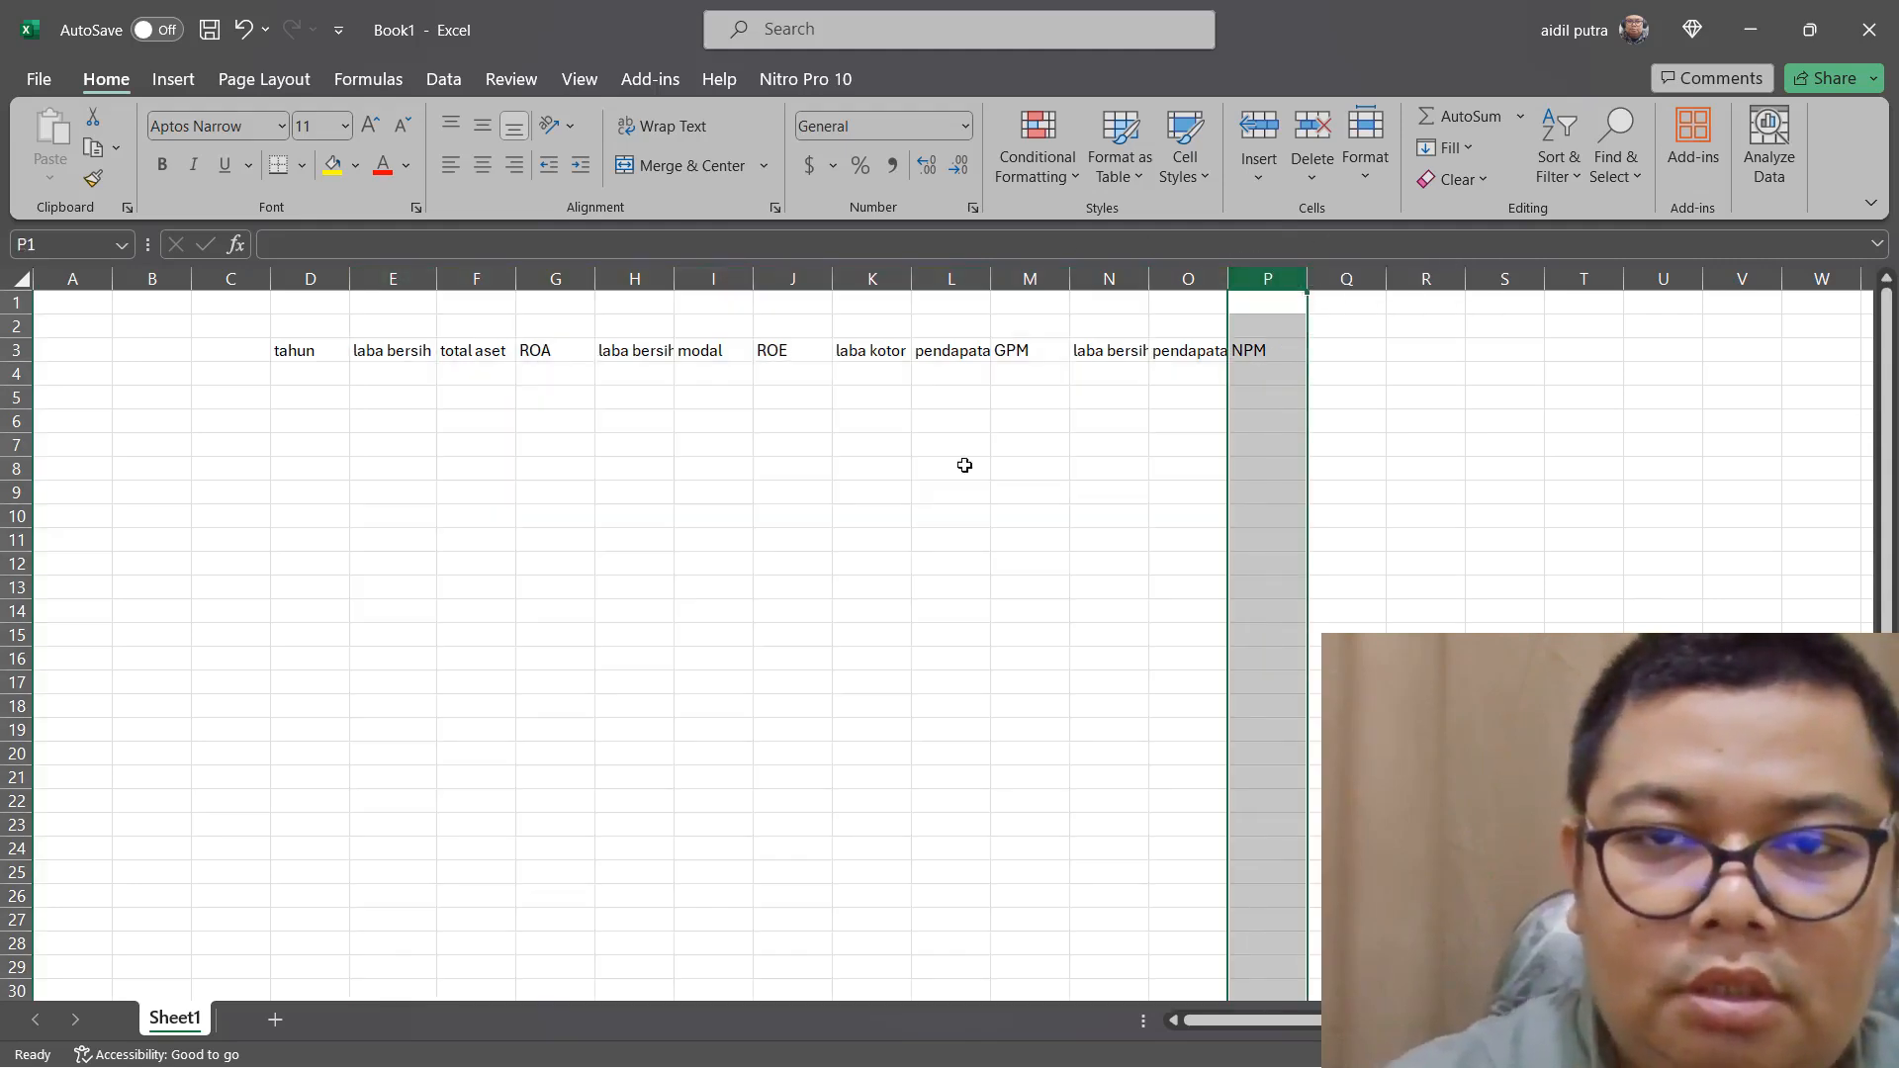
pyautogui.moveTo(392, 278); pyautogui.dragTo(1304, 280)
pyautogui.doubleClick(1303, 280)
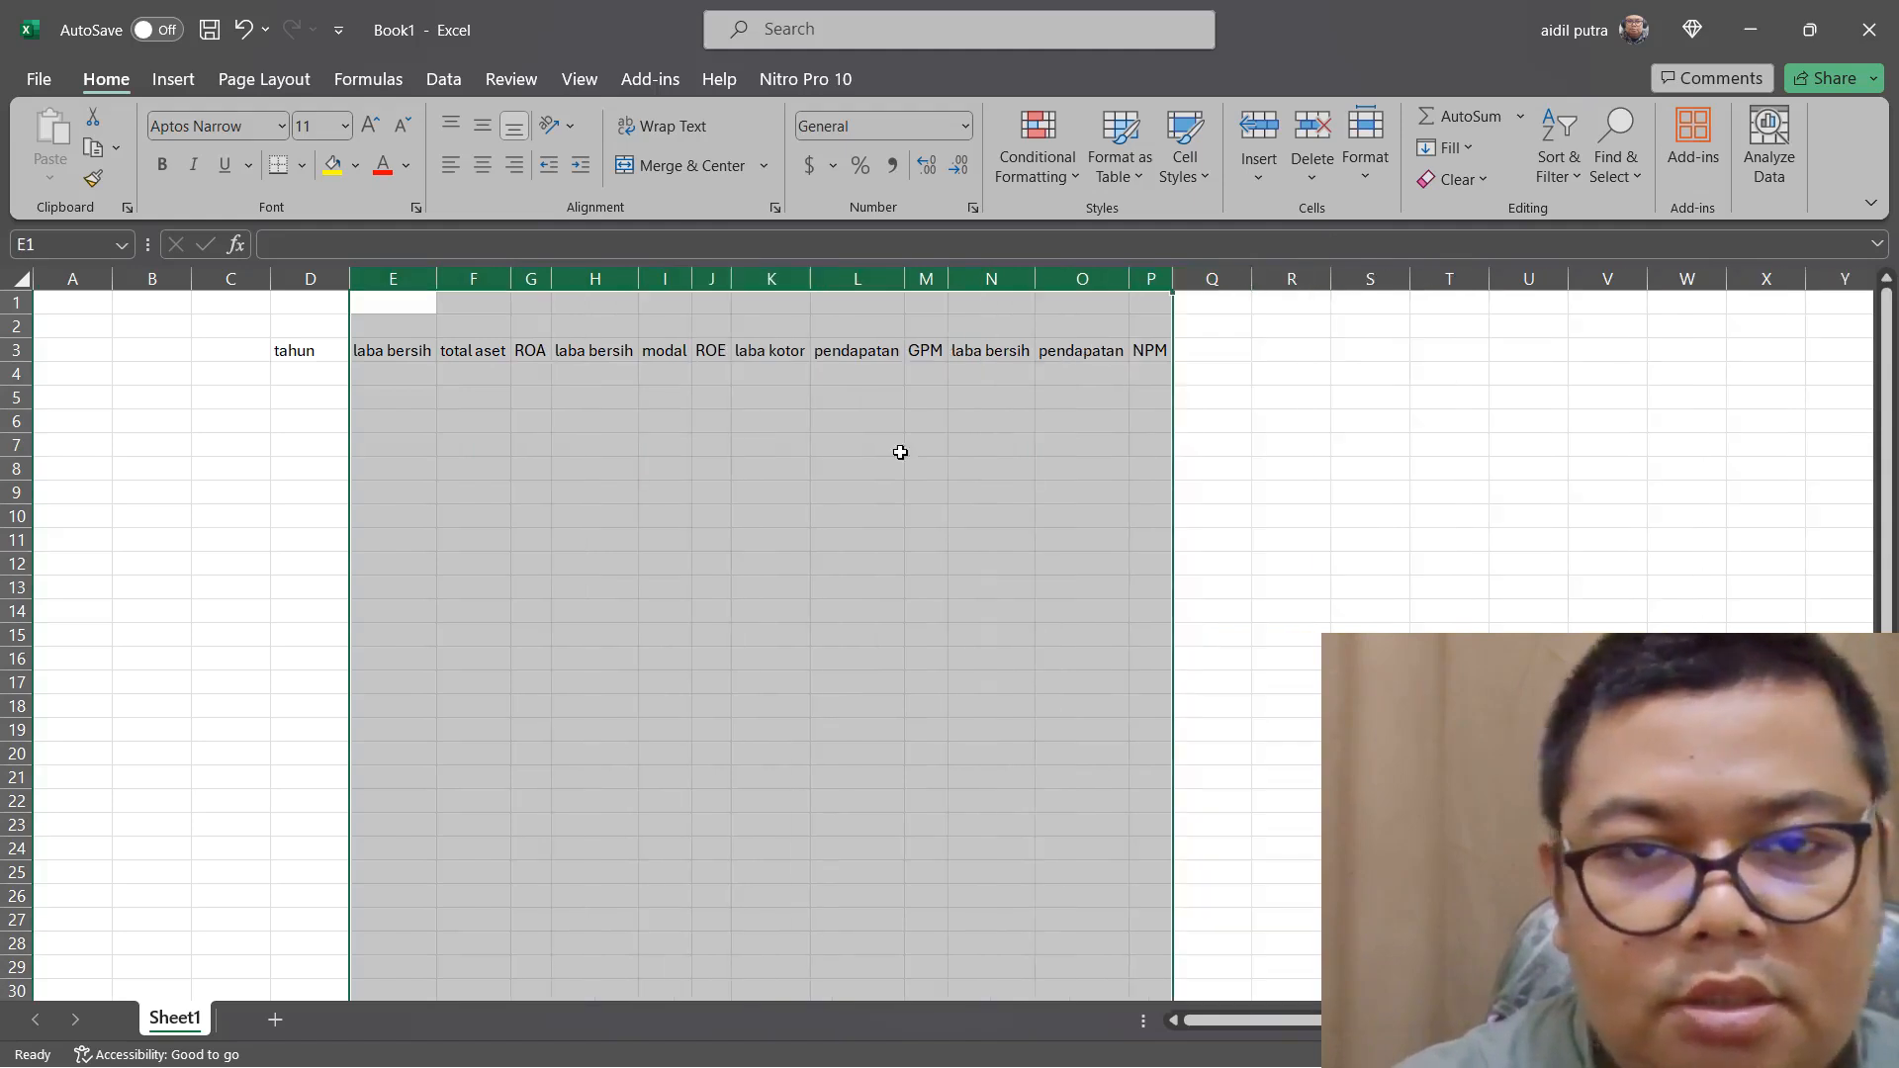
pyautogui.click(899, 454)
# Switch to Edge to check which years the open ASSA annual reports cover, and return to the Excel workbook
pyautogui.click(313, 380)
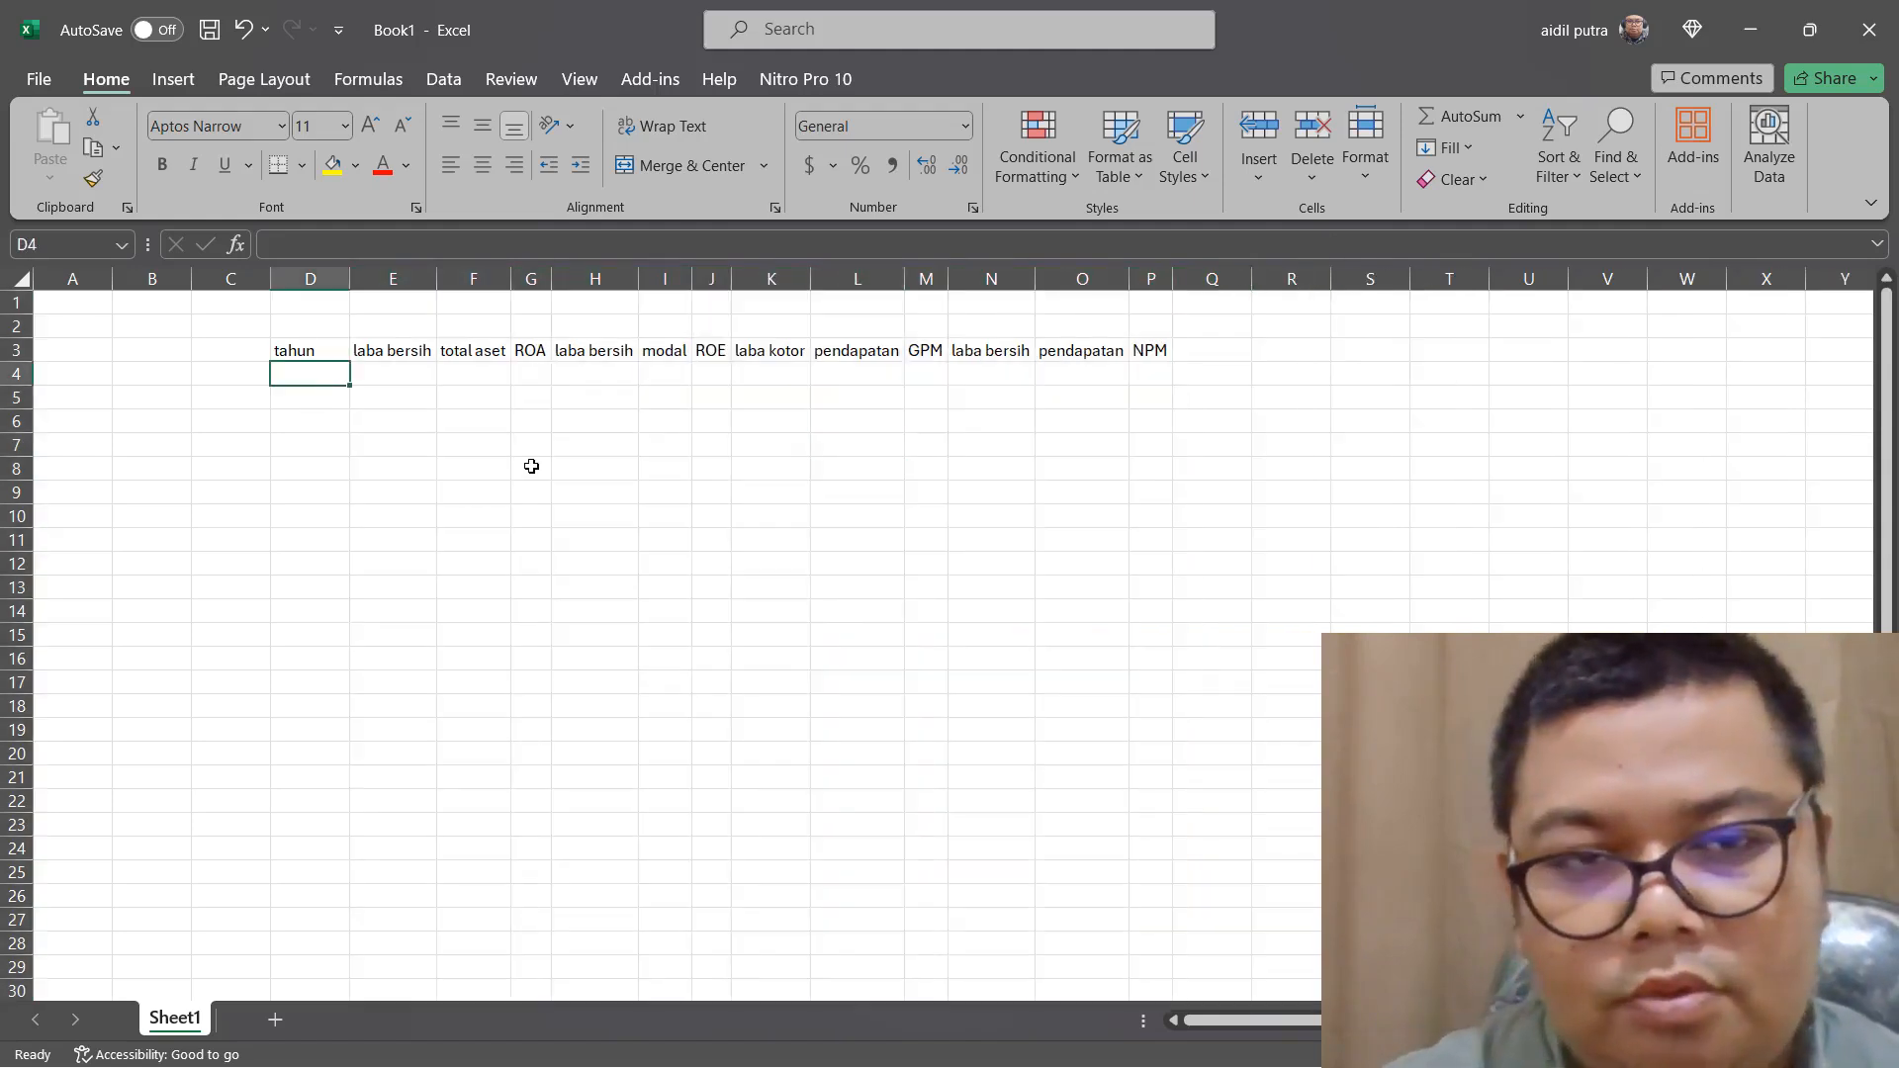
pyautogui.moveTo(629, 1067)
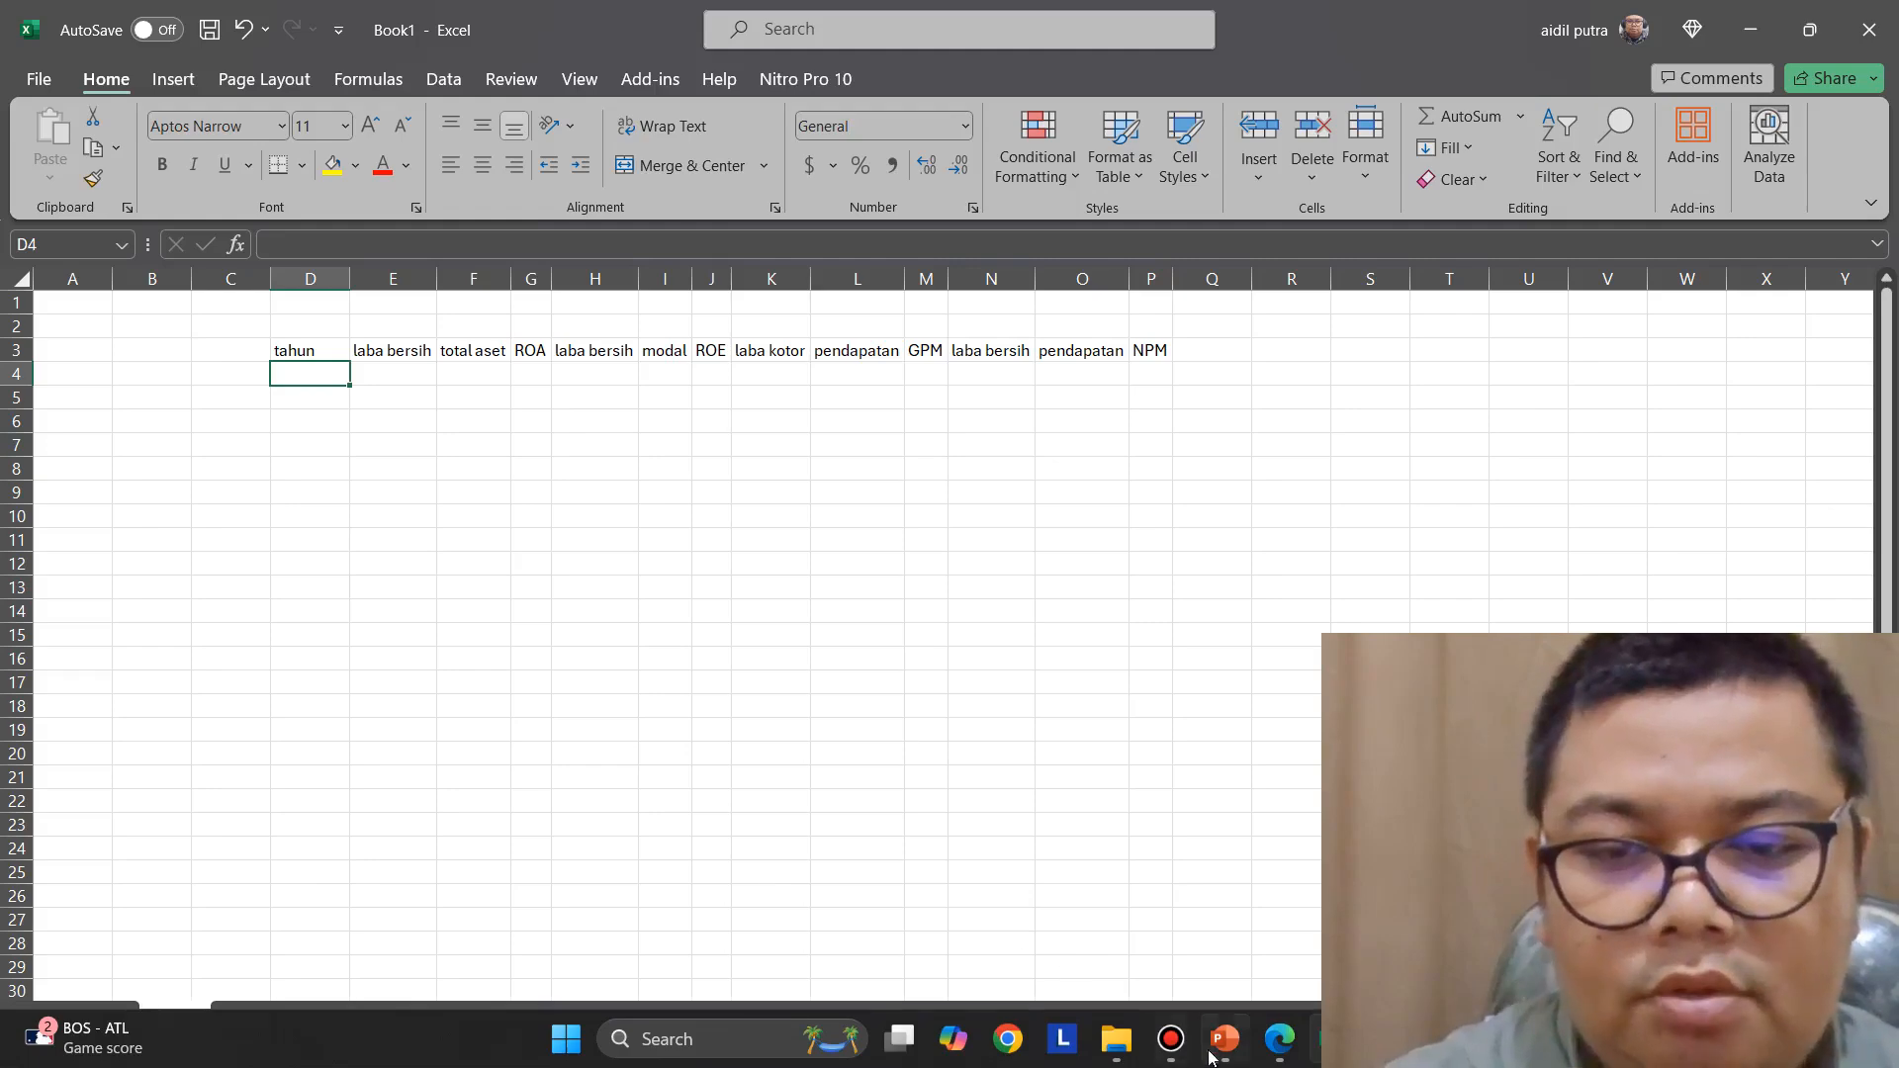
pyautogui.click(1277, 1047)
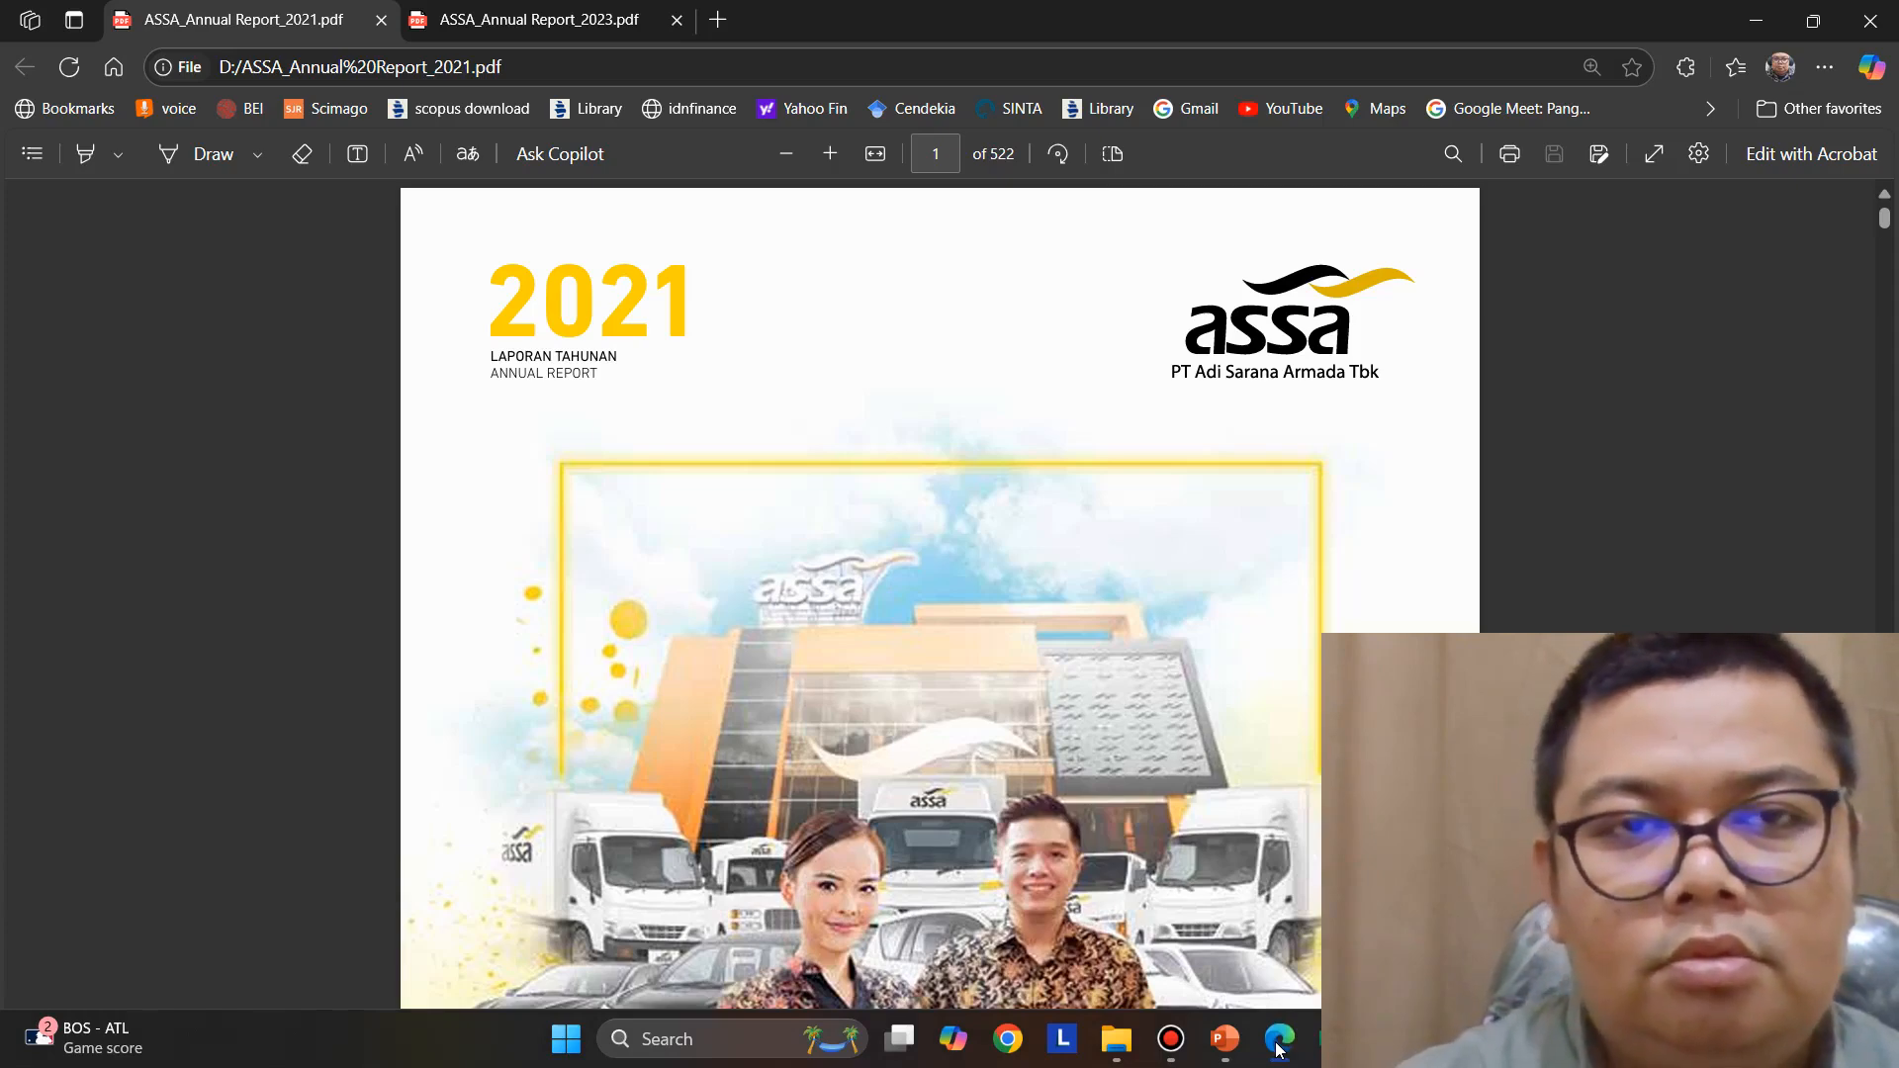
pyautogui.click(1277, 1046)
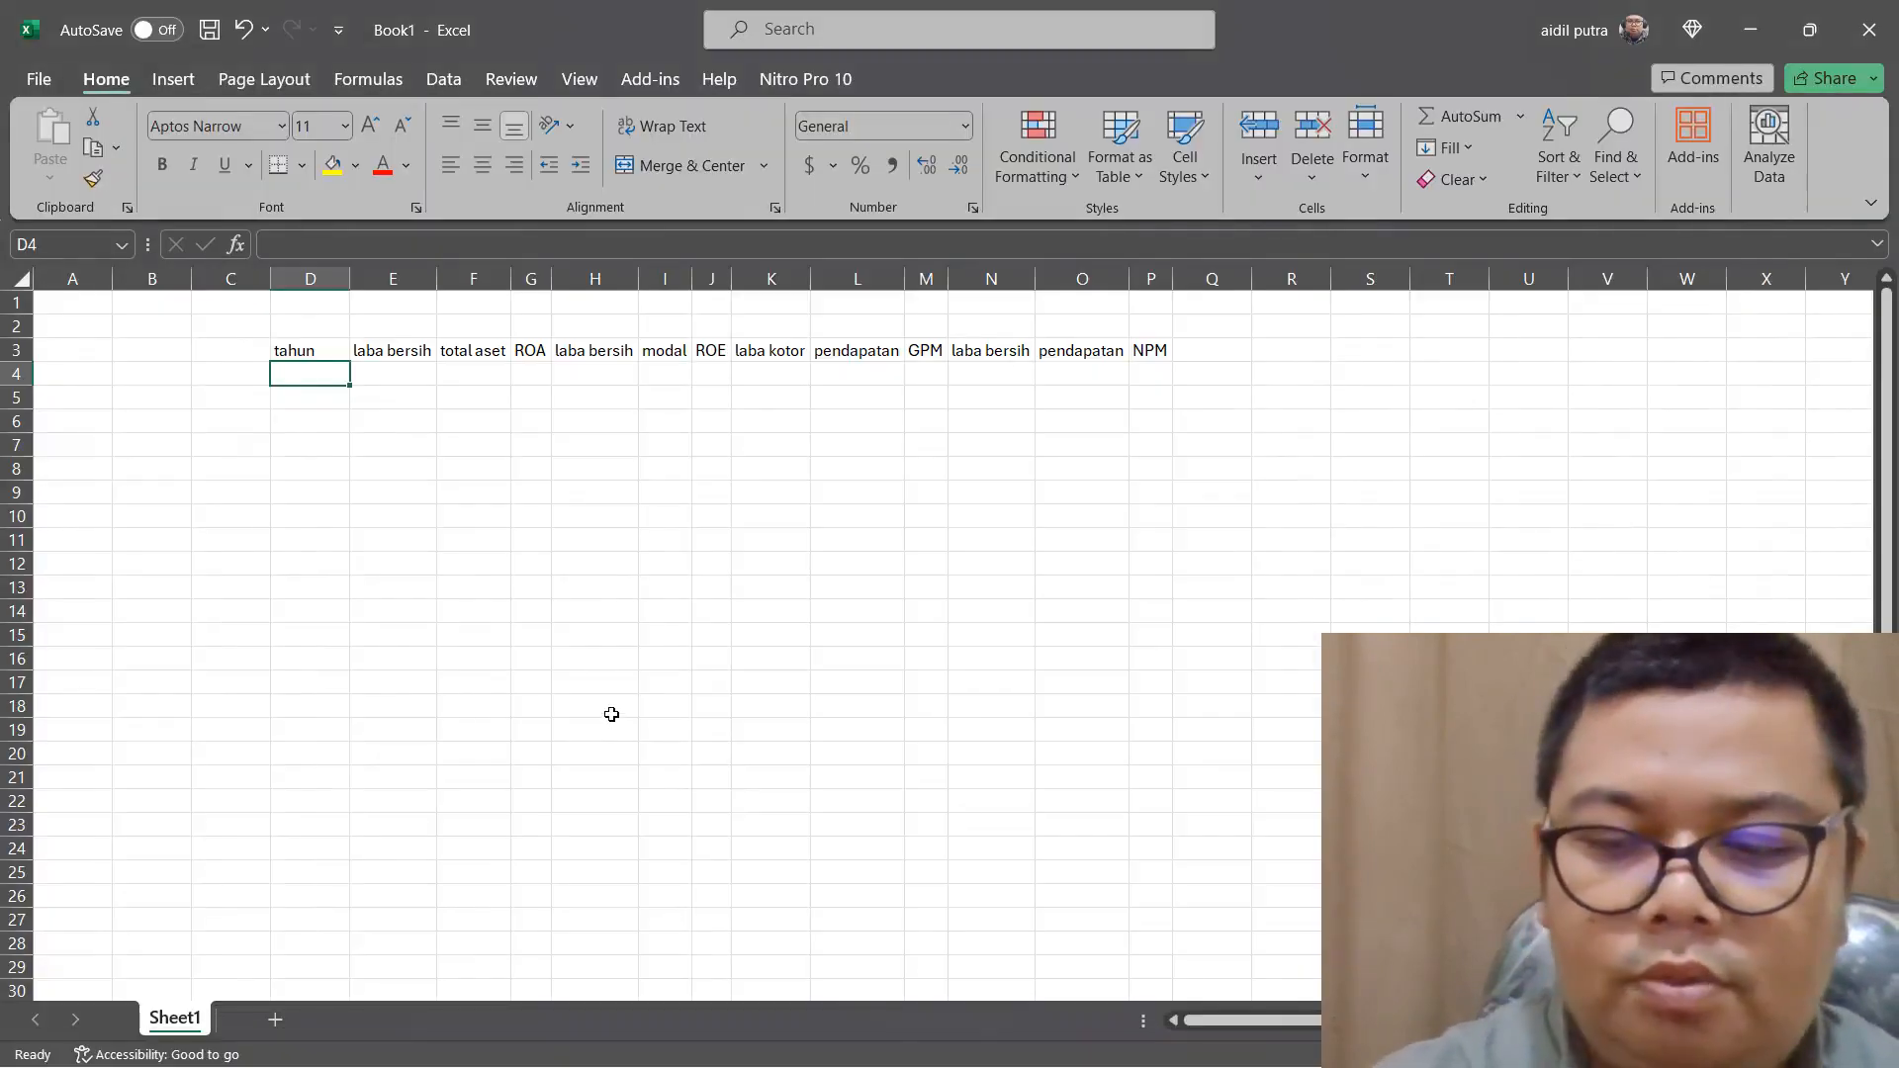
pyautogui.write('2023')
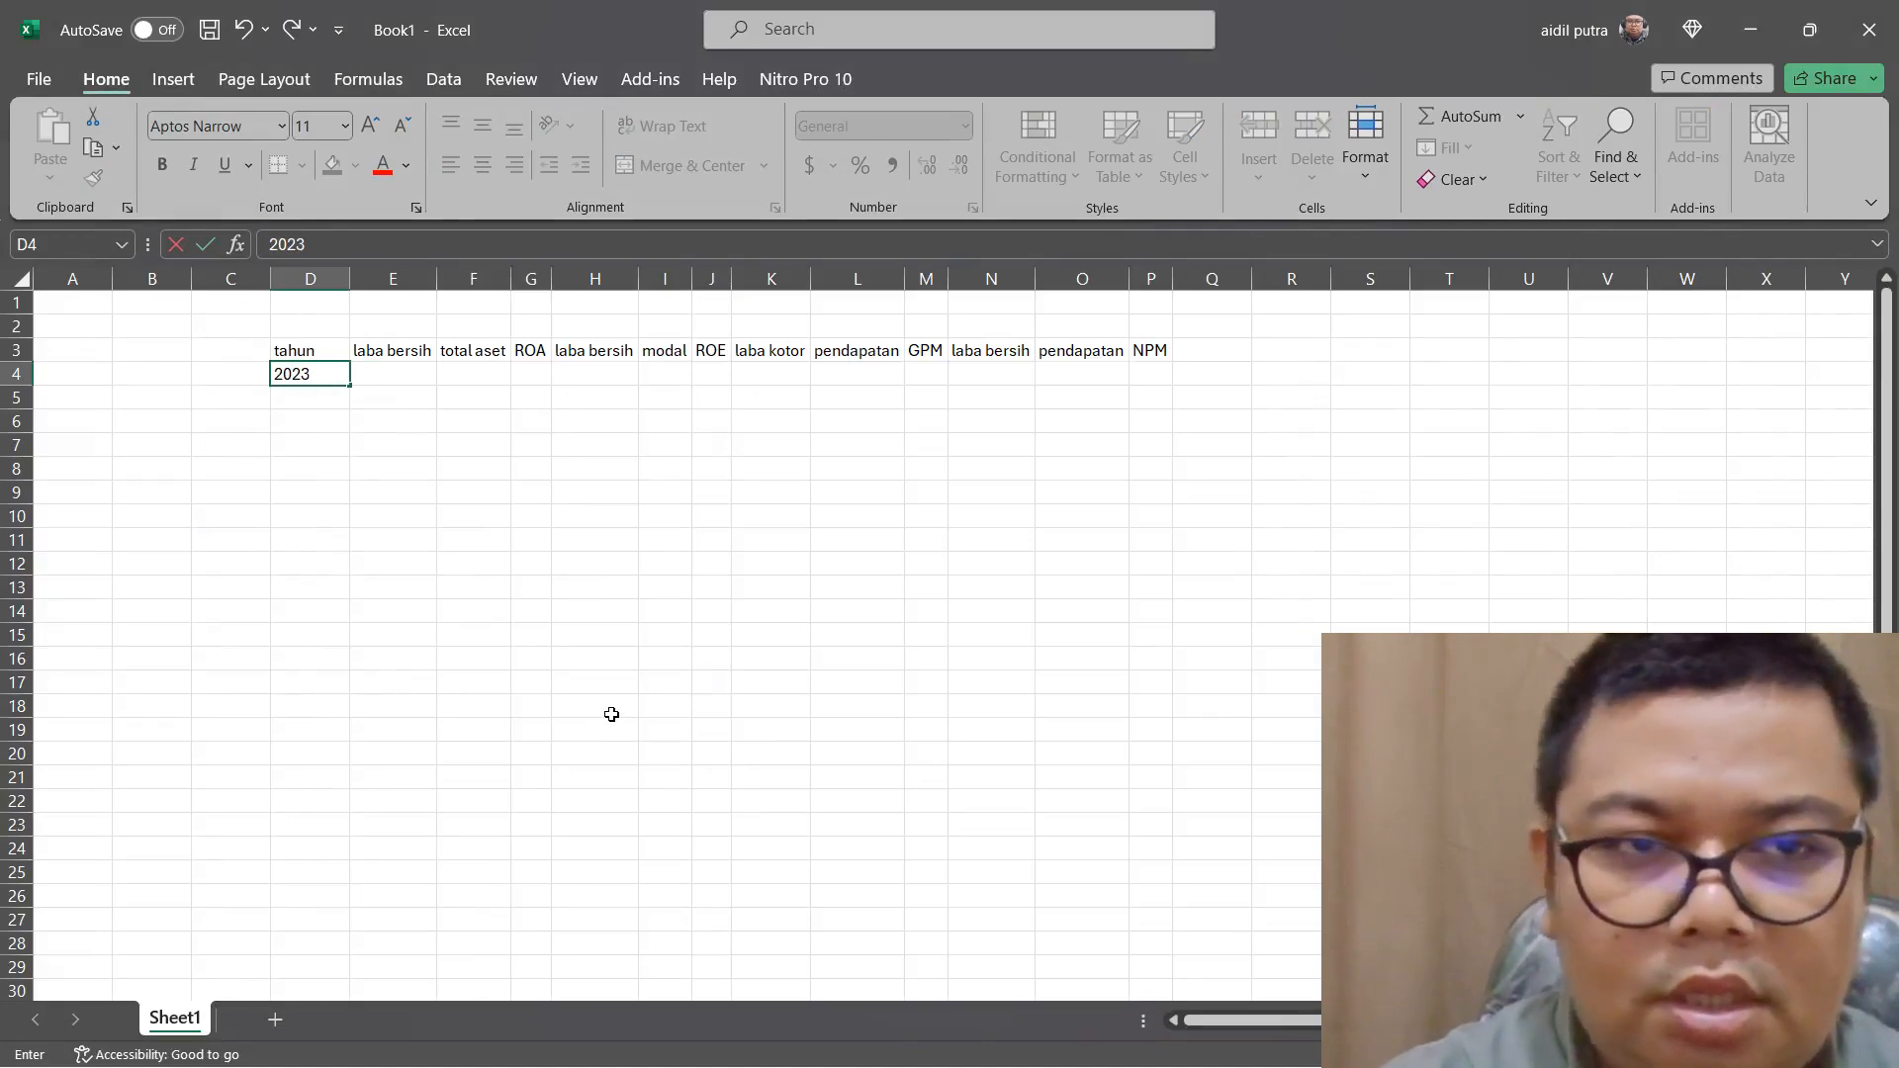
pyautogui.press('BackSpace')
pyautogui.press('BackSpace')
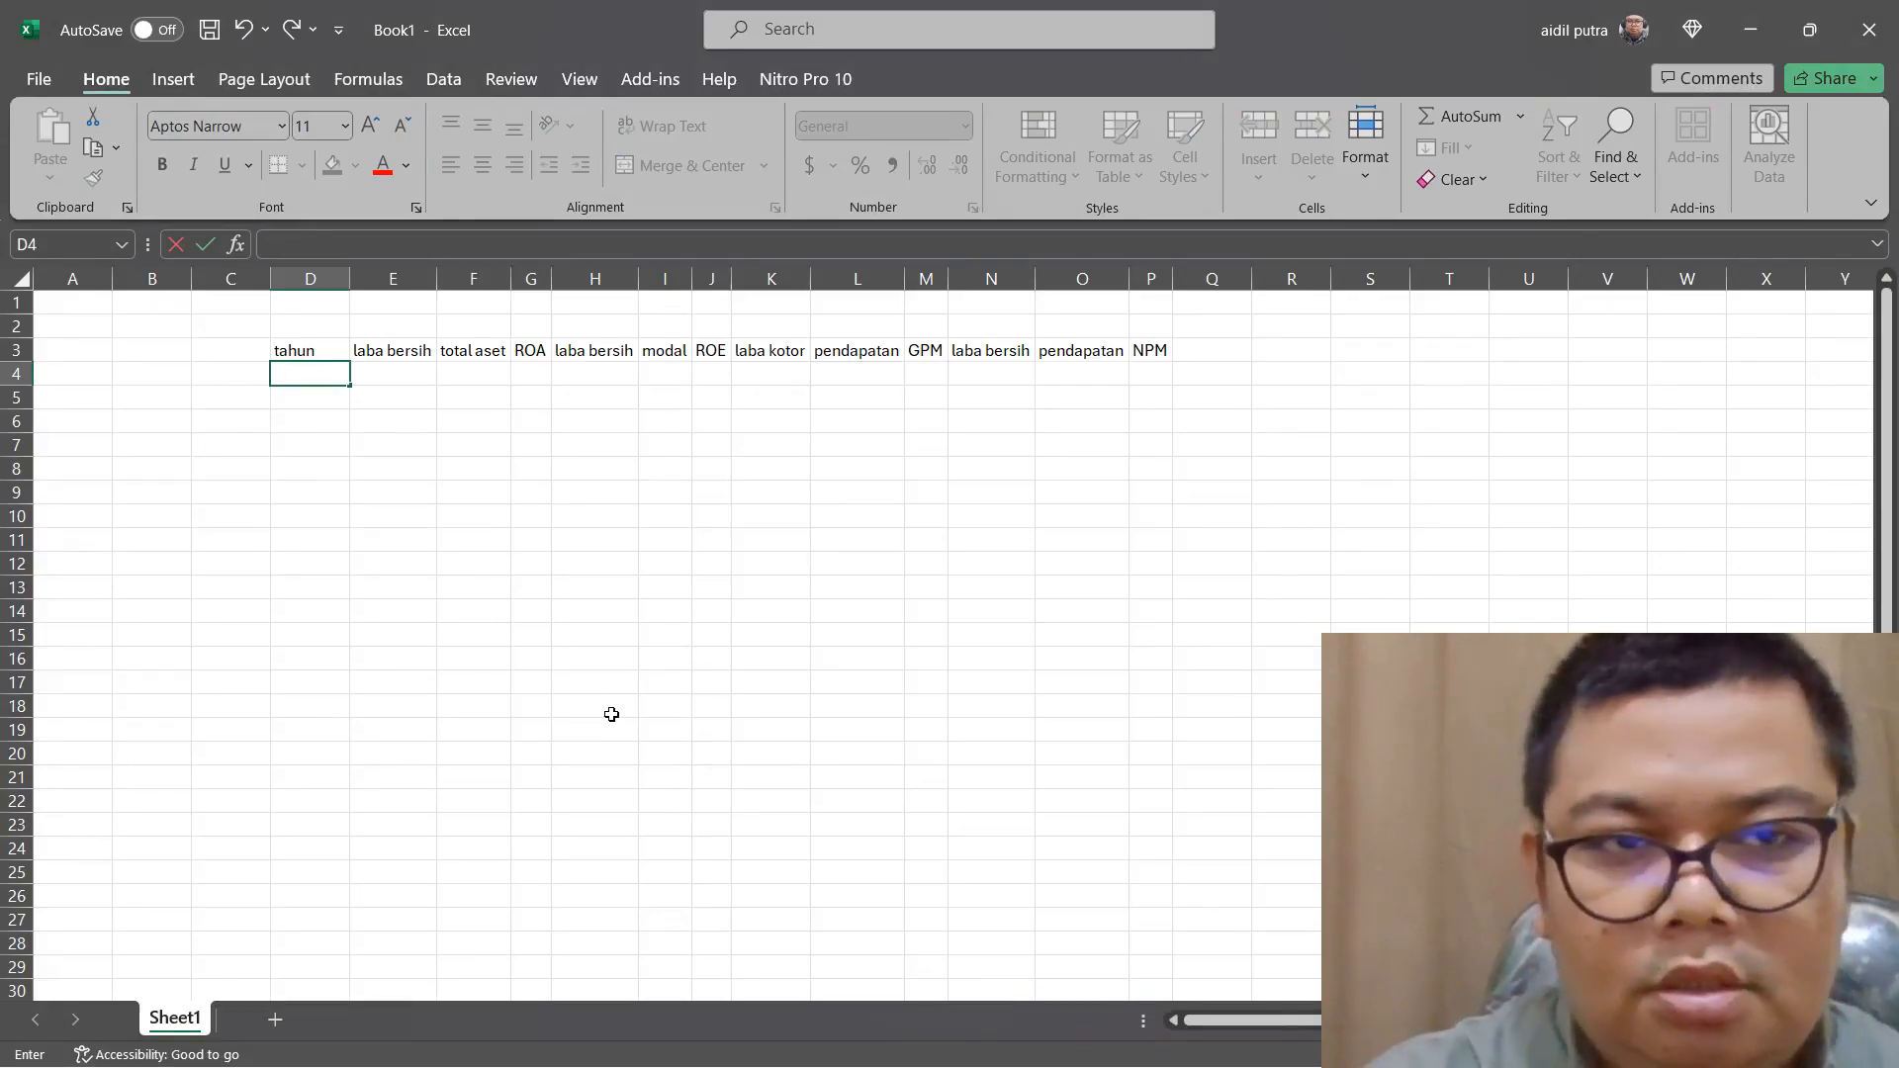
# Enter the years 2020, 2021, 2022 and 2023 in D4:D7 under the "tahun" header
pyautogui.write('2020')
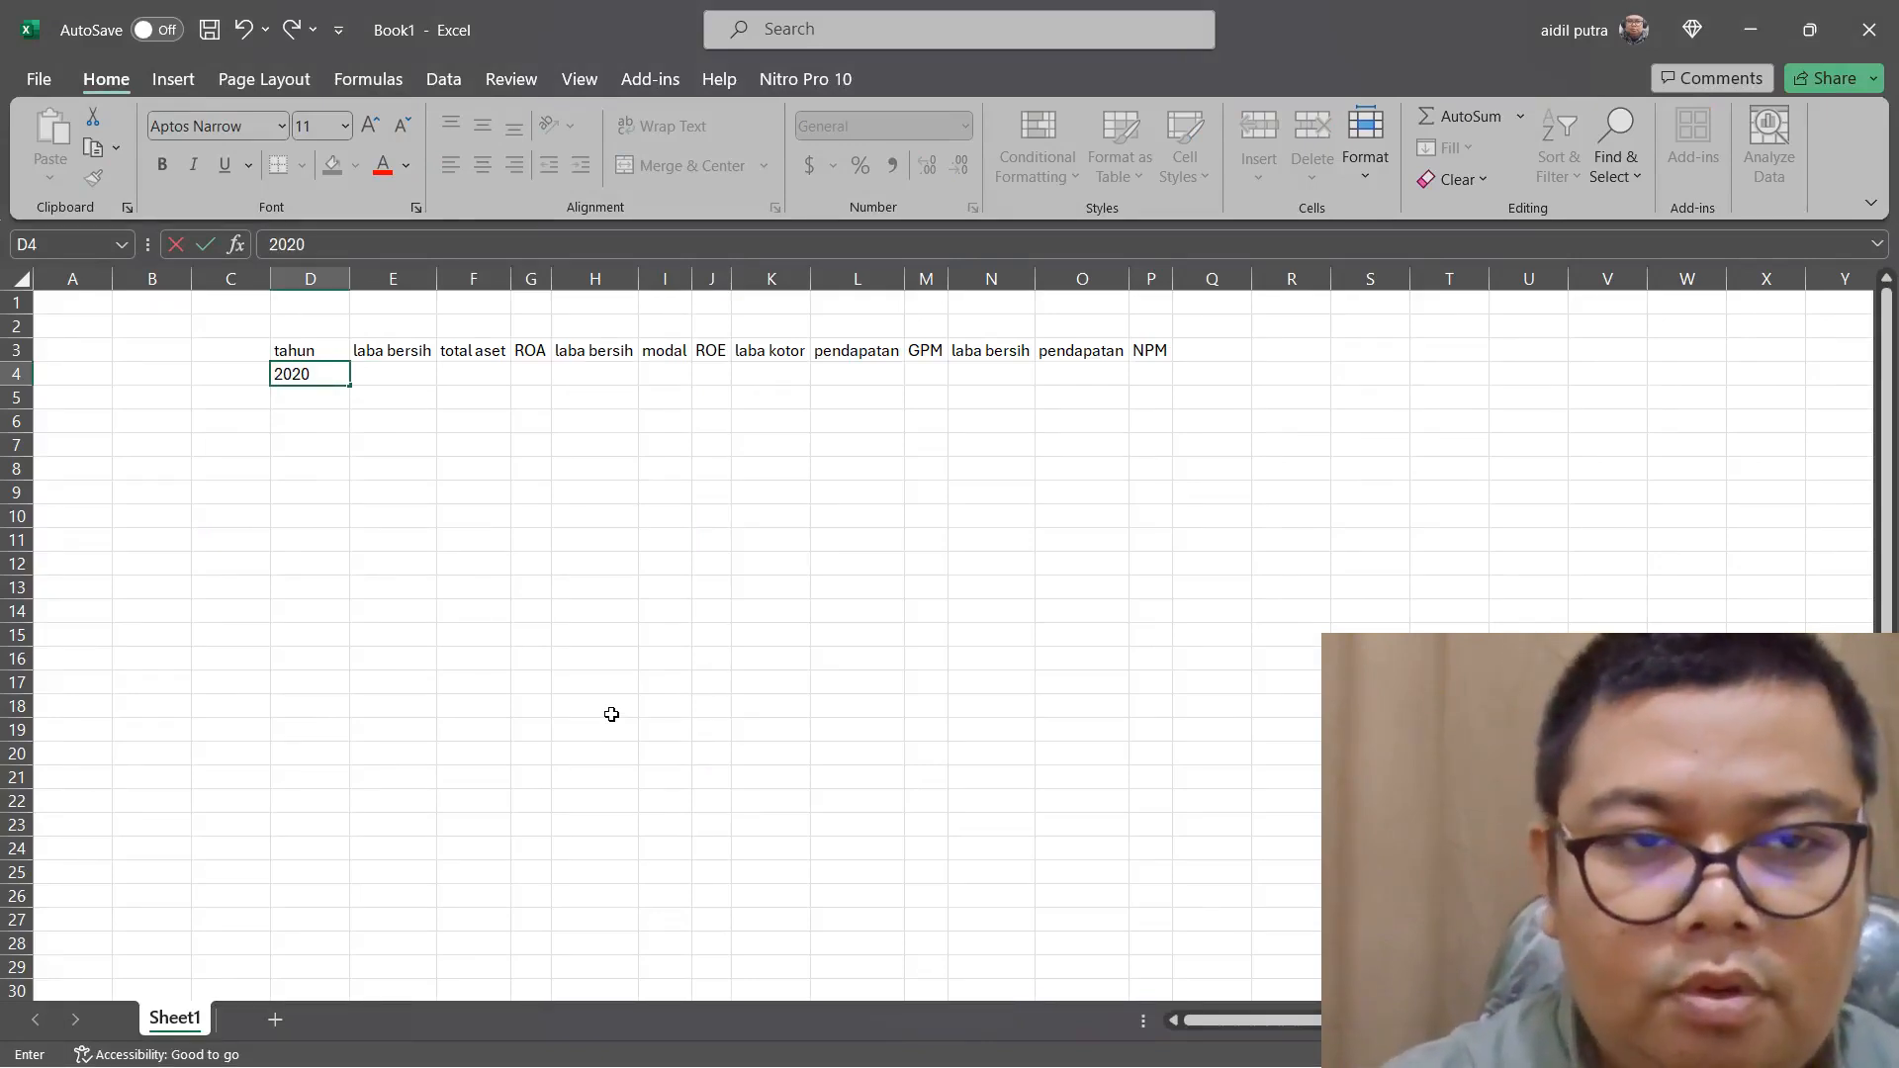
pyautogui.press('Return')
pyautogui.write('20')
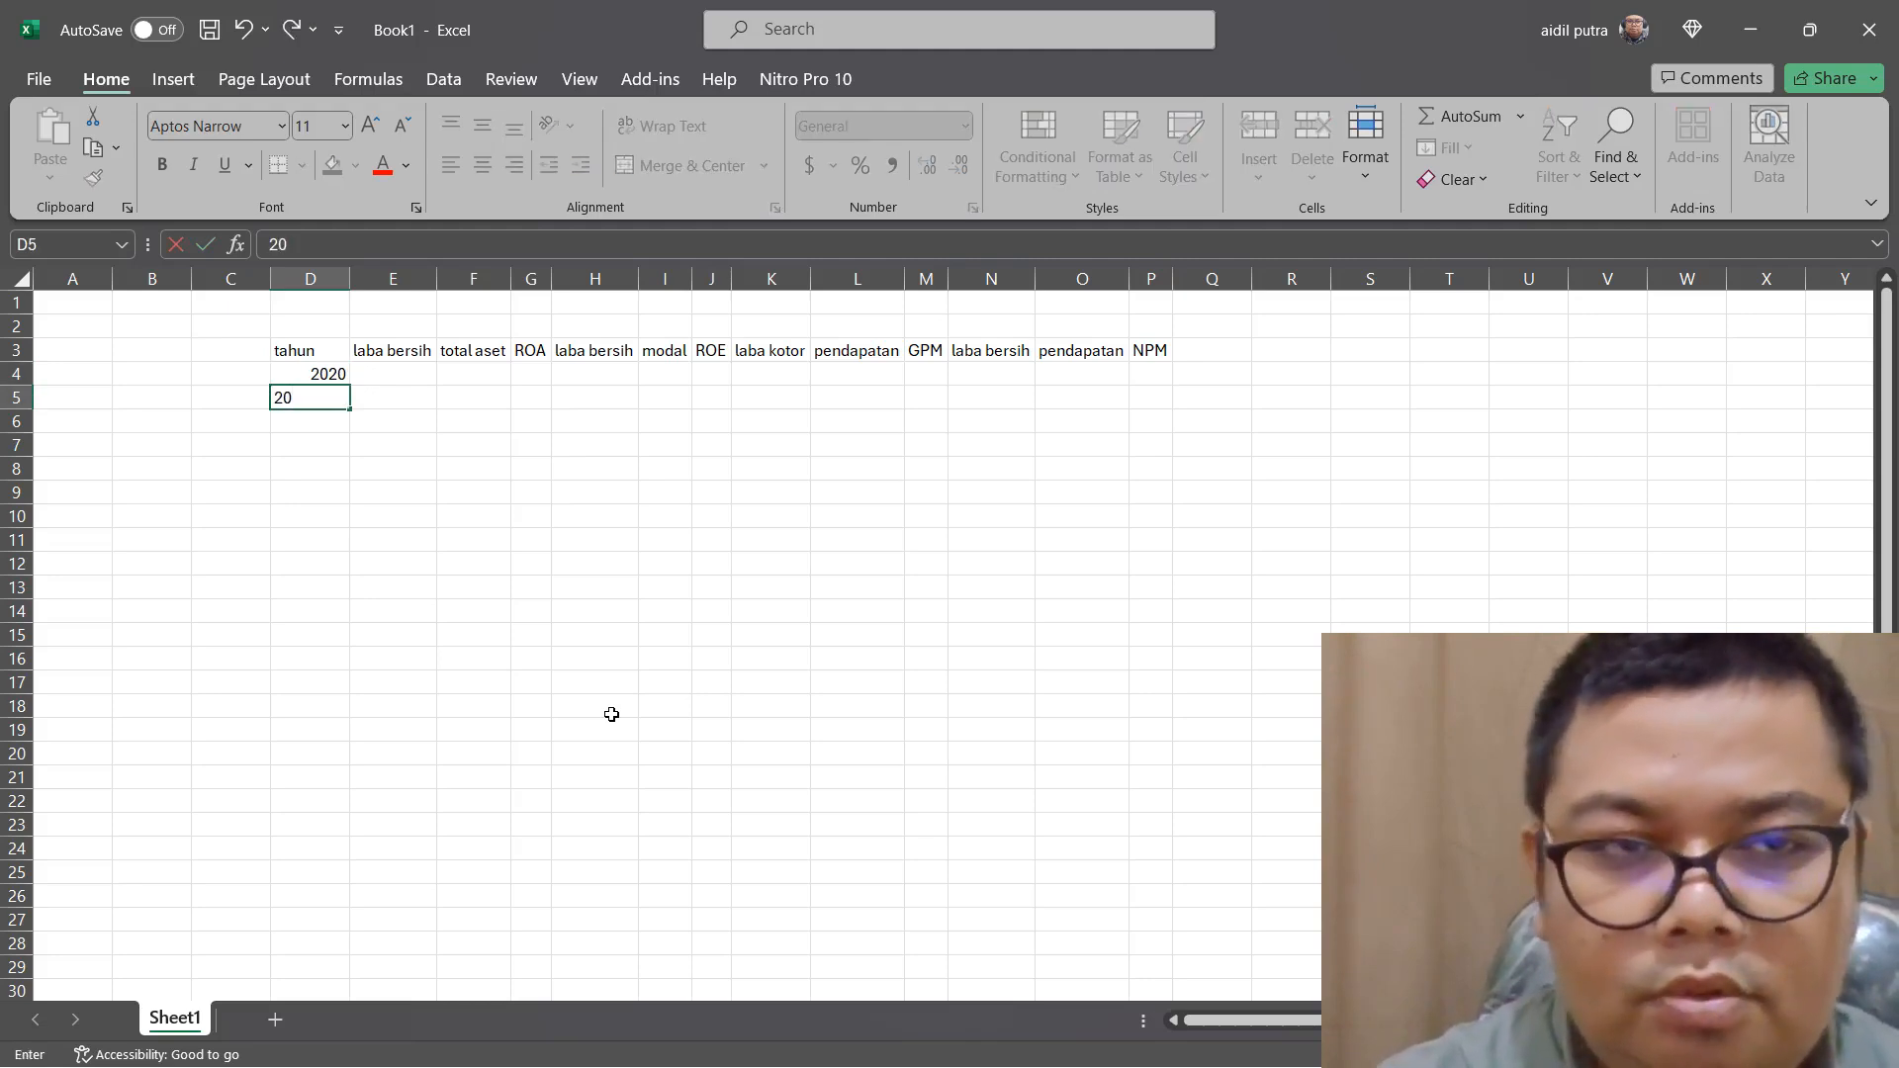
pyautogui.write('21')
pyautogui.press('Return')
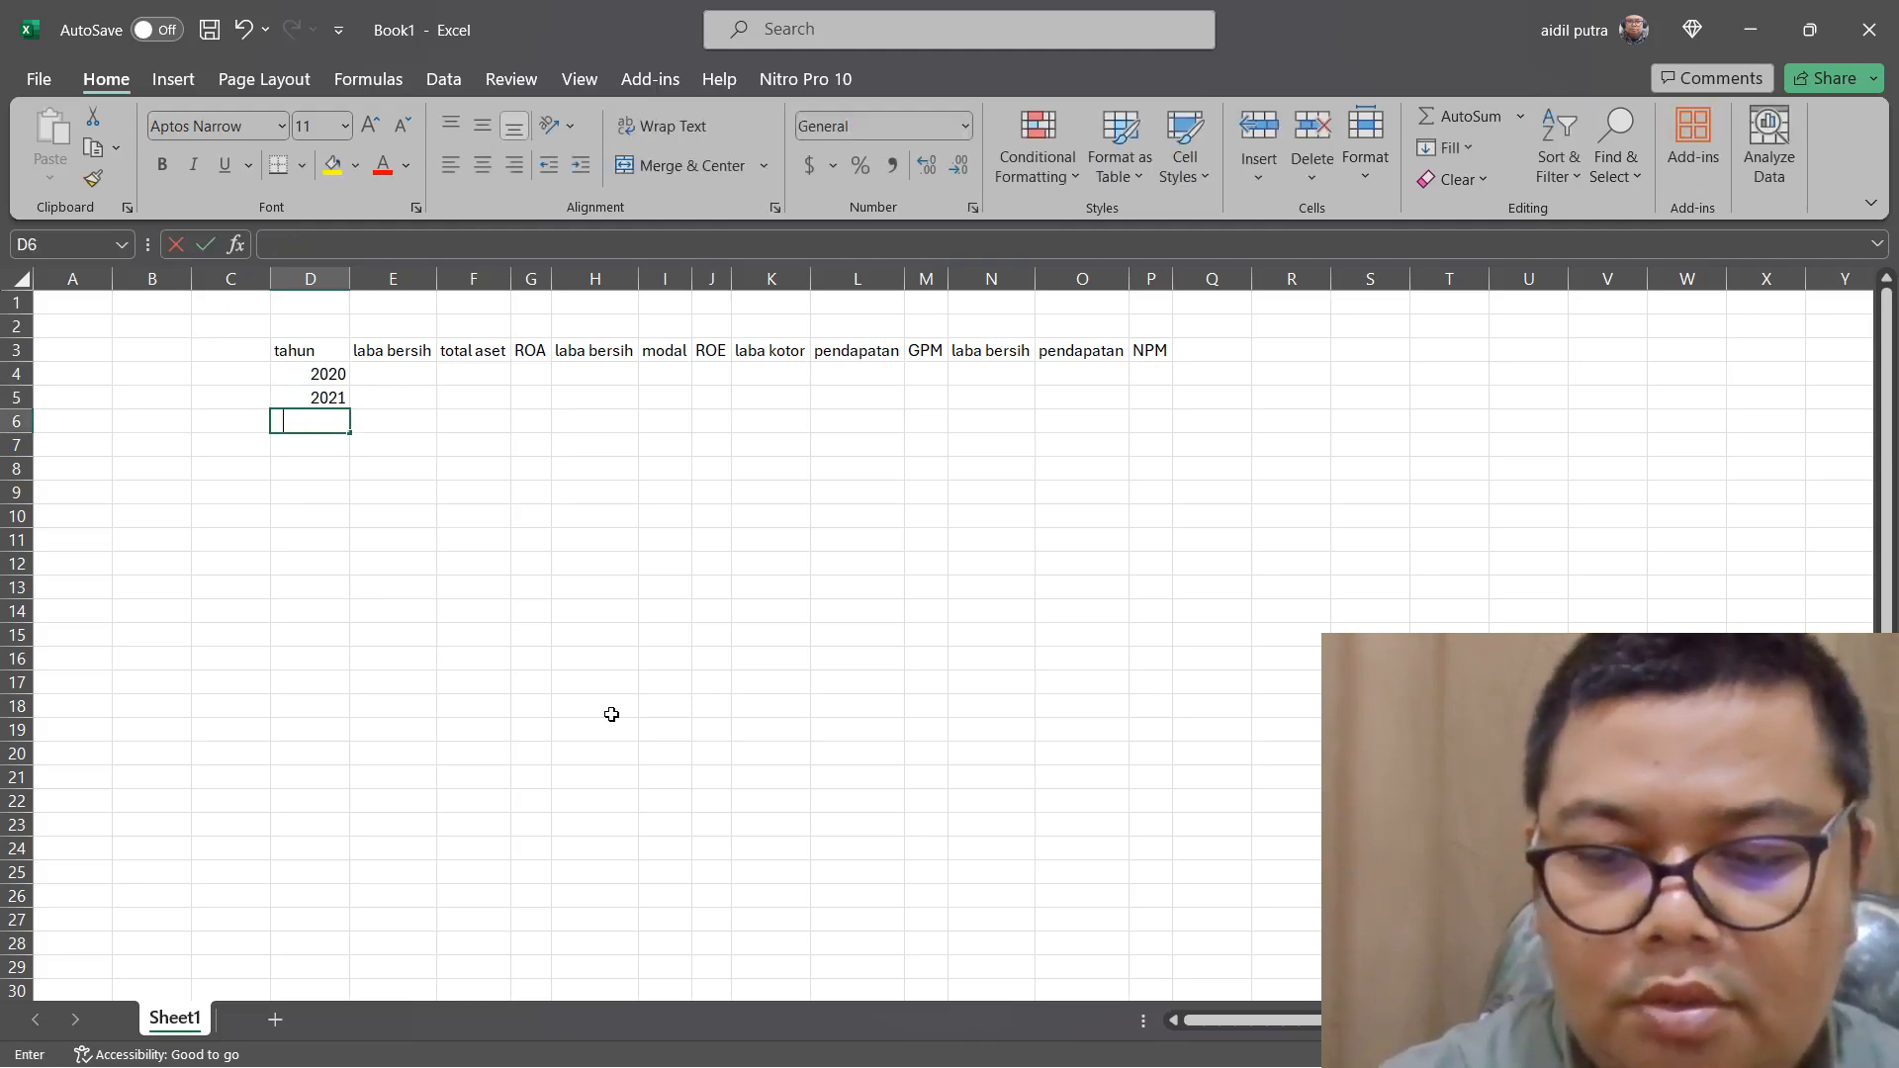
pyautogui.write('2022')
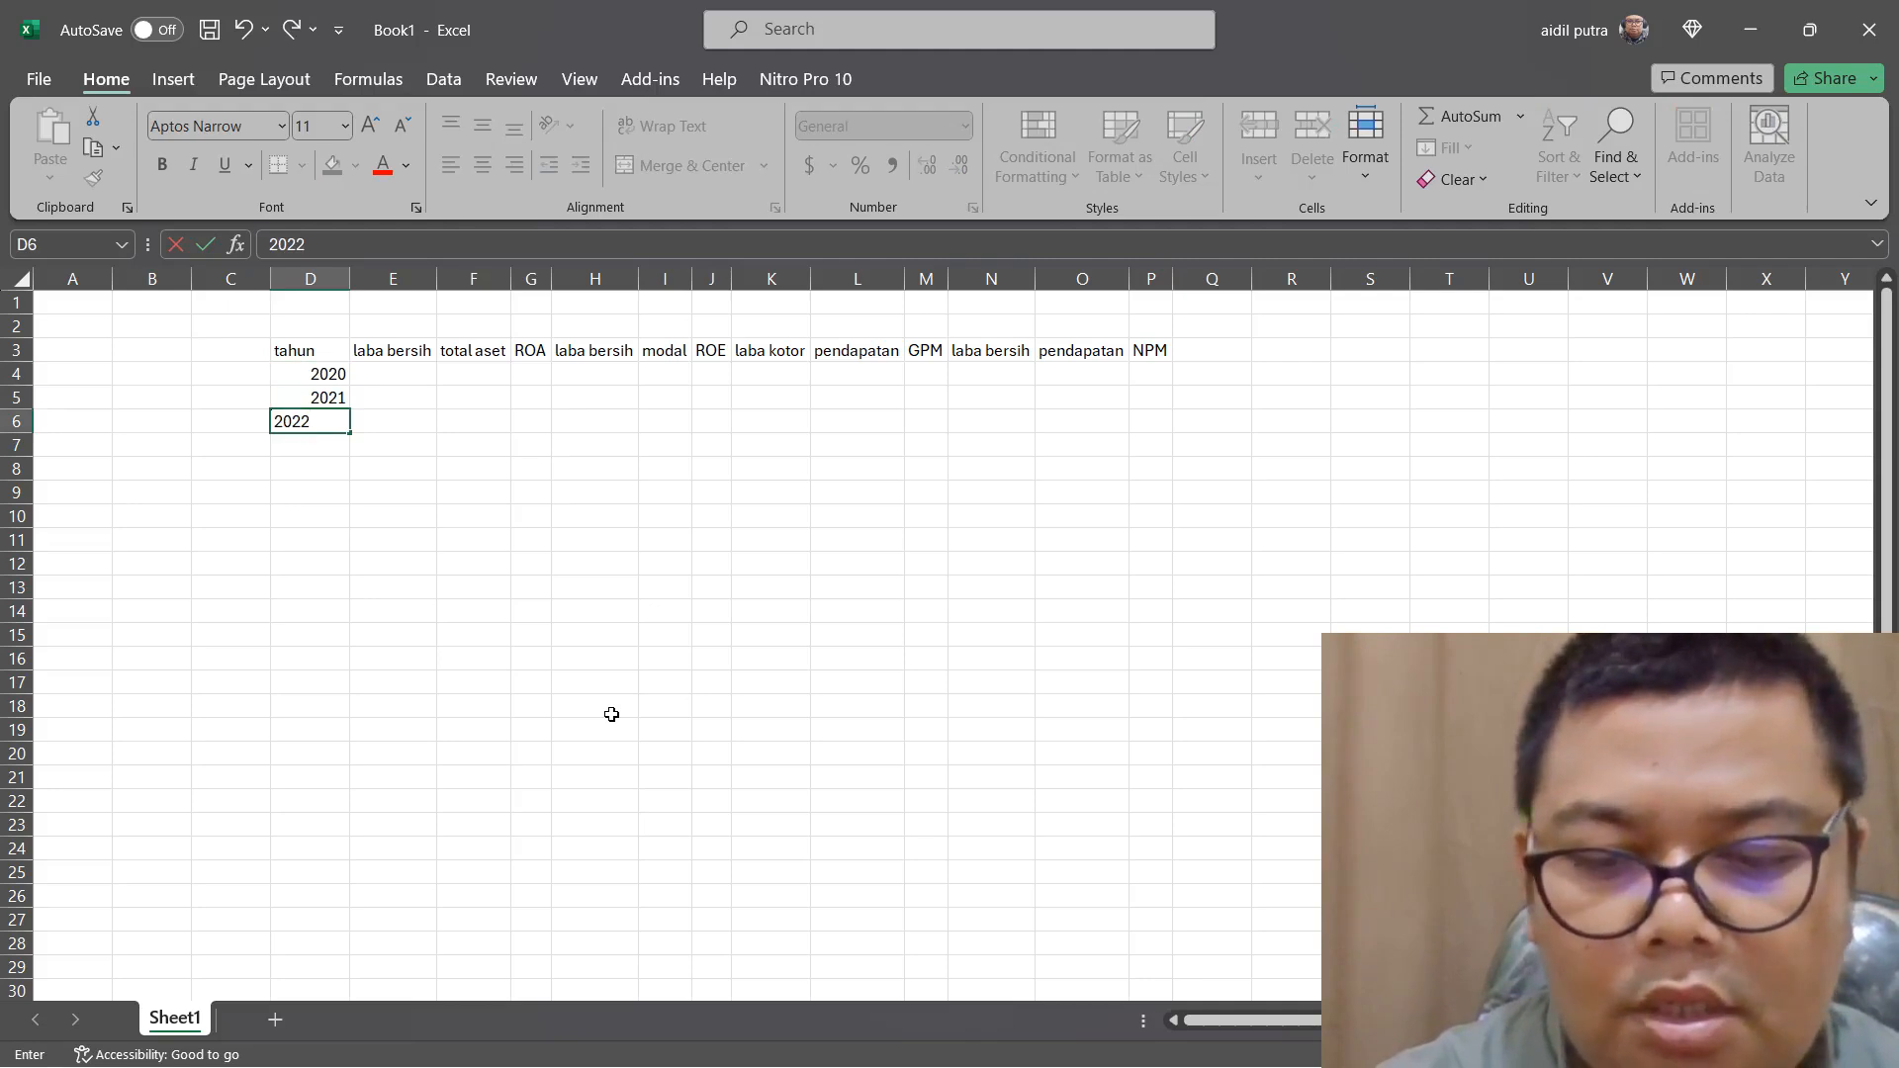
pyautogui.press('Return')
pyautogui.write('2023')
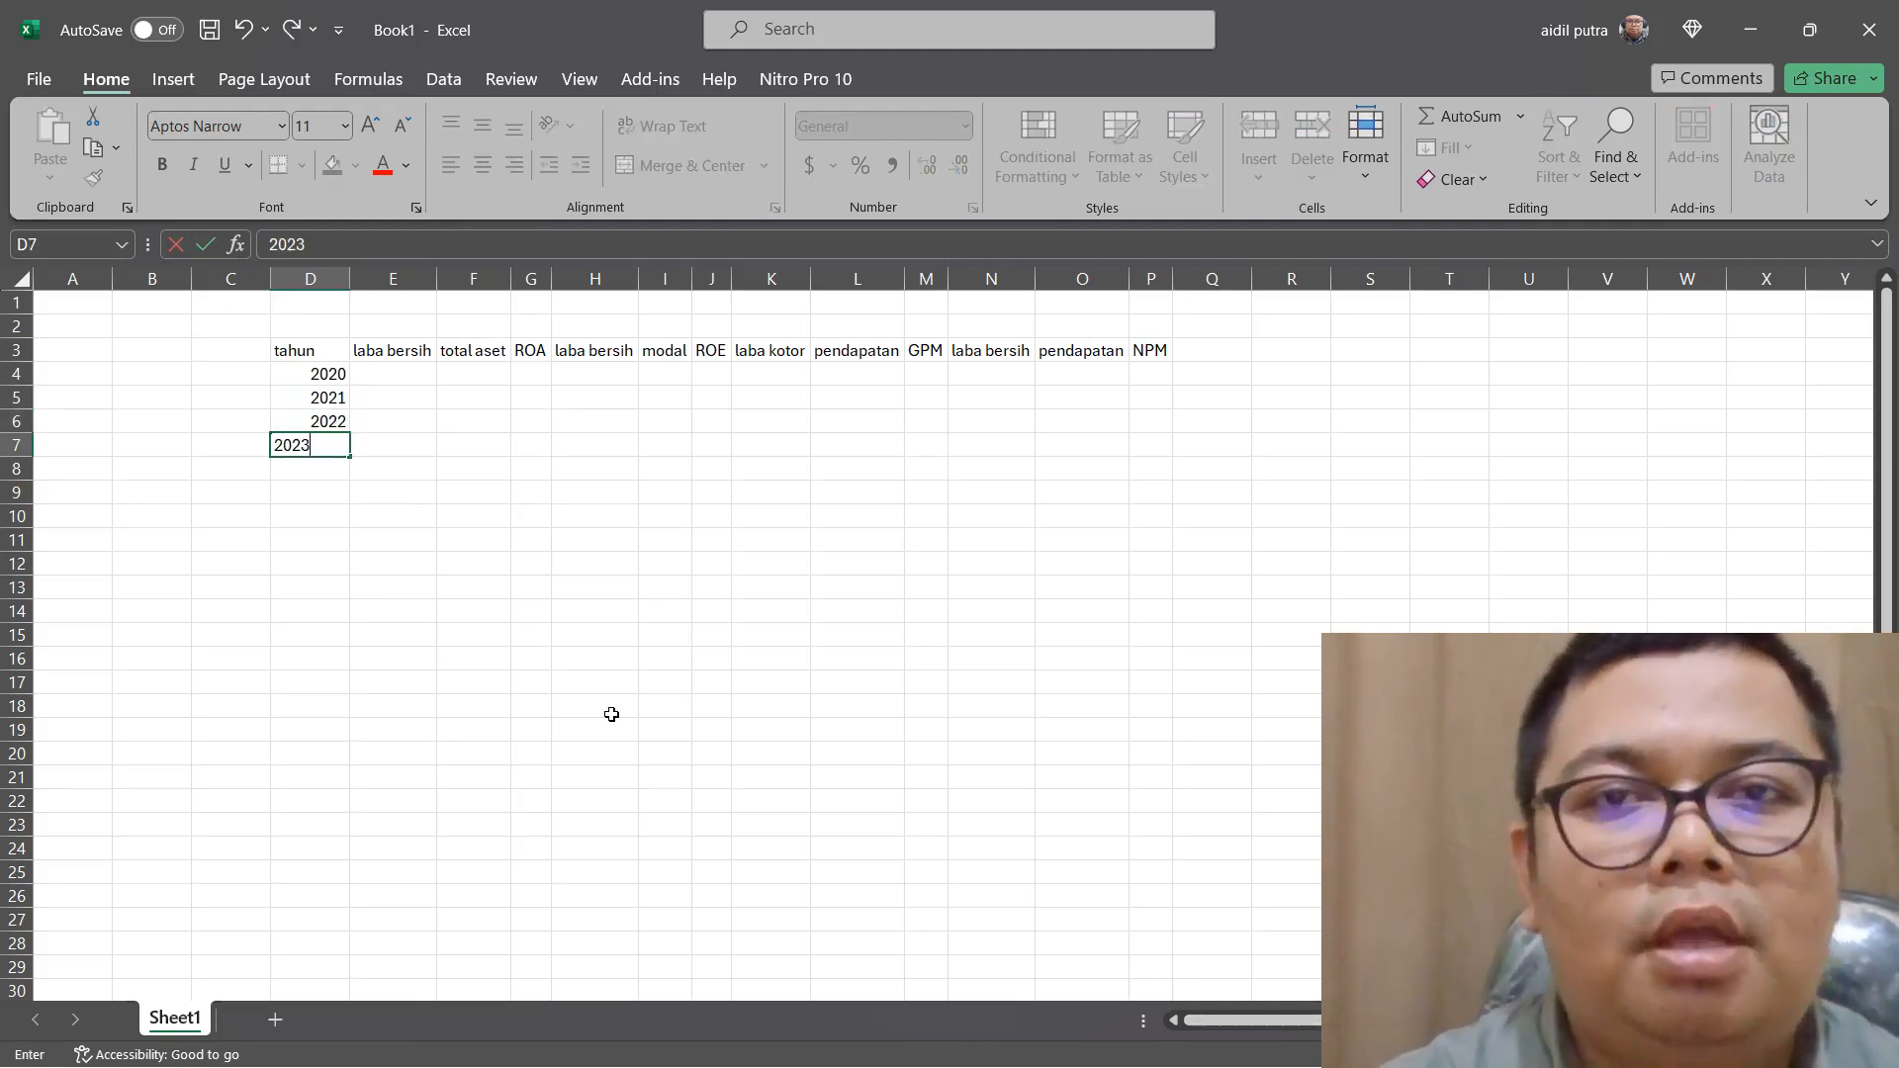
pyautogui.click(578, 591)
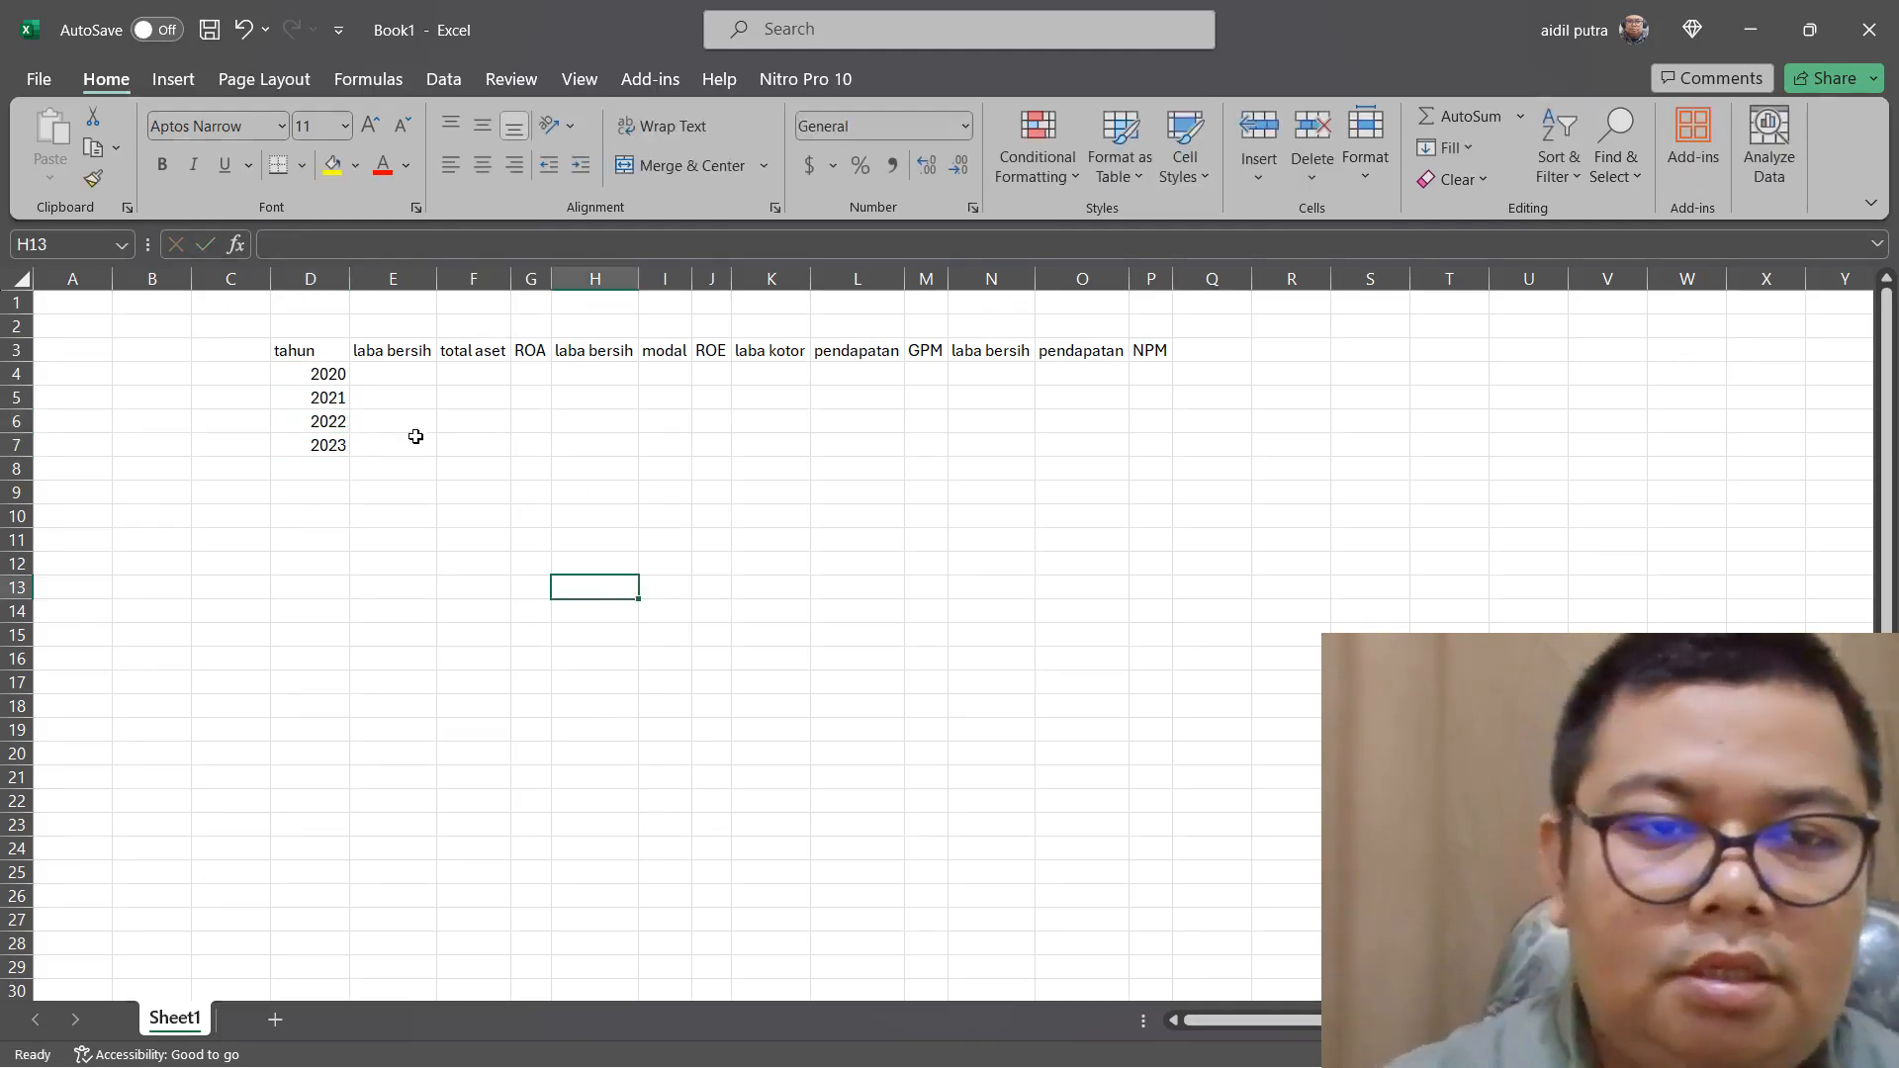
# Link the 2020 "laba bersih" cell of the ROE group, H4, to E4 with a formula
pyautogui.click(431, 392)
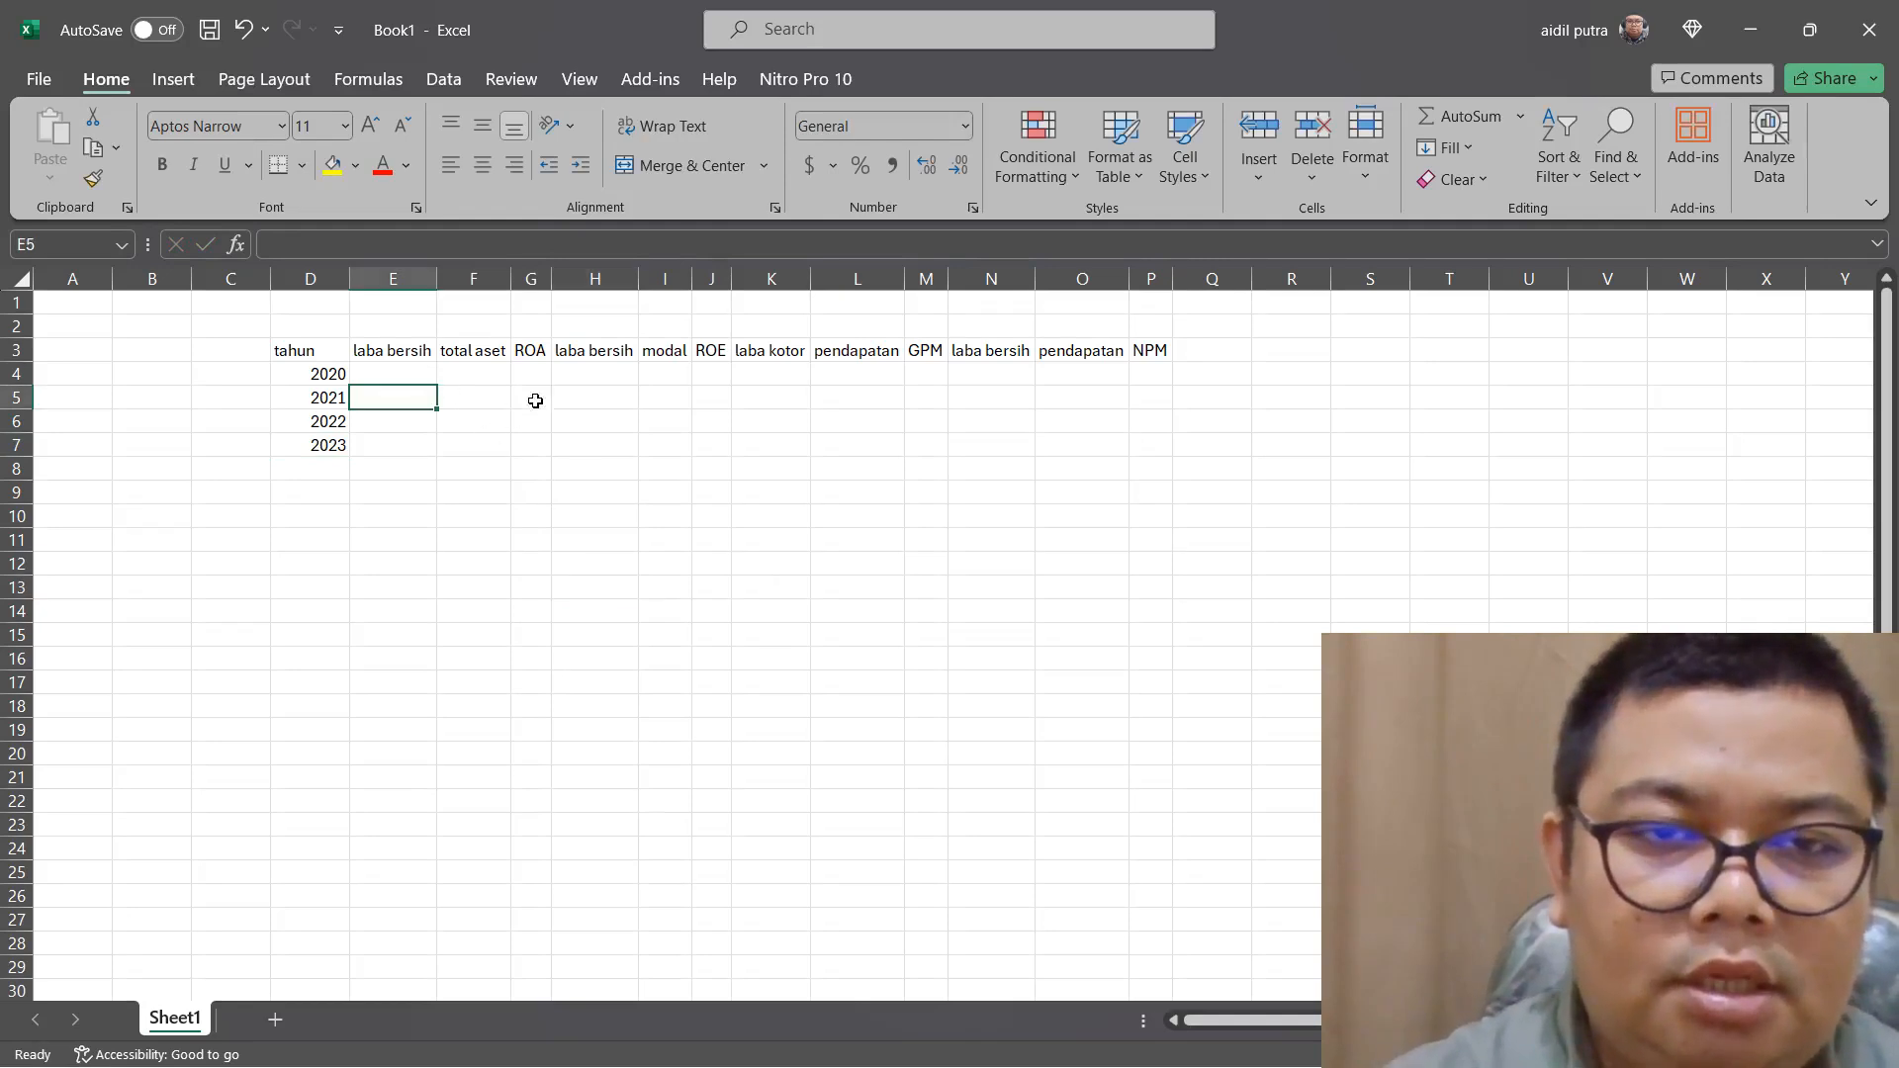
pyautogui.click(603, 380)
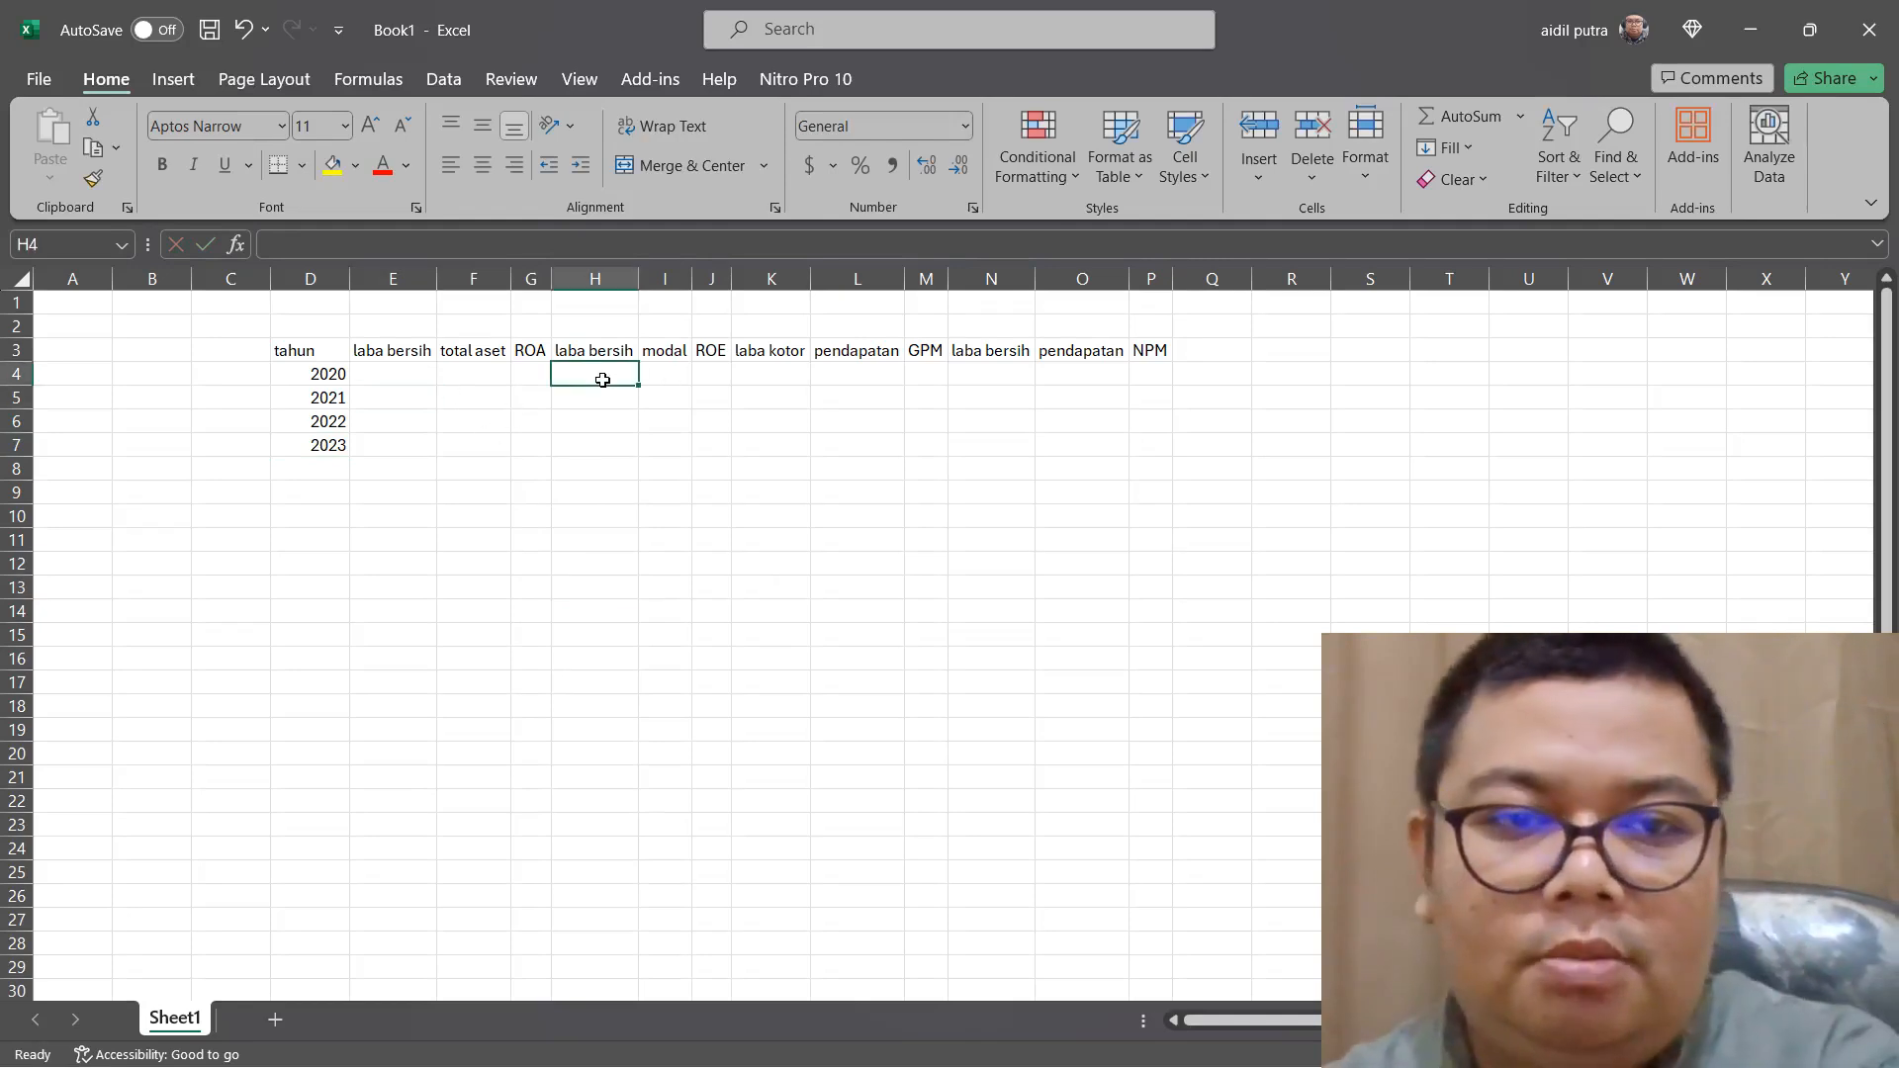
pyautogui.write('=')
pyautogui.click(417, 383)
pyautogui.press('Return')
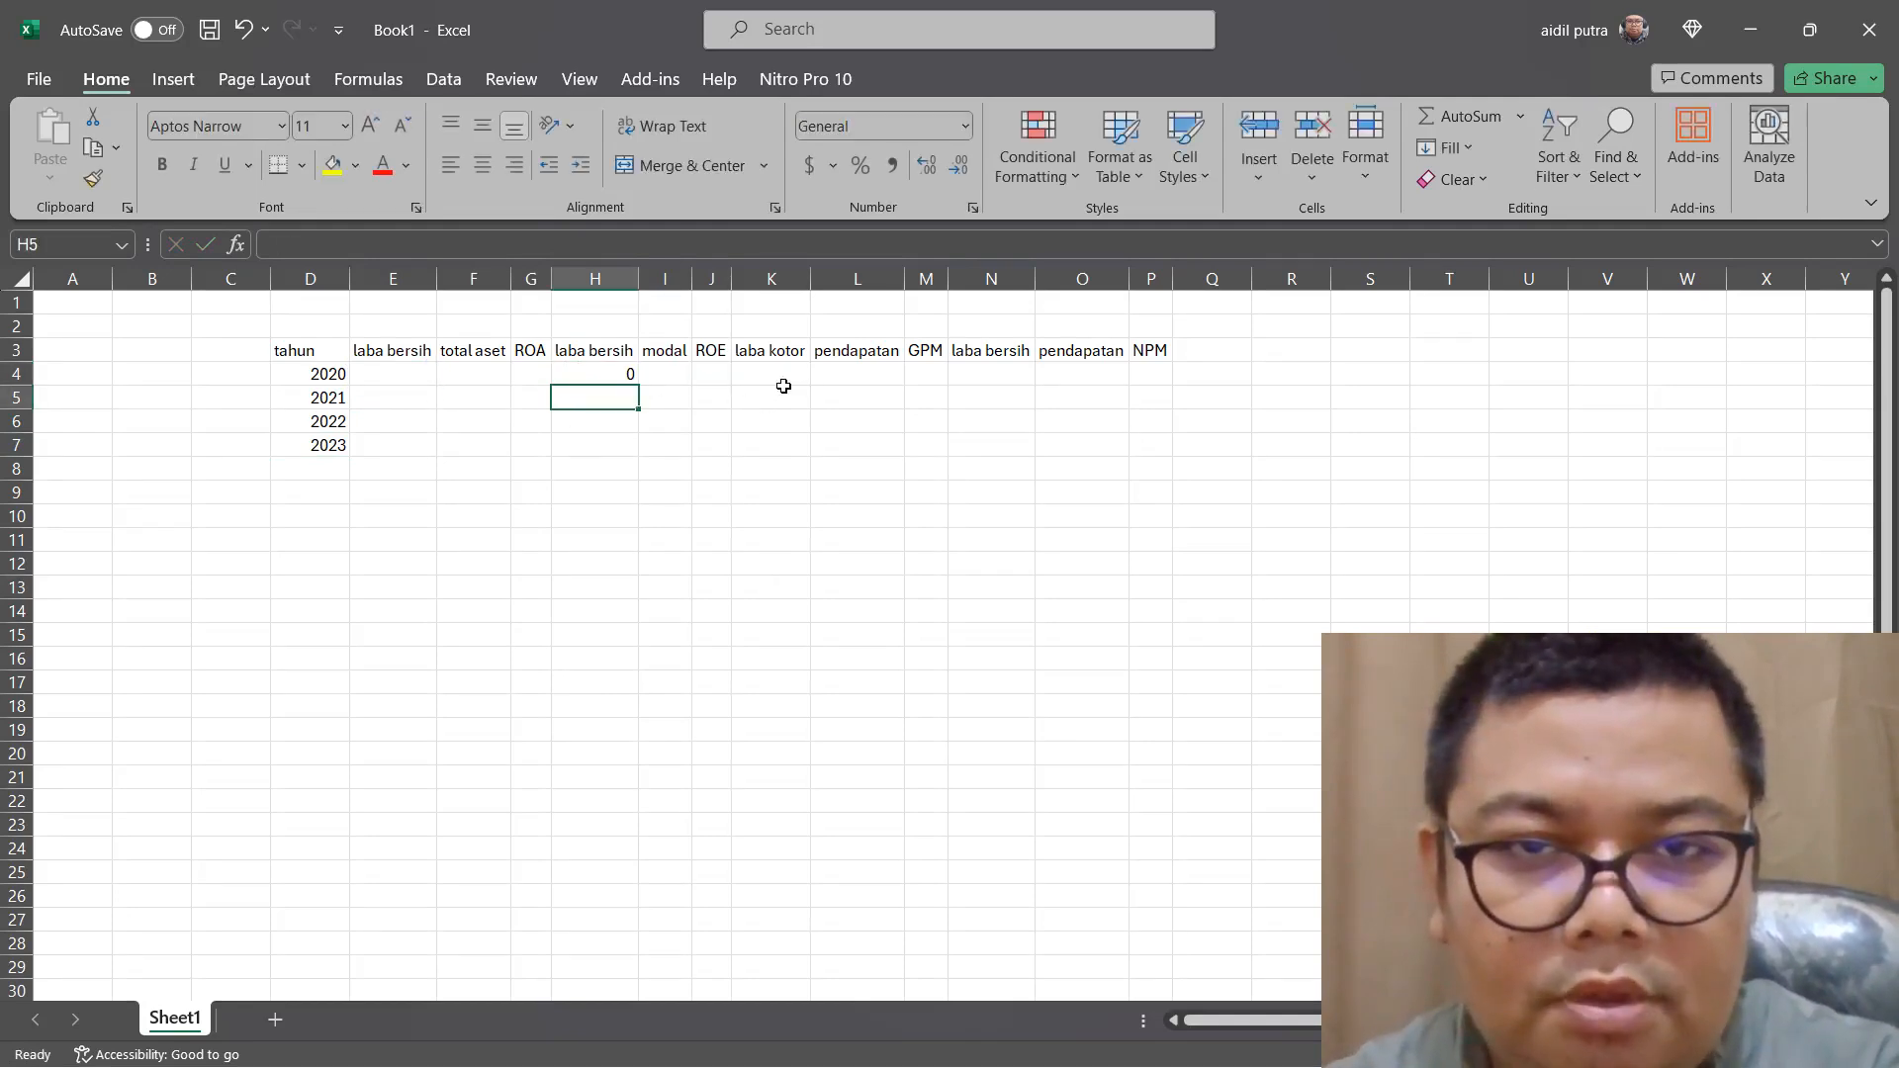
# Link the NPM group's 2020 "laba bersih" cell, N4, to E4, and fill the H4 and N4 formulas down to row 7
pyautogui.click(989, 374)
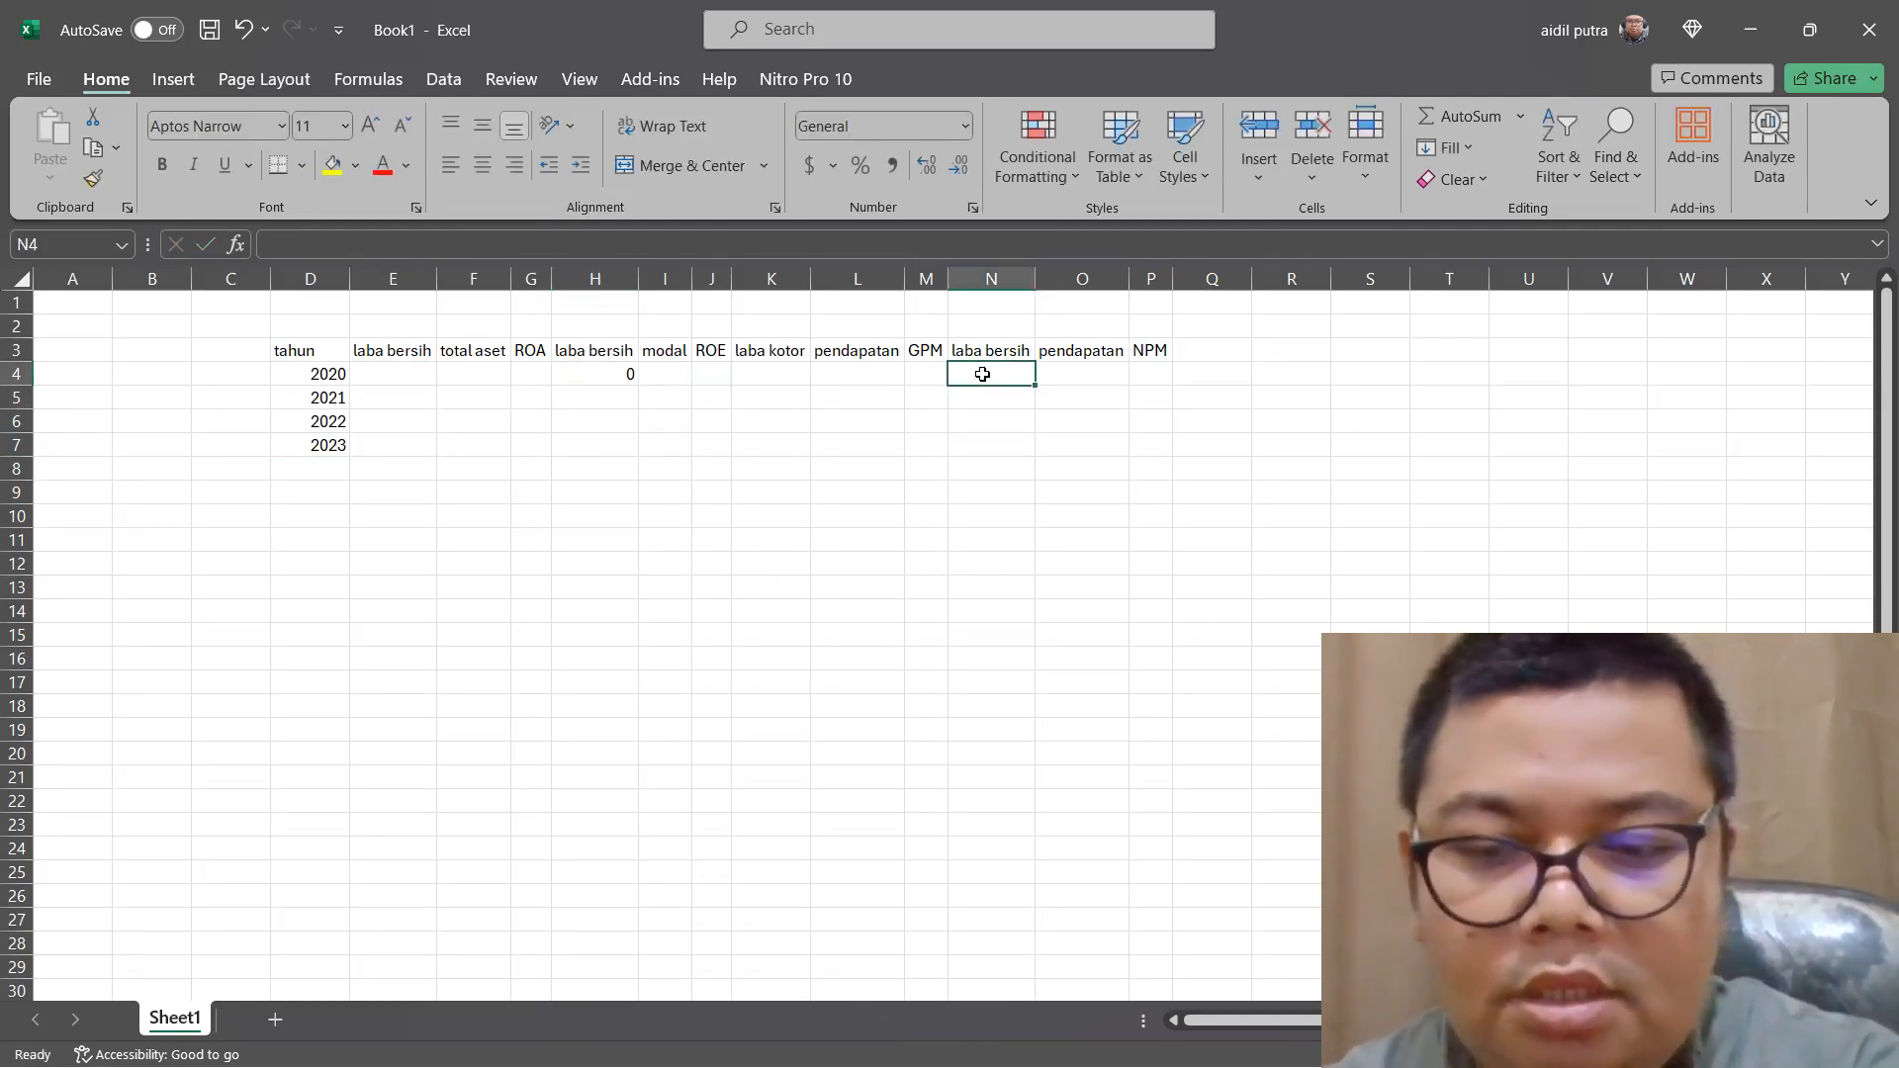
pyautogui.write('=')
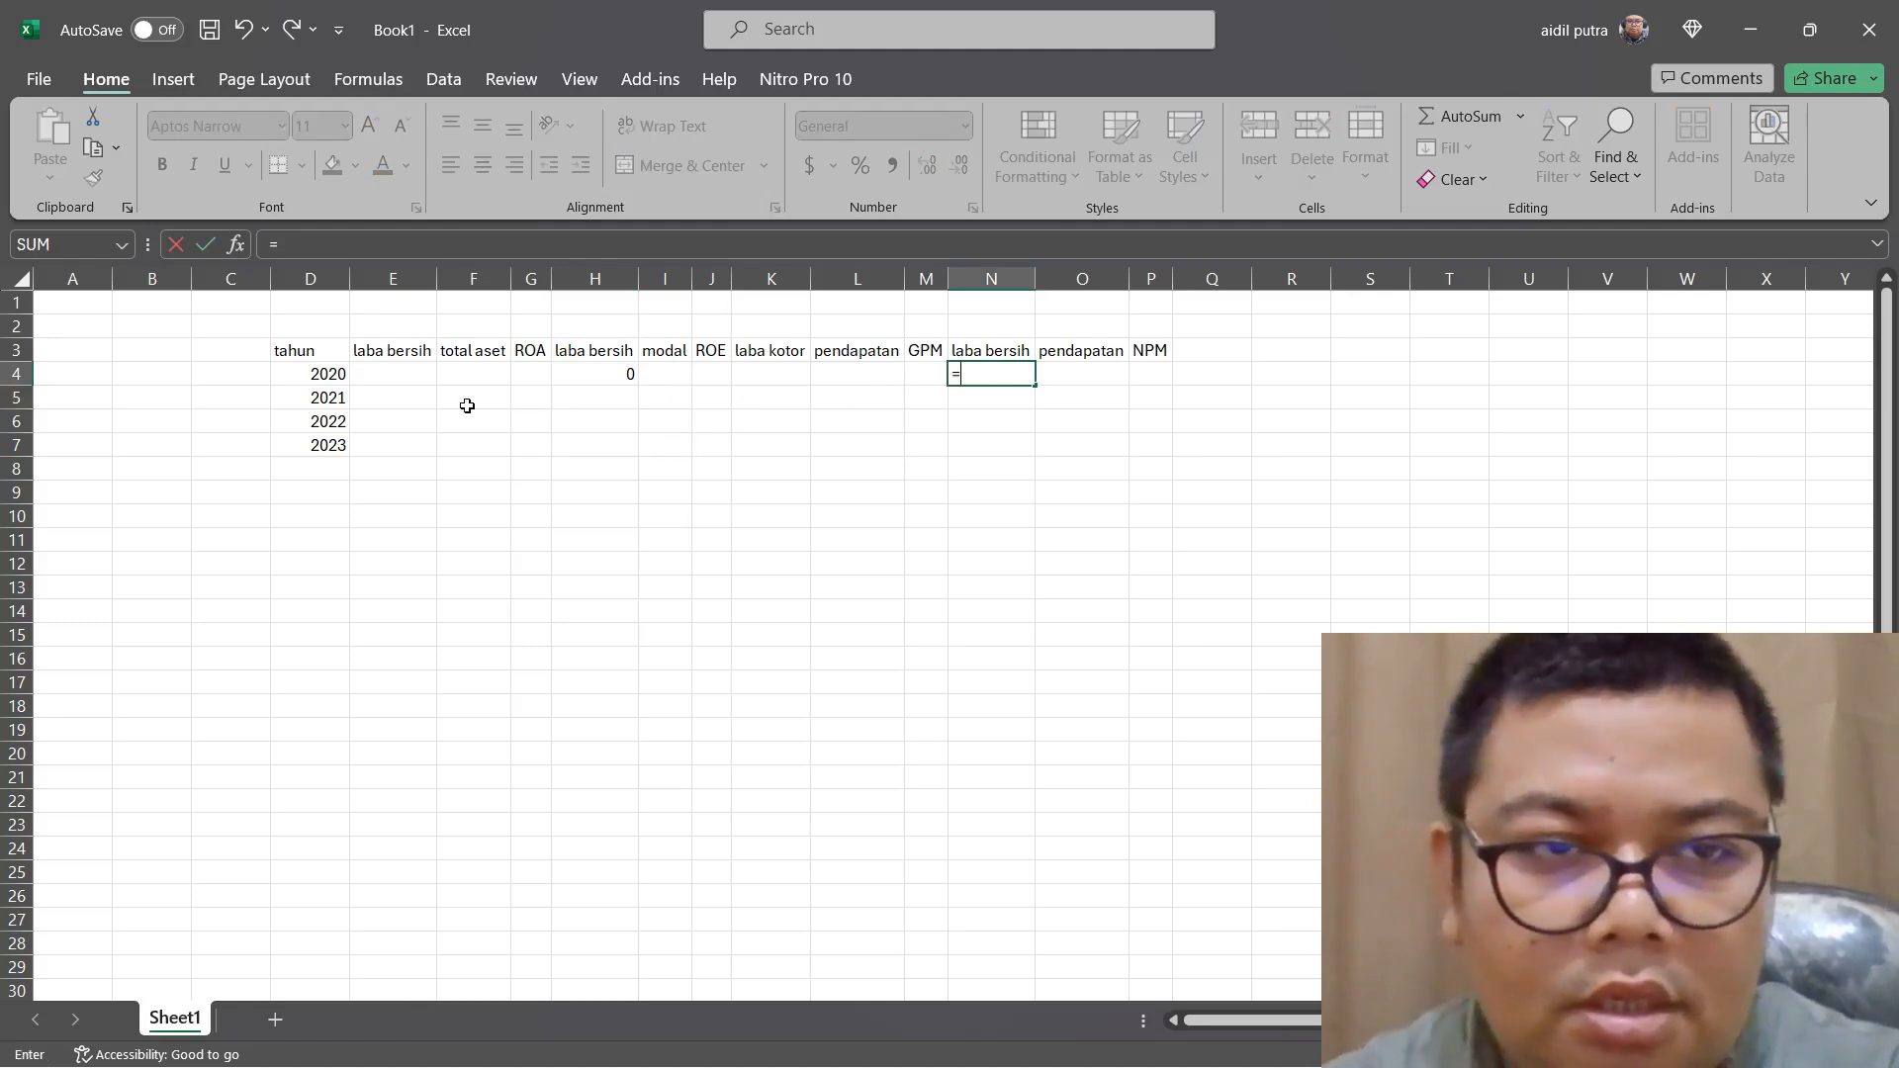
pyautogui.click(405, 368)
pyautogui.press('Return')
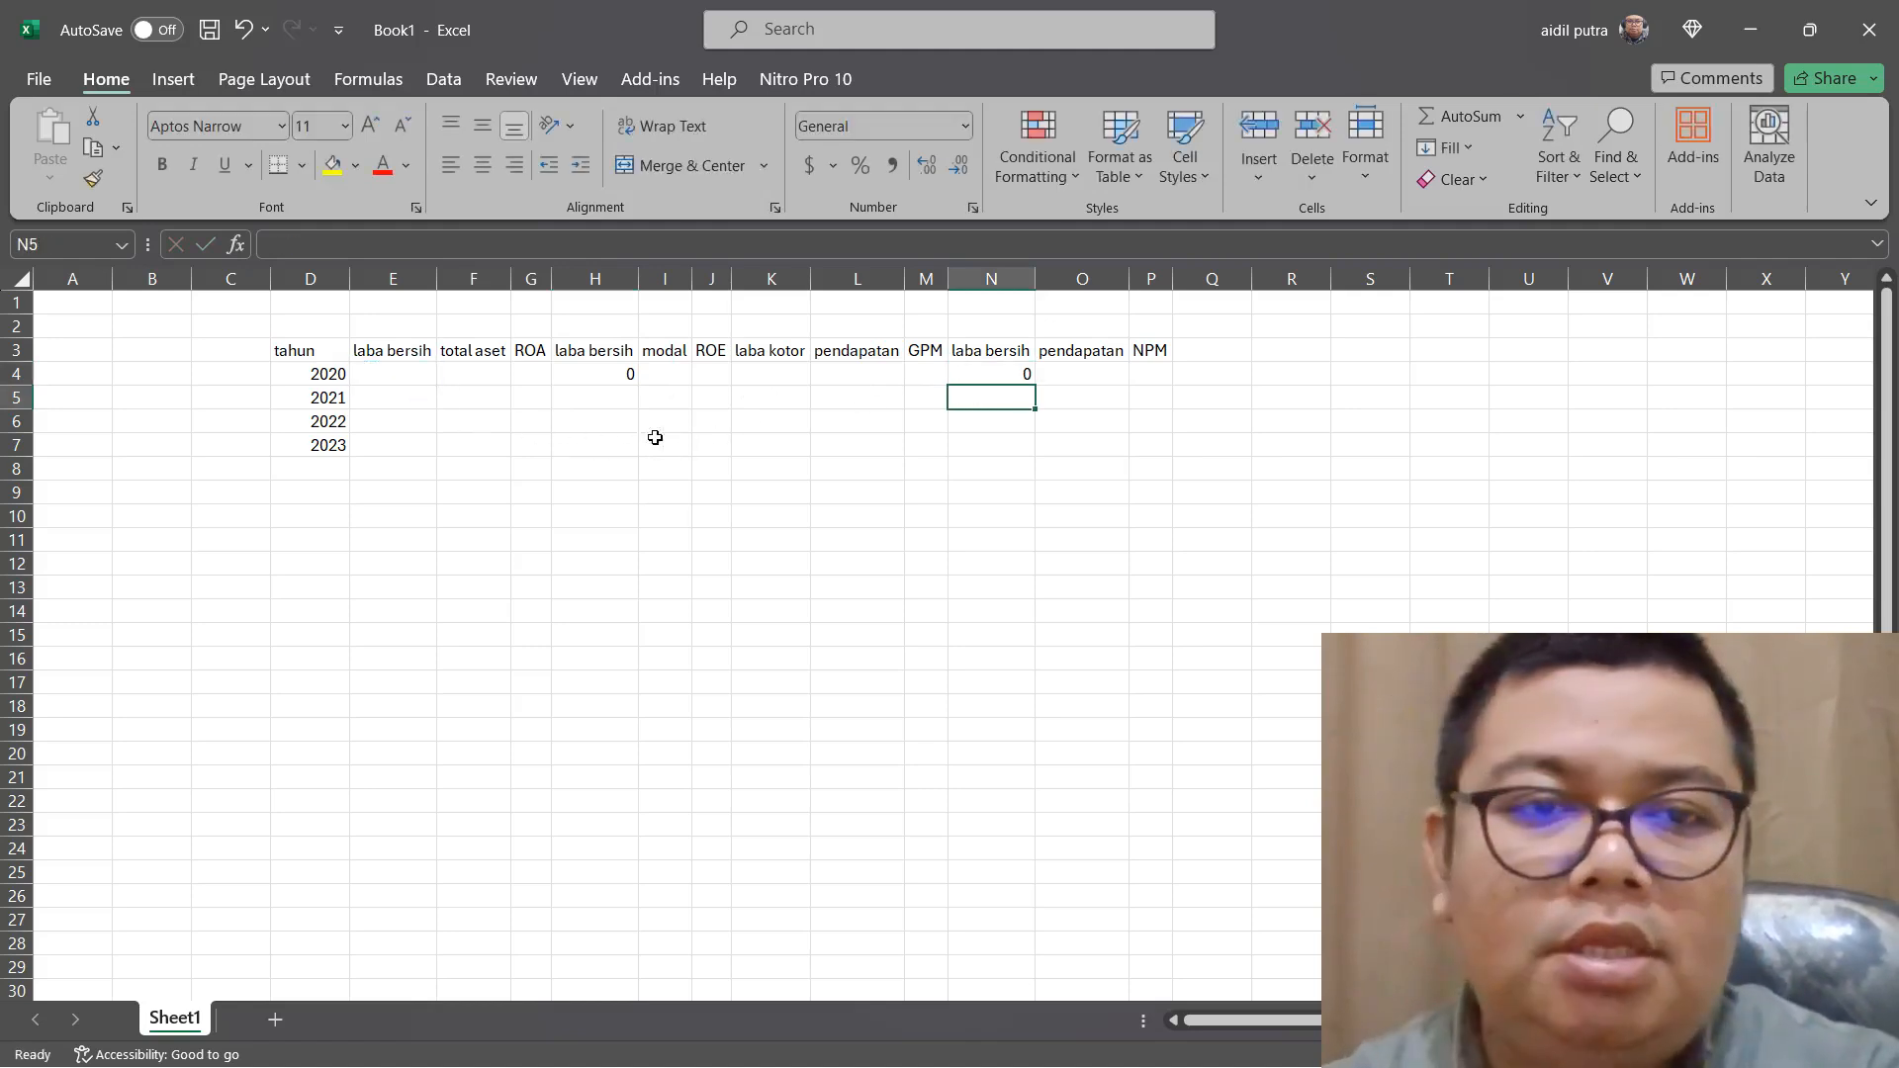
pyautogui.moveTo(603, 370); pyautogui.dragTo(1031, 455)
# Enter the 2020 ROA formula =SUM(E4/F4) in G4
pyautogui.click(539, 375)
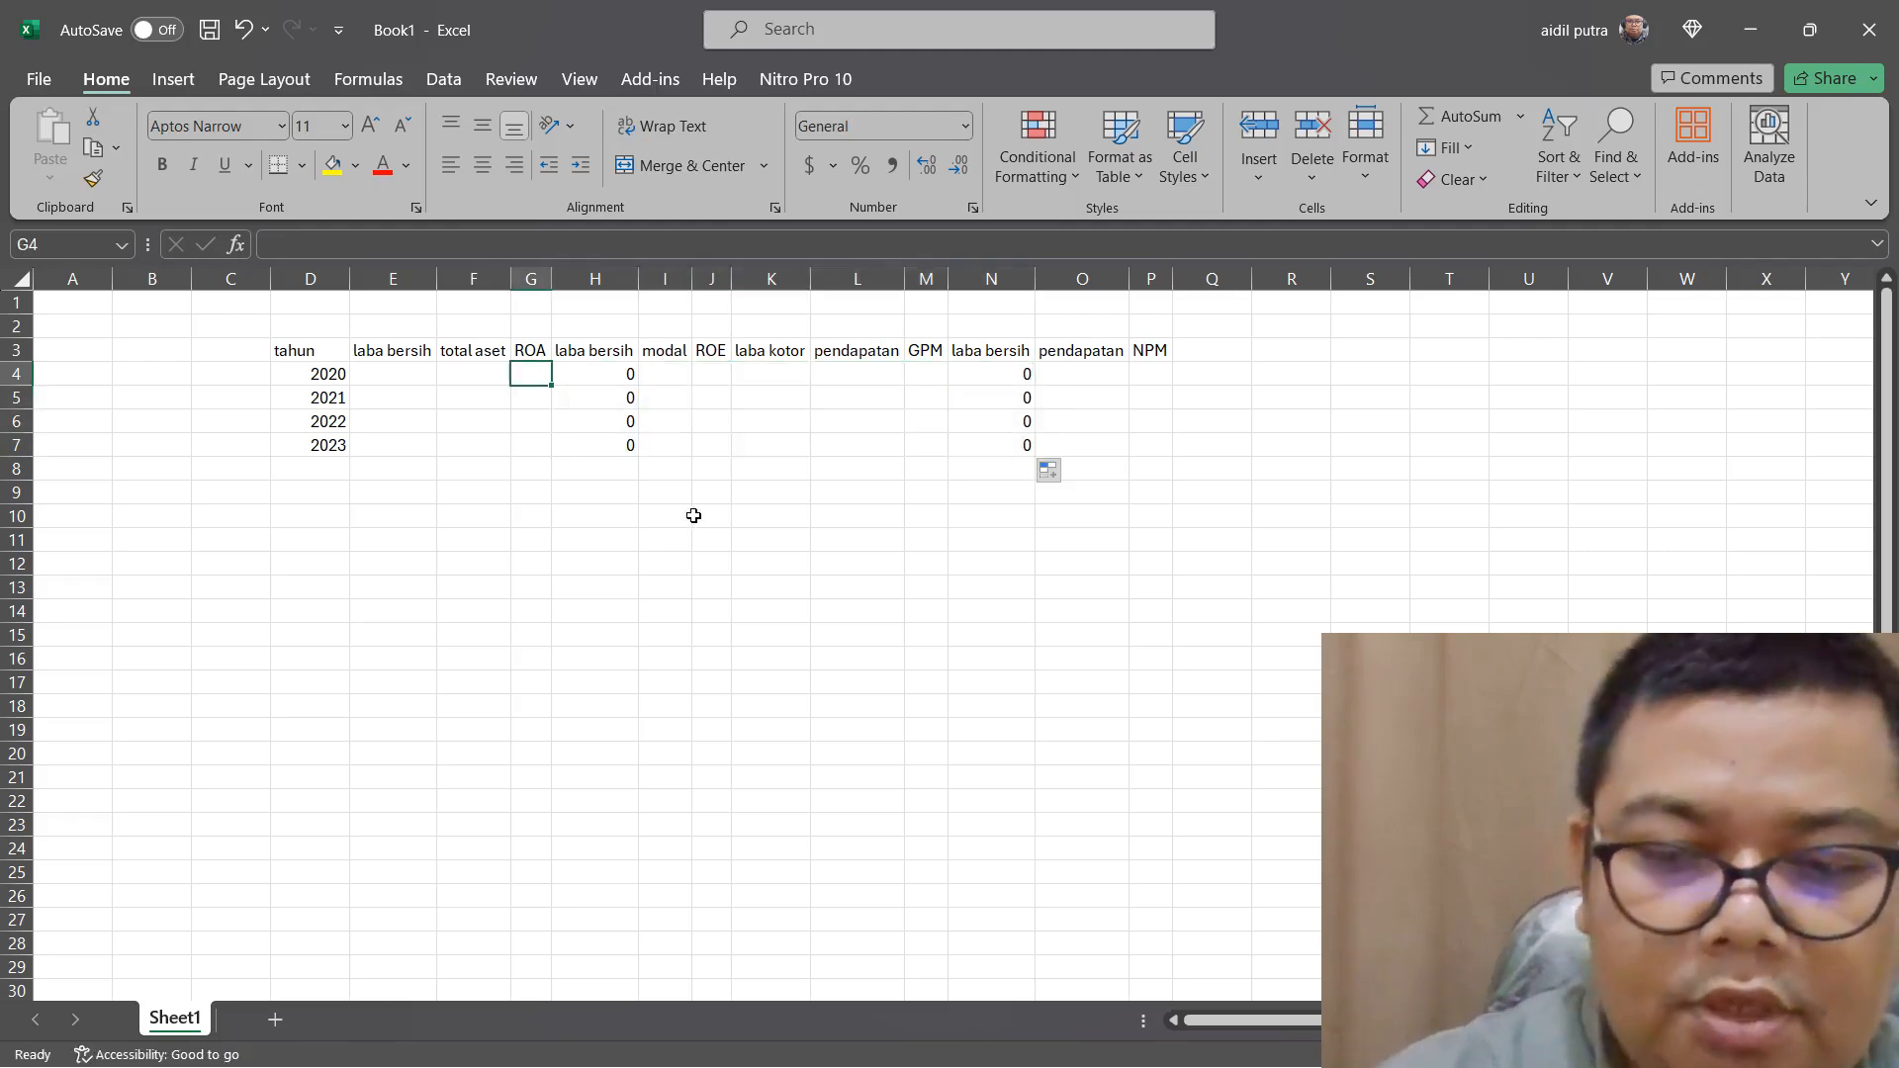
pyautogui.write('=sum(')
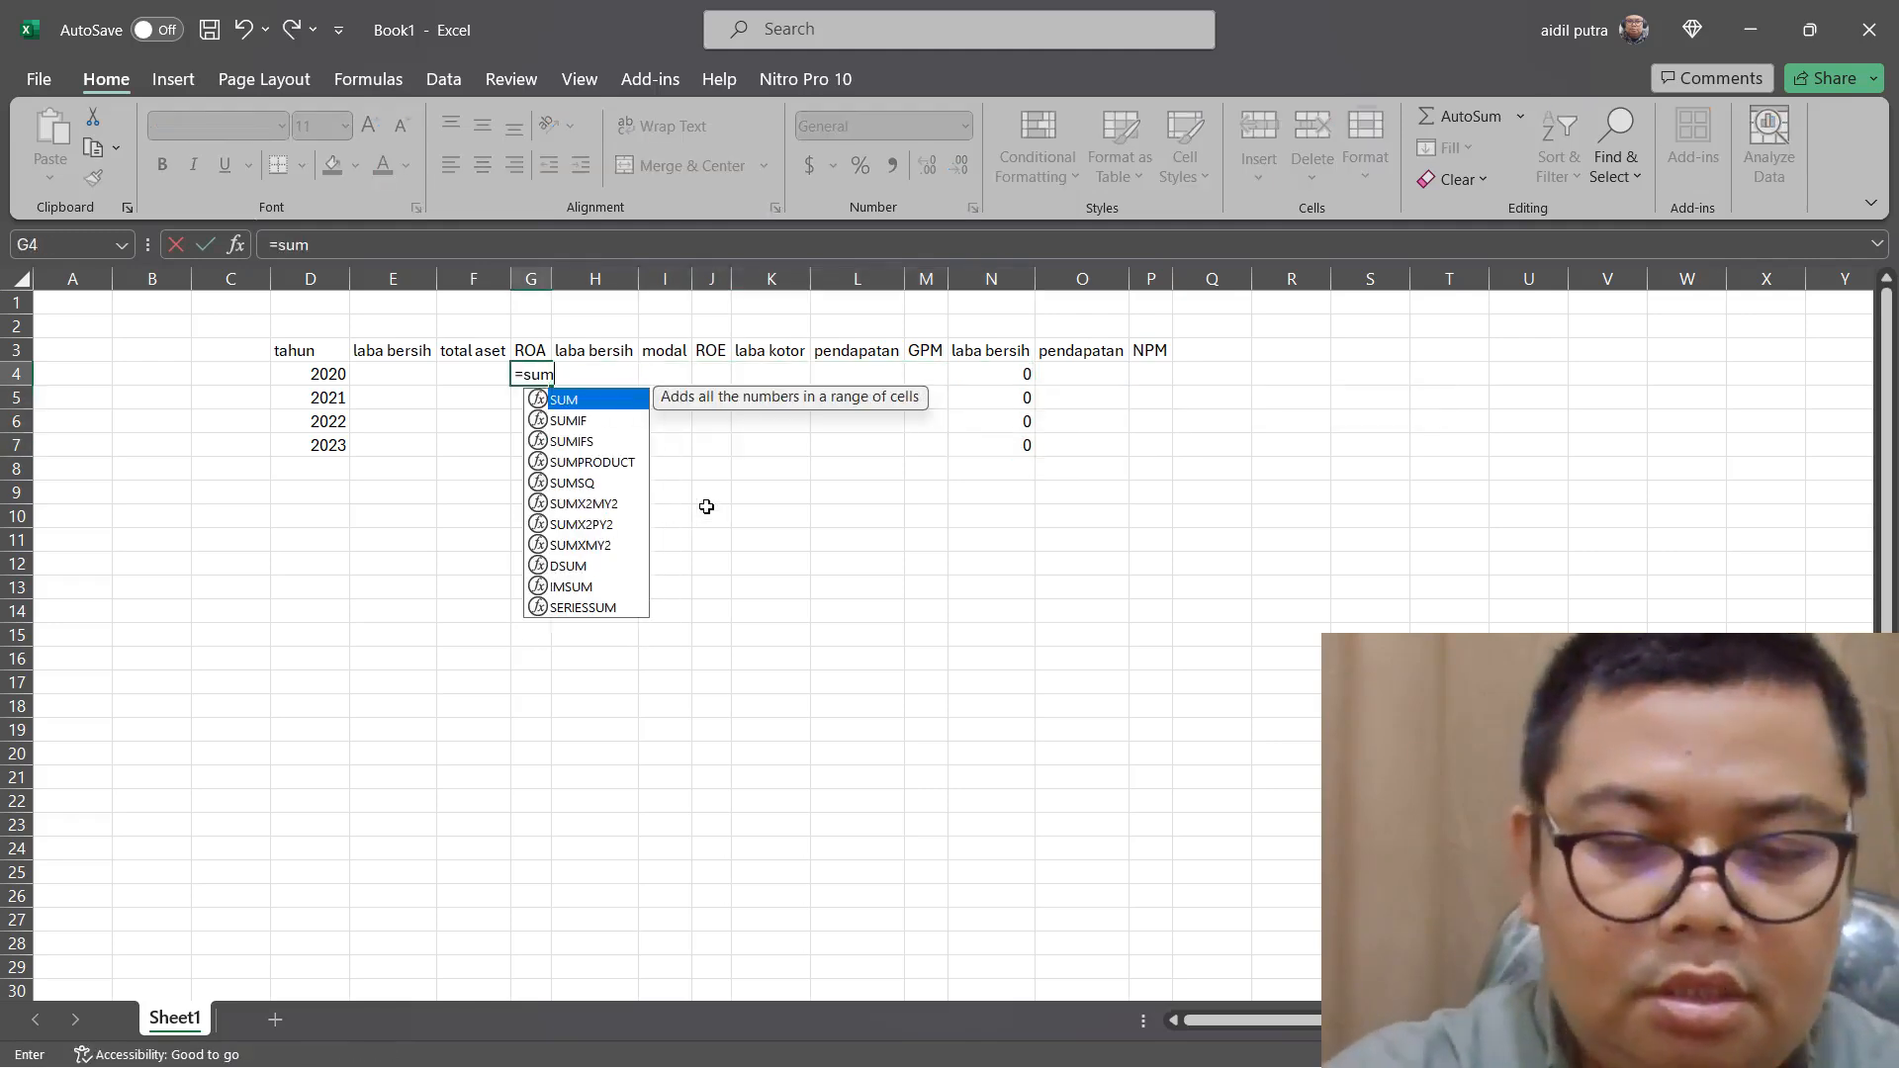
pyautogui.click(412, 374)
pyautogui.write('/')
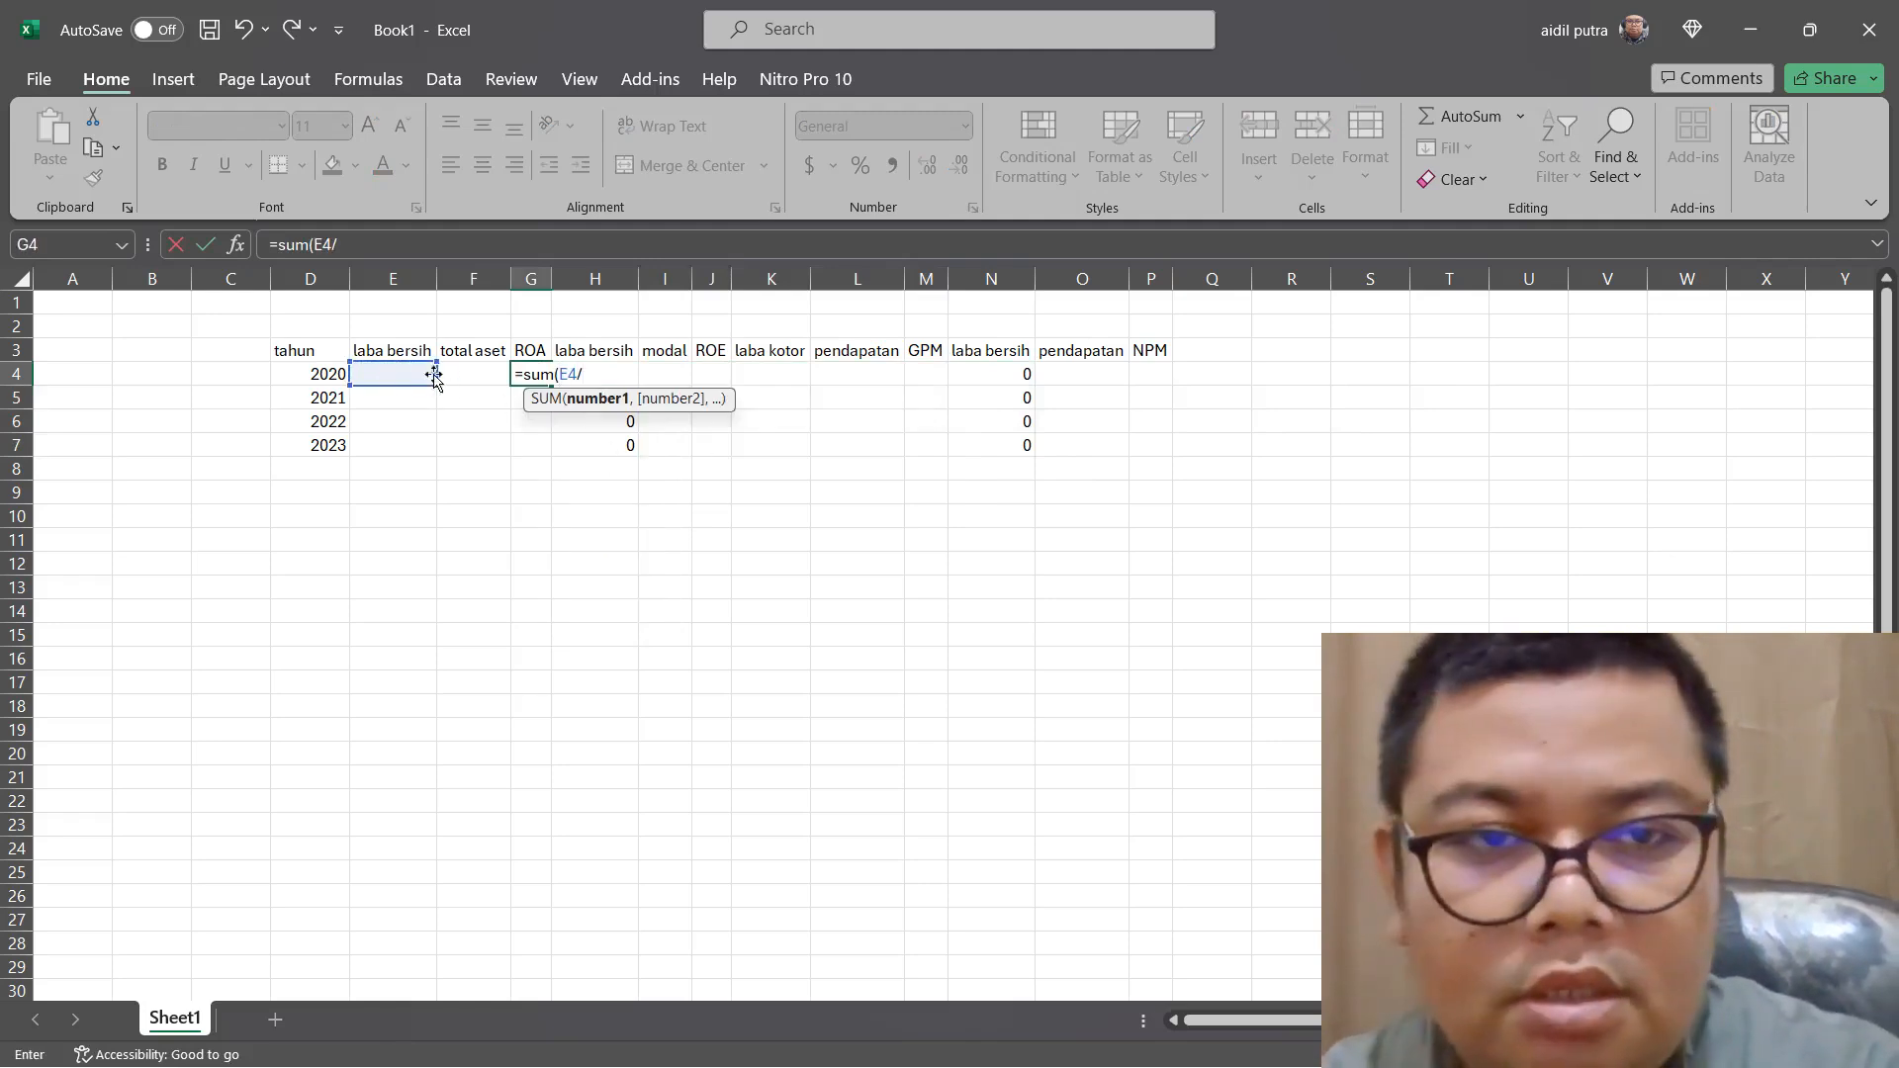
pyautogui.click(466, 371)
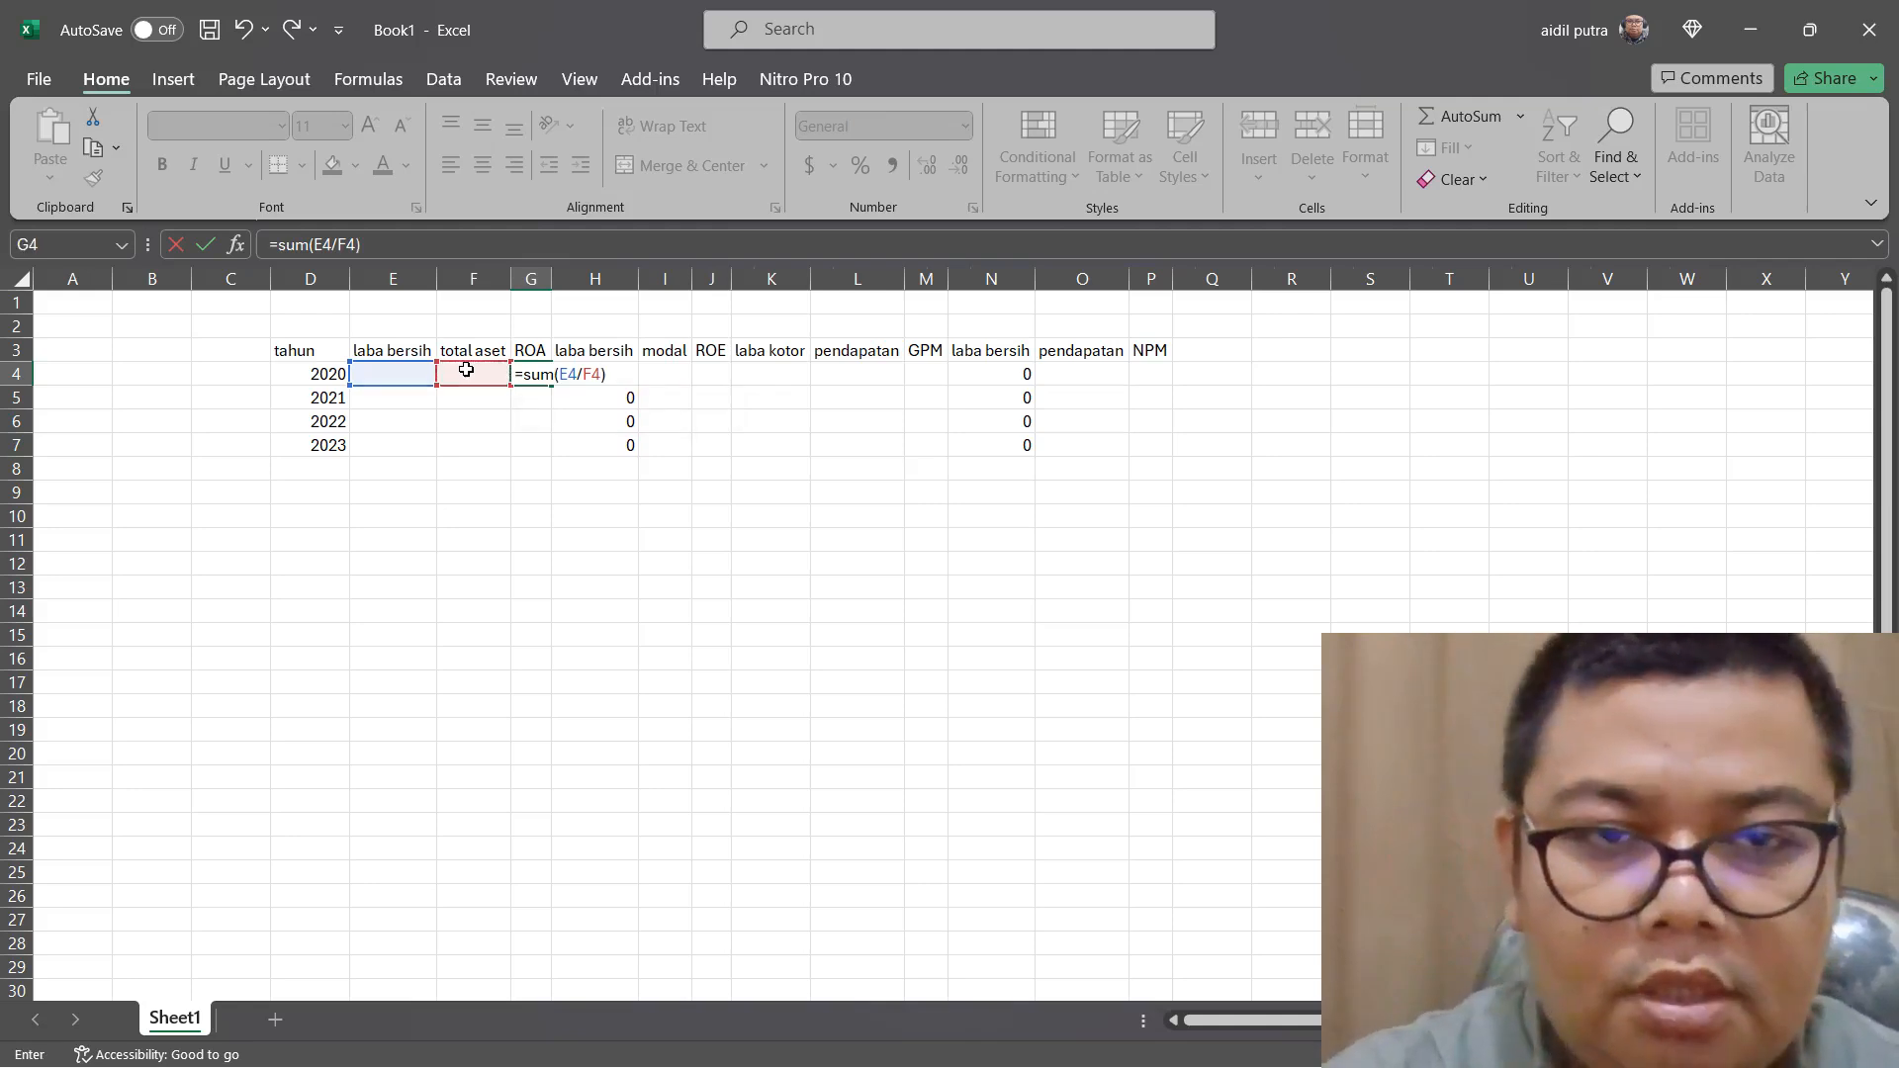
pyautogui.press('Return')
# Enter the 2020 ROE formula in J4 as the SUM of H4 divided by I4
pyautogui.click(737, 378)
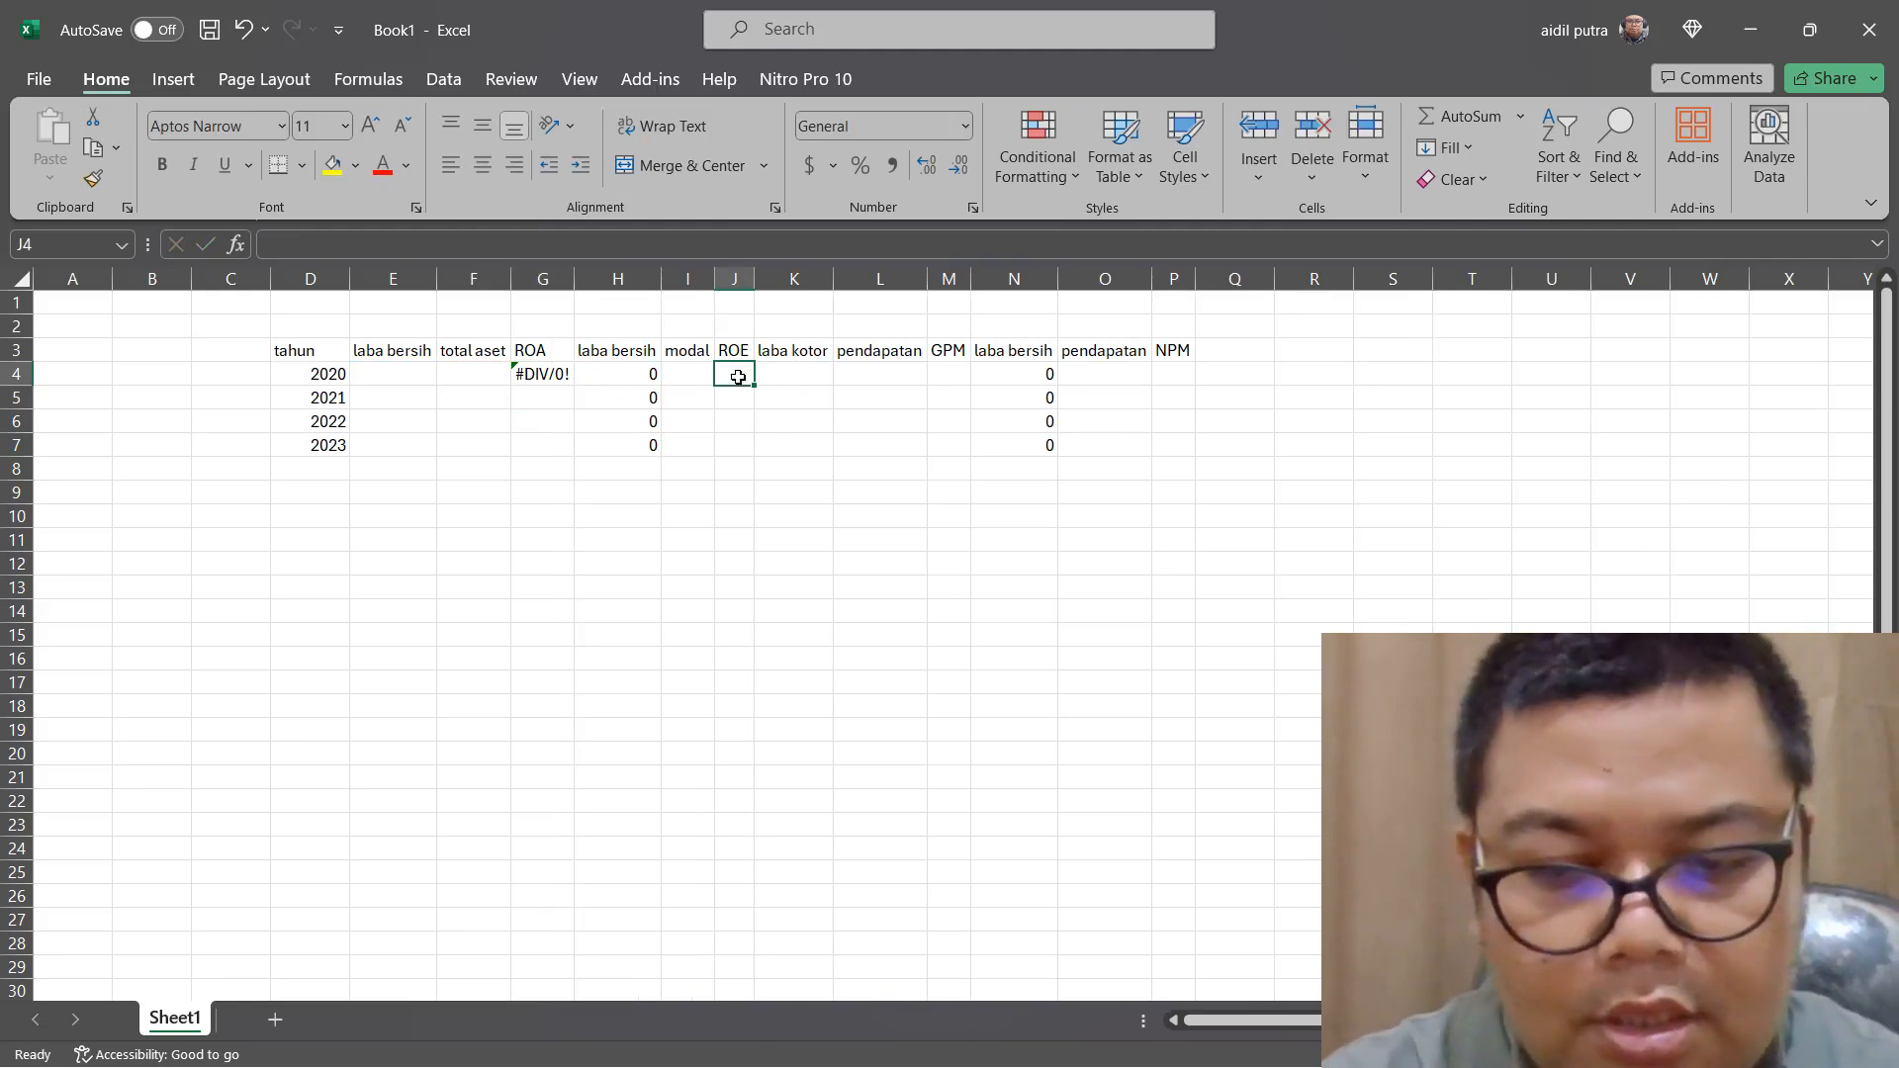
pyautogui.write('=sum(')
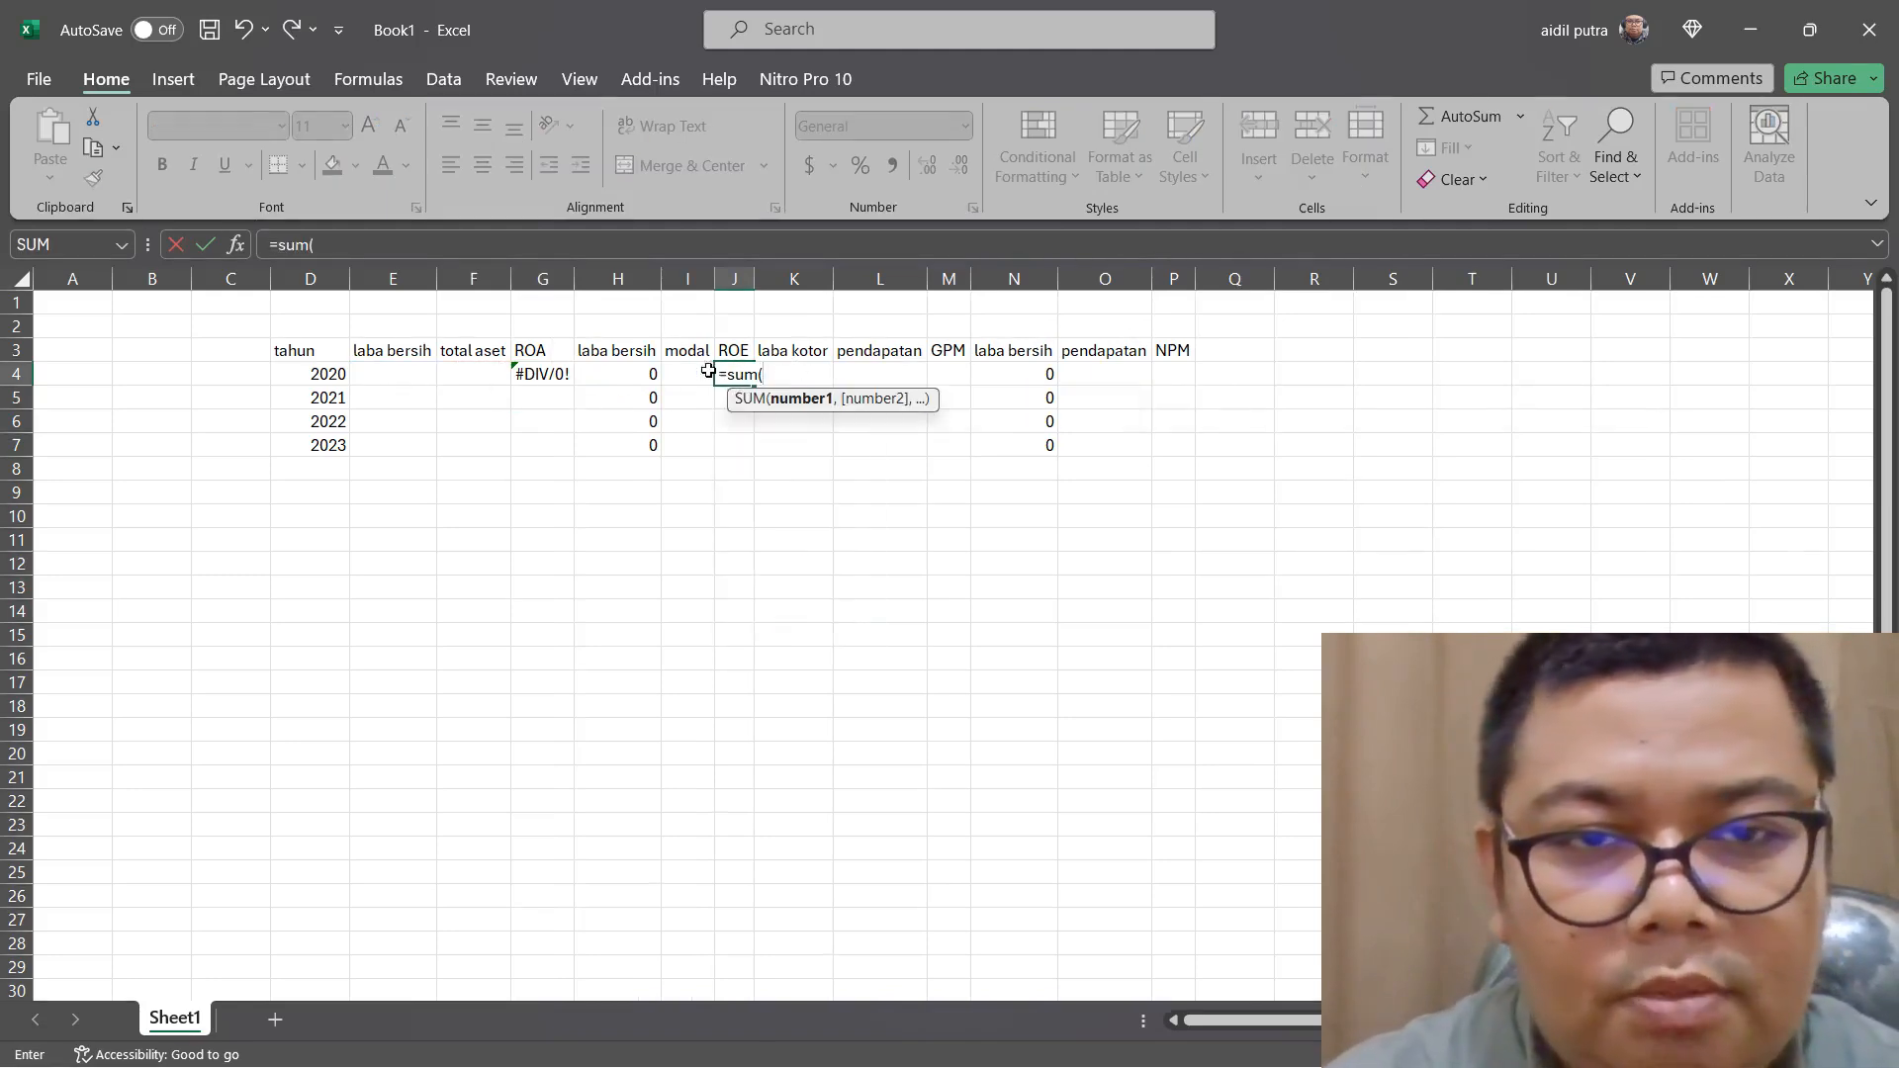
pyautogui.click(645, 371)
pyautogui.write('/')
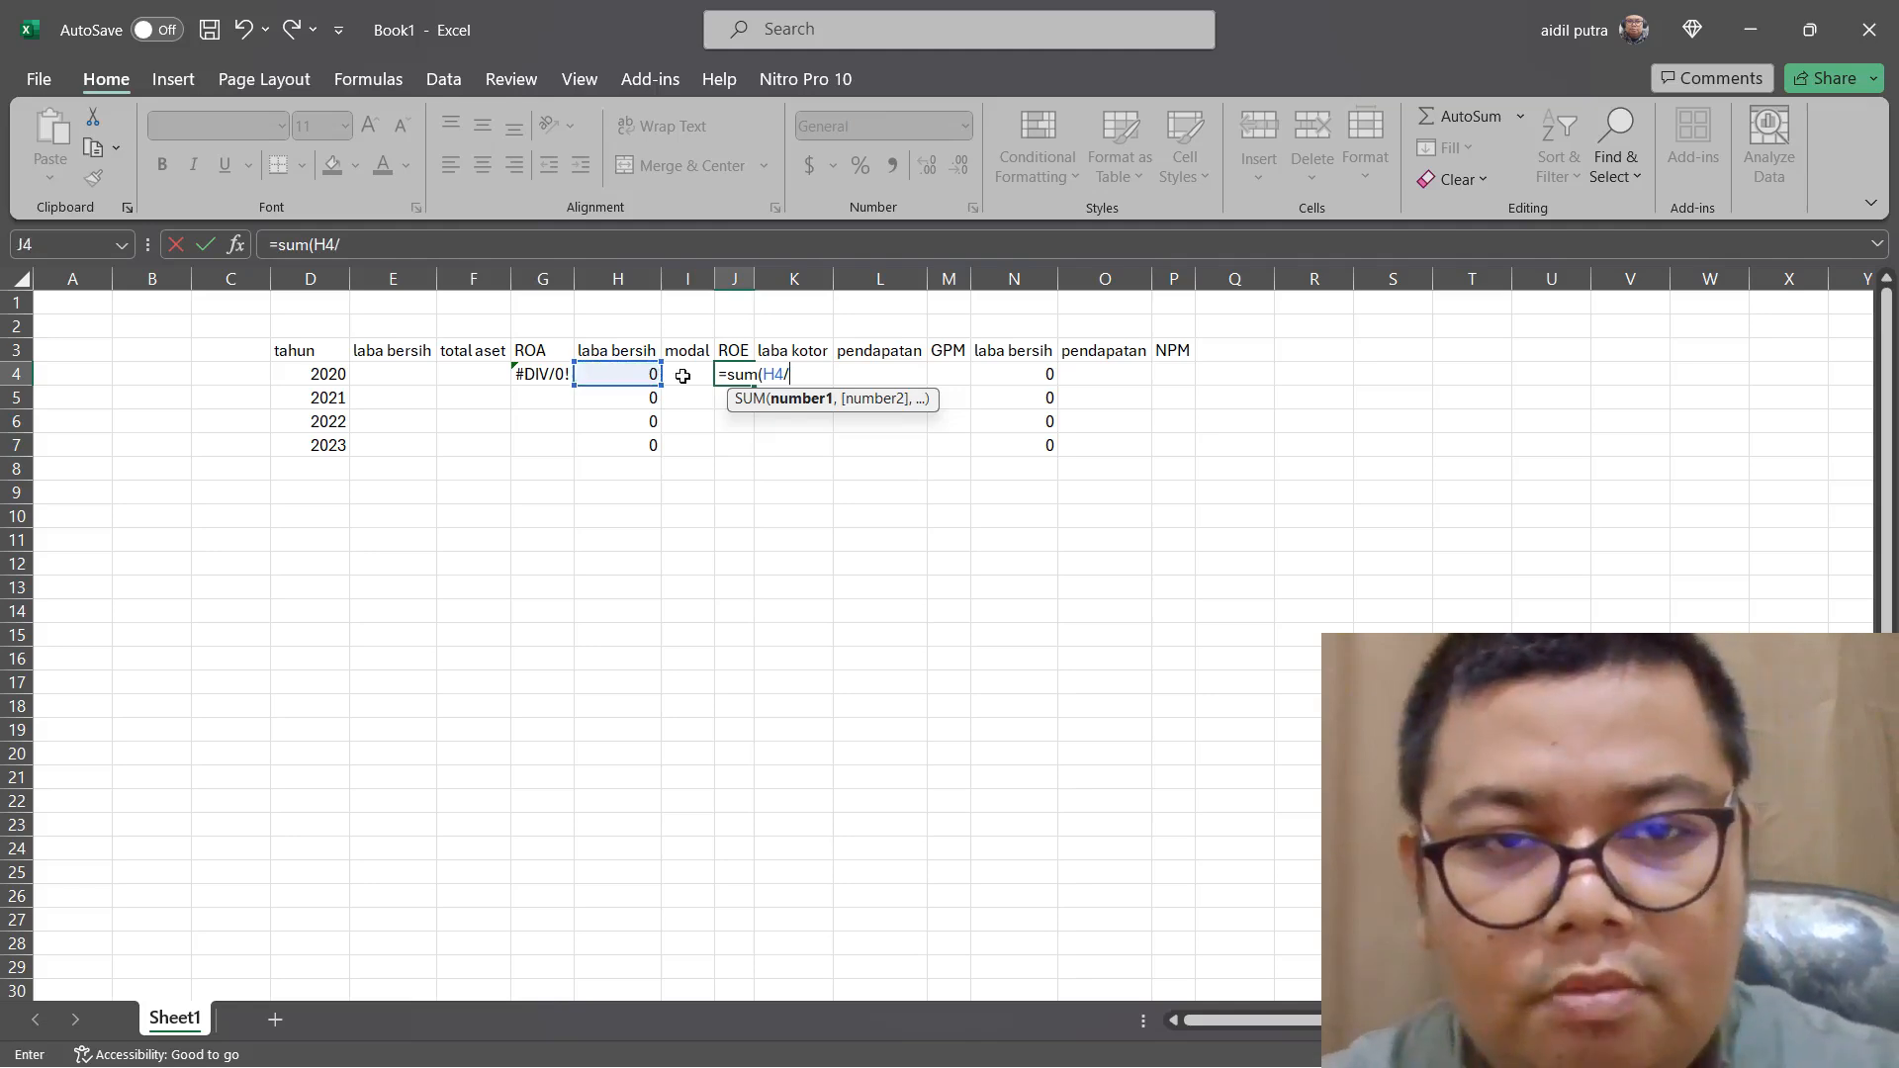
pyautogui.click(682, 376)
pyautogui.press('Return')
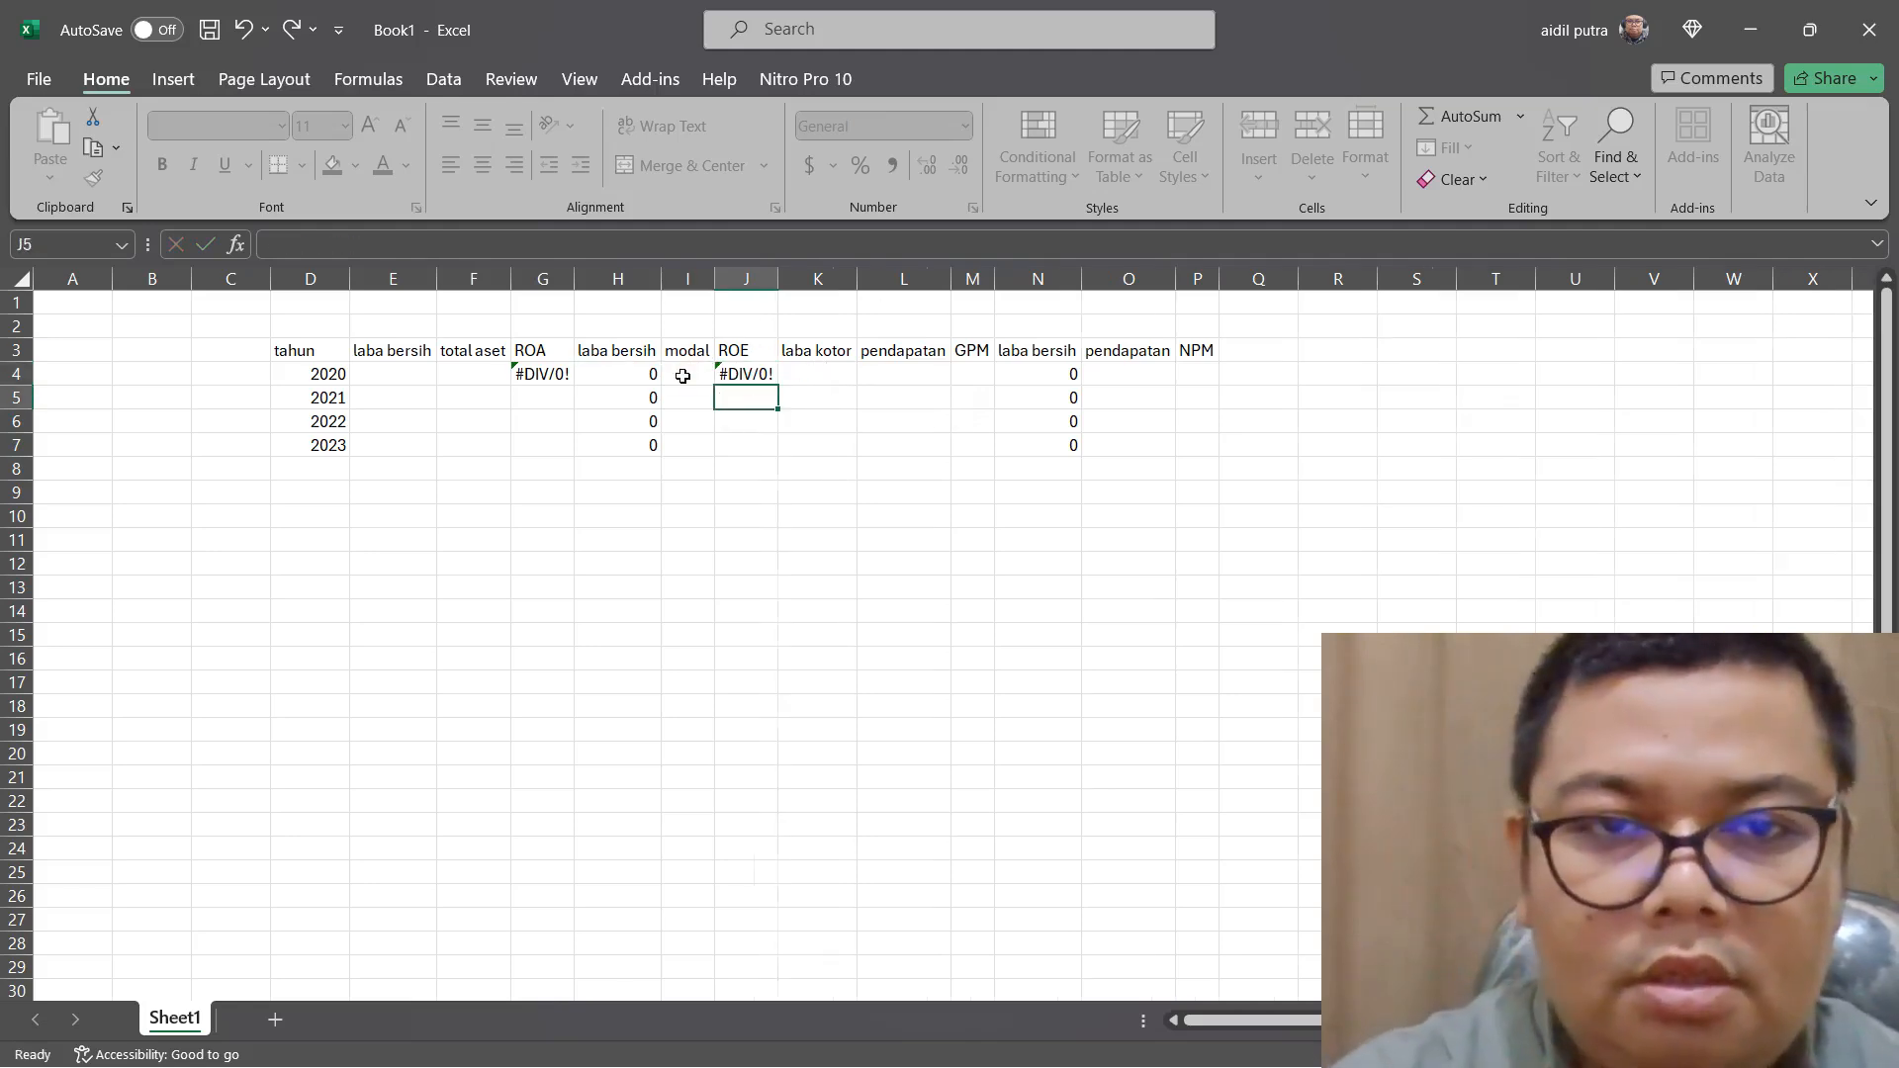
# Link the NPM group's 2020 "pendapatan" cell, O4, to L4 with the formula =L4
pyautogui.click(982, 379)
pyautogui.click(1130, 378)
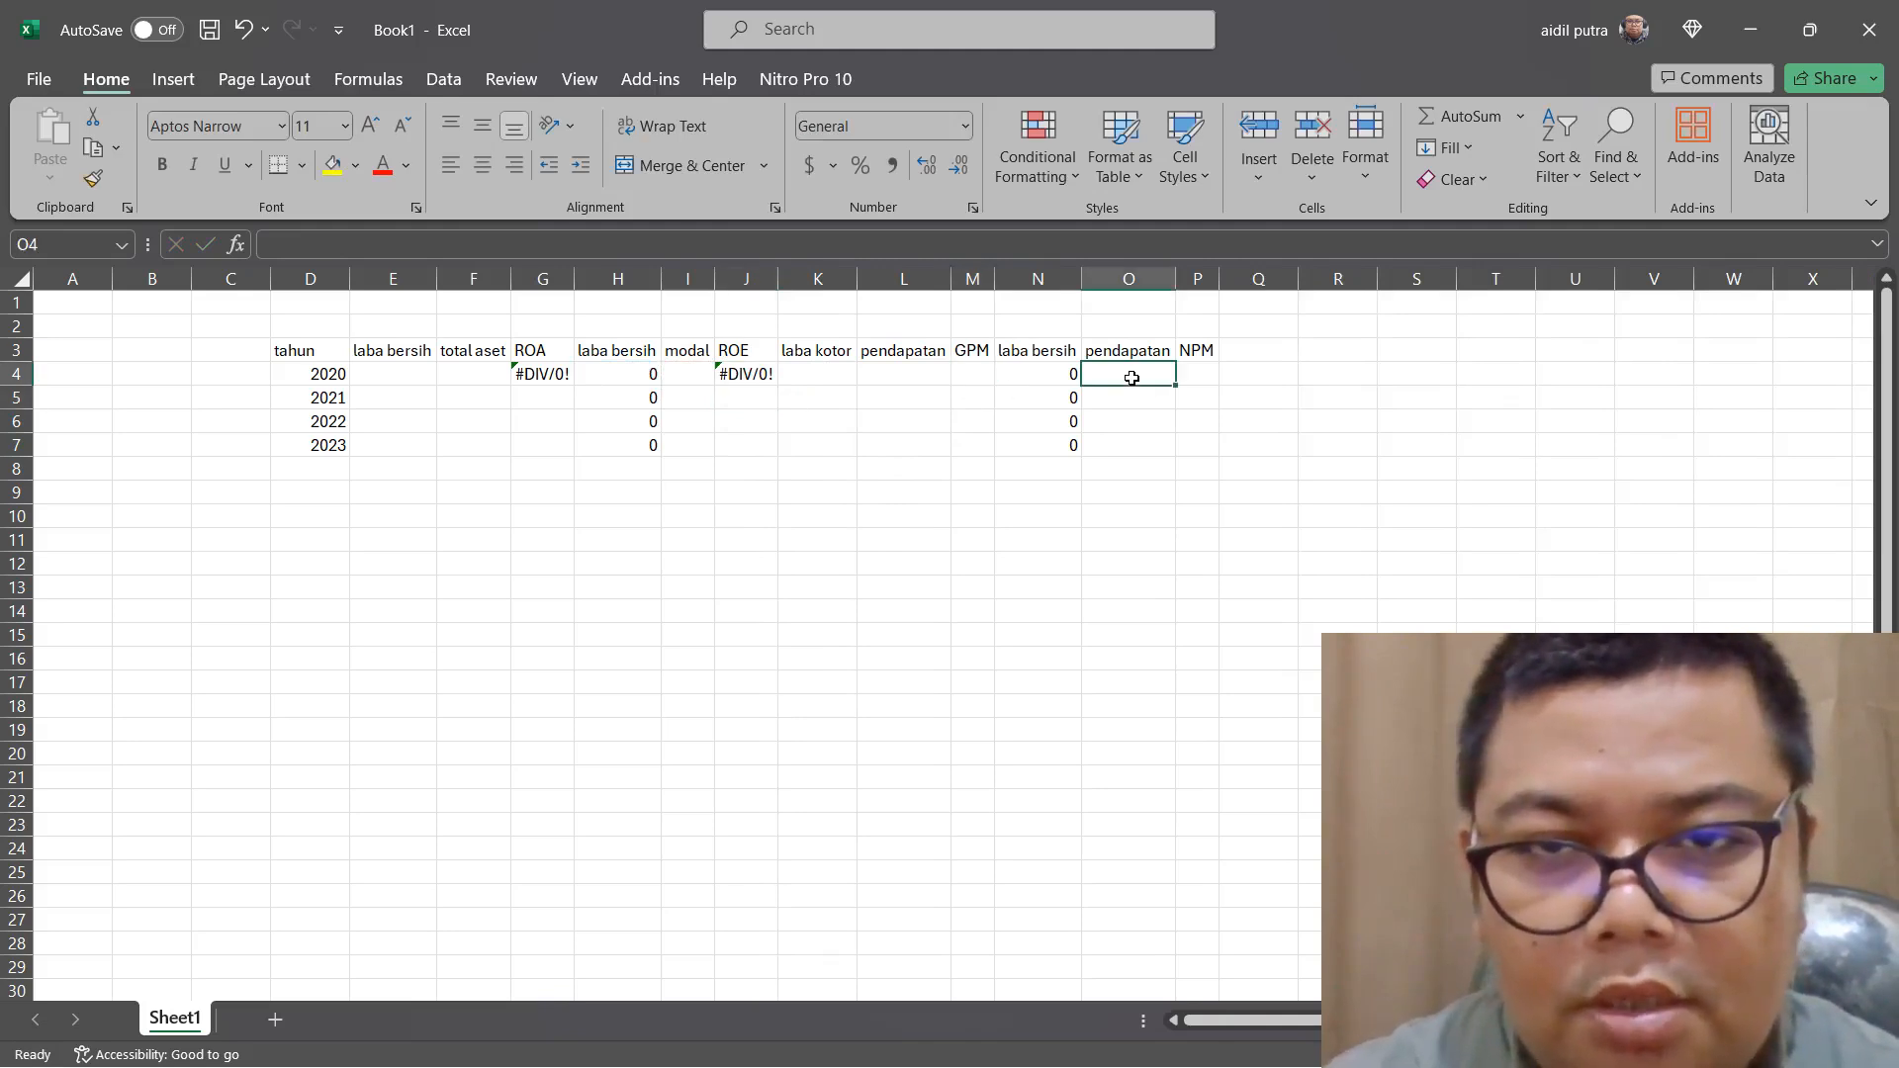
pyautogui.write('=')
pyautogui.click(916, 374)
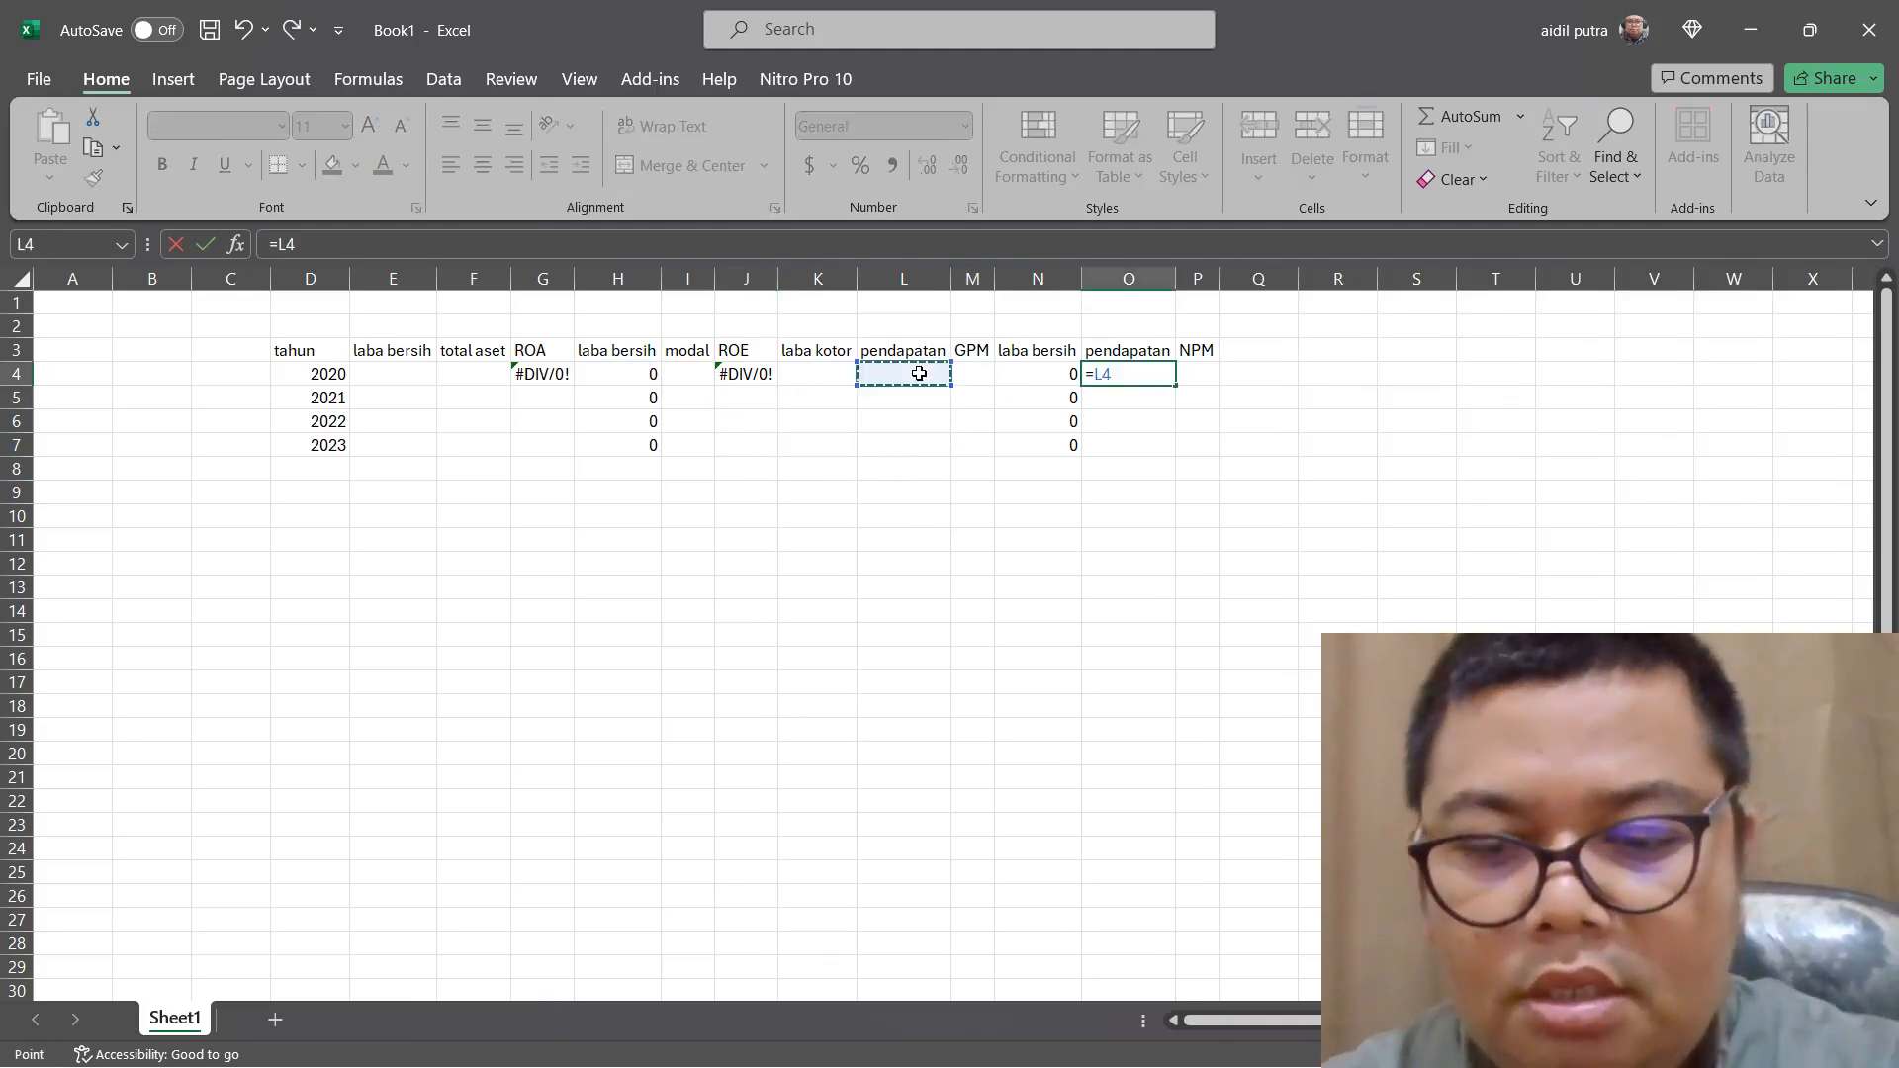
pyautogui.press('Return')
# Enter the 2020 GPM formula =SUM(K4/L4) in M4, dividing "laba kotor" by "pendapatan"
pyautogui.click(978, 373)
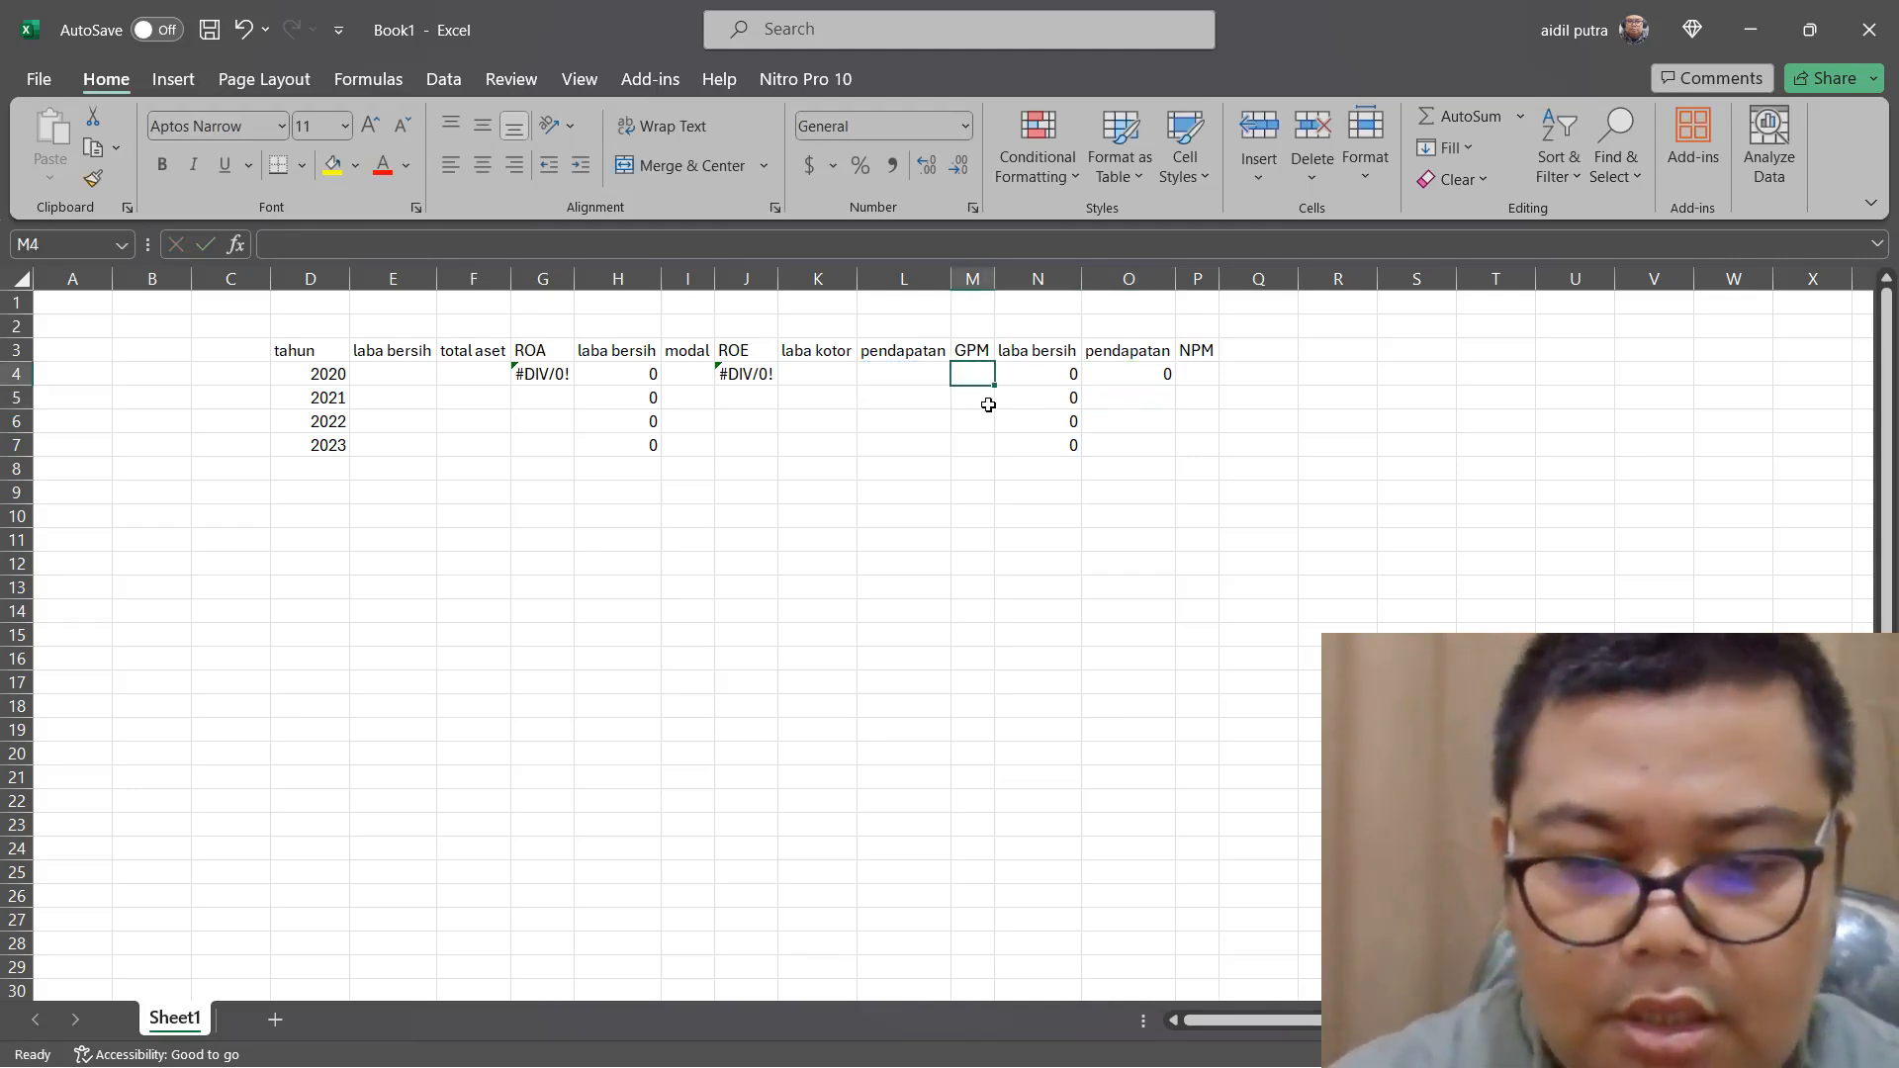
pyautogui.write('=sum')
pyautogui.write('(')
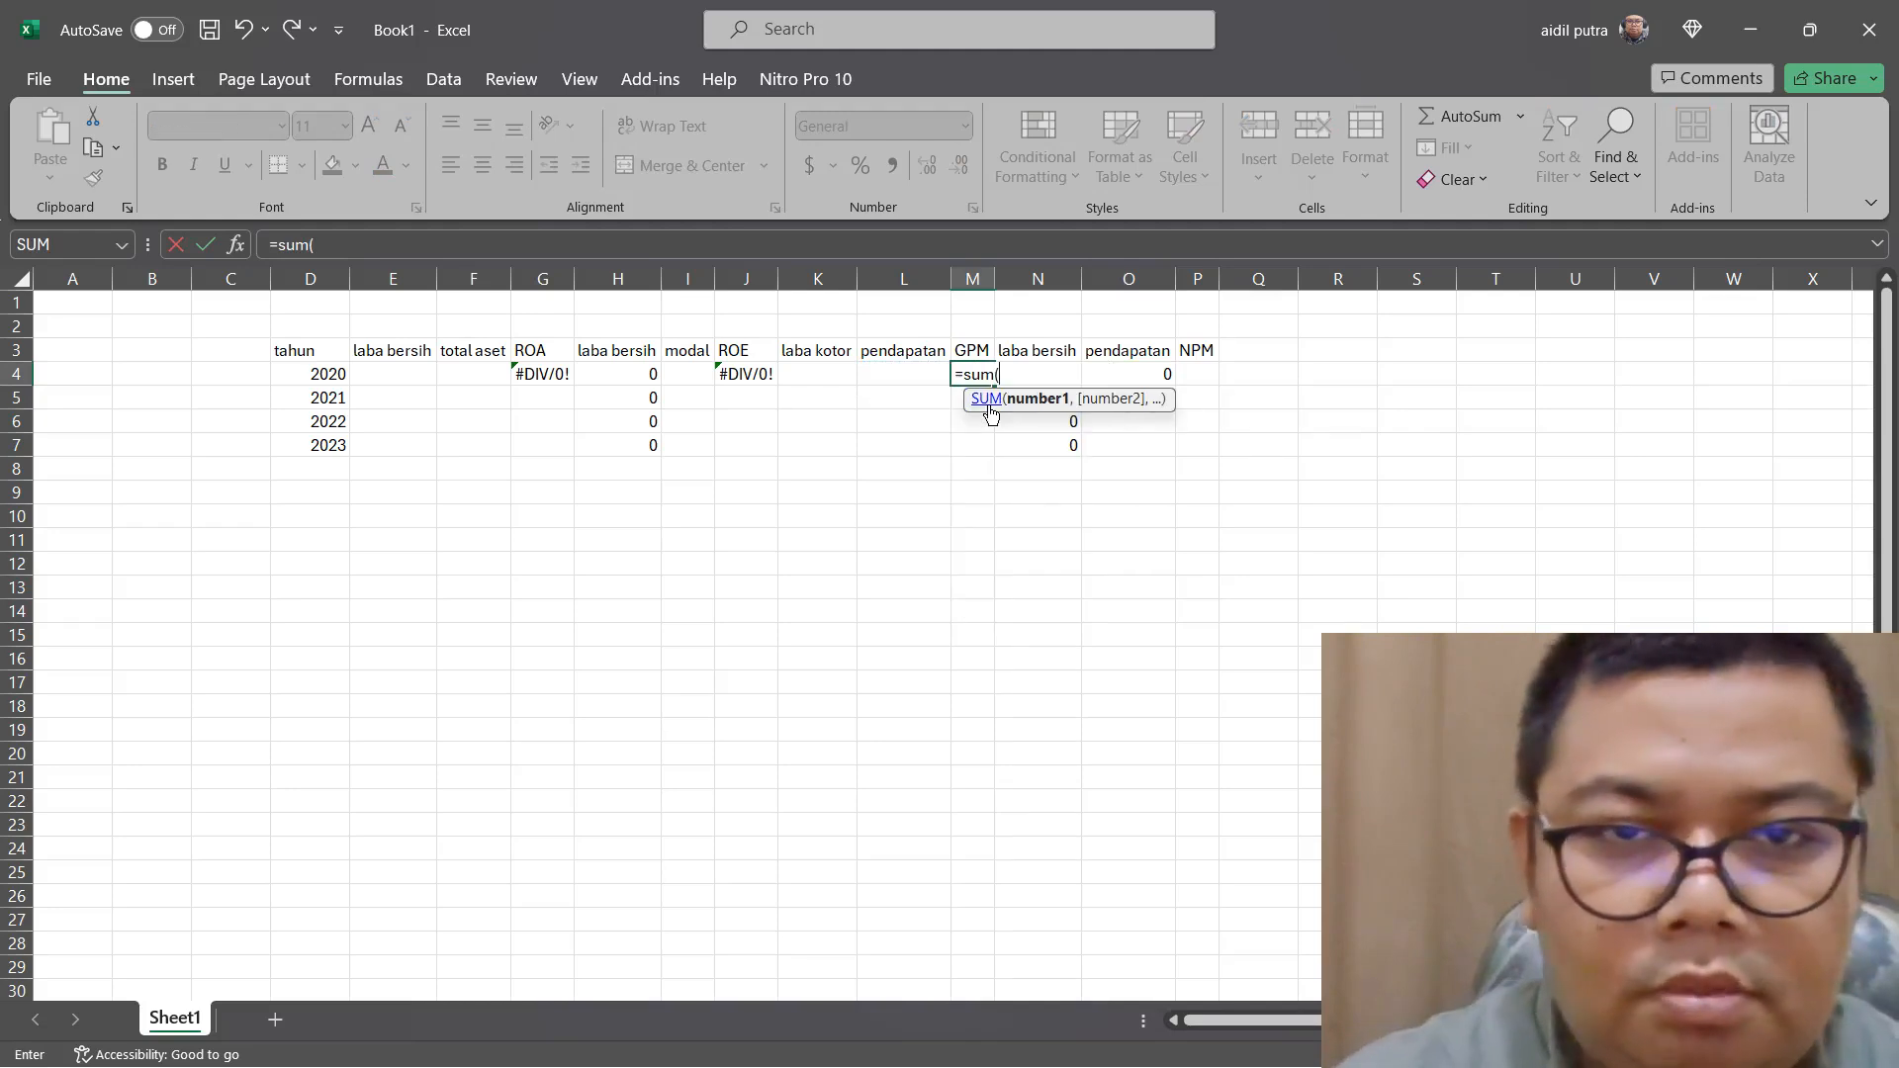
pyautogui.click(833, 374)
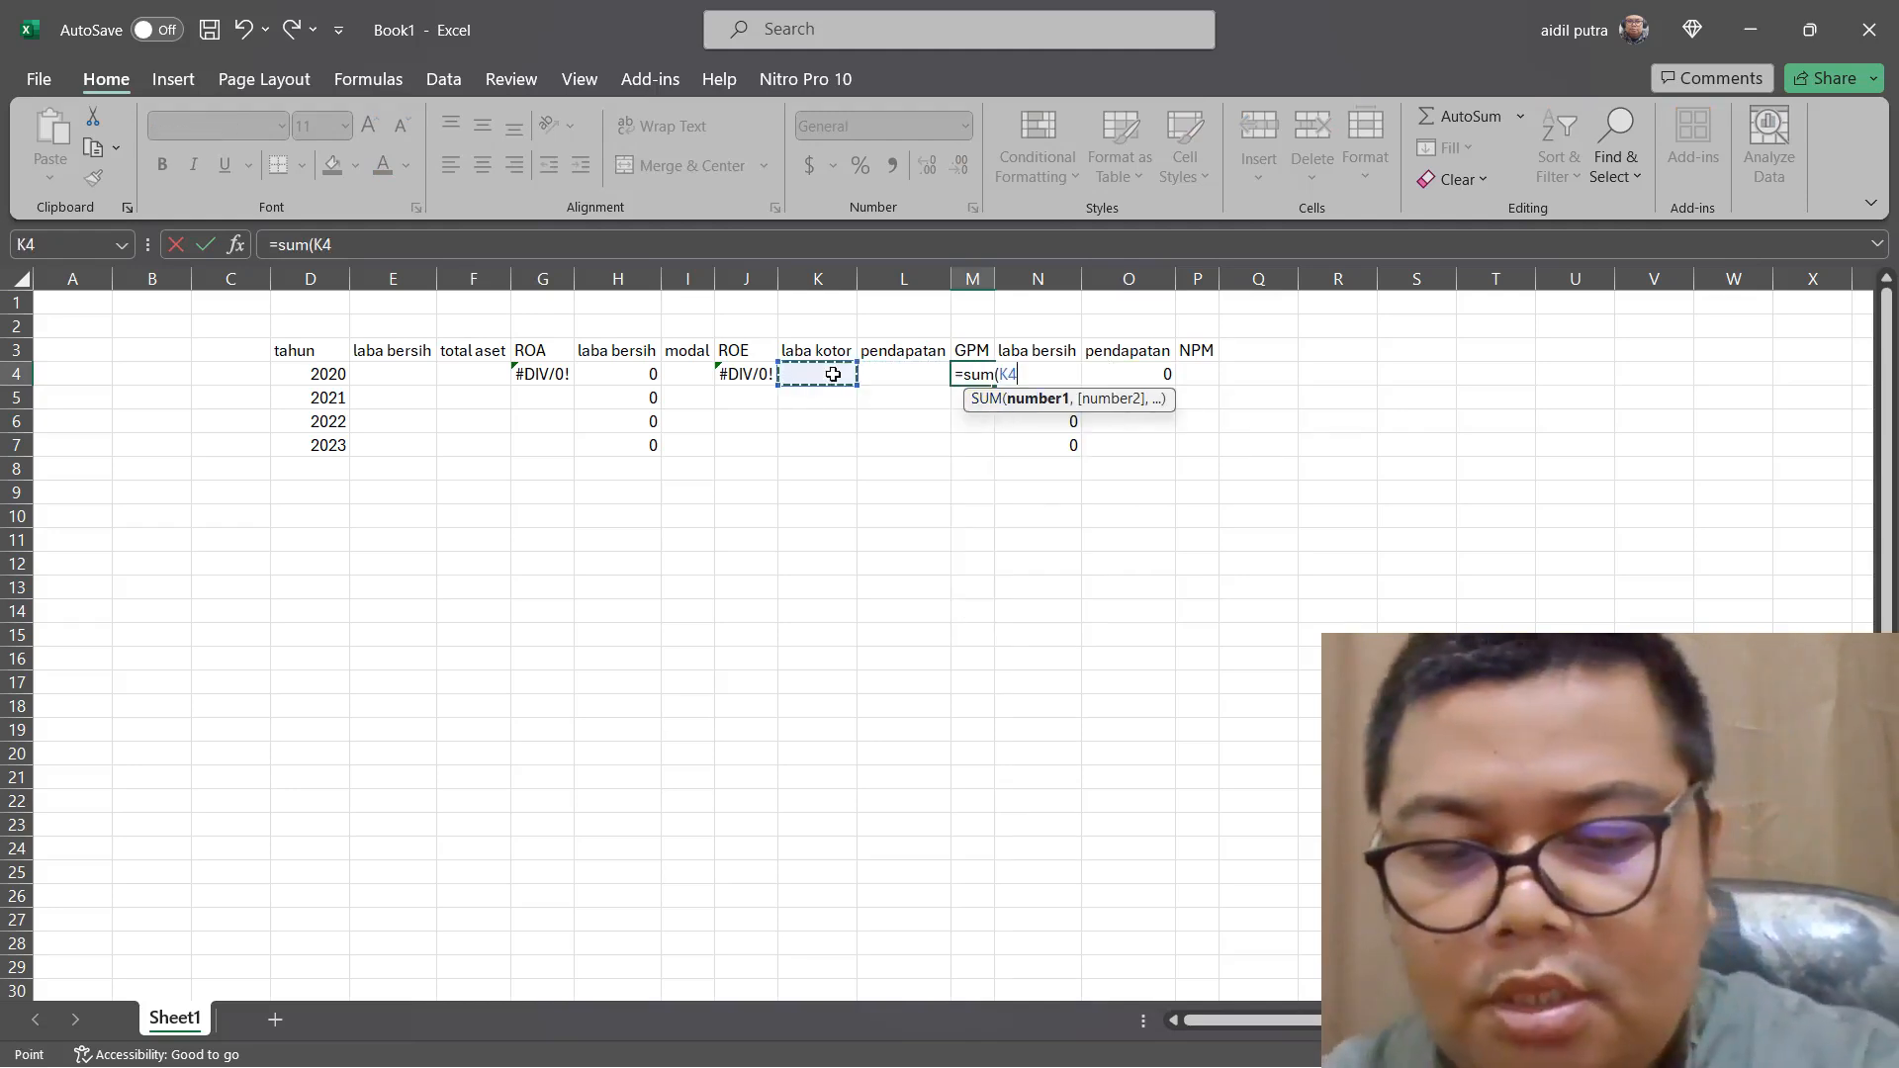
pyautogui.write('/')
pyautogui.click(912, 374)
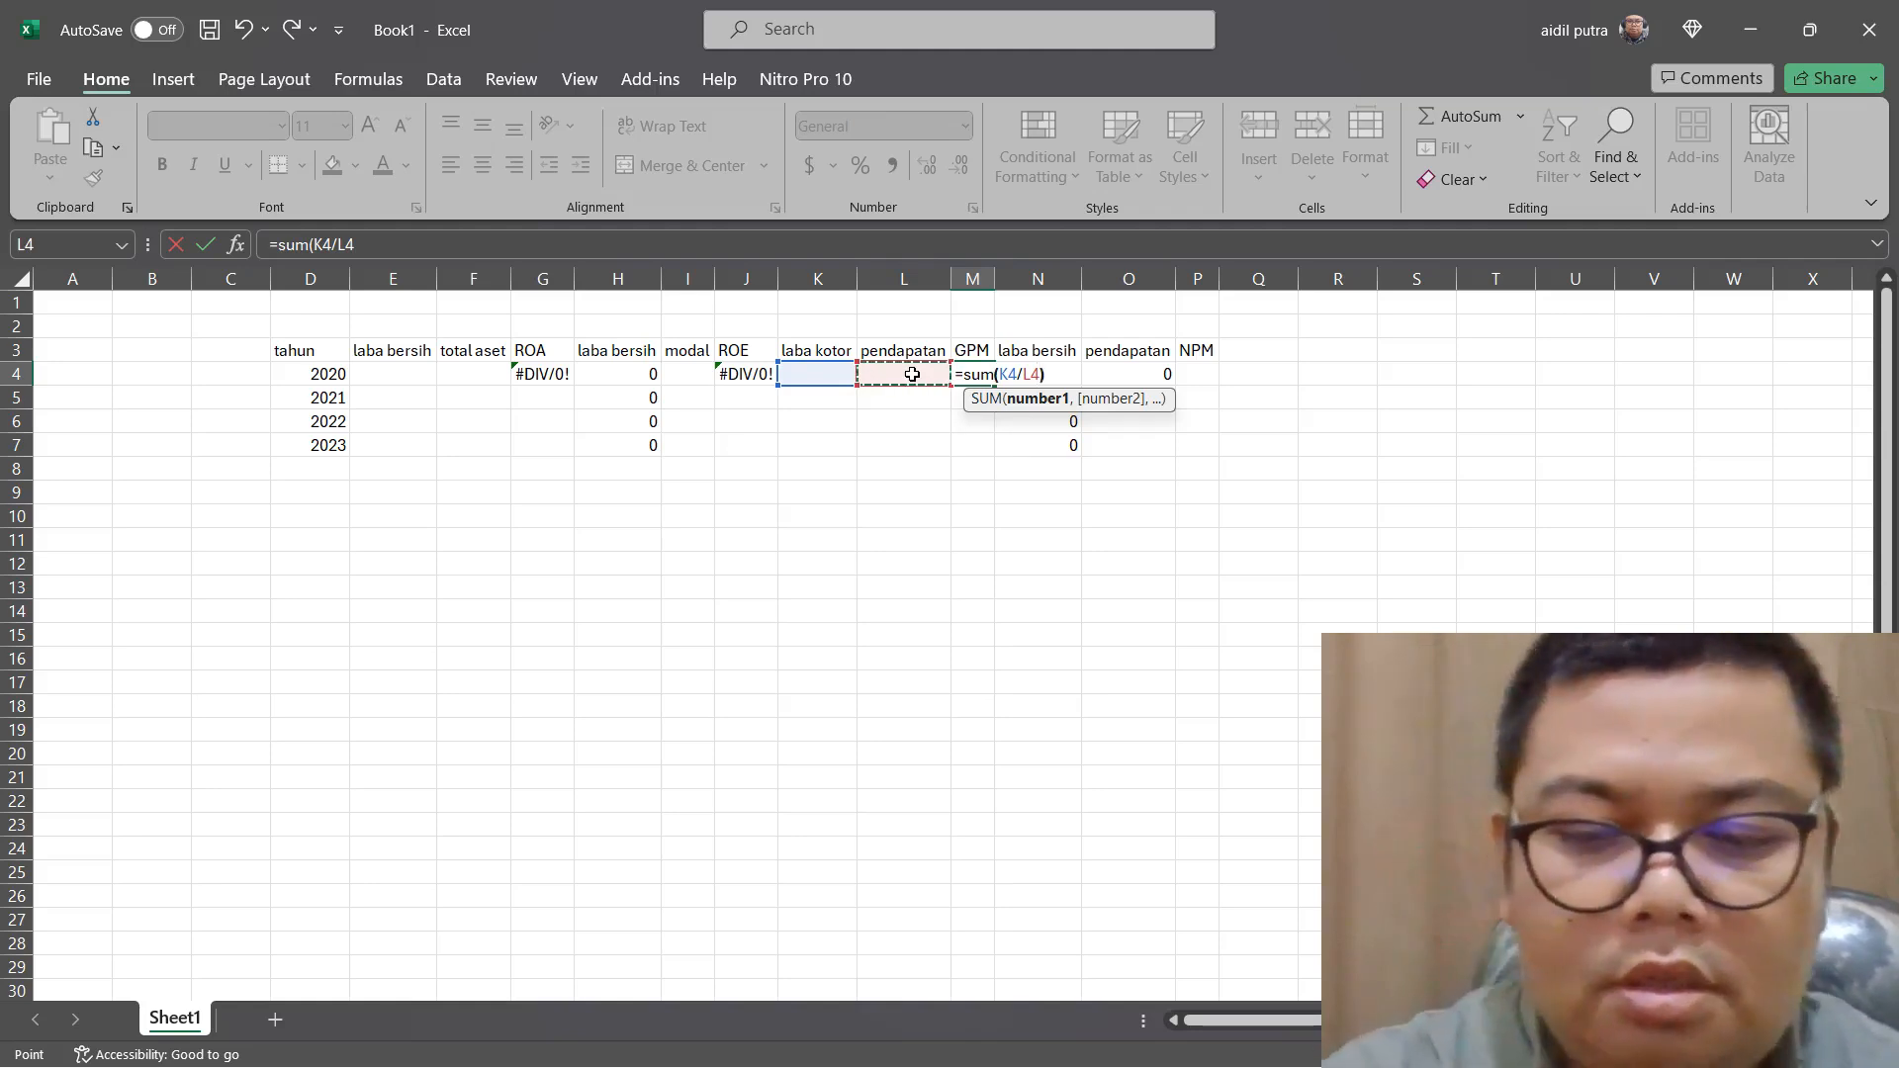
pyautogui.press('Return')
# Enter the 2020 NPM formula =SUM(N4/O4) in P4 and fill the row 4 formulas from ROA through NPM down to row 7
pyautogui.click(1226, 372)
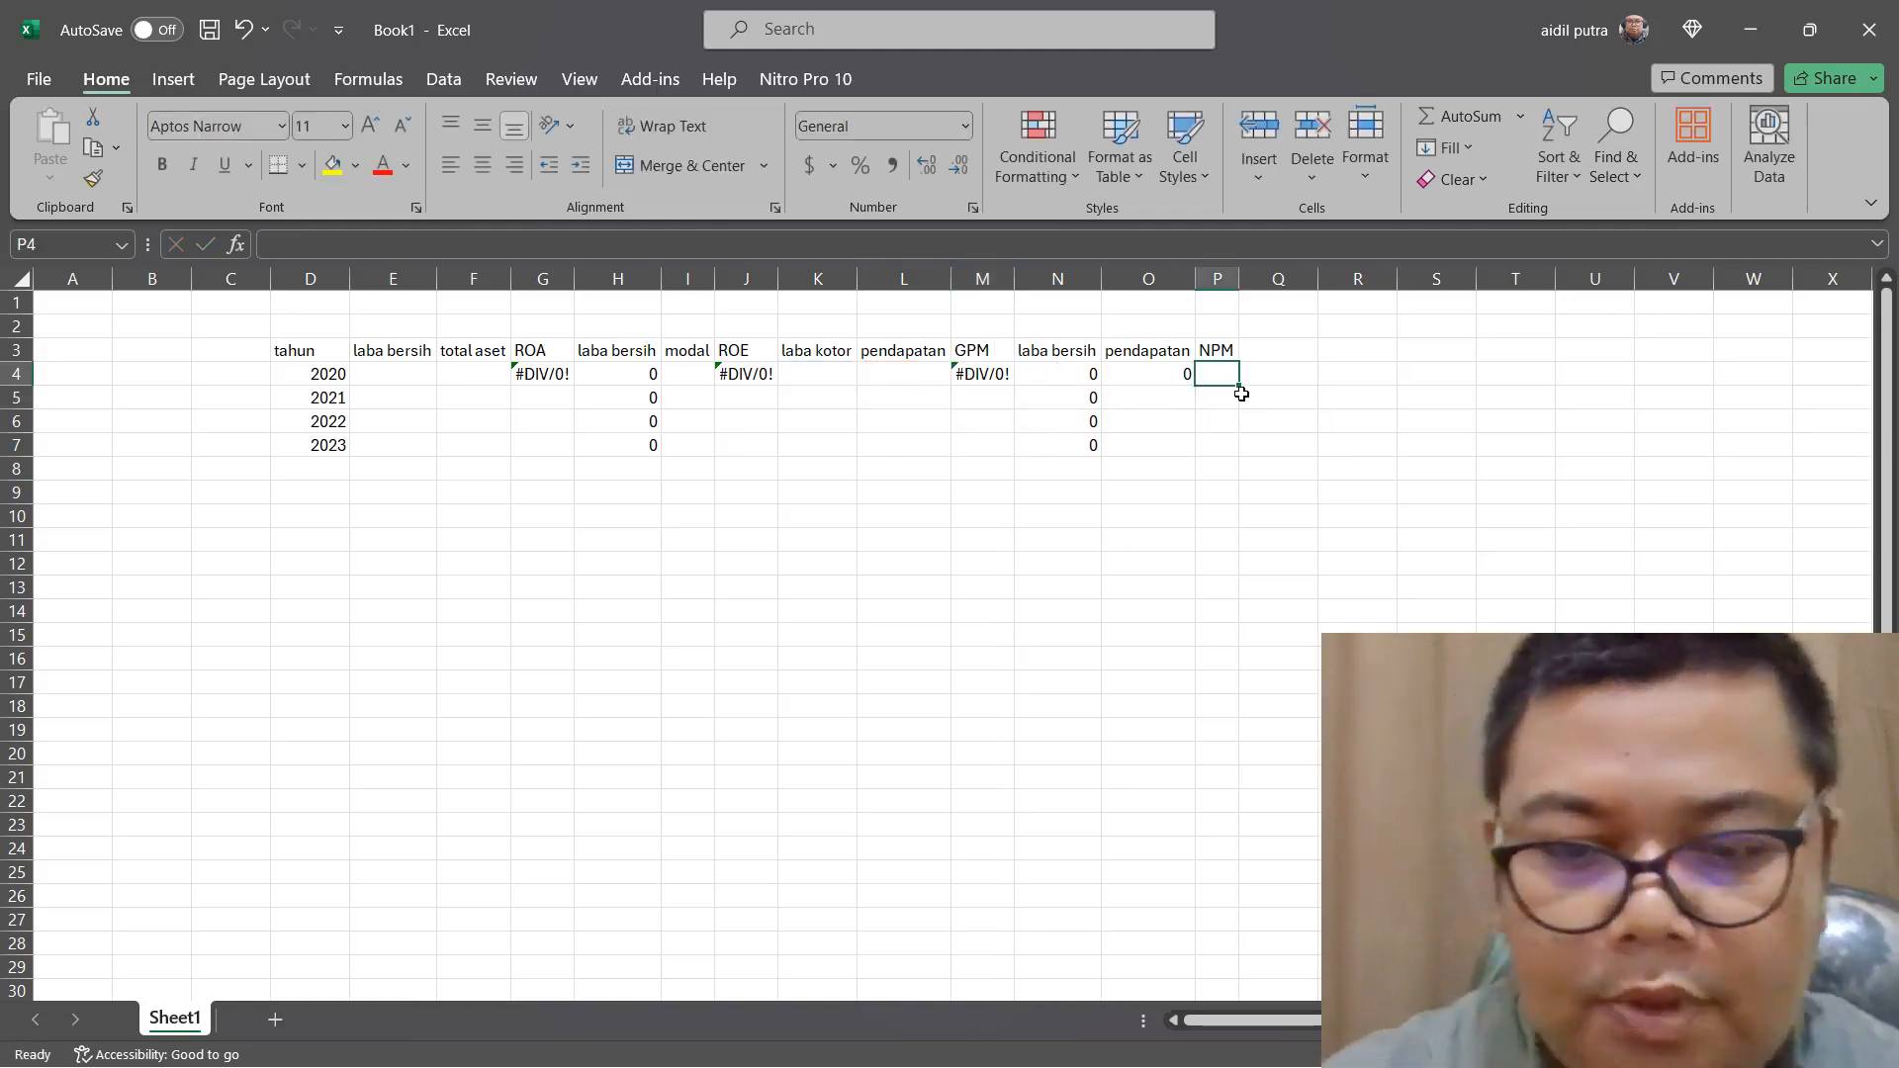
pyautogui.write('=sum(')
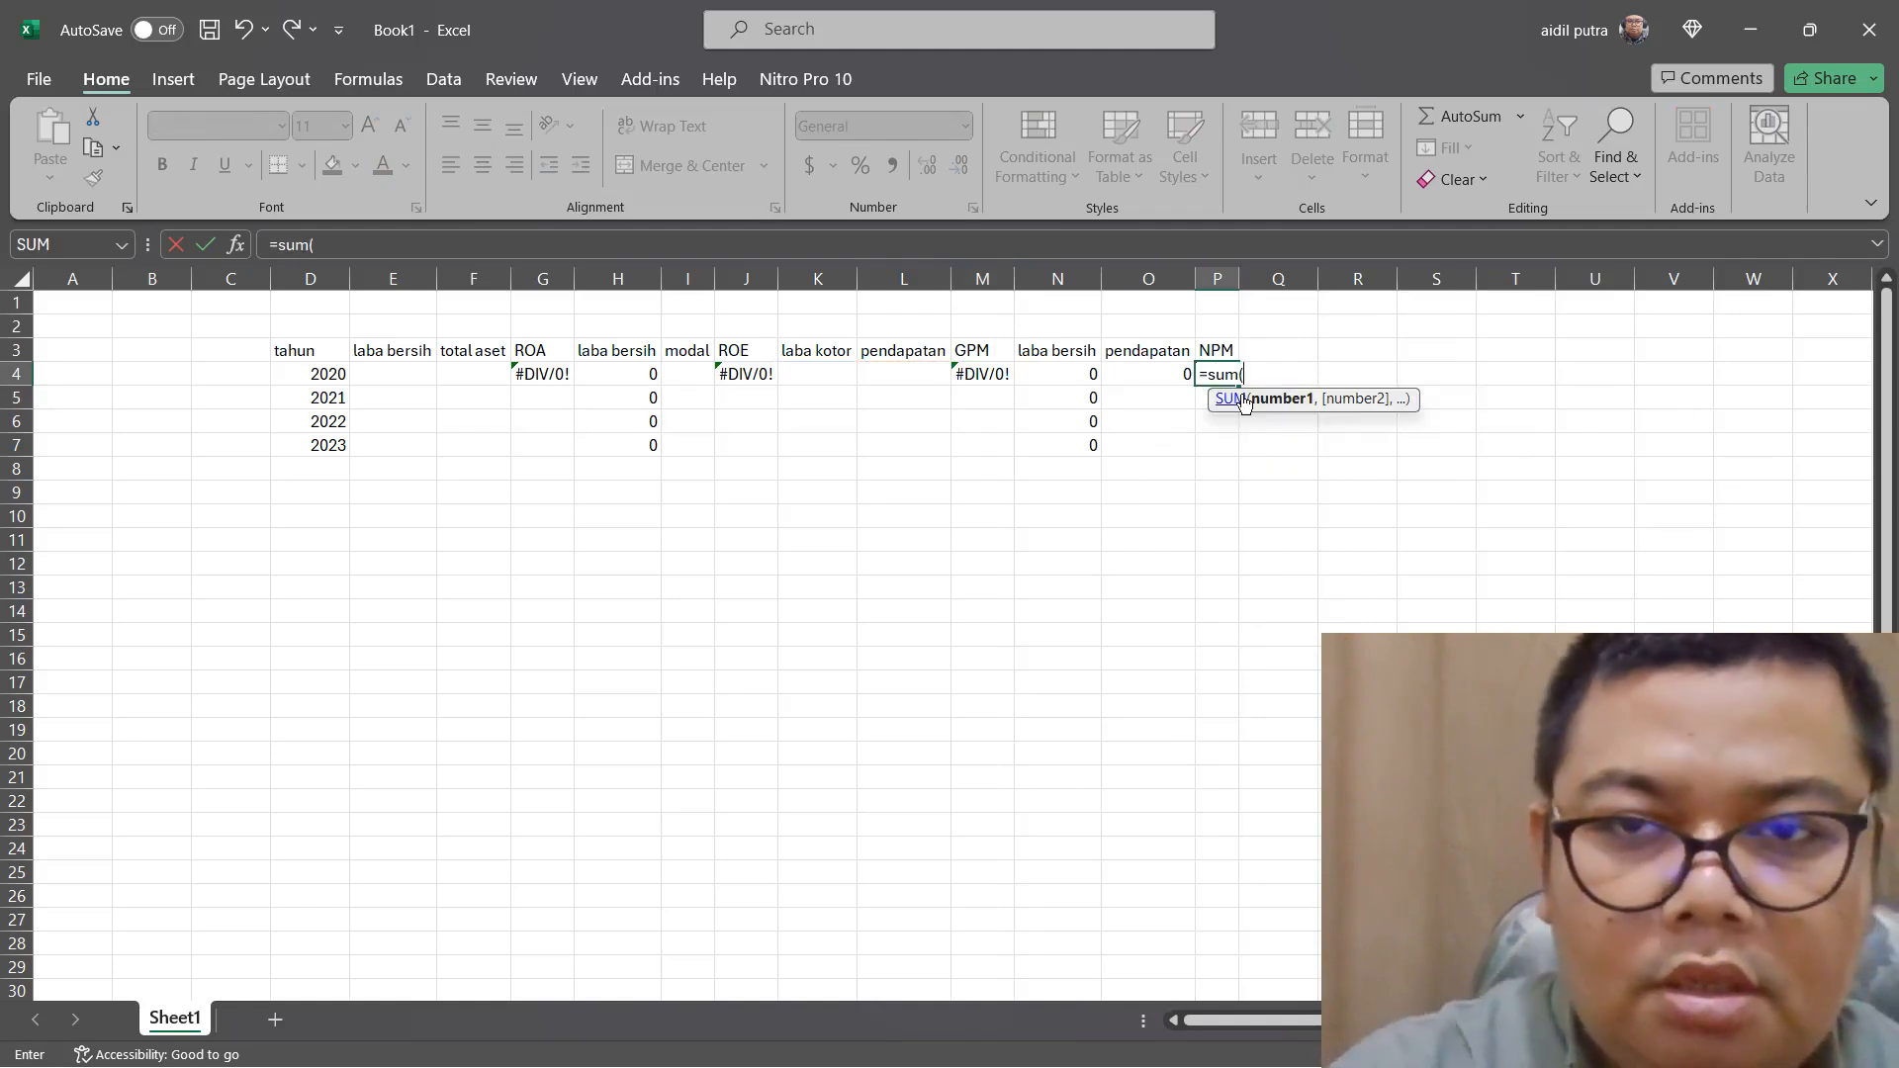
pyautogui.click(1066, 364)
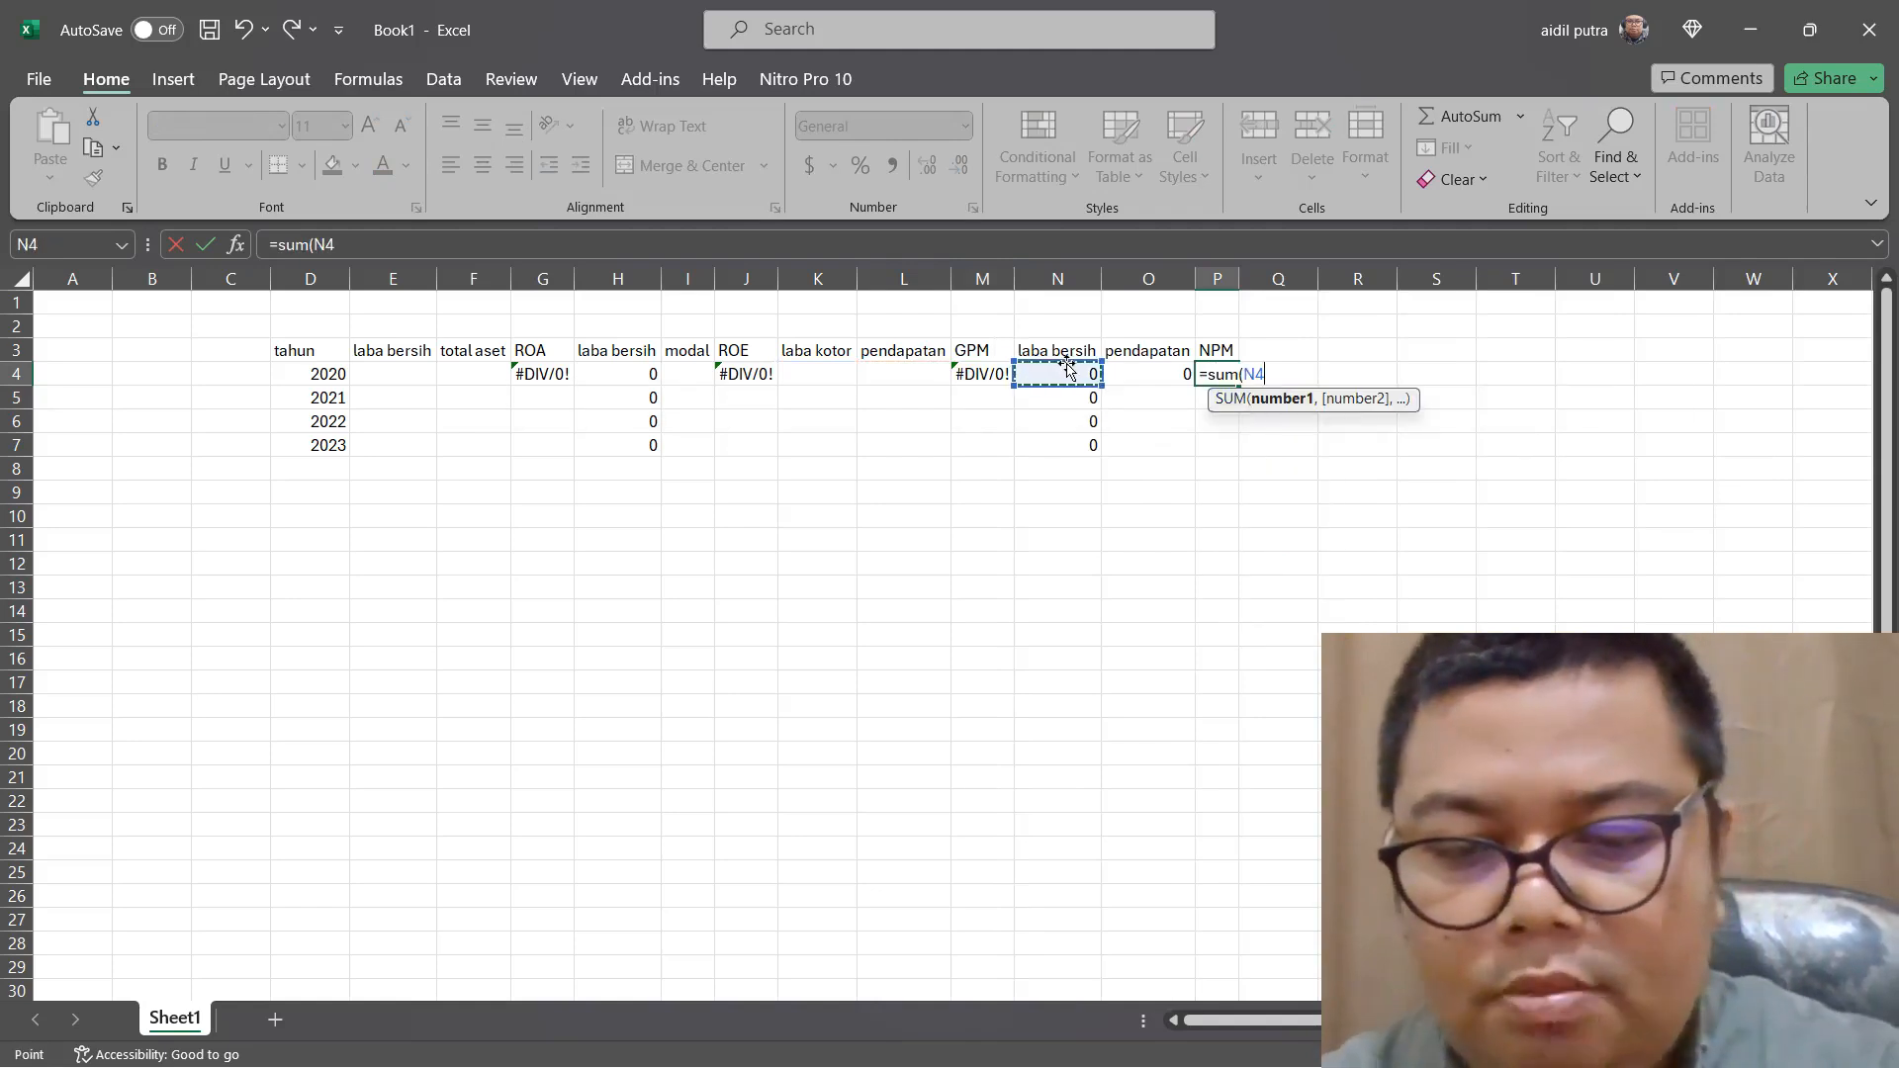
pyautogui.write('/')
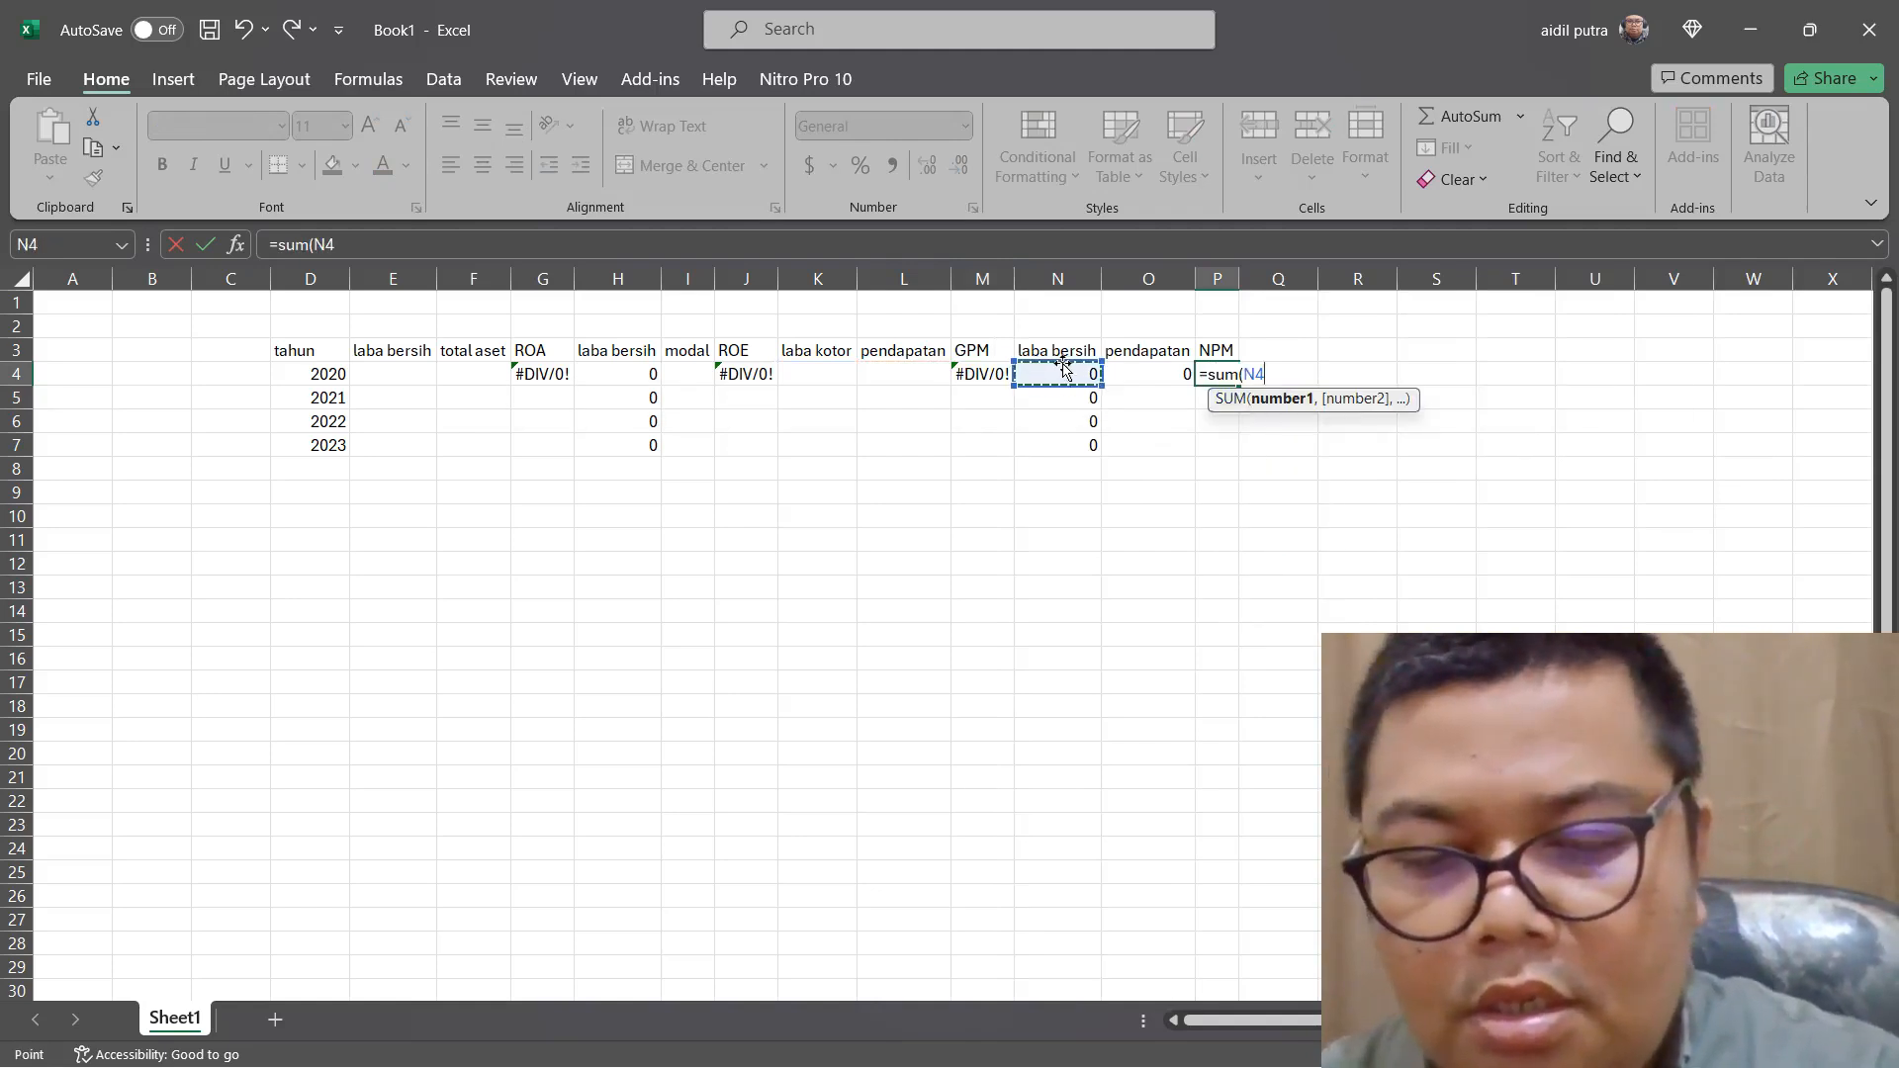
pyautogui.click(1170, 376)
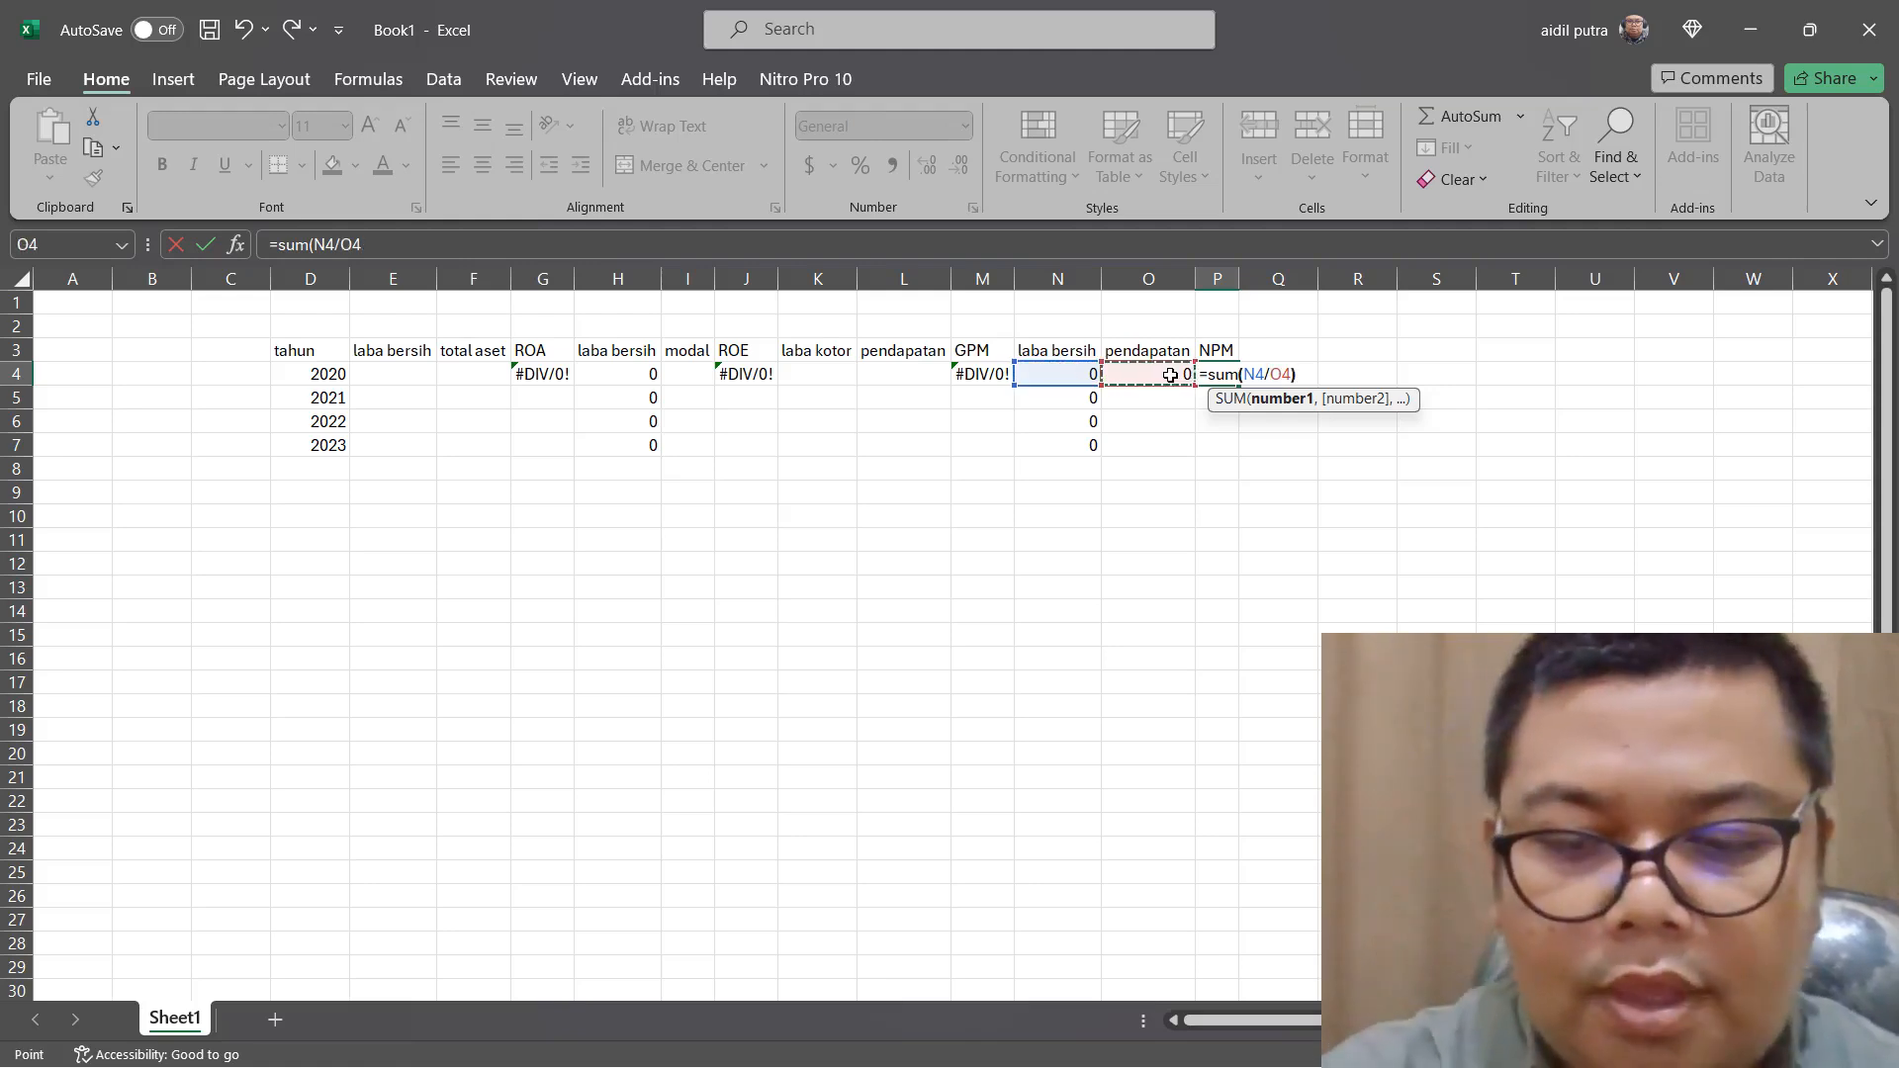
pyautogui.press('Return')
pyautogui.moveTo(570, 381); pyautogui.dragTo(1264, 454)
pyautogui.click(615, 421)
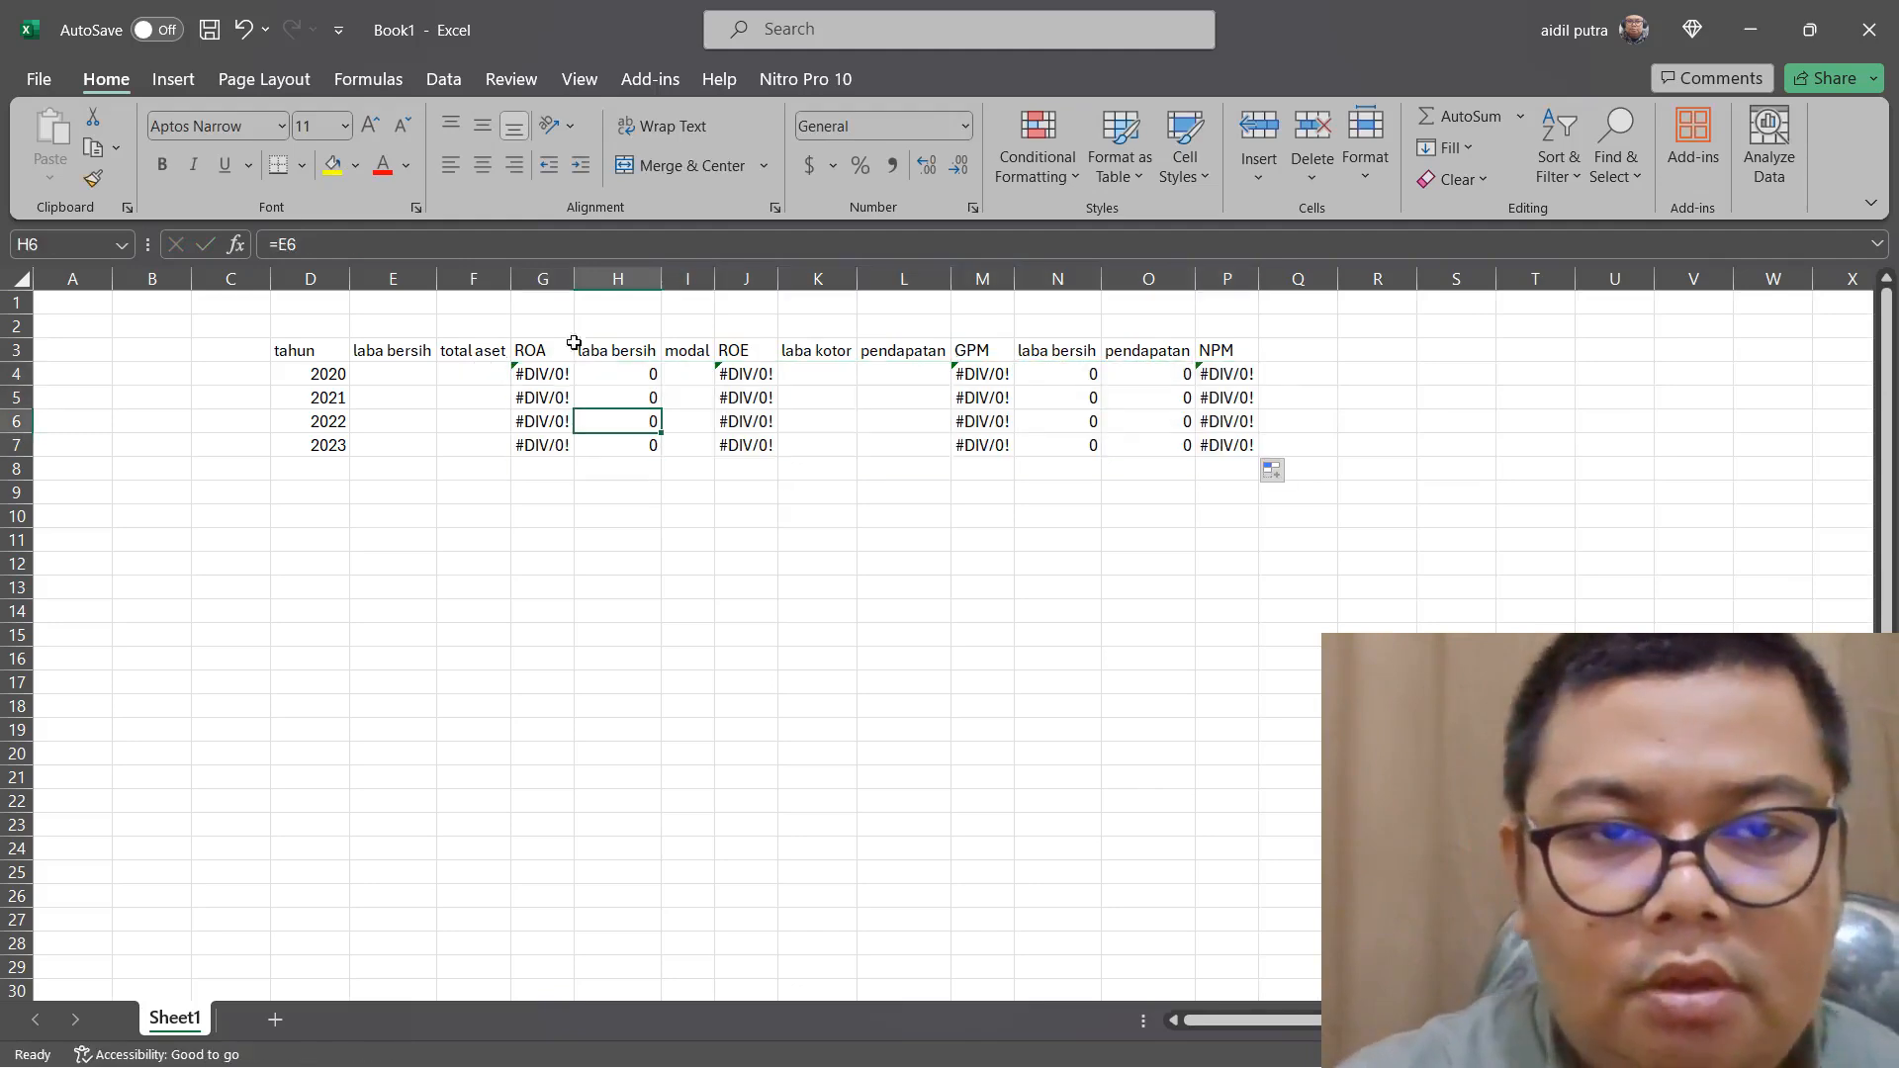
# Highlight the ROA, ROE, GPM and NPM columns (G, J, M and P) with yellow fill
pyautogui.click(540, 277)
pyautogui.keyDown('ctrl'); pyautogui.click(747, 278); pyautogui.keyUp('ctrl')
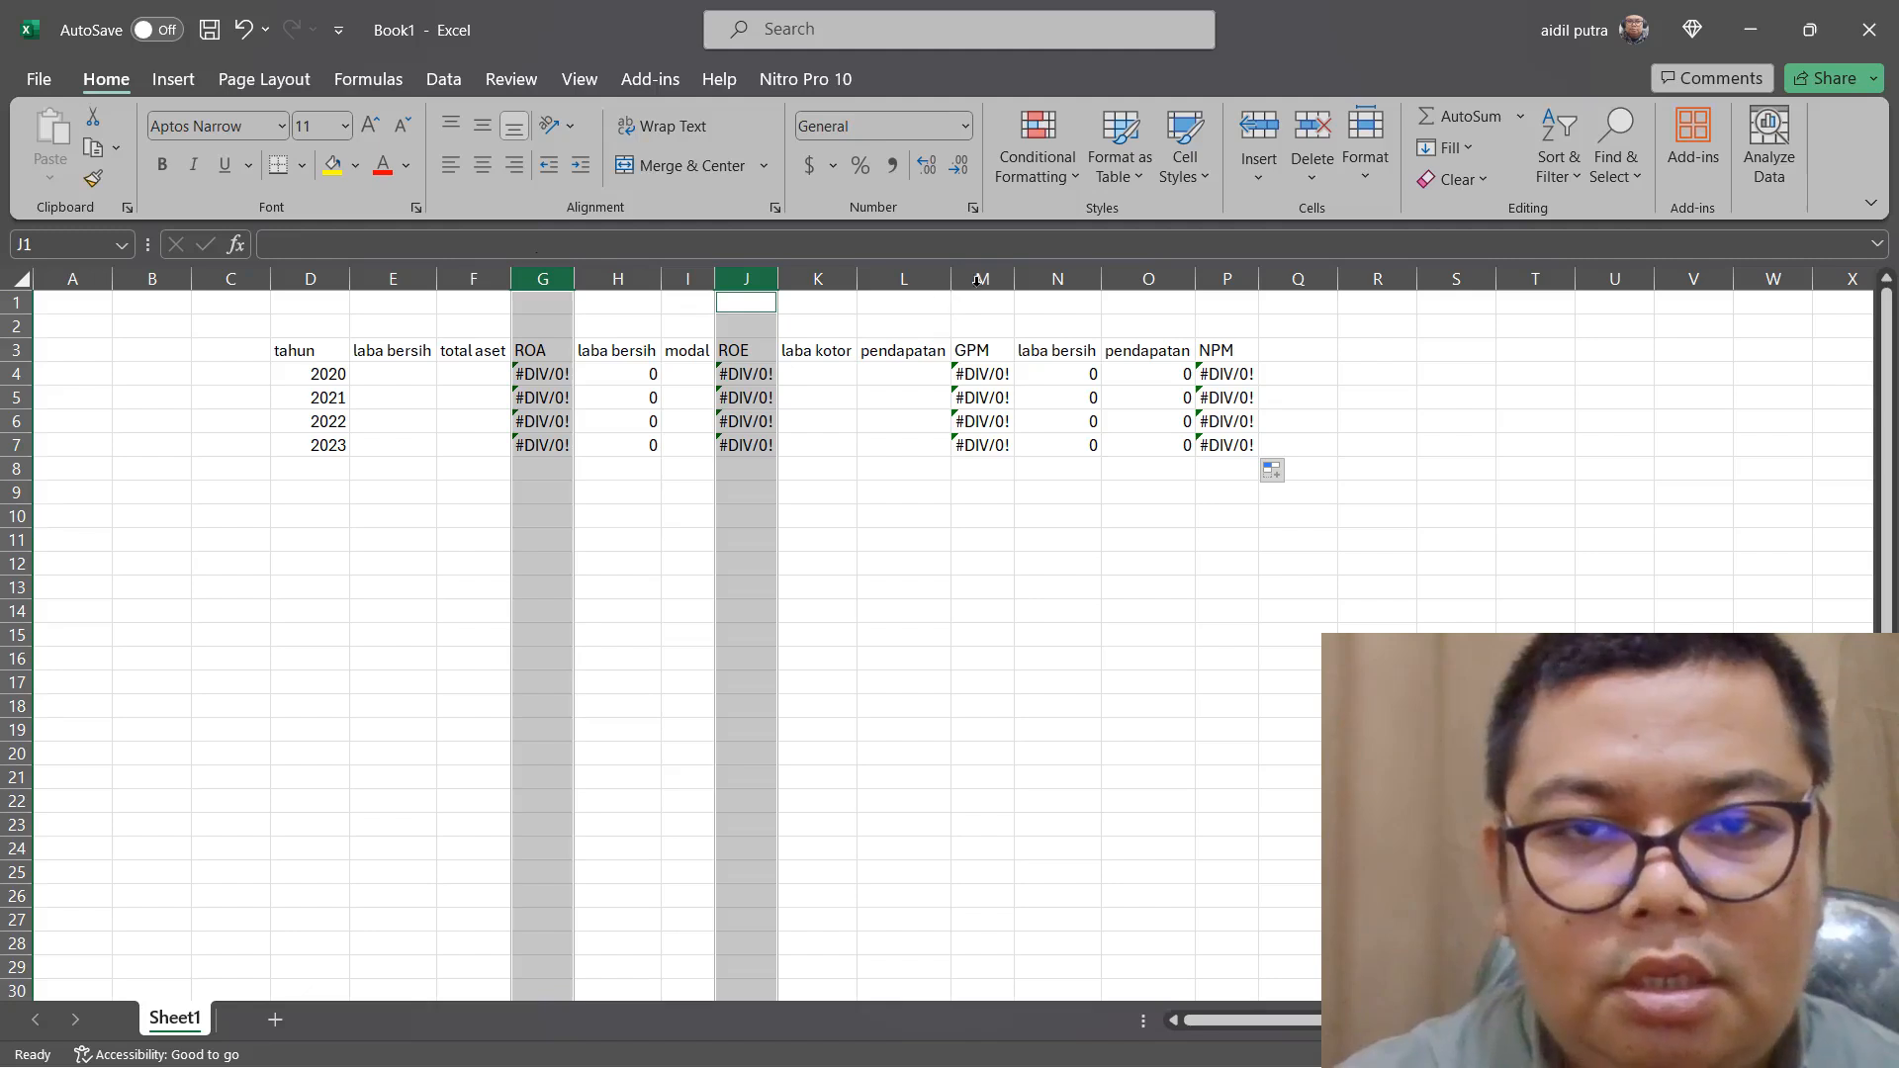
pyautogui.keyDown('ctrl'); pyautogui.click(979, 279); pyautogui.keyUp('ctrl')
pyautogui.keyDown('ctrl'); pyautogui.click(1227, 279); pyautogui.keyUp('ctrl')
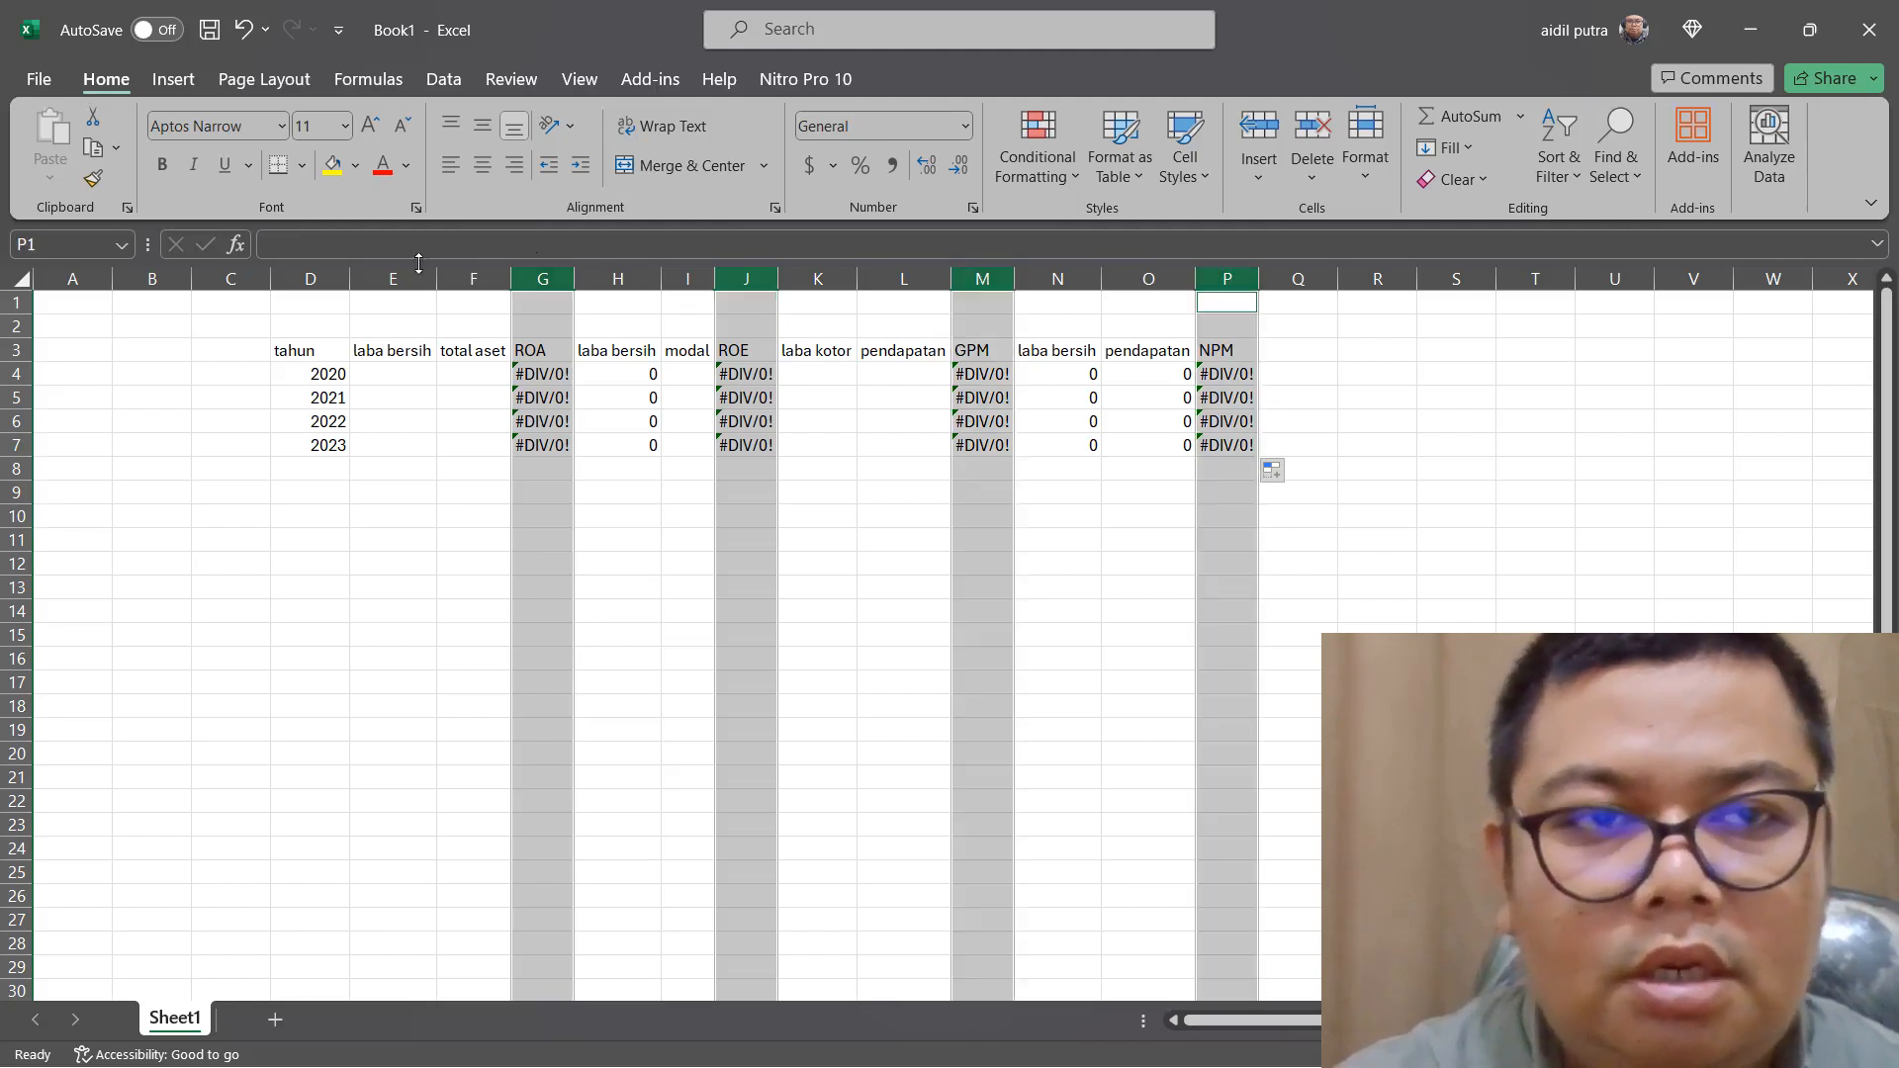
pyautogui.click(335, 178)
pyautogui.click(989, 565)
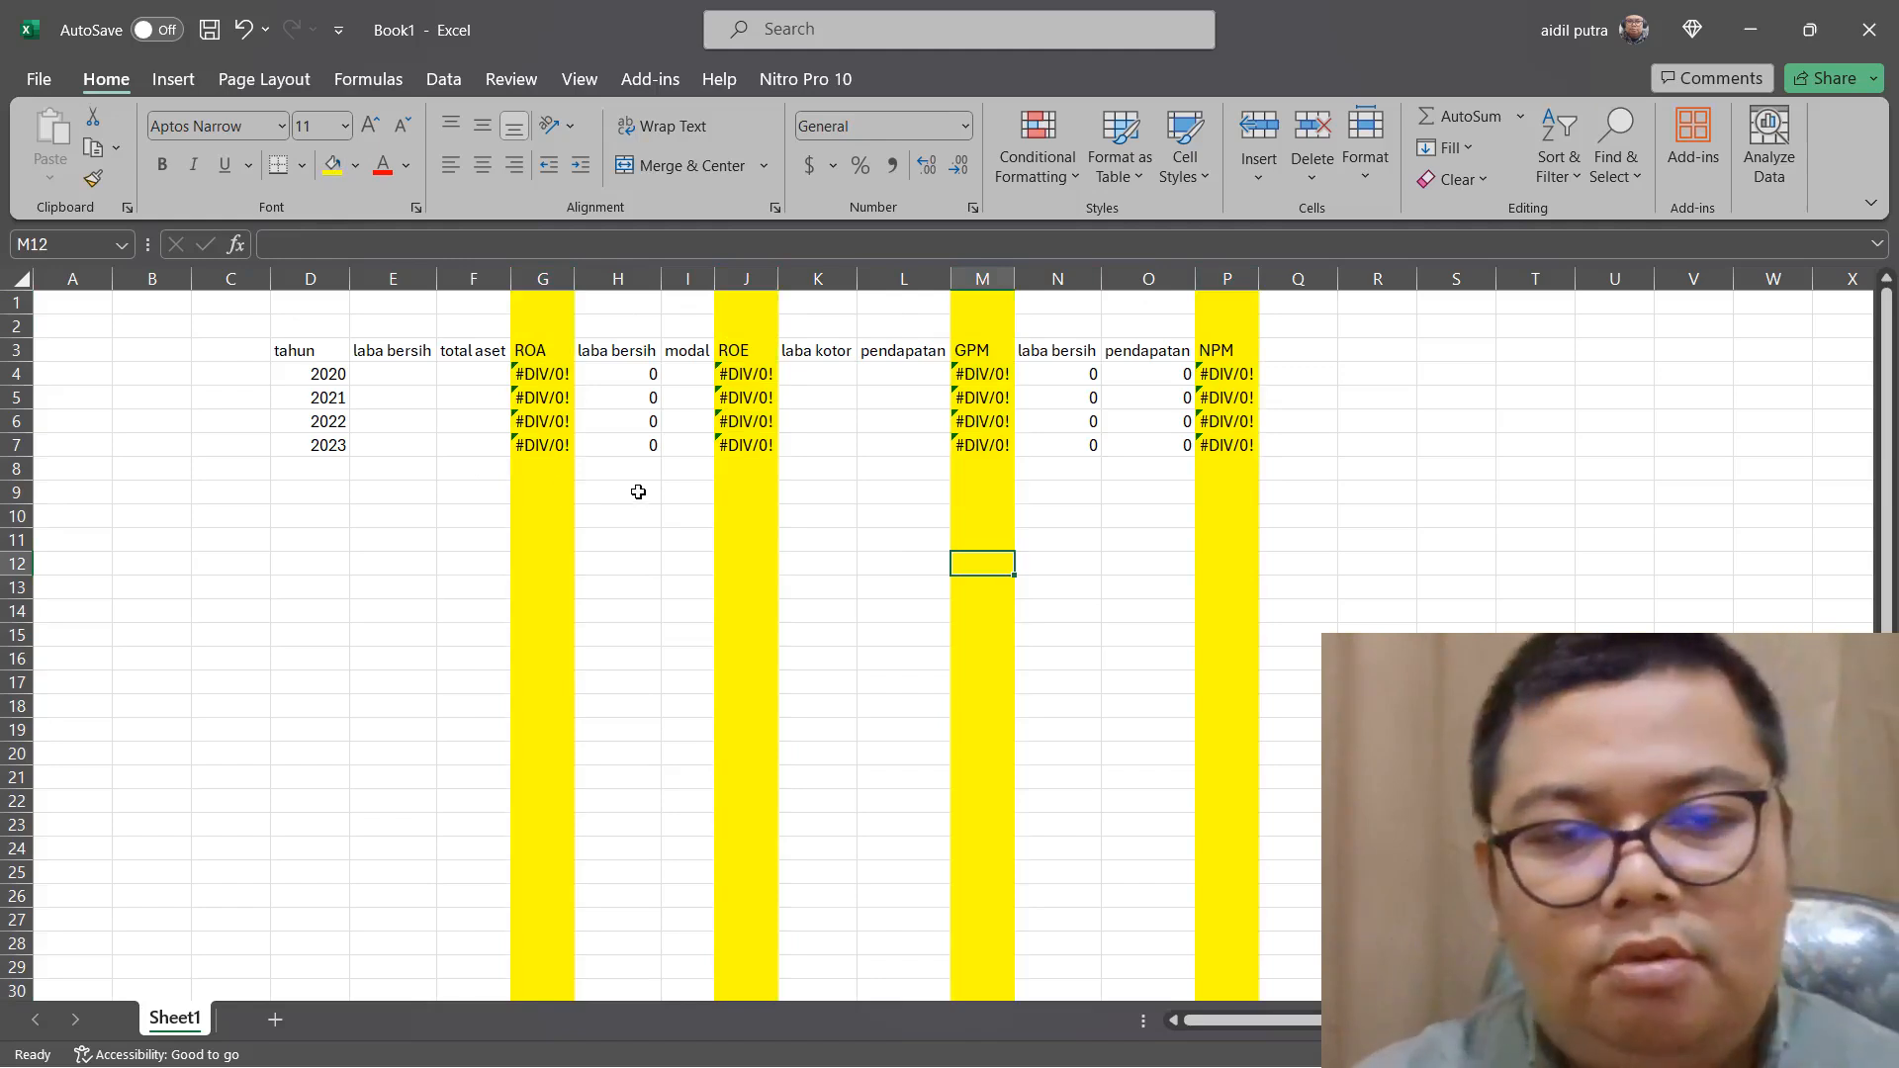
pyautogui.keyDown('ctrl'); pyautogui.scroll(1, 637, 492); pyautogui.keyUp('ctrl')
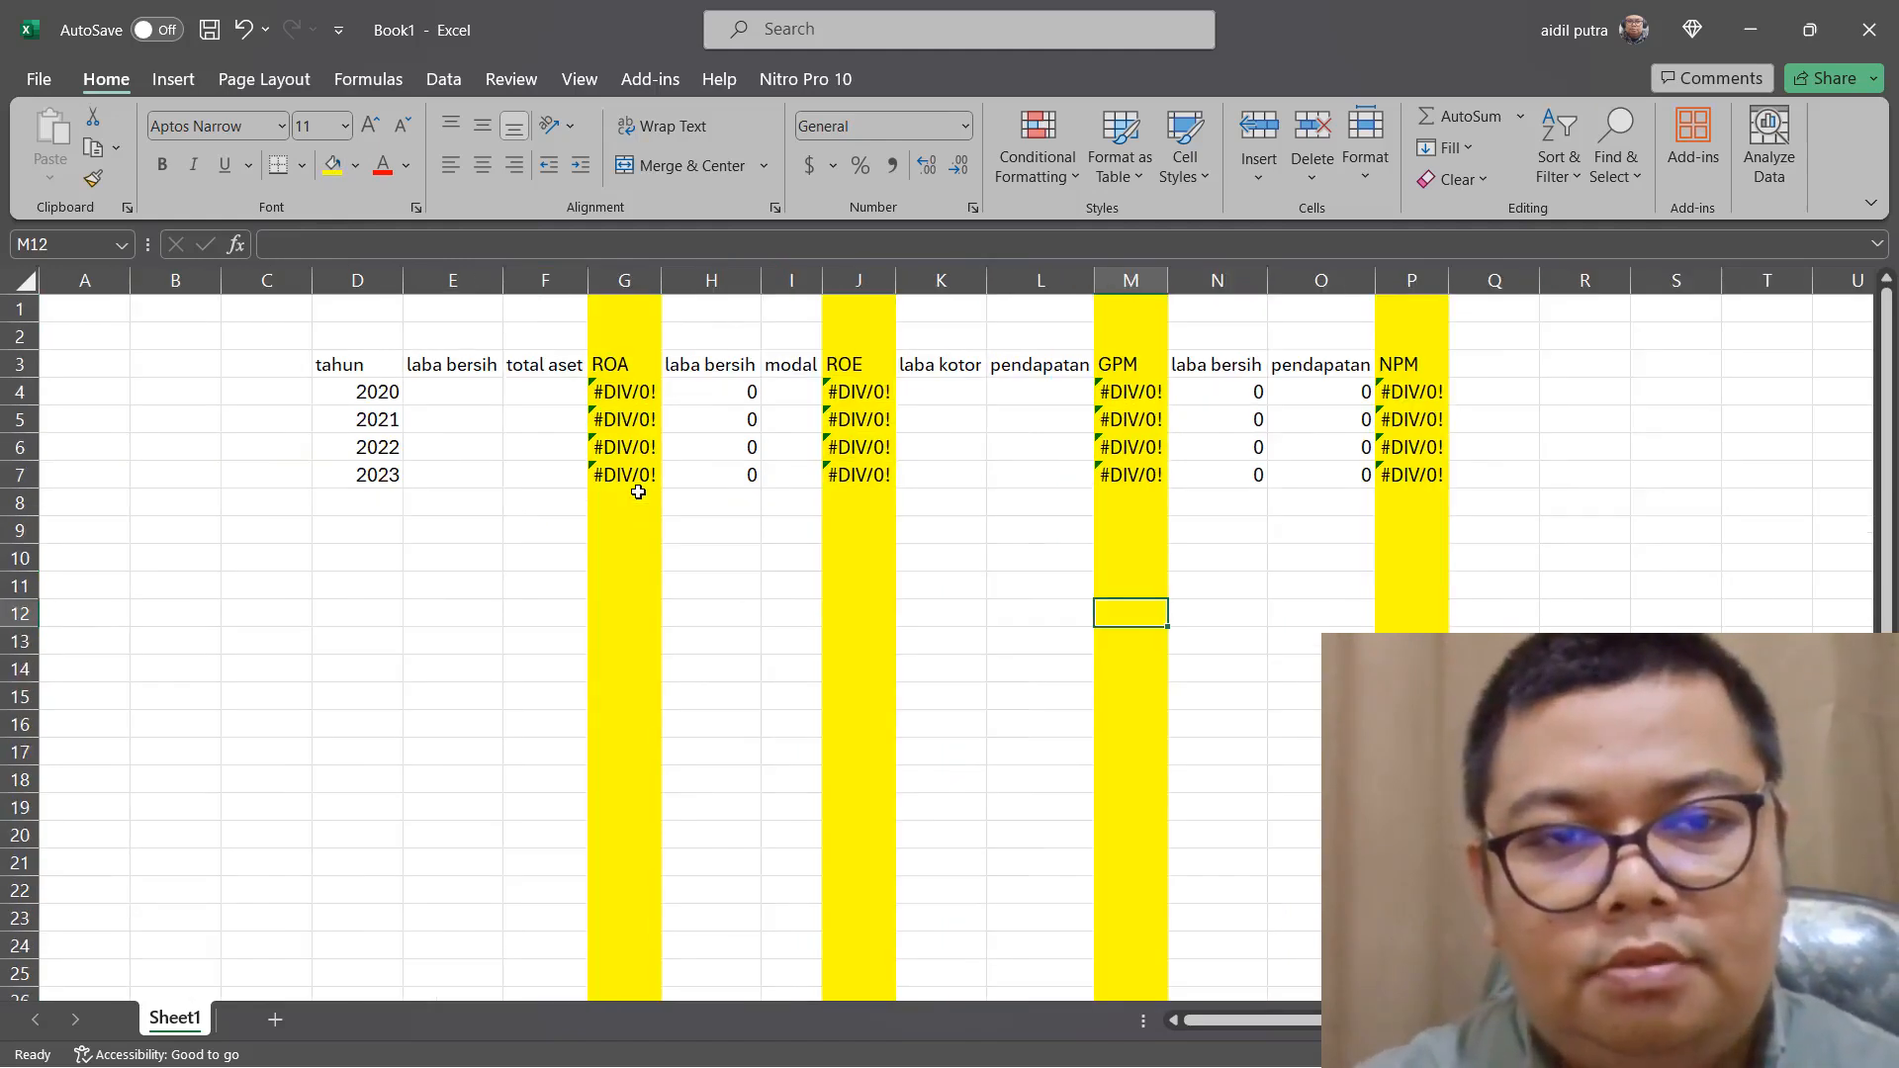
# Switch to Edge and go to the financial statements' table of contents on page 345 of ASSA_Annual Report_2021.pdf
pyautogui.click(435, 395)
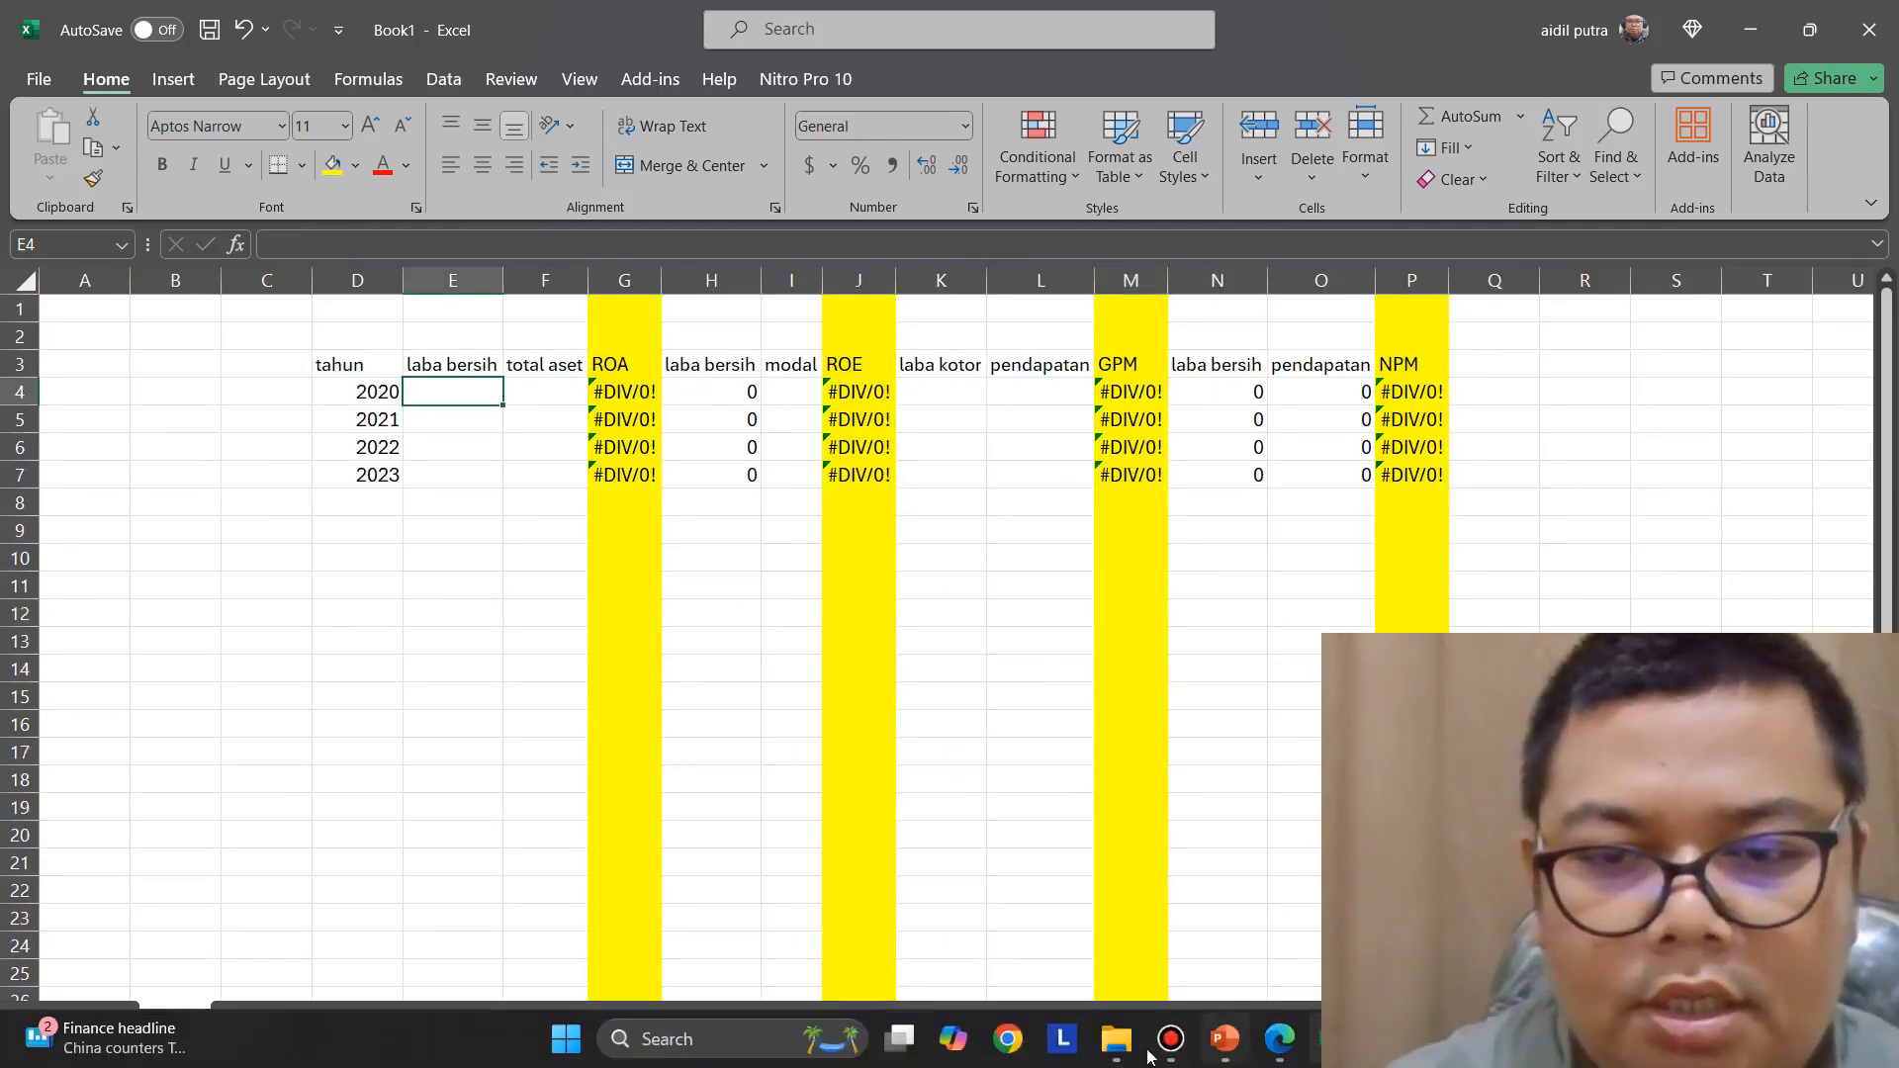
pyautogui.click(1284, 1038)
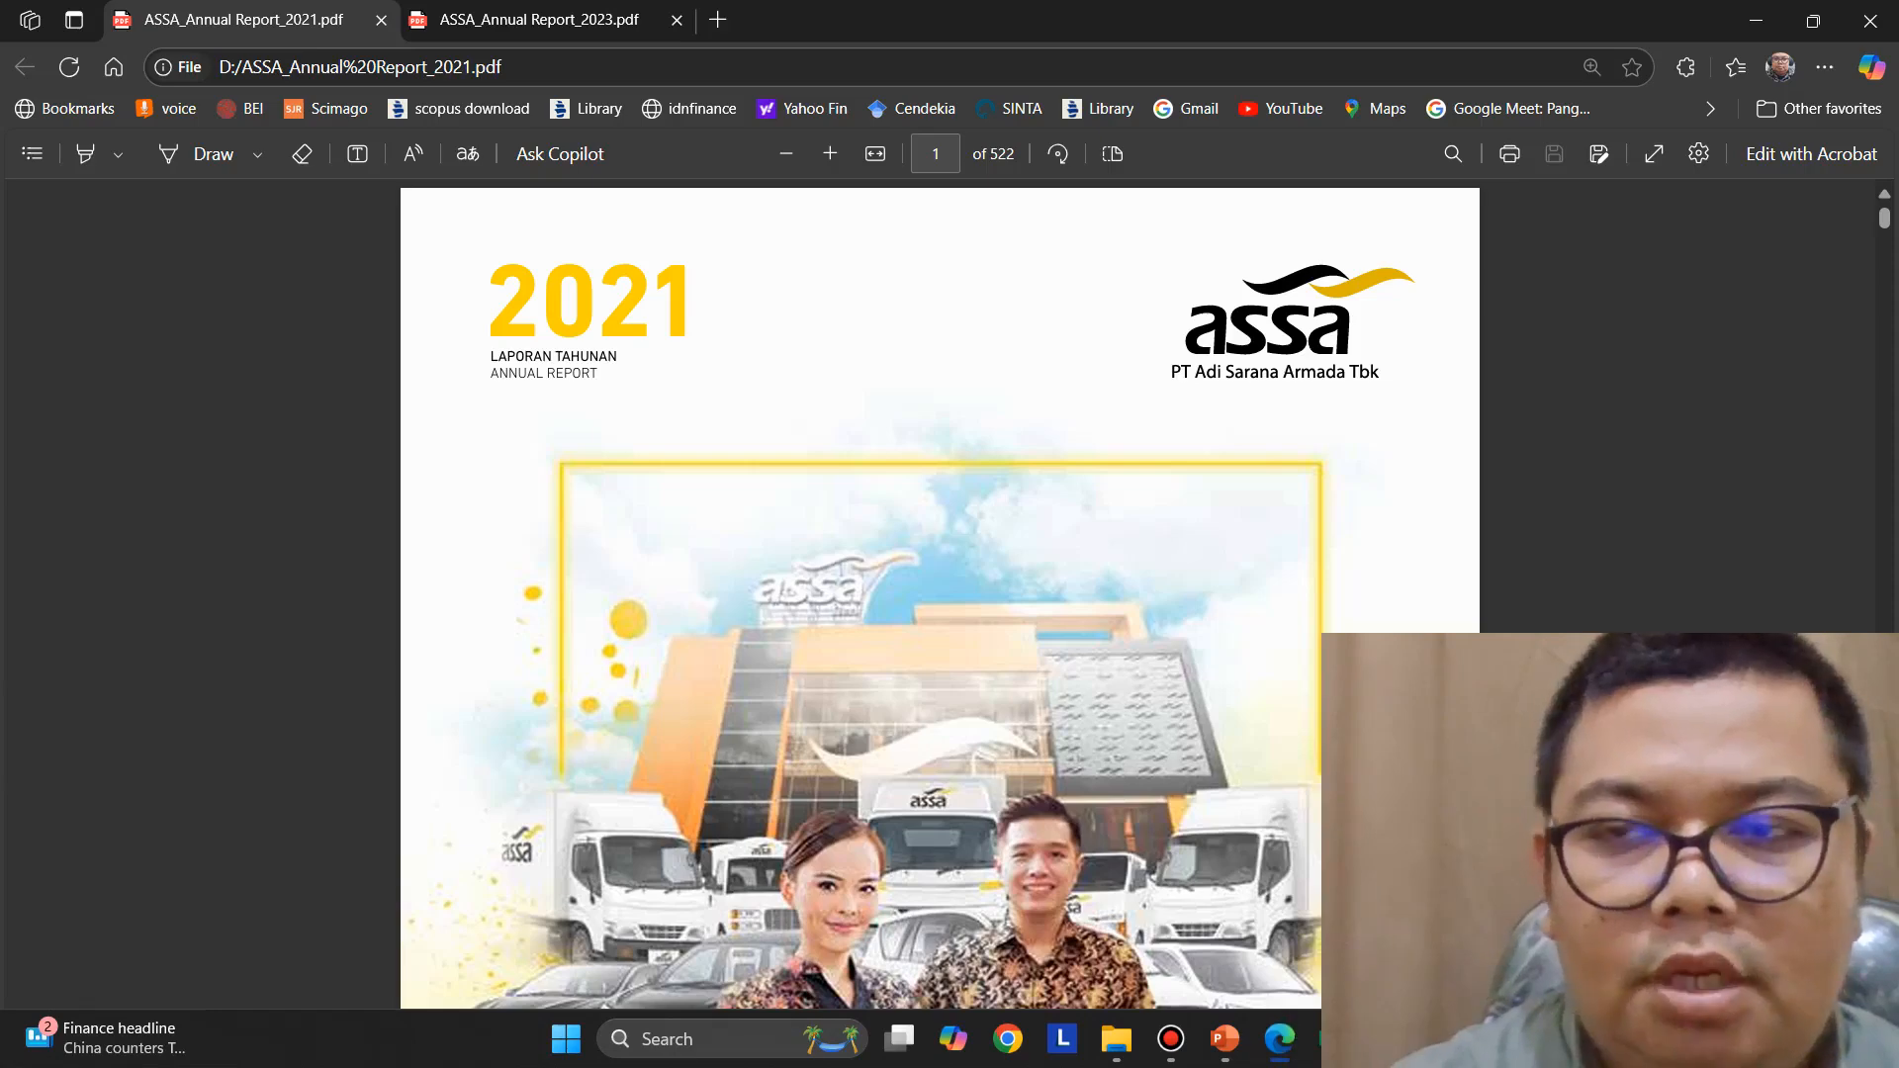
pyautogui.moveTo(1887, 227); pyautogui.dragTo(1893, 810)
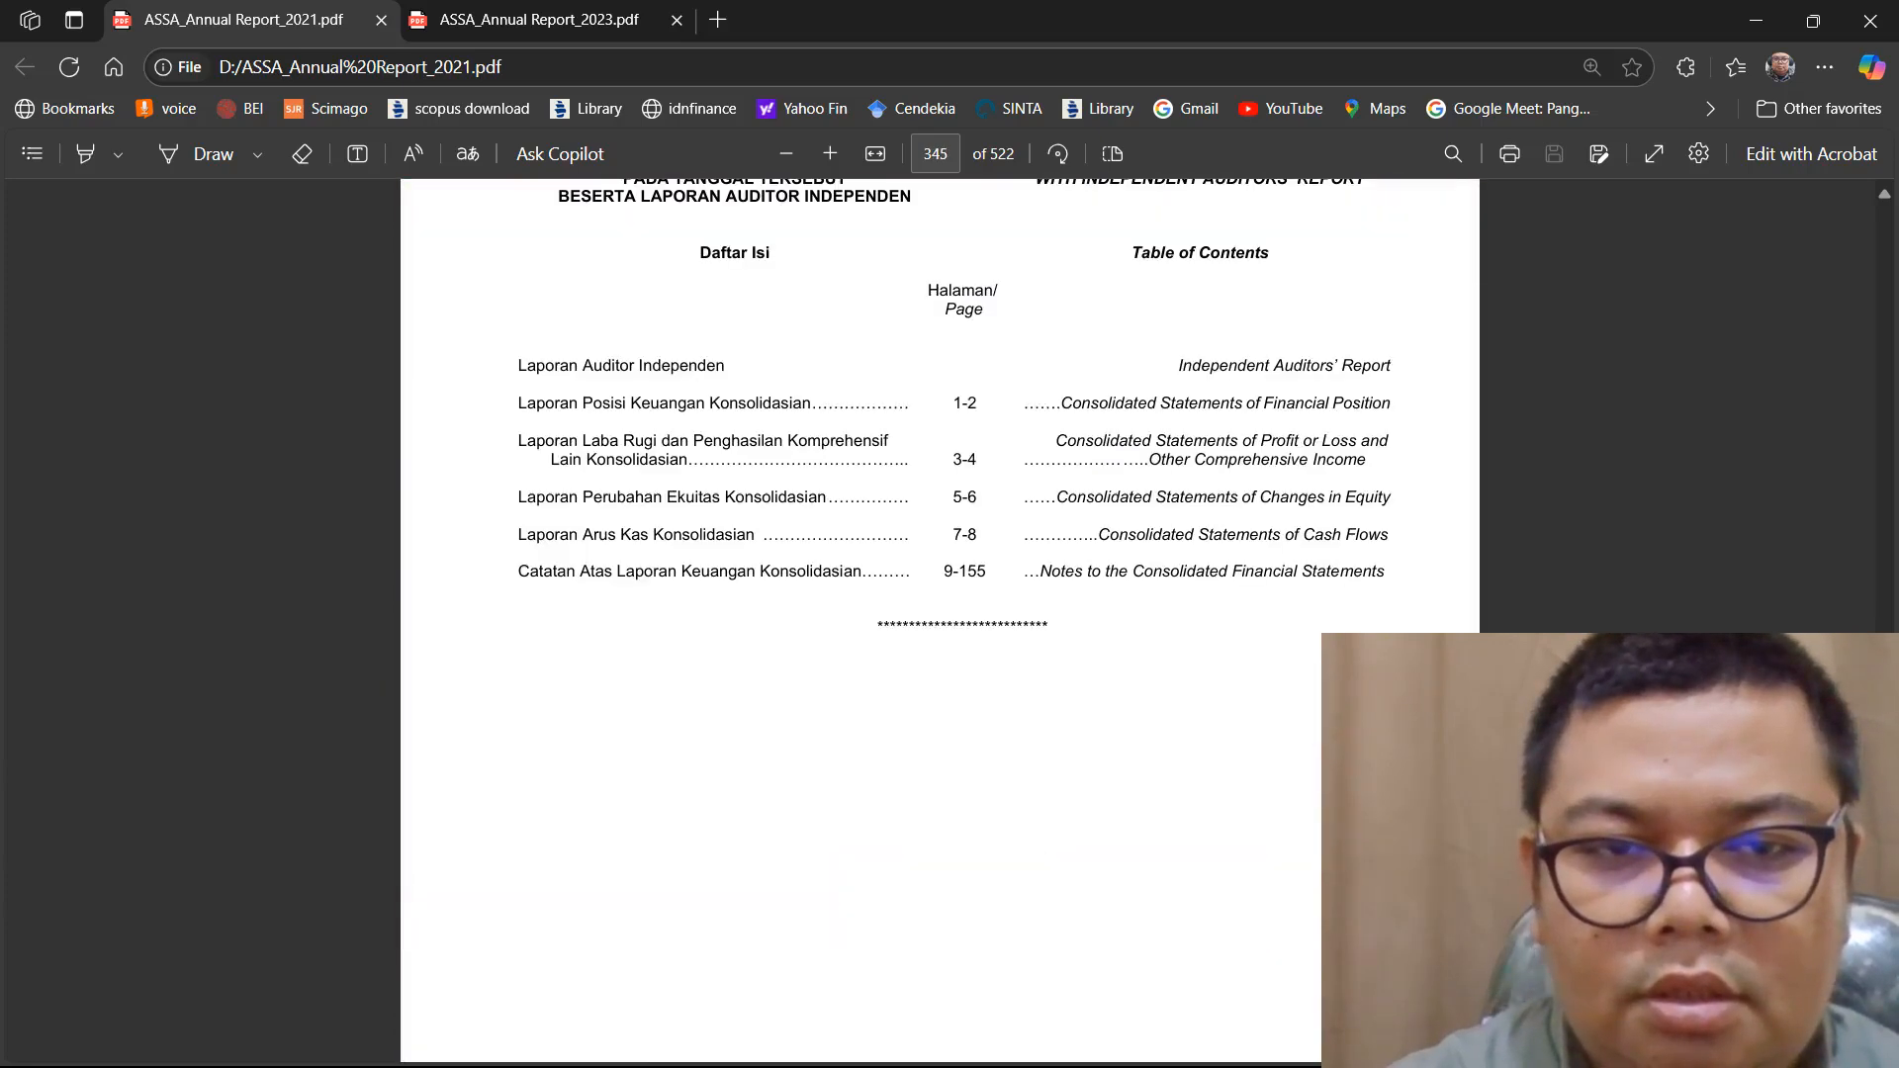
# Find the consolidated statement of profit or loss on page 329 of ASSA_Annual Report_2023.pdf
pyautogui.click(525, 27)
pyautogui.moveTo(1883, 225); pyautogui.dragTo(1884, 759)
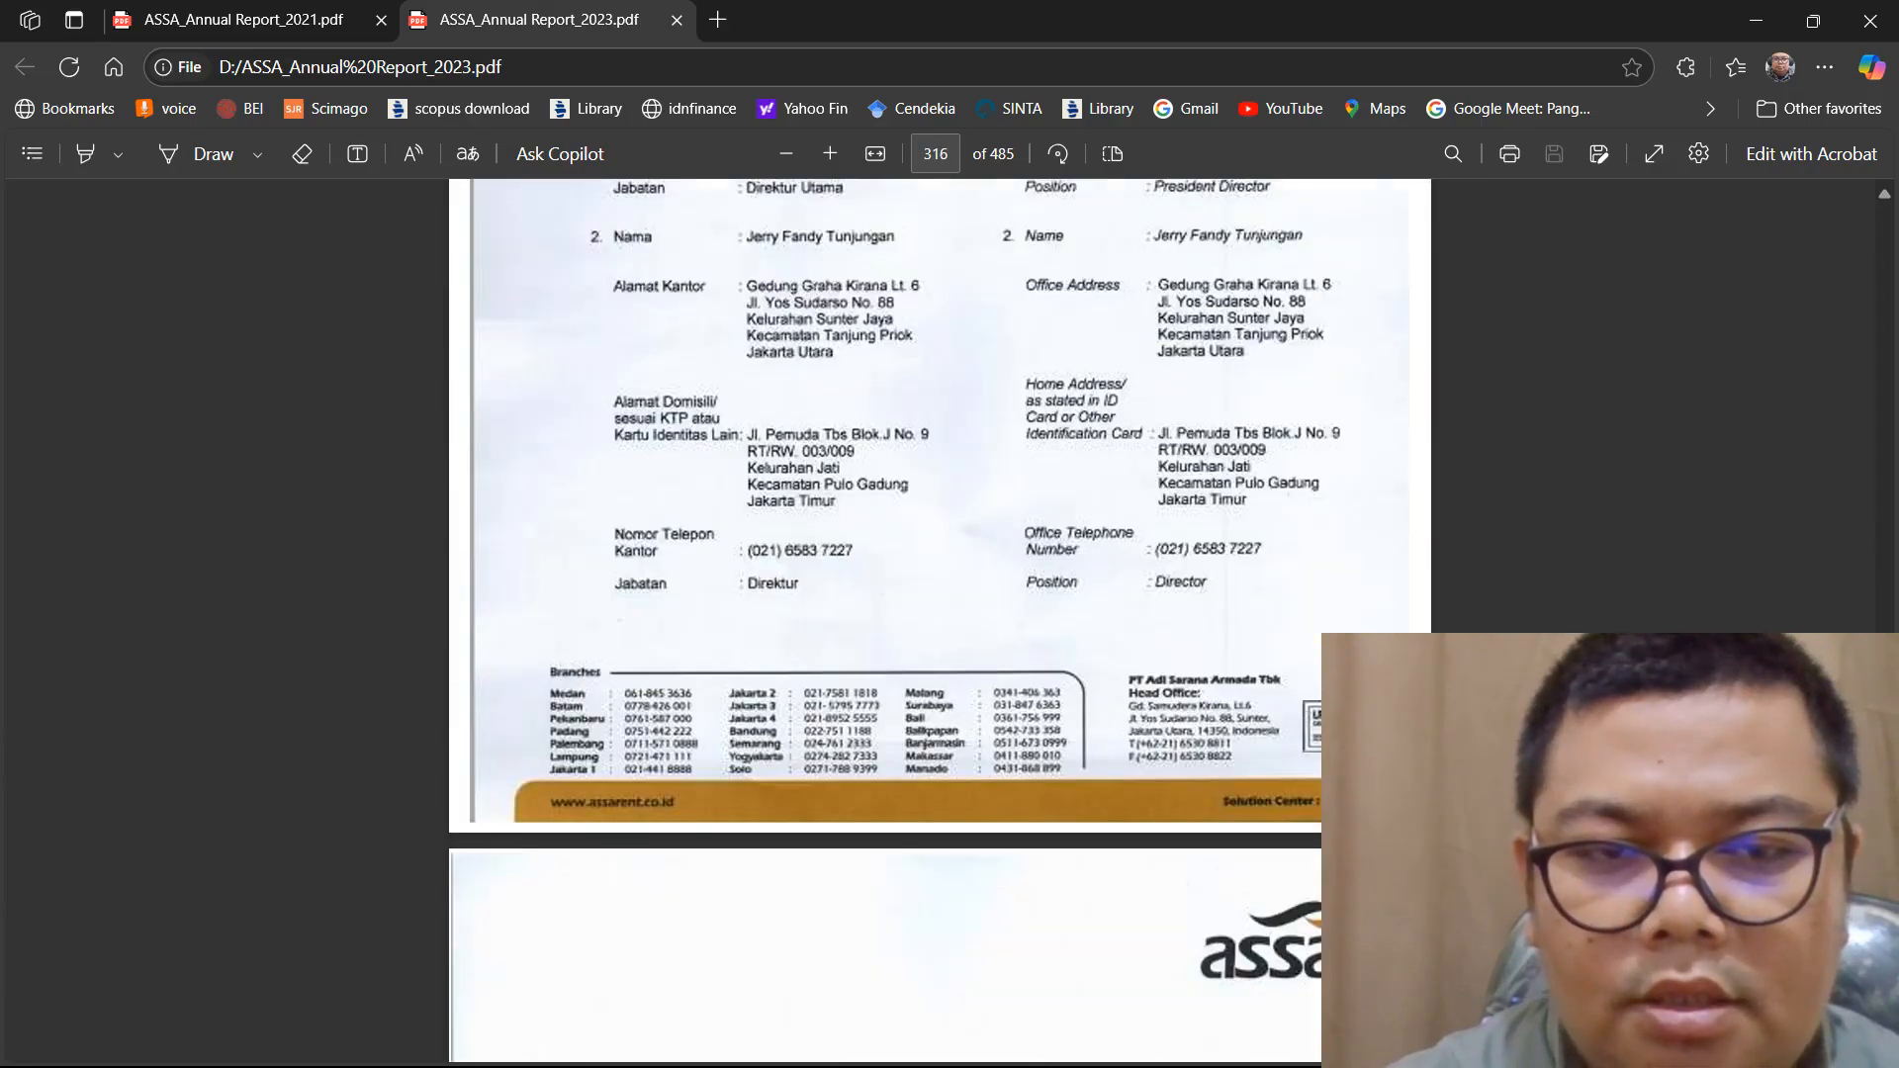
pyautogui.scroll(-20, 743, 366)
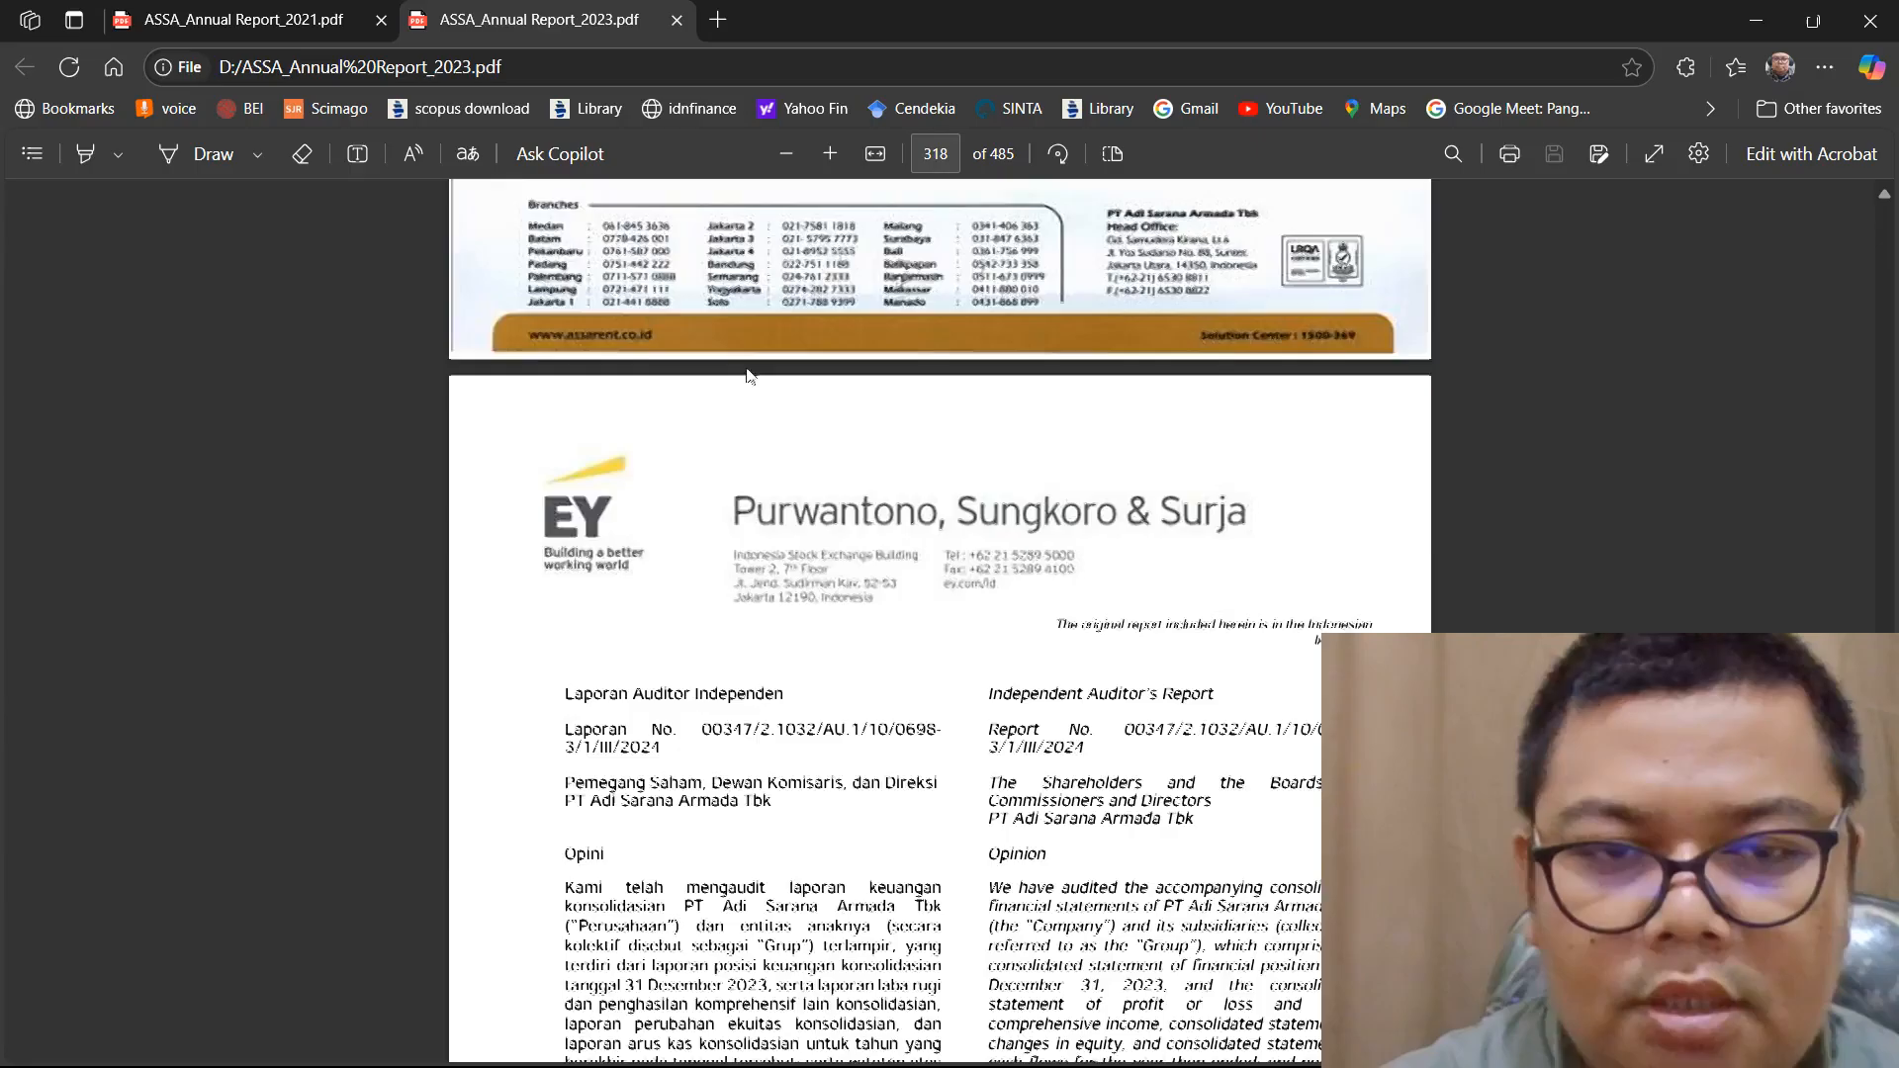
pyautogui.scroll(-20, 744, 373)
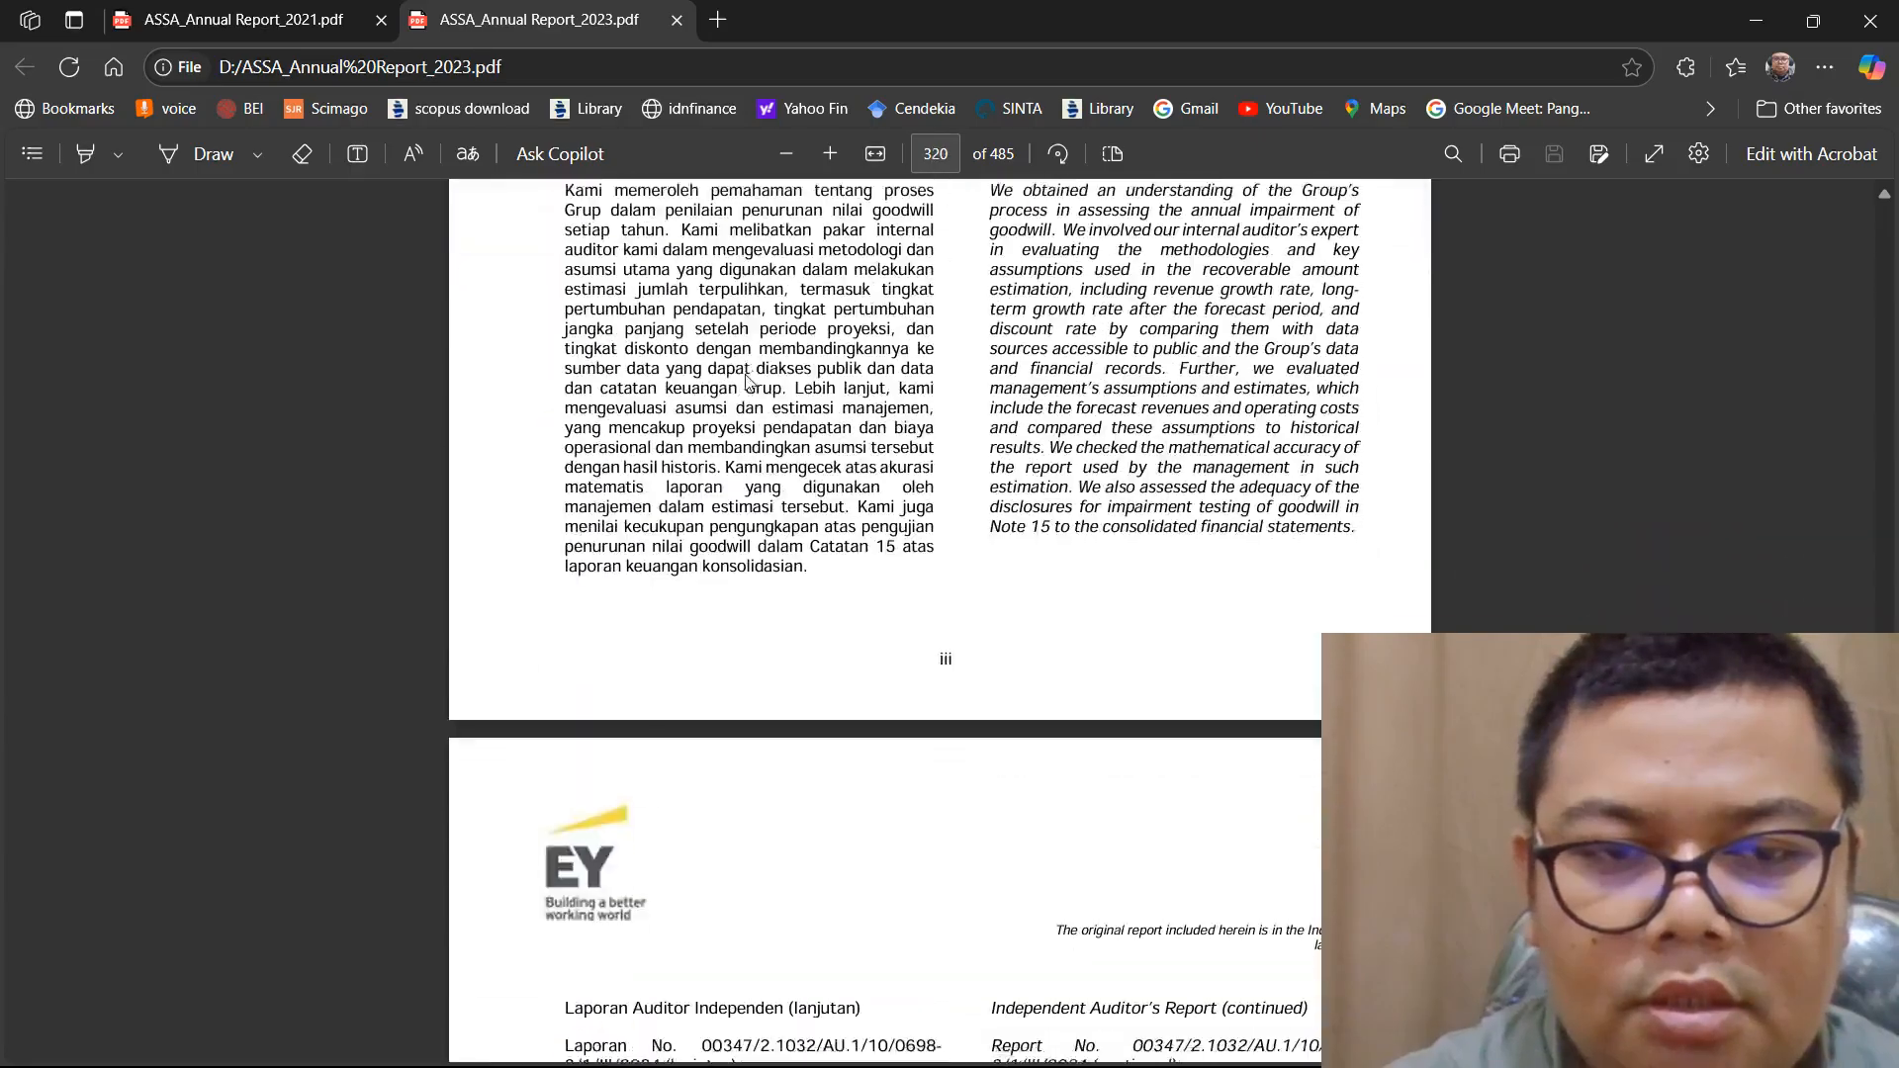
pyautogui.scroll(-5, 752, 376)
pyautogui.moveTo(1305, 1063)
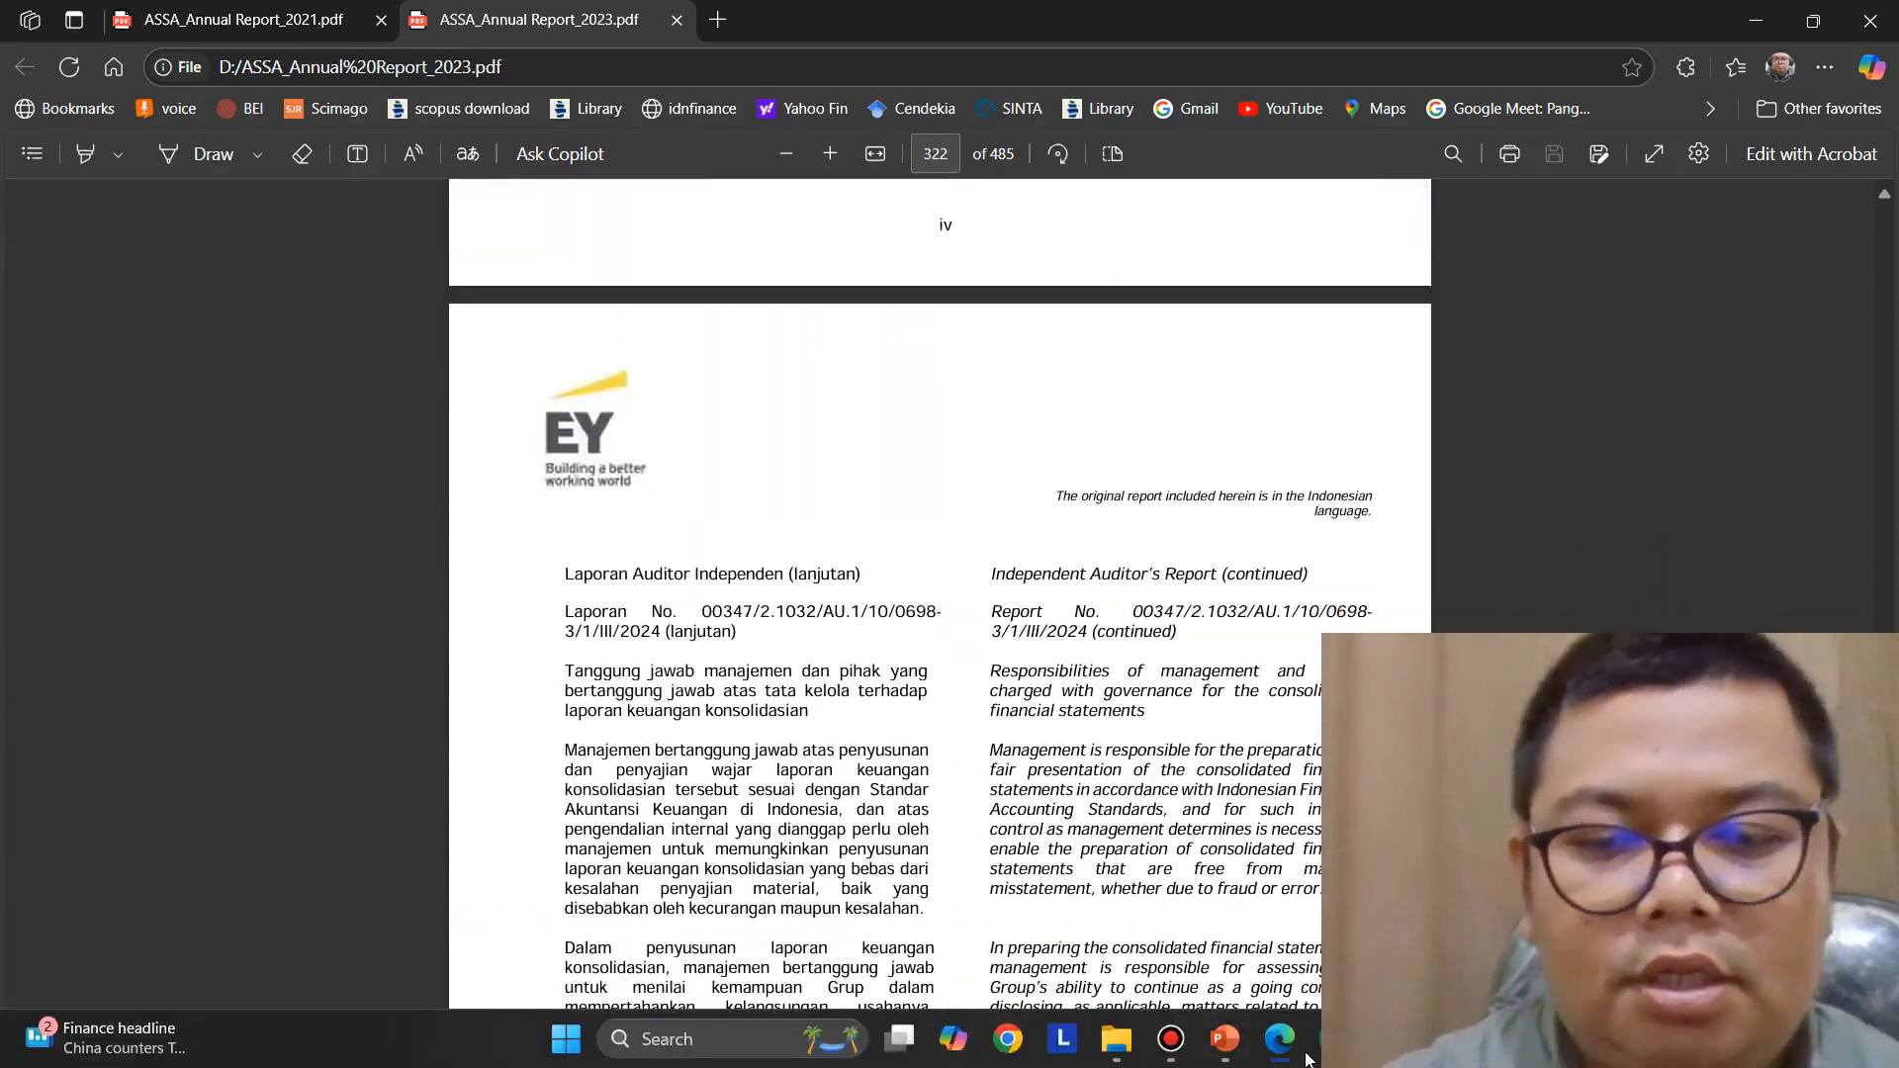
pyautogui.moveTo(1108, 1056)
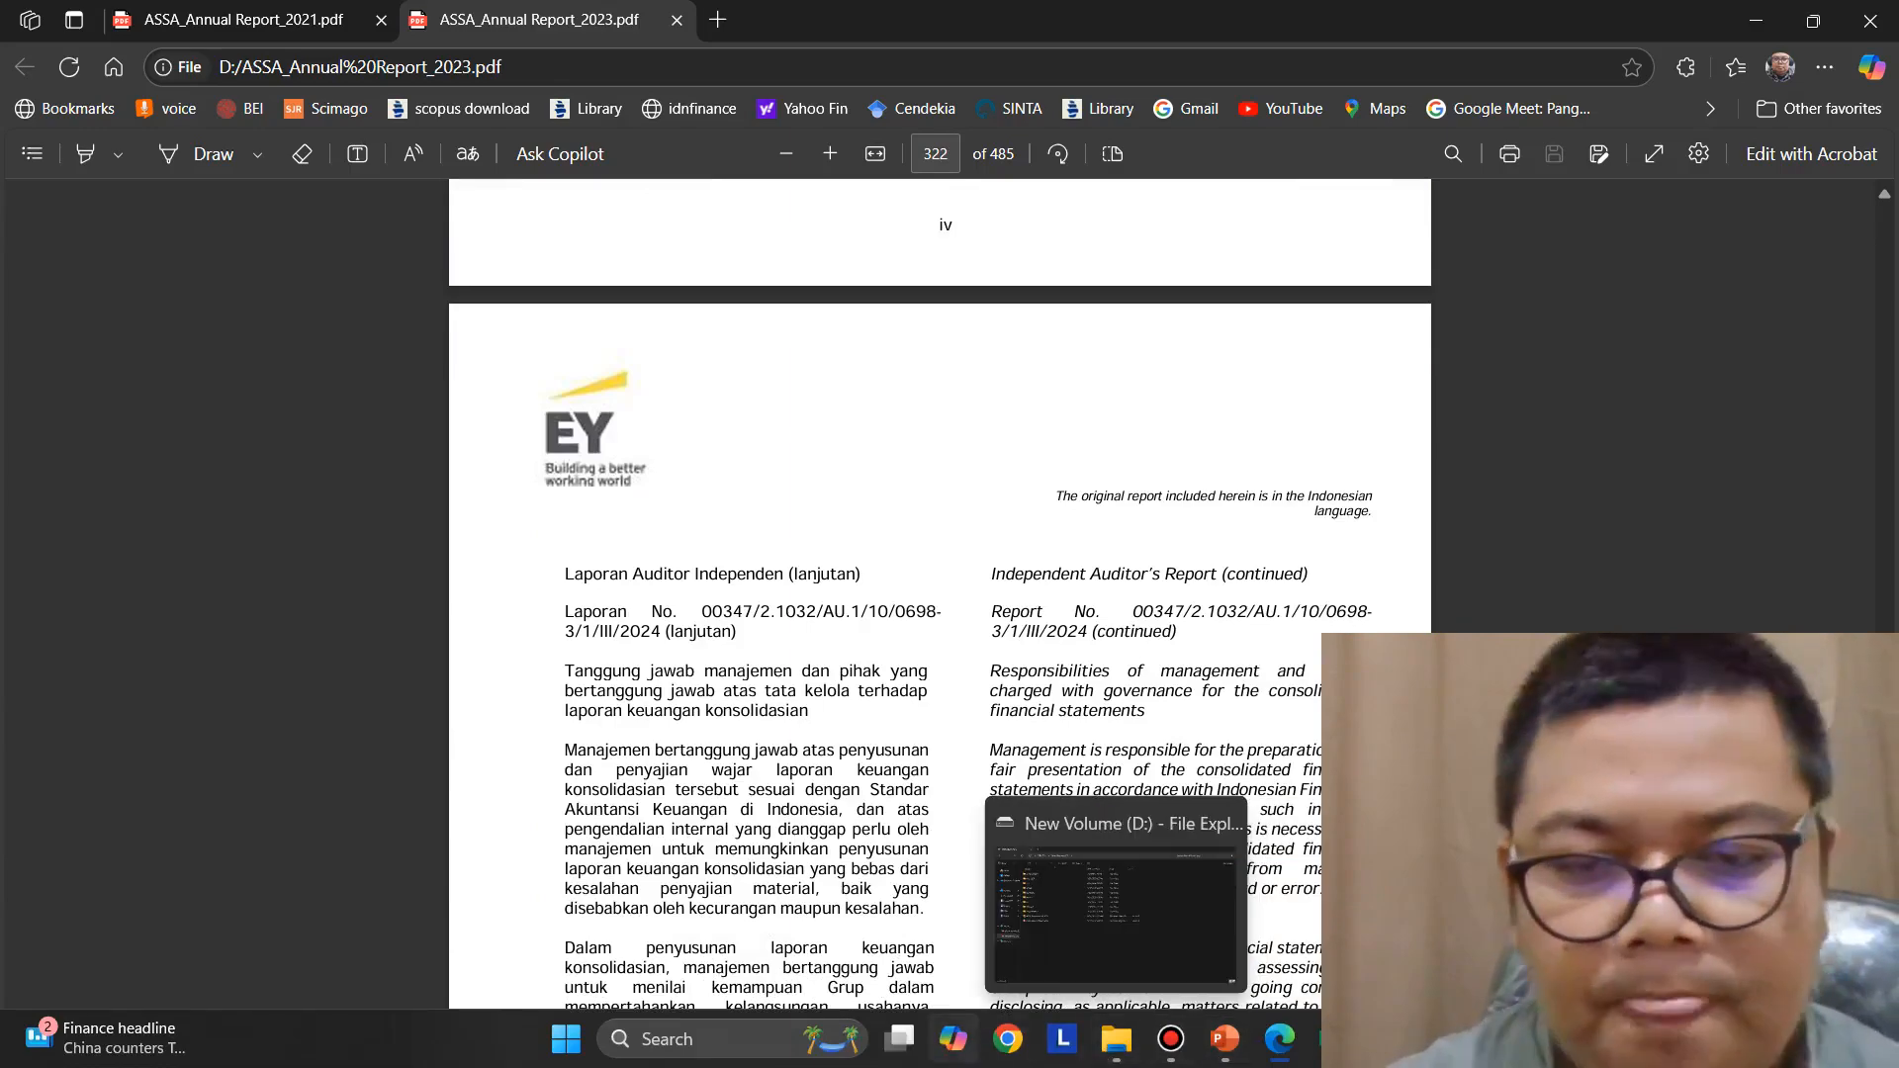
pyautogui.click(1275, 1051)
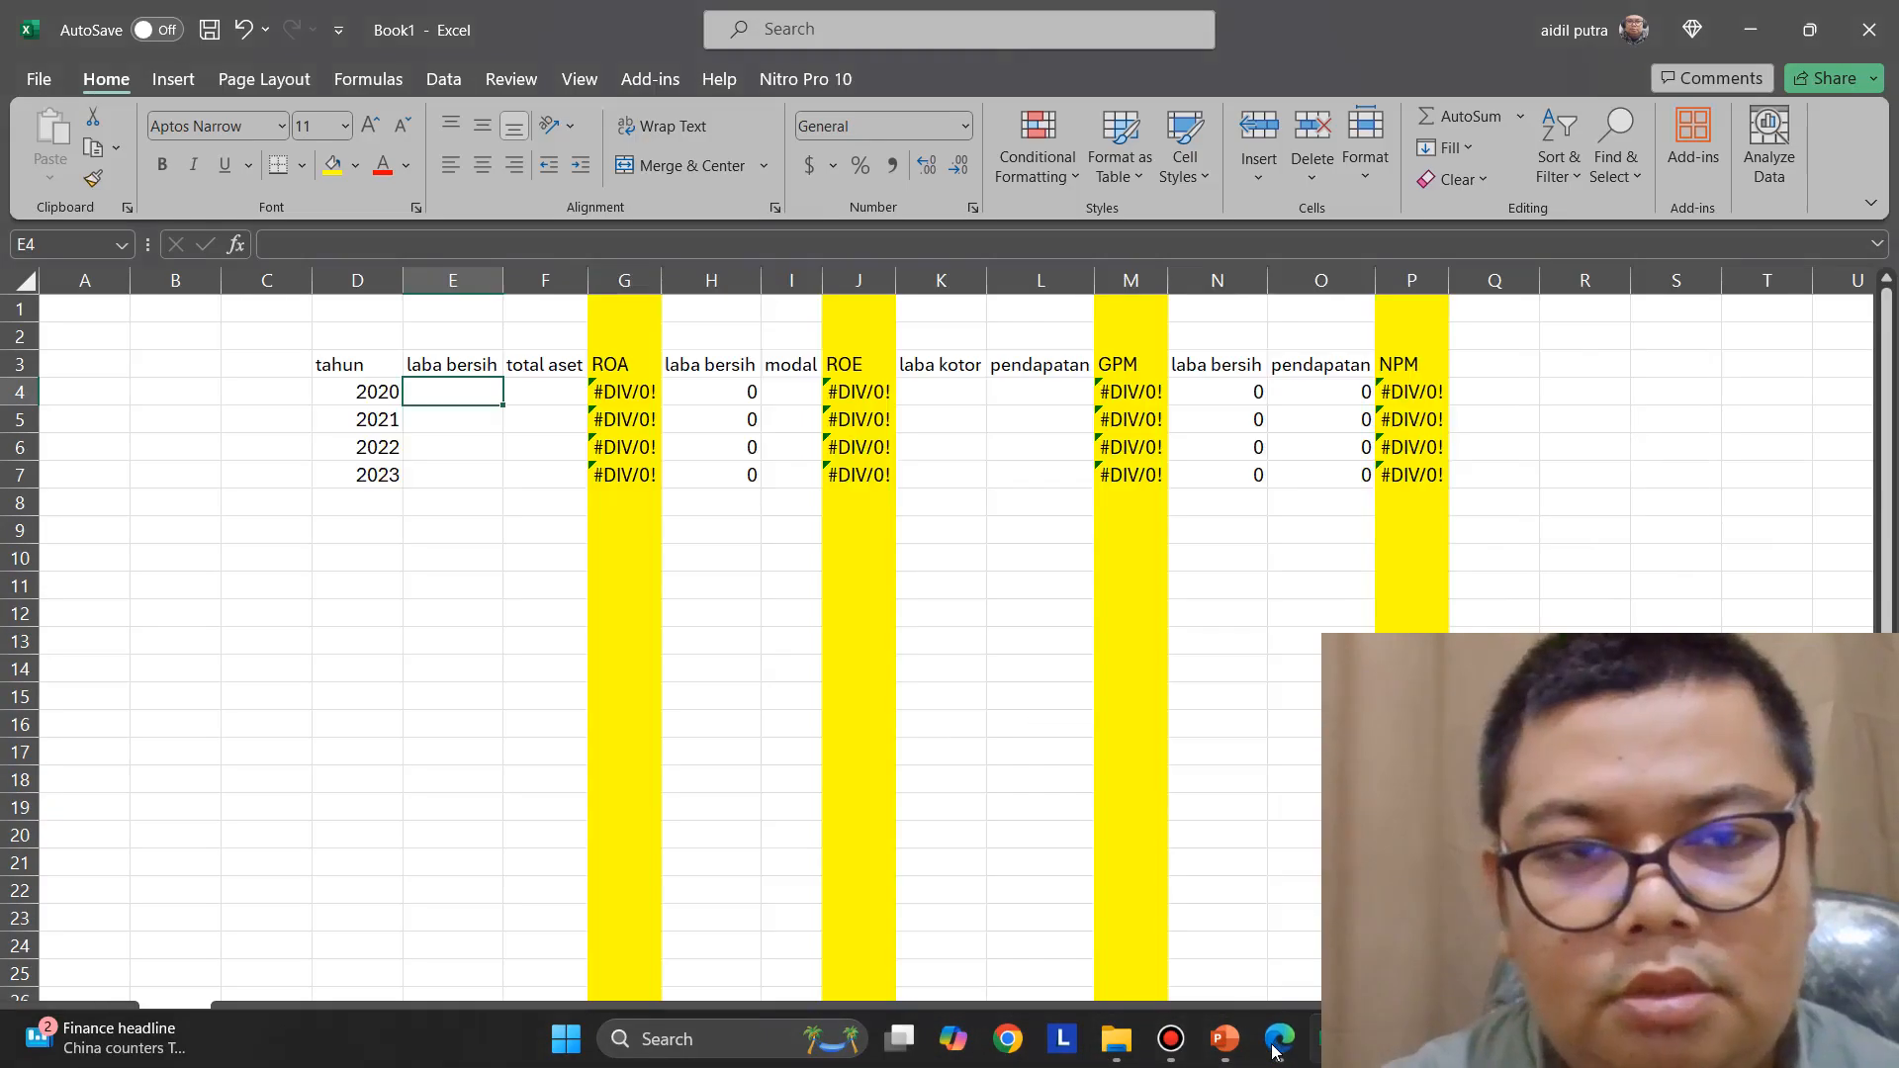
pyautogui.click(1275, 1051)
pyautogui.scroll(-10, 939, 594)
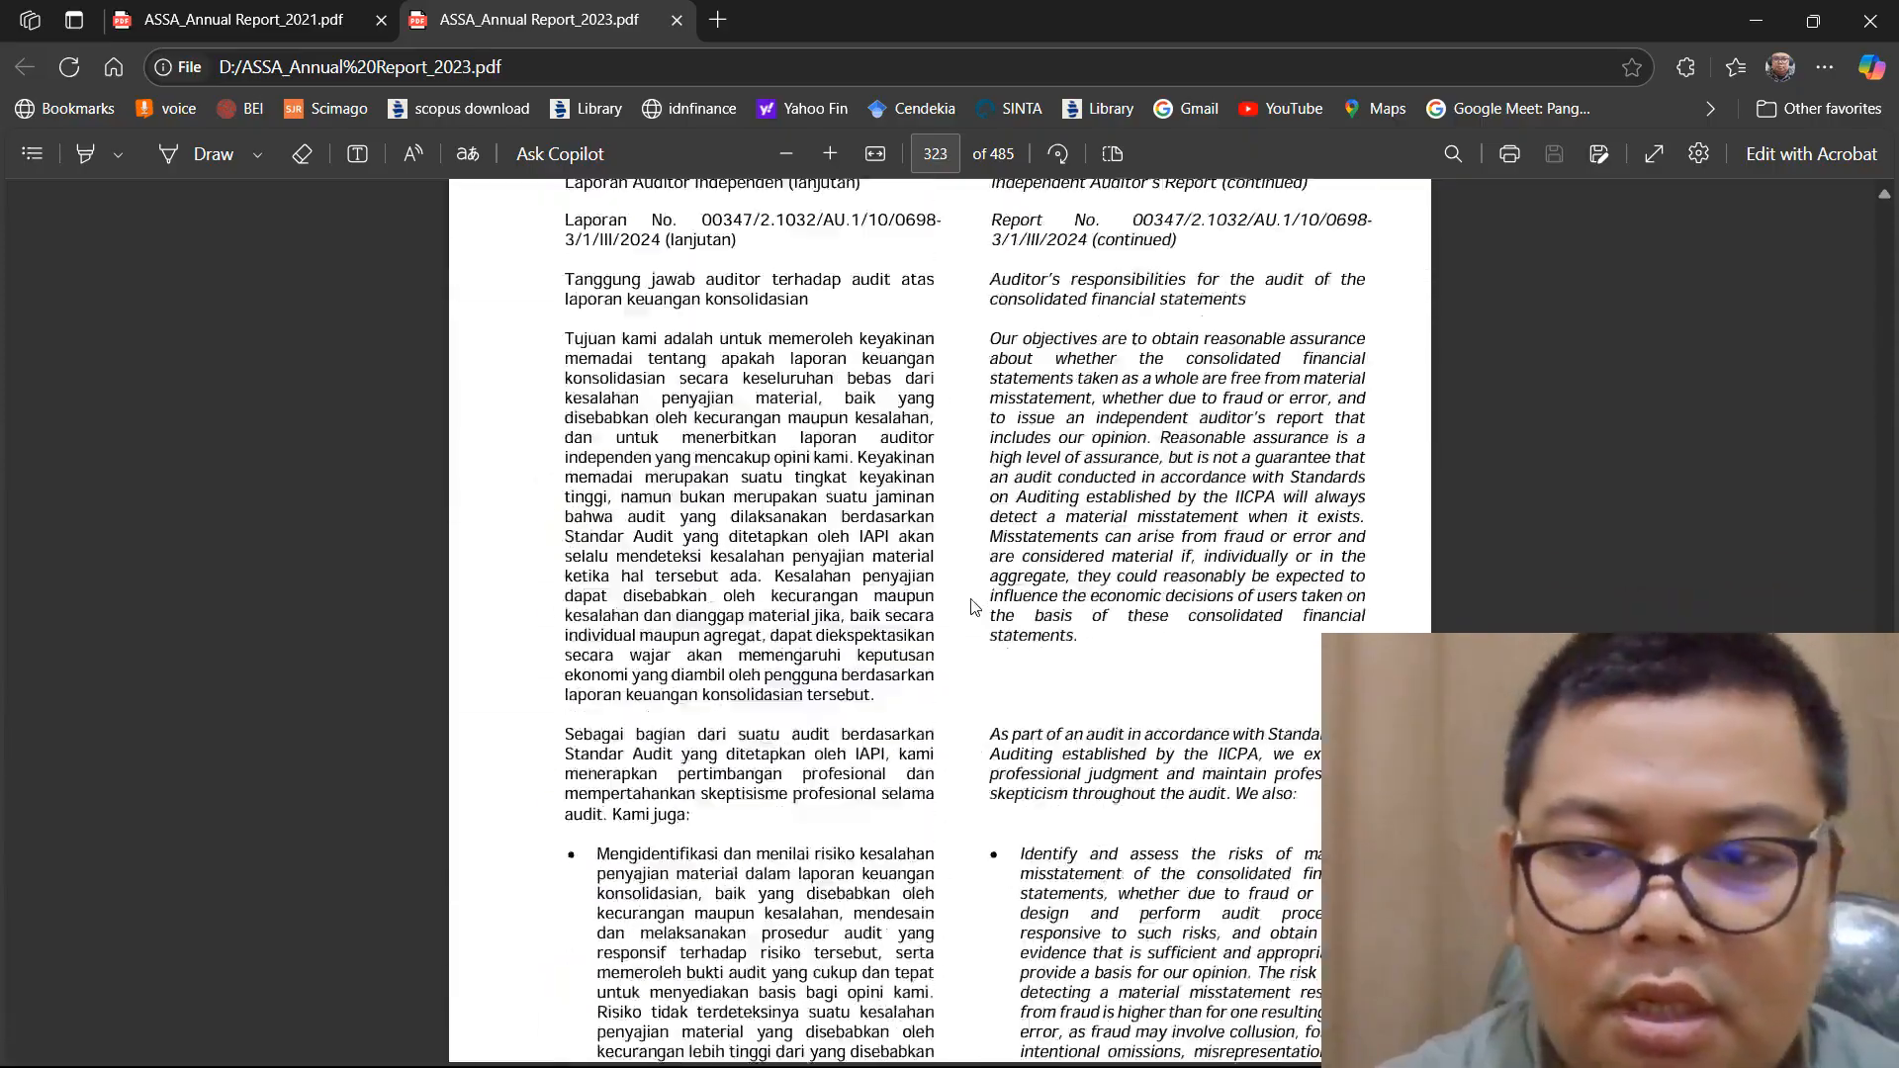
pyautogui.scroll(-15, 1237, 825)
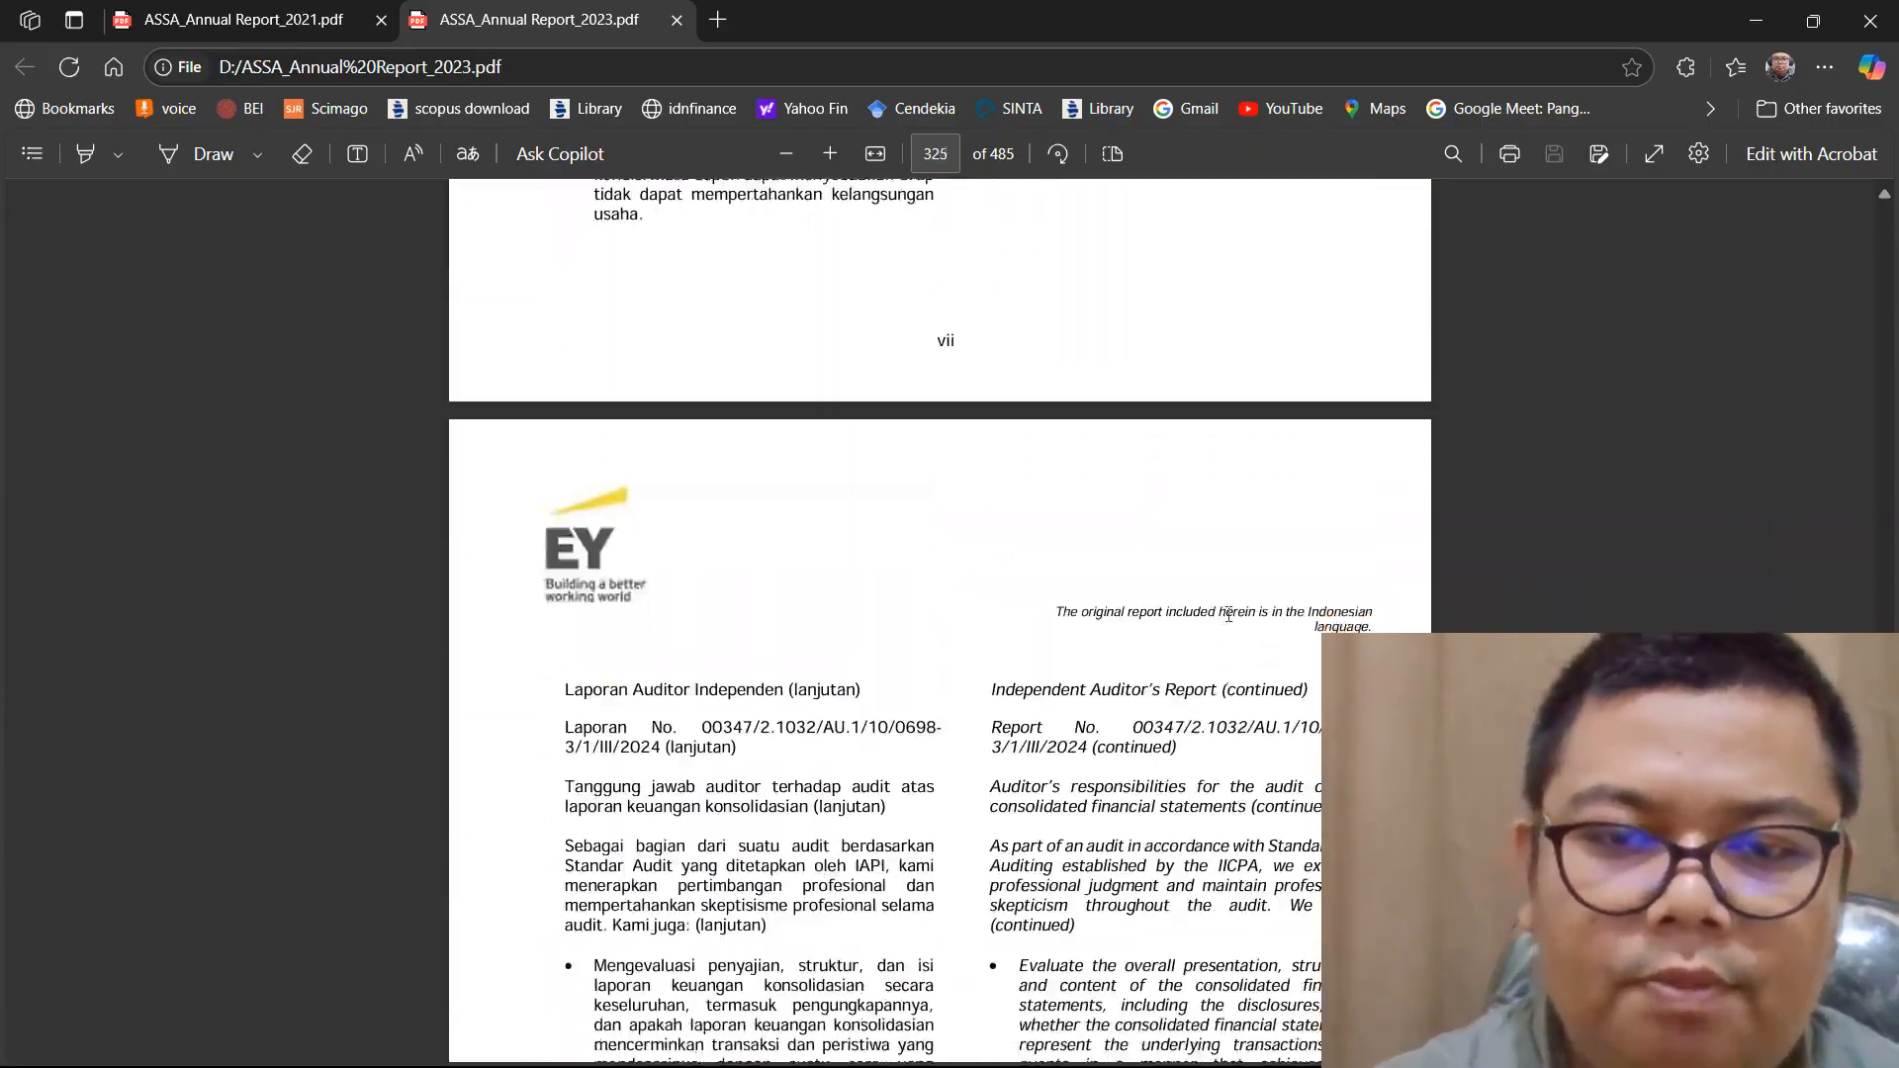
pyautogui.scroll(-20, 1237, 826)
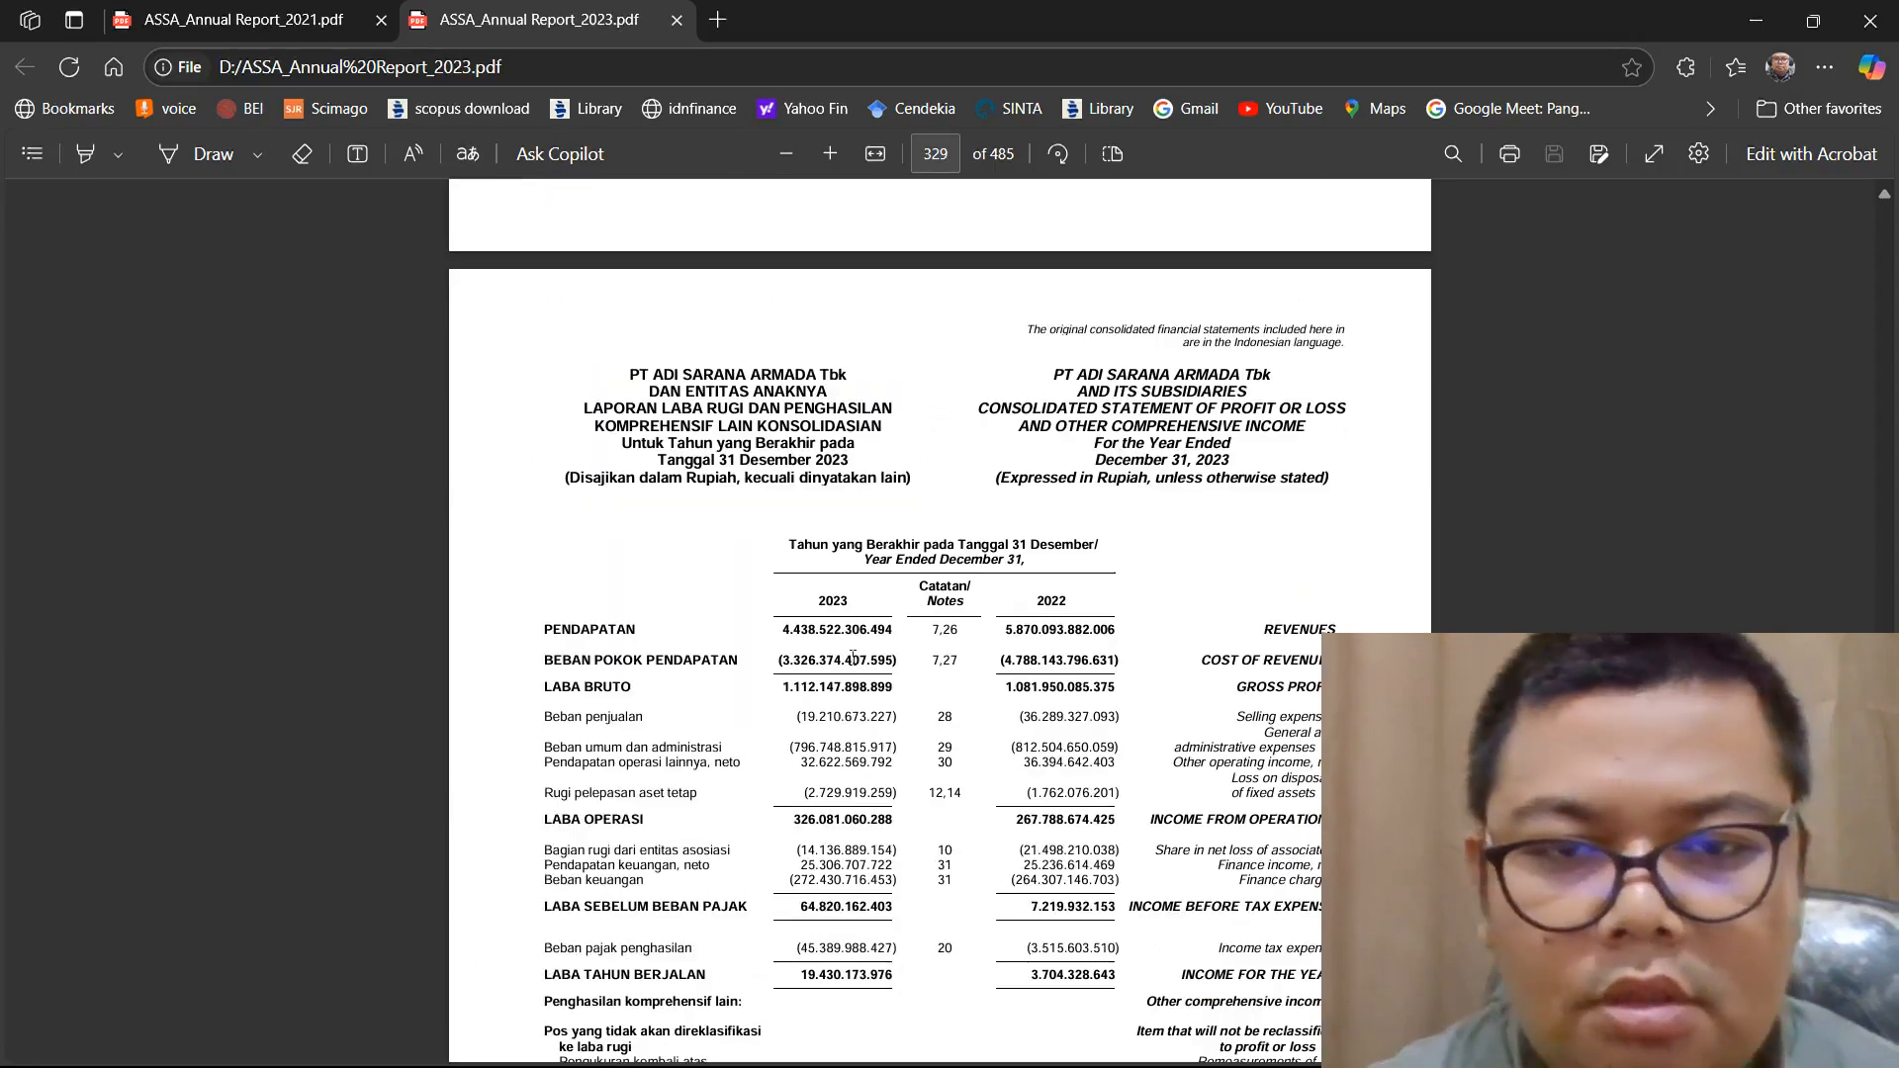
pyautogui.keyDown('ctrl'); pyautogui.scroll(2, 853, 658); pyautogui.keyUp('ctrl')
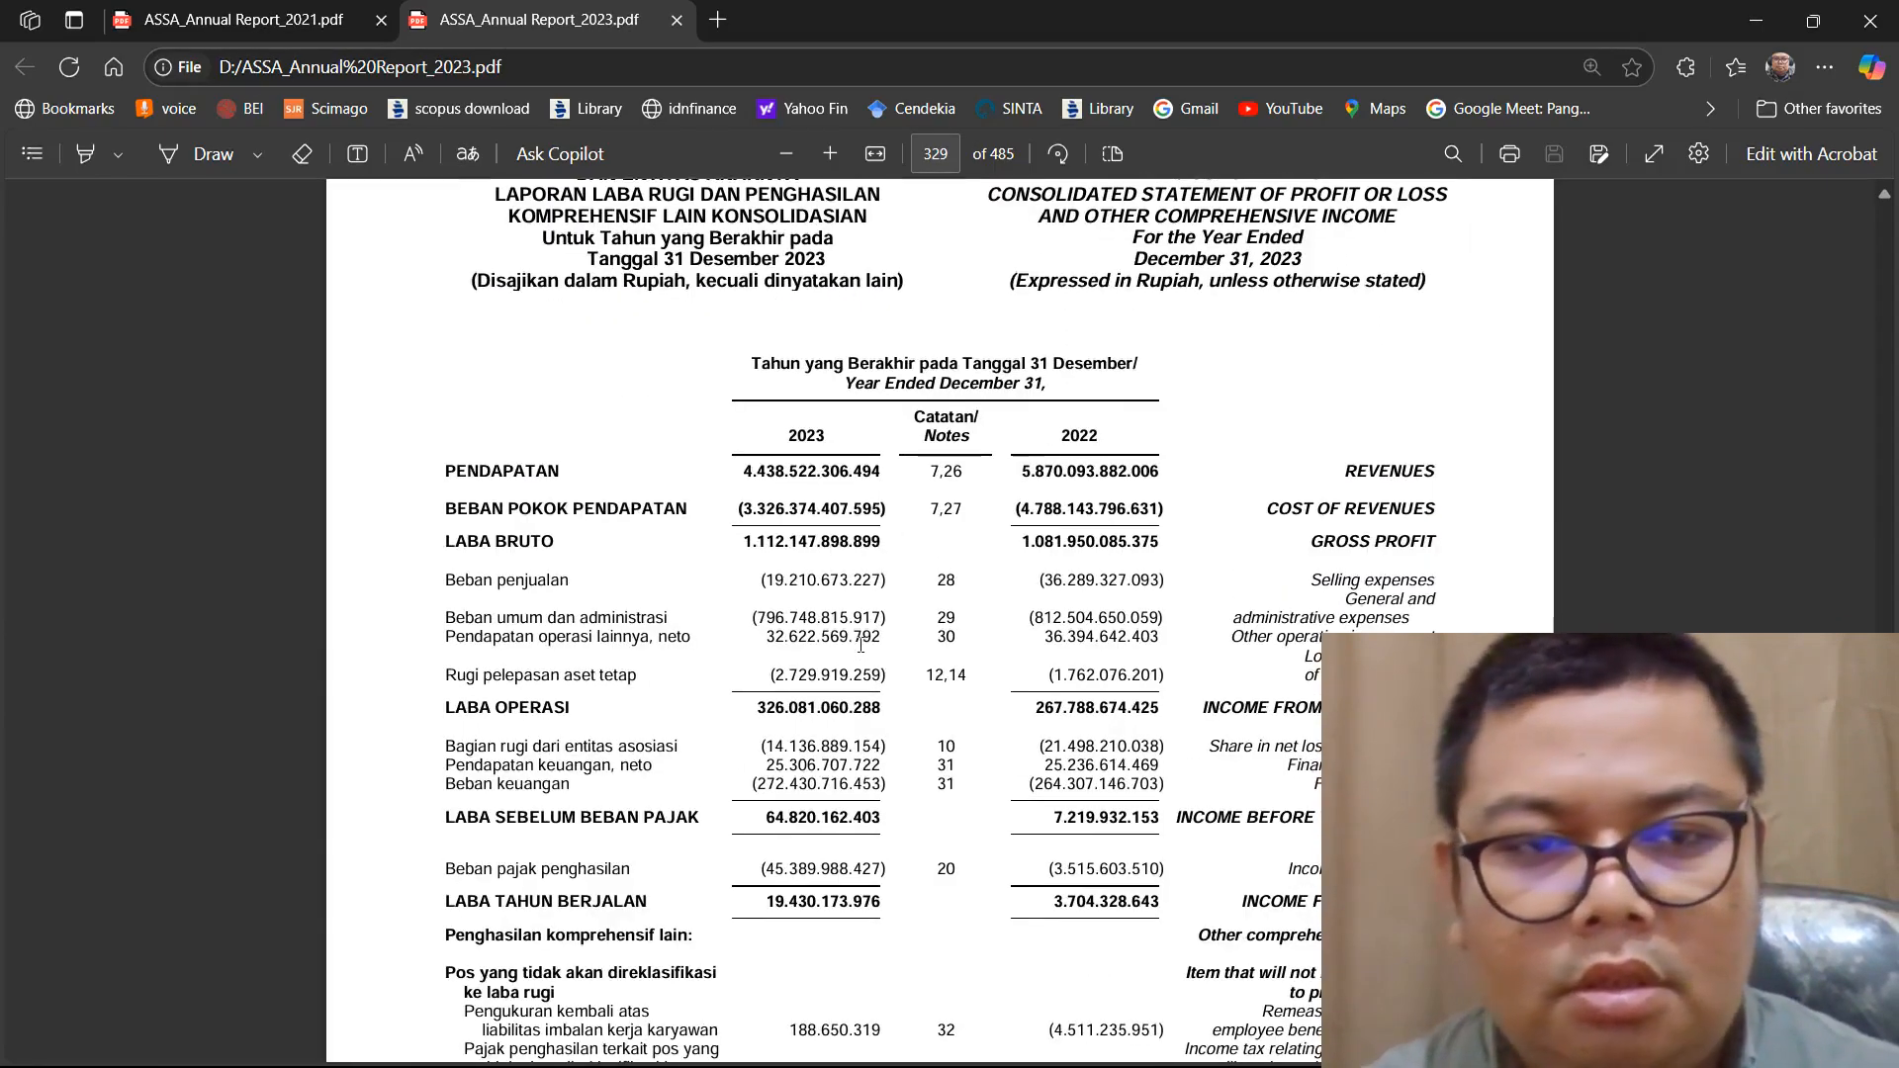
pyautogui.scroll(-4, 860, 645)
pyautogui.scroll(3, 808, 601)
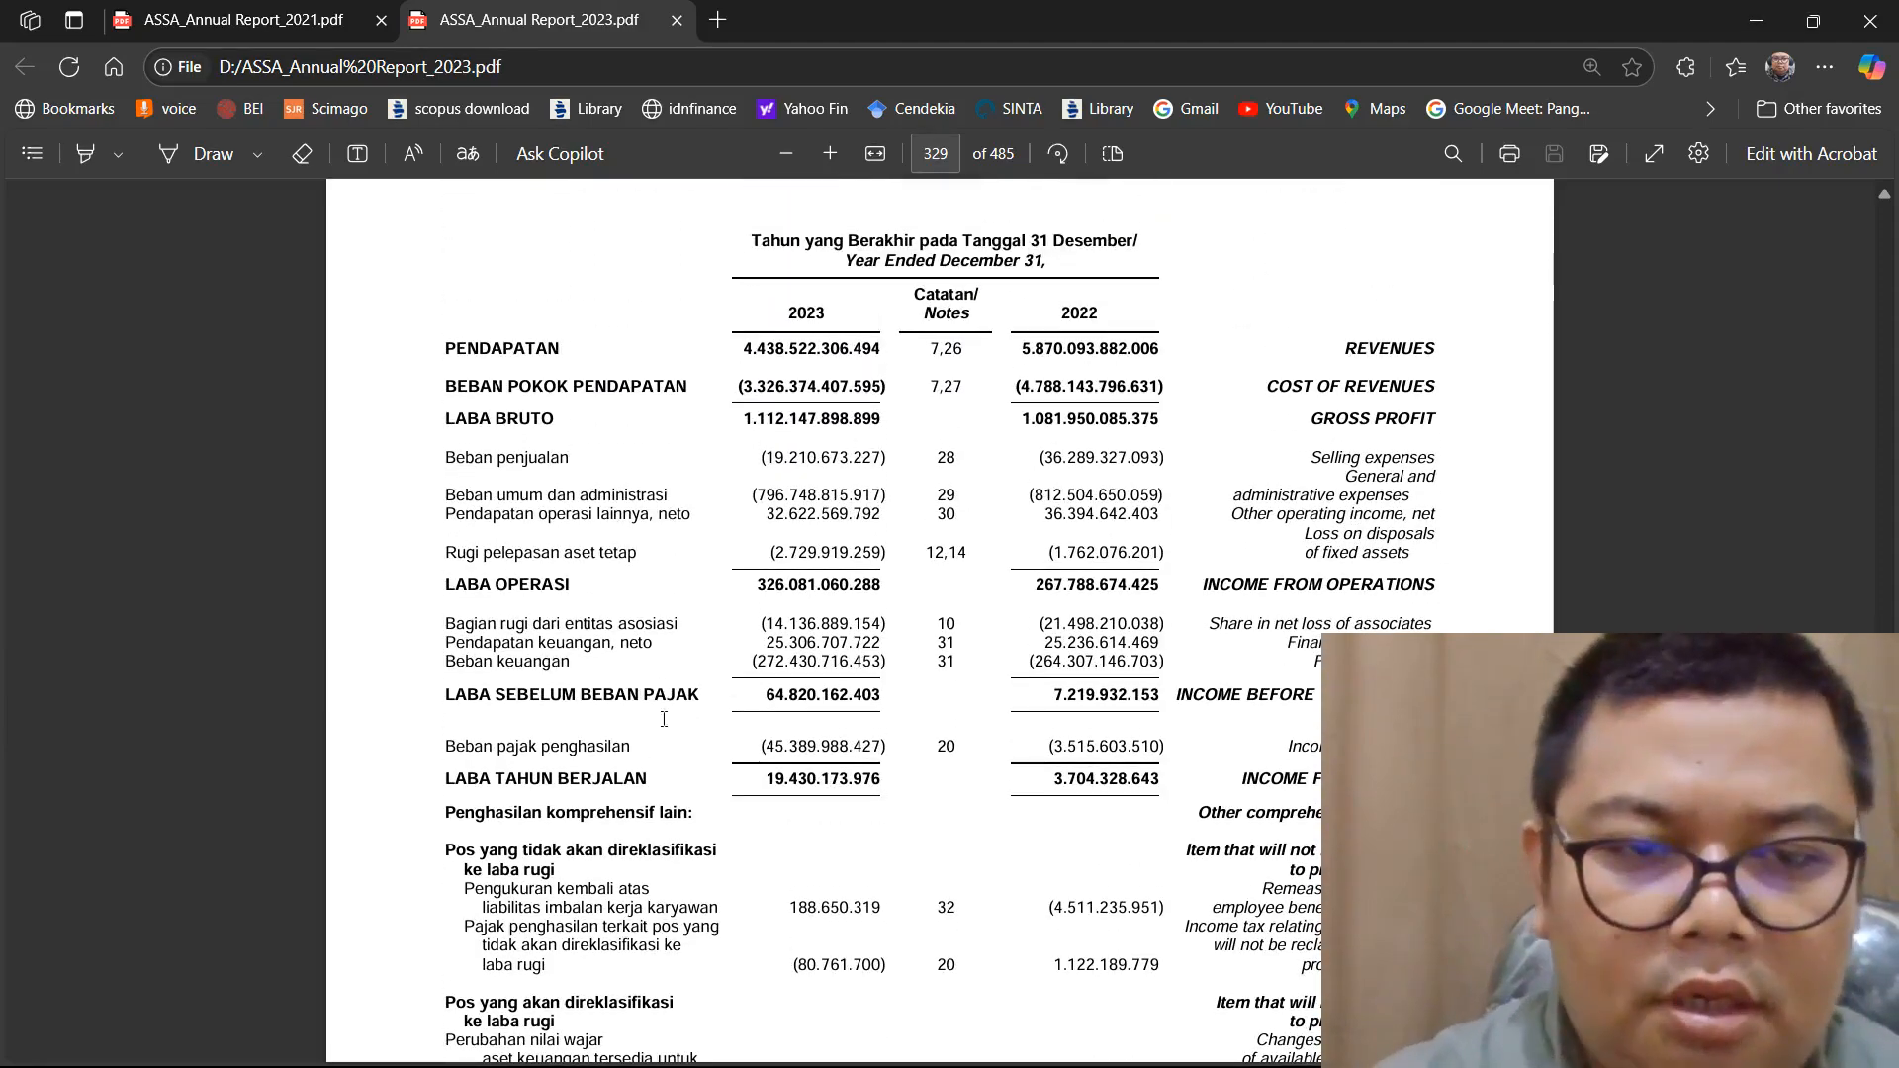
pyautogui.moveTo(766, 779); pyautogui.dragTo(1195, 773)
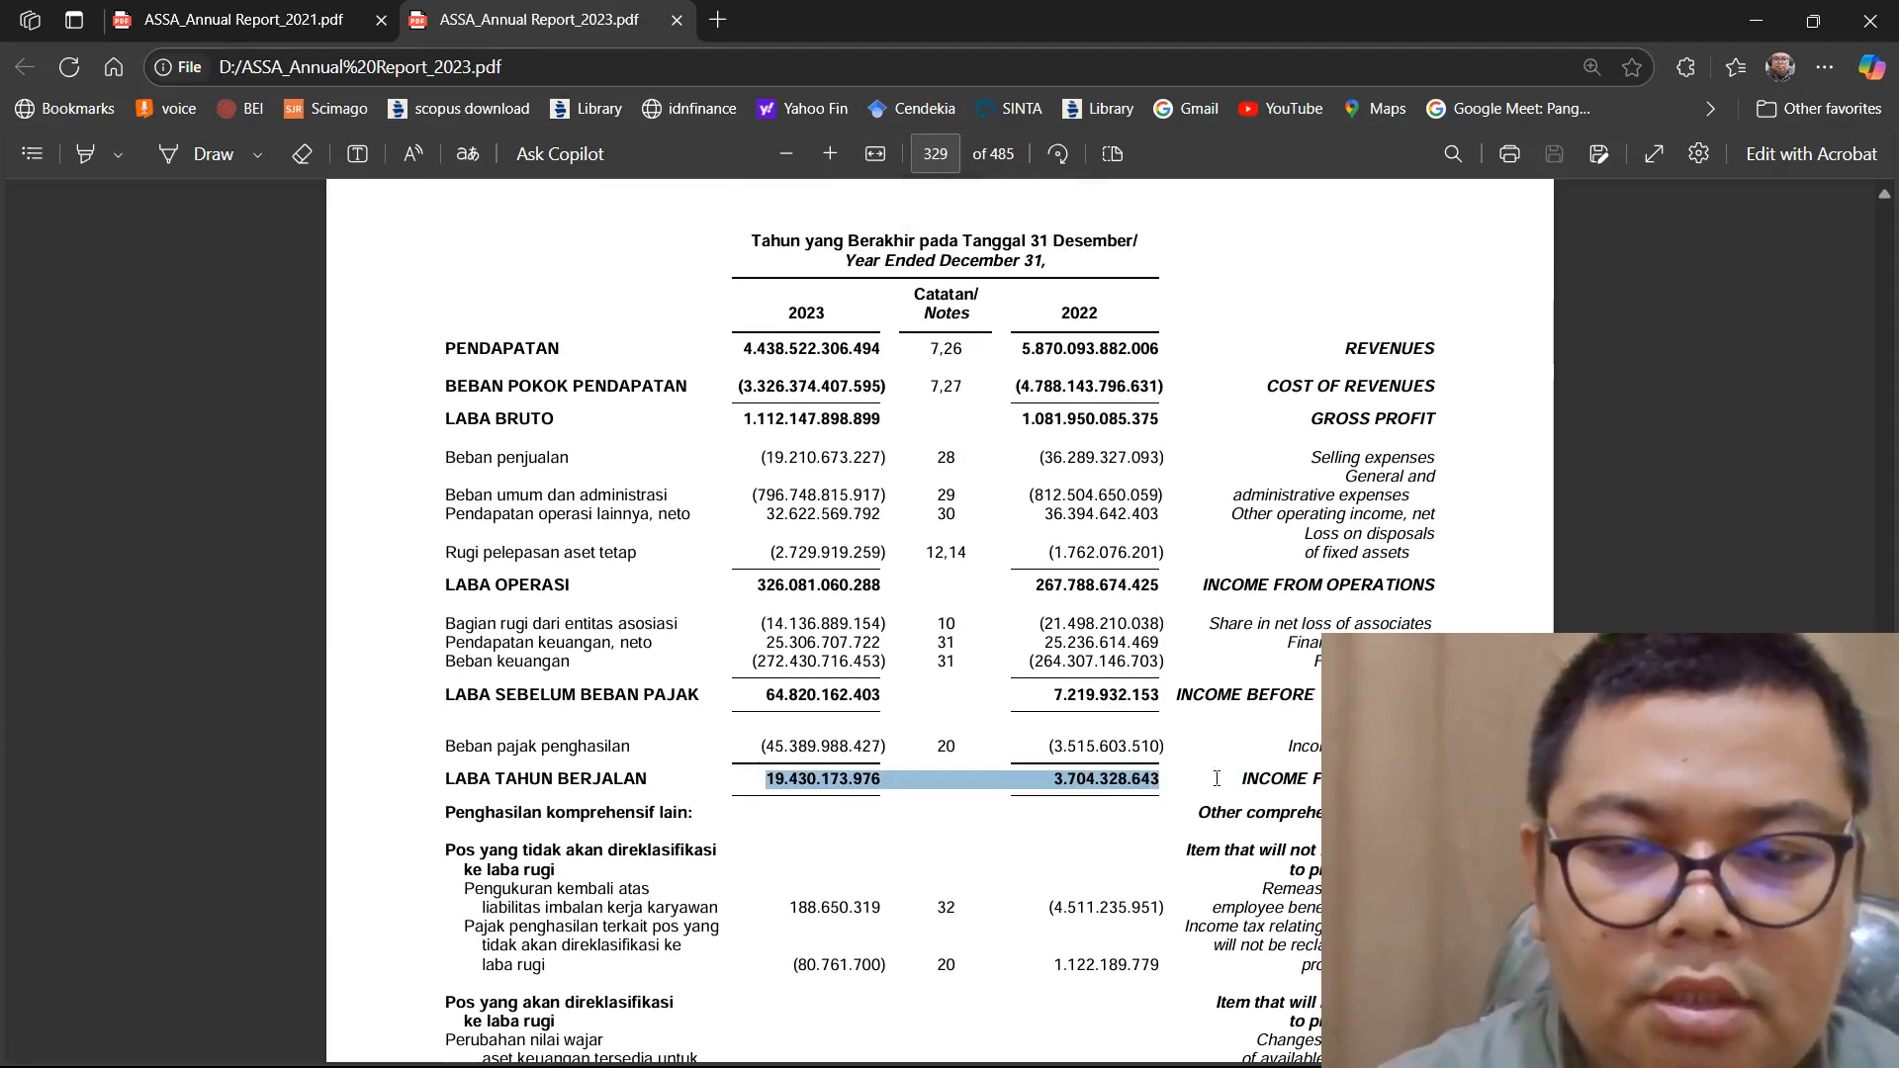
pyautogui.rightClick(1106, 777)
pyautogui.moveTo(858, 751); pyautogui.dragTo(847, 767)
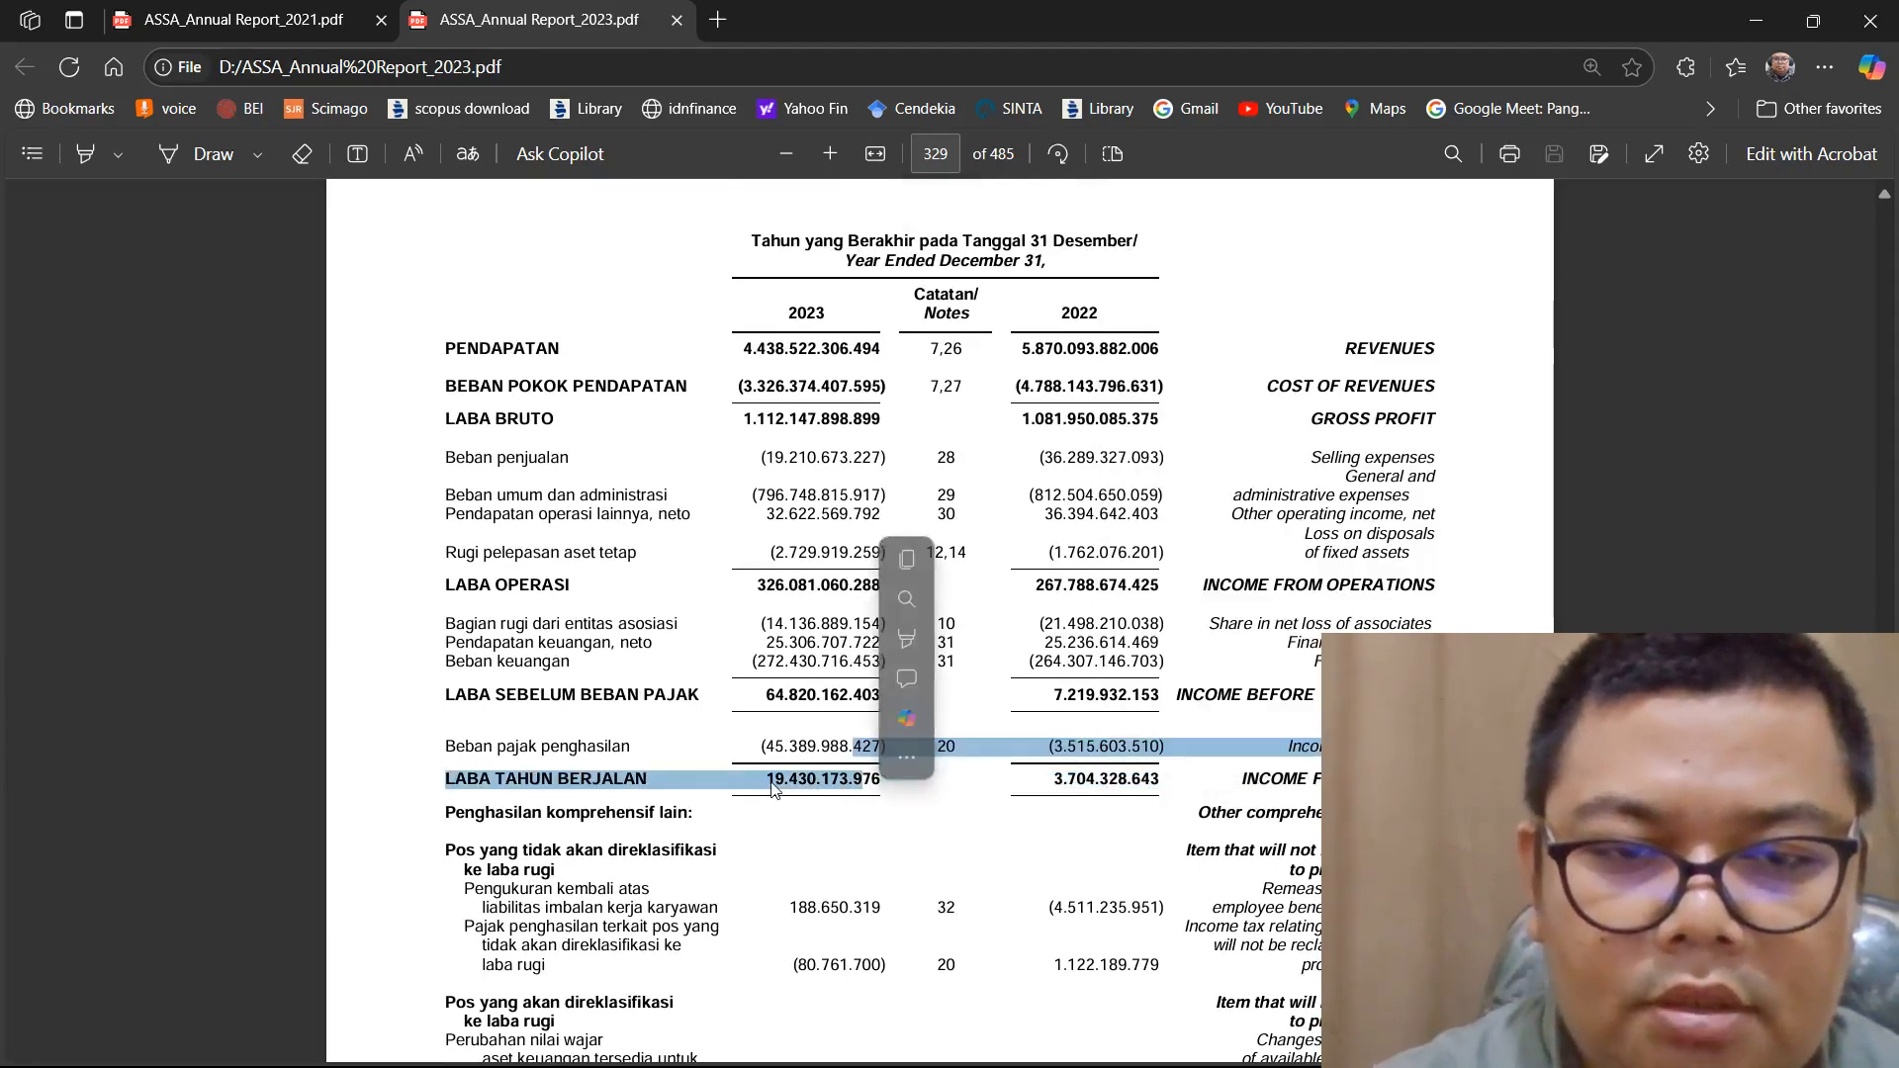
pyautogui.click(770, 780)
pyautogui.doubleClick(770, 779)
pyautogui.click(1098, 788)
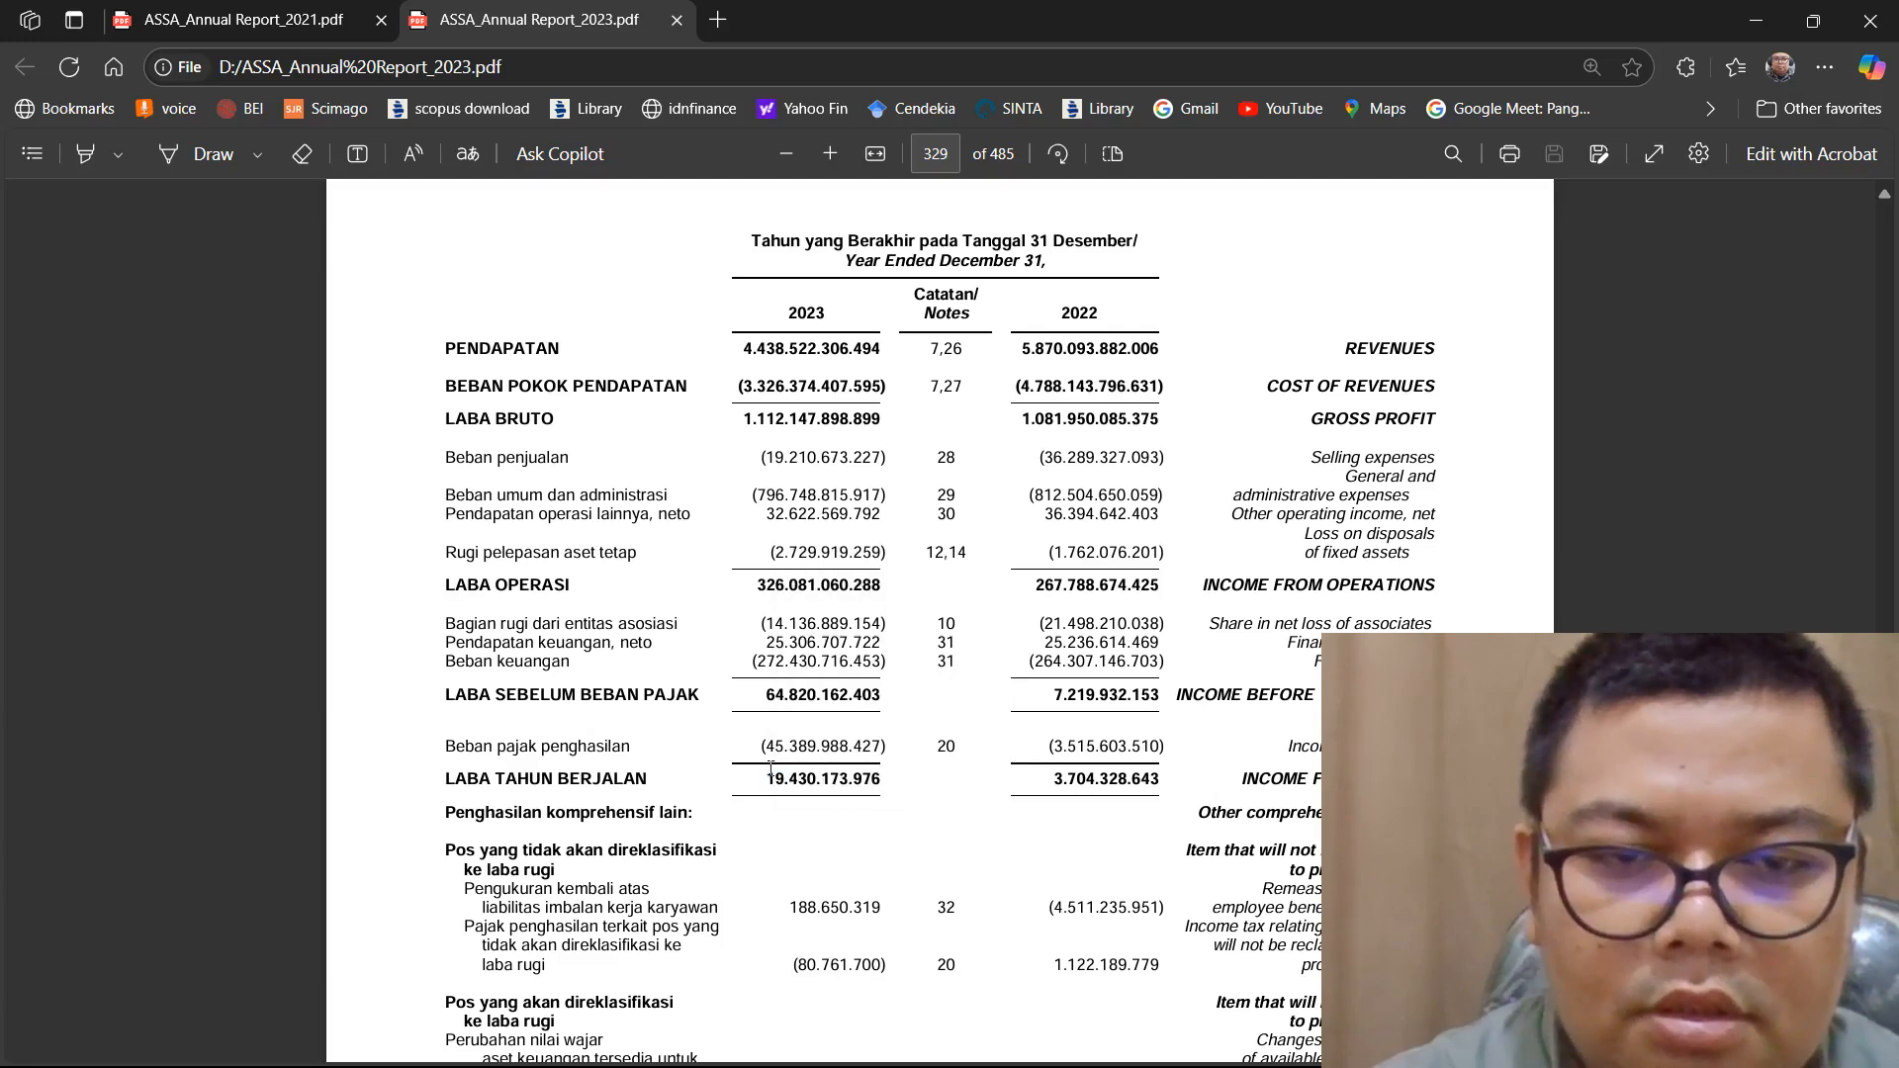
# Copy the 2023 and 2022 figures of the "LABA TAHUN BERJALAN" row, 19.430.173.976 and 3.704.328.643
pyautogui.moveTo(996, 792); pyautogui.dragTo(1160, 783)
pyautogui.rightClick(1124, 786)
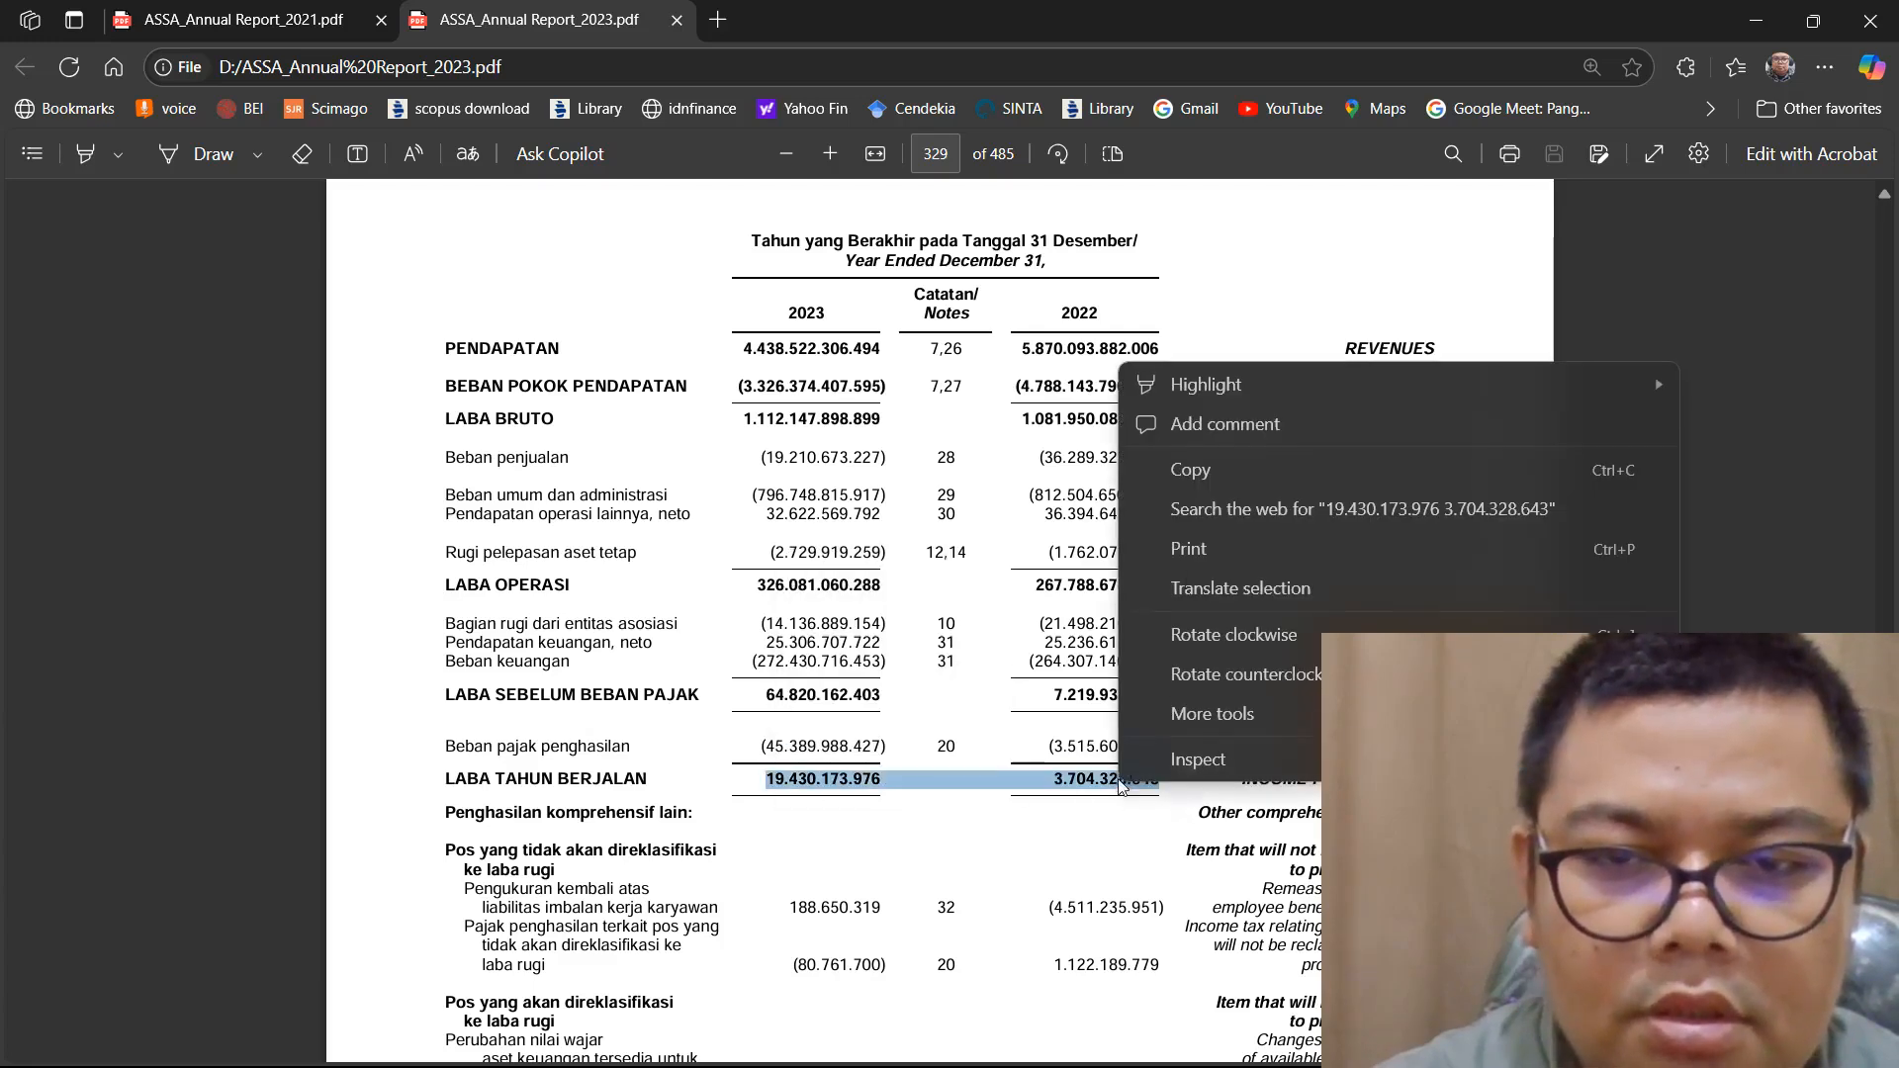
pyautogui.click(1193, 477)
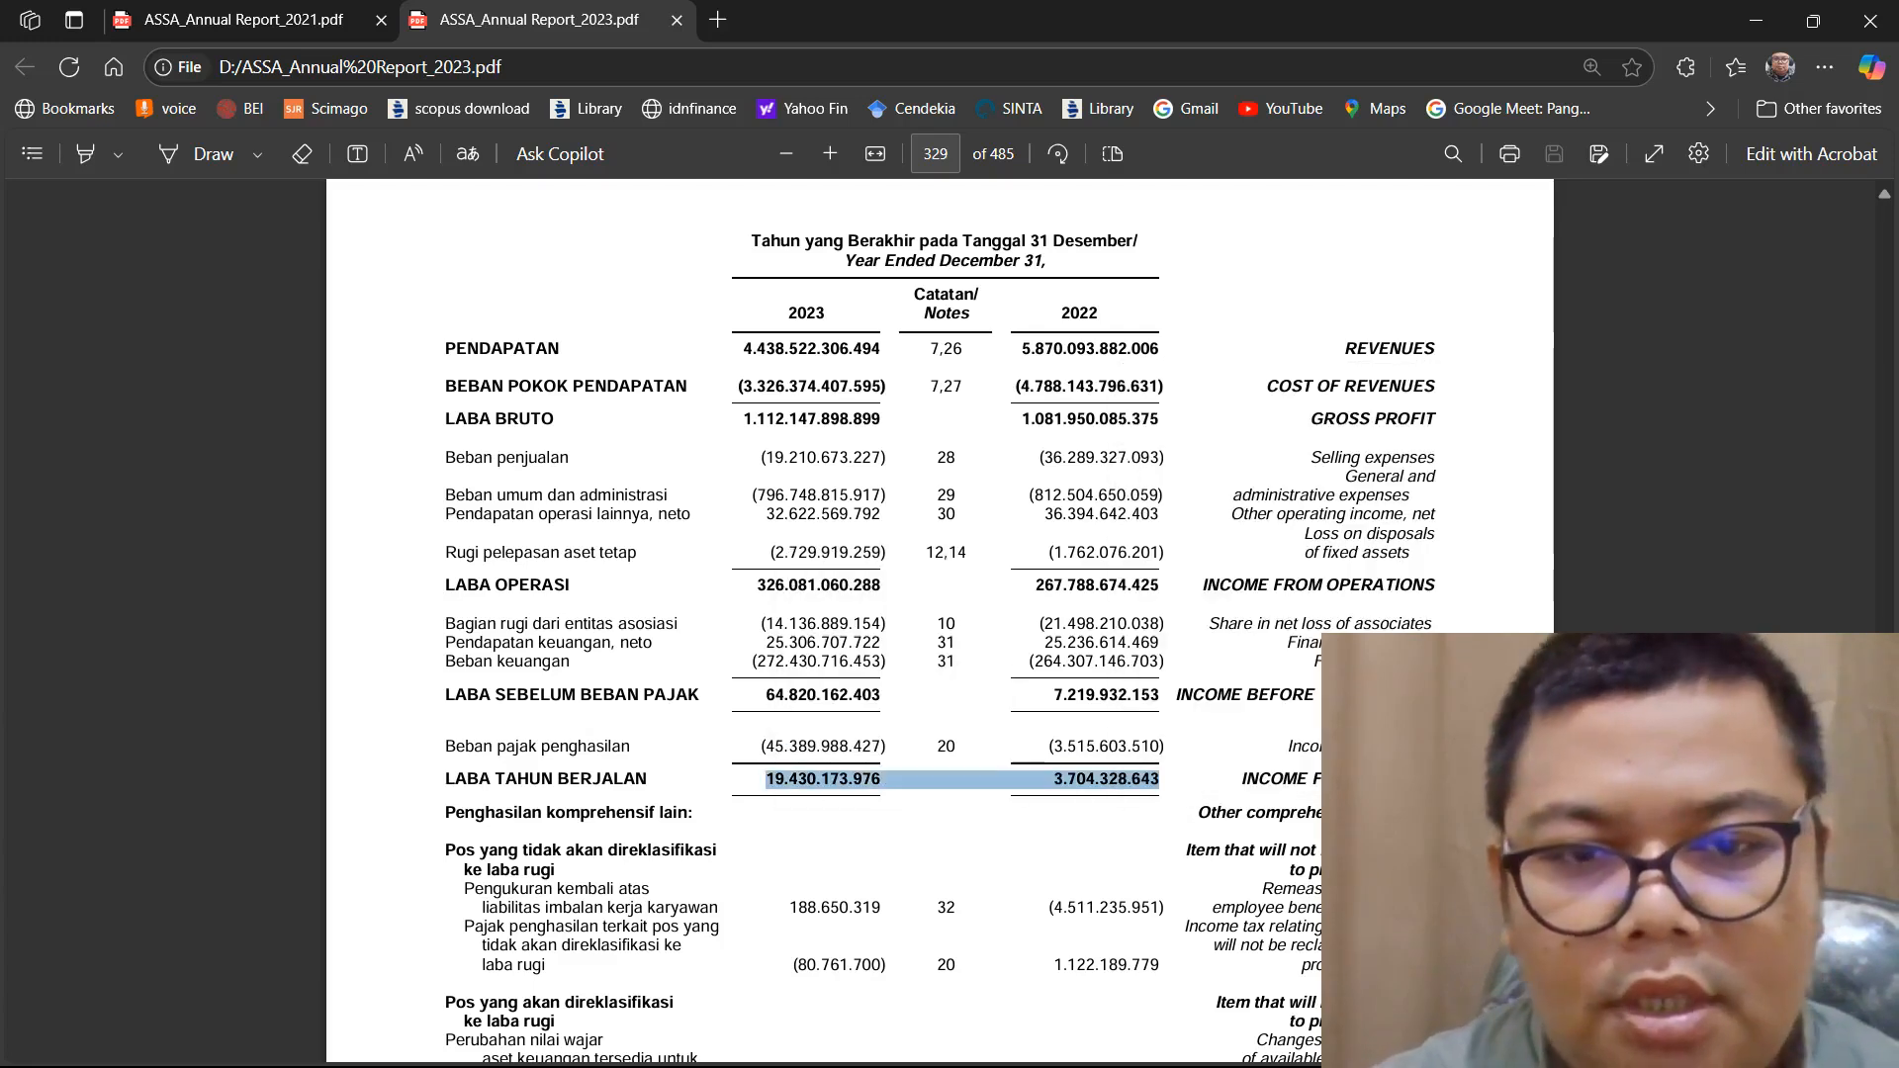
# Switch to Excel, paste the copied net profit figures into E7 and cut the 2022 figure out, keeping only 19.430.173.976
pyautogui.click(1333, 1038)
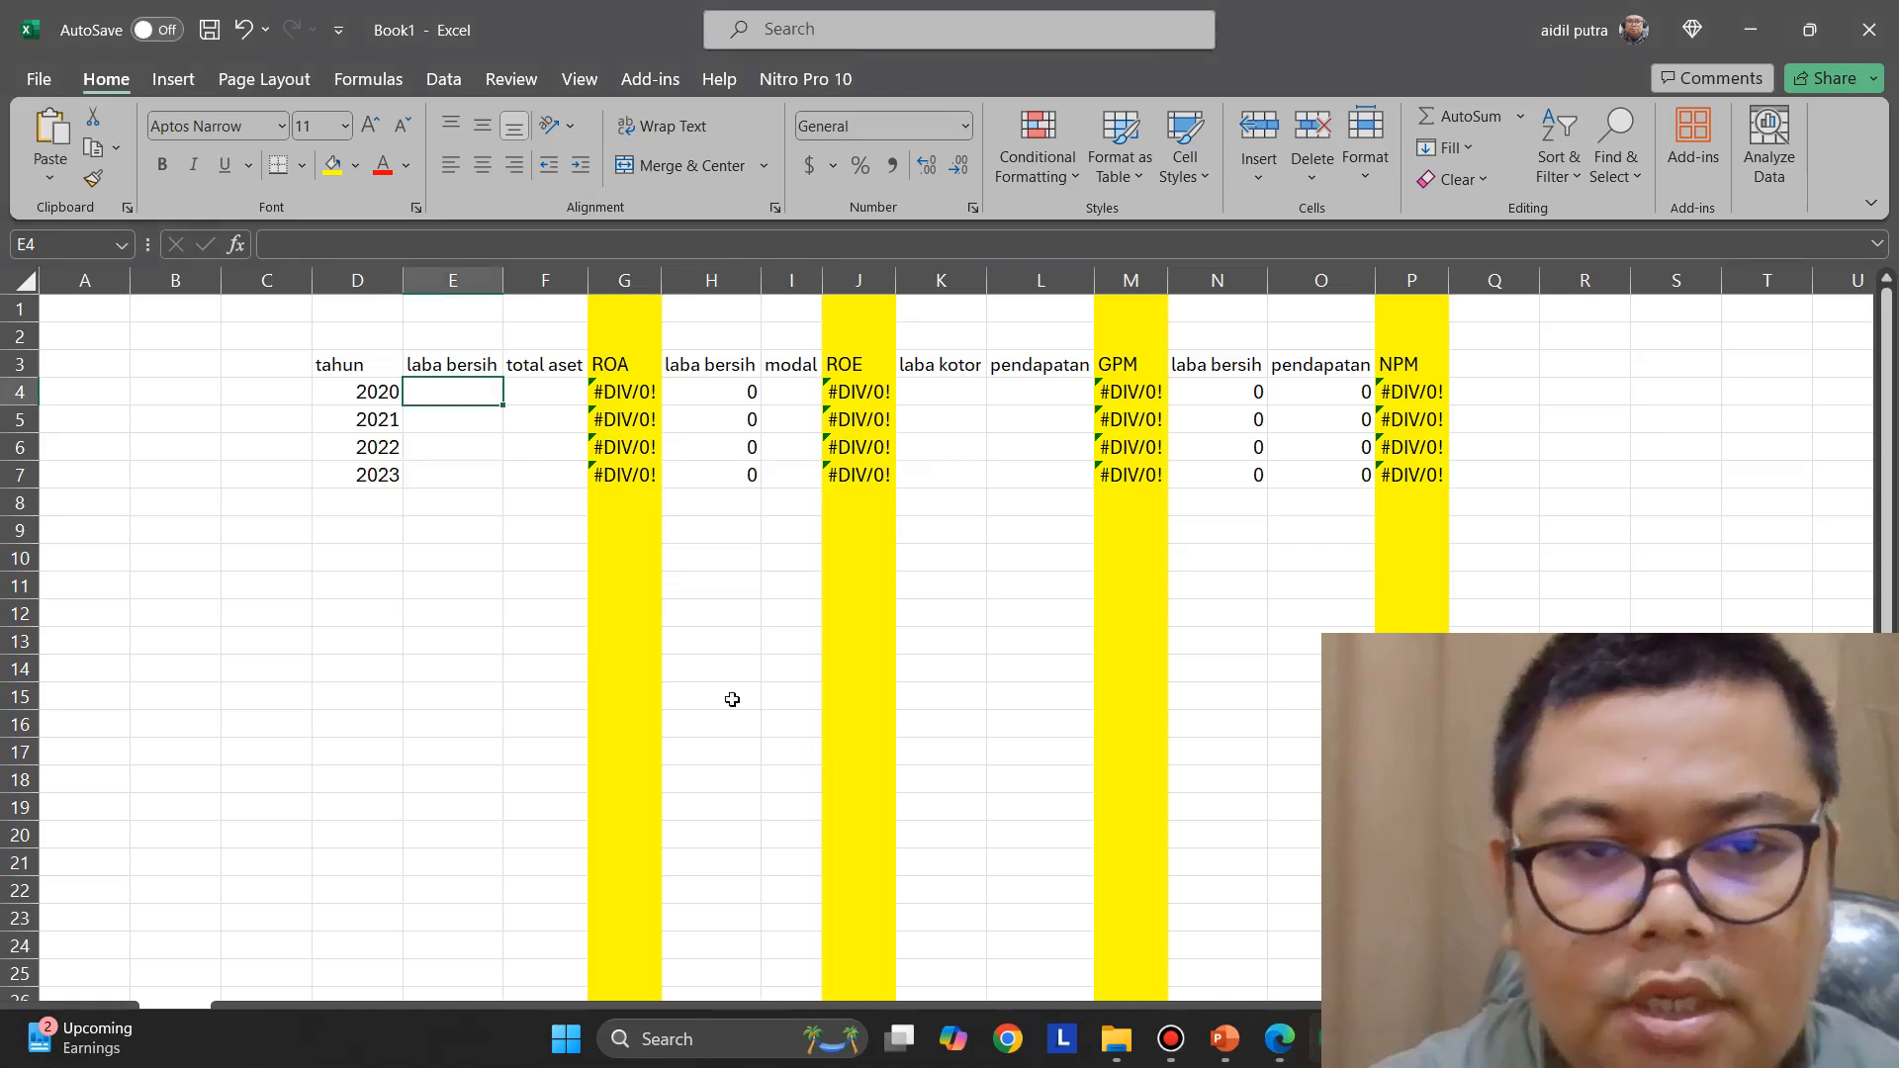
pyautogui.click(471, 473)
pyautogui.rightClick(470, 473)
pyautogui.click(530, 600)
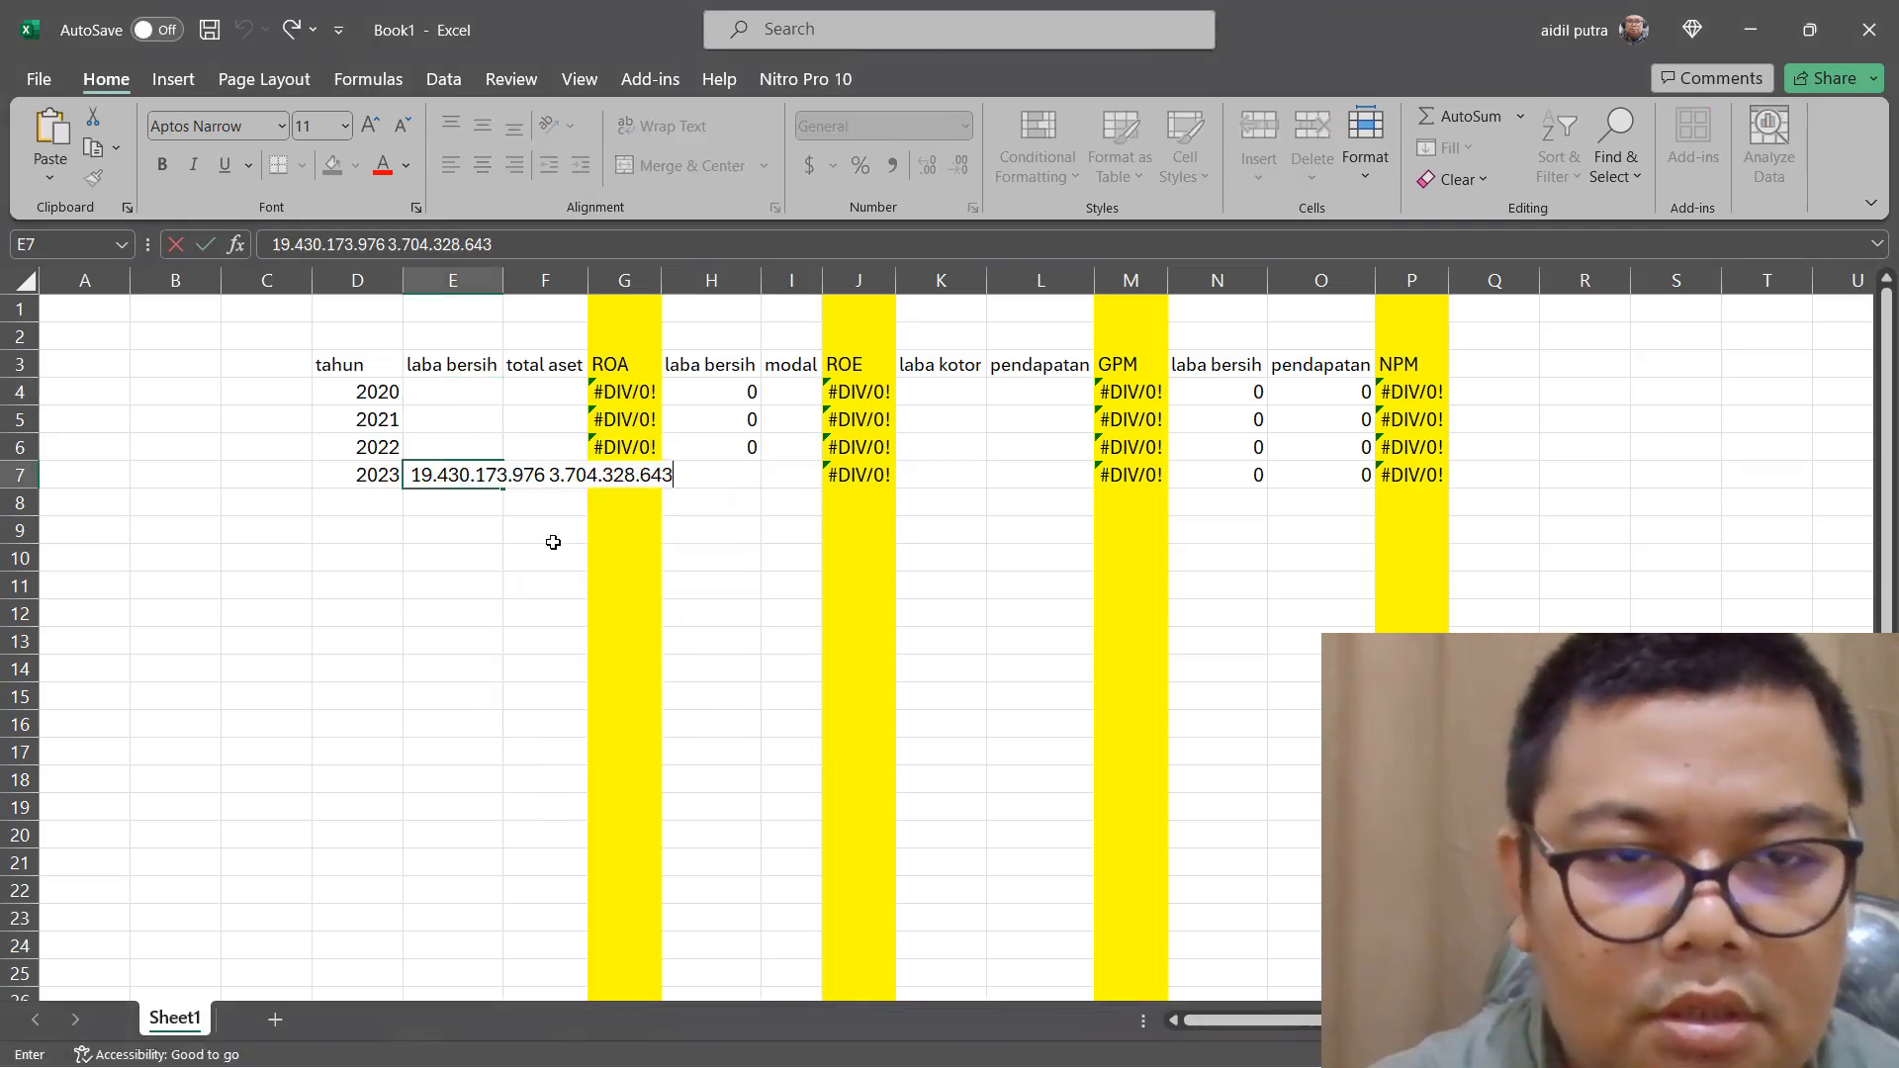
pyautogui.moveTo(551, 476); pyautogui.dragTo(673, 476)
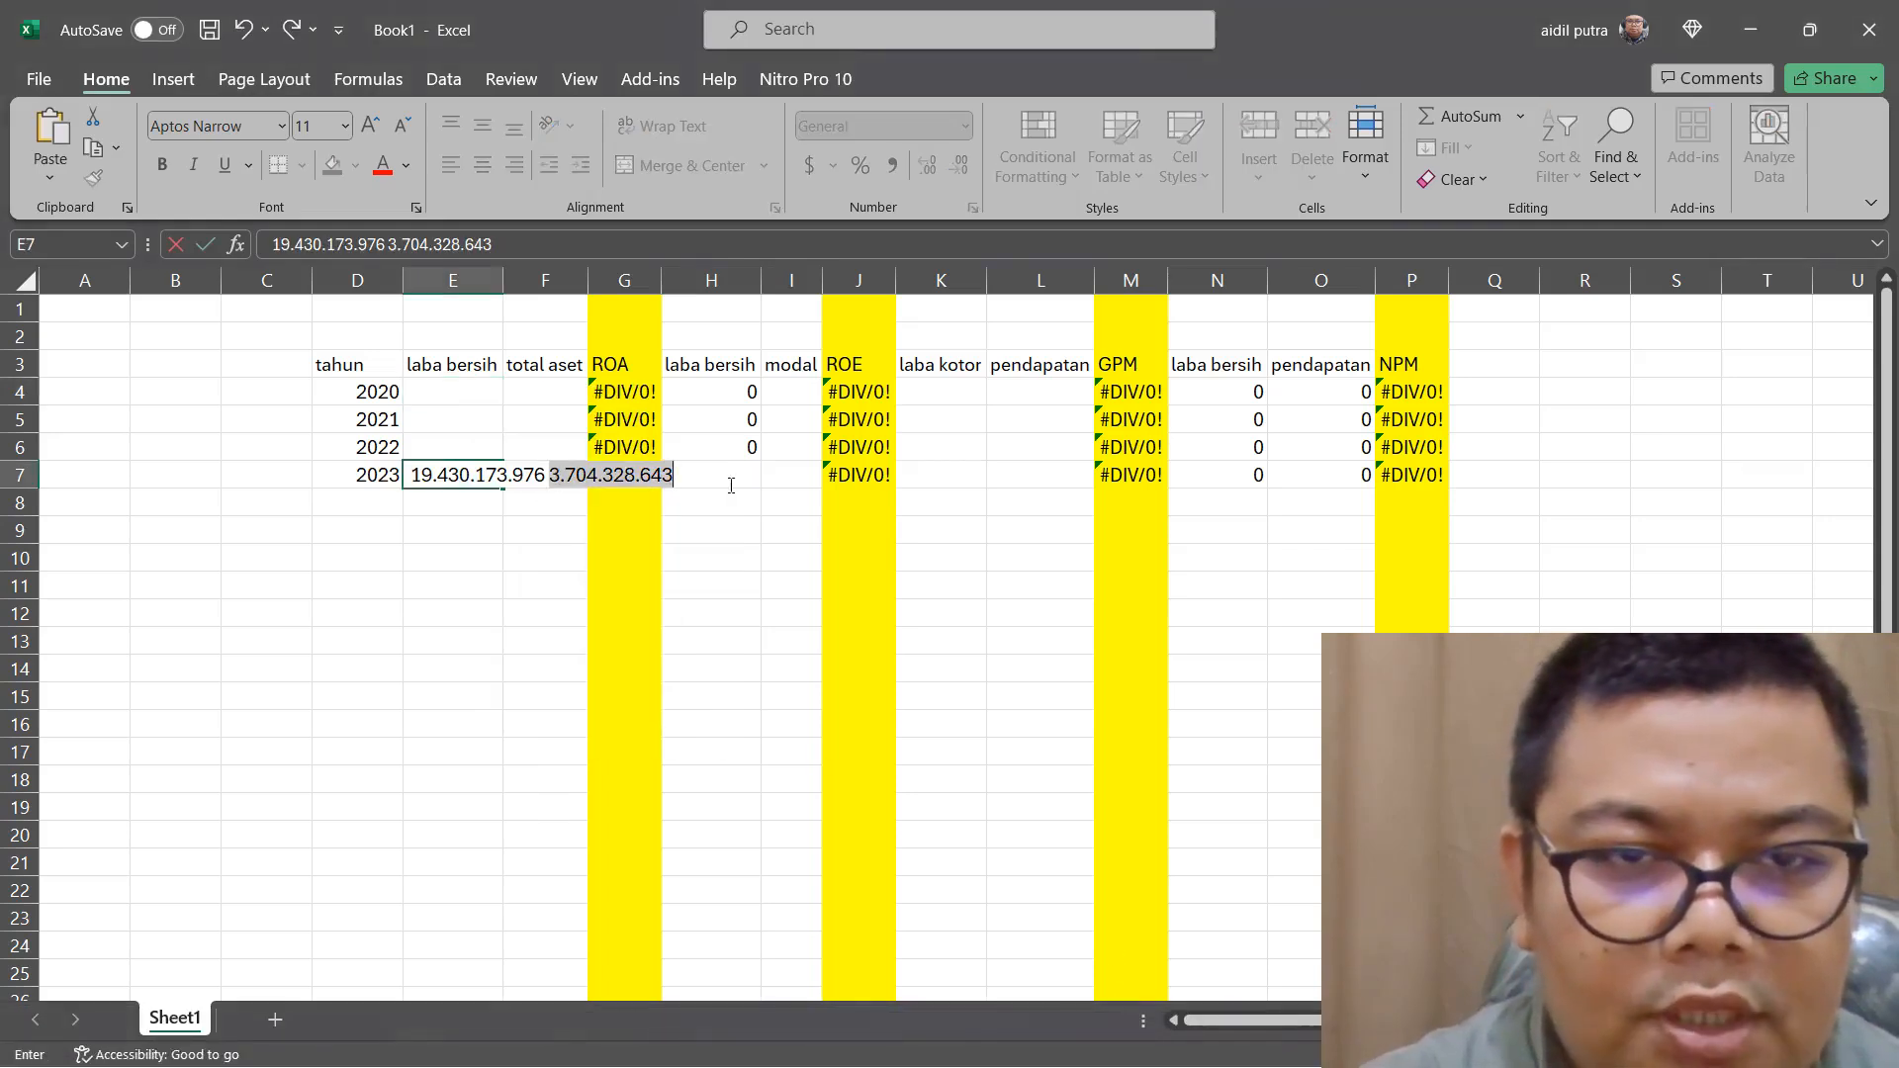
pyautogui.rightClick(669, 479)
pyautogui.click(791, 534)
pyautogui.press('BackSpace')
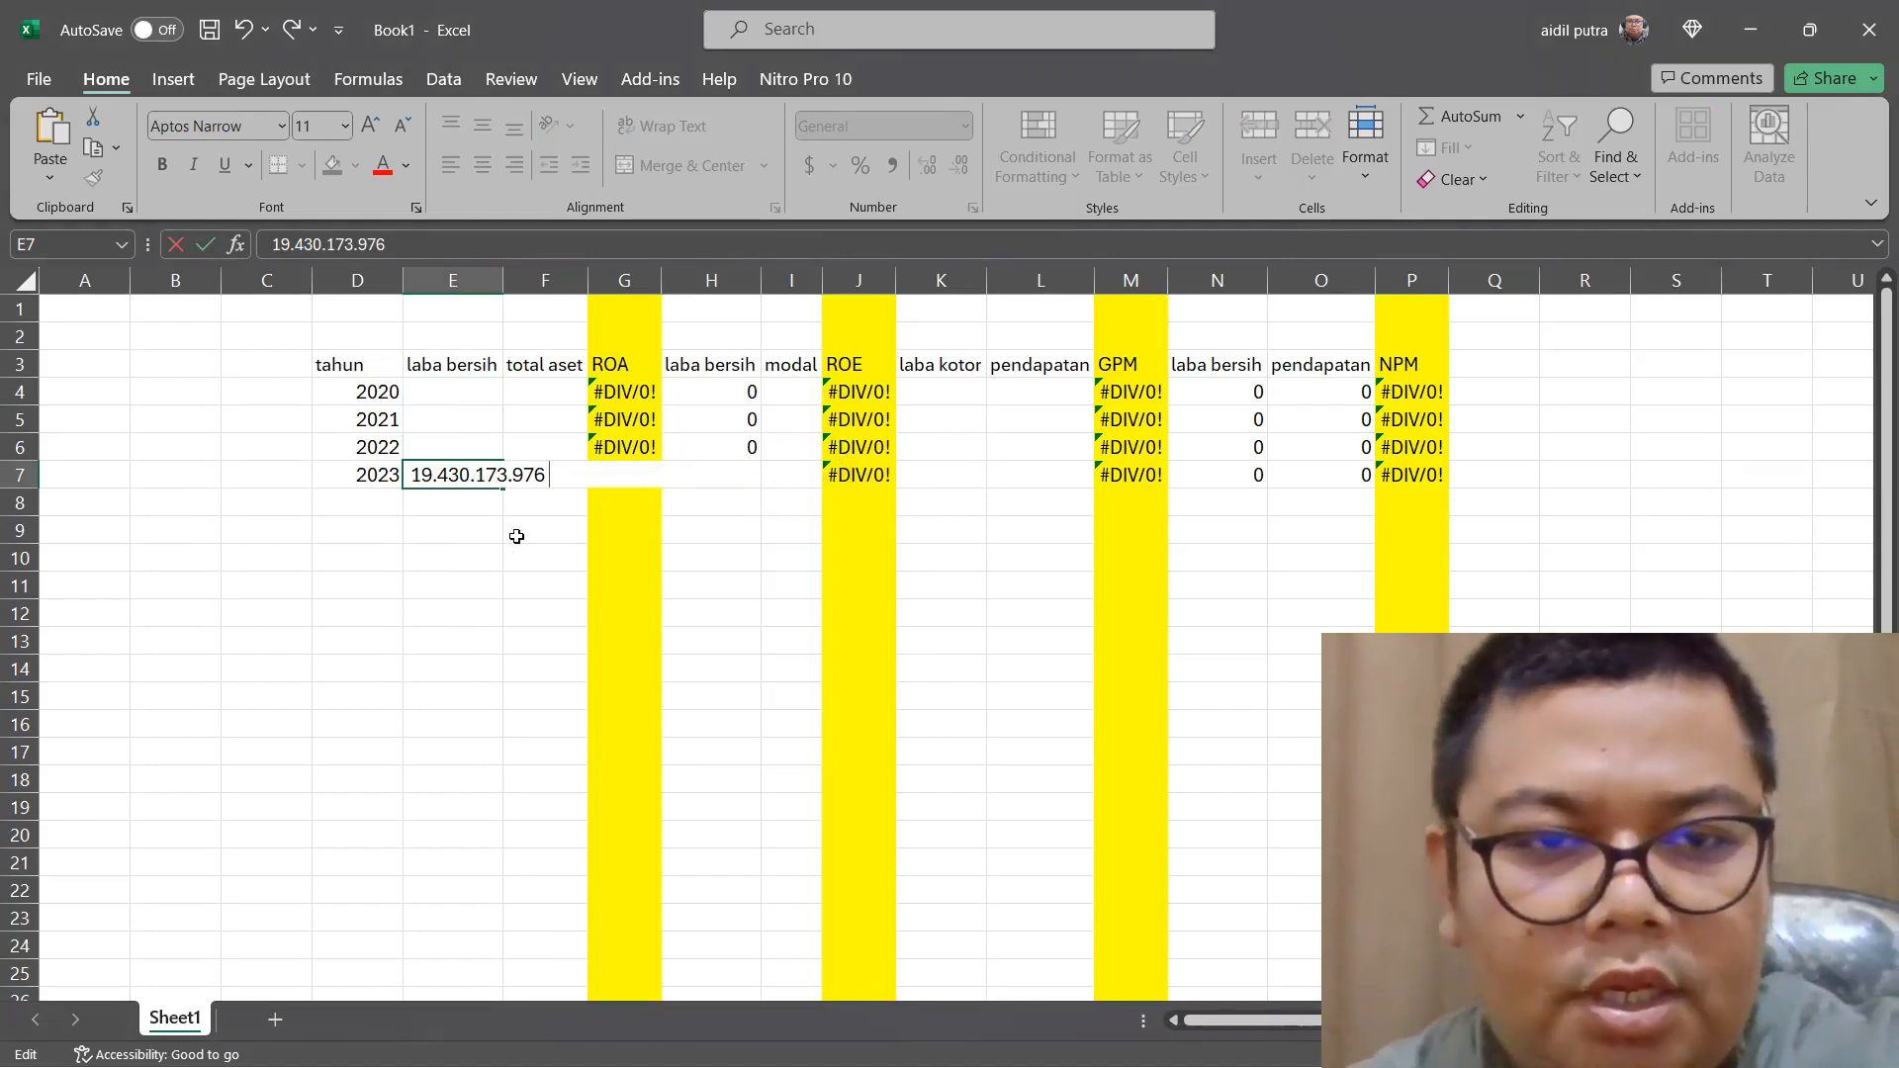
pyautogui.press('Return')
pyautogui.click(440, 472)
pyautogui.doubleClick(439, 475)
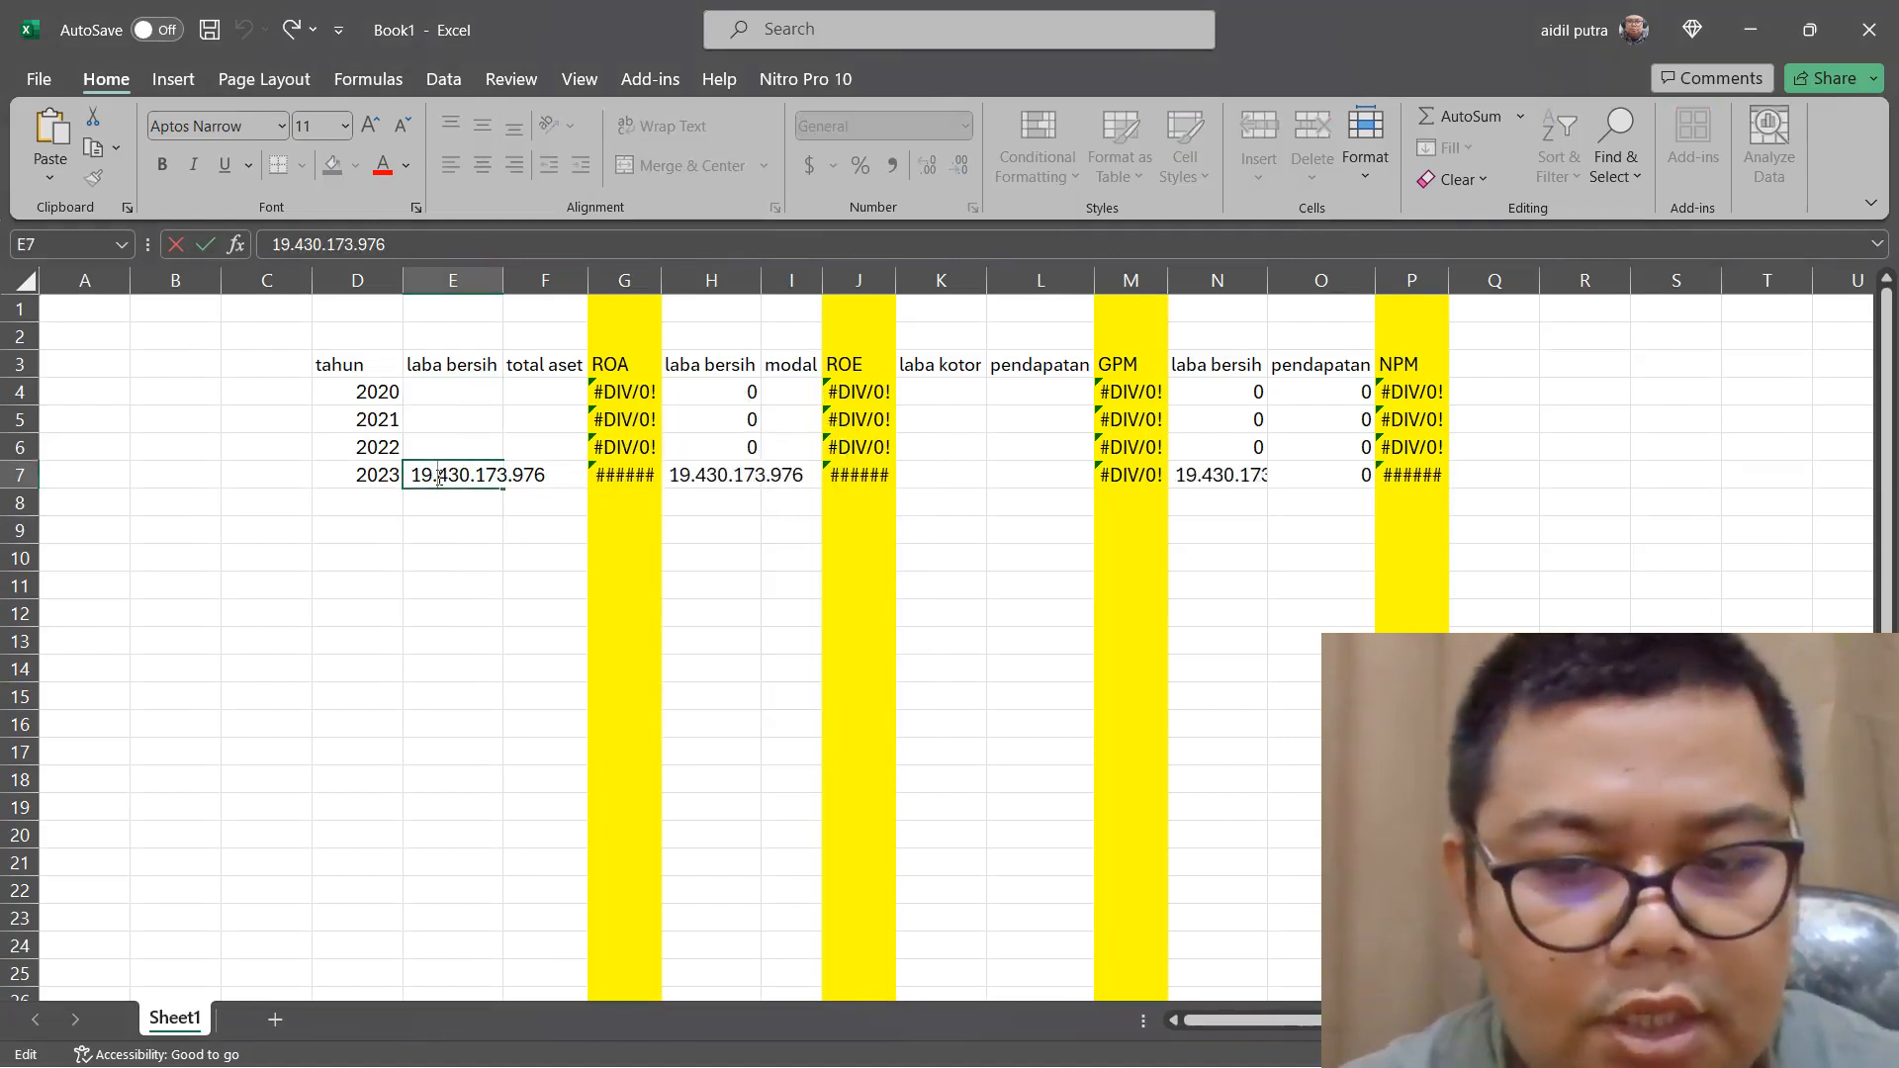
pyautogui.press('BackSpace')
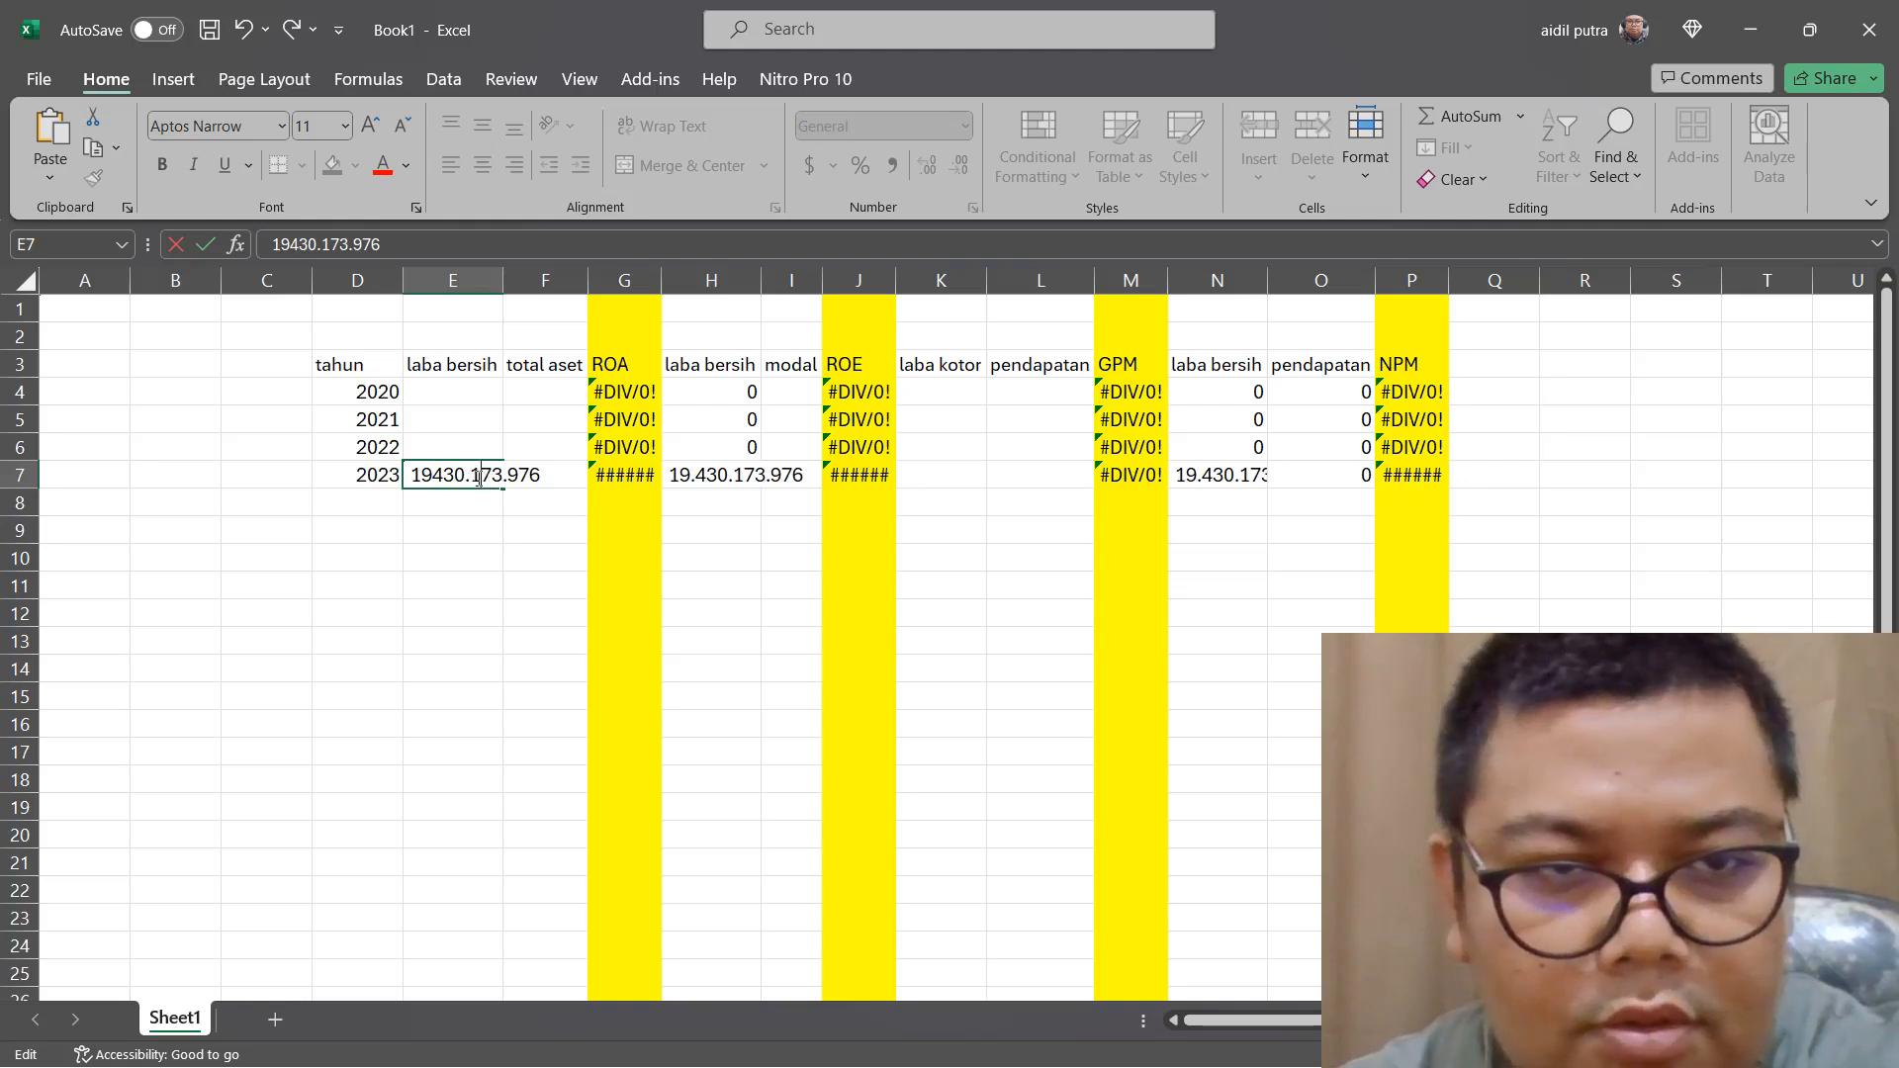
pyautogui.click(480, 476)
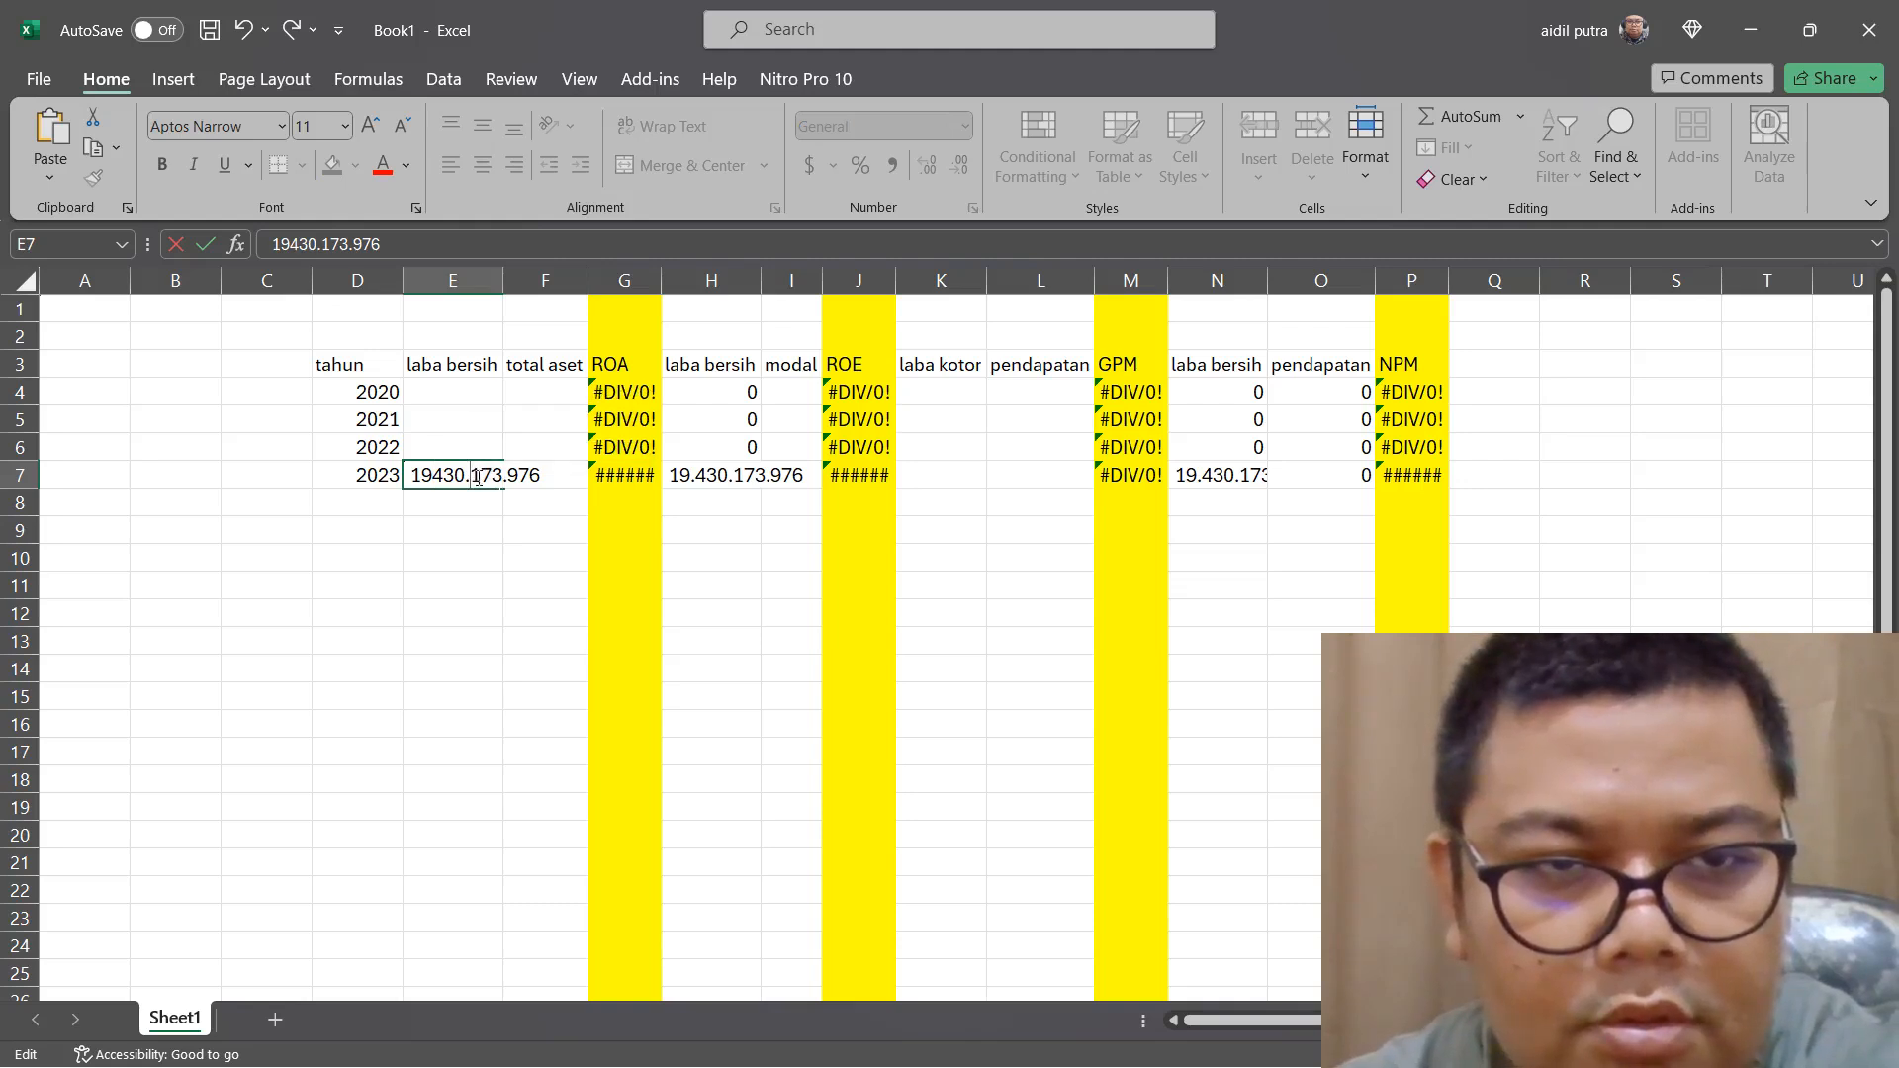
pyautogui.press('BackSpace')
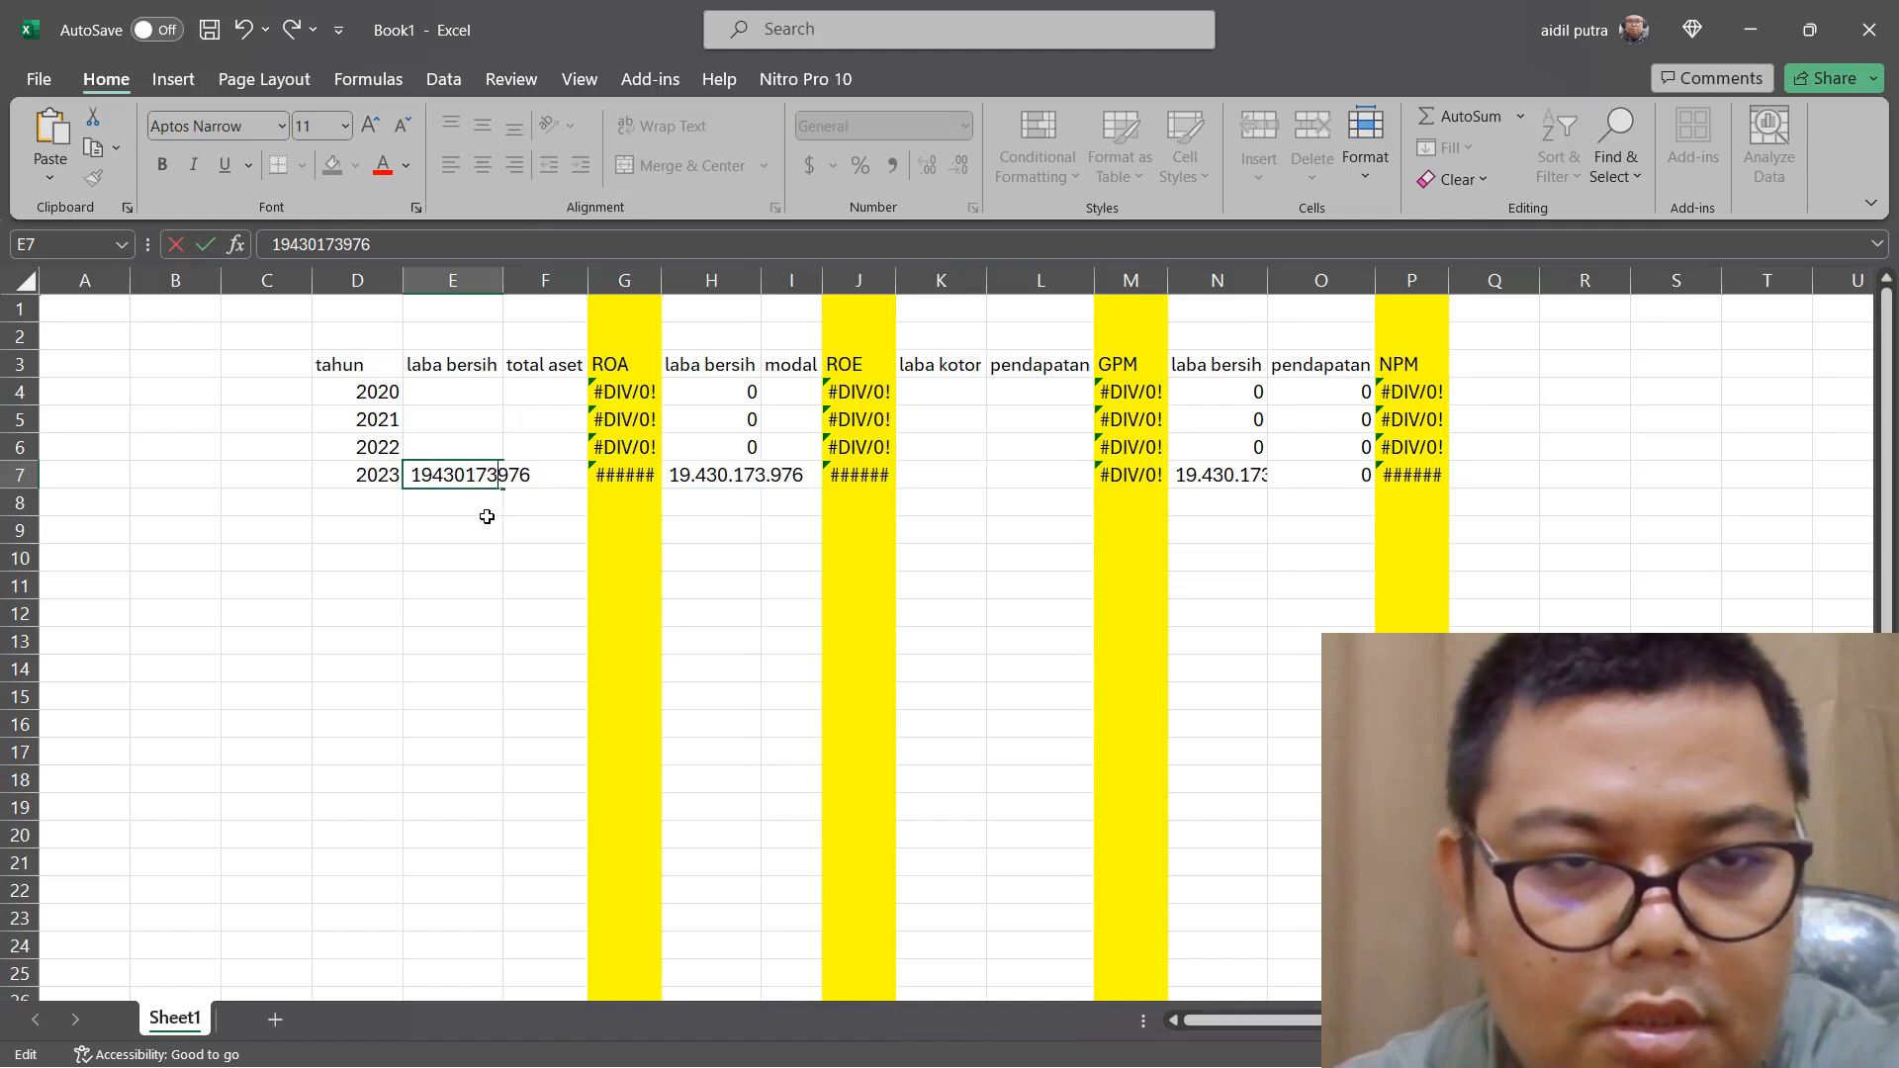
pyautogui.click(487, 517)
pyautogui.doubleClick(495, 448)
pyautogui.rightClick(495, 448)
pyautogui.click(552, 576)
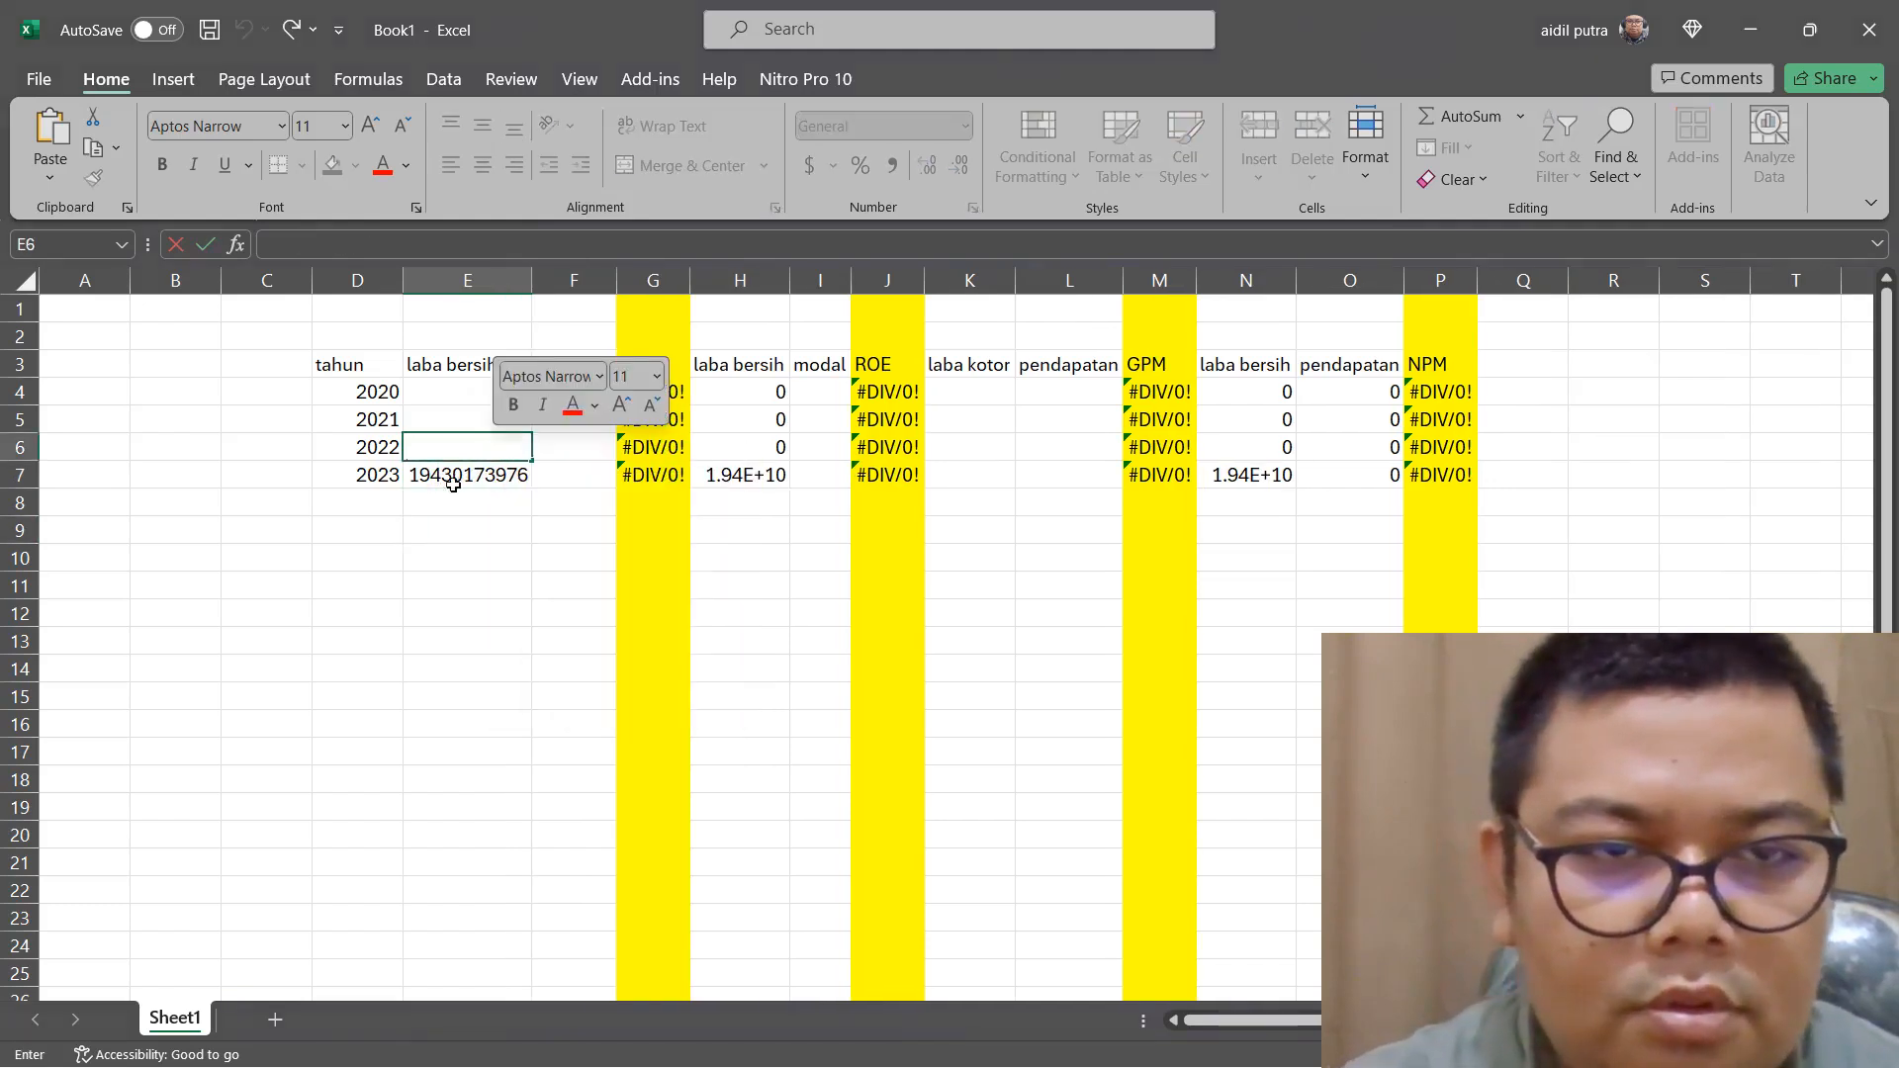
pyautogui.click(425, 450)
pyautogui.press('BackSpace')
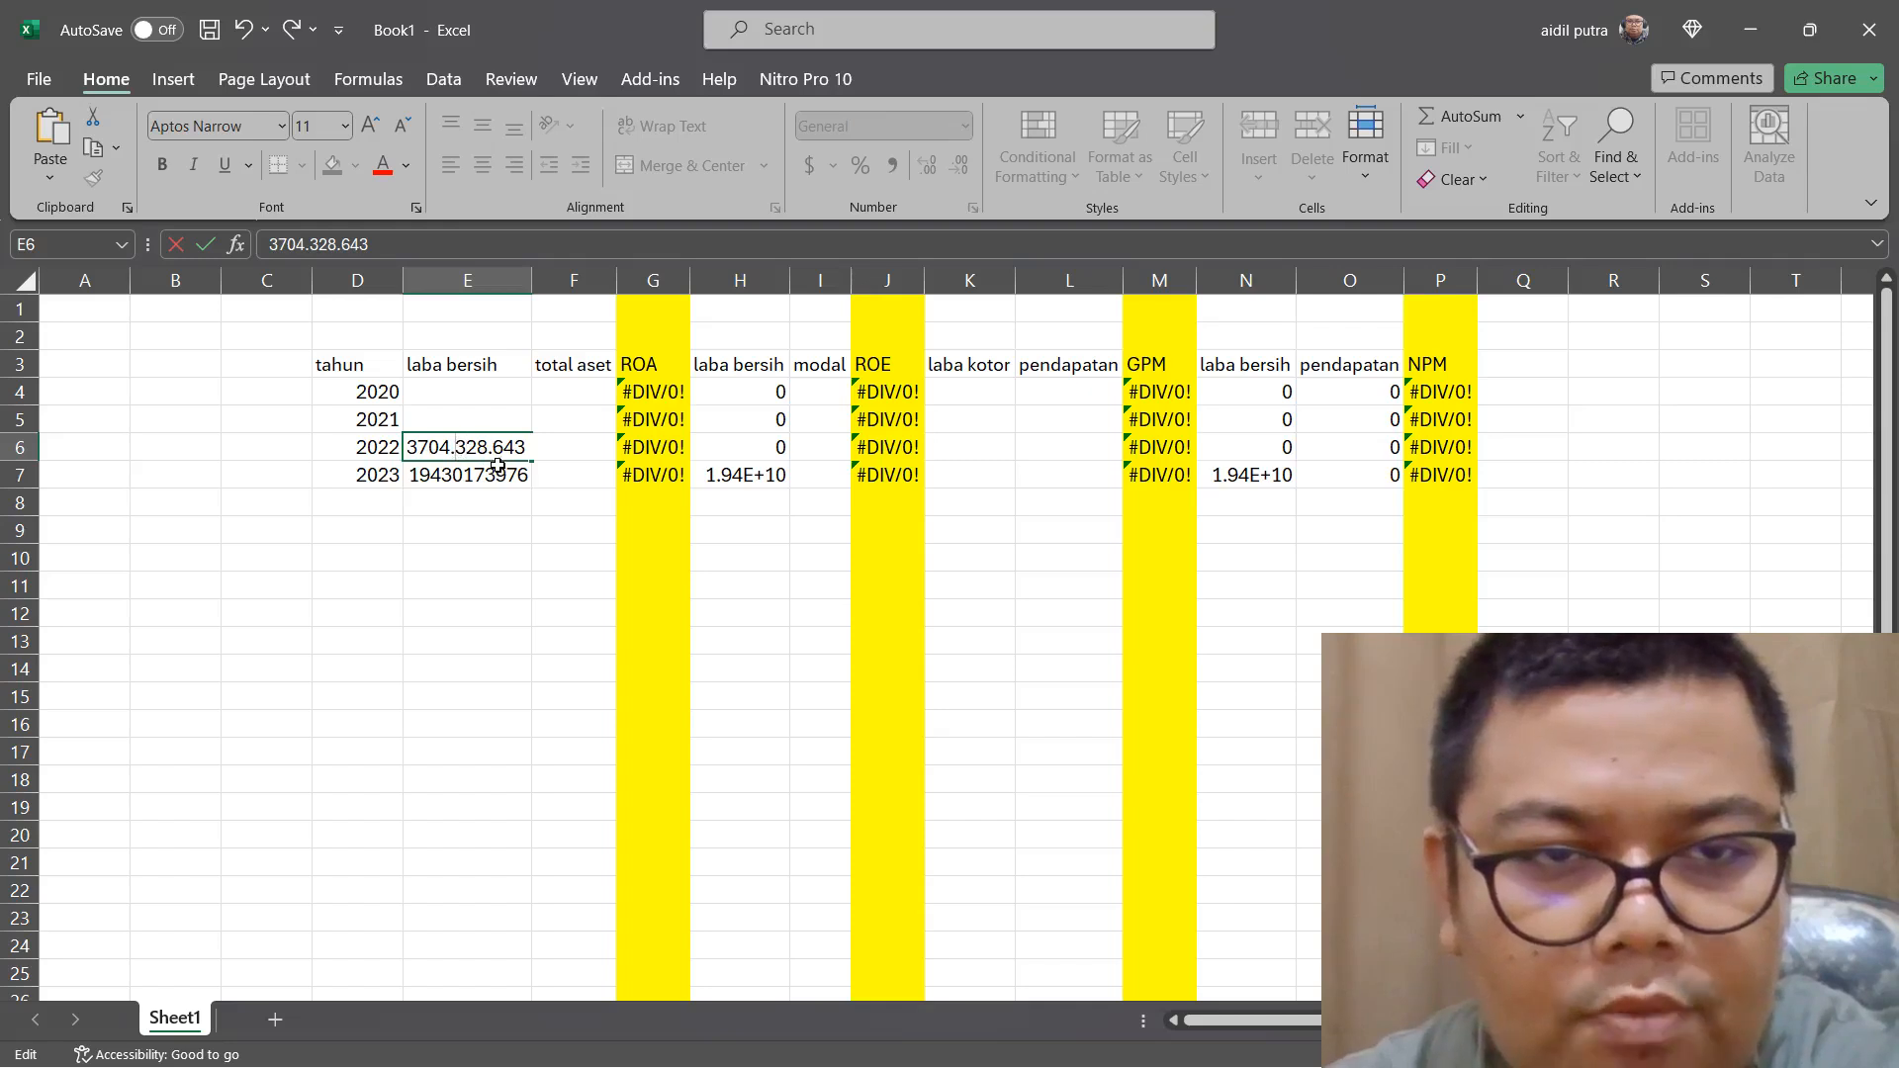
pyautogui.press('BackSpace')
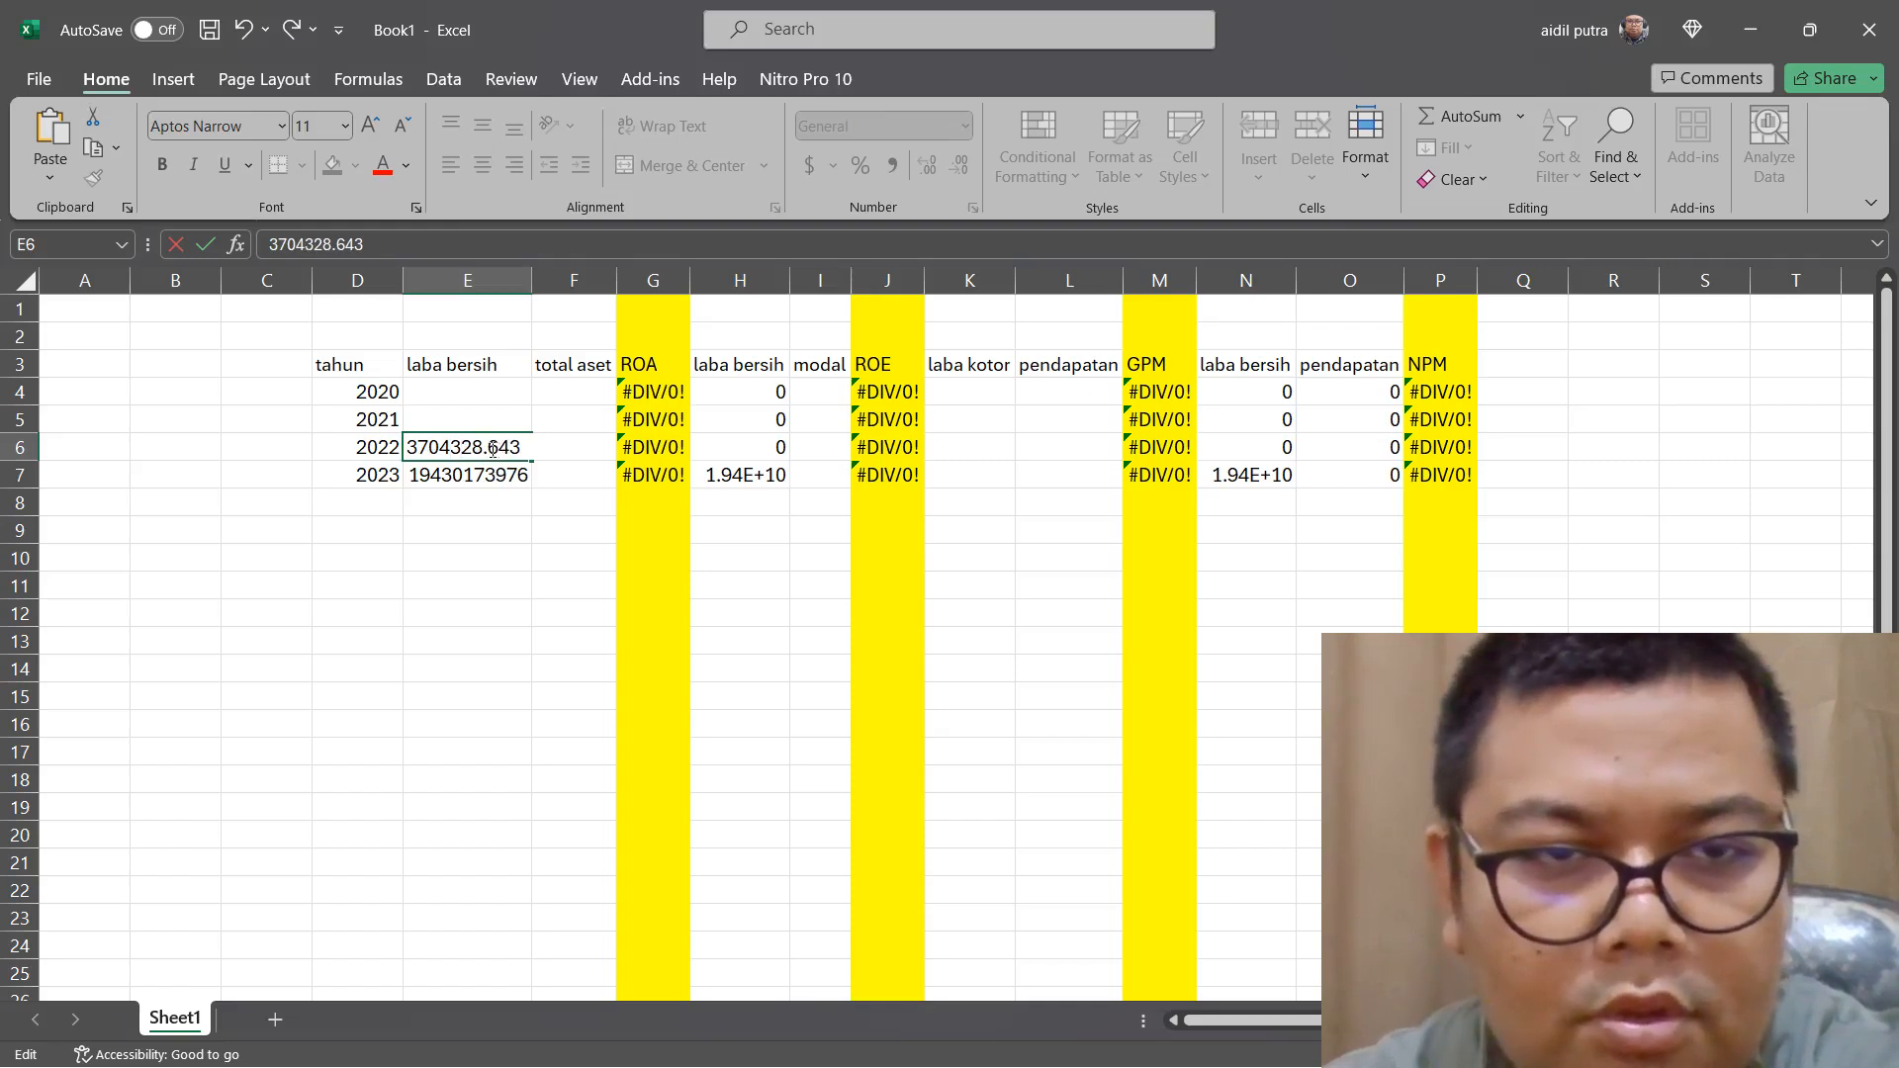
pyautogui.press('BackSpace')
pyautogui.click(499, 529)
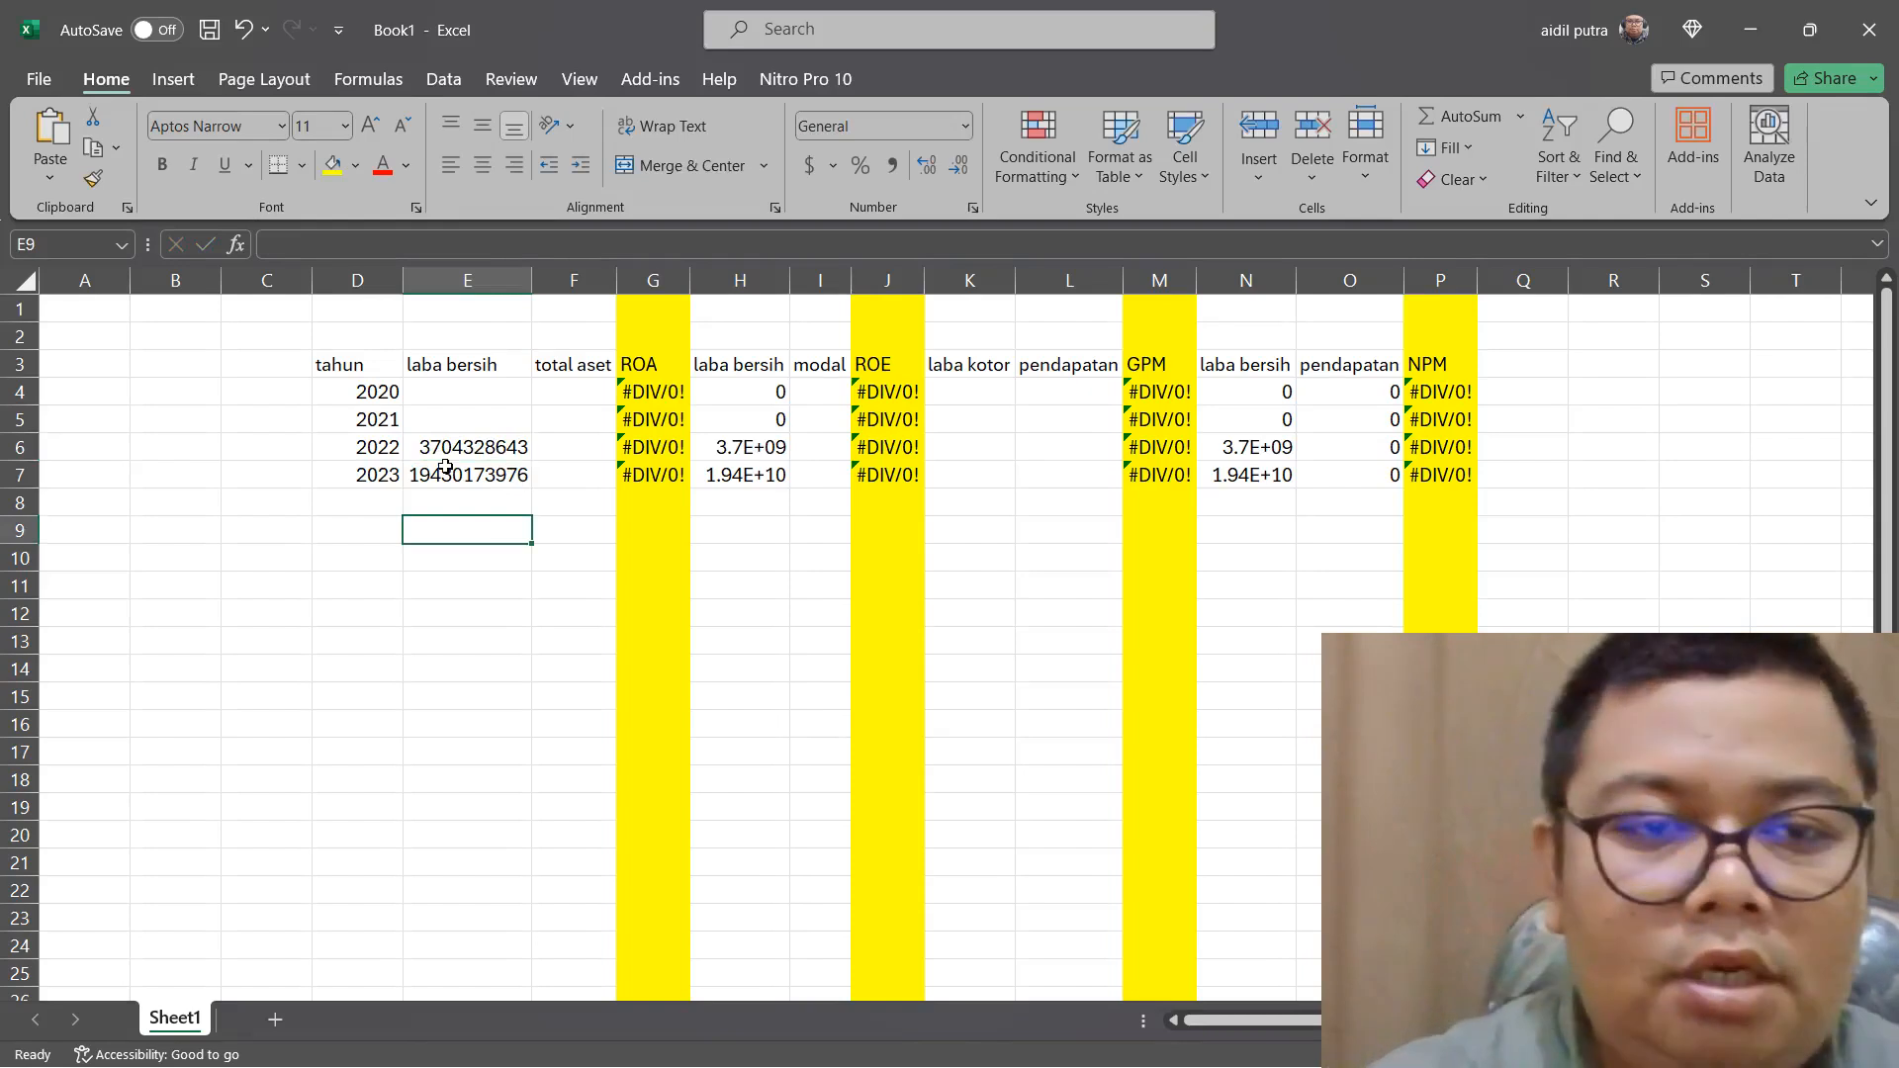
# Switch to Edge and copy the 2023 and 2022 "TOTAL ASET" figures, 7.335.797.636.072 and 7.268.436.910.723, from page 327 of the 2023 report
pyautogui.click(547, 486)
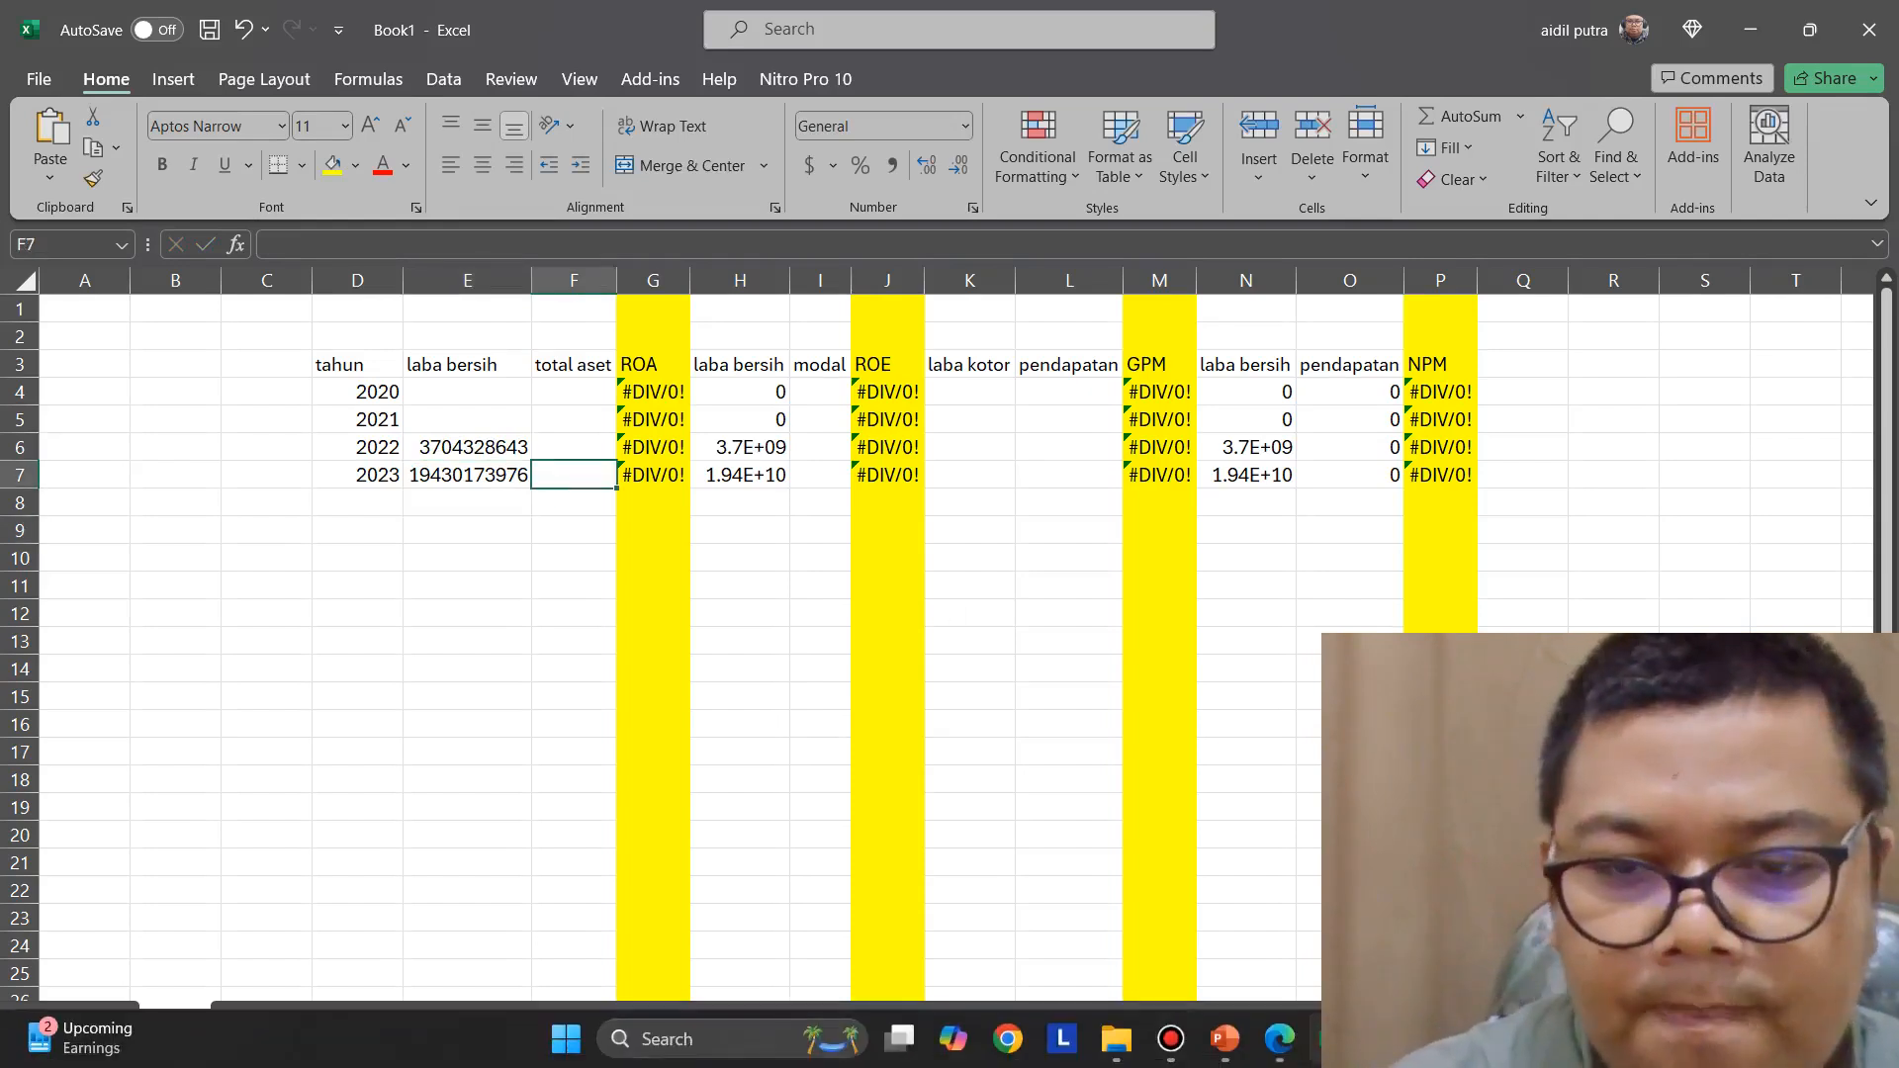
pyautogui.click(1276, 1041)
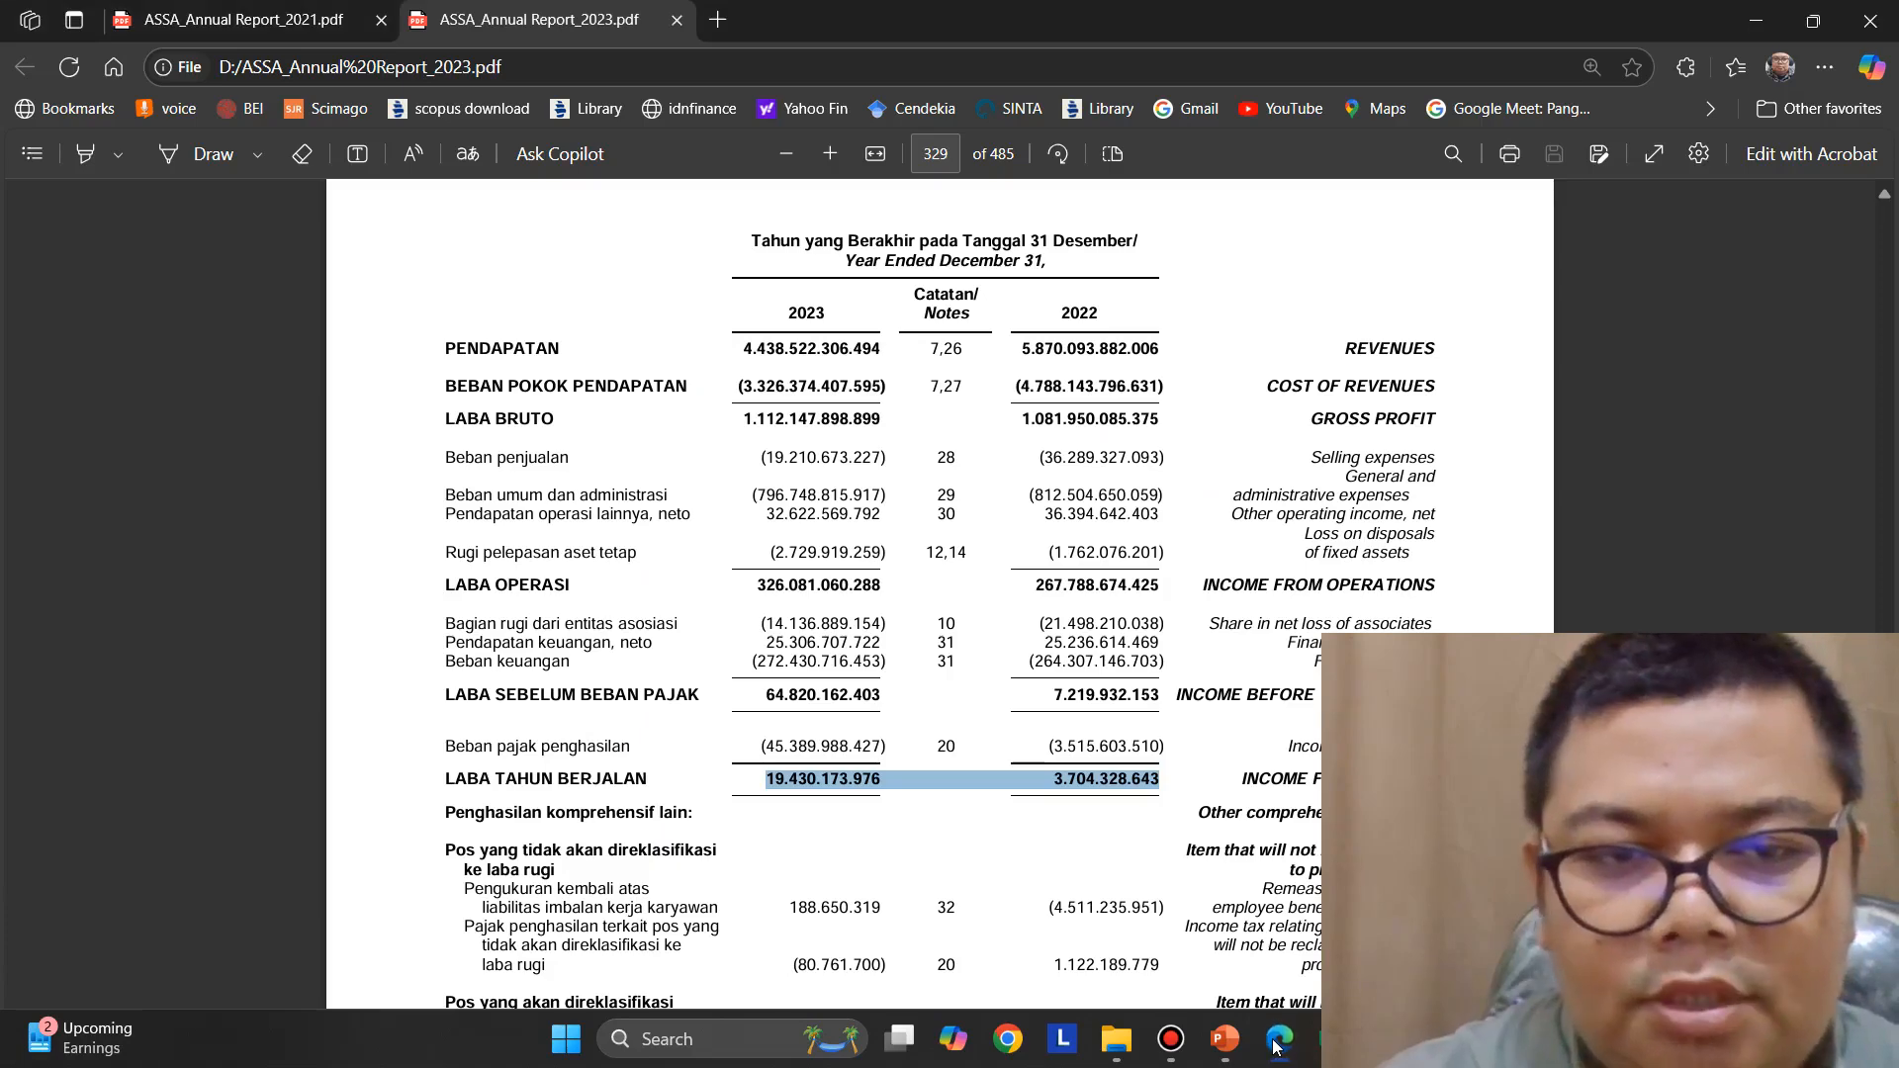
pyautogui.click(1276, 1043)
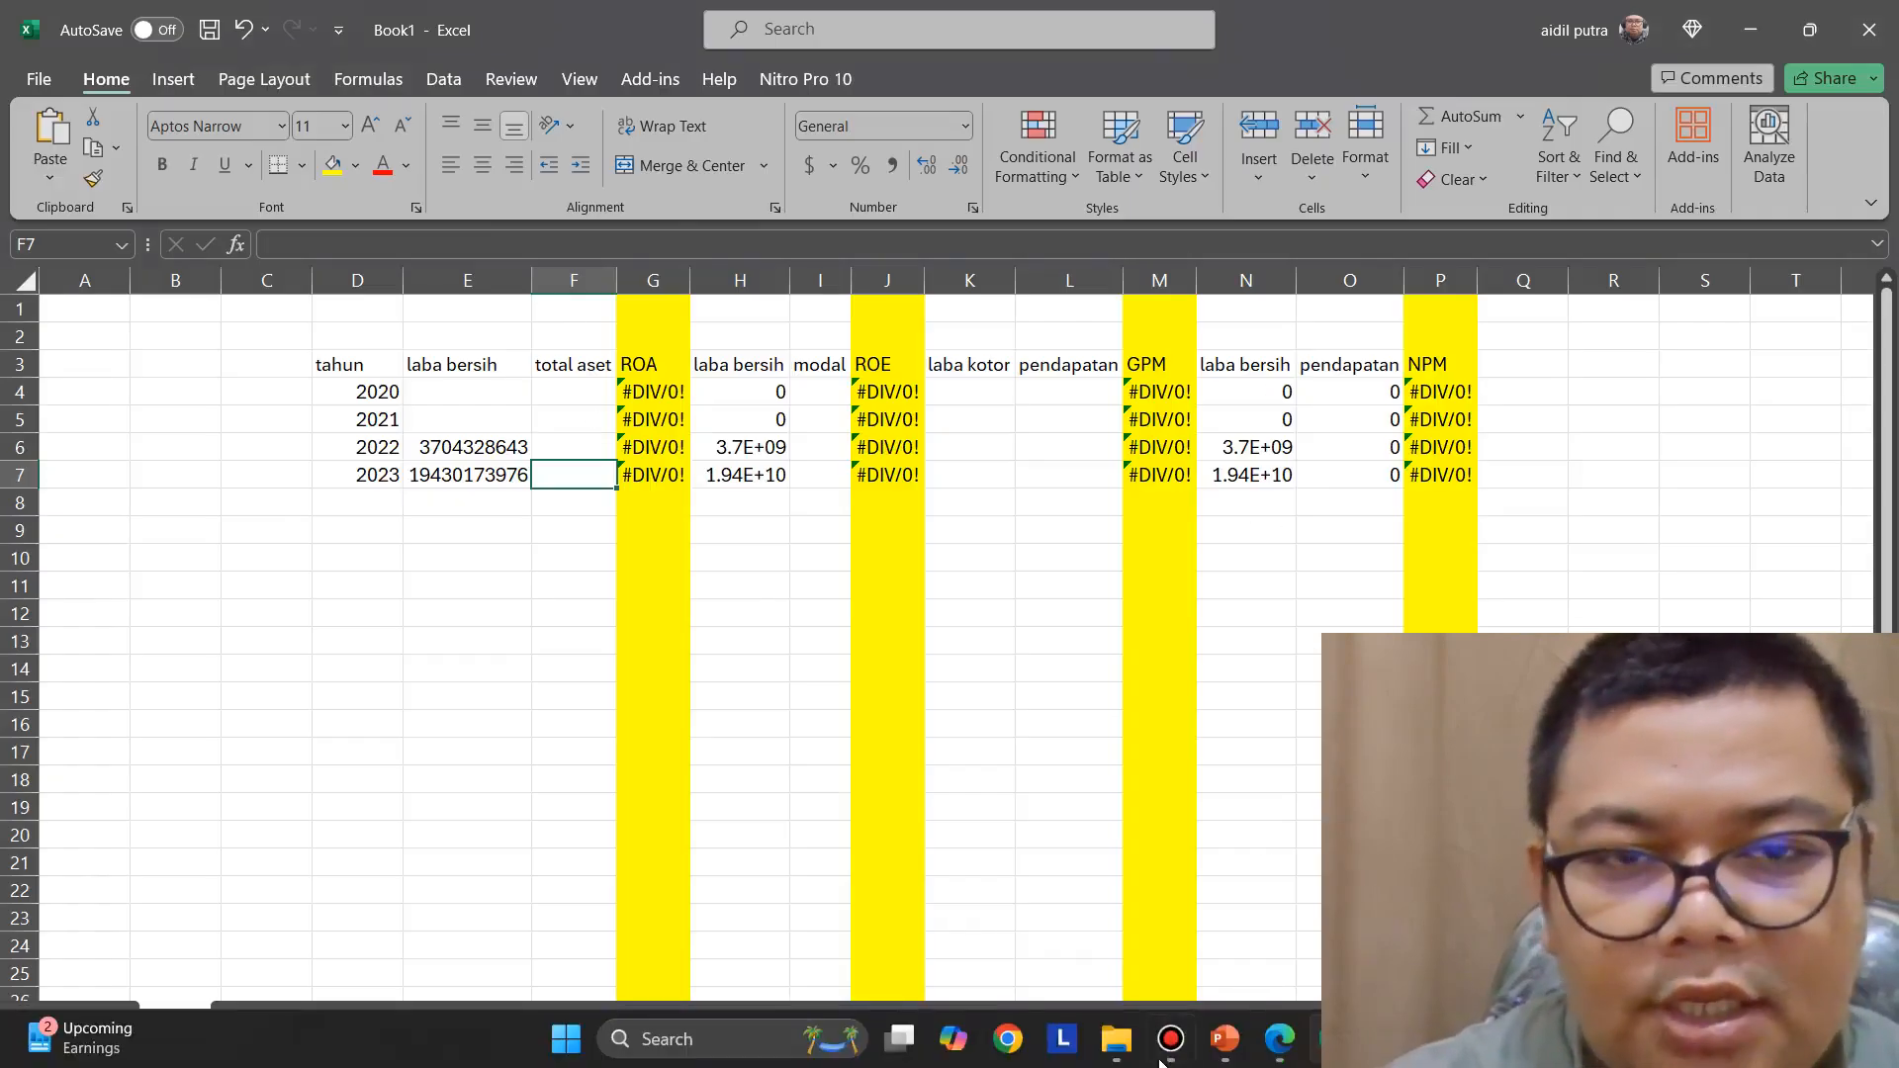
pyautogui.click(1280, 1044)
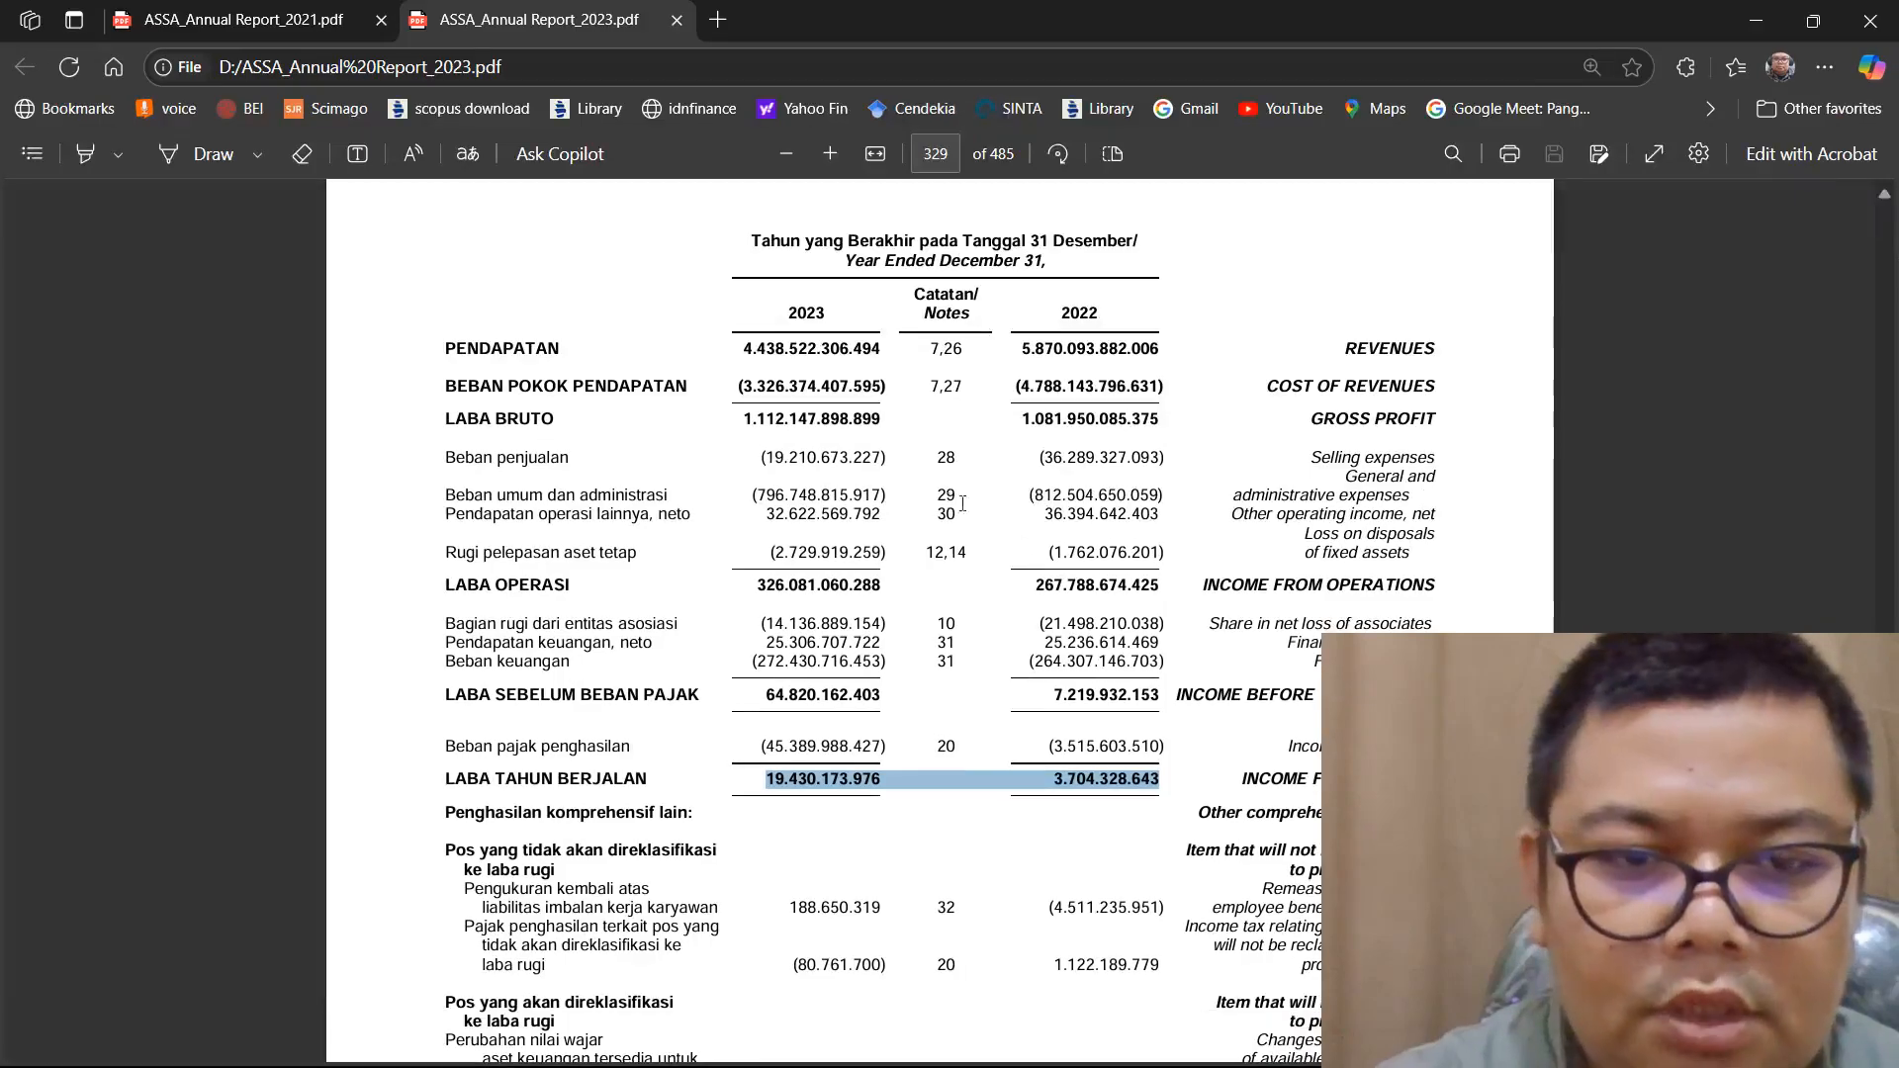
pyautogui.scroll(15, 1042, 638)
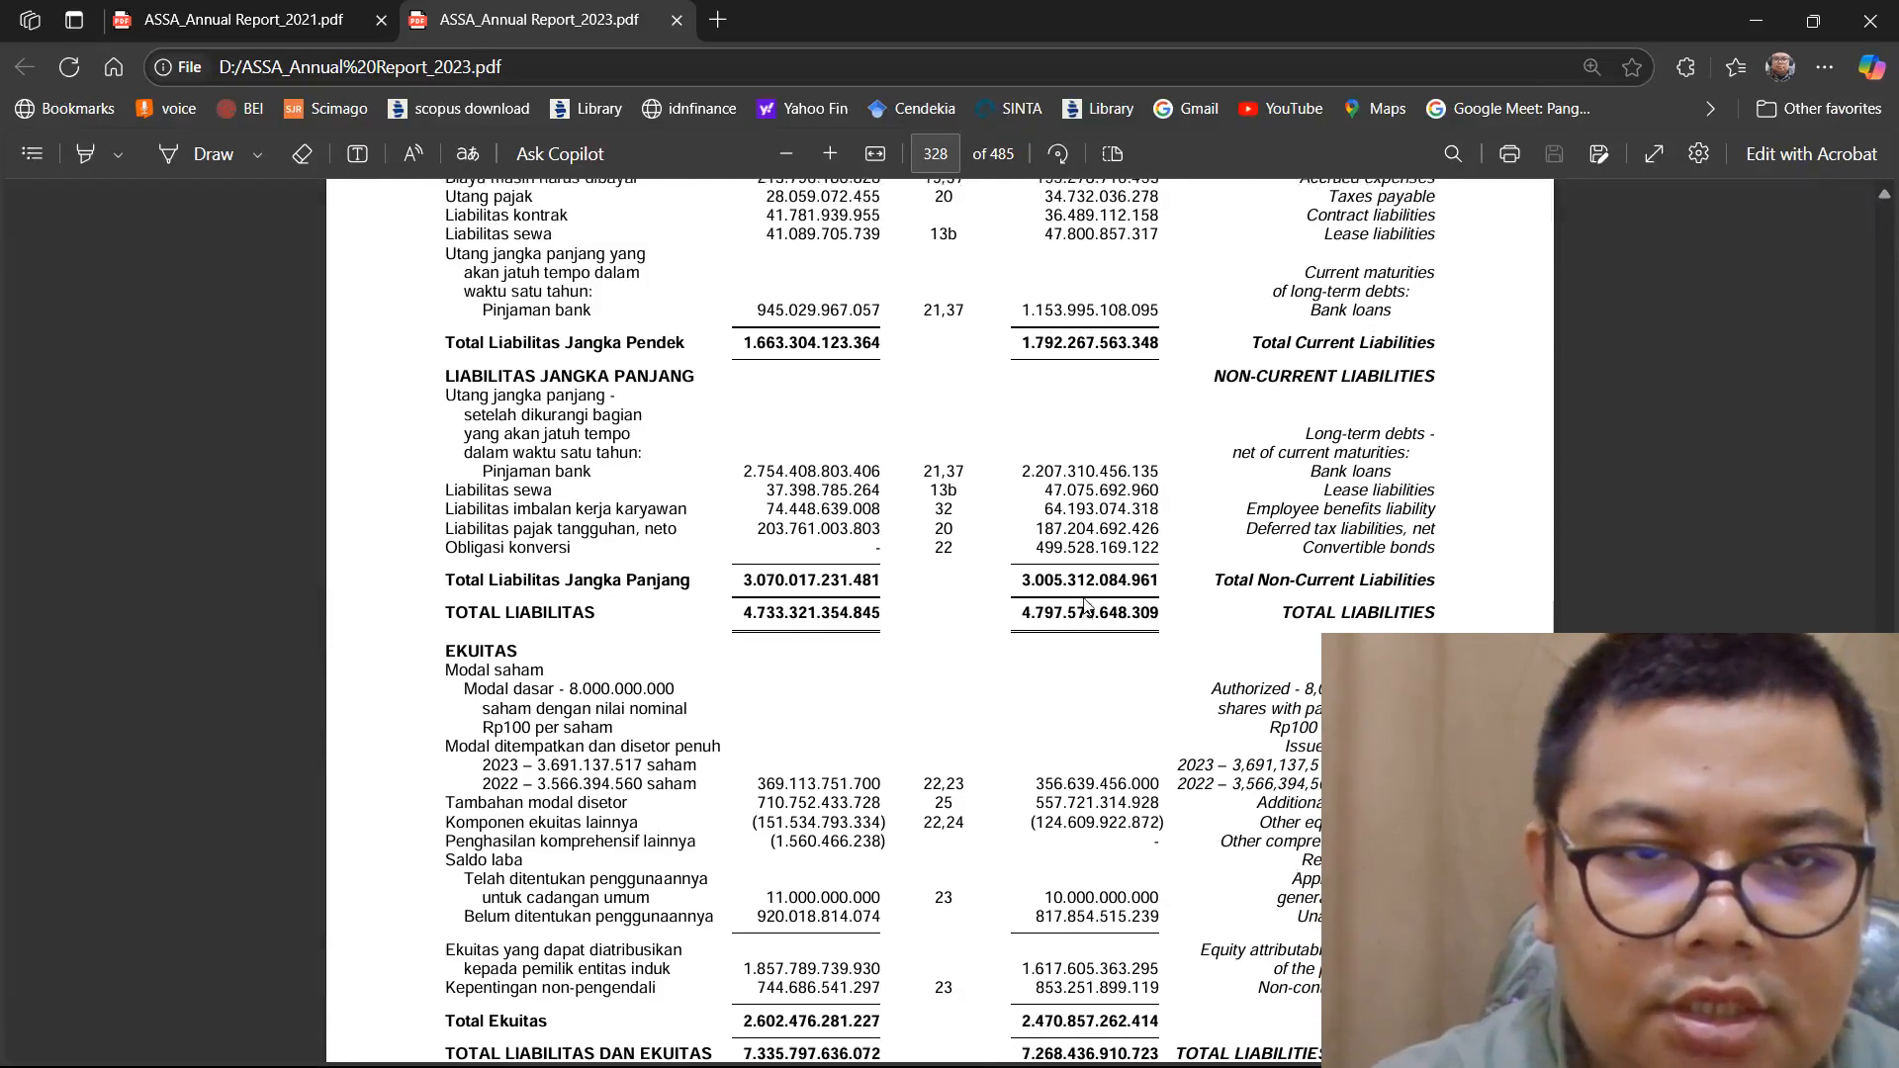
pyautogui.scroll(7, 1088, 605)
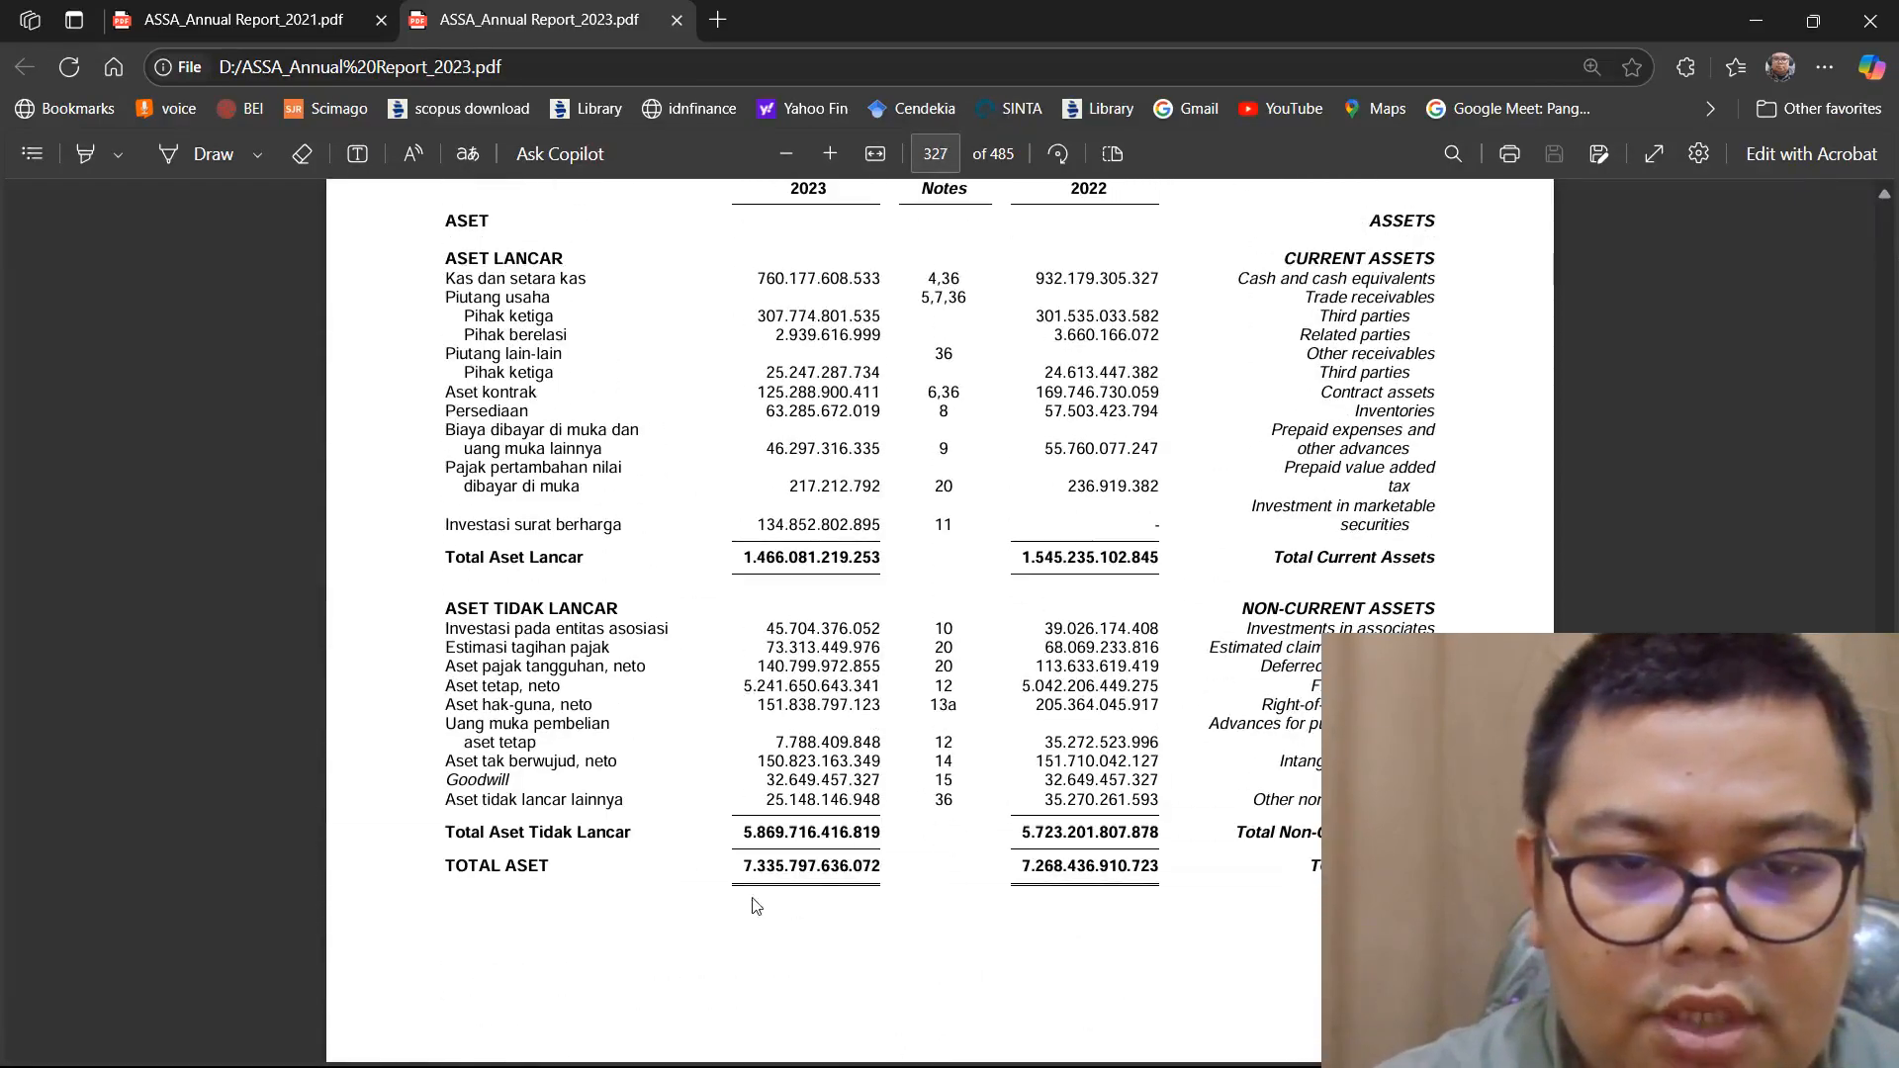
pyautogui.moveTo(752, 870); pyautogui.dragTo(1142, 857)
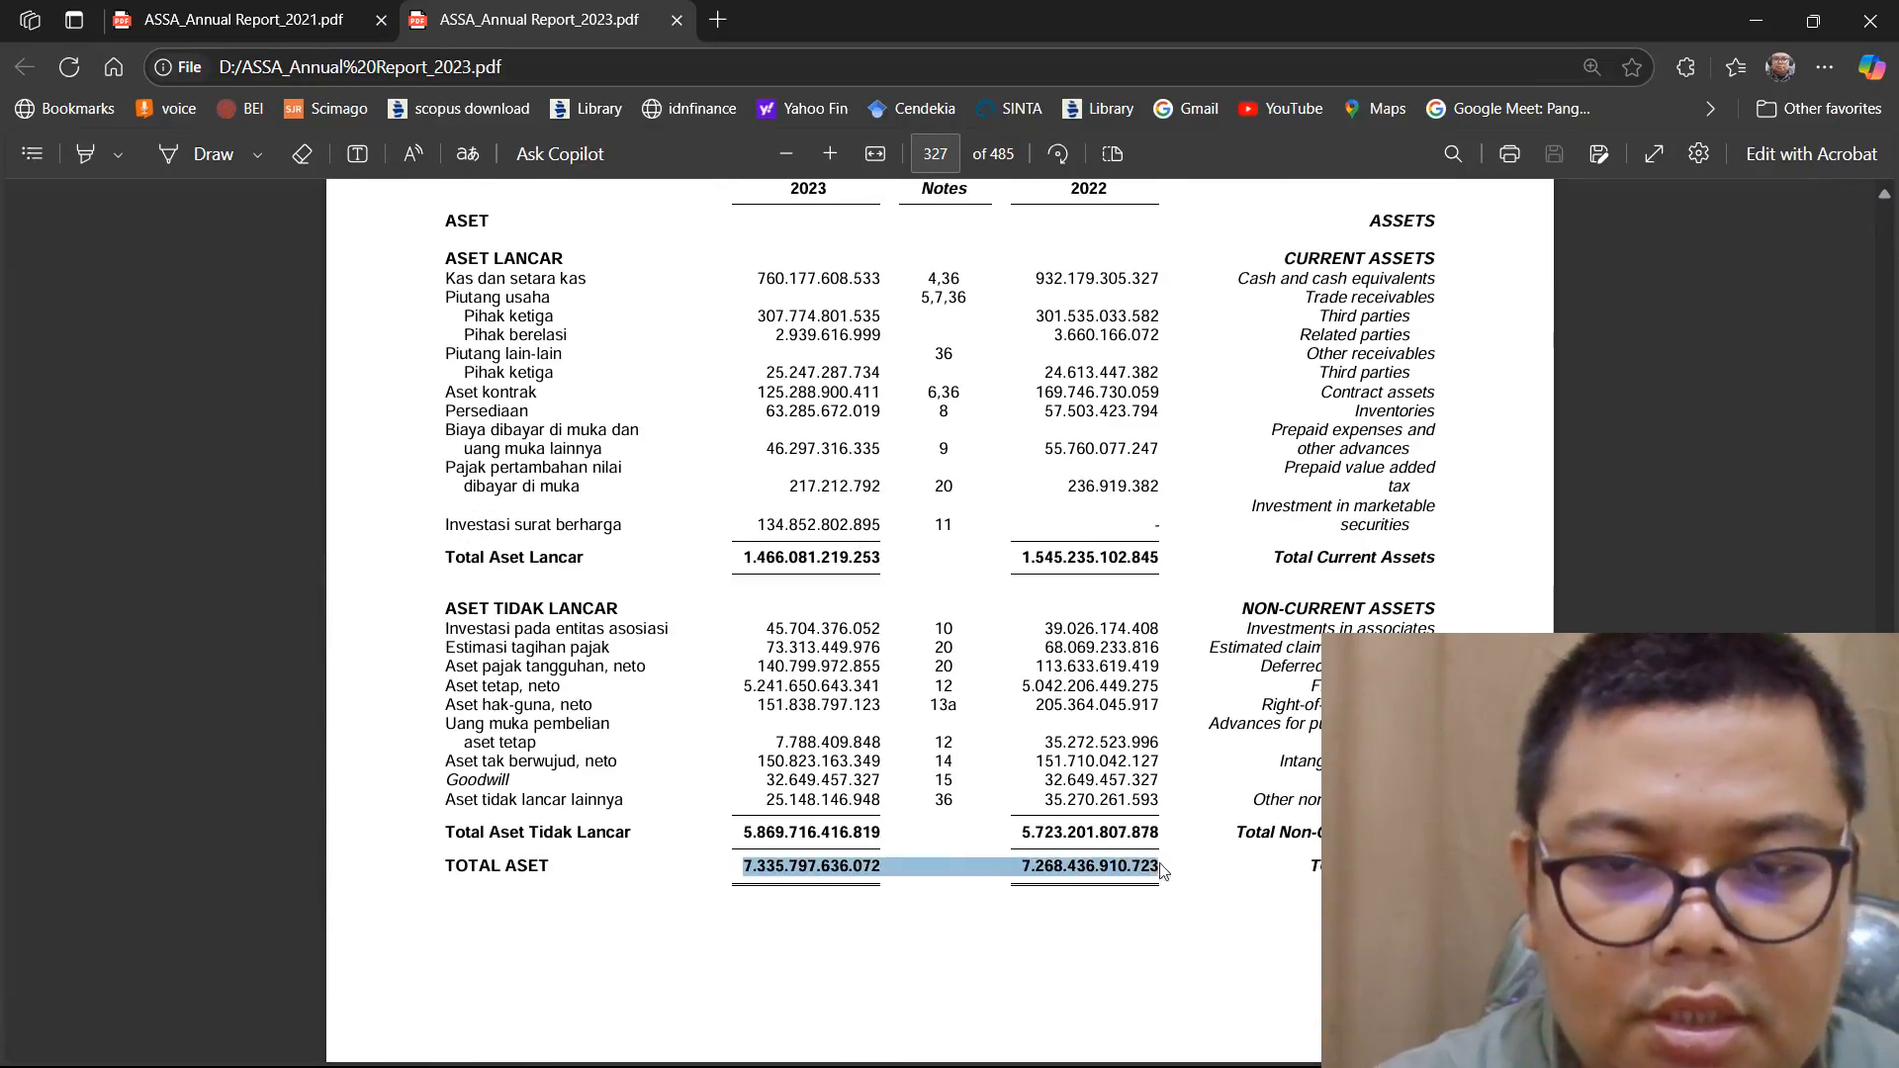
pyautogui.rightClick(1162, 870)
pyautogui.click(1226, 550)
pyautogui.moveTo(1251, 1058)
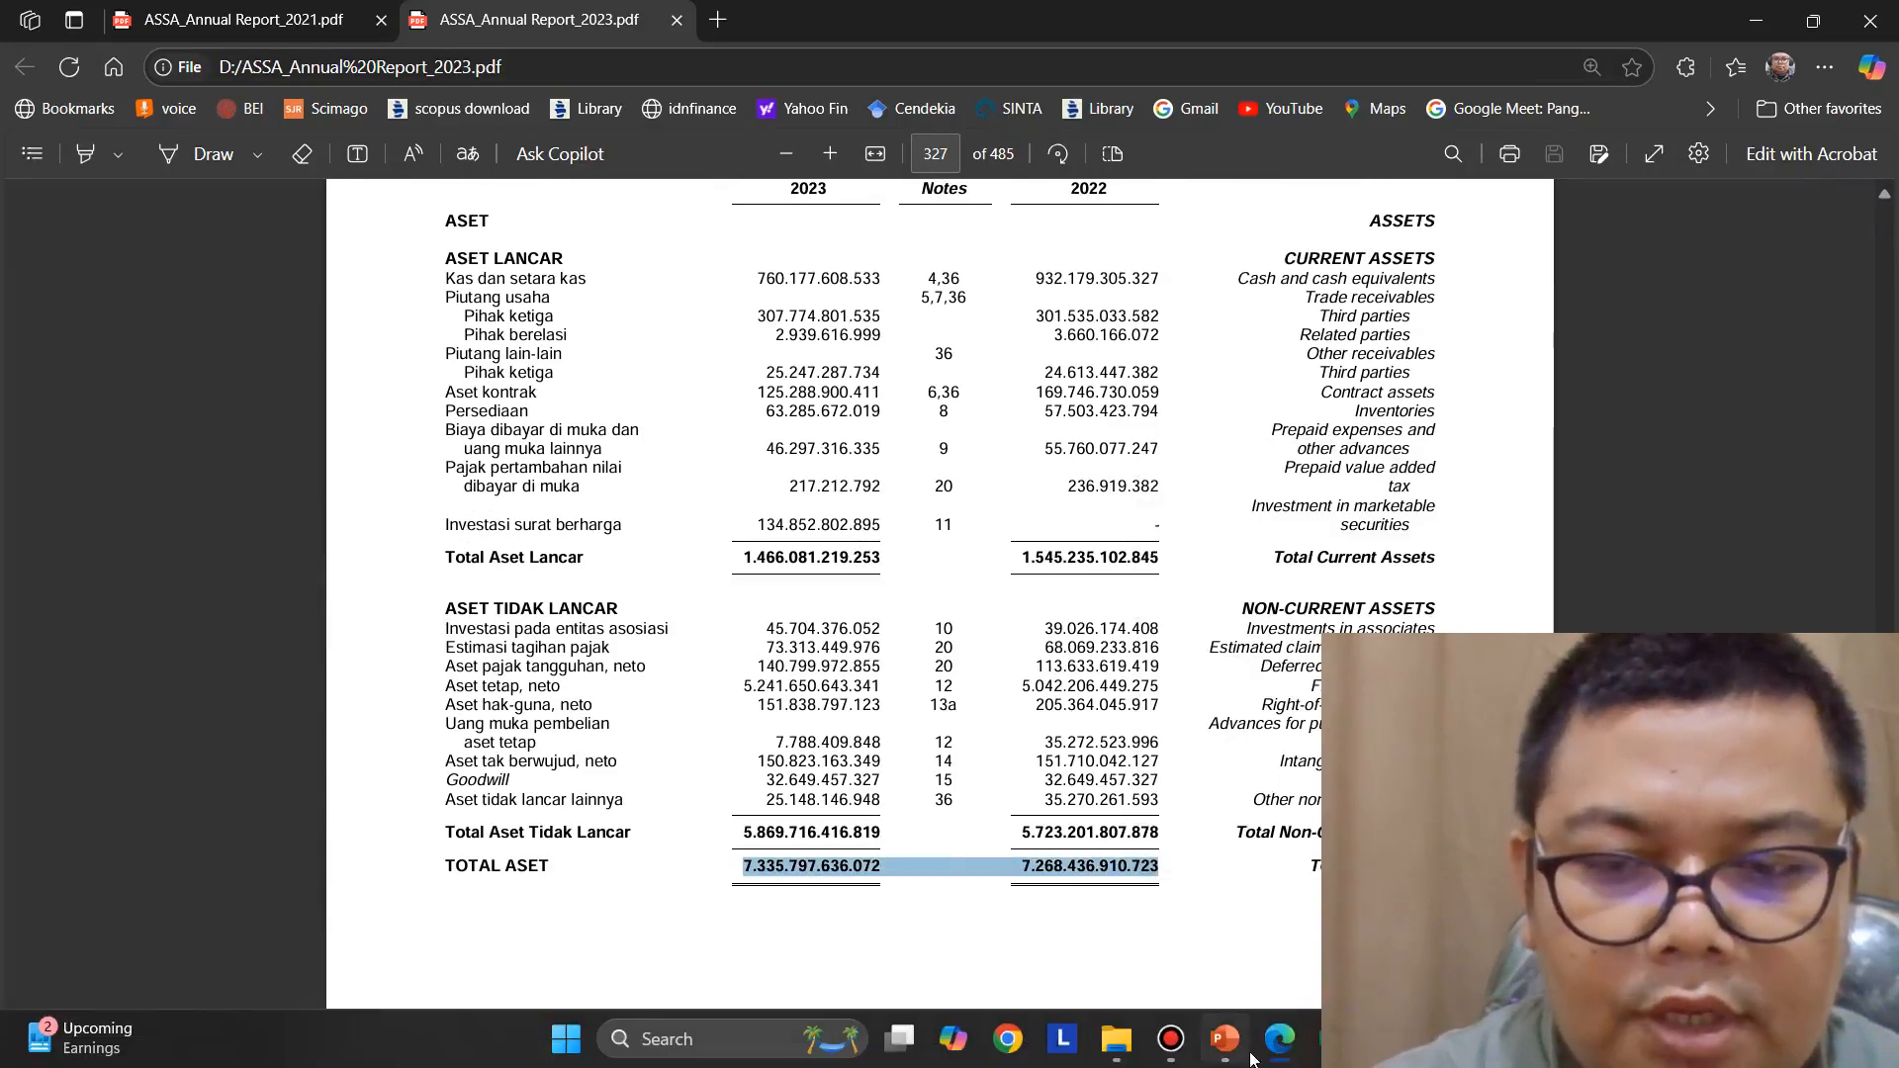
# Switch to Excel, paste the total asset figures into F7 and cut the 2022 figure out, keeping only 7.335.797.636.072
pyautogui.click(1333, 1040)
pyautogui.doubleClick(564, 470)
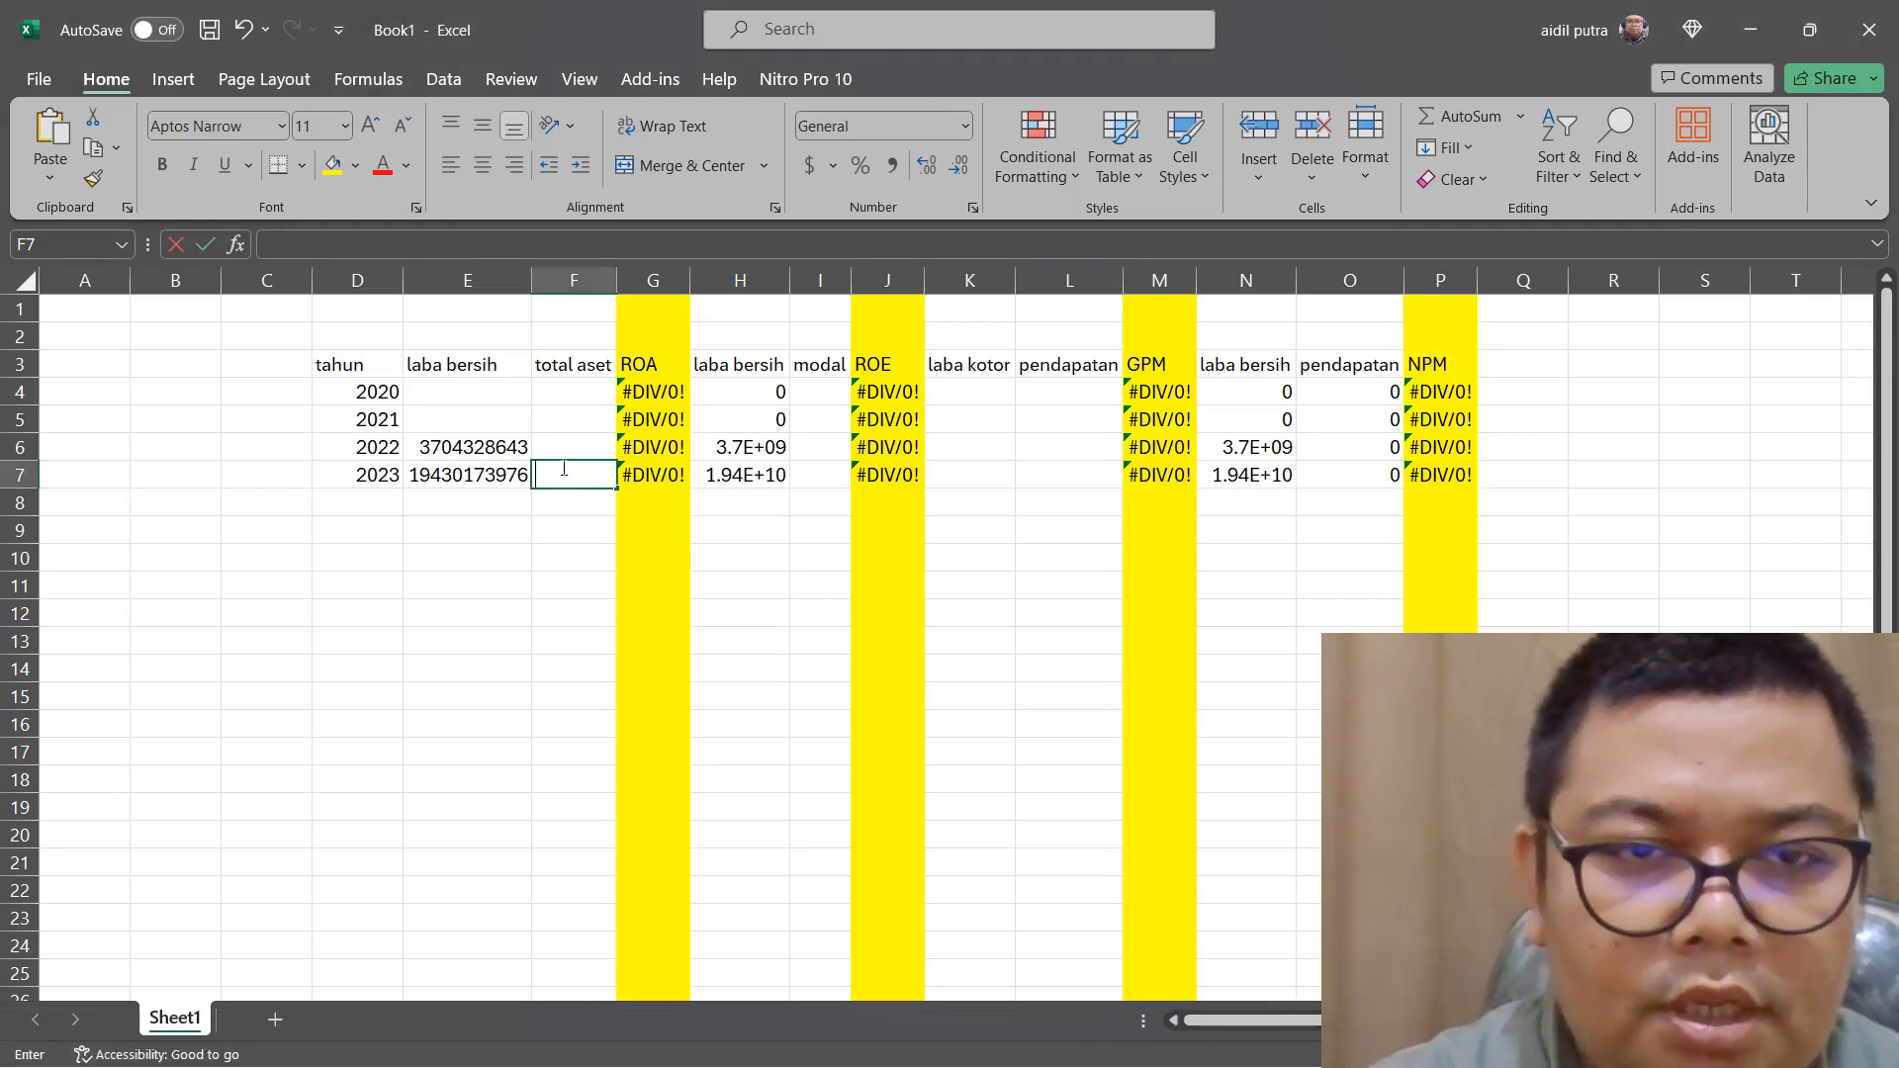
pyautogui.rightClick(565, 470)
pyautogui.click(625, 597)
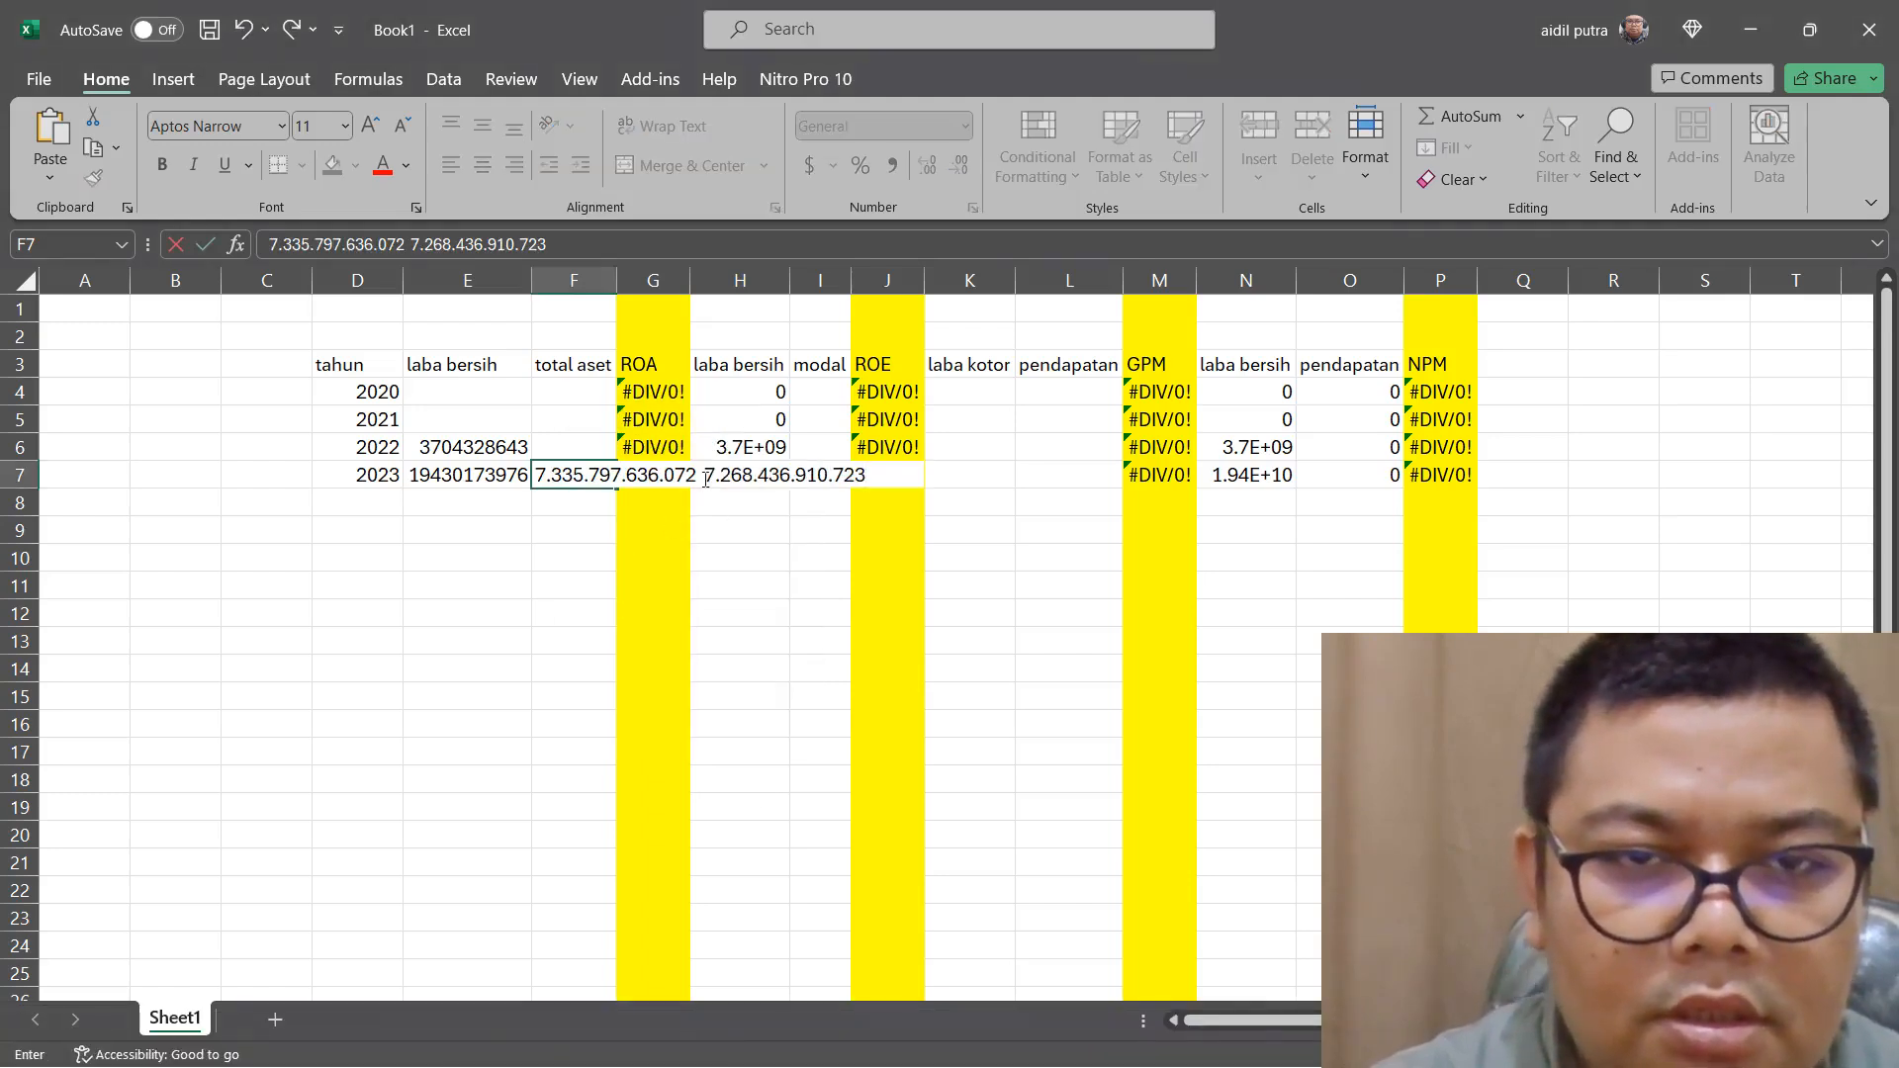
pyautogui.moveTo(705, 478); pyautogui.dragTo(866, 476)
pyautogui.rightClick(809, 474)
pyautogui.click(882, 512)
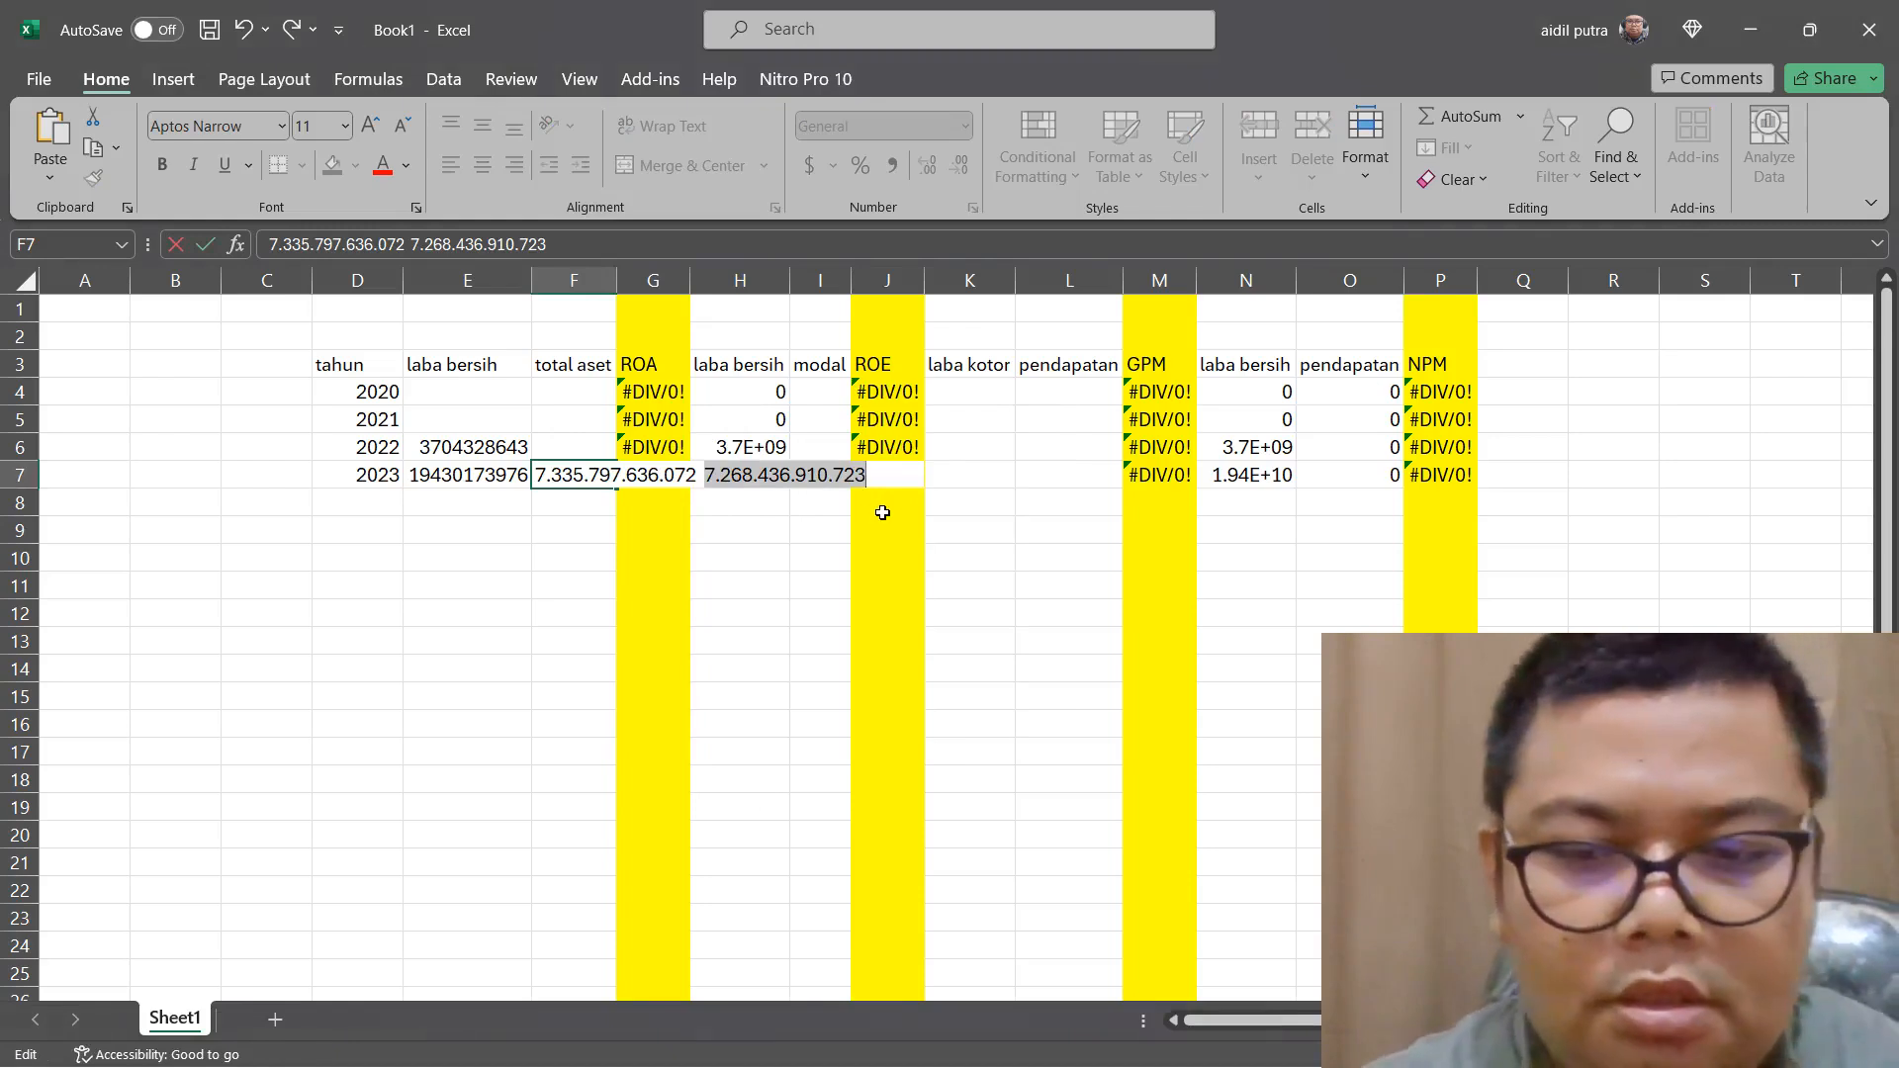
pyautogui.press('BackSpace')
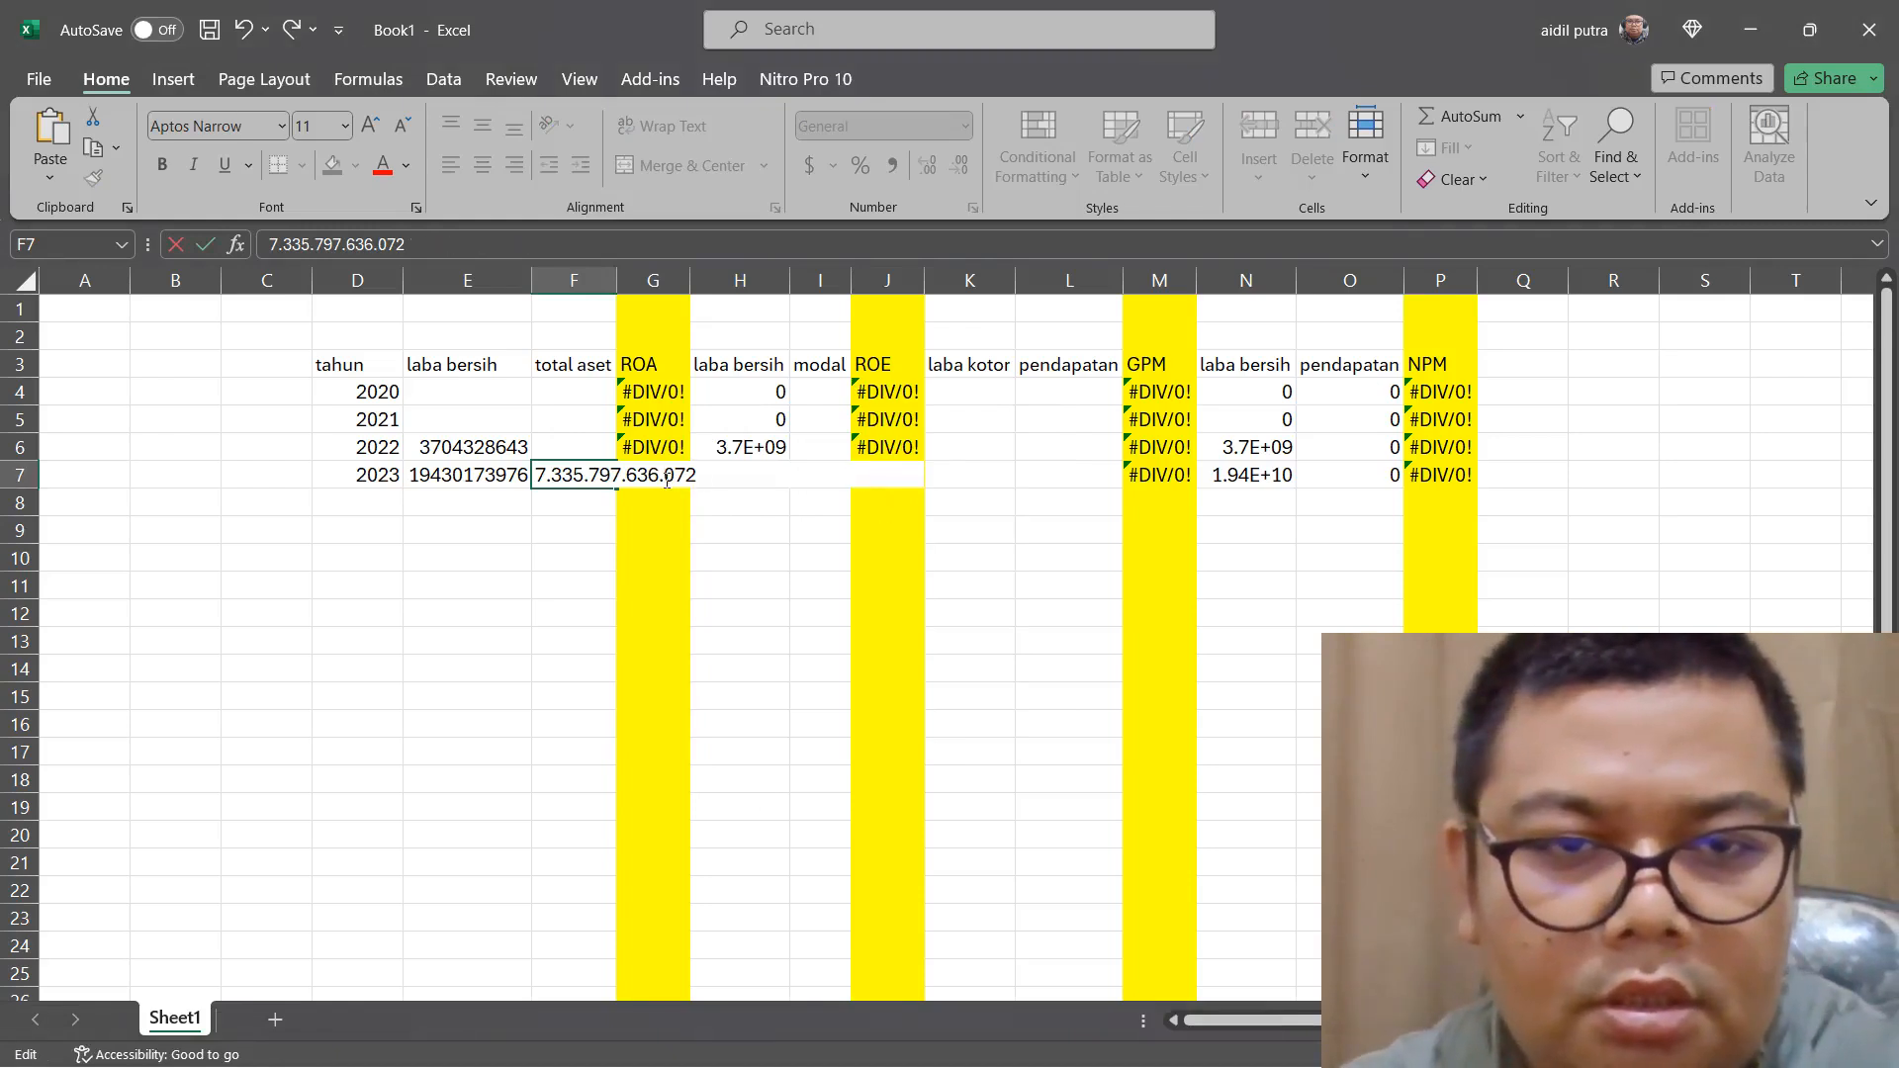
pyautogui.press('BackSpace')
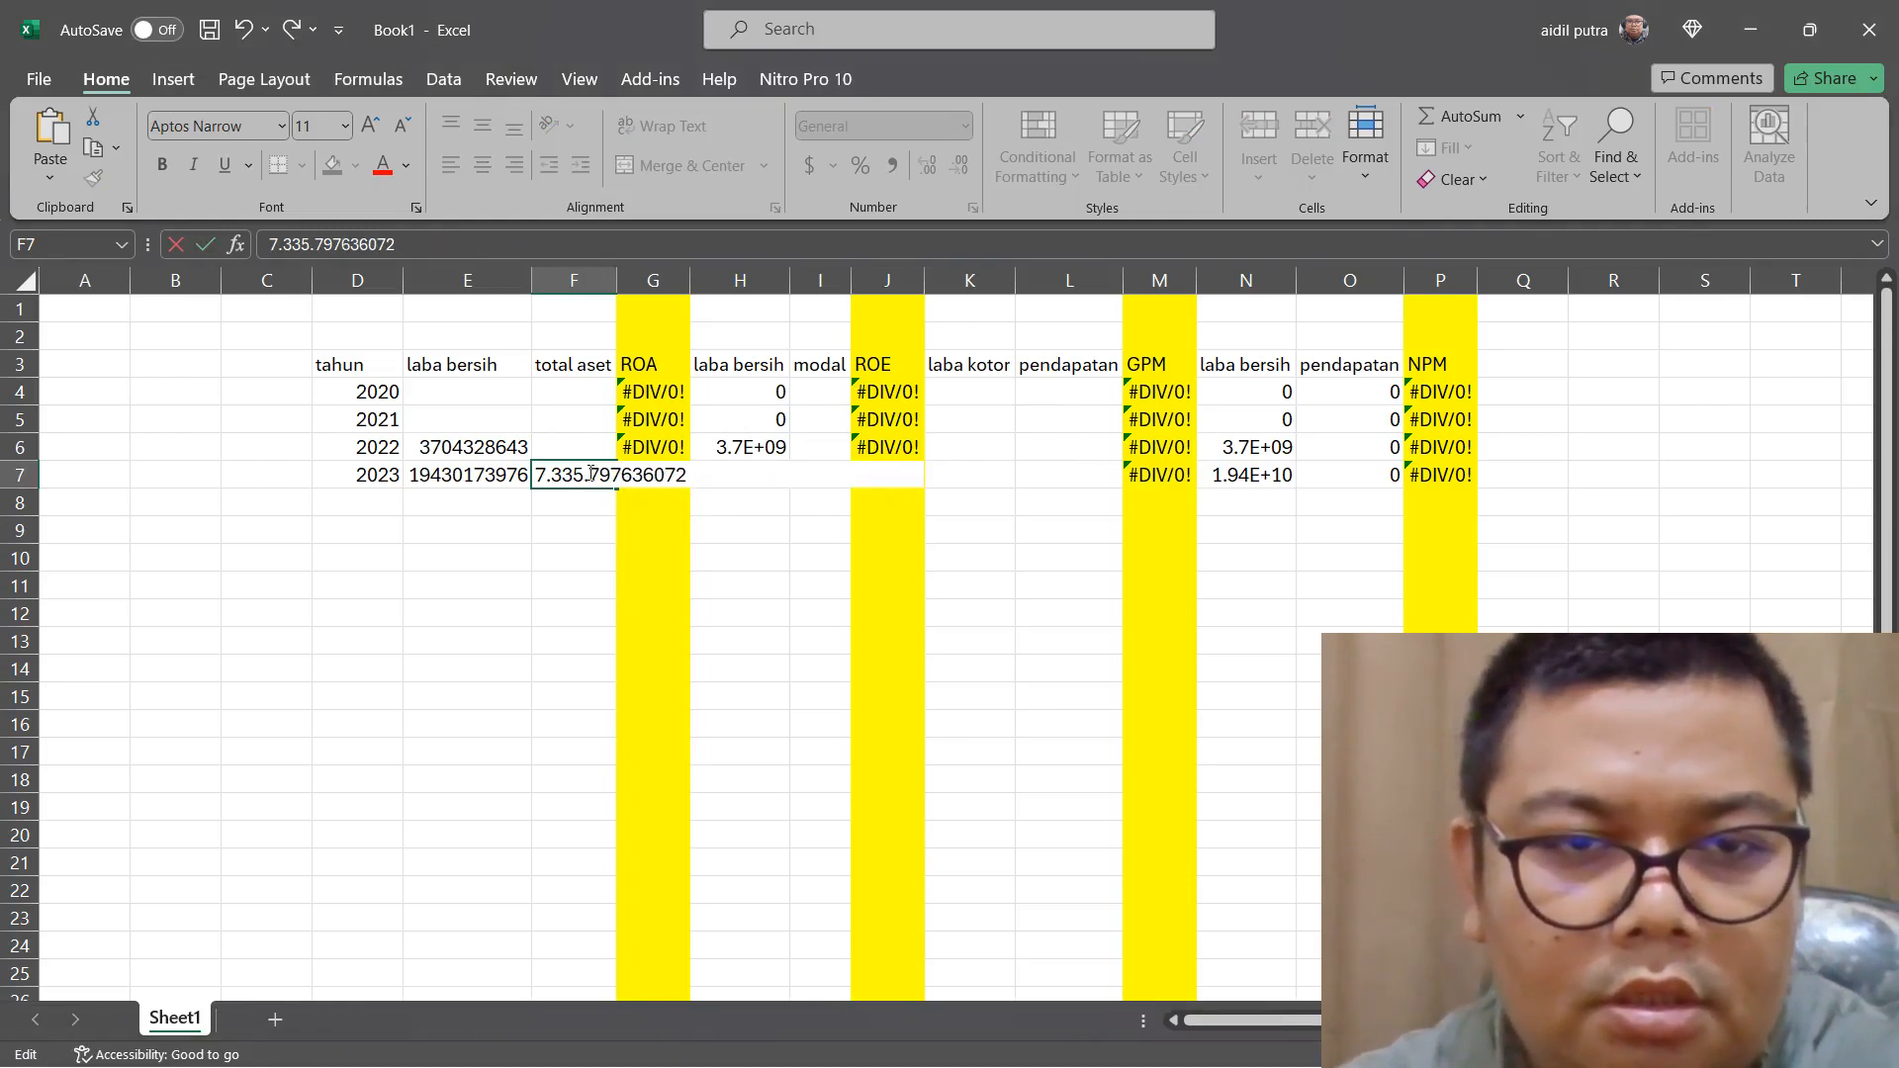
pyautogui.click(590, 474)
pyautogui.press('BackSpace')
pyautogui.click(551, 475)
pyautogui.press('BackSpace')
pyautogui.doubleClick(583, 454)
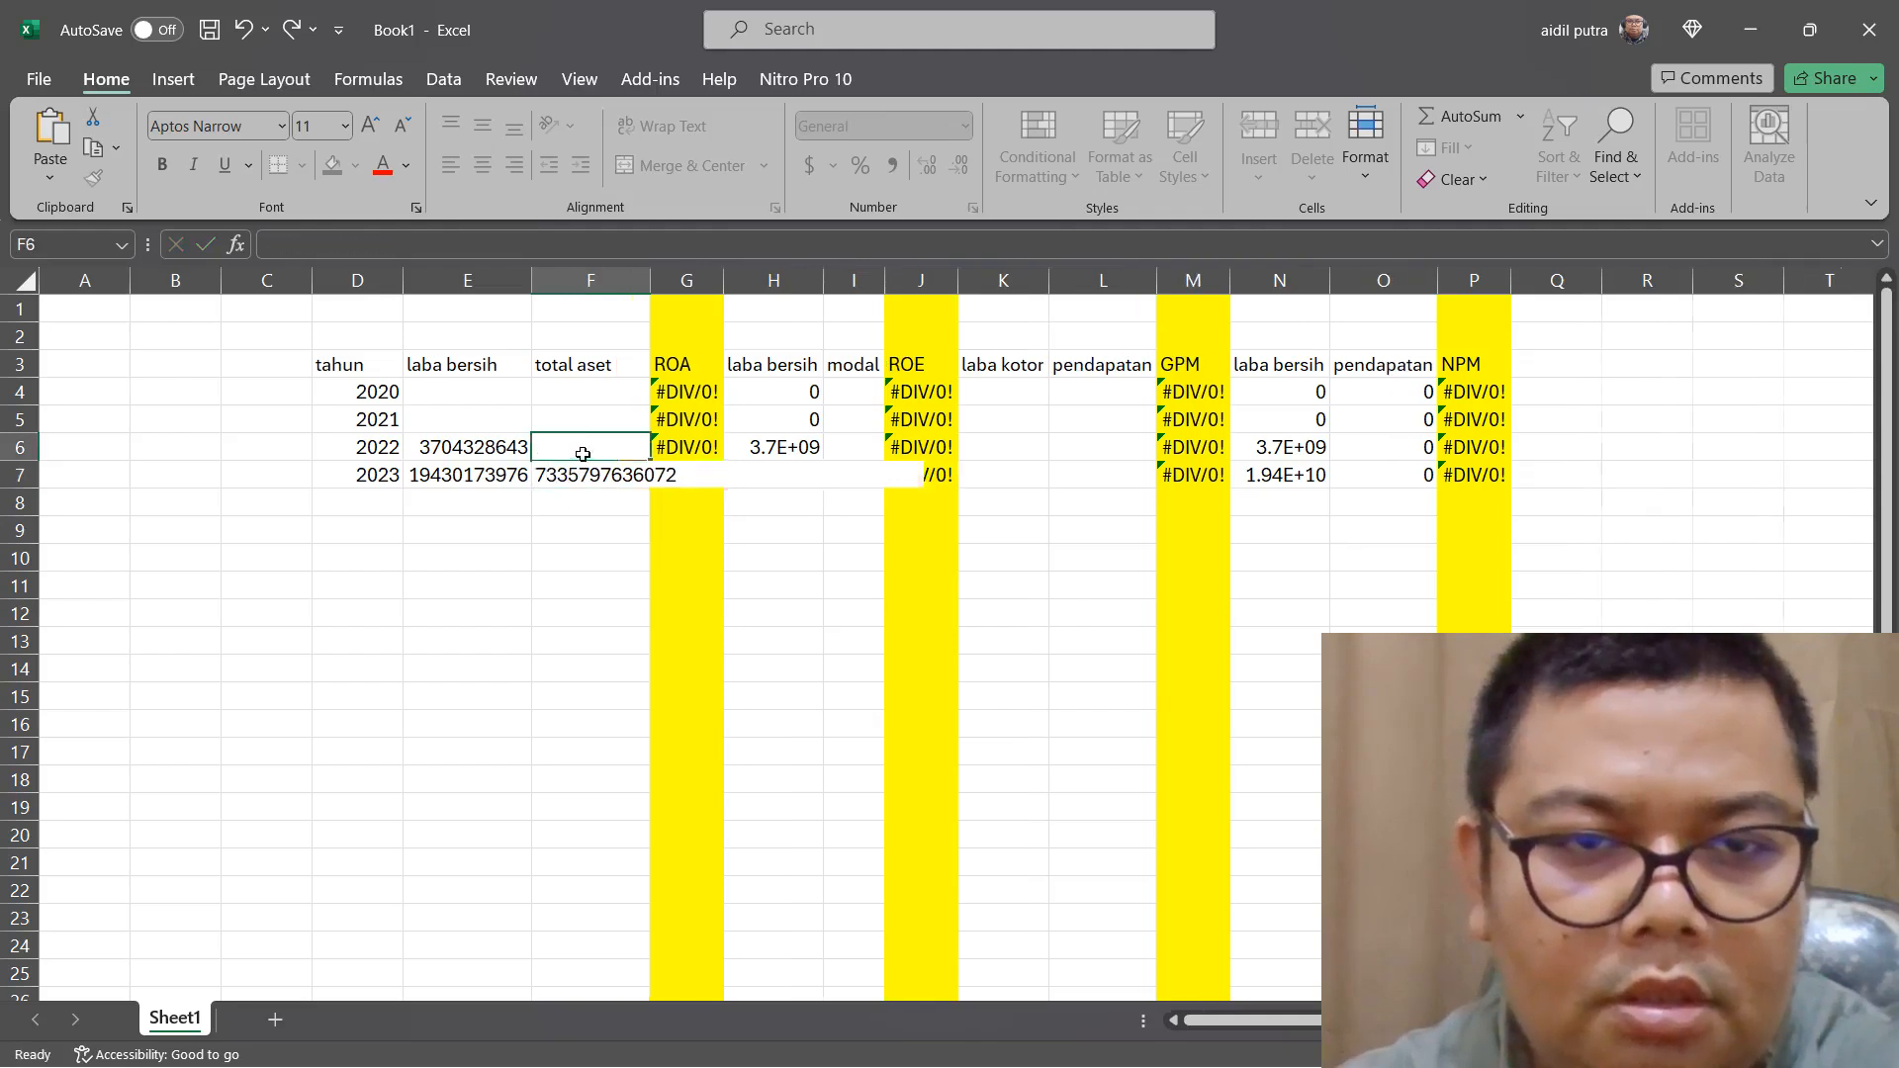
pyautogui.rightClick(583, 454)
pyautogui.click(645, 583)
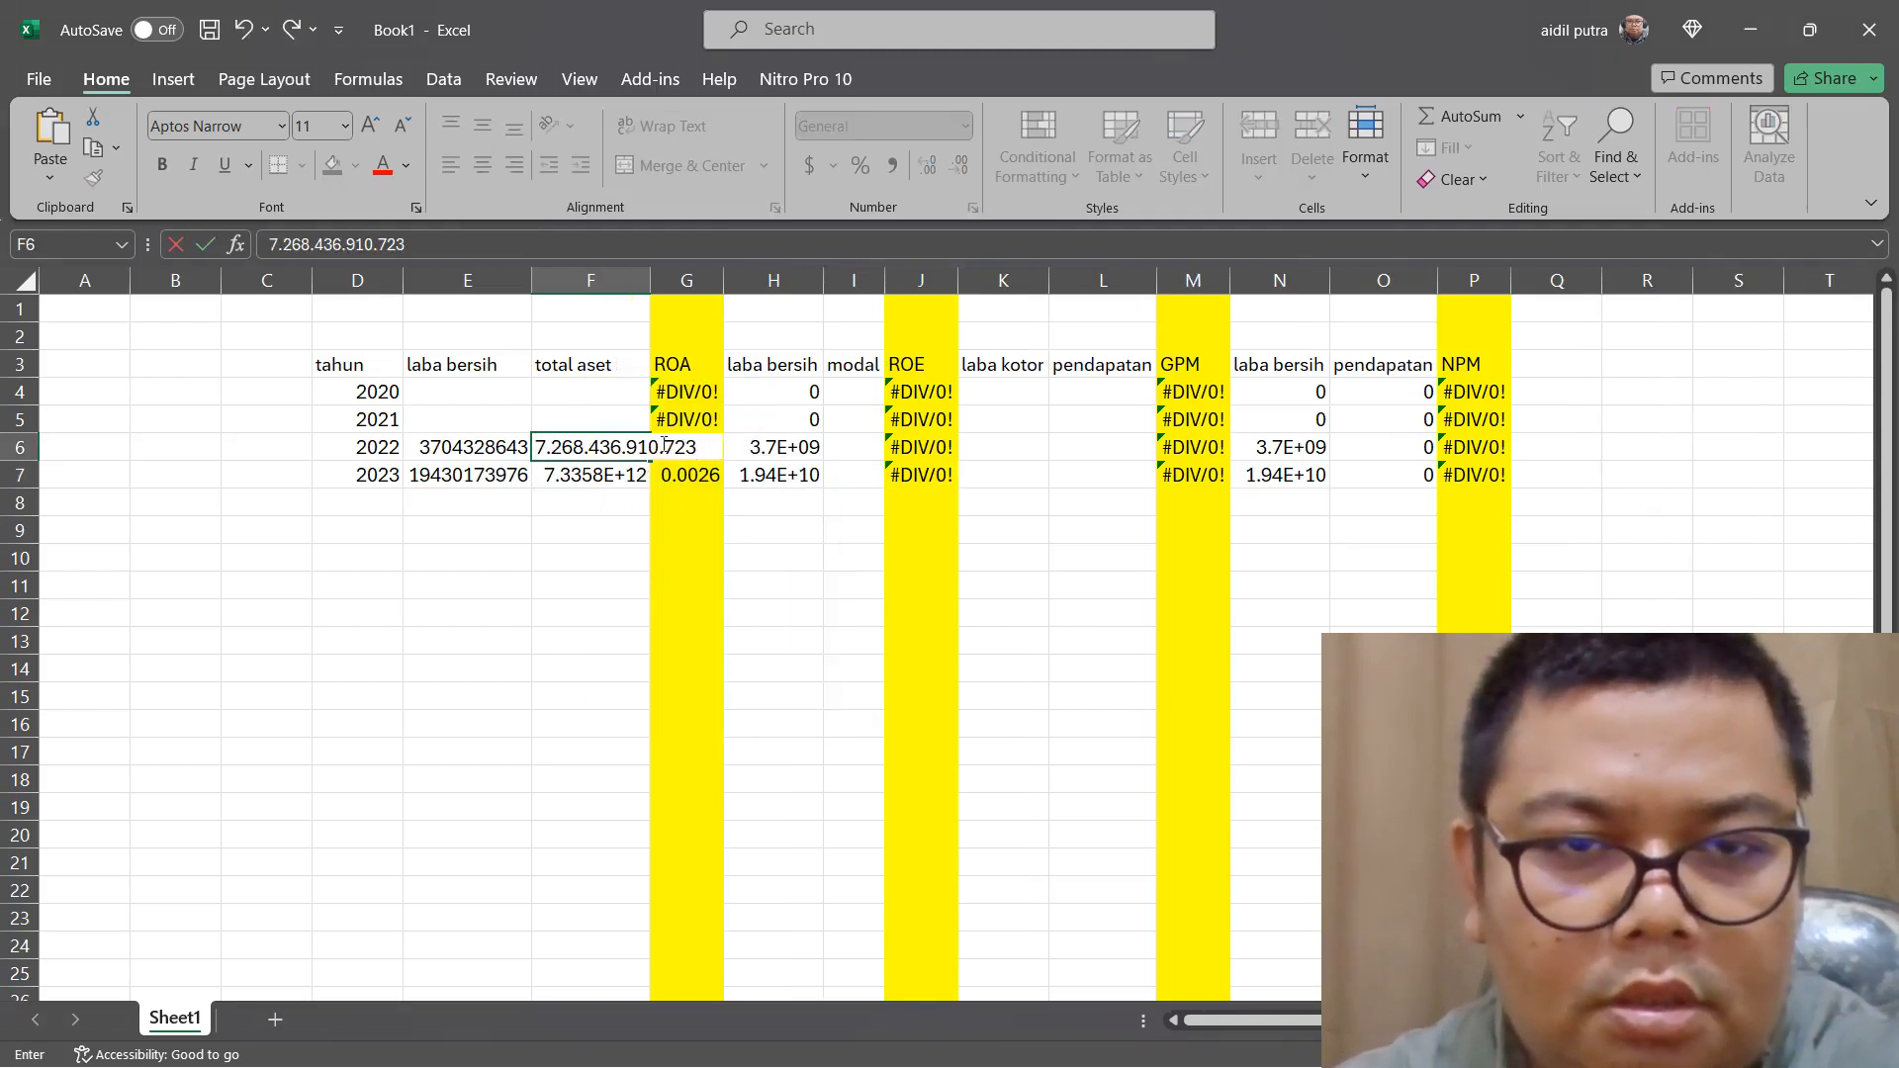
pyautogui.click(629, 447)
pyautogui.press('BackSpace')
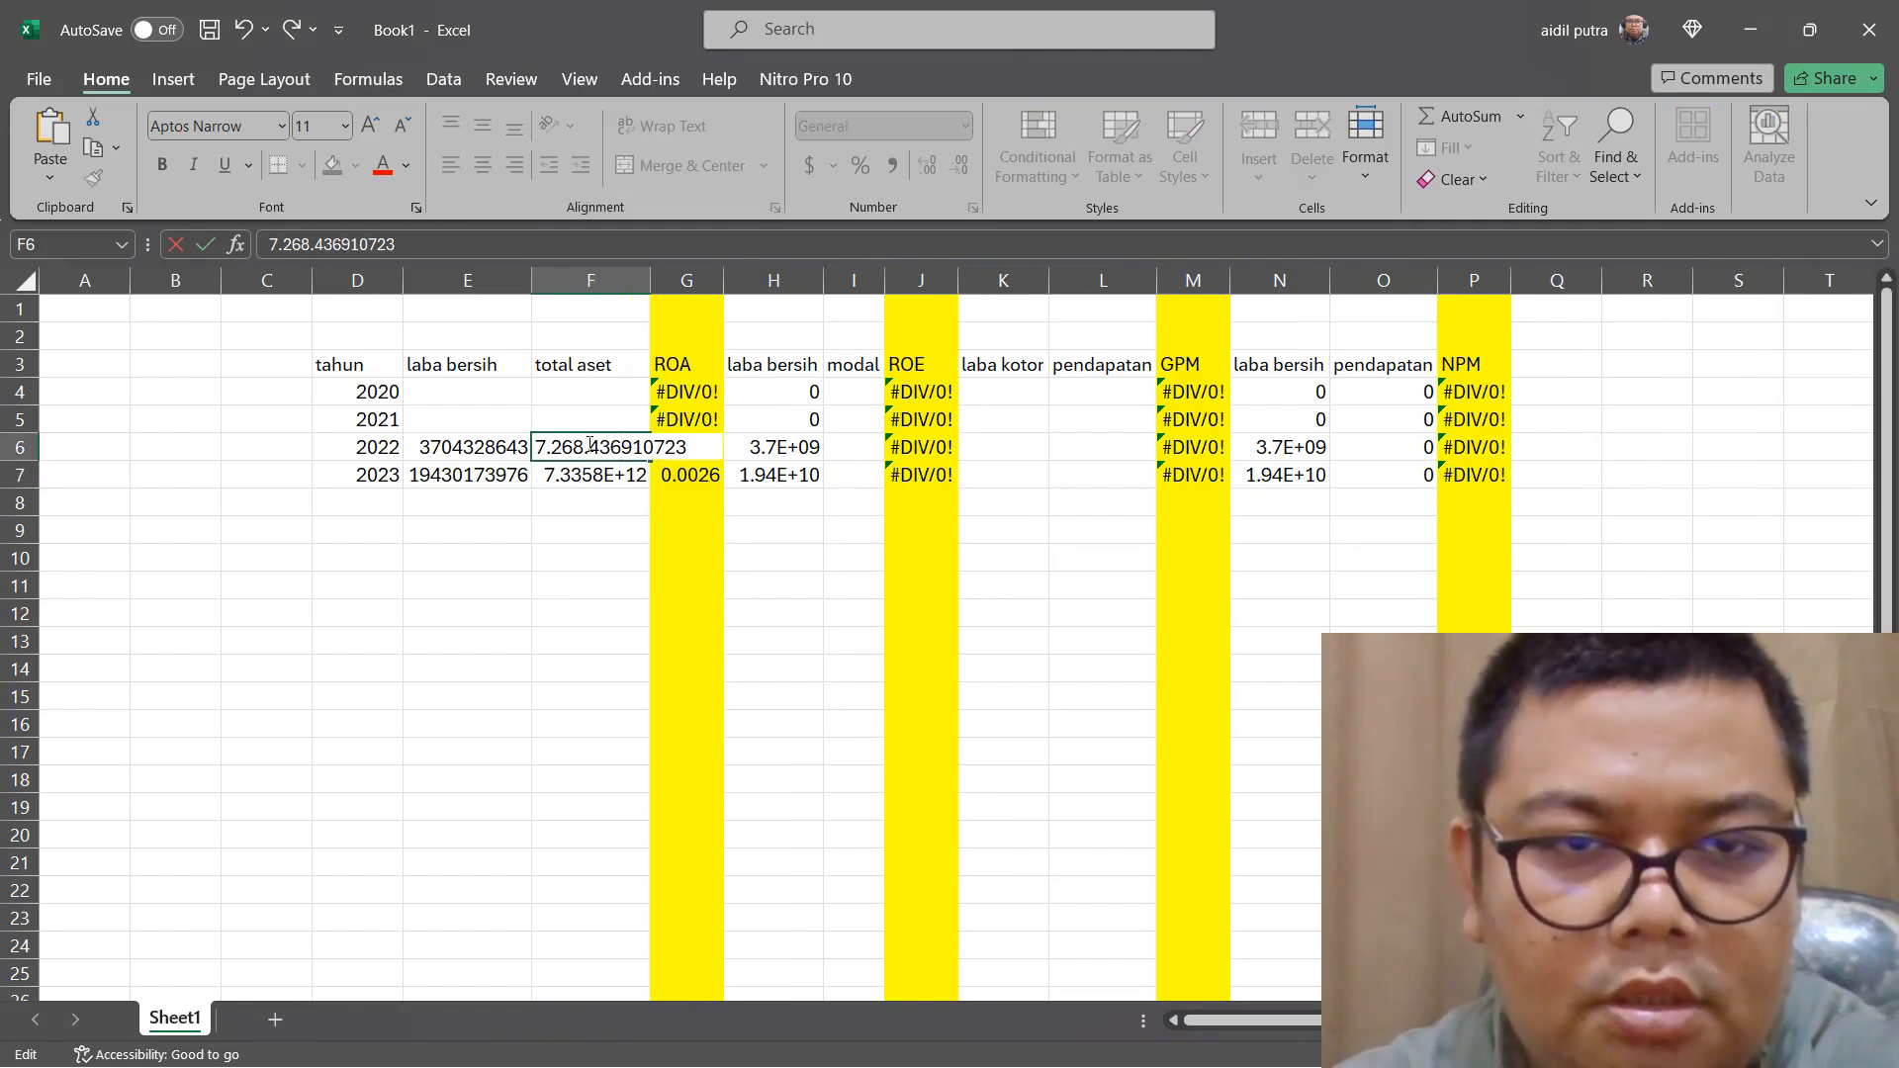
pyautogui.click(590, 447)
pyautogui.press('BackSpace')
pyautogui.click(589, 502)
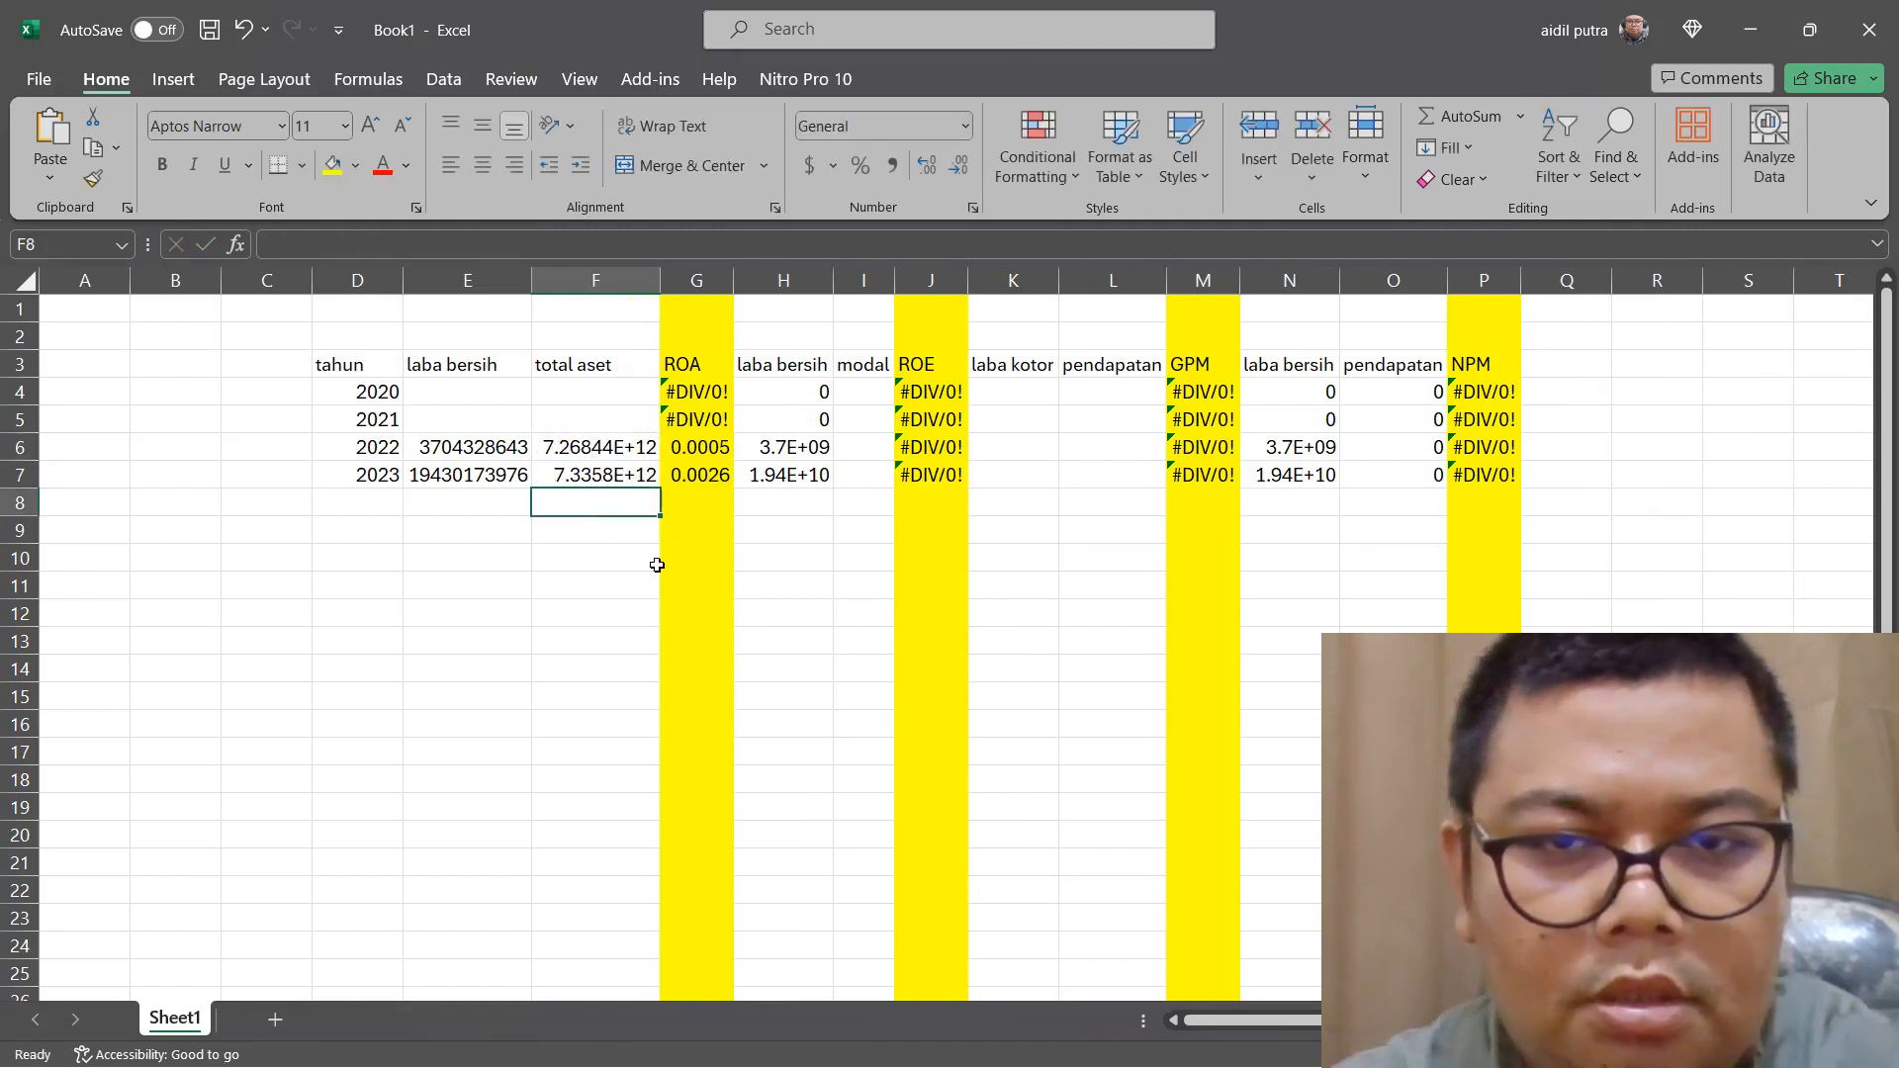
pyautogui.click(698, 447)
pyautogui.click(709, 479)
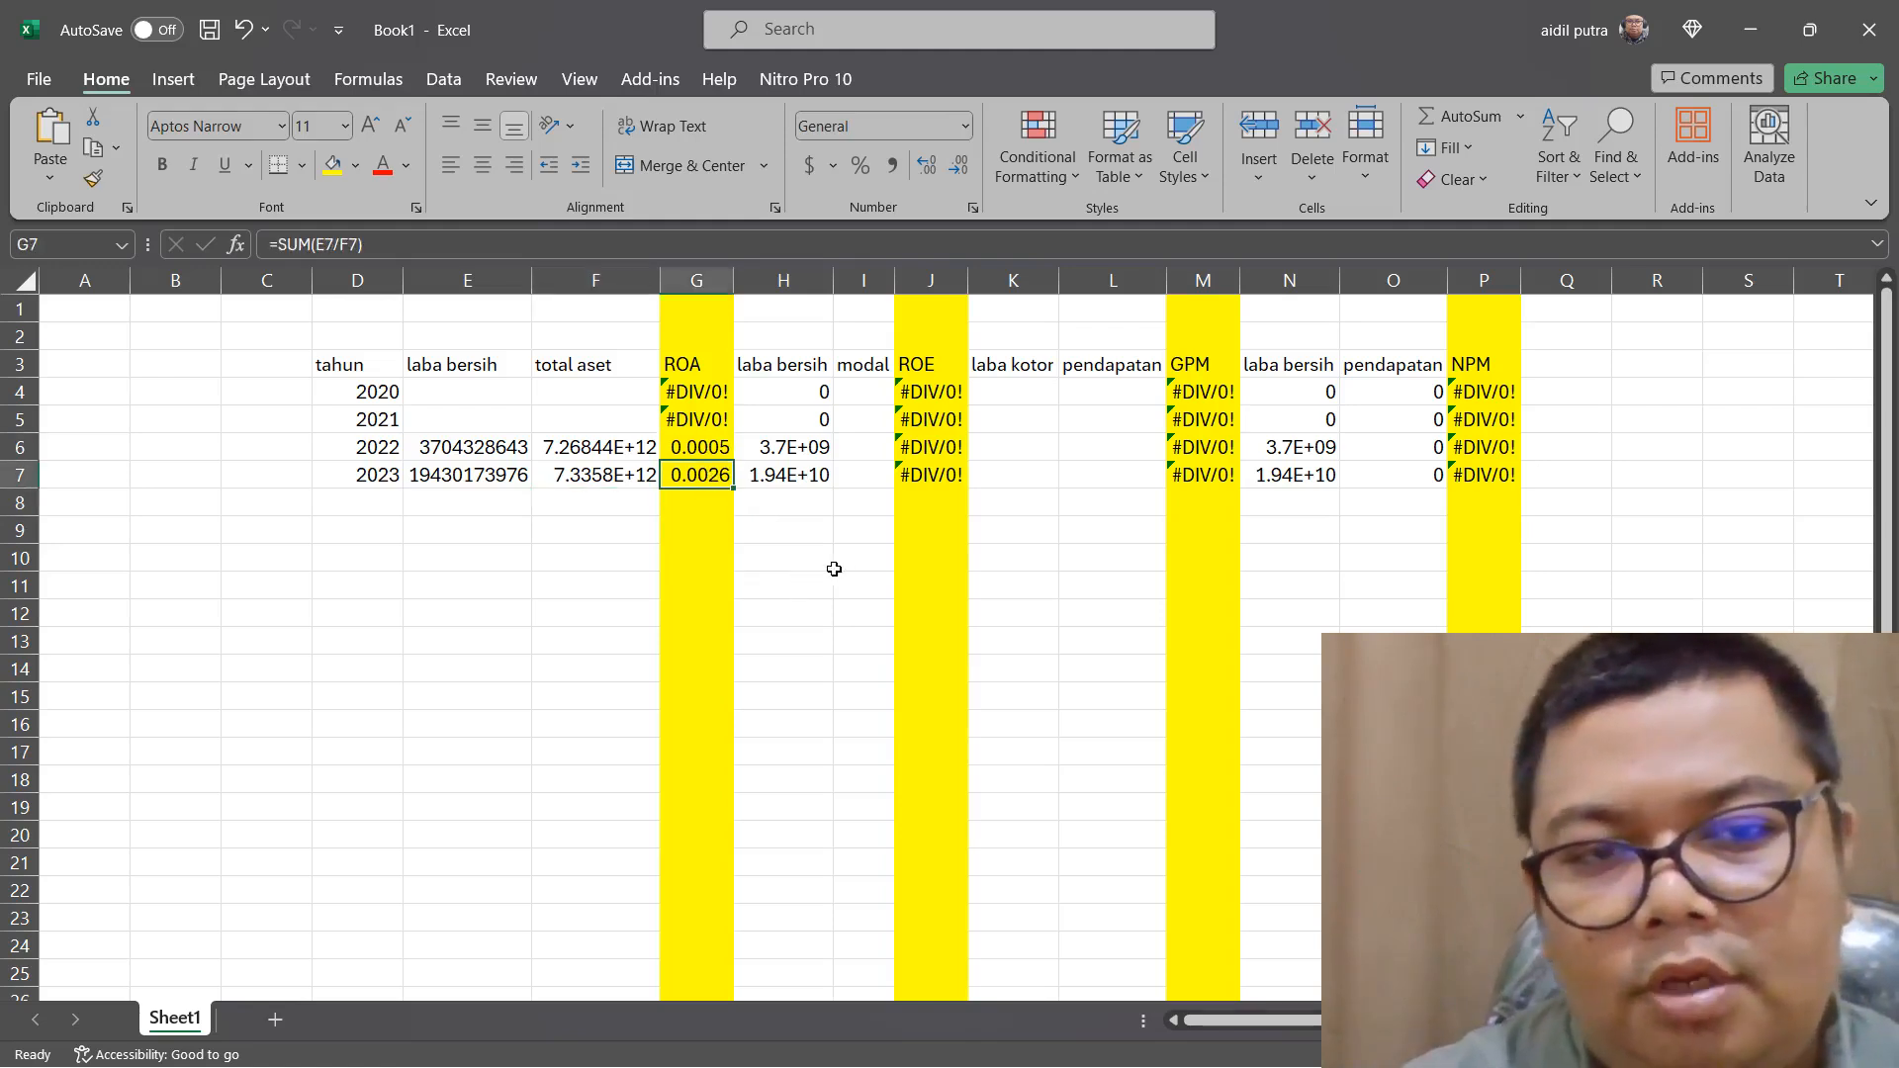
# Switch to Edge and copy the 2023 and 2022 "Total Ekuitas" figures, 2.602.476.281.227 and 2.470.857.262.414, from page 328 of the 2023 report
pyautogui.moveTo(1310, 1053)
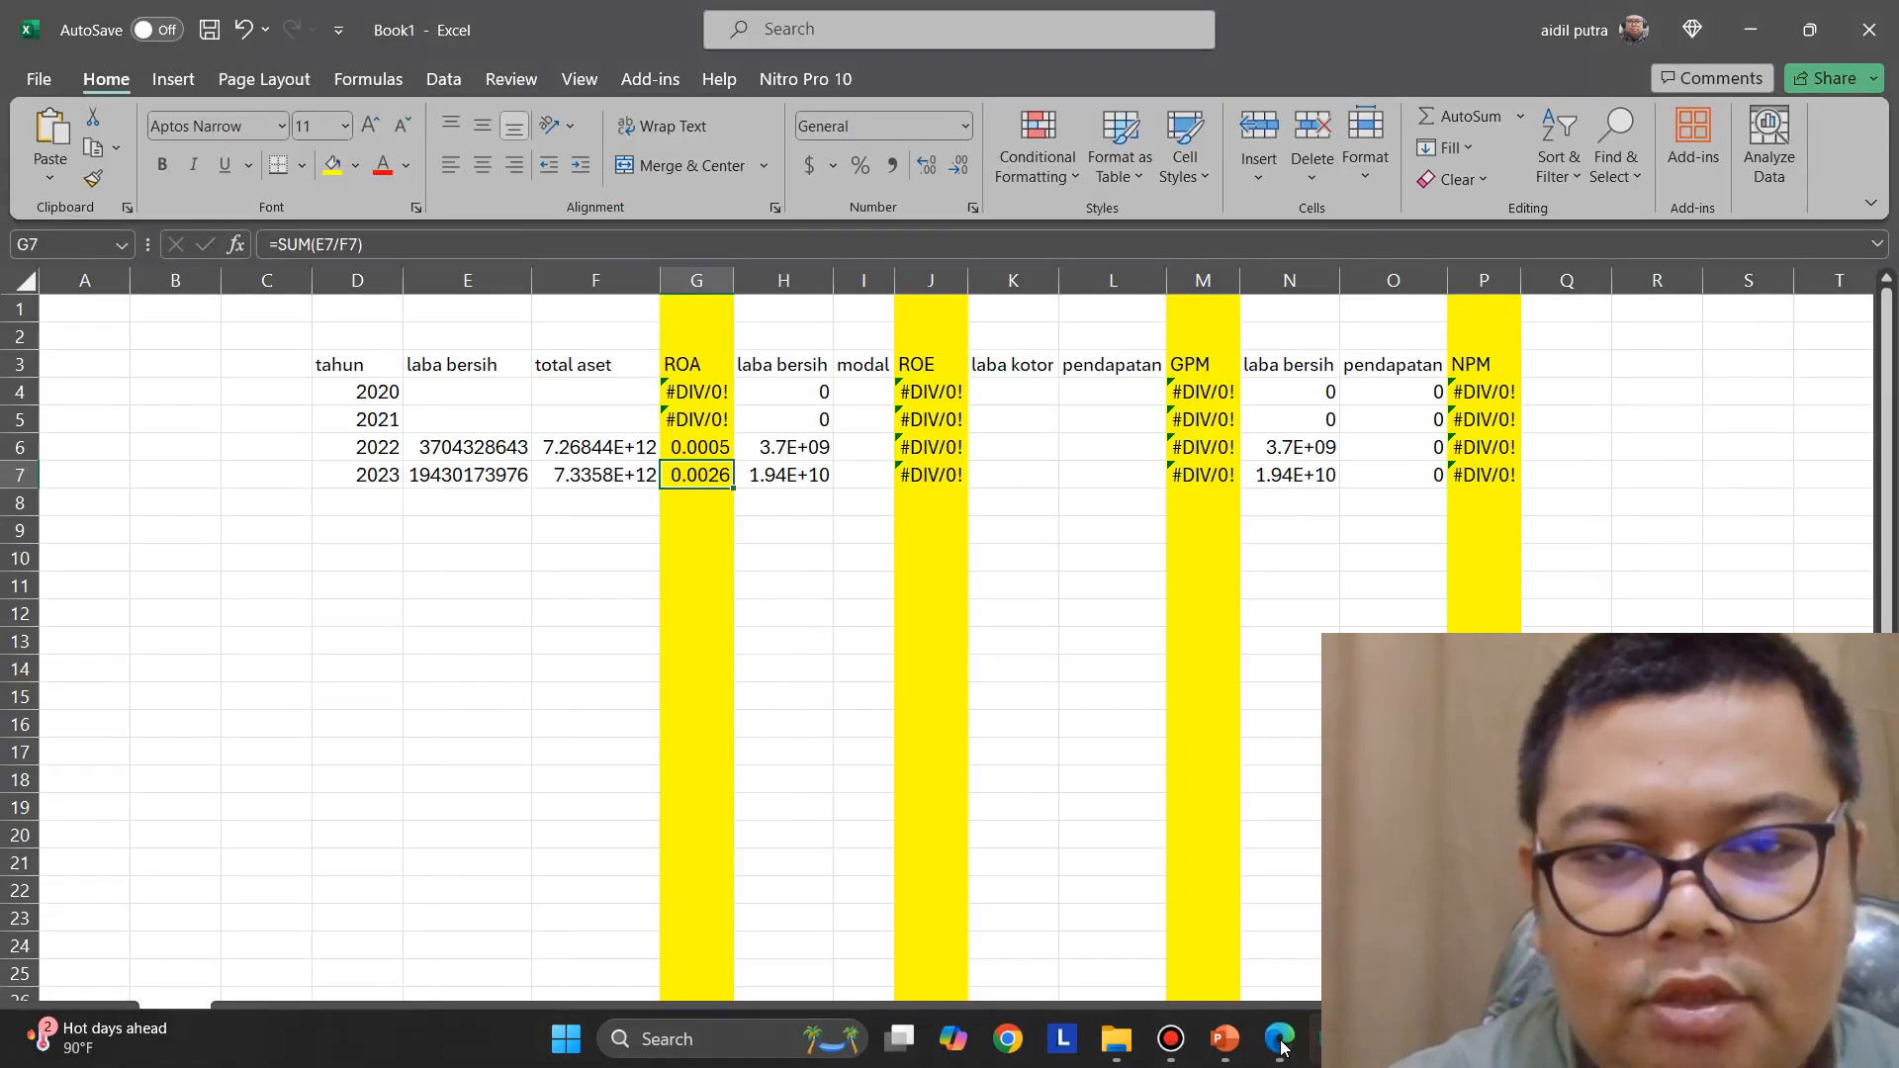
pyautogui.click(874, 469)
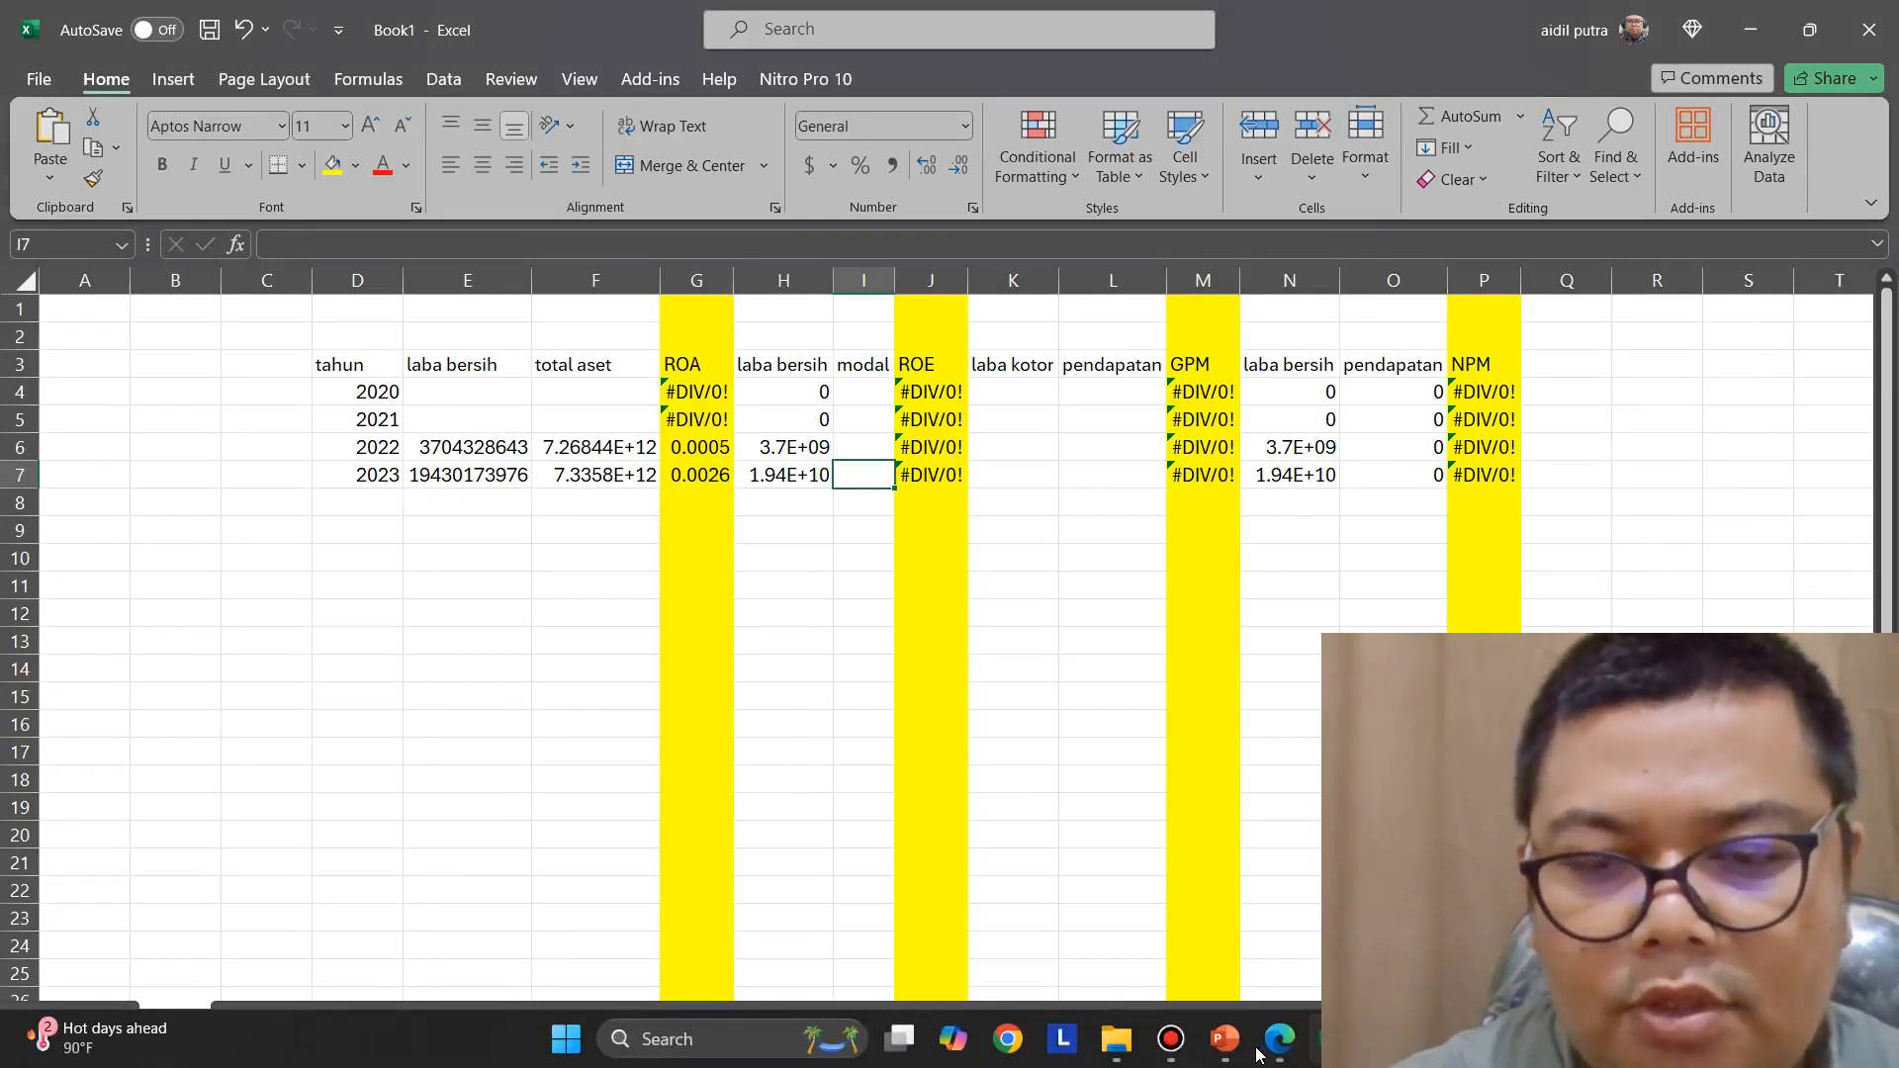
pyautogui.click(1286, 1050)
pyautogui.scroll(-10, 1033, 643)
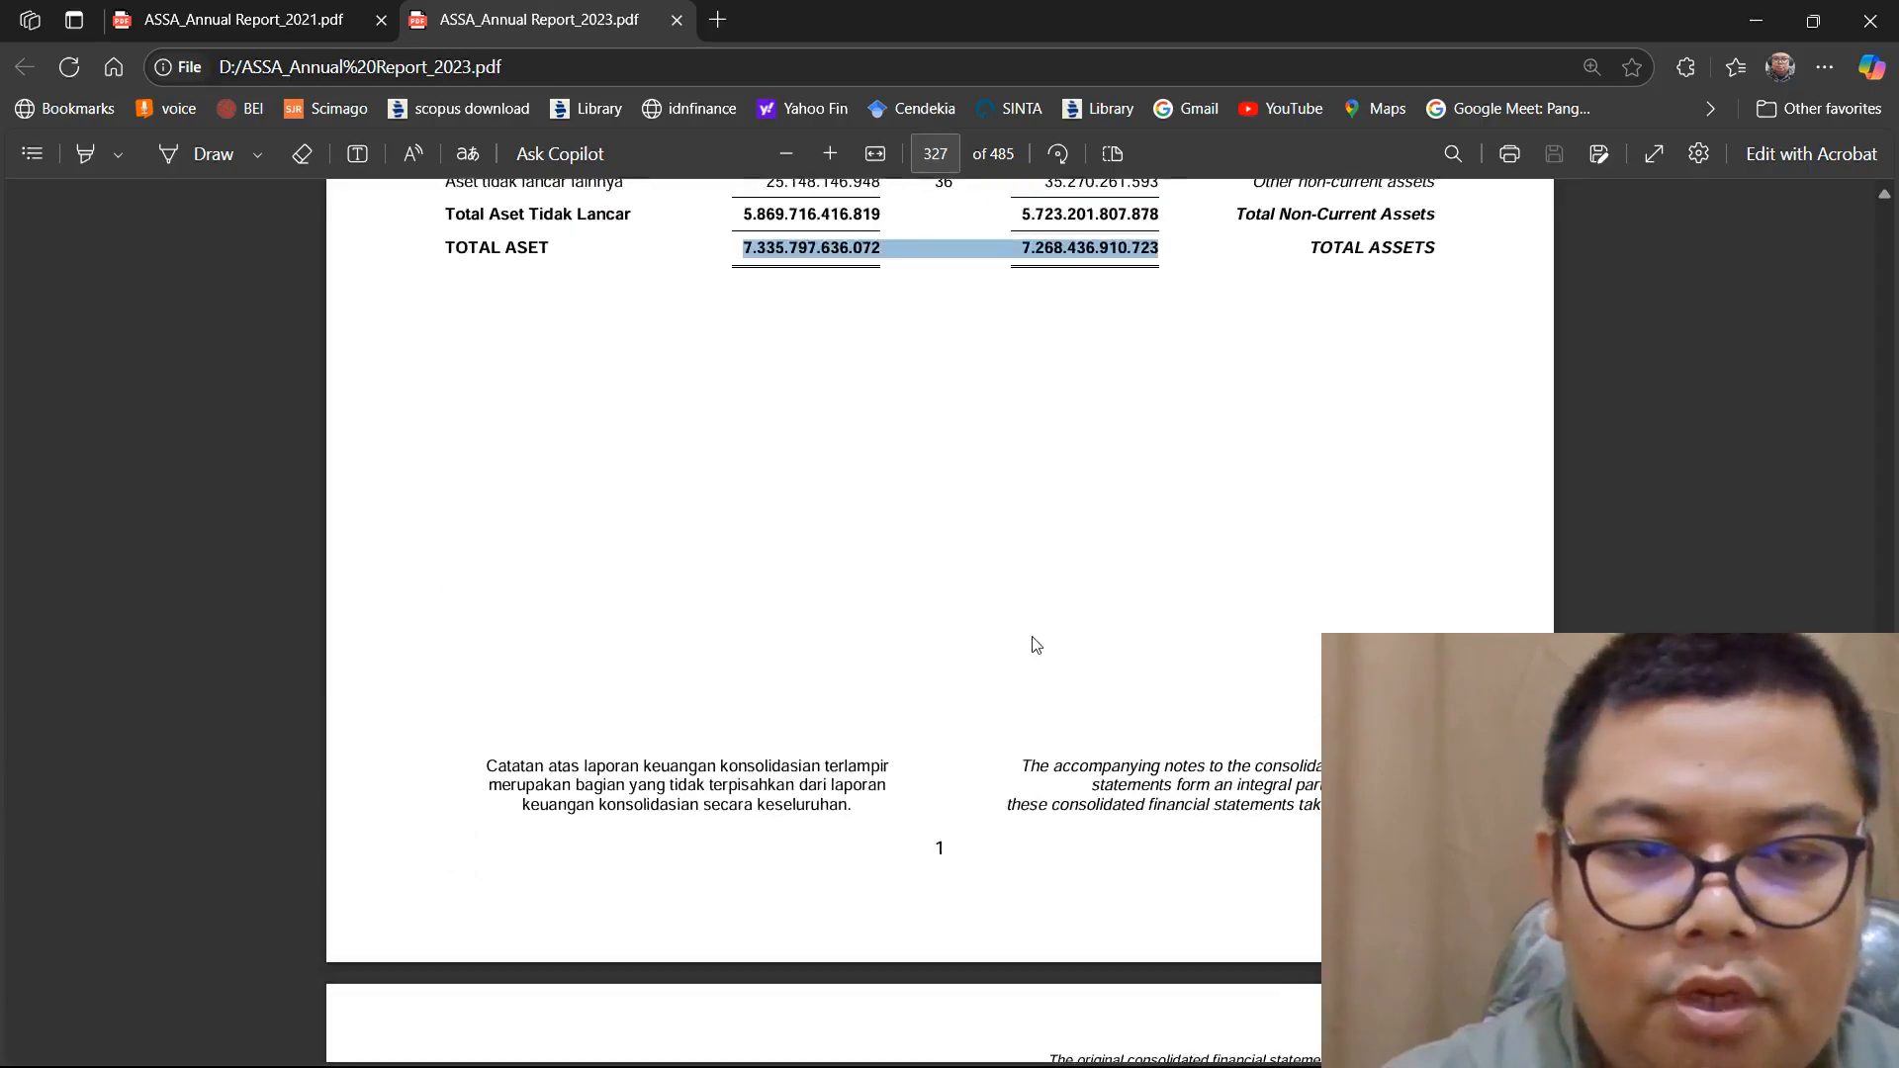
pyautogui.scroll(-7, 1035, 643)
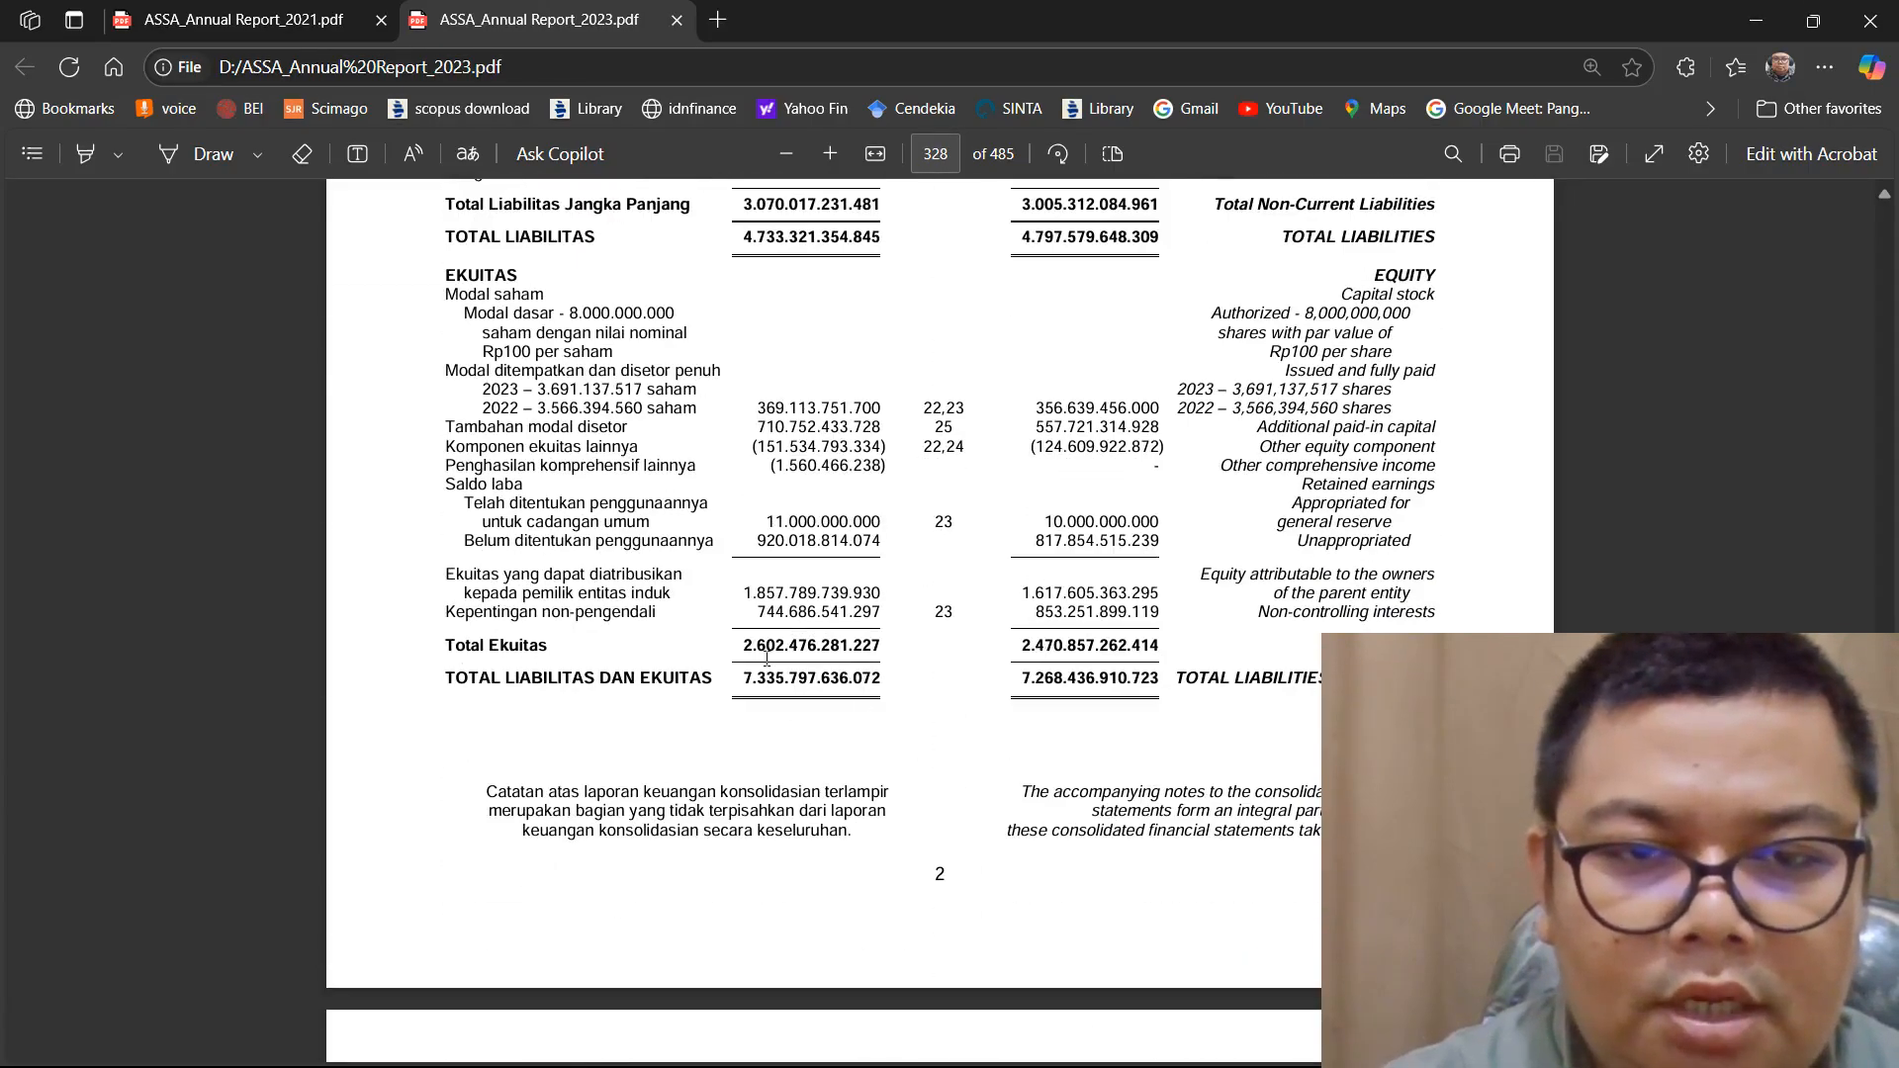
pyautogui.moveTo(946, 647); pyautogui.dragTo(1165, 648)
pyautogui.rightClick(1137, 645)
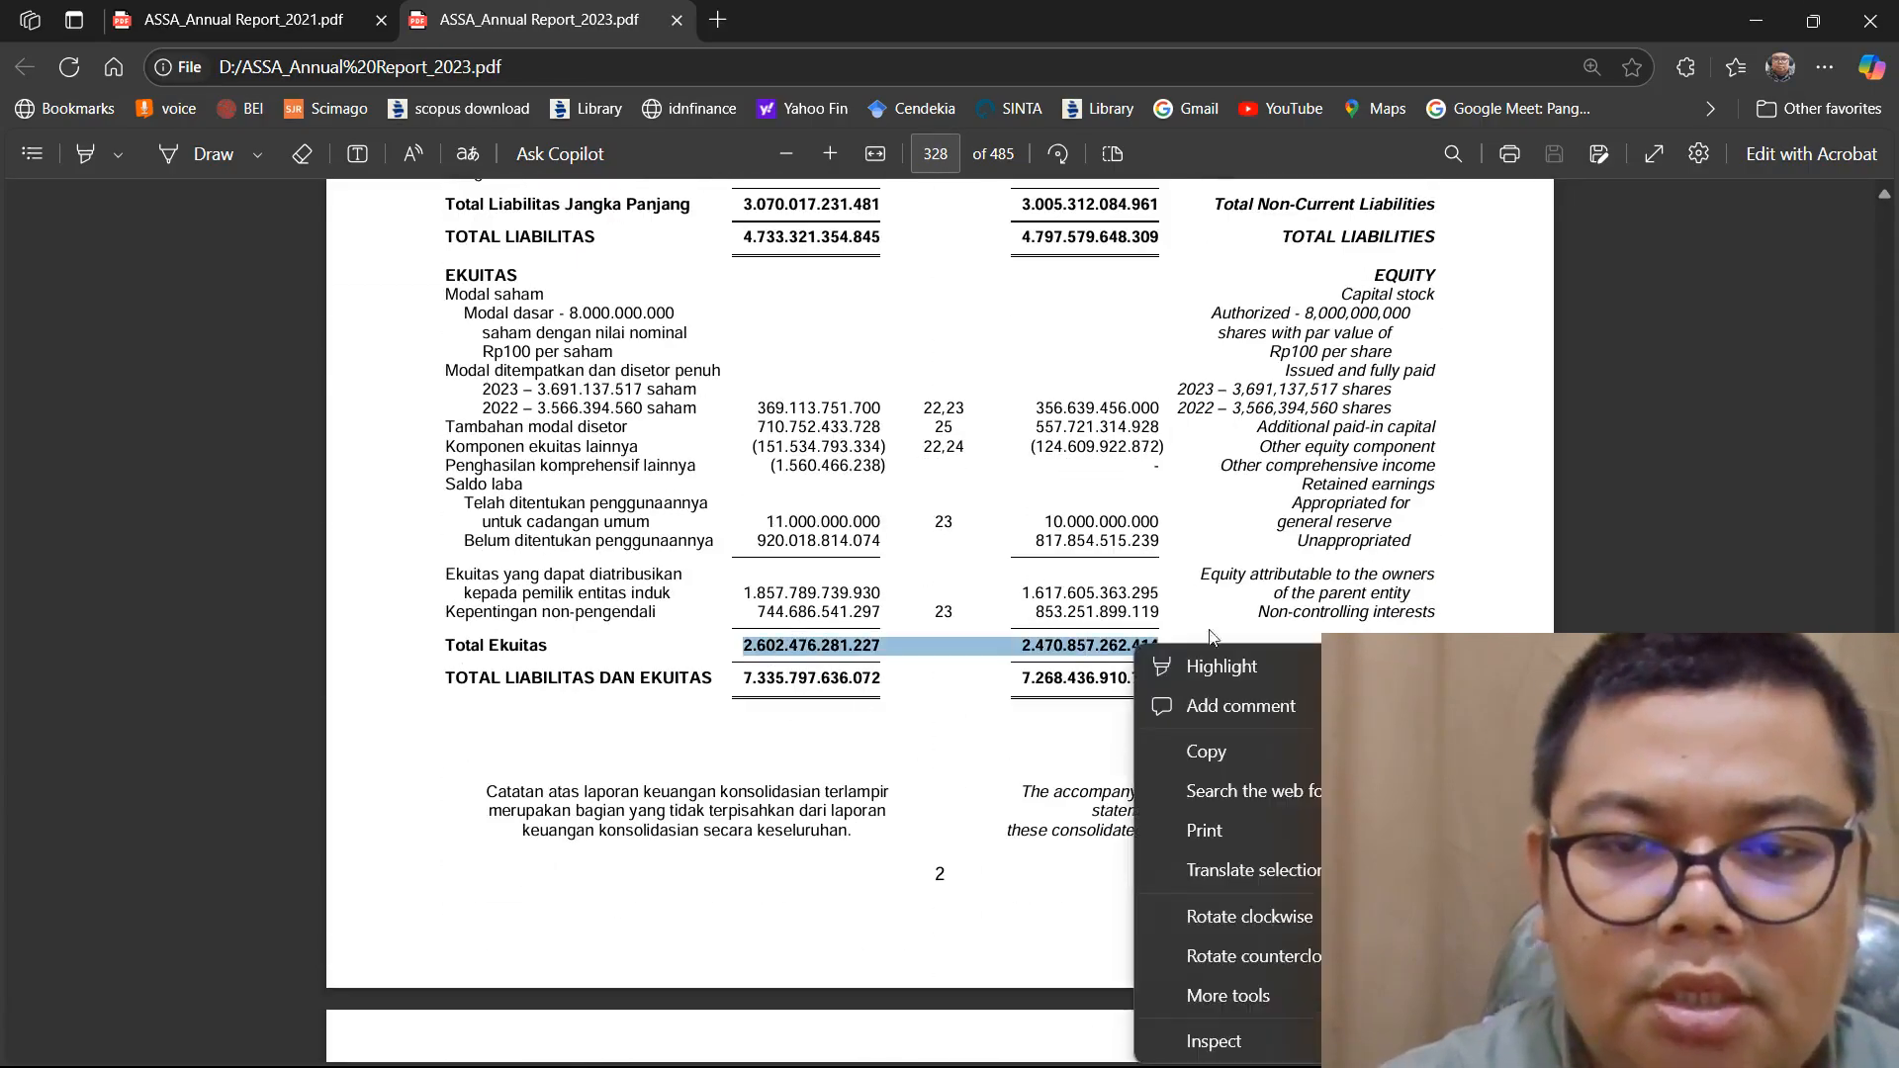
pyautogui.click(1205, 751)
# Switch to Excel, paste the equity figures into I7, then copy the 2022 figure and delete it from the cell, keeping only 2.602.476.281.227
pyautogui.moveTo(1225, 1063)
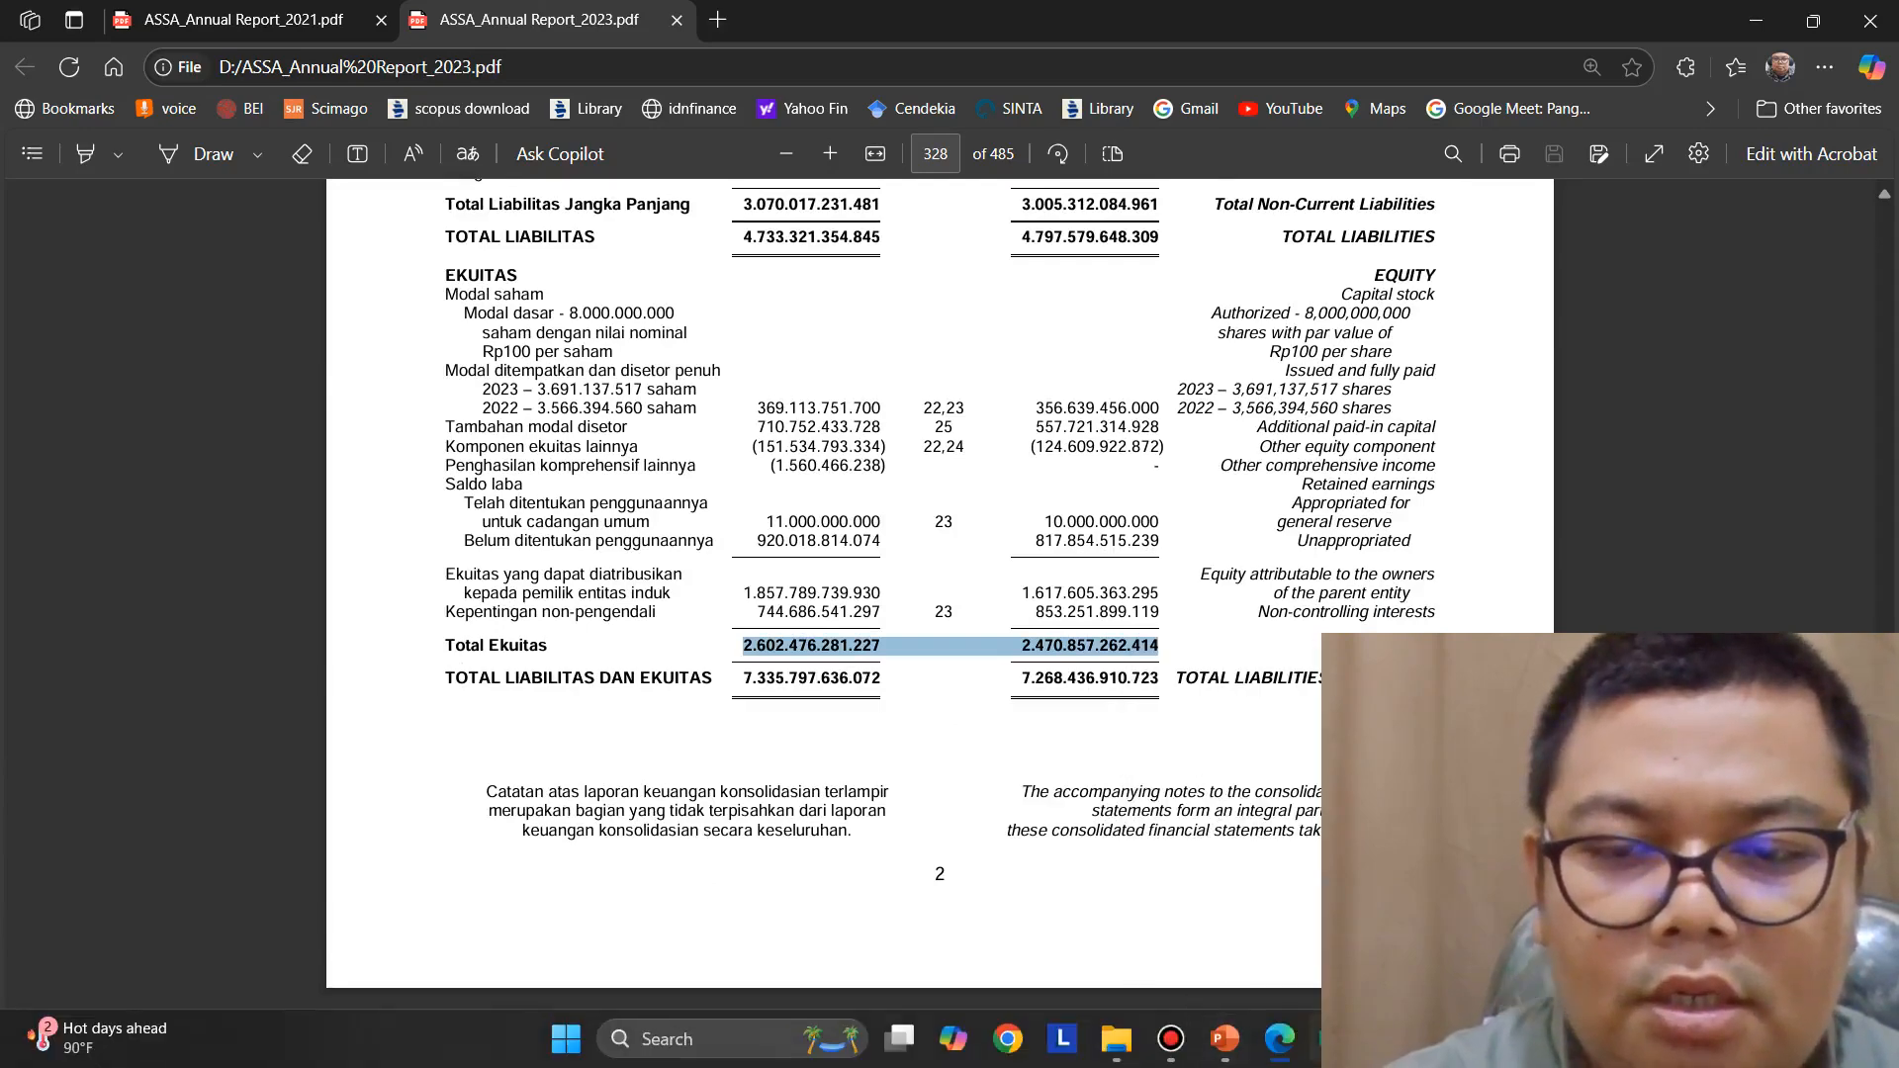
pyautogui.click(1333, 1039)
pyautogui.doubleClick(872, 475)
pyautogui.rightClick(871, 473)
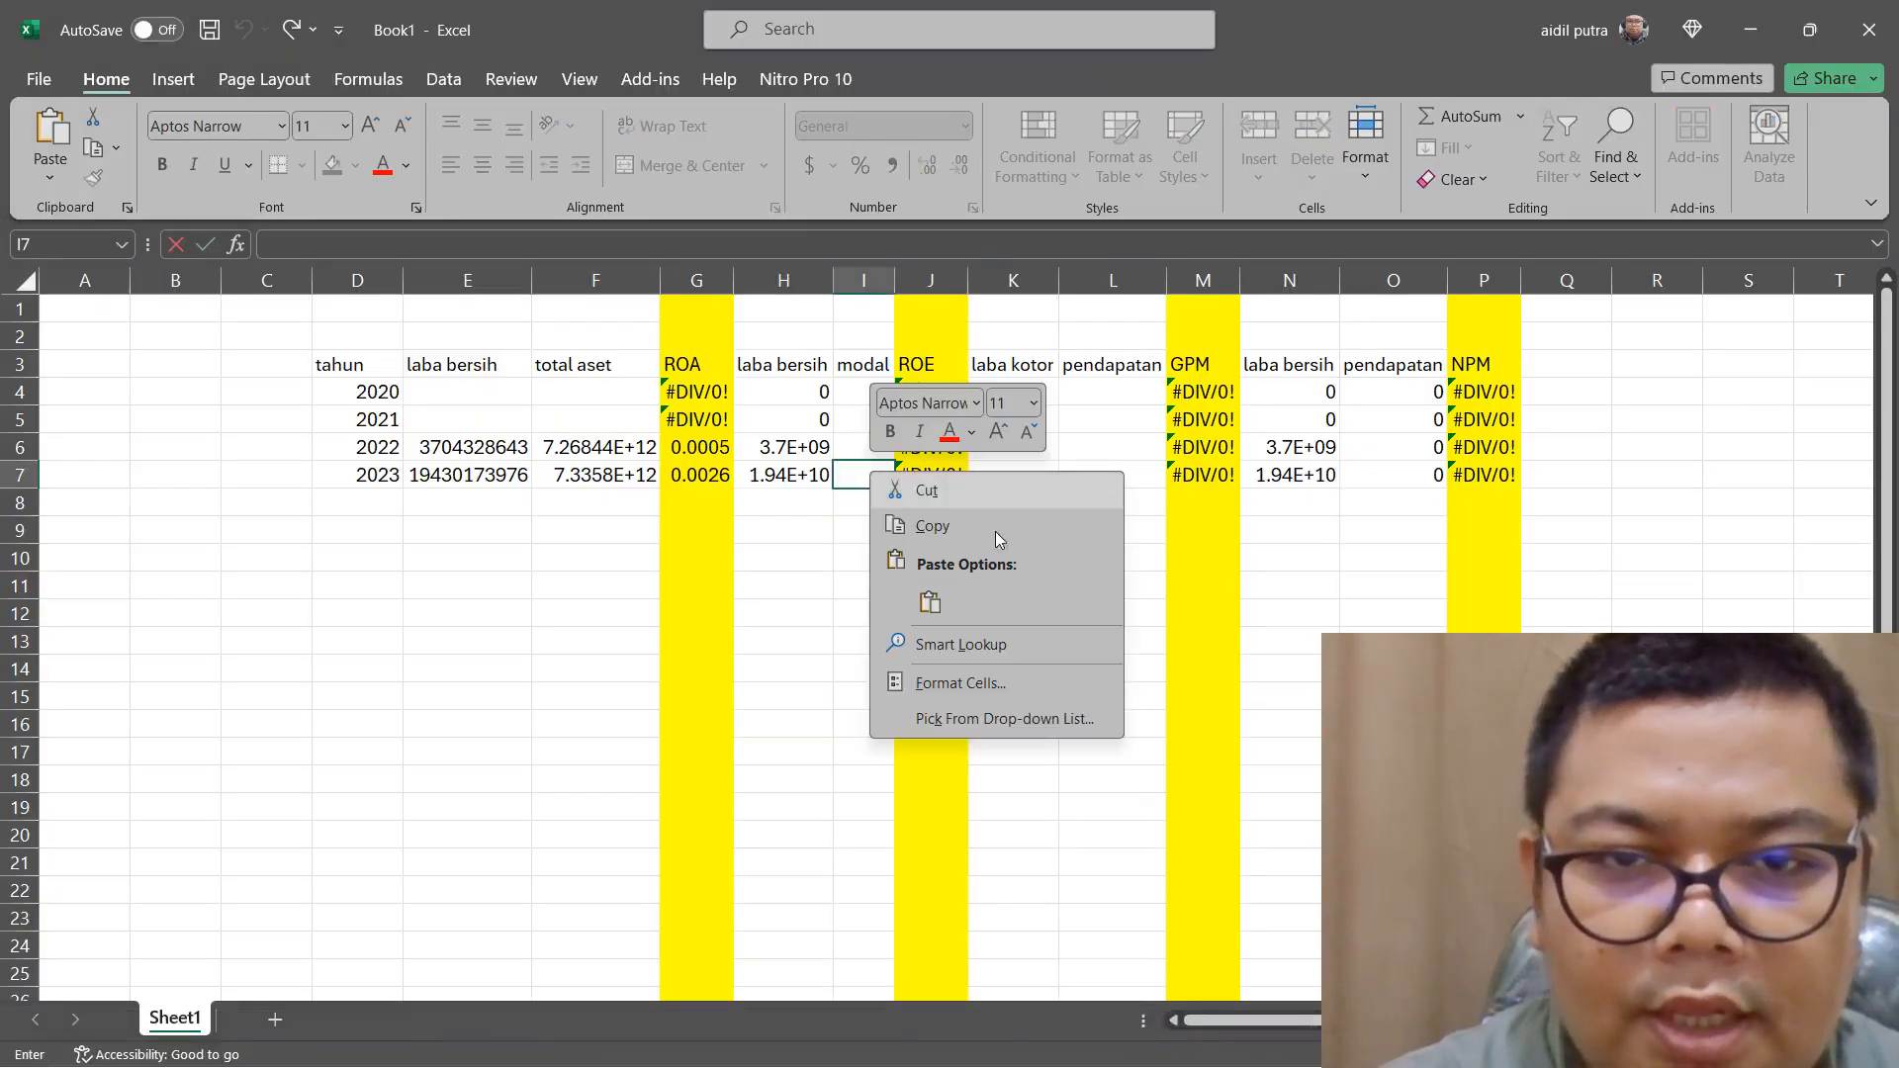
pyautogui.click(930, 603)
pyautogui.moveTo(1010, 478); pyautogui.dragTo(1186, 481)
pyautogui.hotkey('ctrl', 'c')
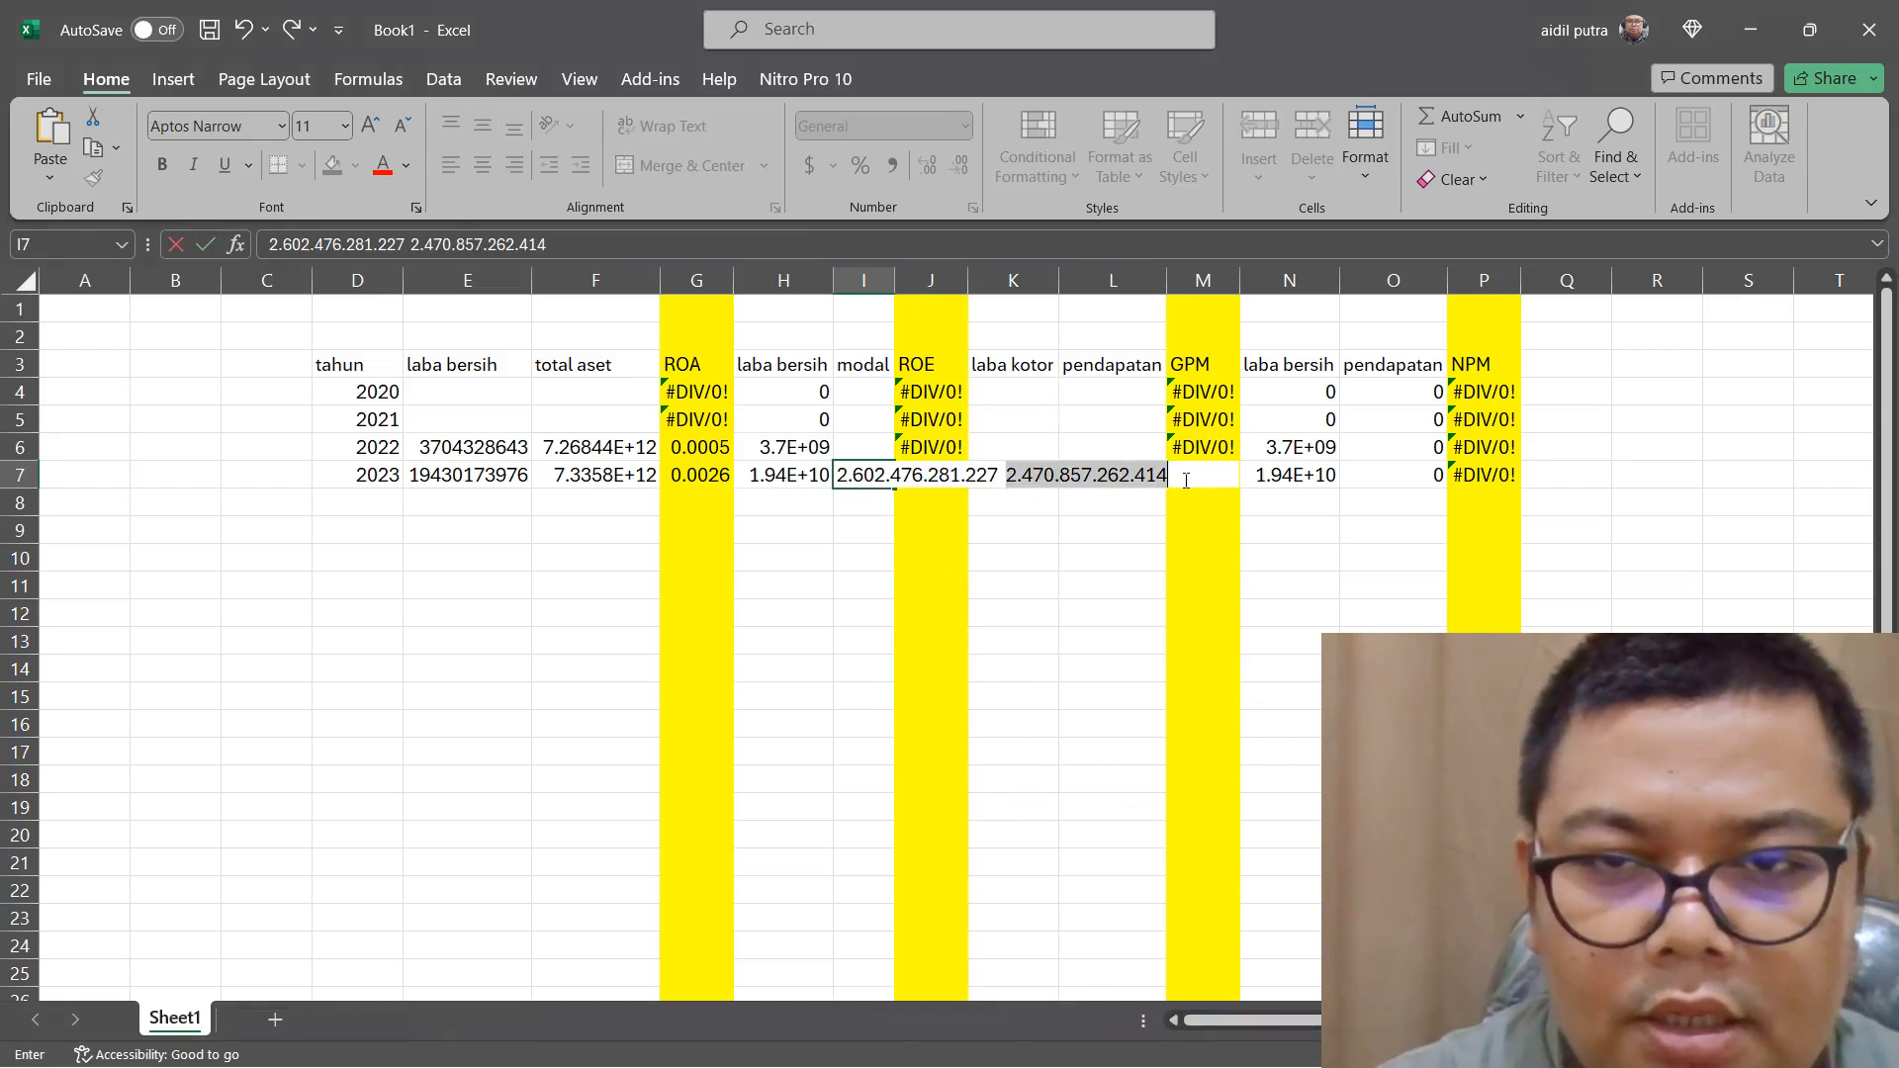
pyautogui.rightClick(1104, 478)
pyautogui.click(1127, 524)
pyautogui.press('BackSpace')
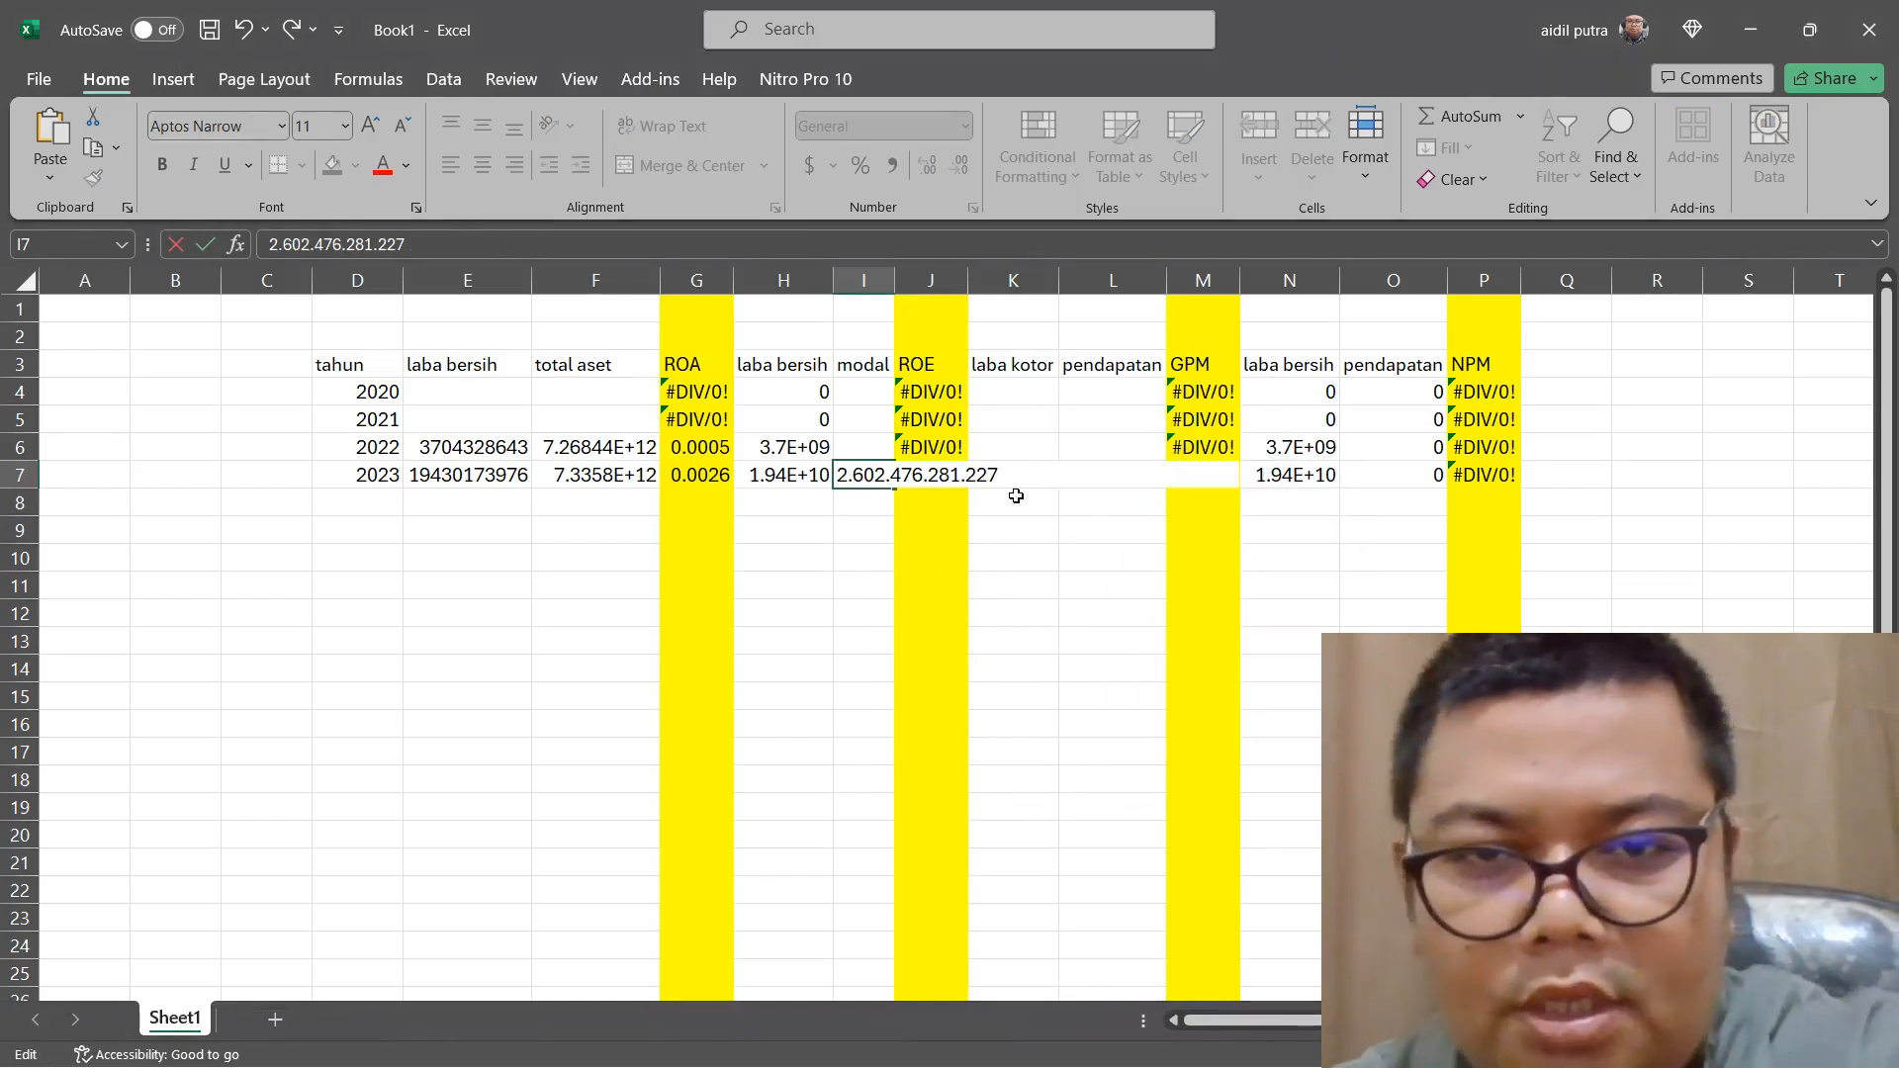
pyautogui.click(966, 479)
pyautogui.press('BackSpace')
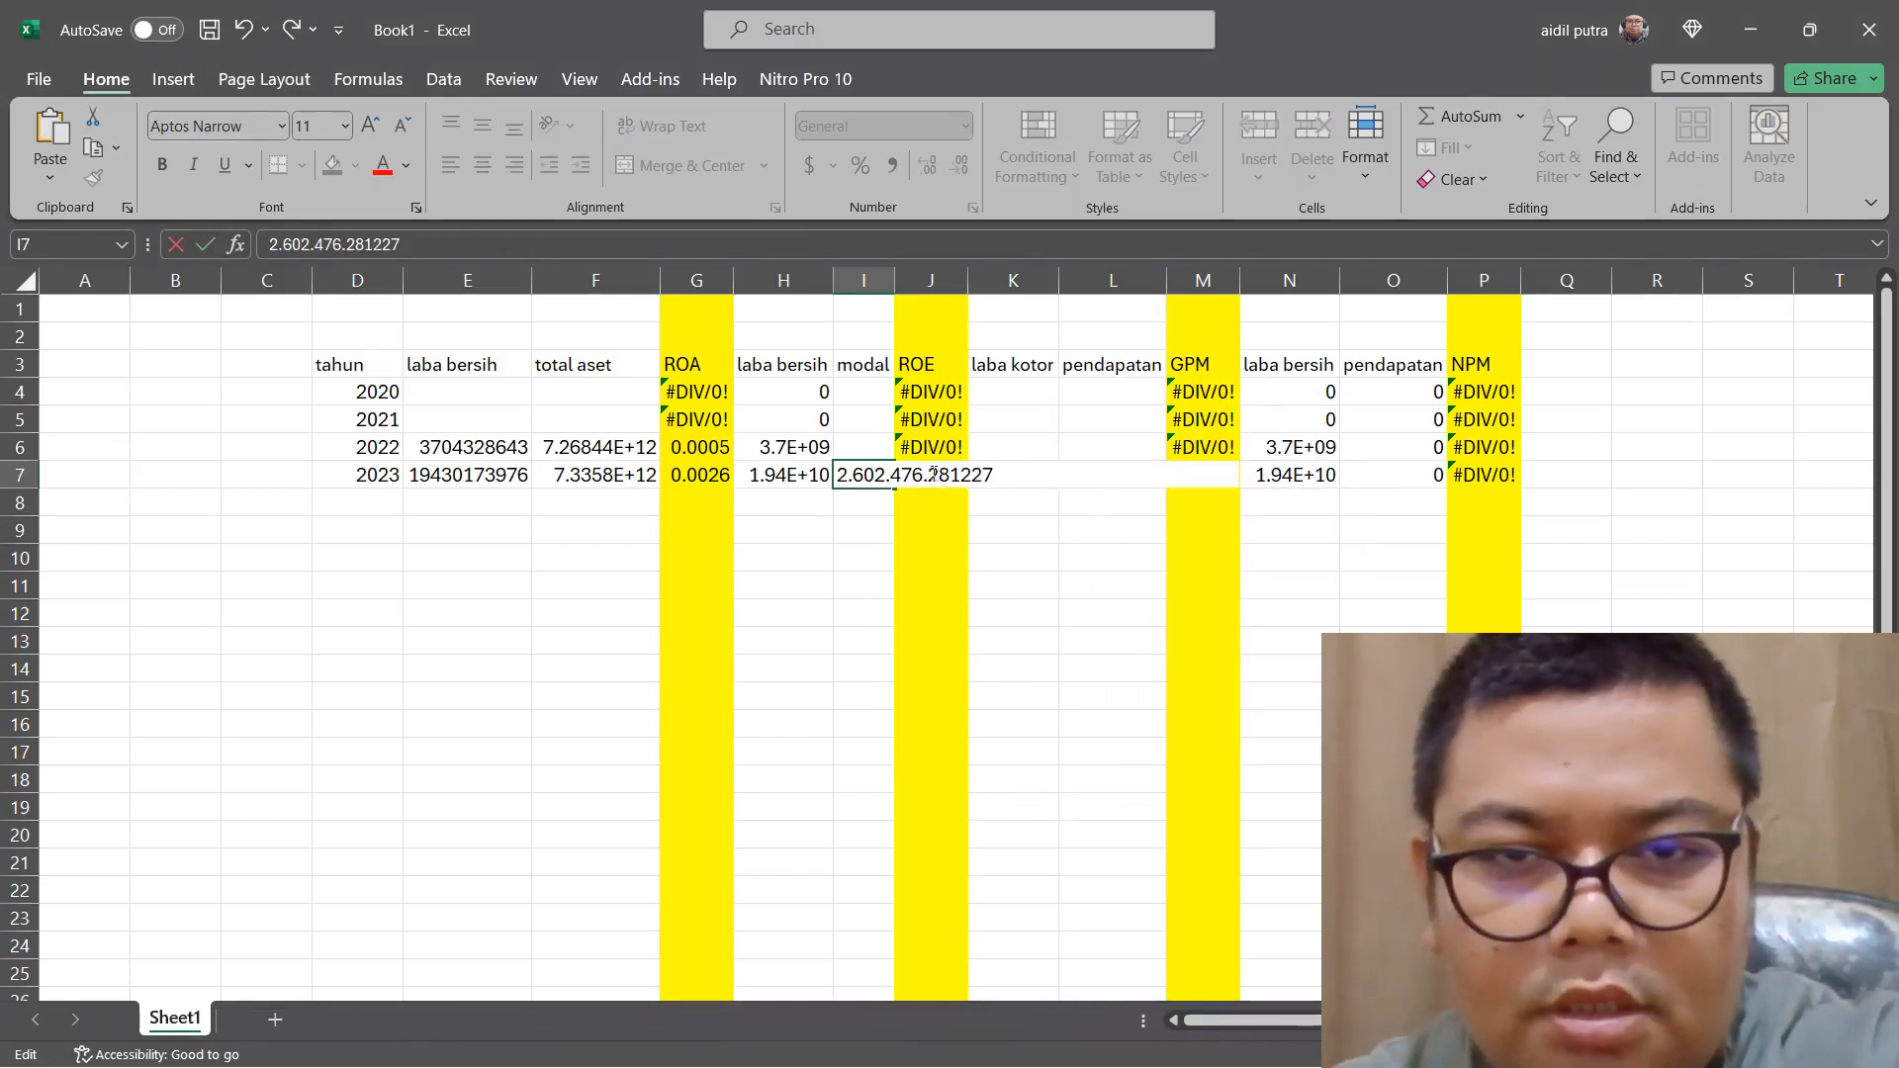
pyautogui.click(930, 480)
pyautogui.press('BackSpace')
pyautogui.click(891, 480)
pyautogui.press('BackSpace')
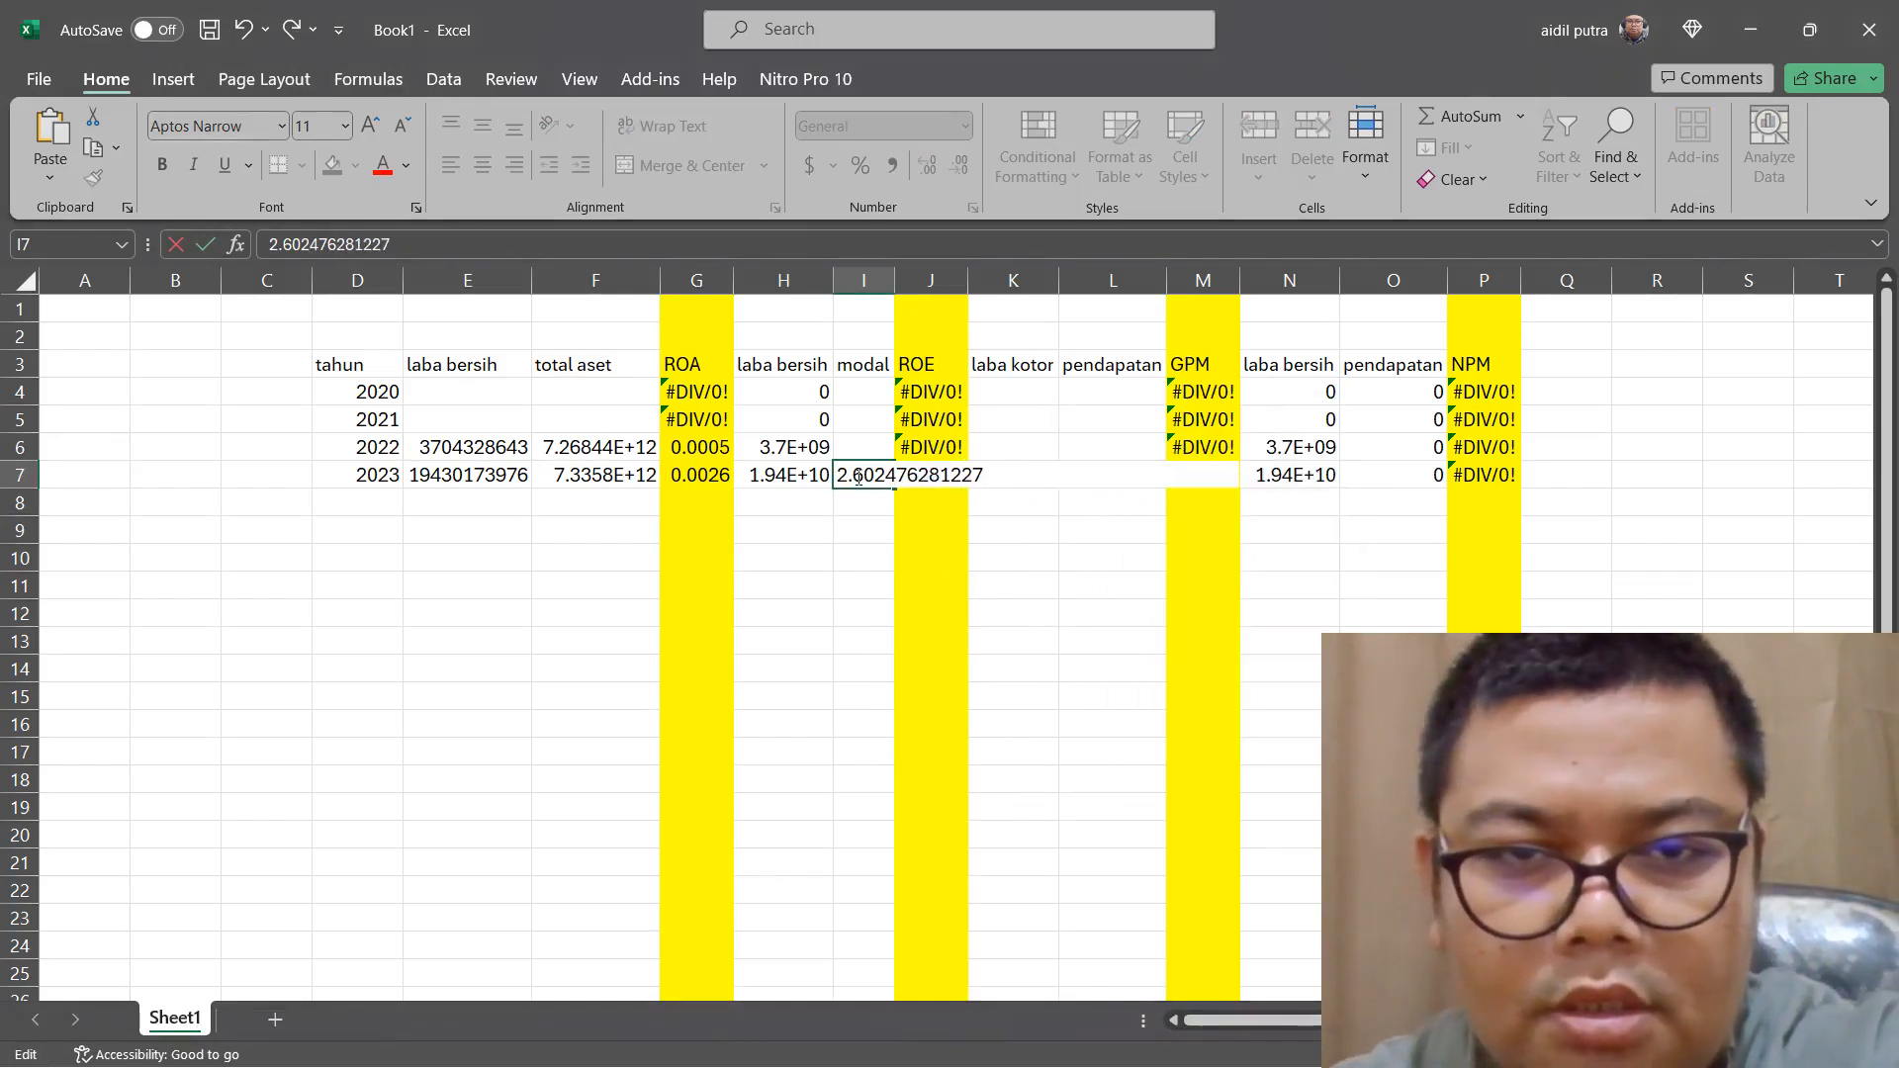
pyautogui.press('BackSpace')
pyautogui.click(877, 450)
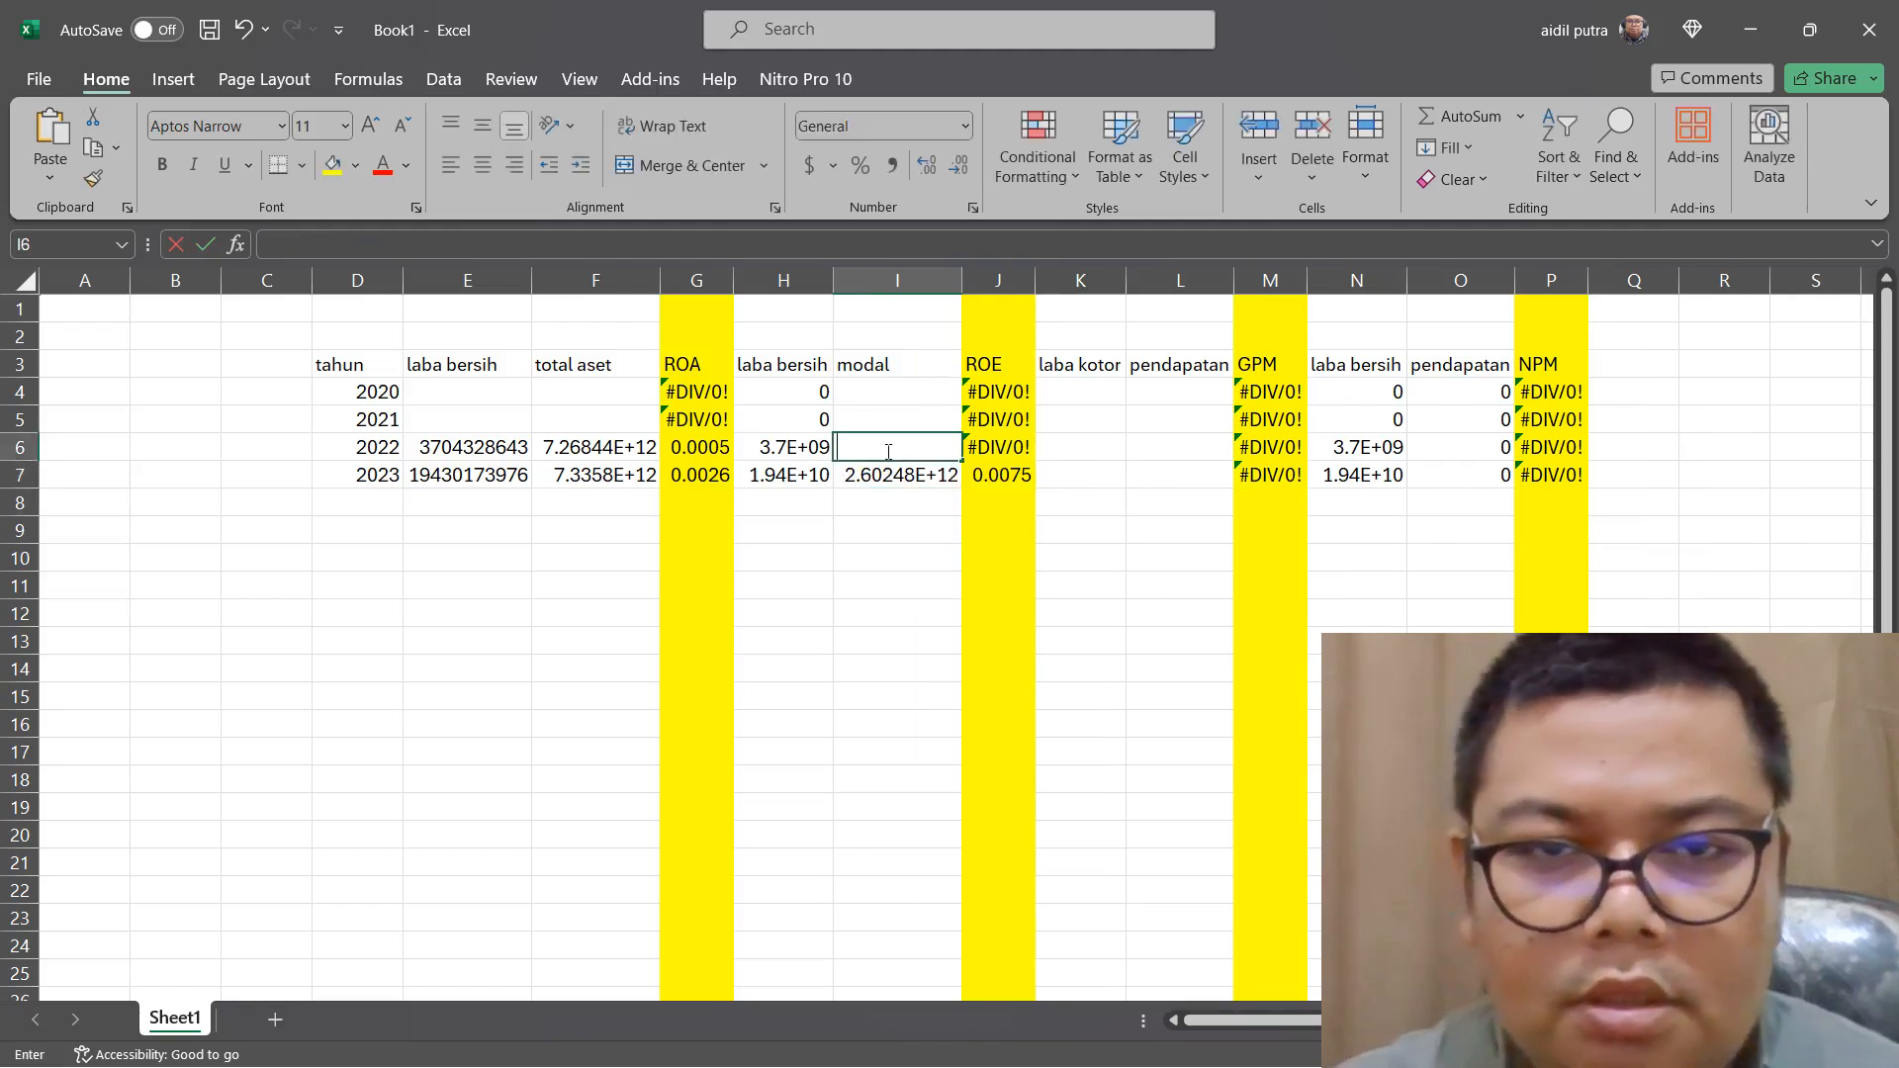
pyautogui.rightClick(888, 452)
pyautogui.click(951, 589)
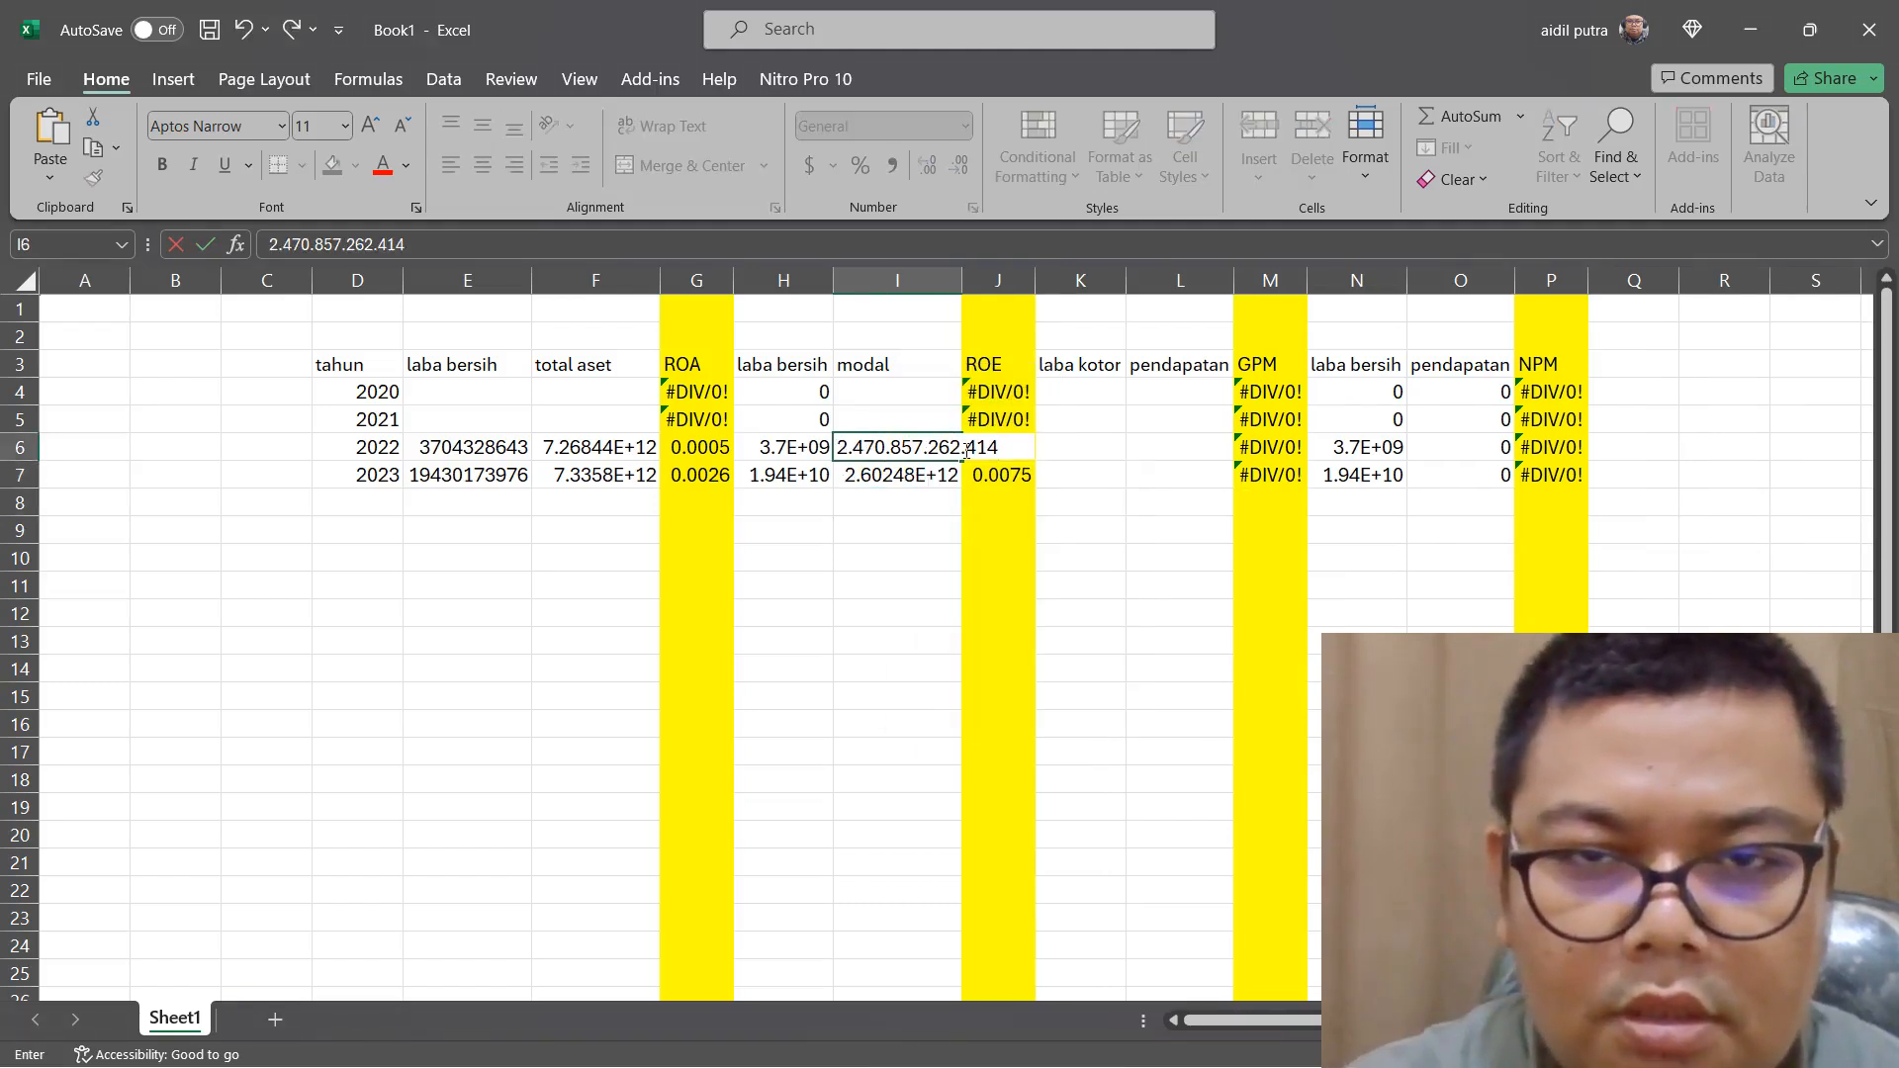
pyautogui.press('BackSpace')
pyautogui.click(927, 450)
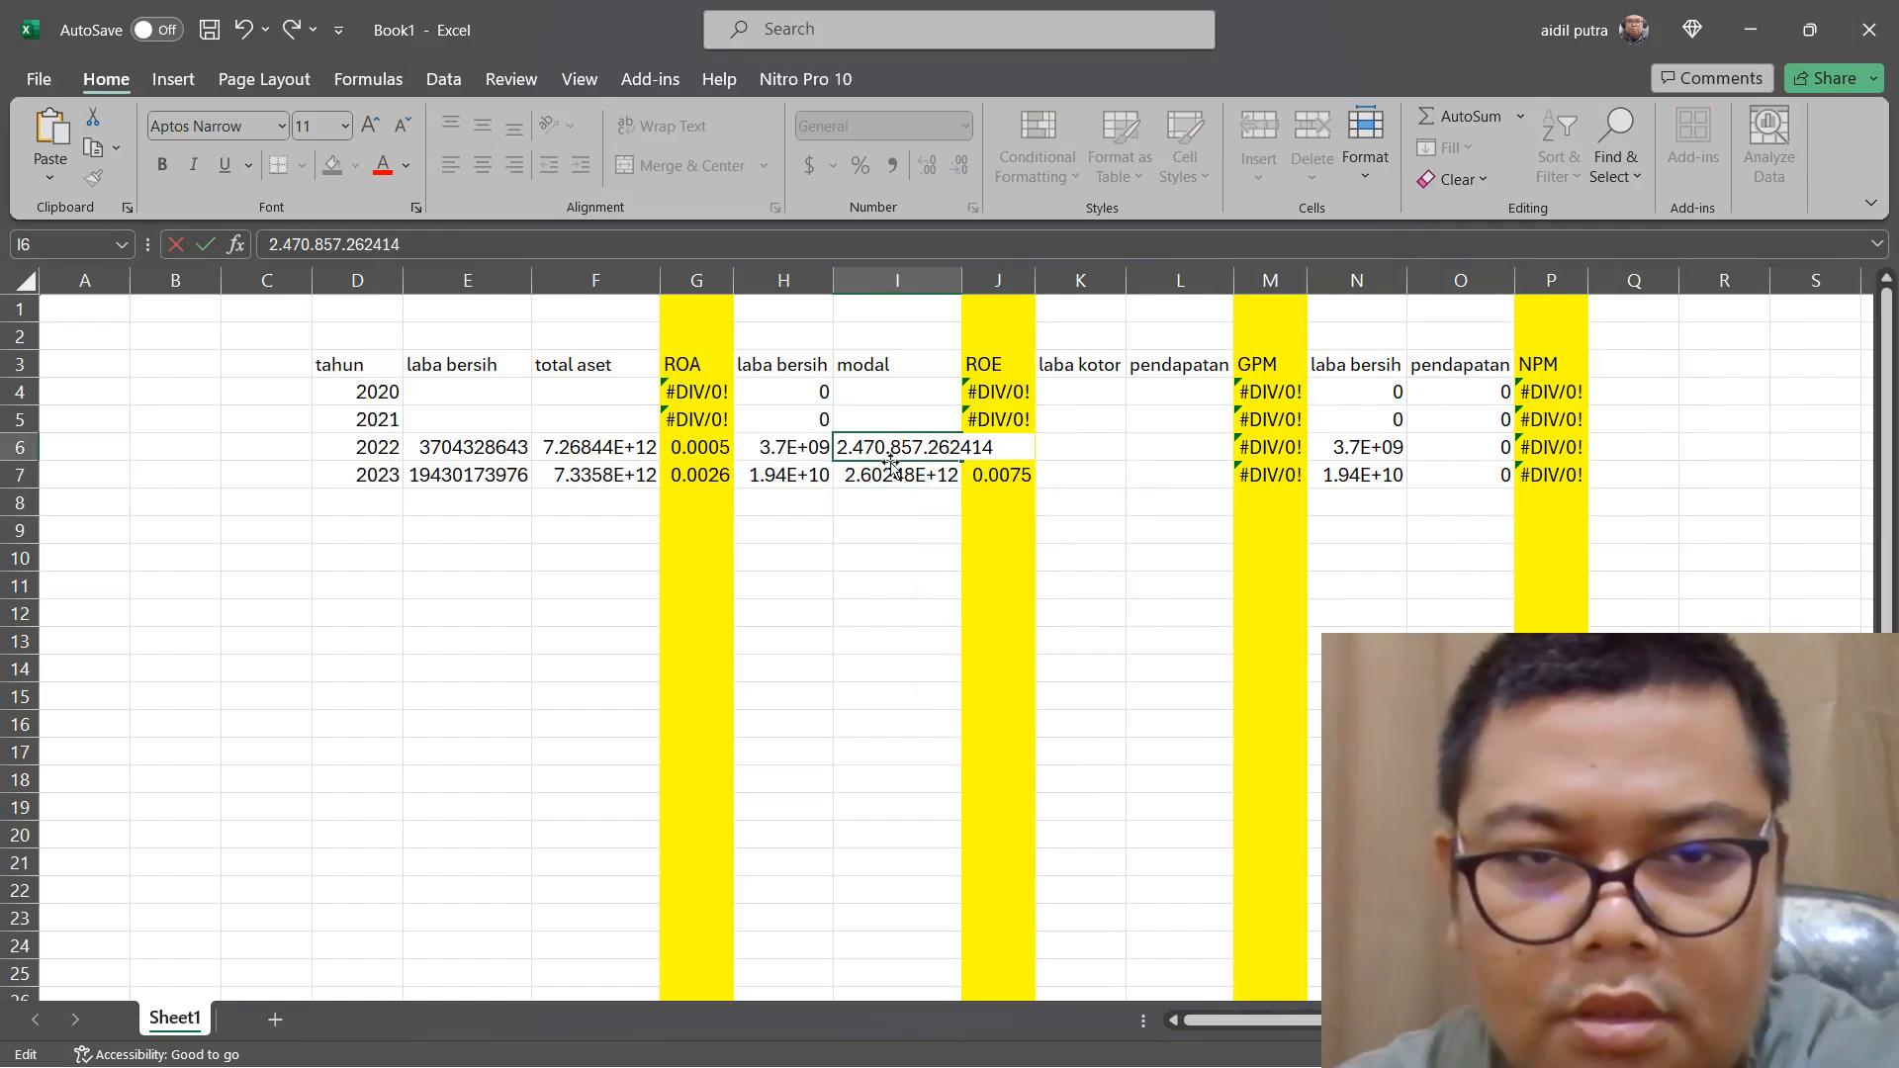
pyautogui.press('BackSpace')
pyautogui.press('BackSpace')
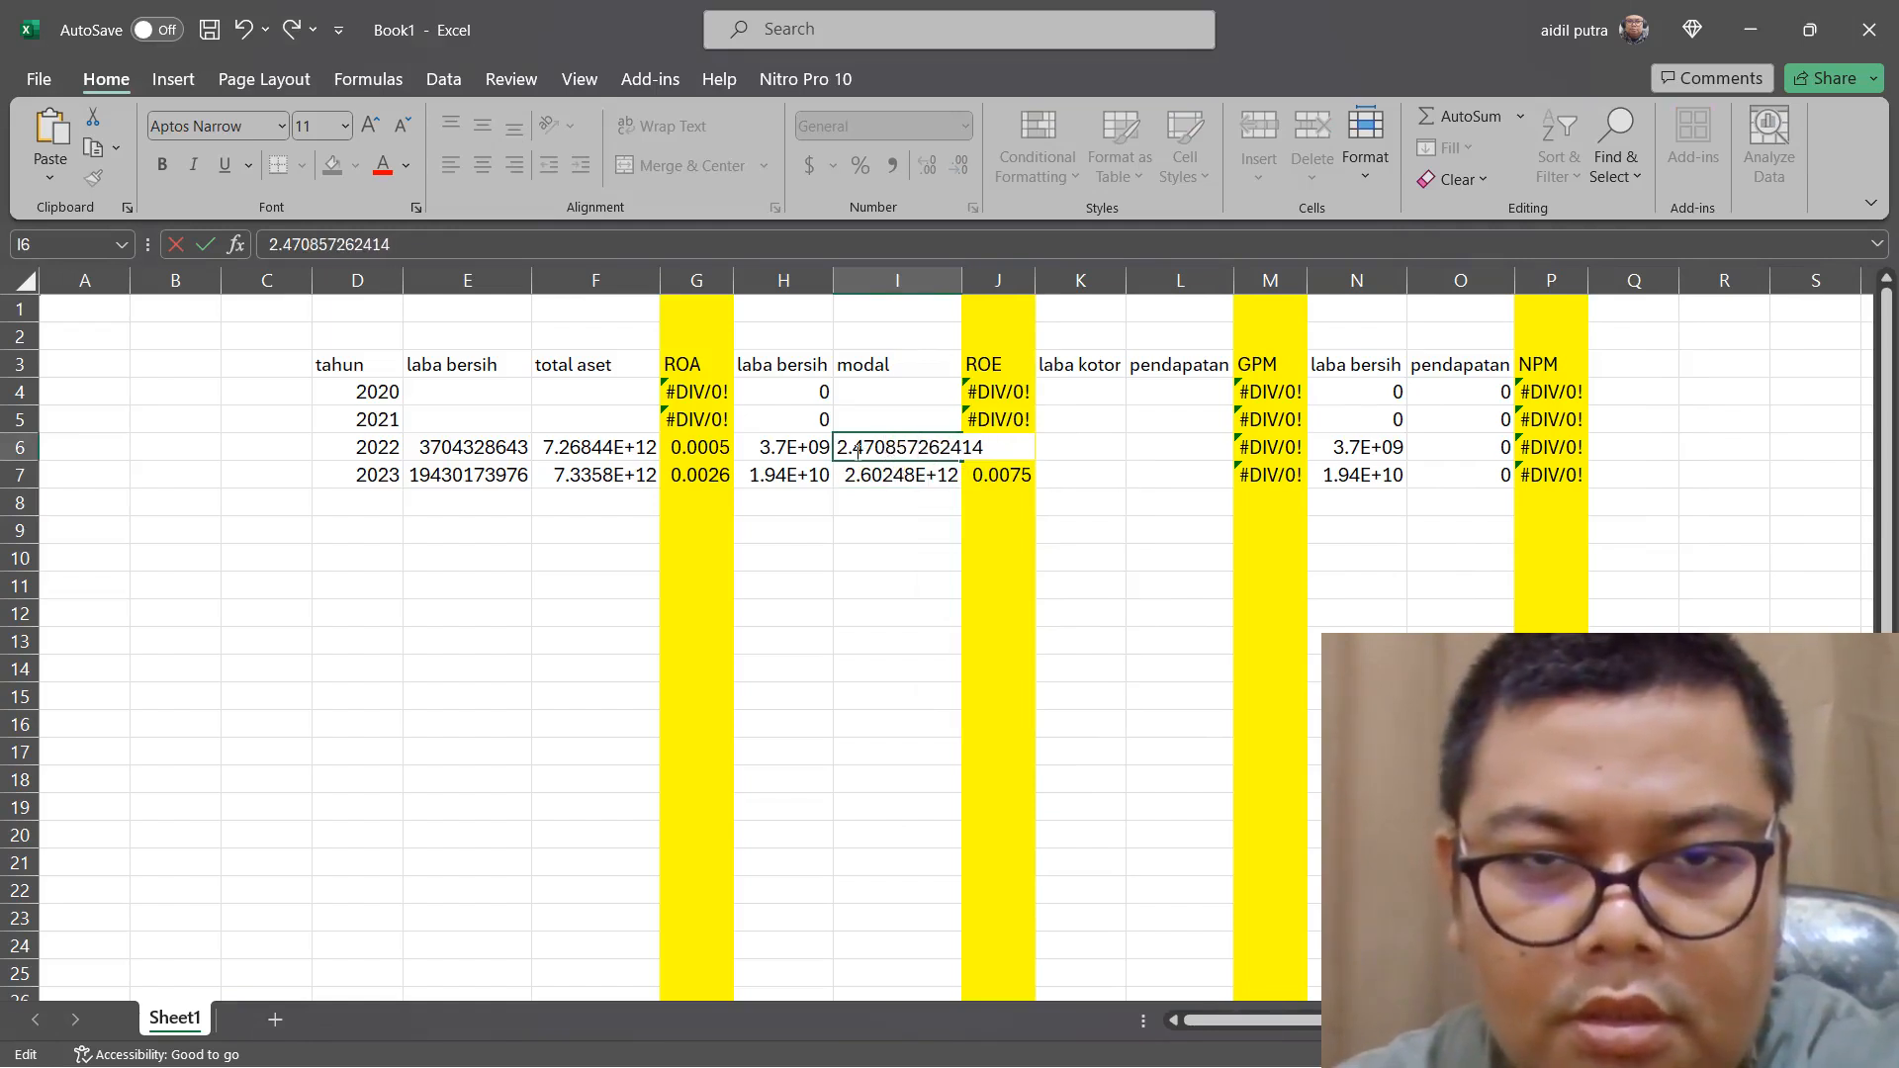
pyautogui.click(854, 450)
pyautogui.press('BackSpace')
pyautogui.press('Return')
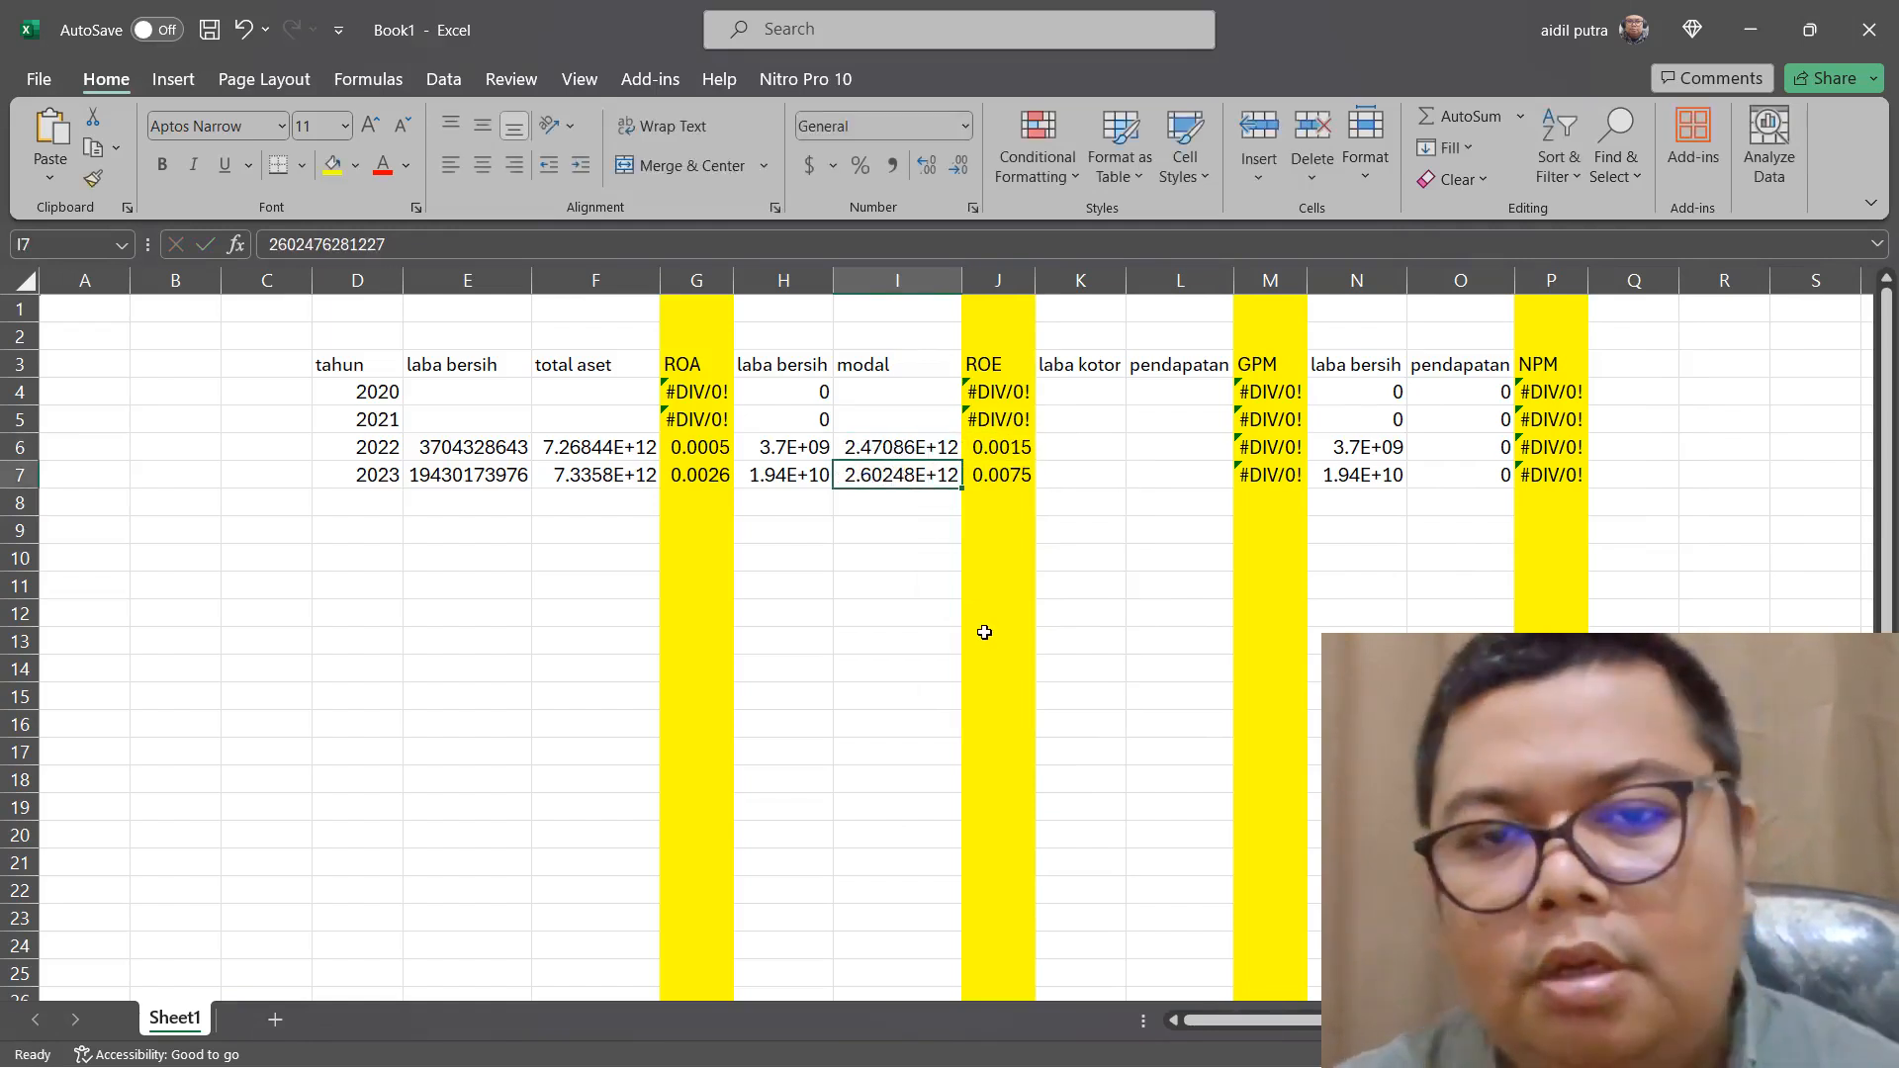
# Switch to Edge and copy the "PENDAPATAN" figures for 2023 and 2022, 4.438.522.306.494 and 5.870.093.882.006, from page 329
pyautogui.click(1090, 485)
pyautogui.click(1153, 476)
pyautogui.click(1081, 478)
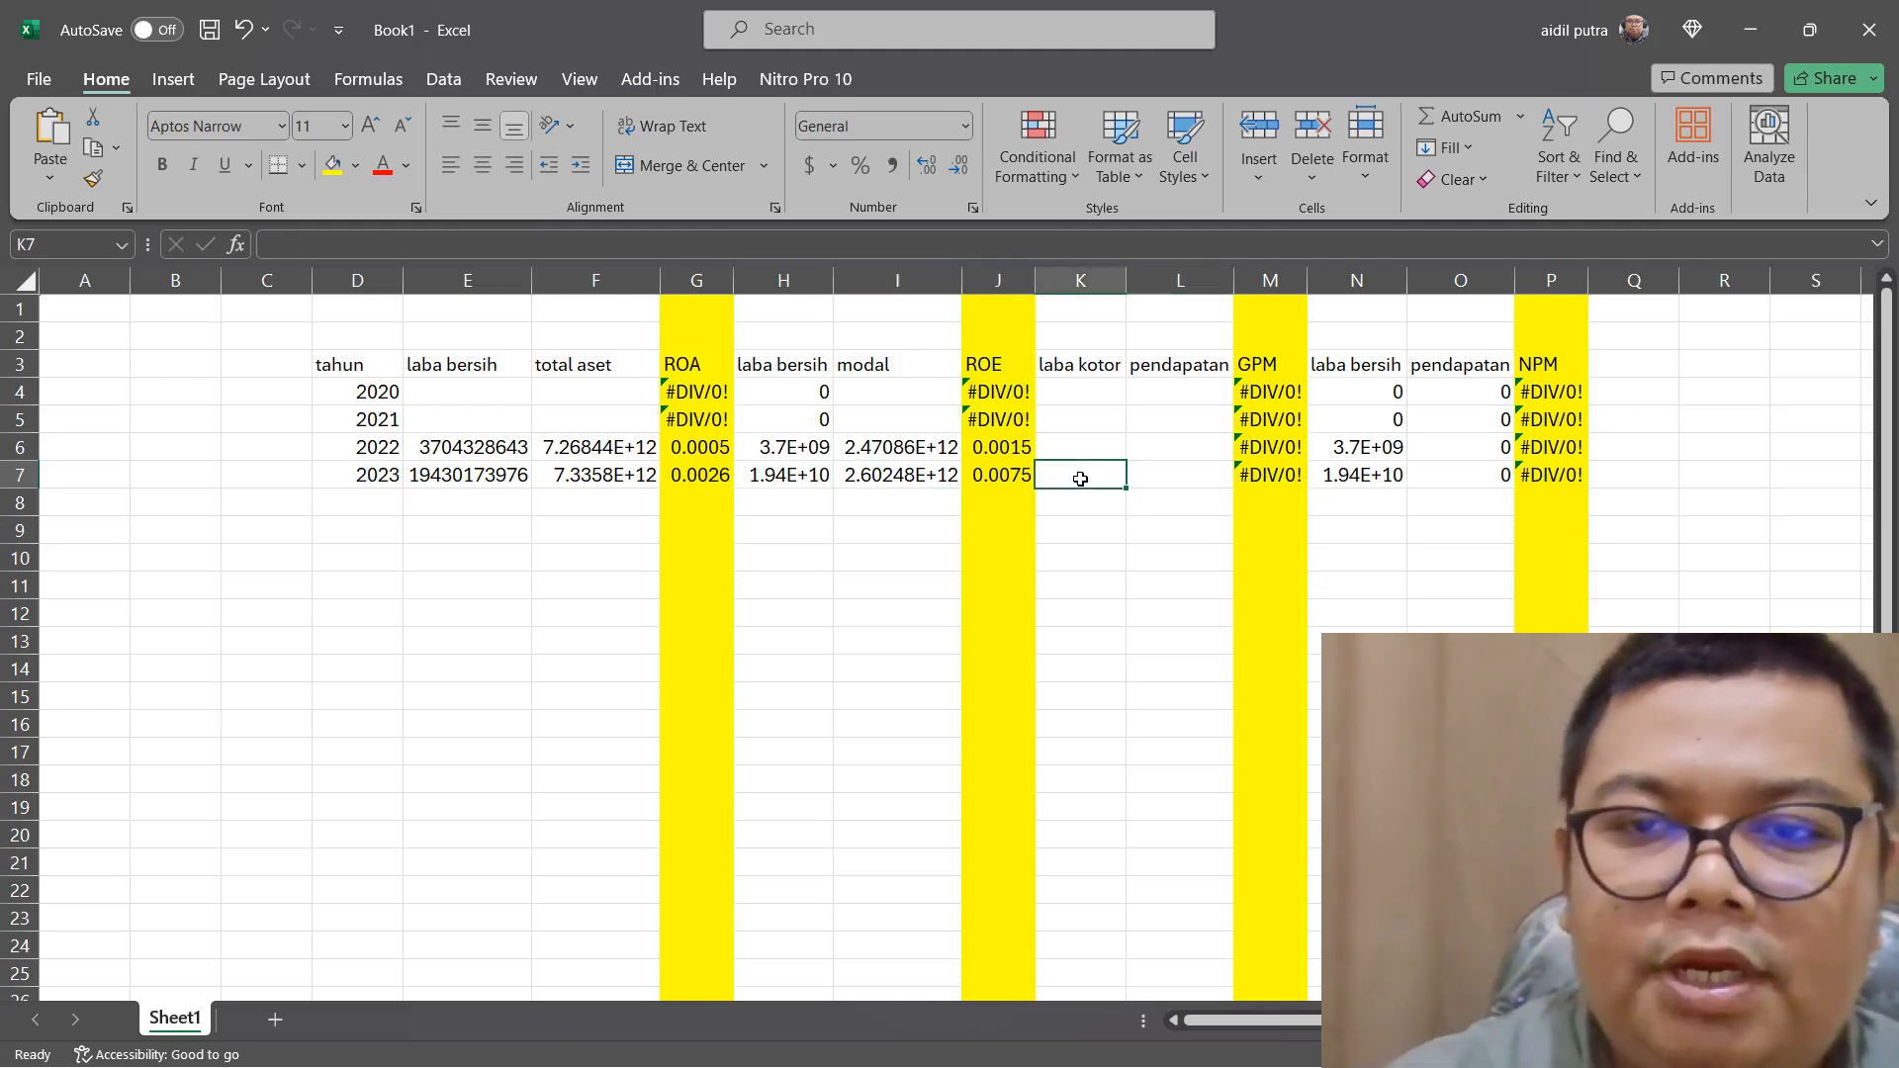
pyautogui.moveTo(1081, 1023)
pyautogui.click(1279, 1039)
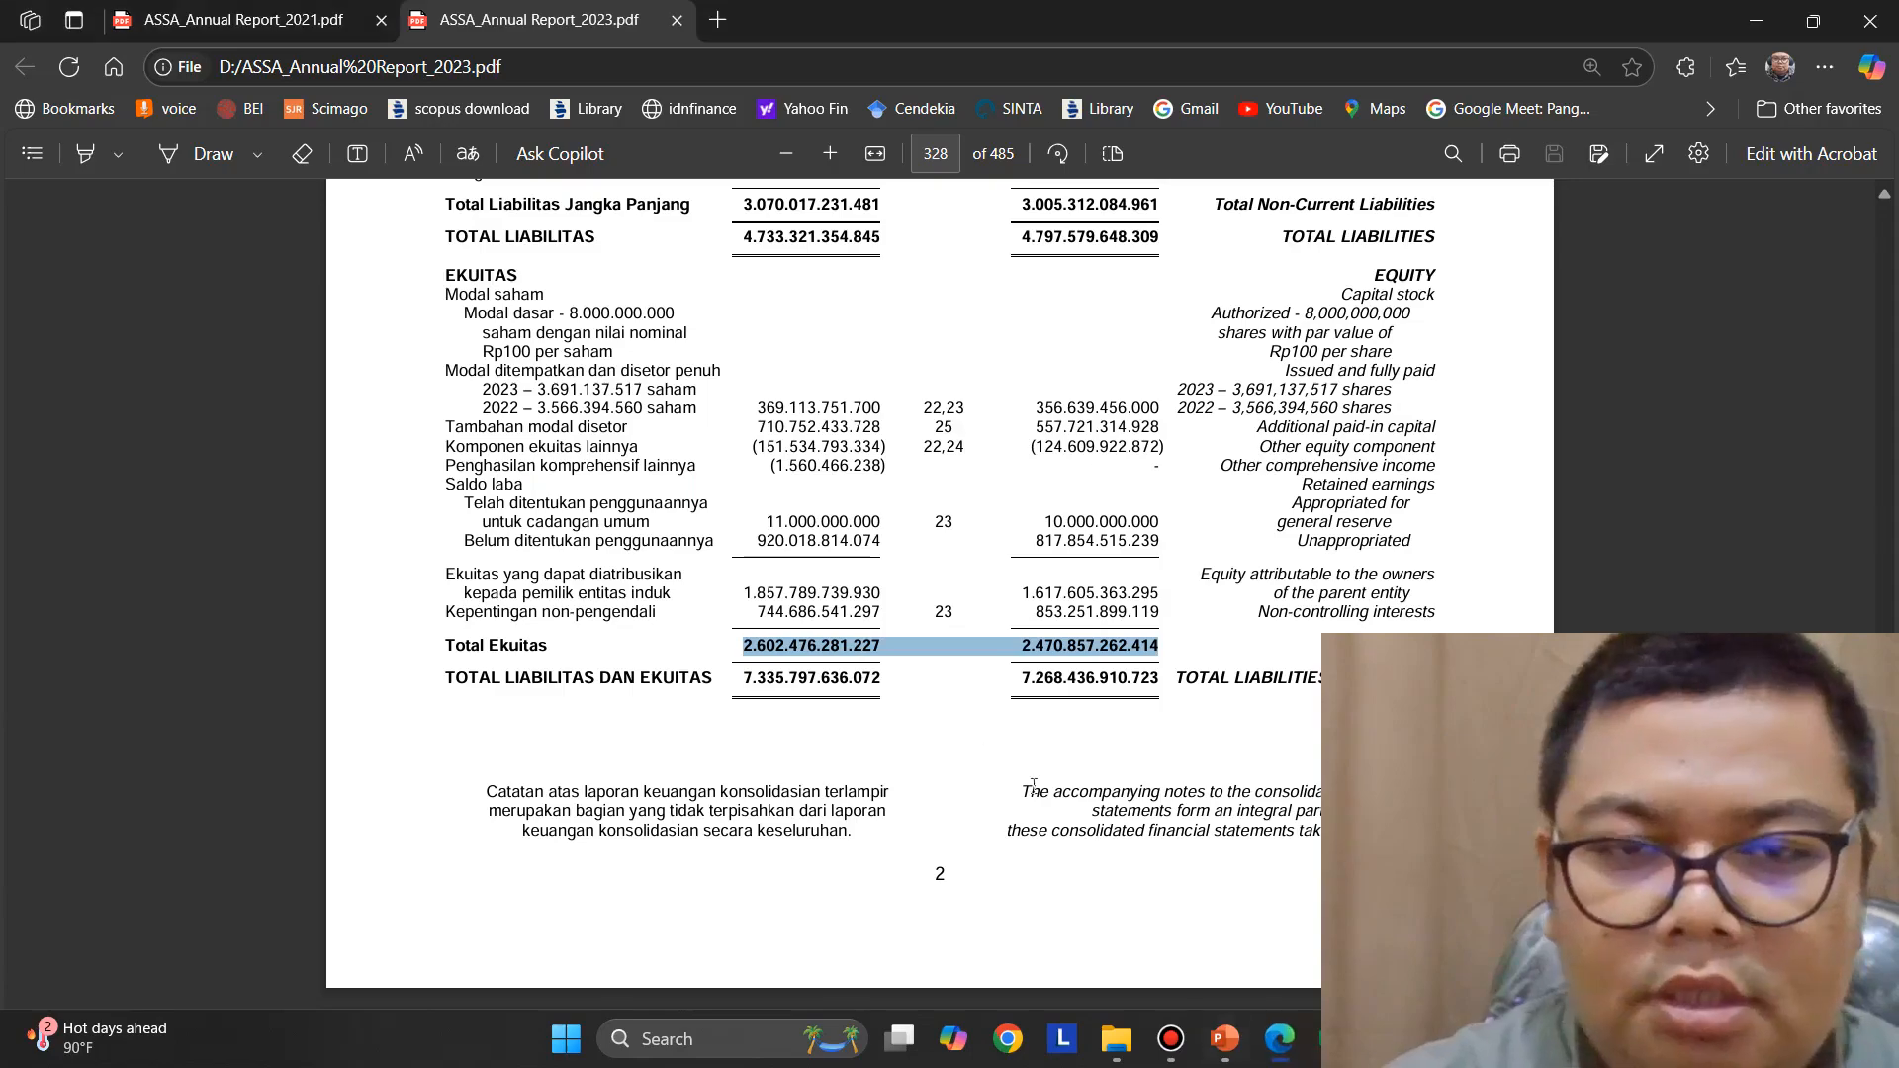
pyautogui.scroll(-5, 1023, 693)
pyautogui.scroll(-5, 1024, 692)
pyautogui.scroll(2, 1023, 692)
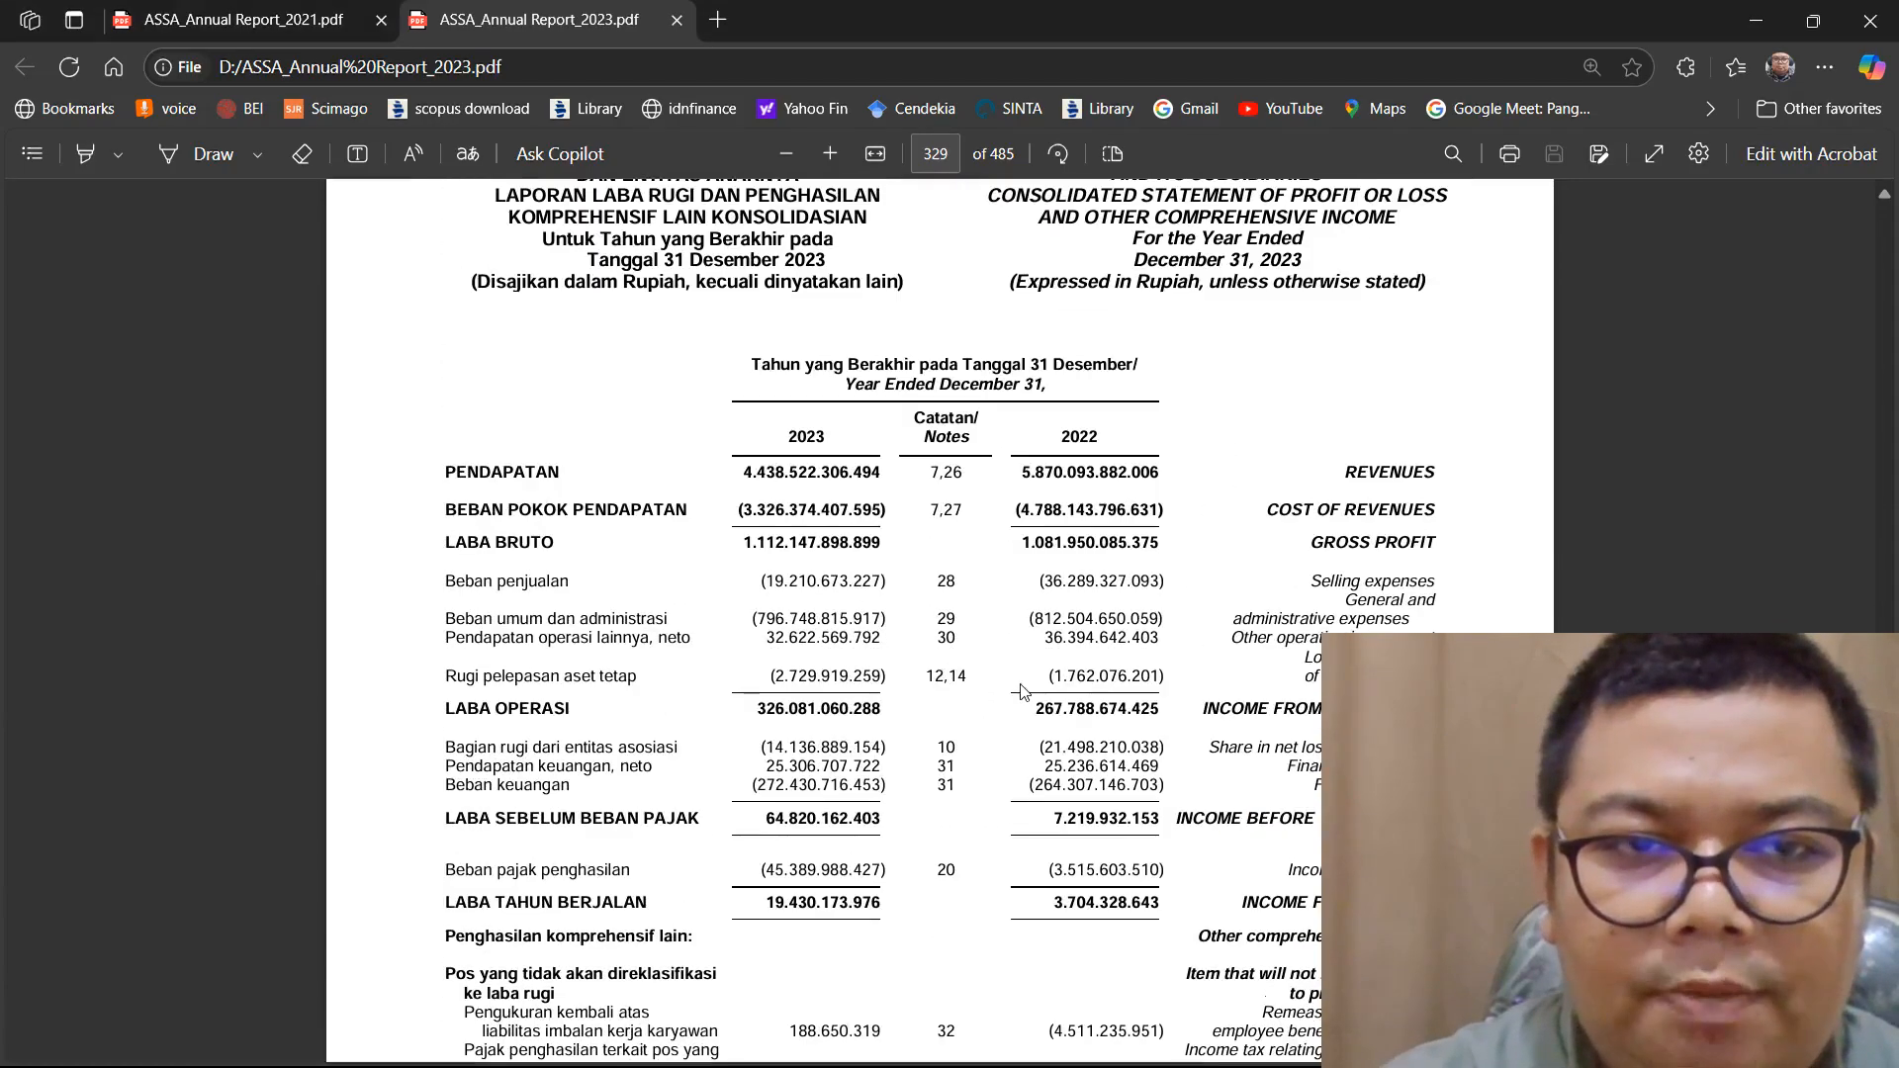
pyautogui.moveTo(742, 471); pyautogui.dragTo(1157, 487)
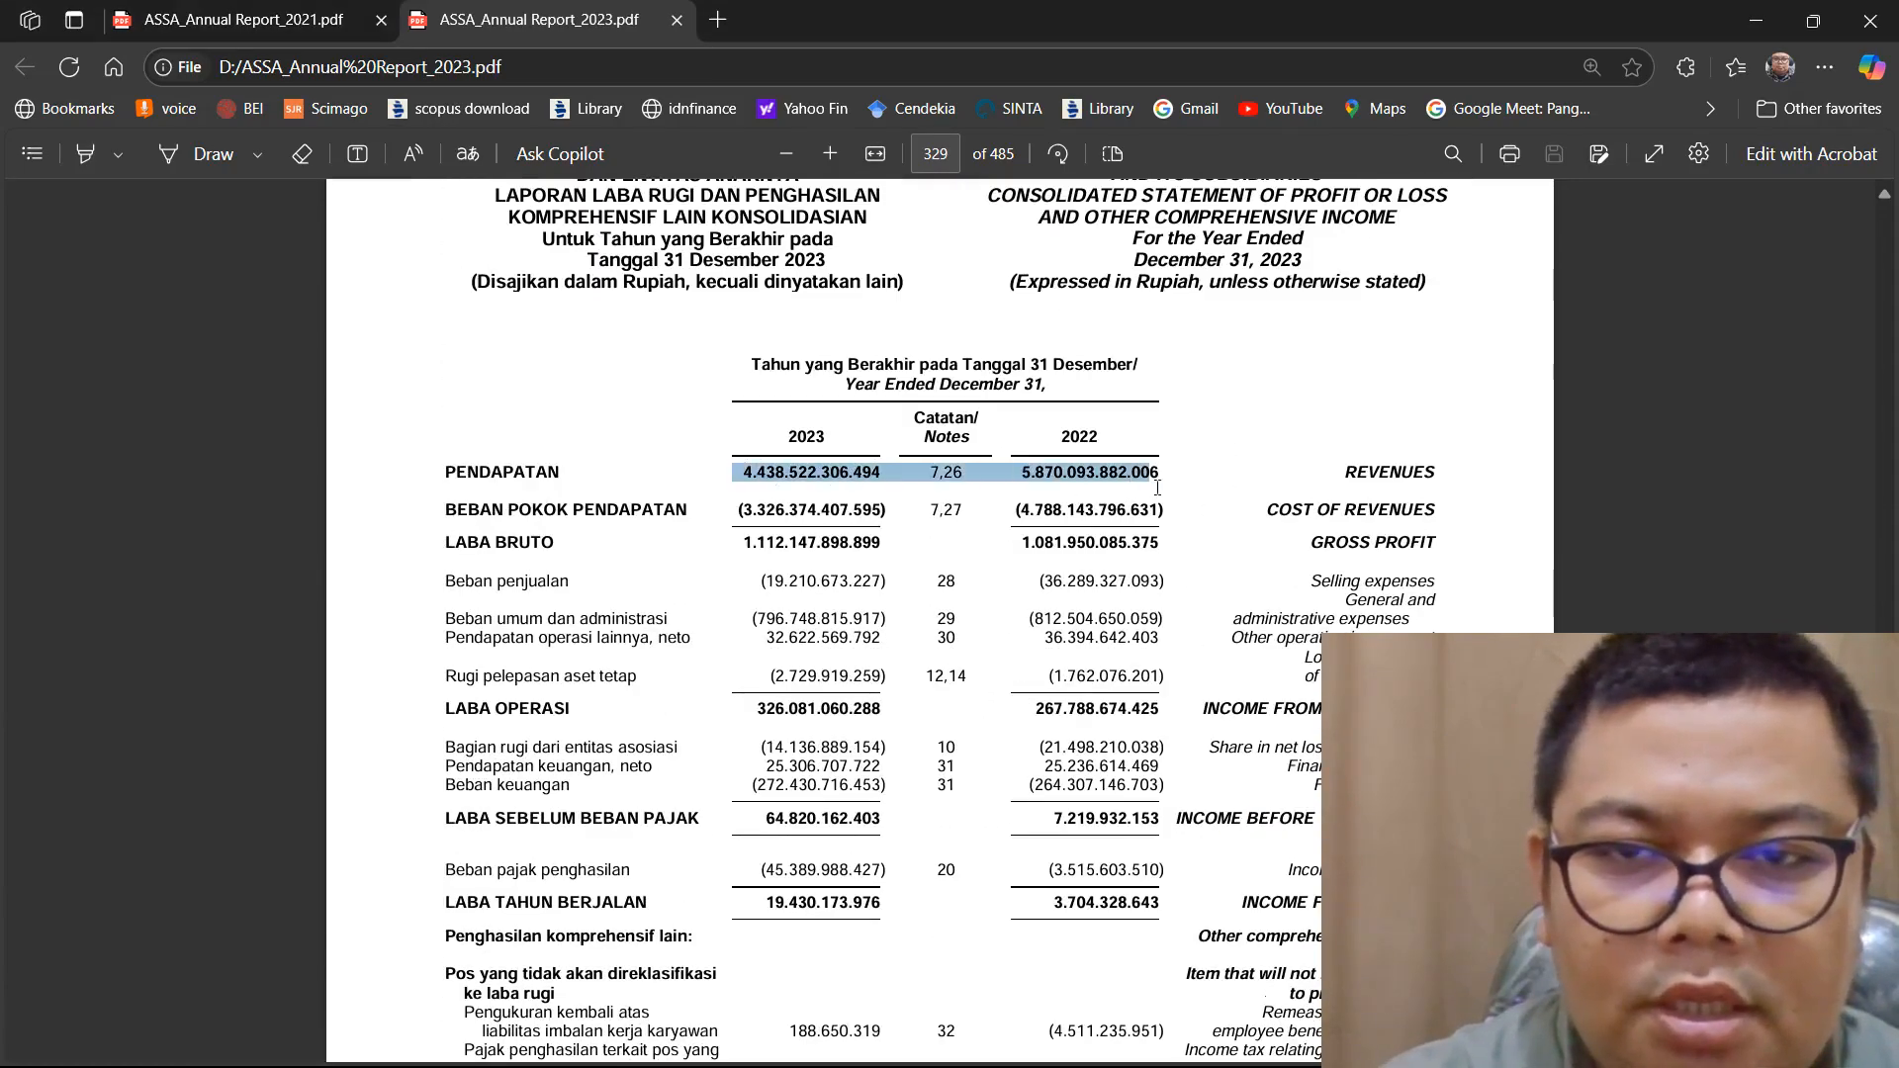
pyautogui.rightClick(1132, 486)
pyautogui.click(1205, 590)
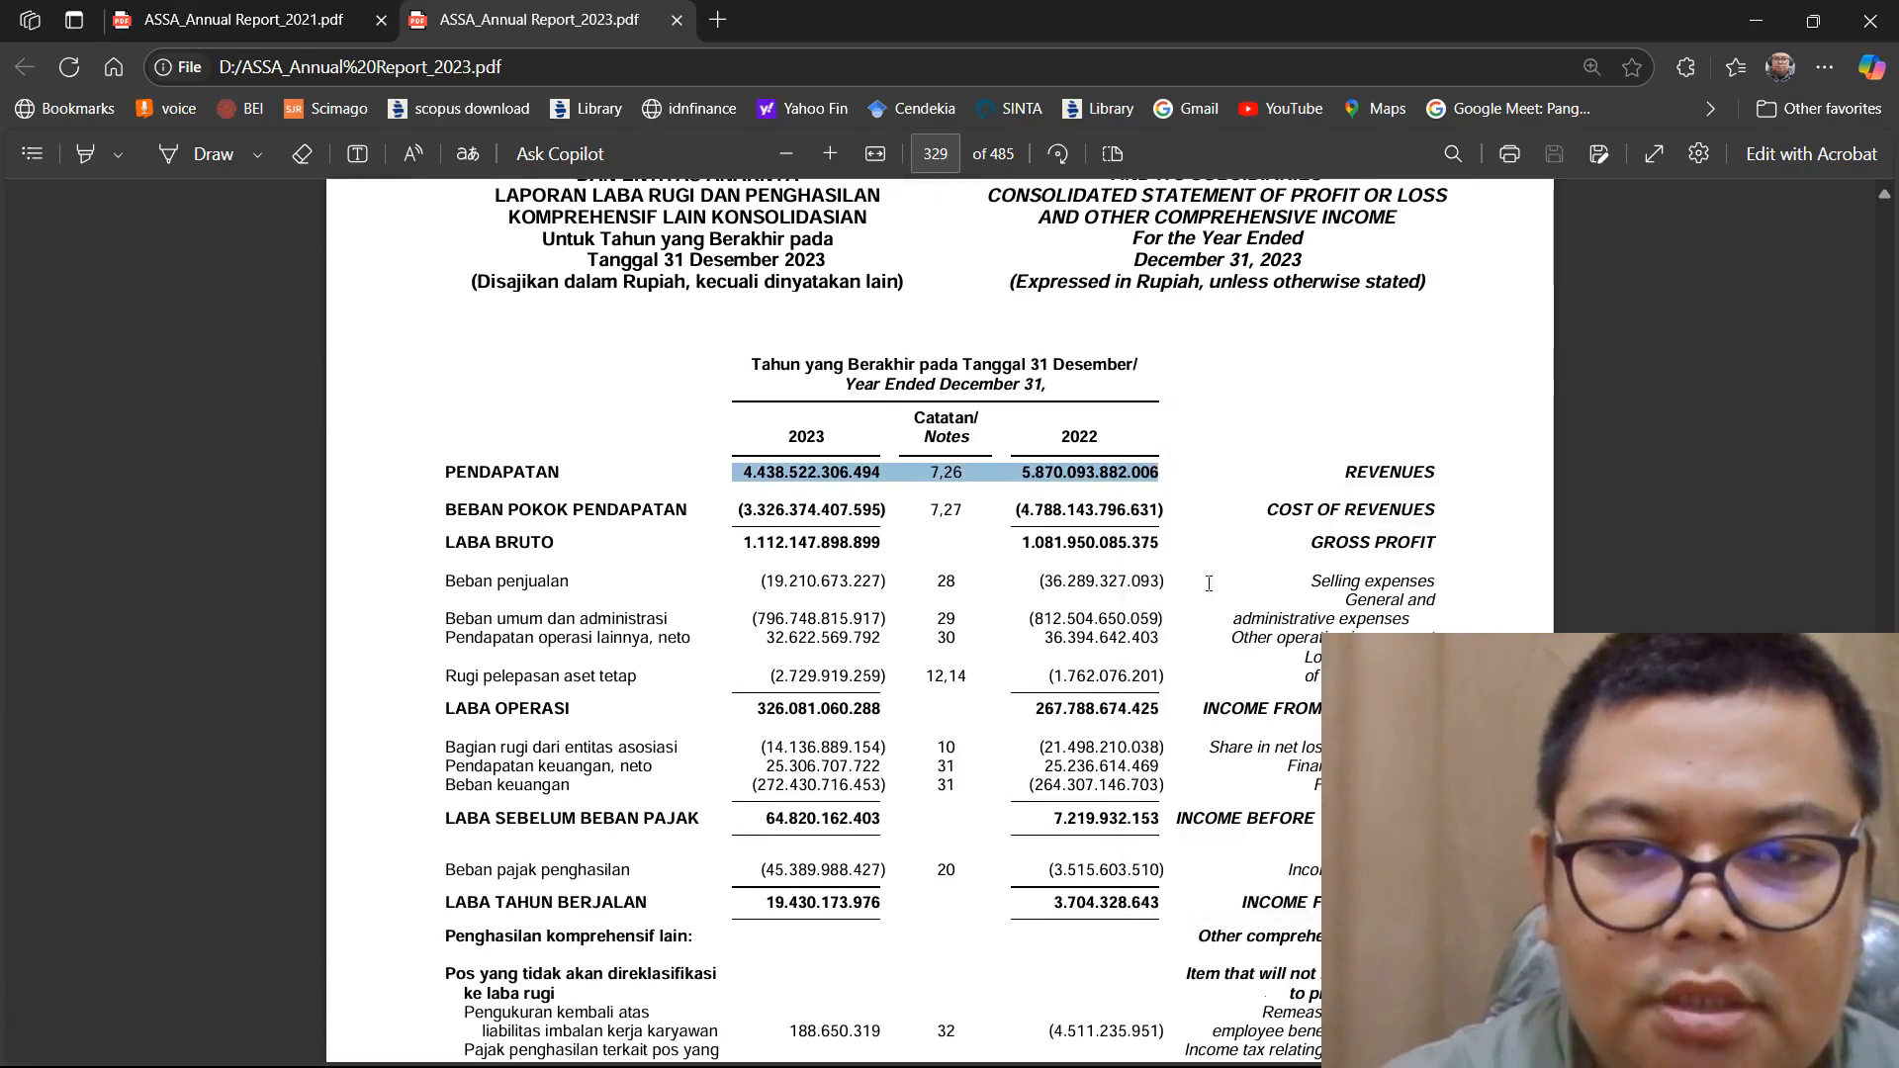
# Switch to Excel, paste the revenue figures into L7, copy the 2022 figure, and delete it and the note reference 7,26 from the cell
pyautogui.hotkey('alt', 'Tab')
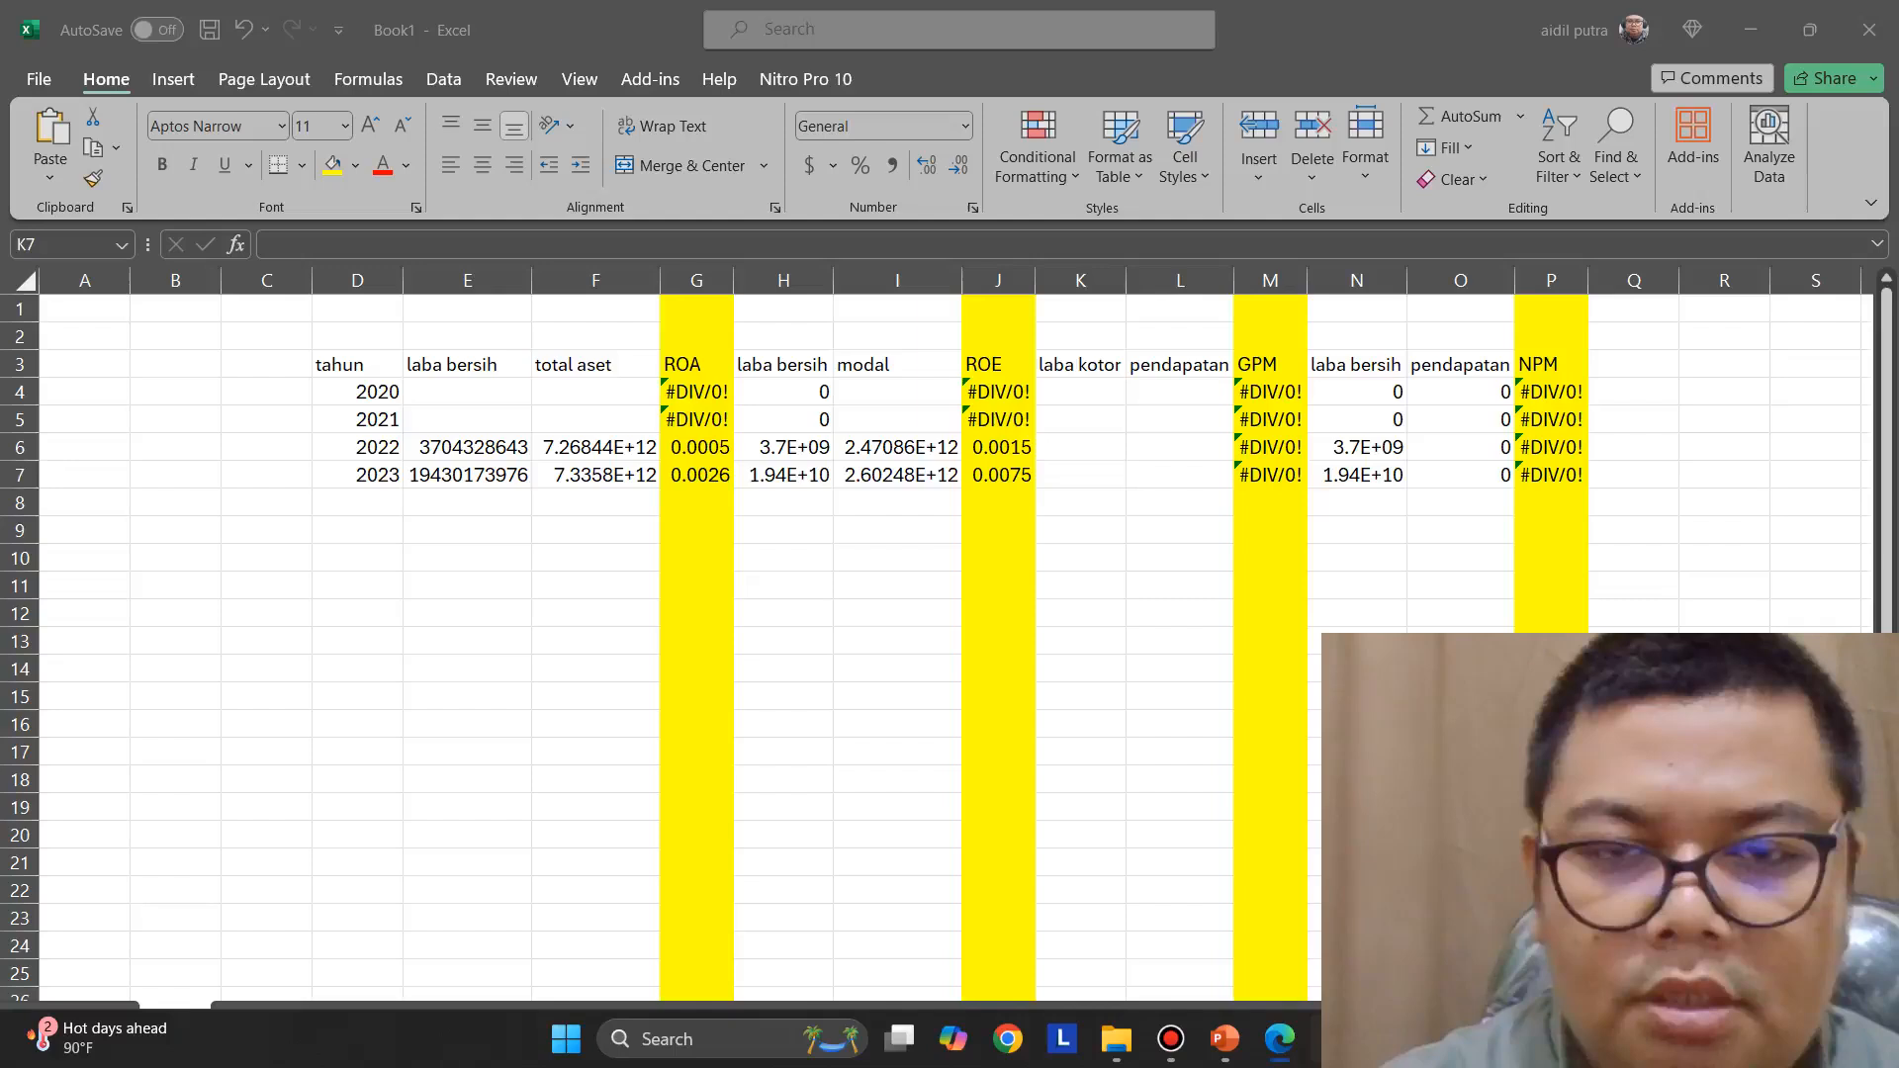
pyautogui.click(1160, 472)
pyautogui.rightClick(1160, 472)
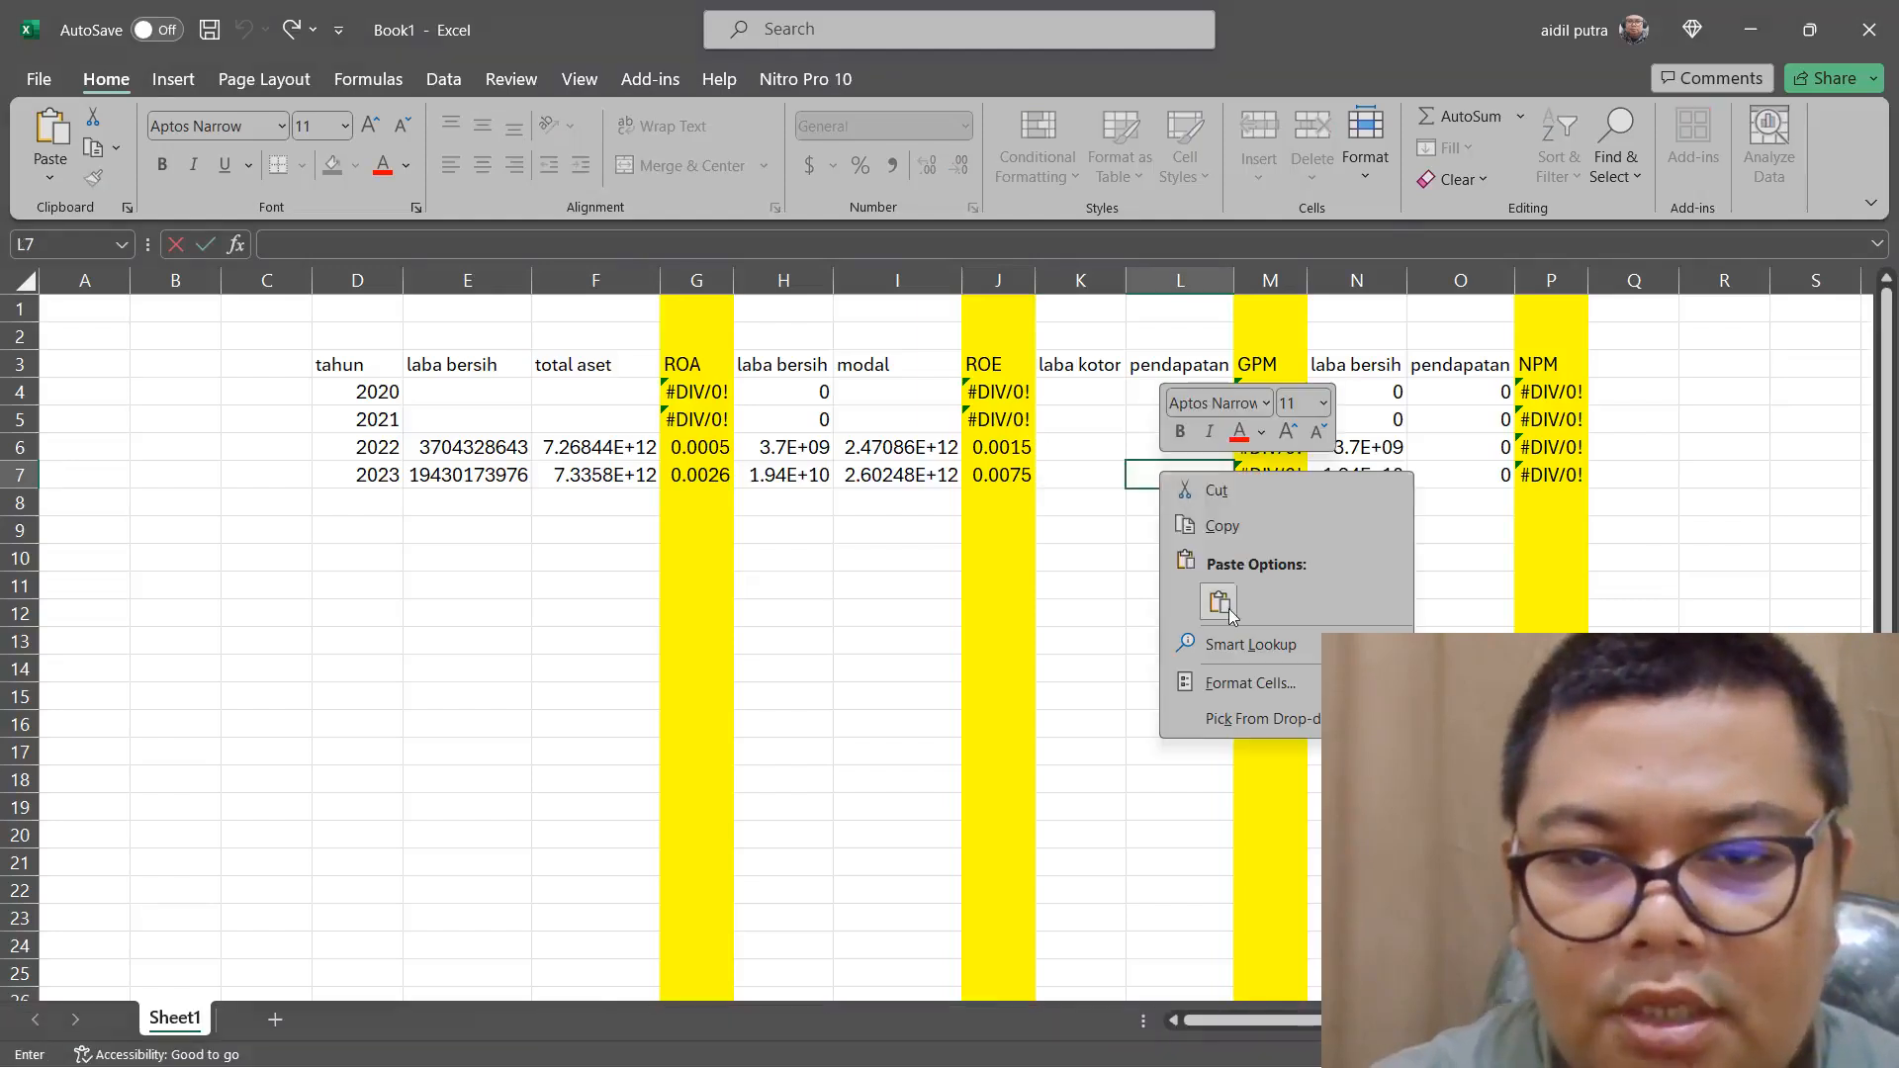
pyautogui.click(1193, 484)
pyautogui.moveTo(1350, 476); pyautogui.dragTo(1510, 475)
pyautogui.hotkey('ctrl', 'c')
pyautogui.rightClick(1472, 479)
pyautogui.click(1493, 531)
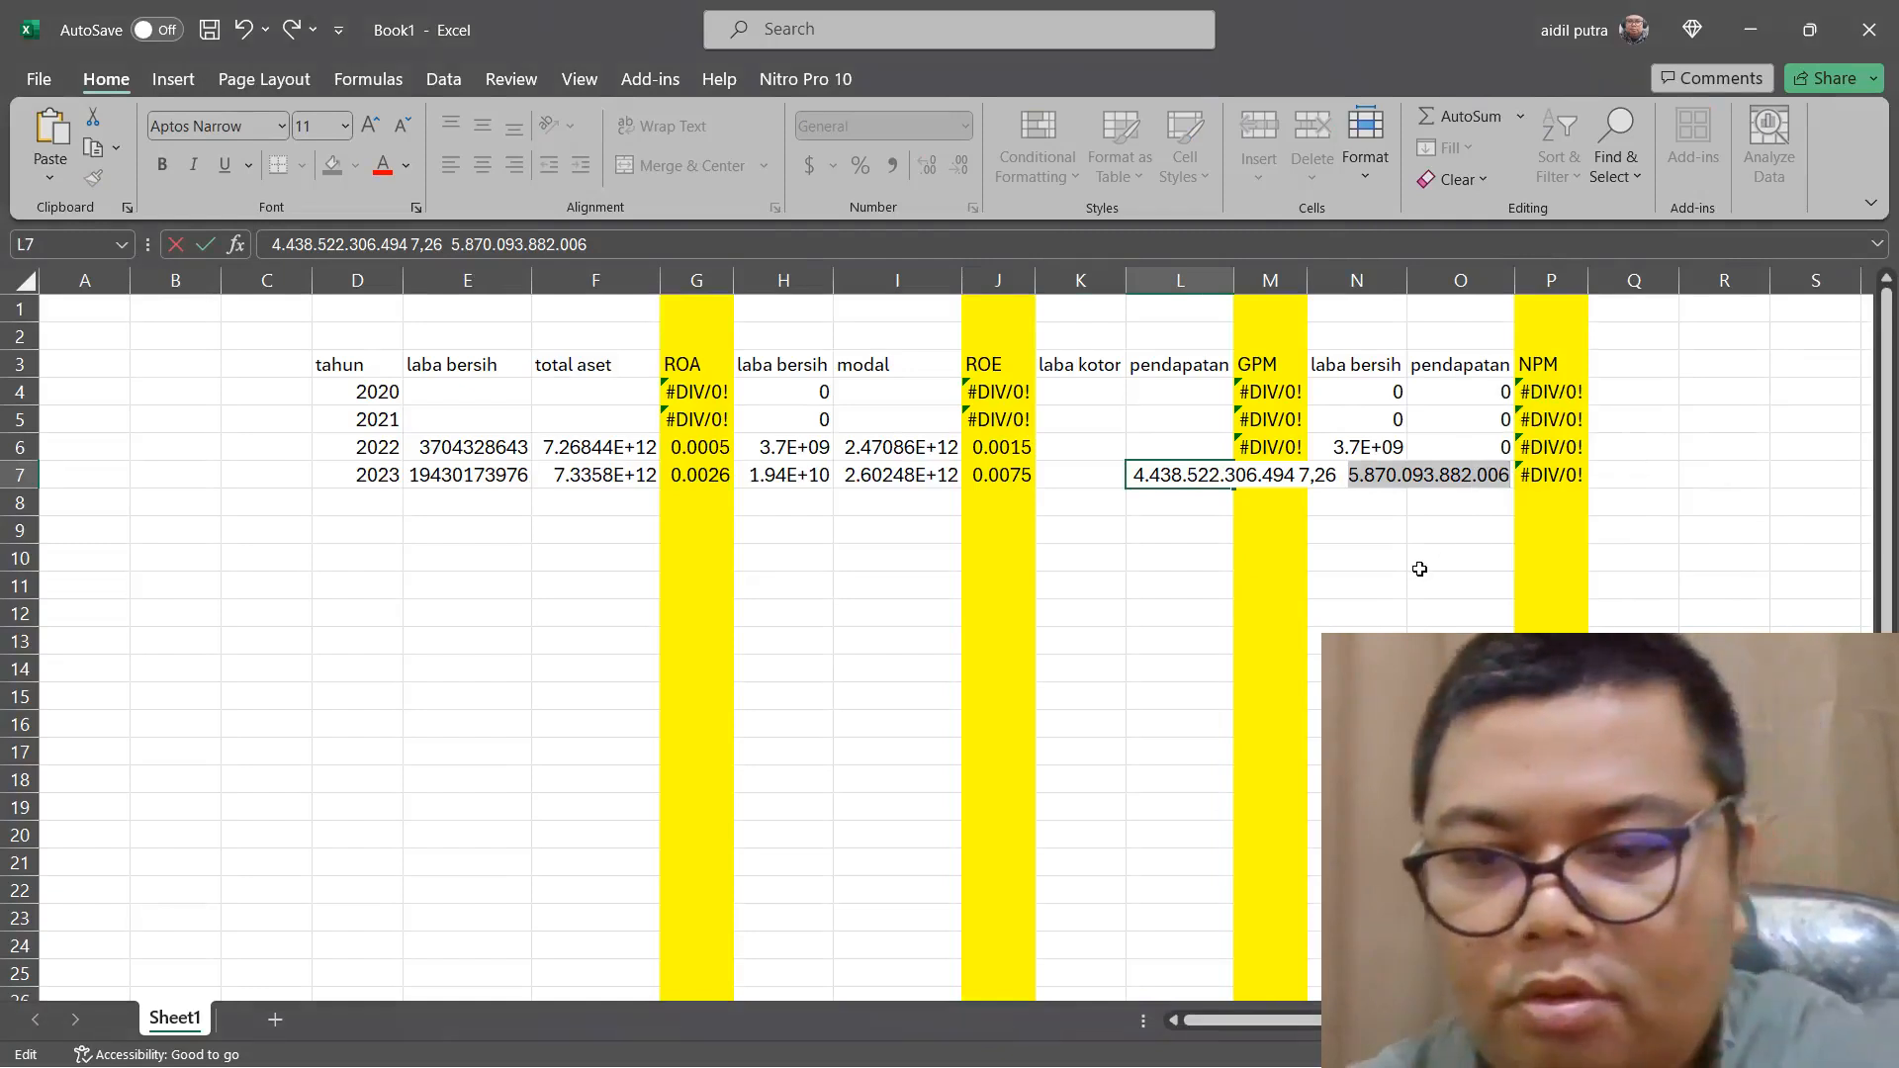
pyautogui.press('BackSpace')
pyautogui.moveTo(1349, 477); pyautogui.dragTo(1301, 484)
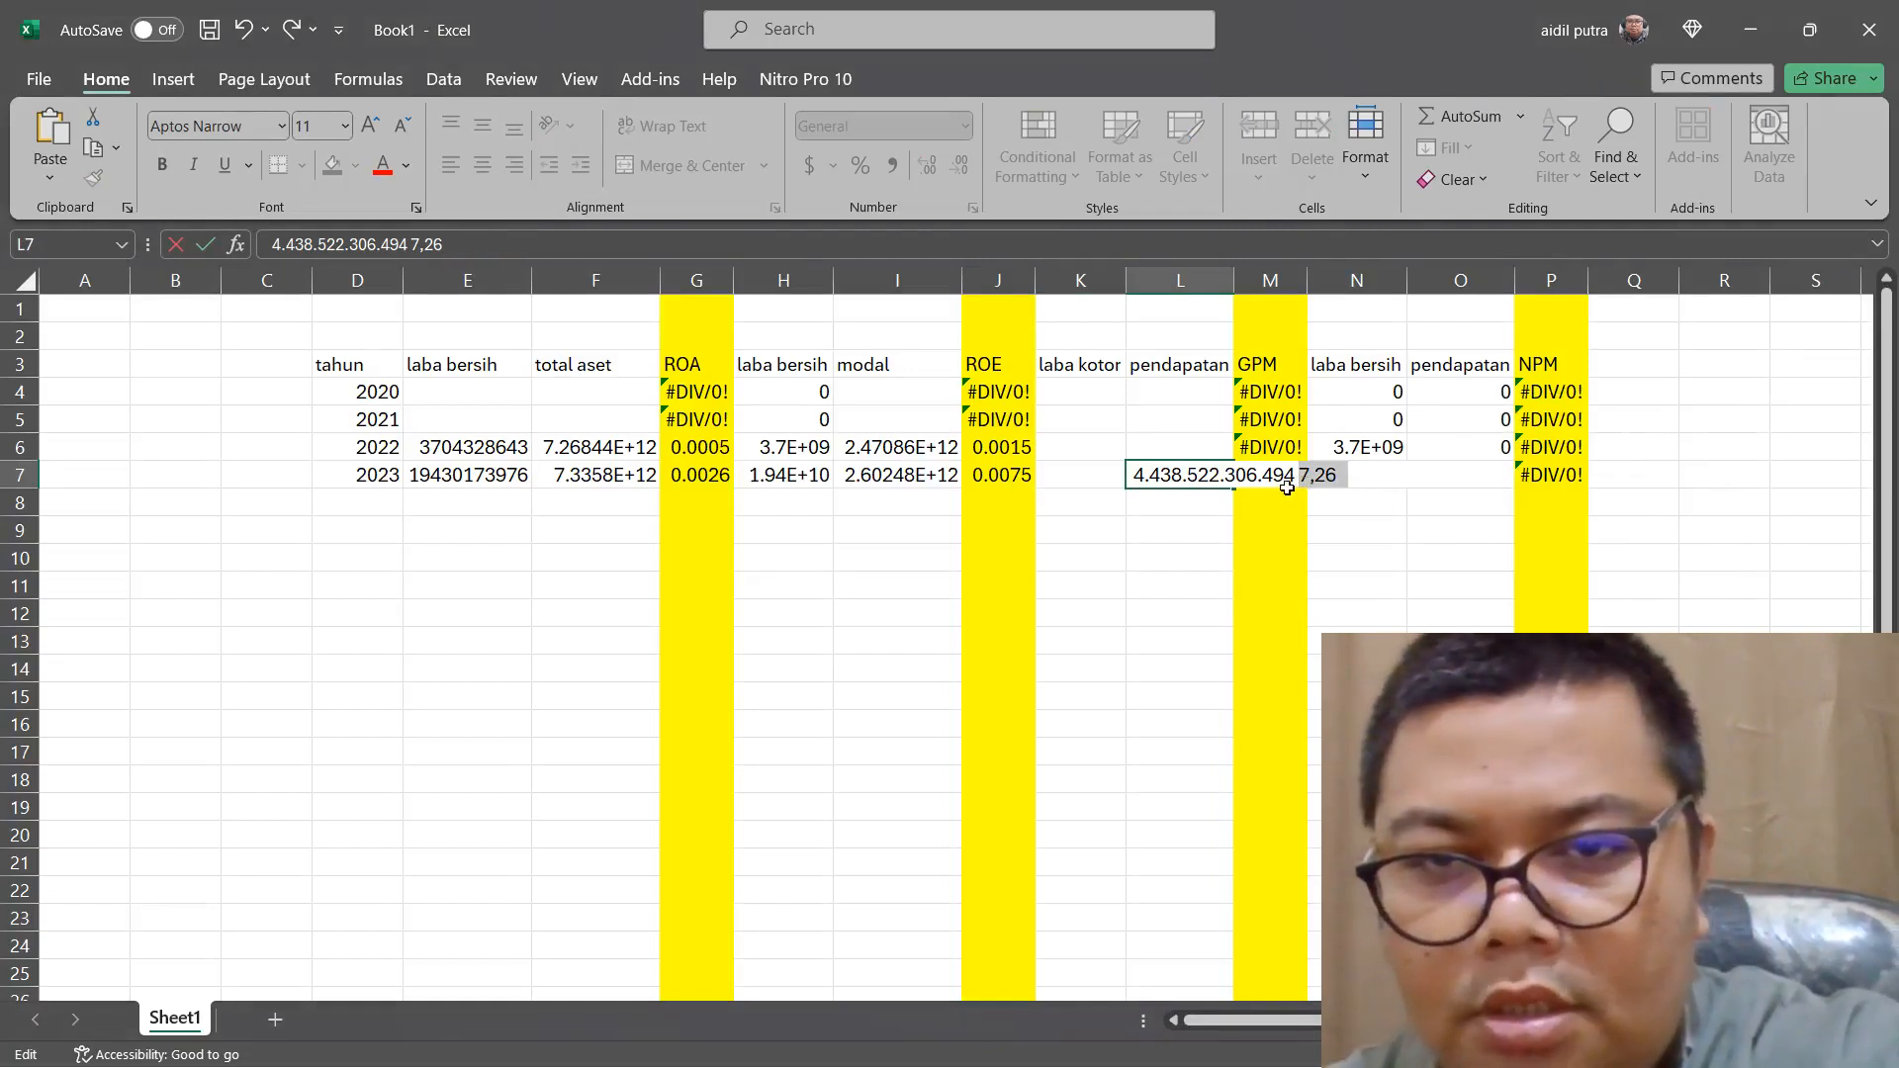
pyautogui.press('BackSpace')
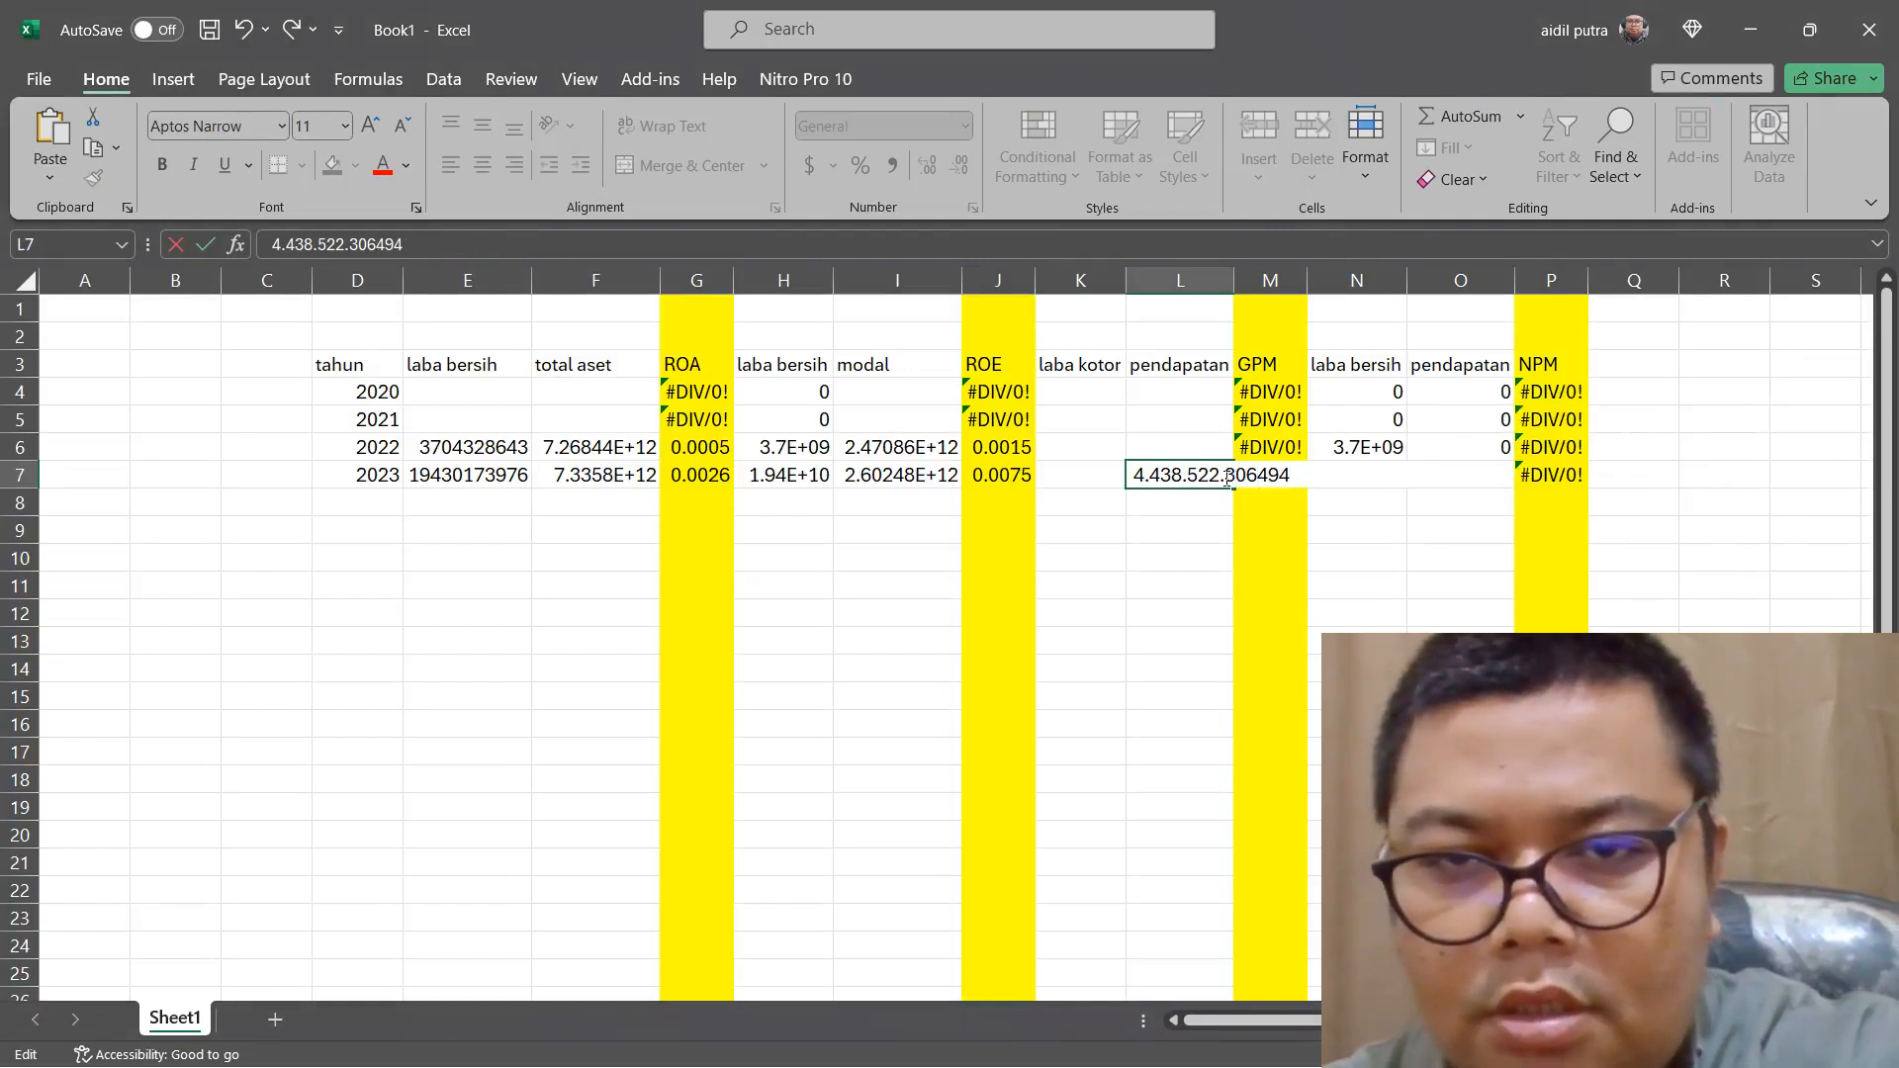
pyautogui.click(1227, 479)
pyautogui.press('BackSpace')
pyautogui.click(1185, 479)
pyautogui.press('BackSpace')
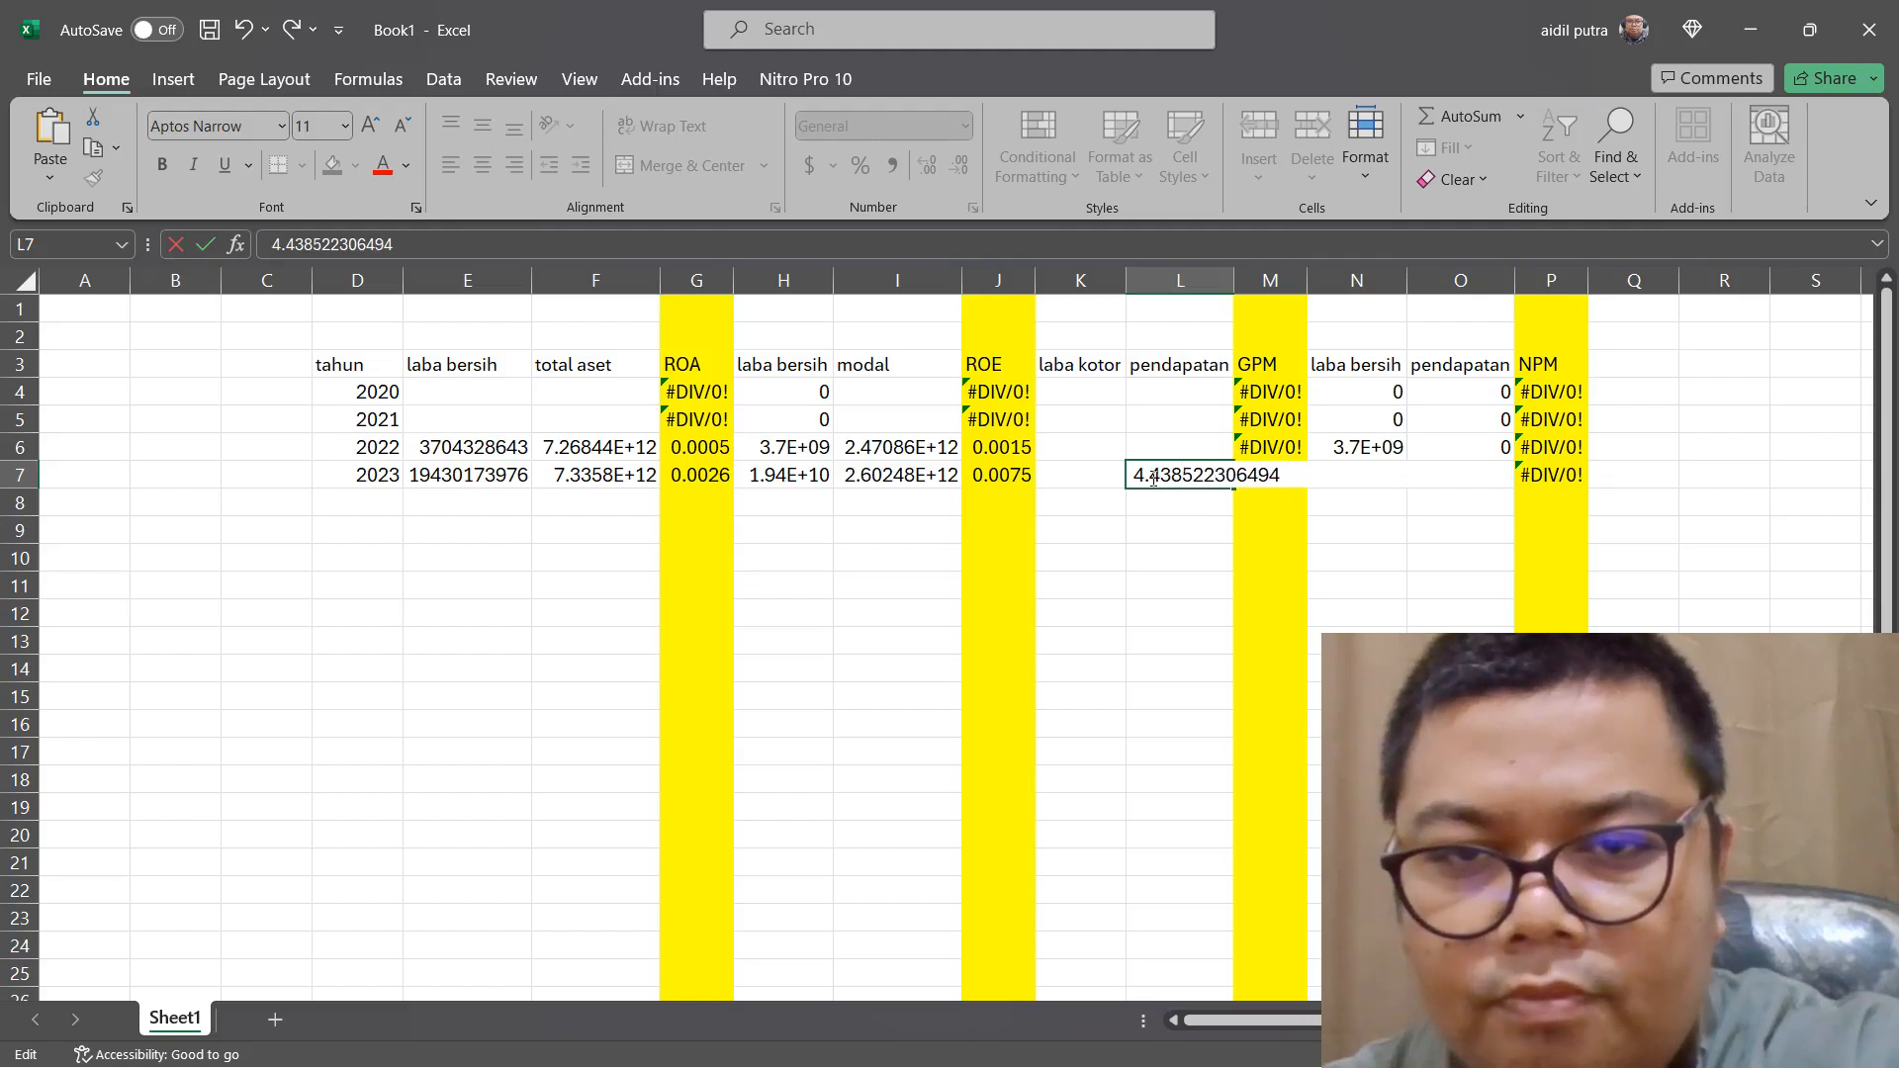
pyautogui.click(1153, 479)
pyautogui.press('BackSpace')
pyautogui.rightClick(1199, 447)
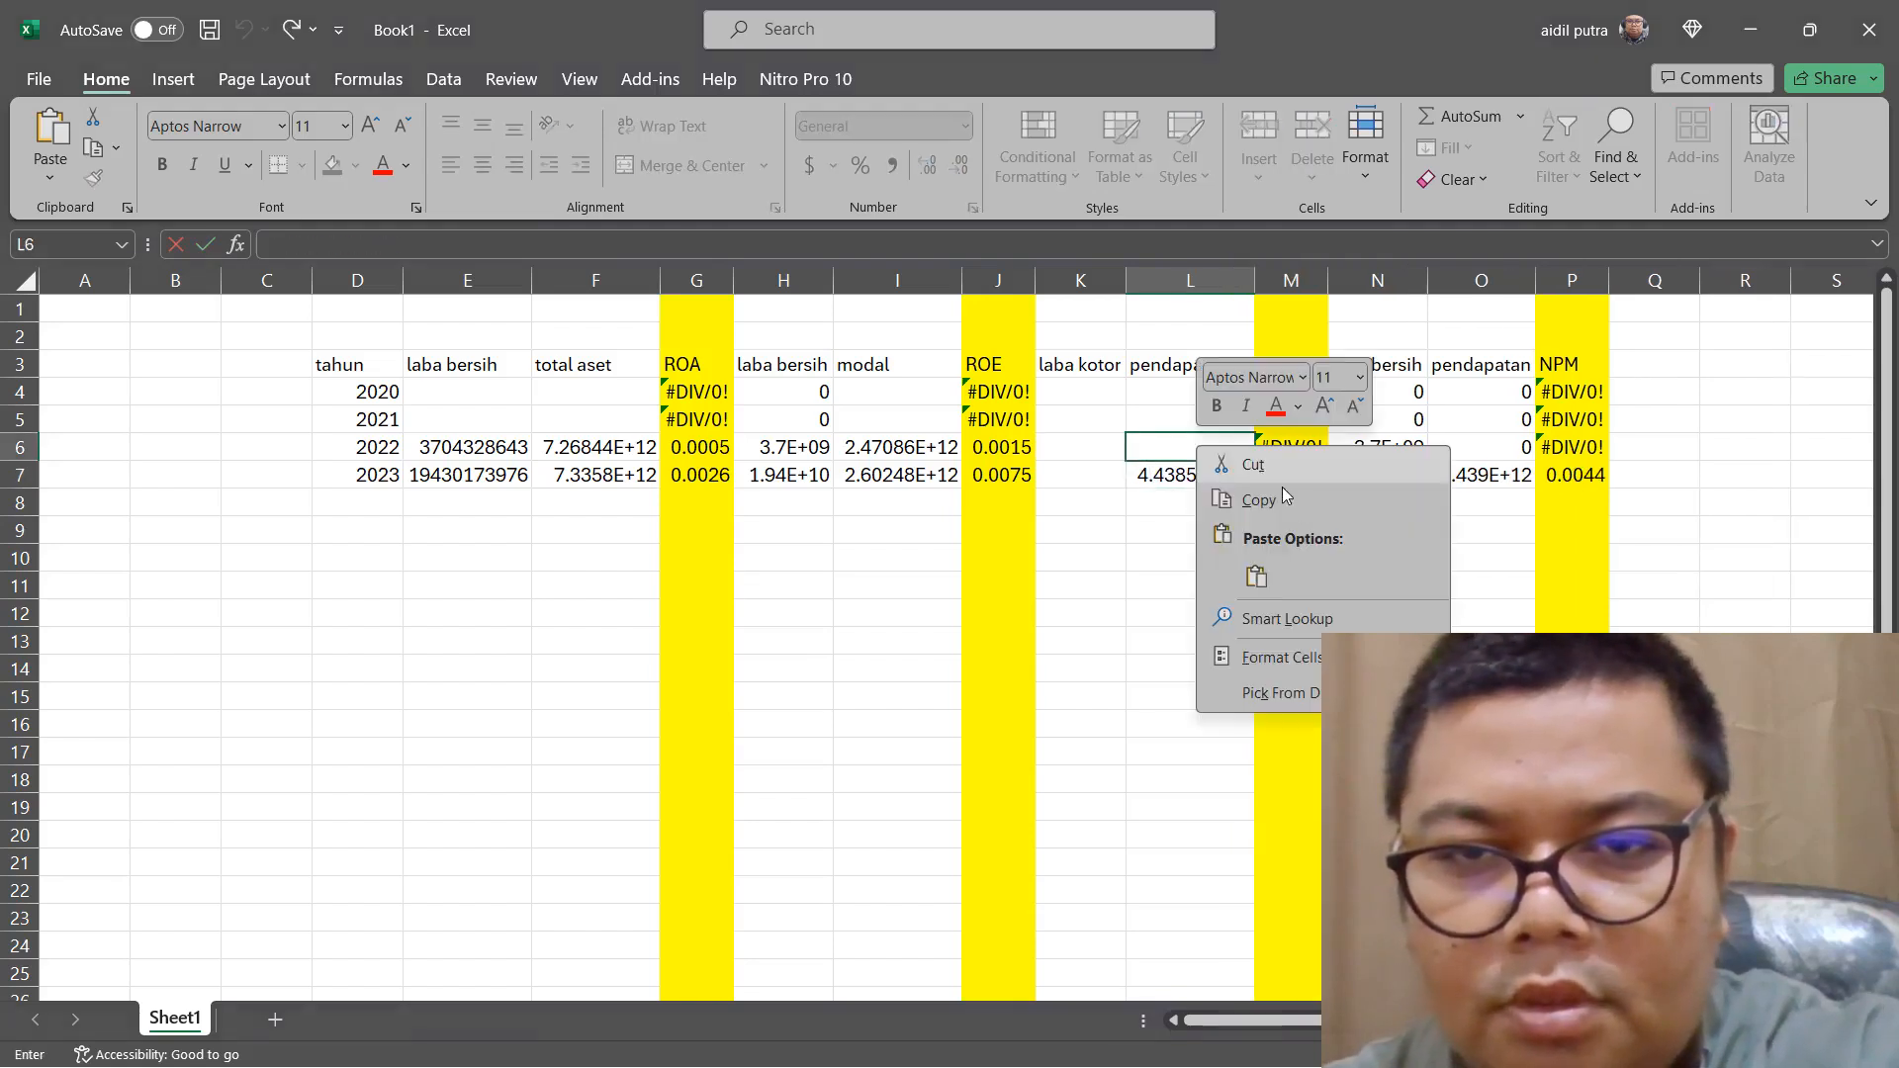
pyautogui.click(1262, 577)
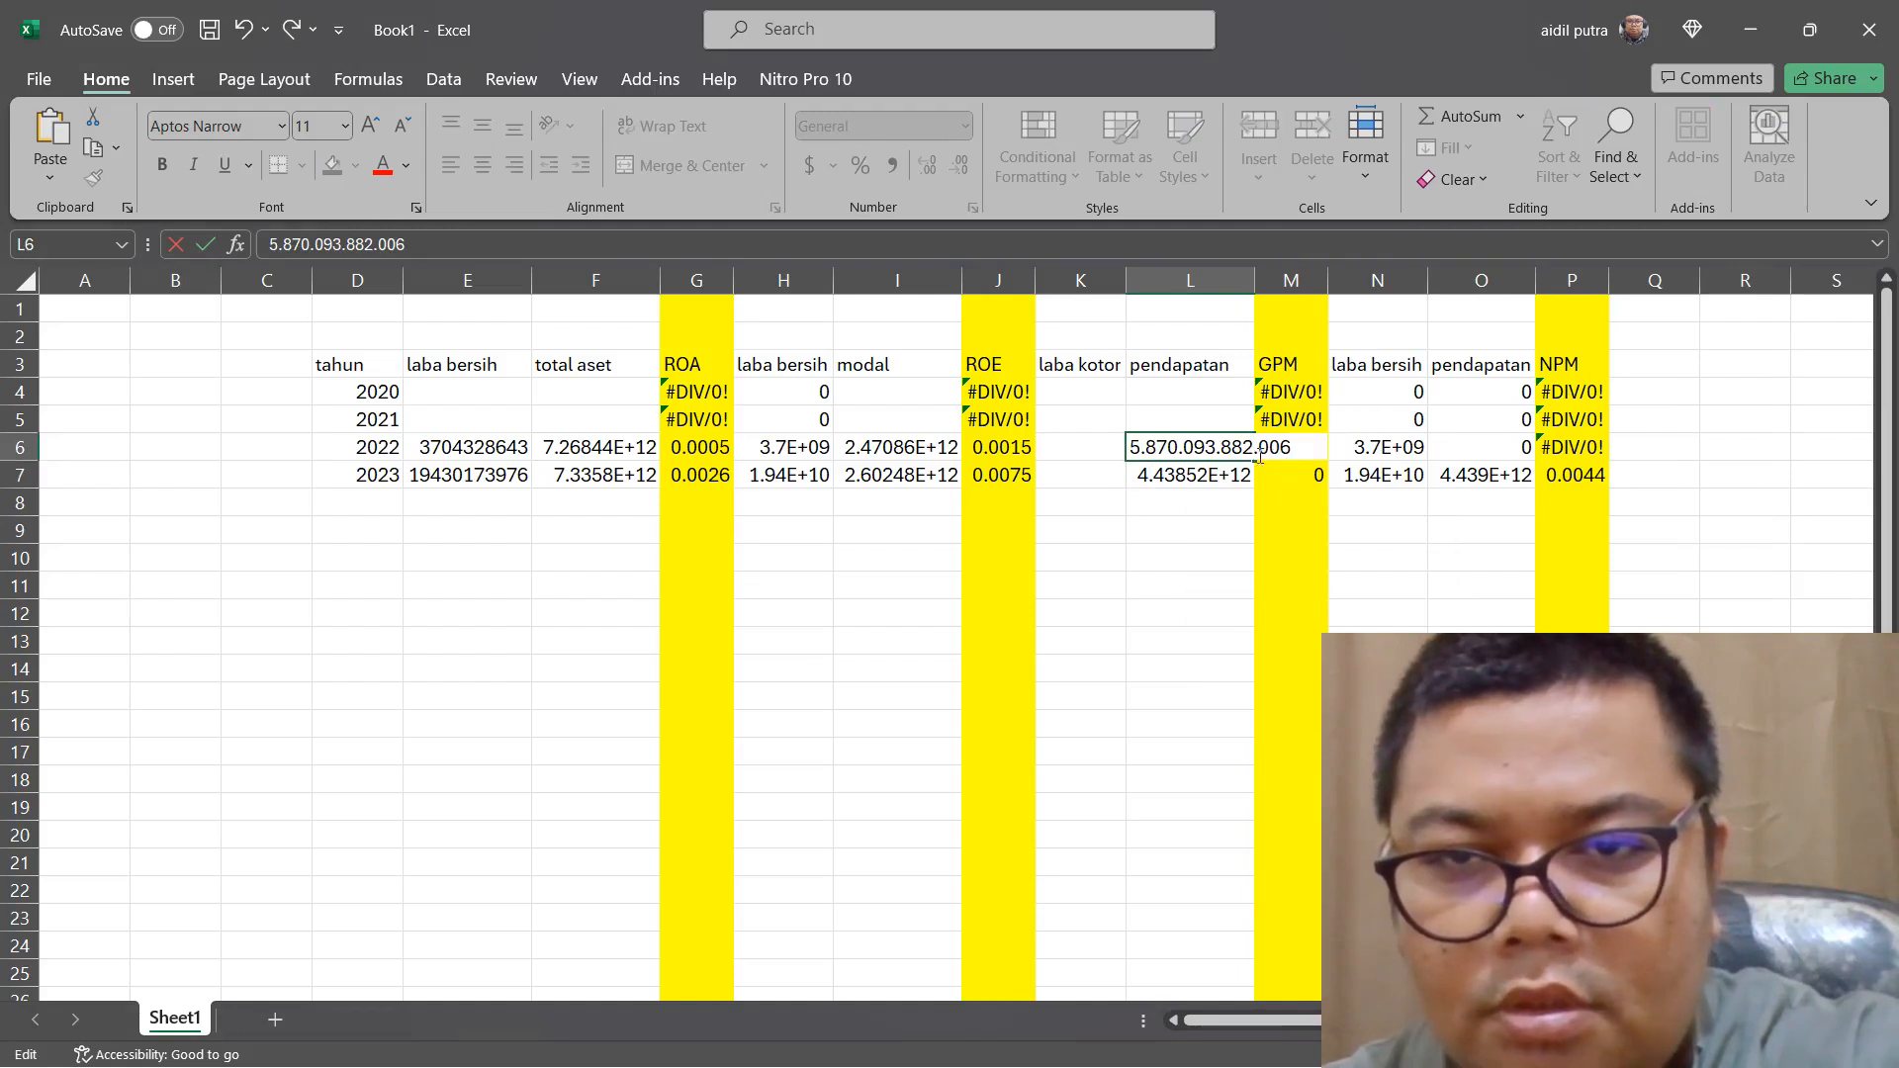
pyautogui.click(1259, 448)
pyautogui.press('BackSpace')
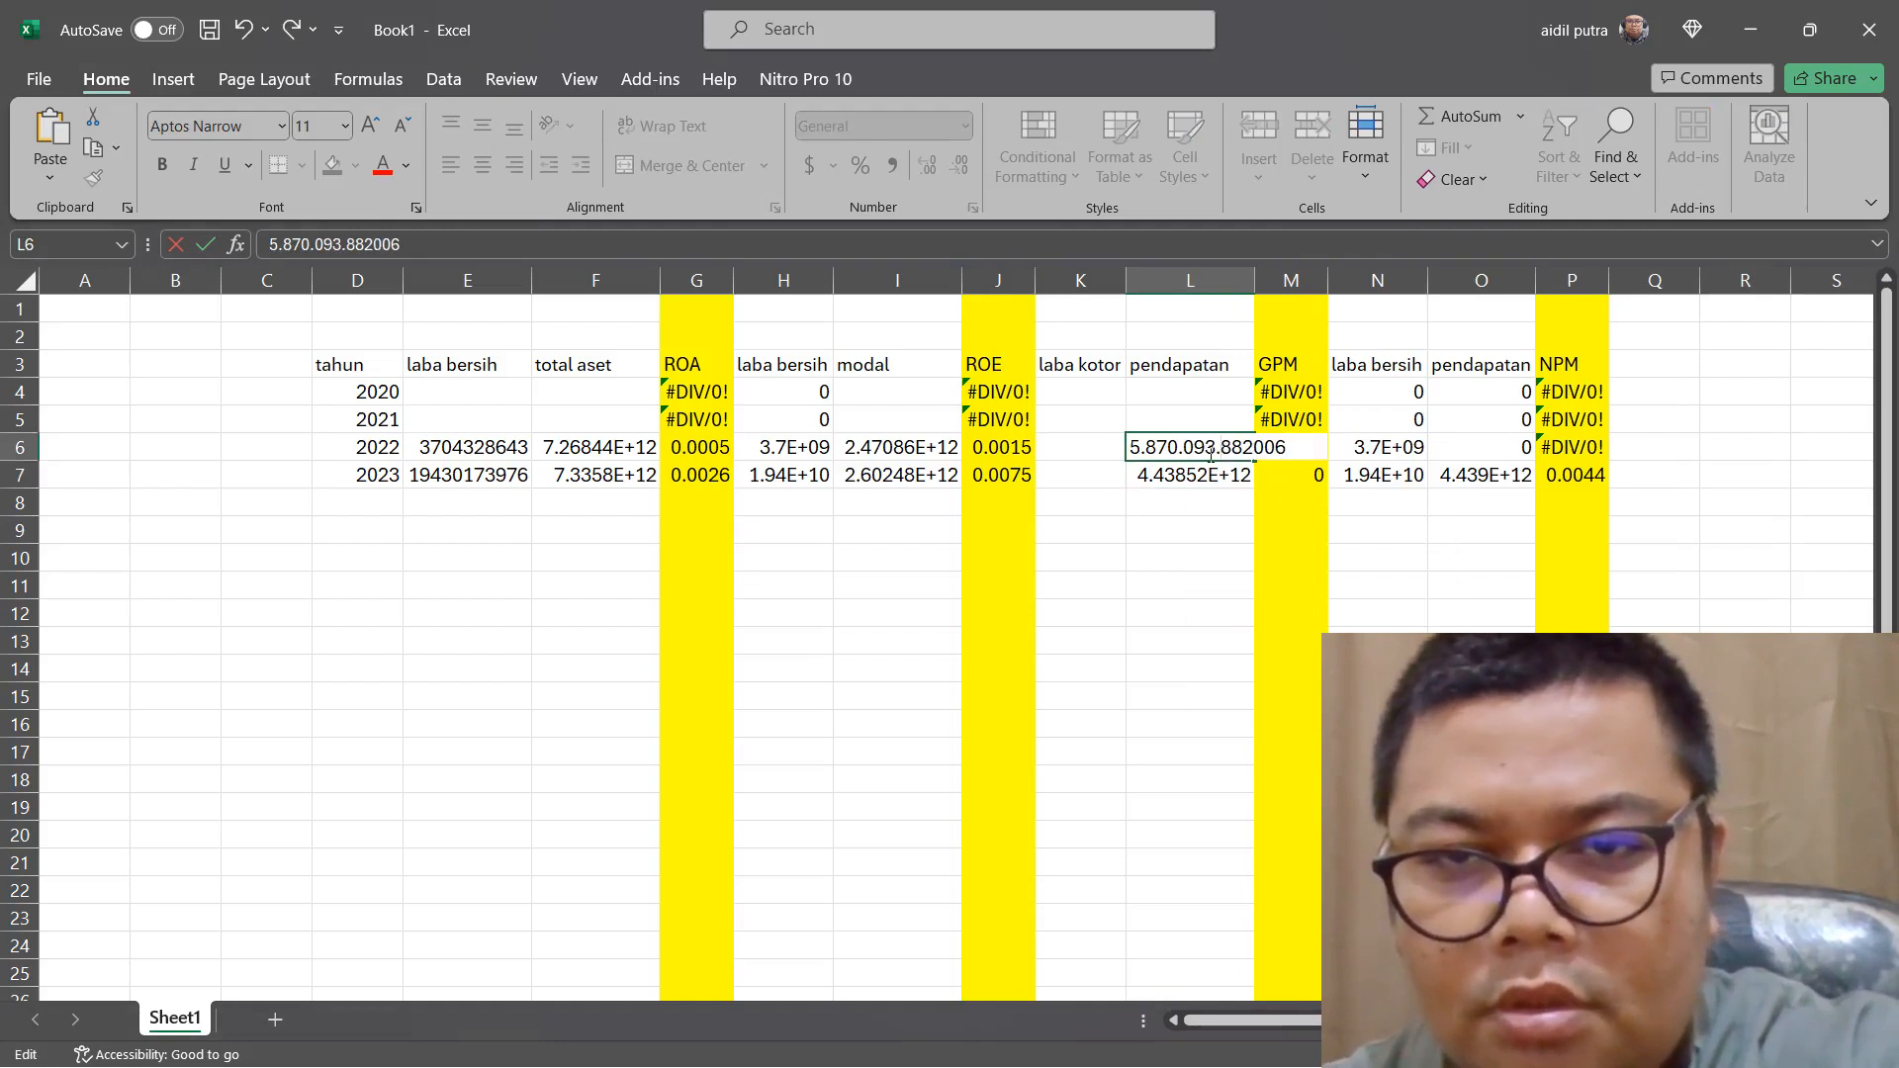
pyautogui.click(1184, 448)
pyautogui.press('BackSpace')
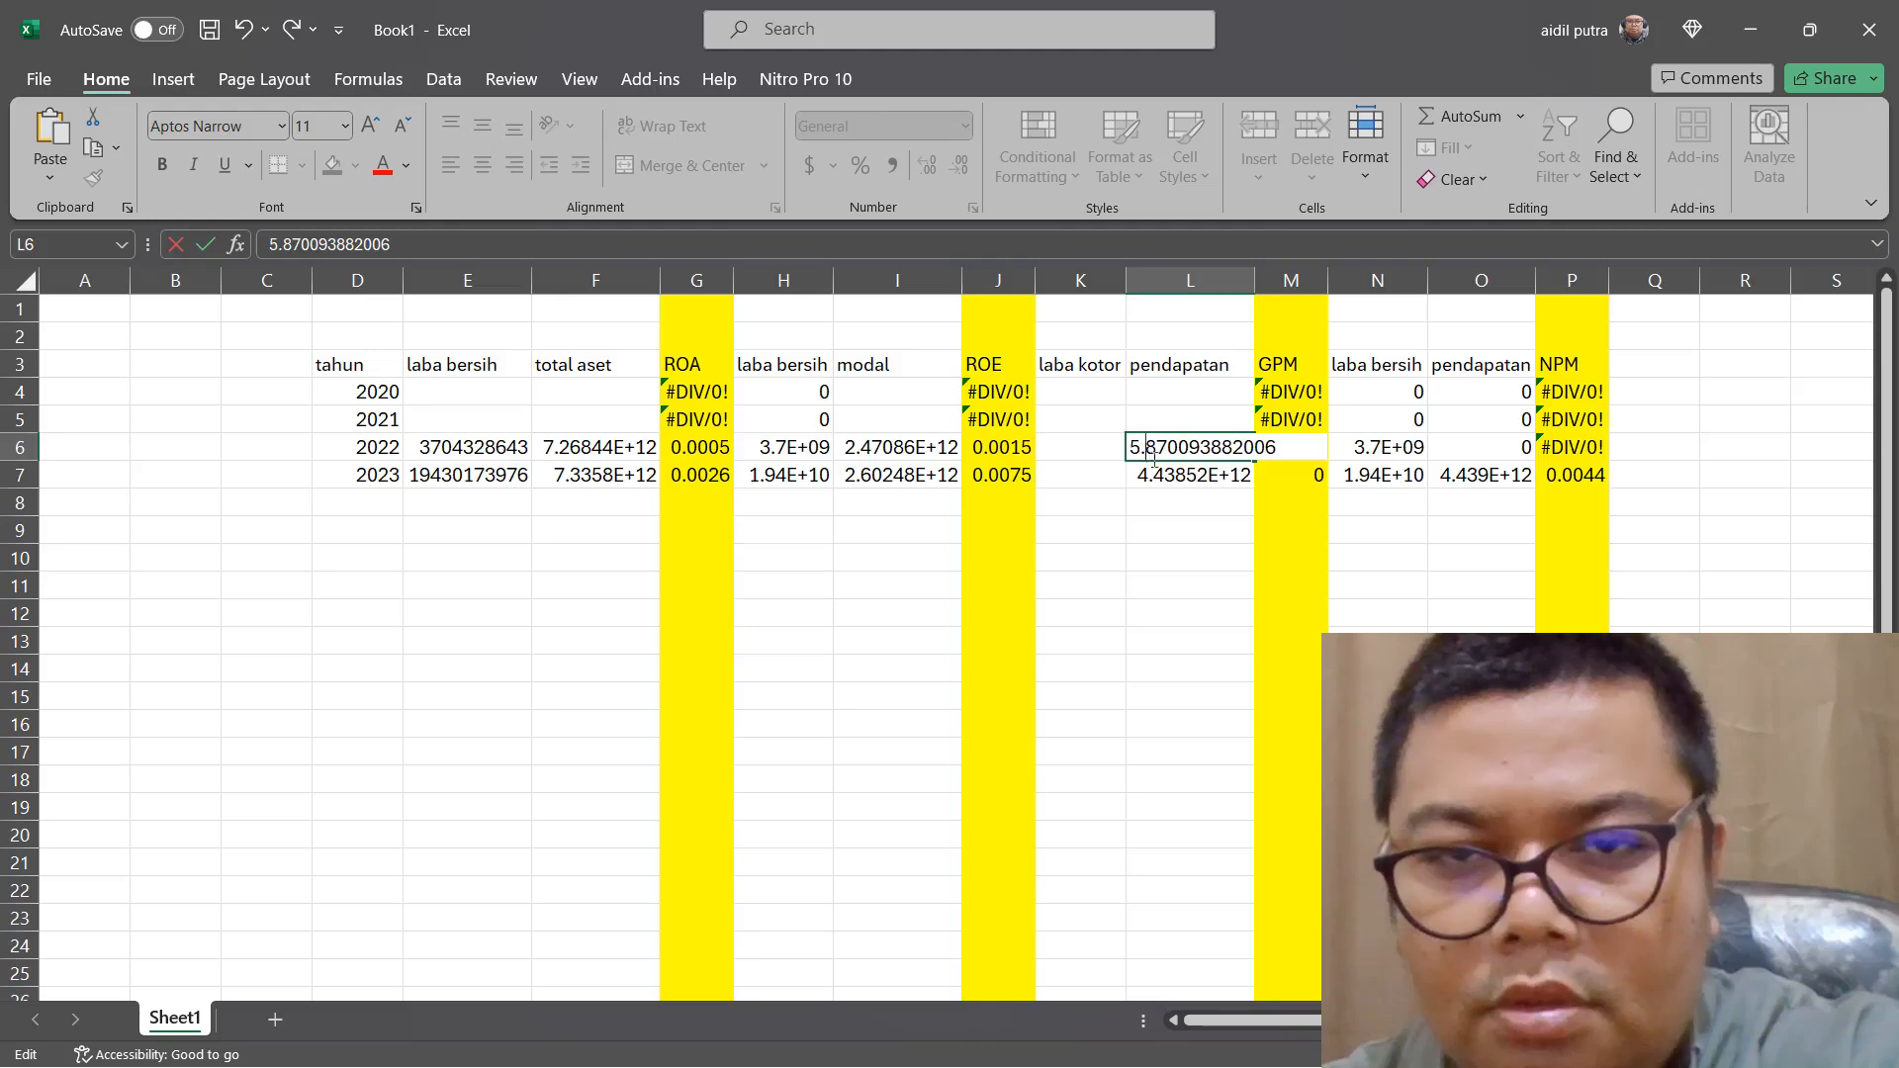
pyautogui.click(1153, 456)
pyautogui.press('BackSpace')
pyautogui.press('Return')
# Switch to Edge and copy the "LABA BRUTO" figures for 2023 and 2022, 1.112.147.898.899 and 1.081.950.085.375, from page 329
pyautogui.click(1093, 479)
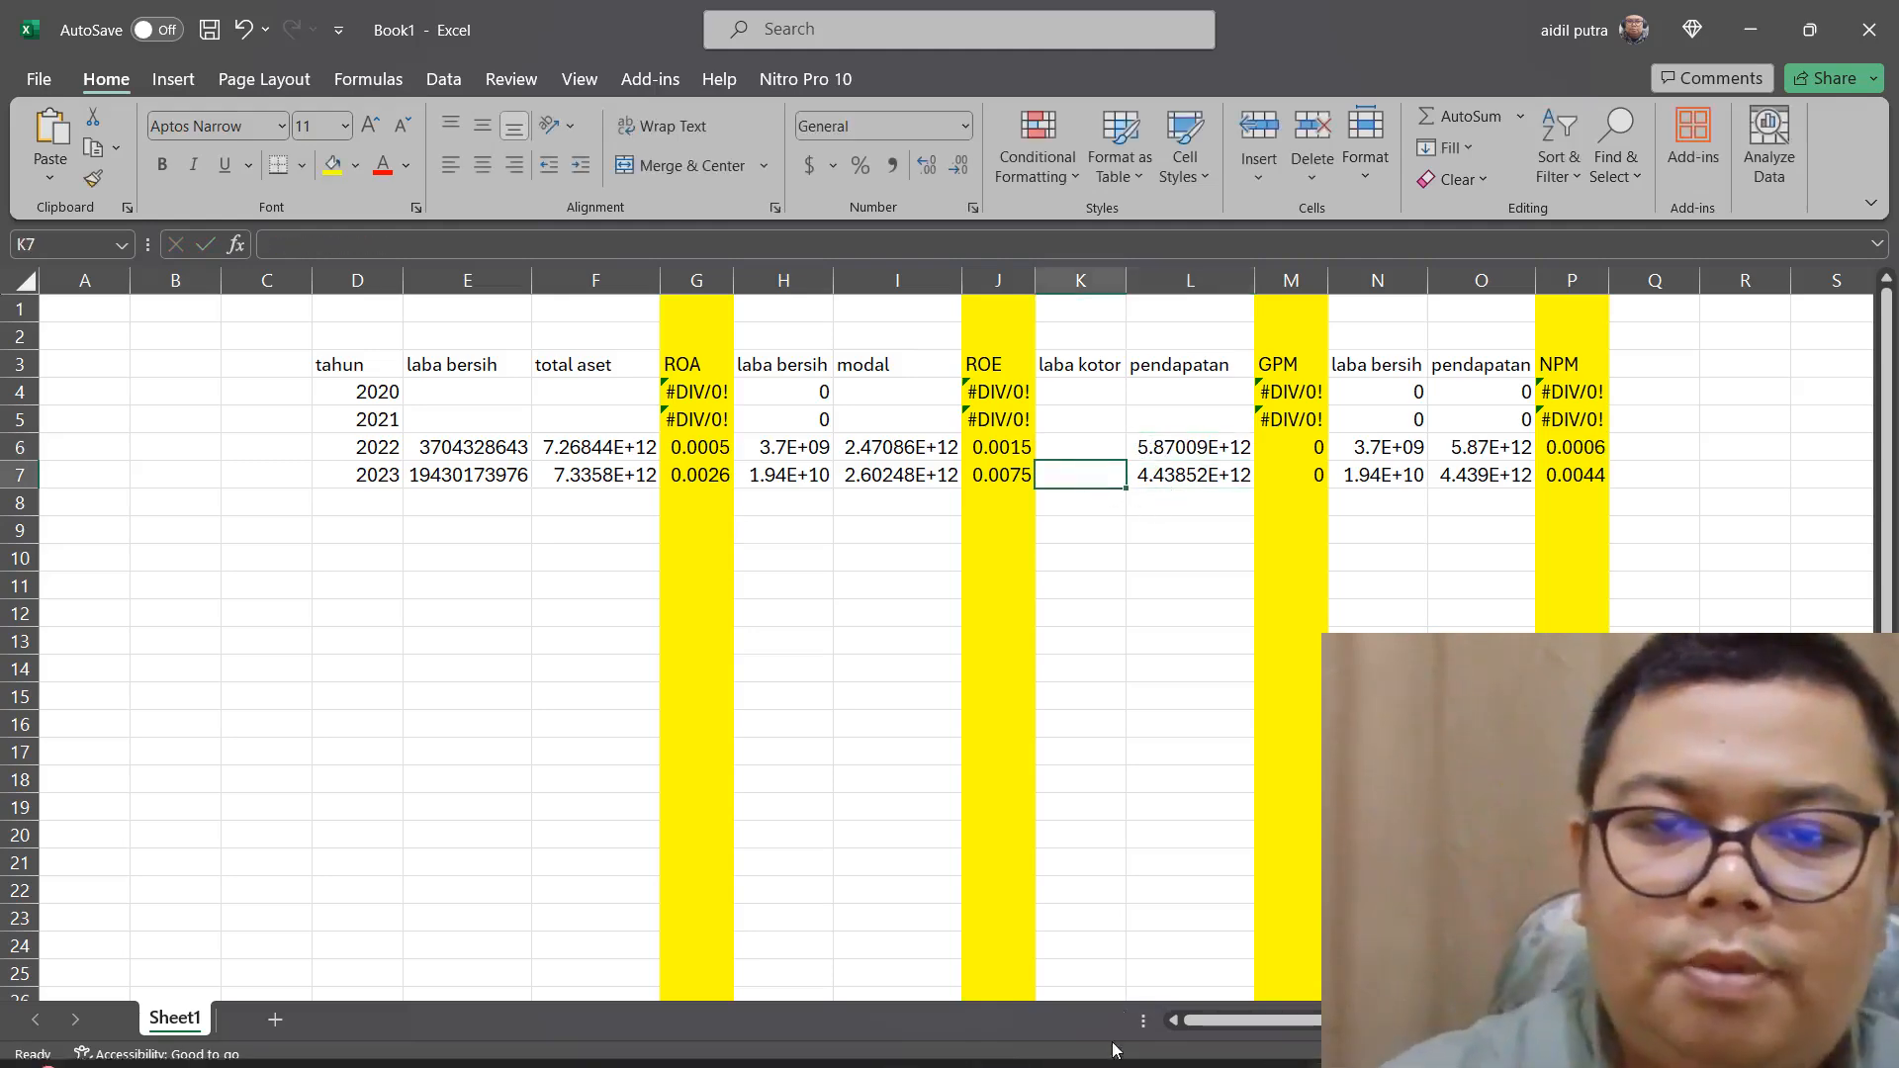
pyautogui.click(1278, 1041)
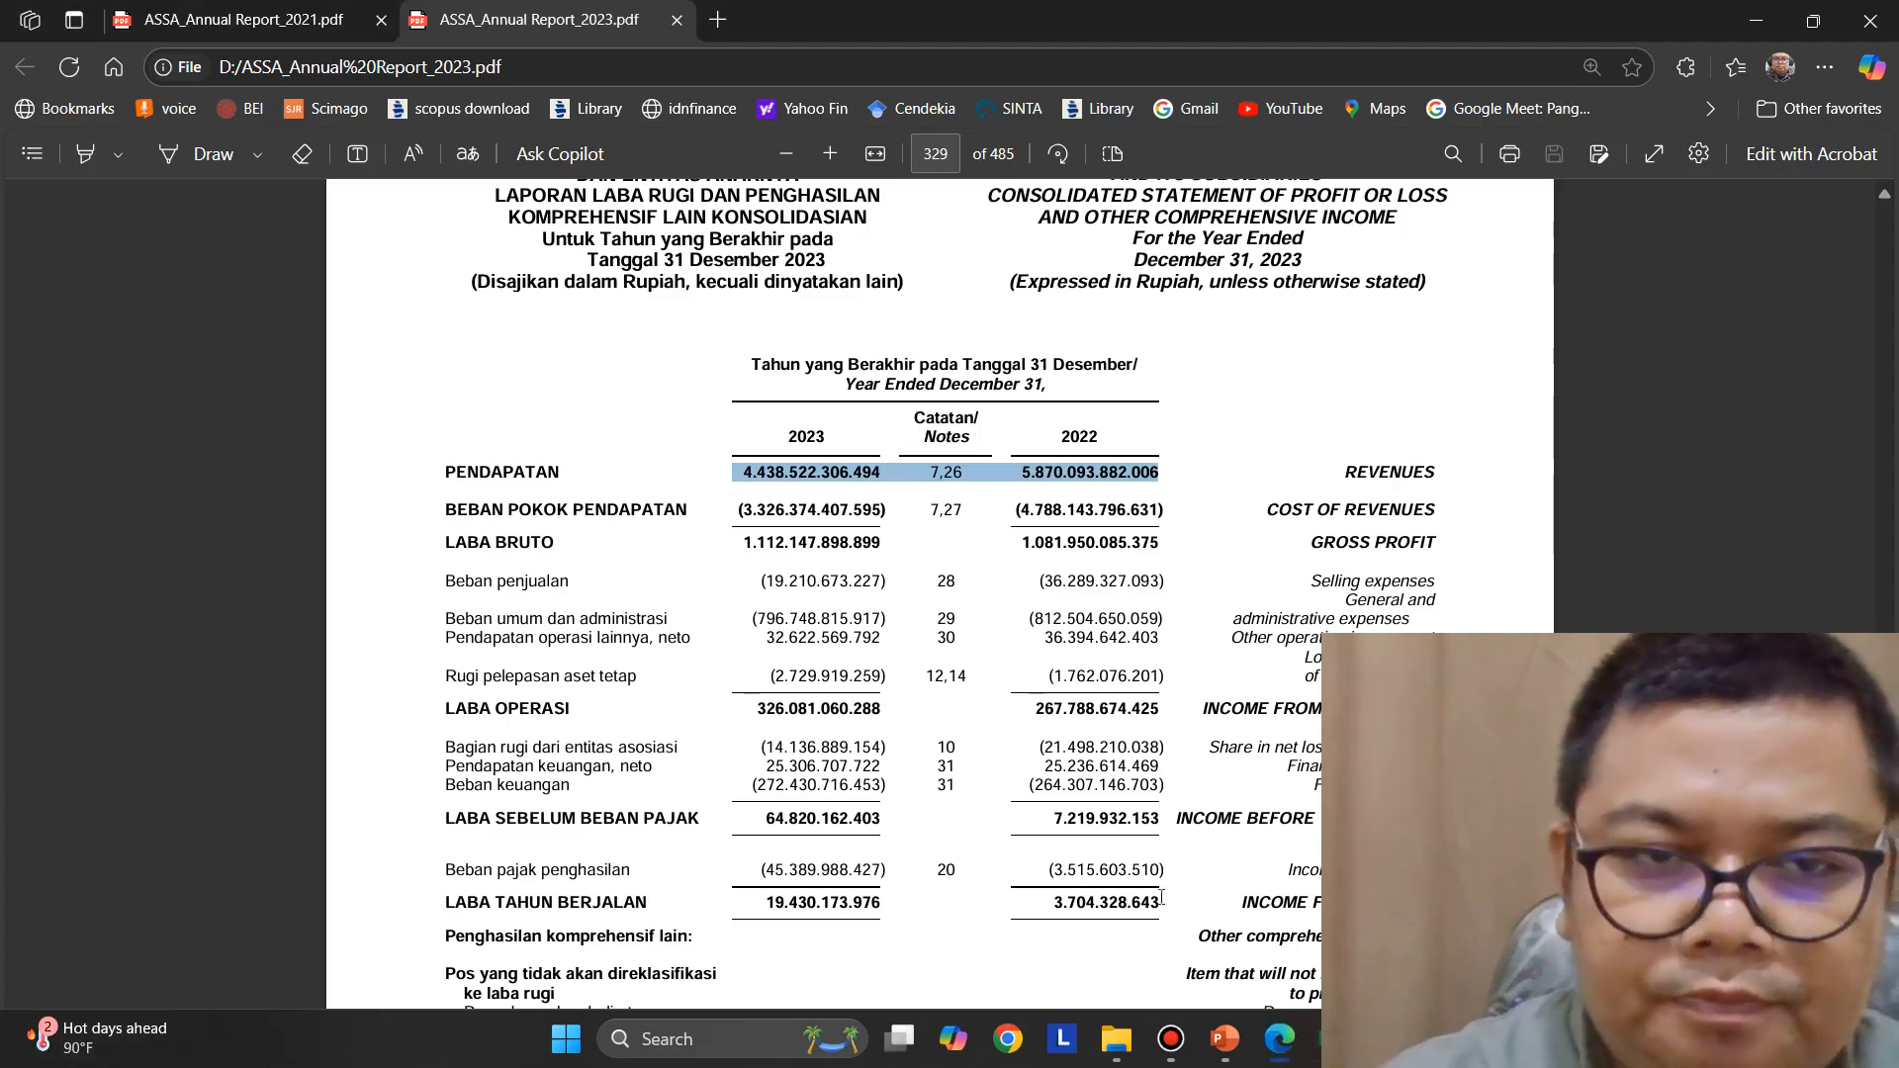
pyautogui.moveTo(743, 542); pyautogui.dragTo(1166, 546)
pyautogui.hotkey('ctrl', 'c')
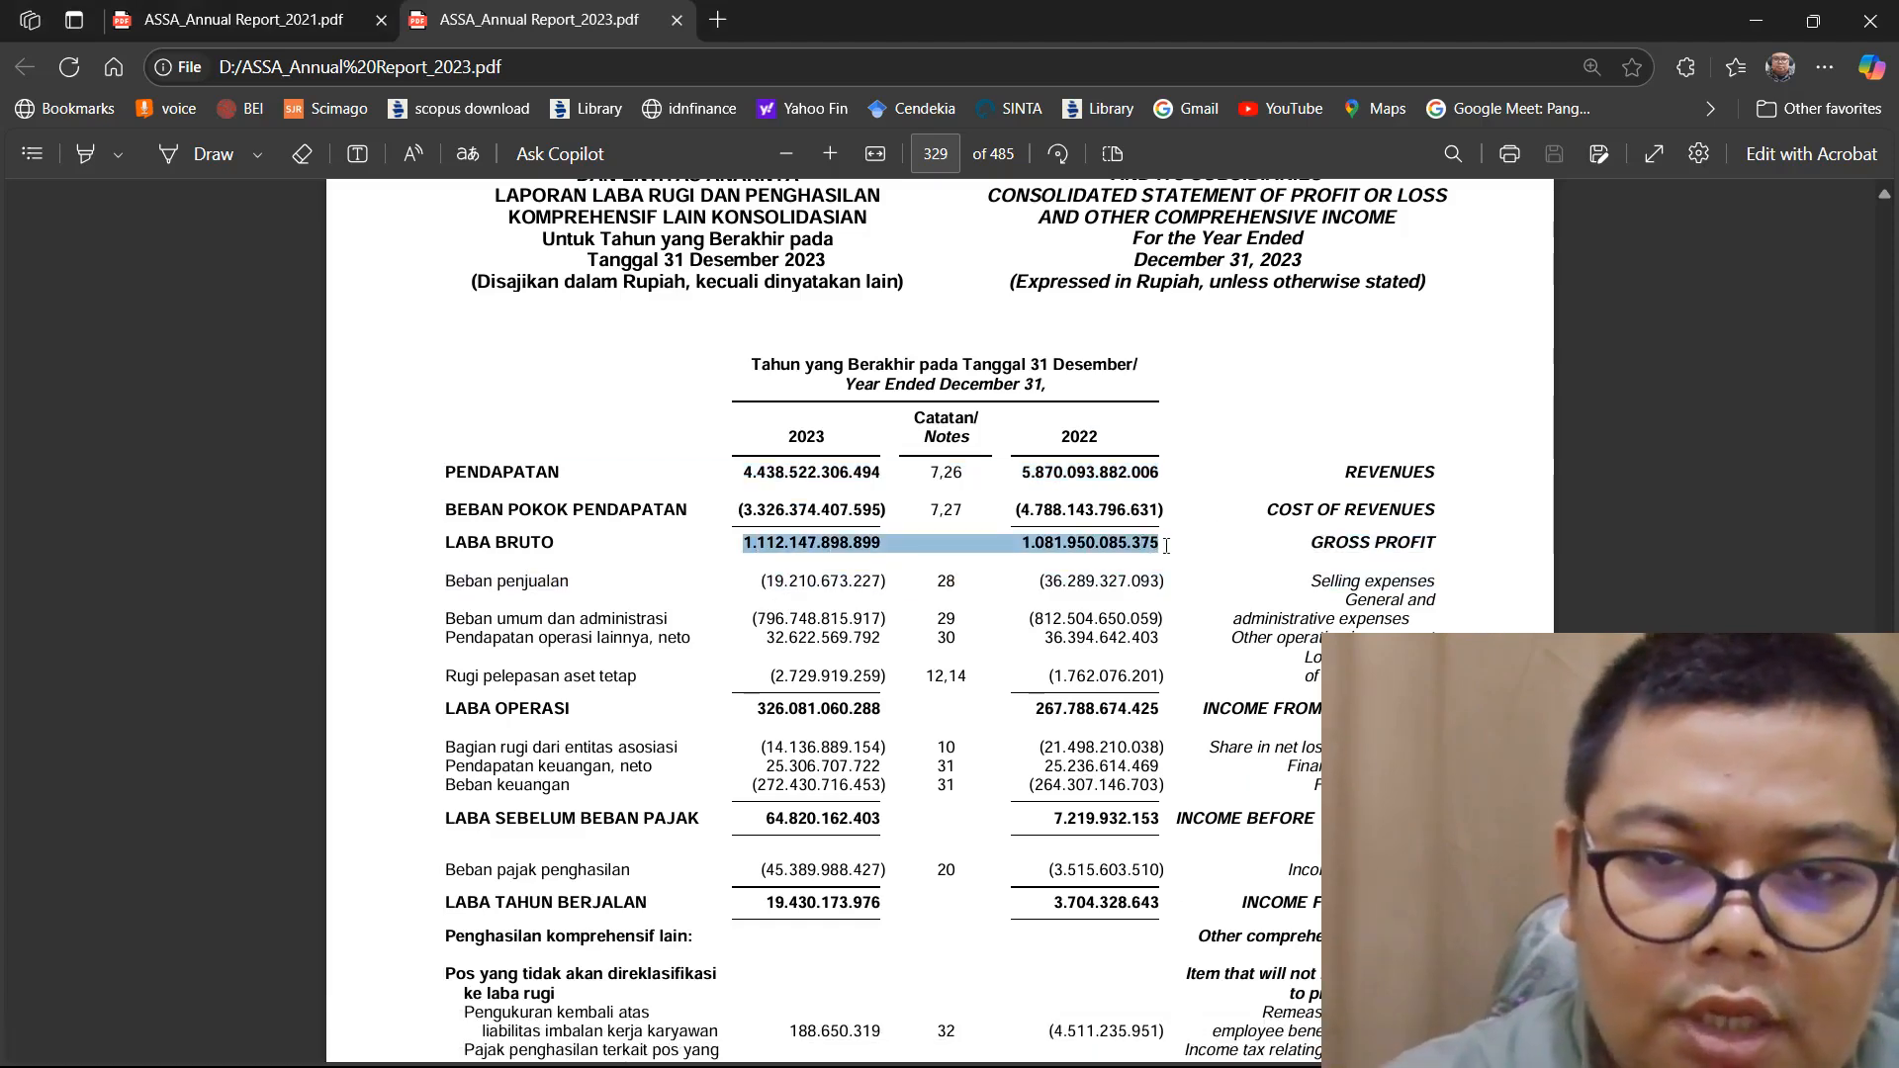
pyautogui.rightClick(1168, 546)
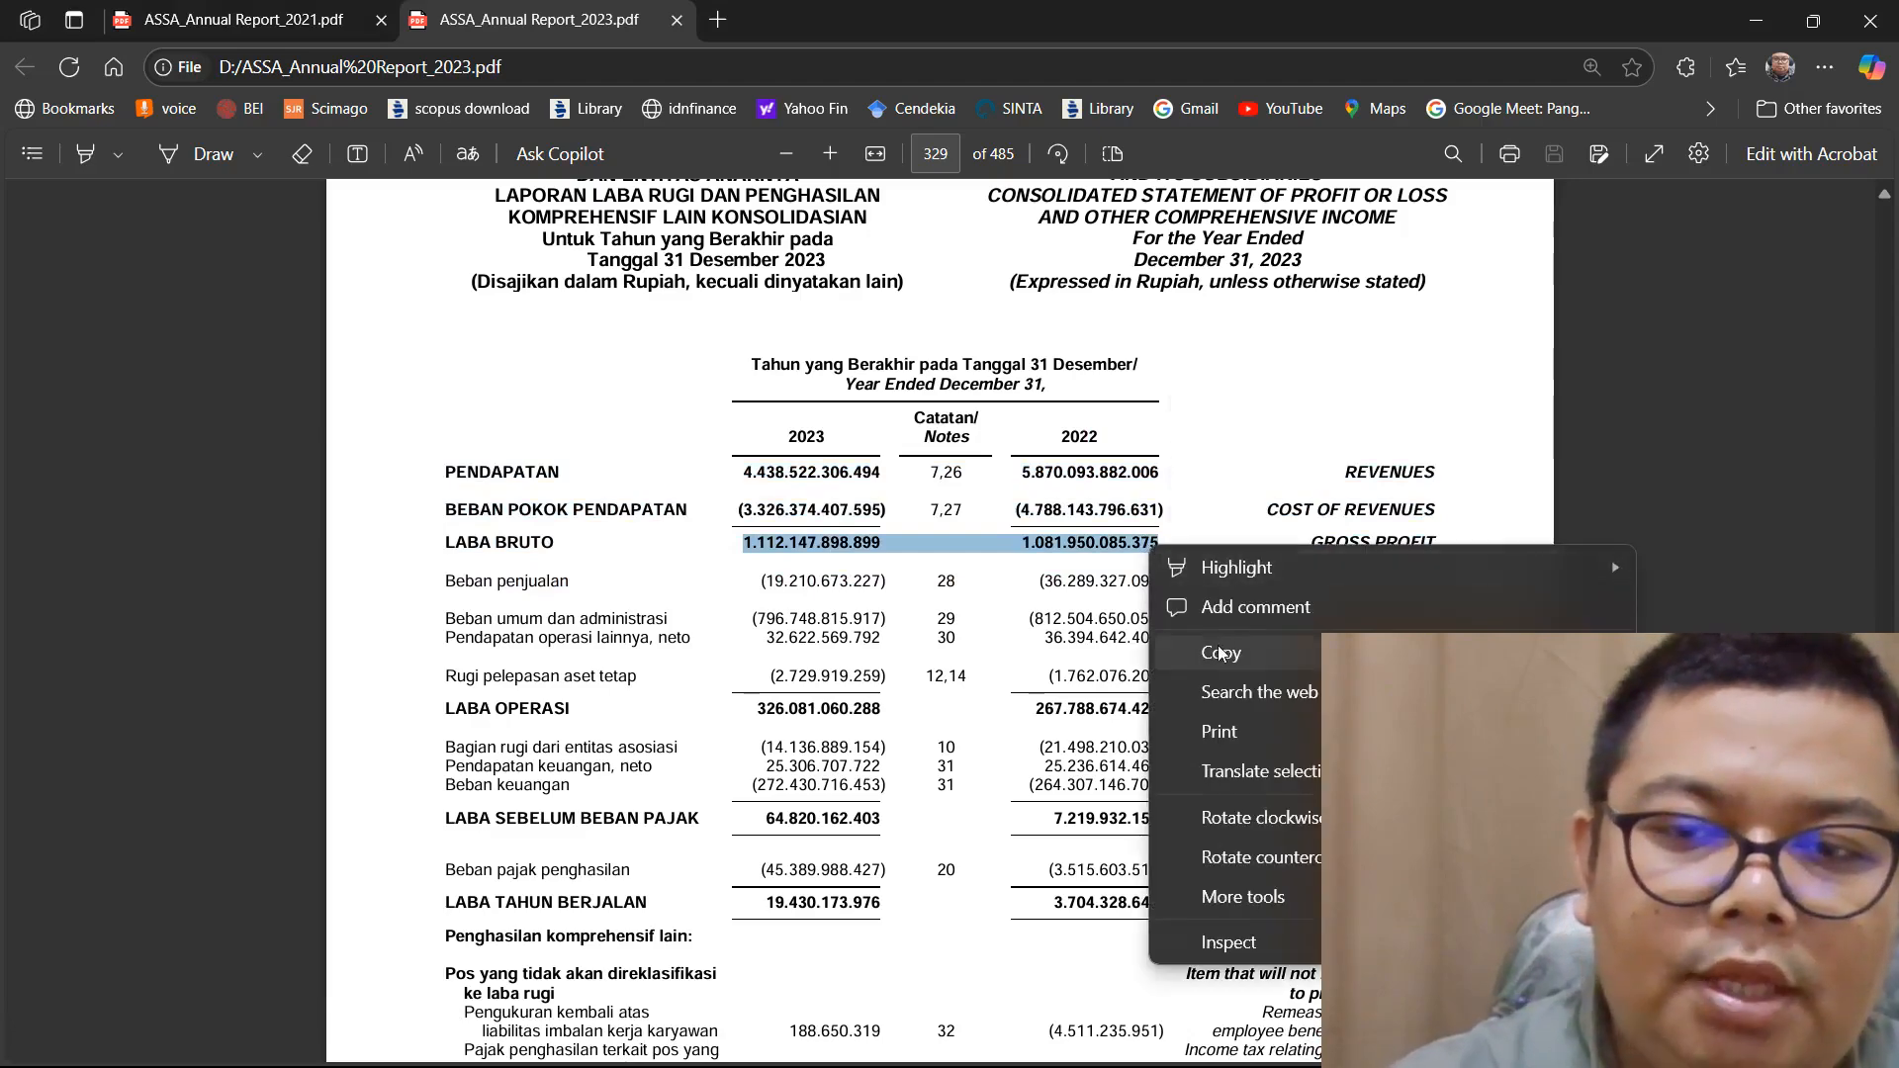
pyautogui.click(1102, 569)
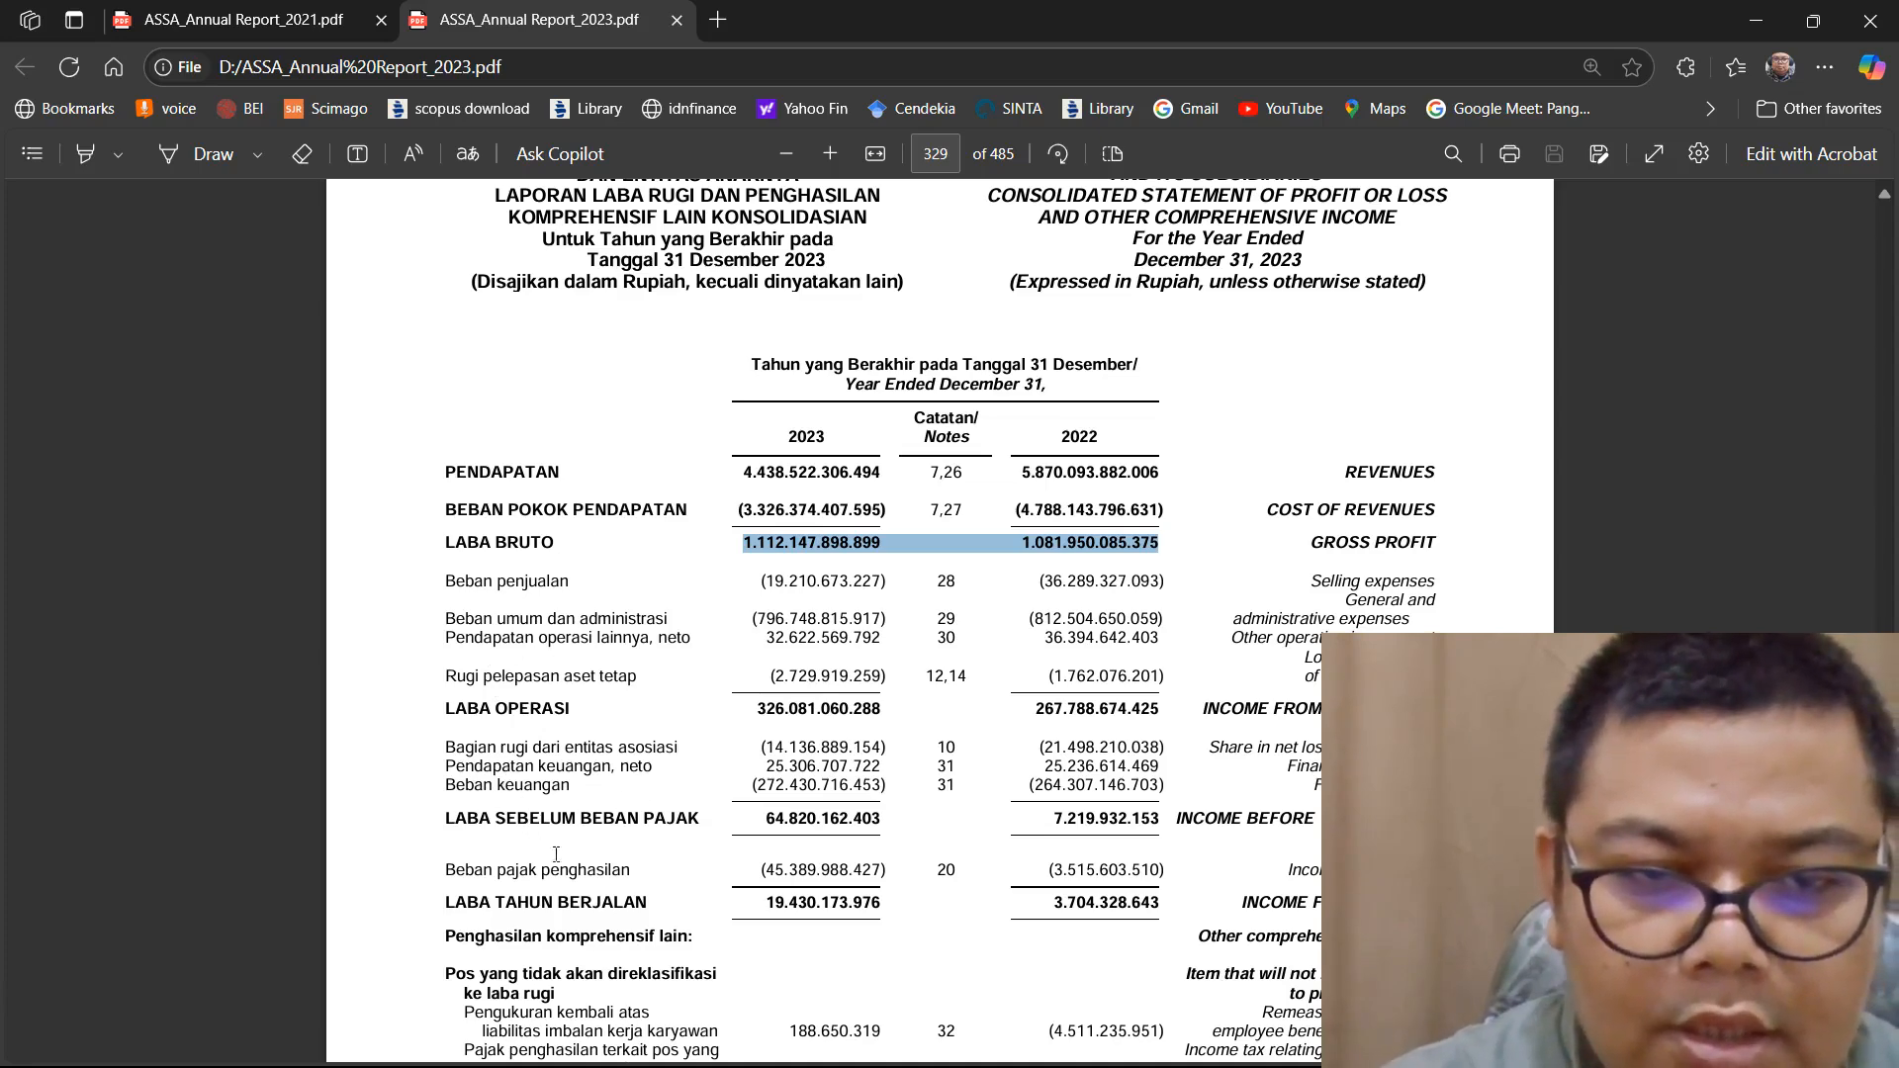
pyautogui.moveTo(1245, 1055)
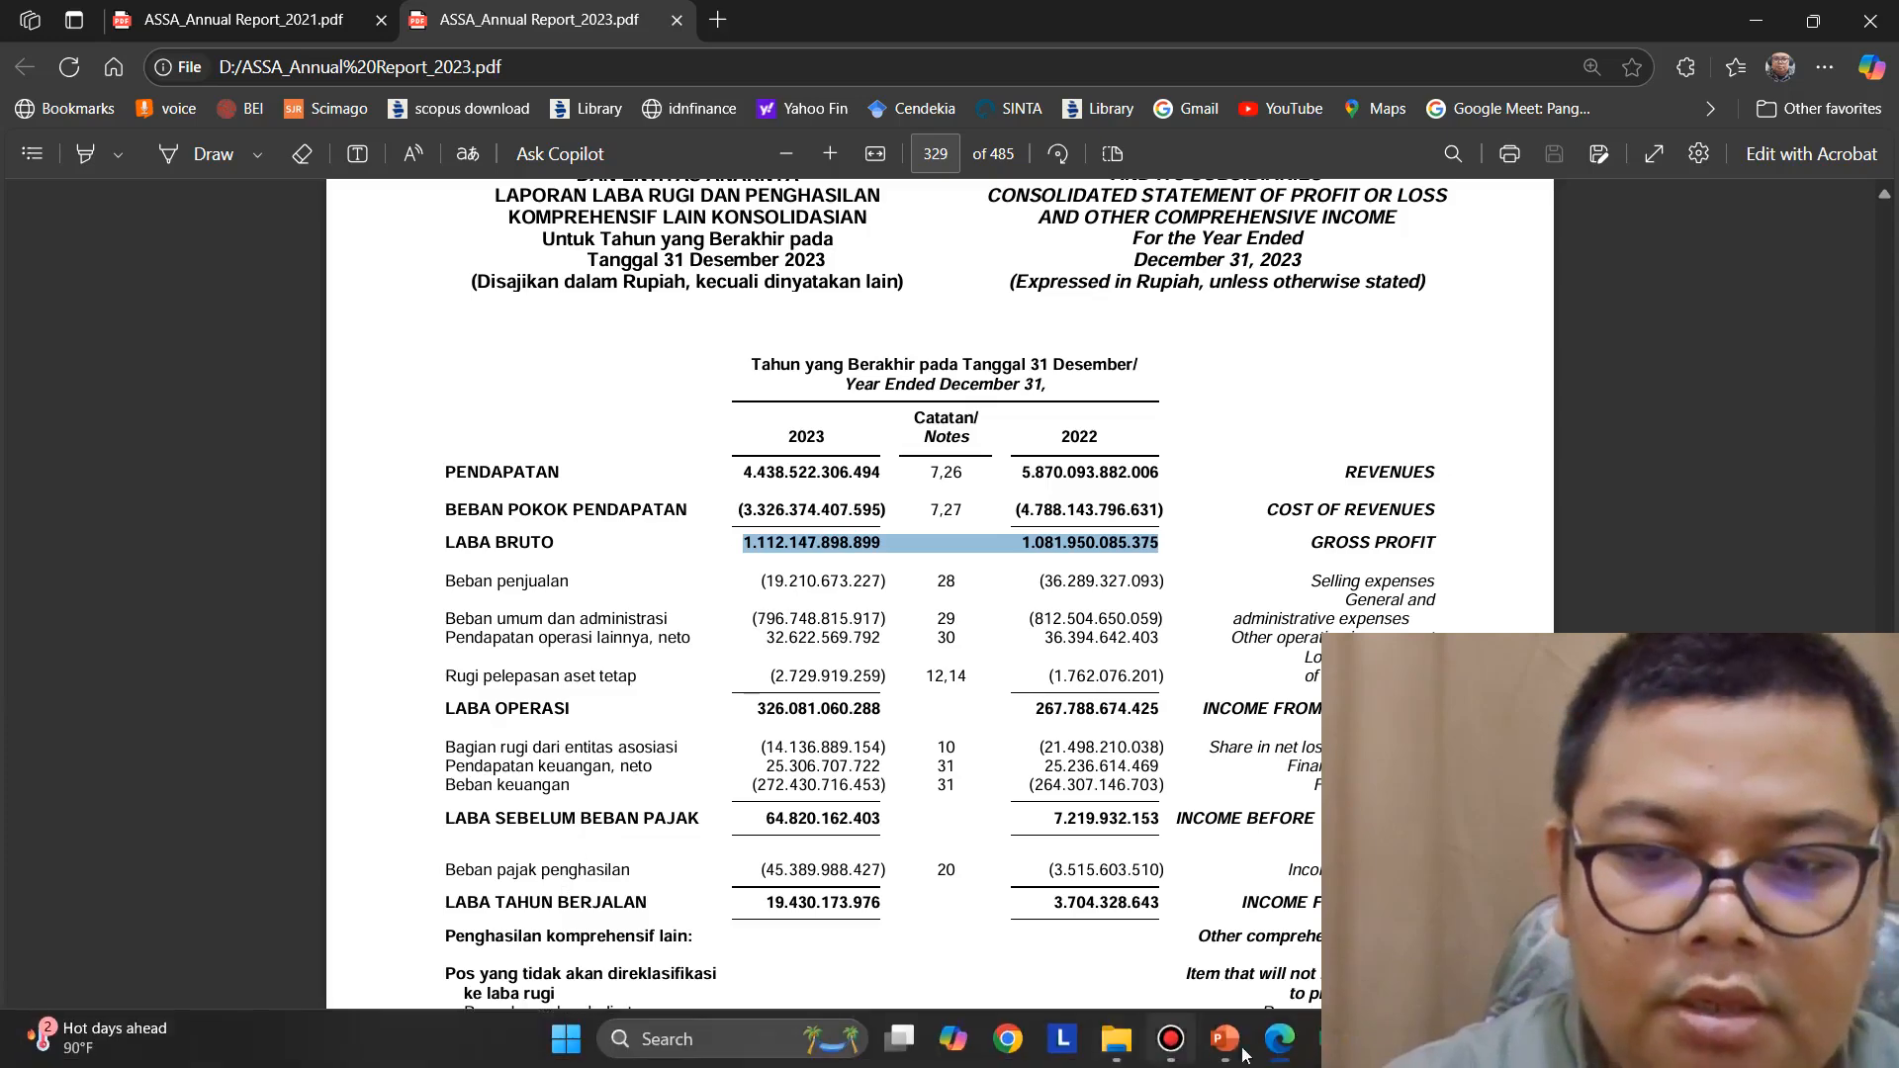
# Switch to Excel, paste the gross profit figures into K7, then copy the 2022 figure and delete it from the cell
pyautogui.click(1332, 1040)
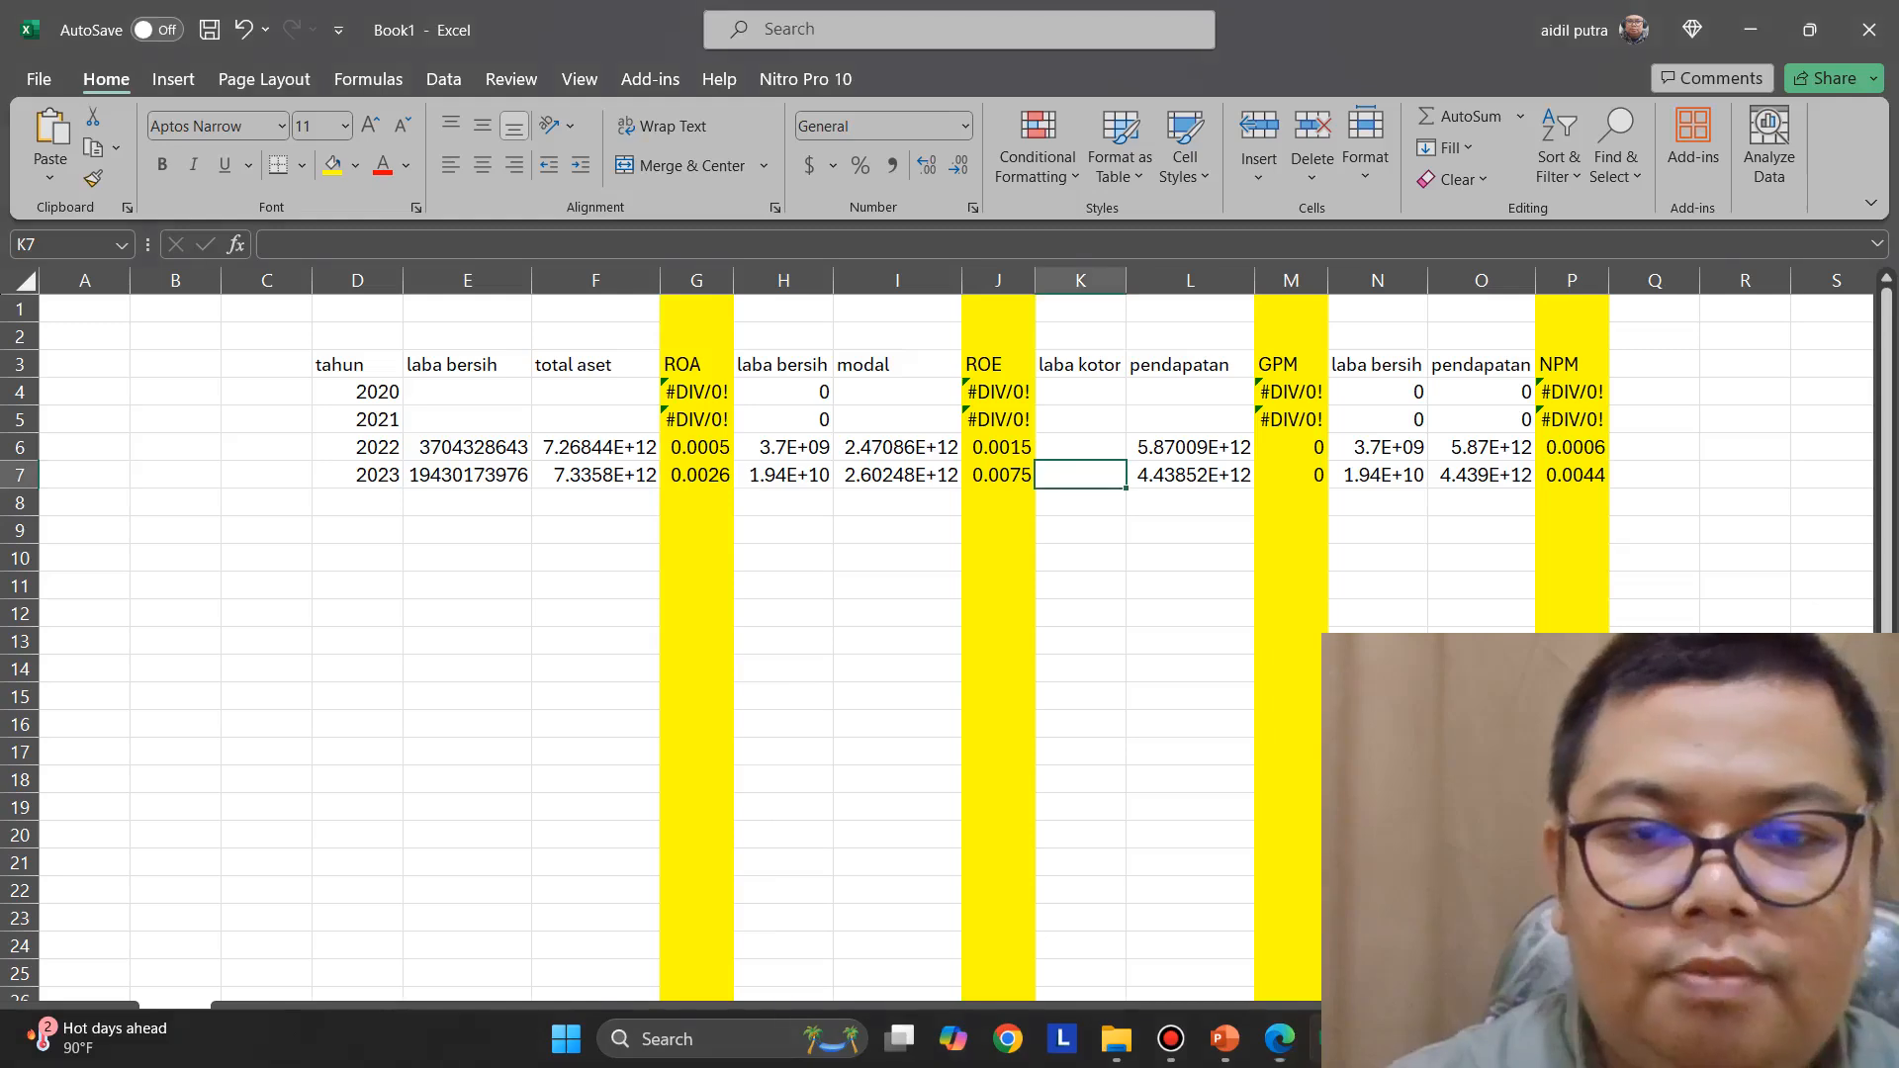
pyautogui.rightClick(1073, 480)
pyautogui.click(1137, 602)
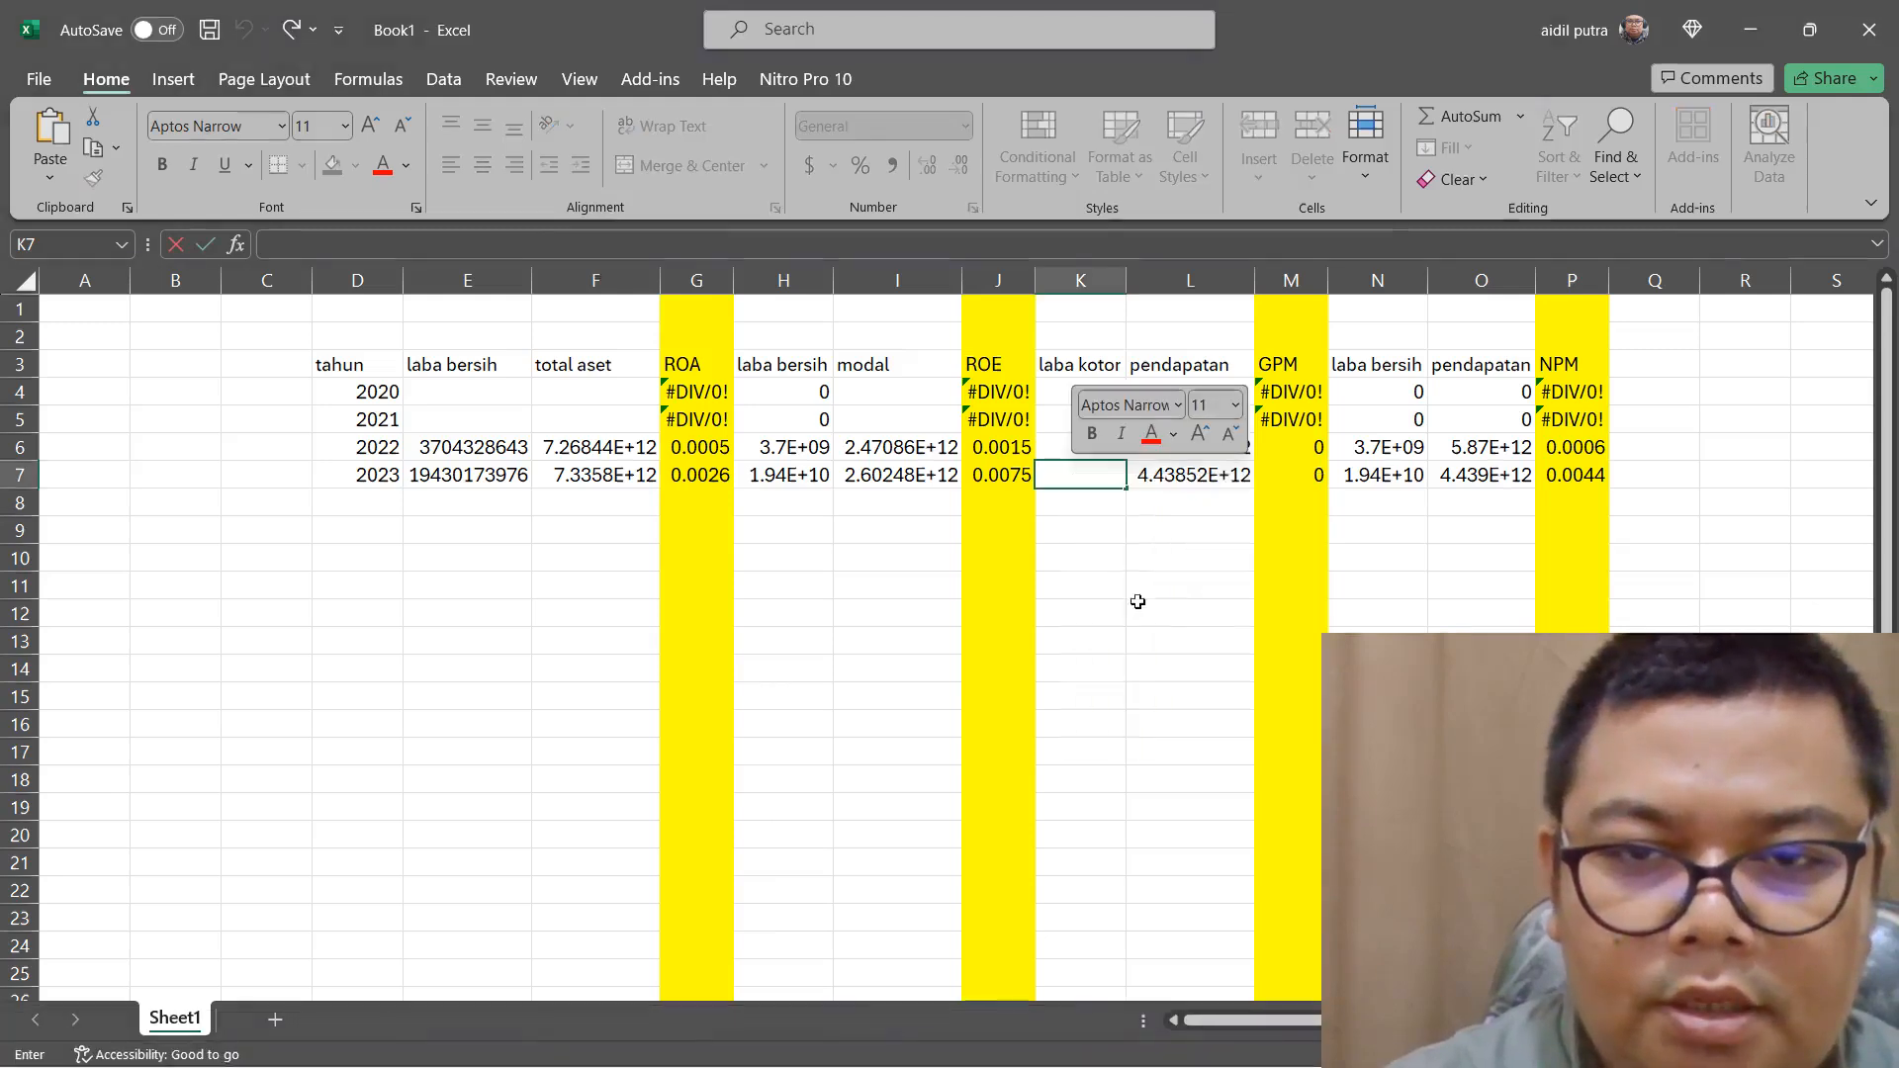
pyautogui.moveTo(1214, 478); pyautogui.dragTo(1370, 477)
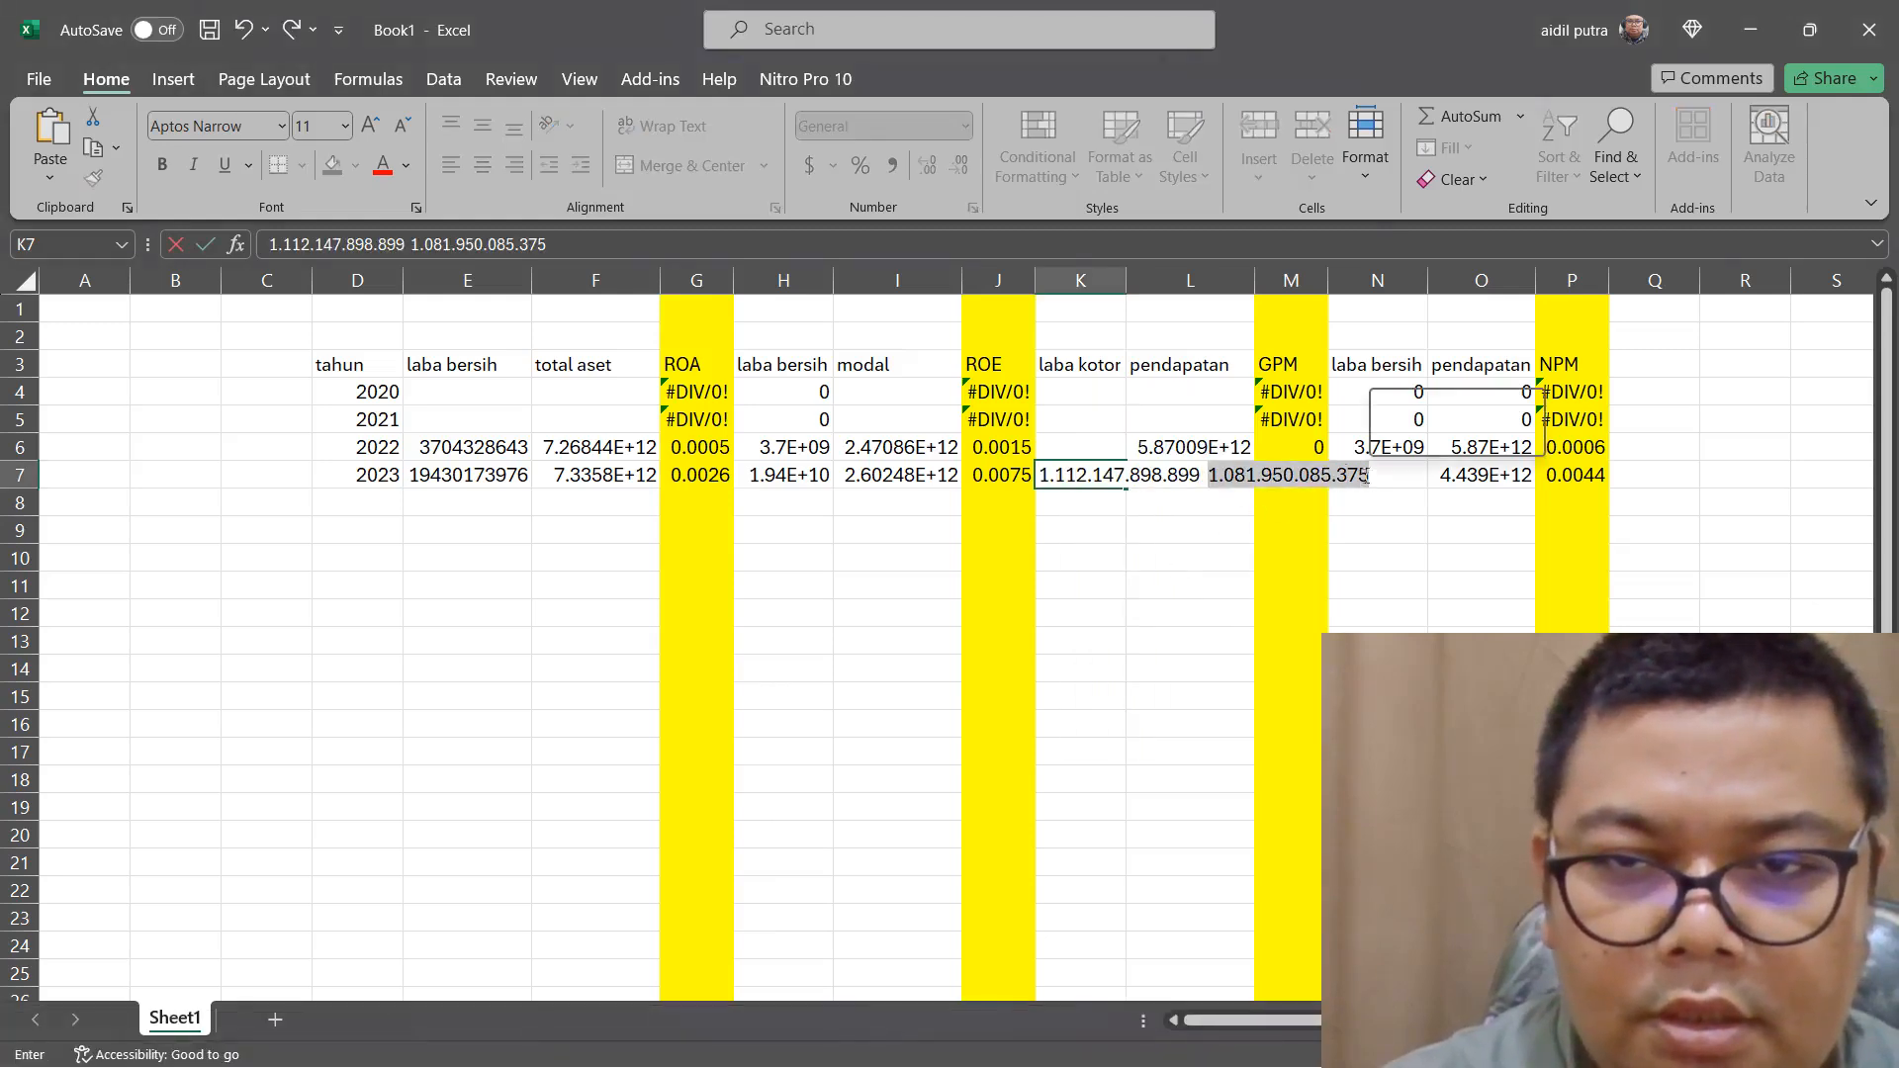
pyautogui.rightClick(1340, 471)
pyautogui.click(1358, 534)
pyautogui.press('BackSpace')
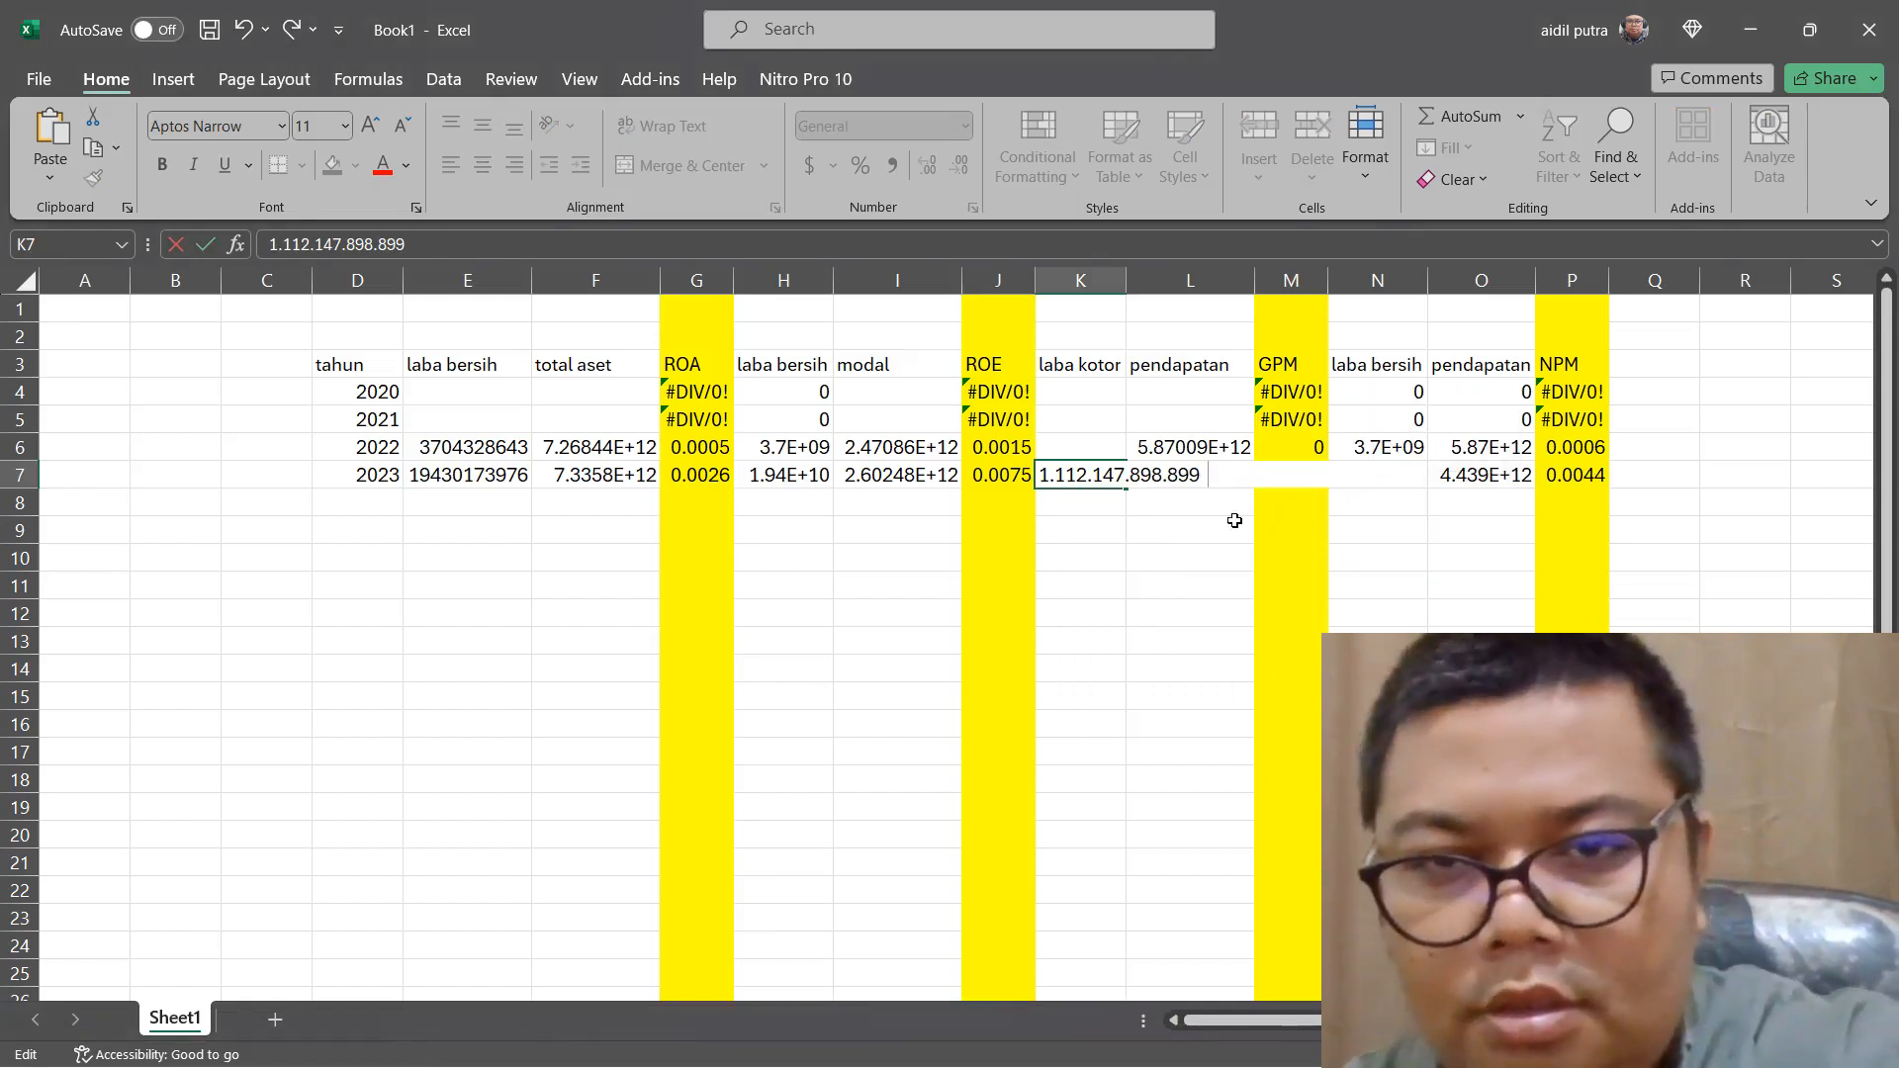
pyautogui.click(1133, 479)
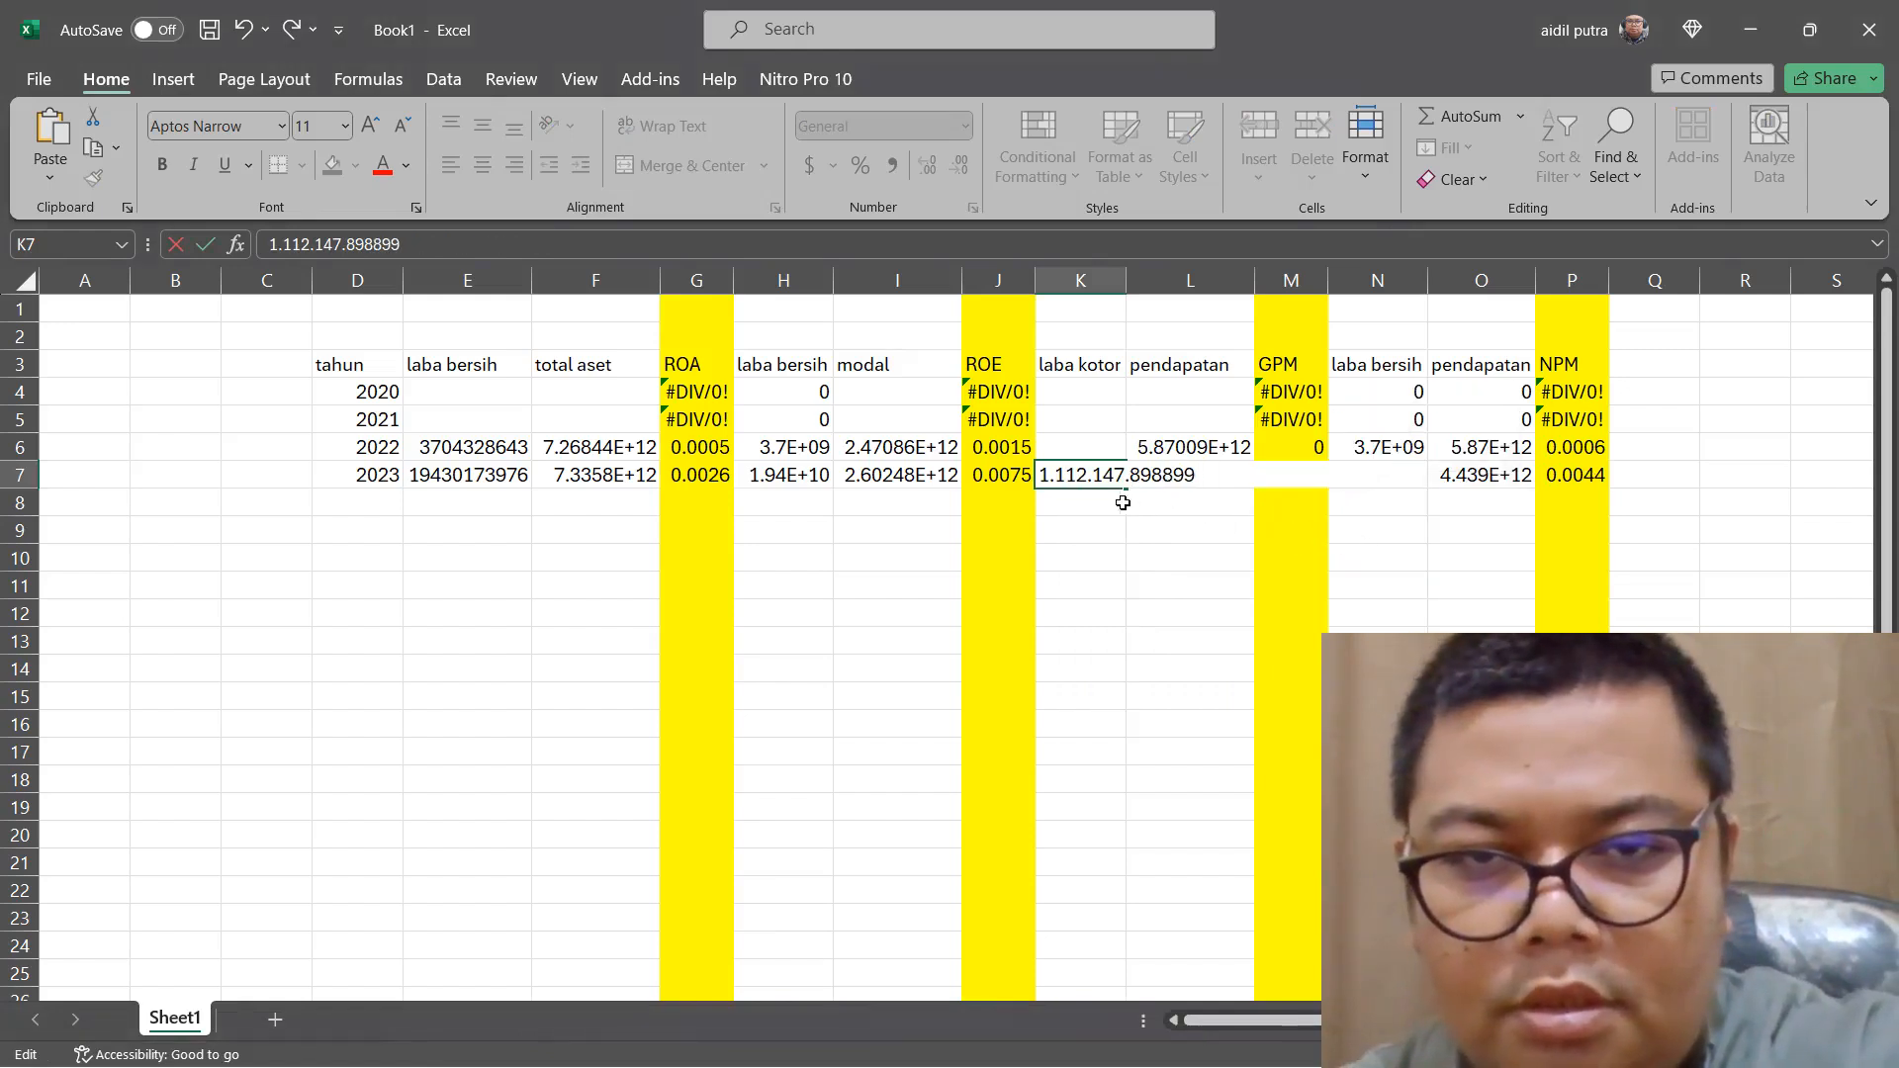
pyautogui.press('BackSpace')
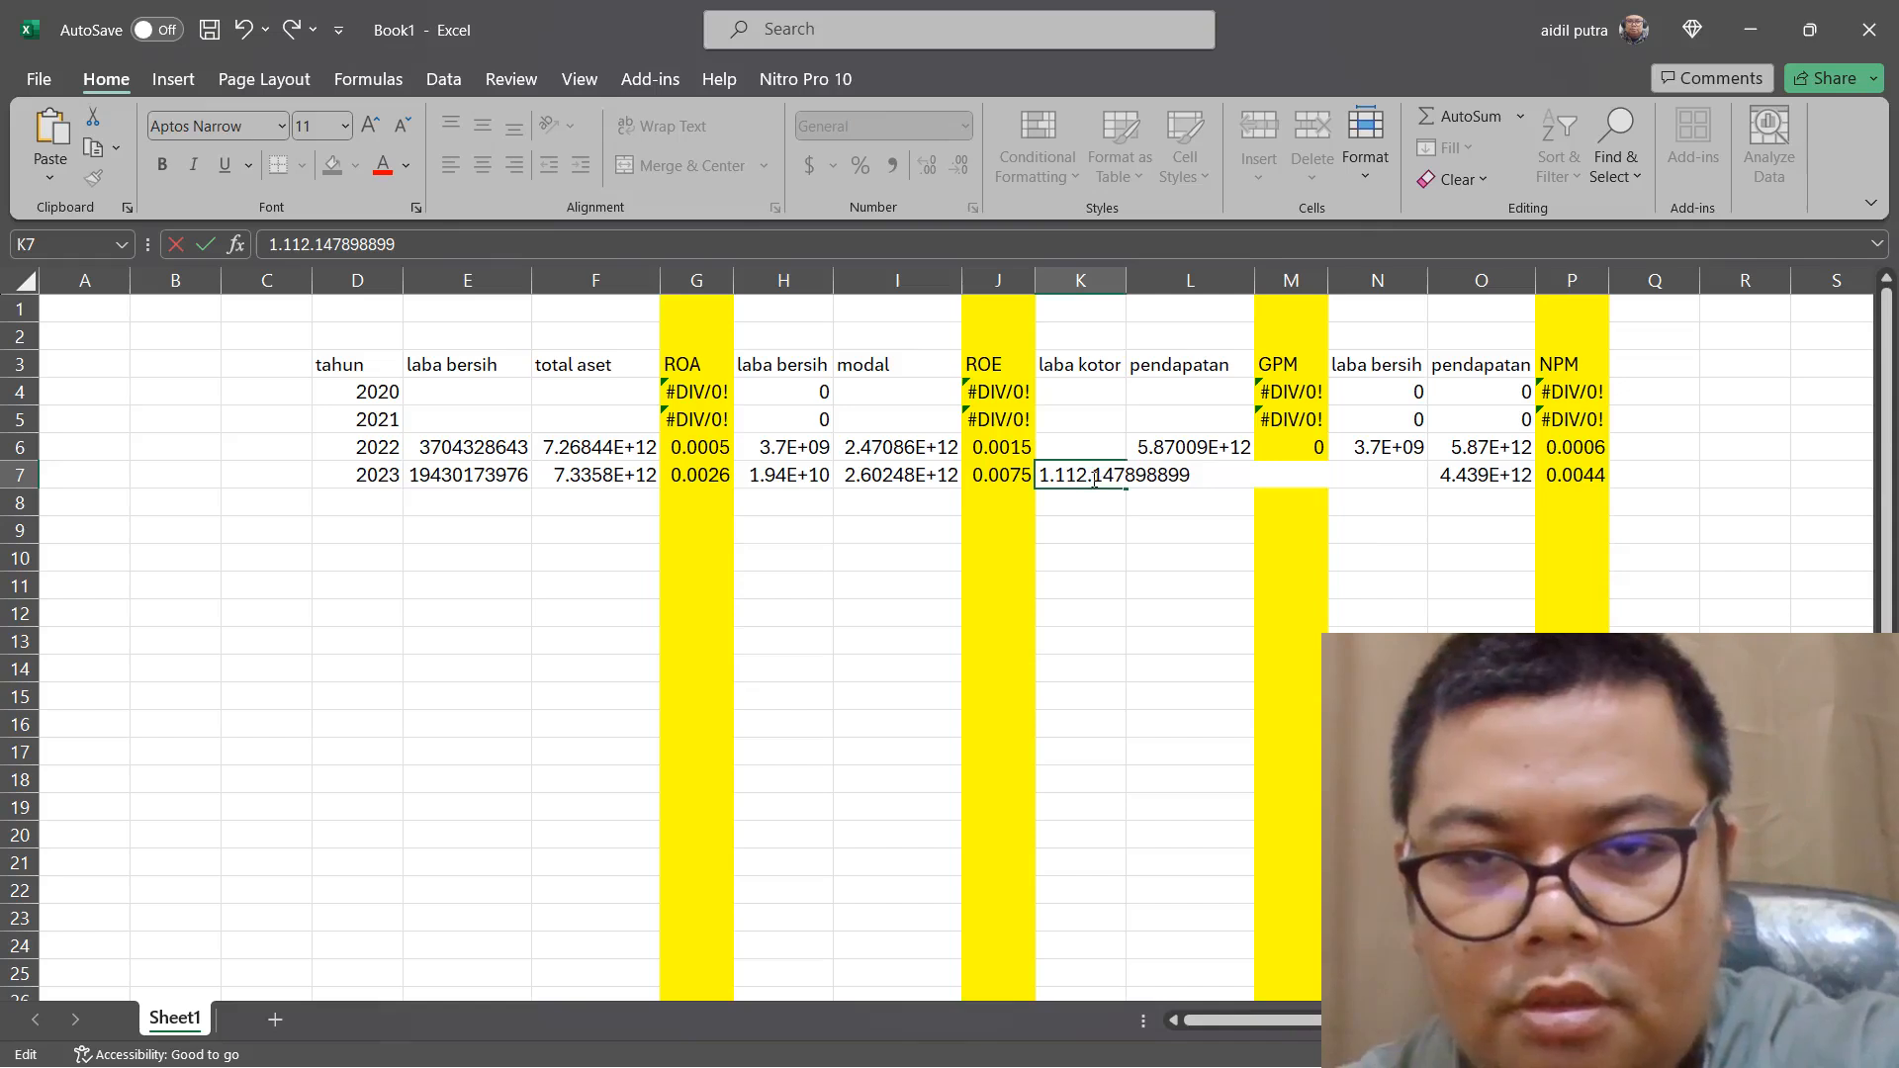
pyautogui.click(1090, 479)
pyautogui.press('BackSpace')
pyautogui.click(1054, 478)
pyautogui.press('Return')
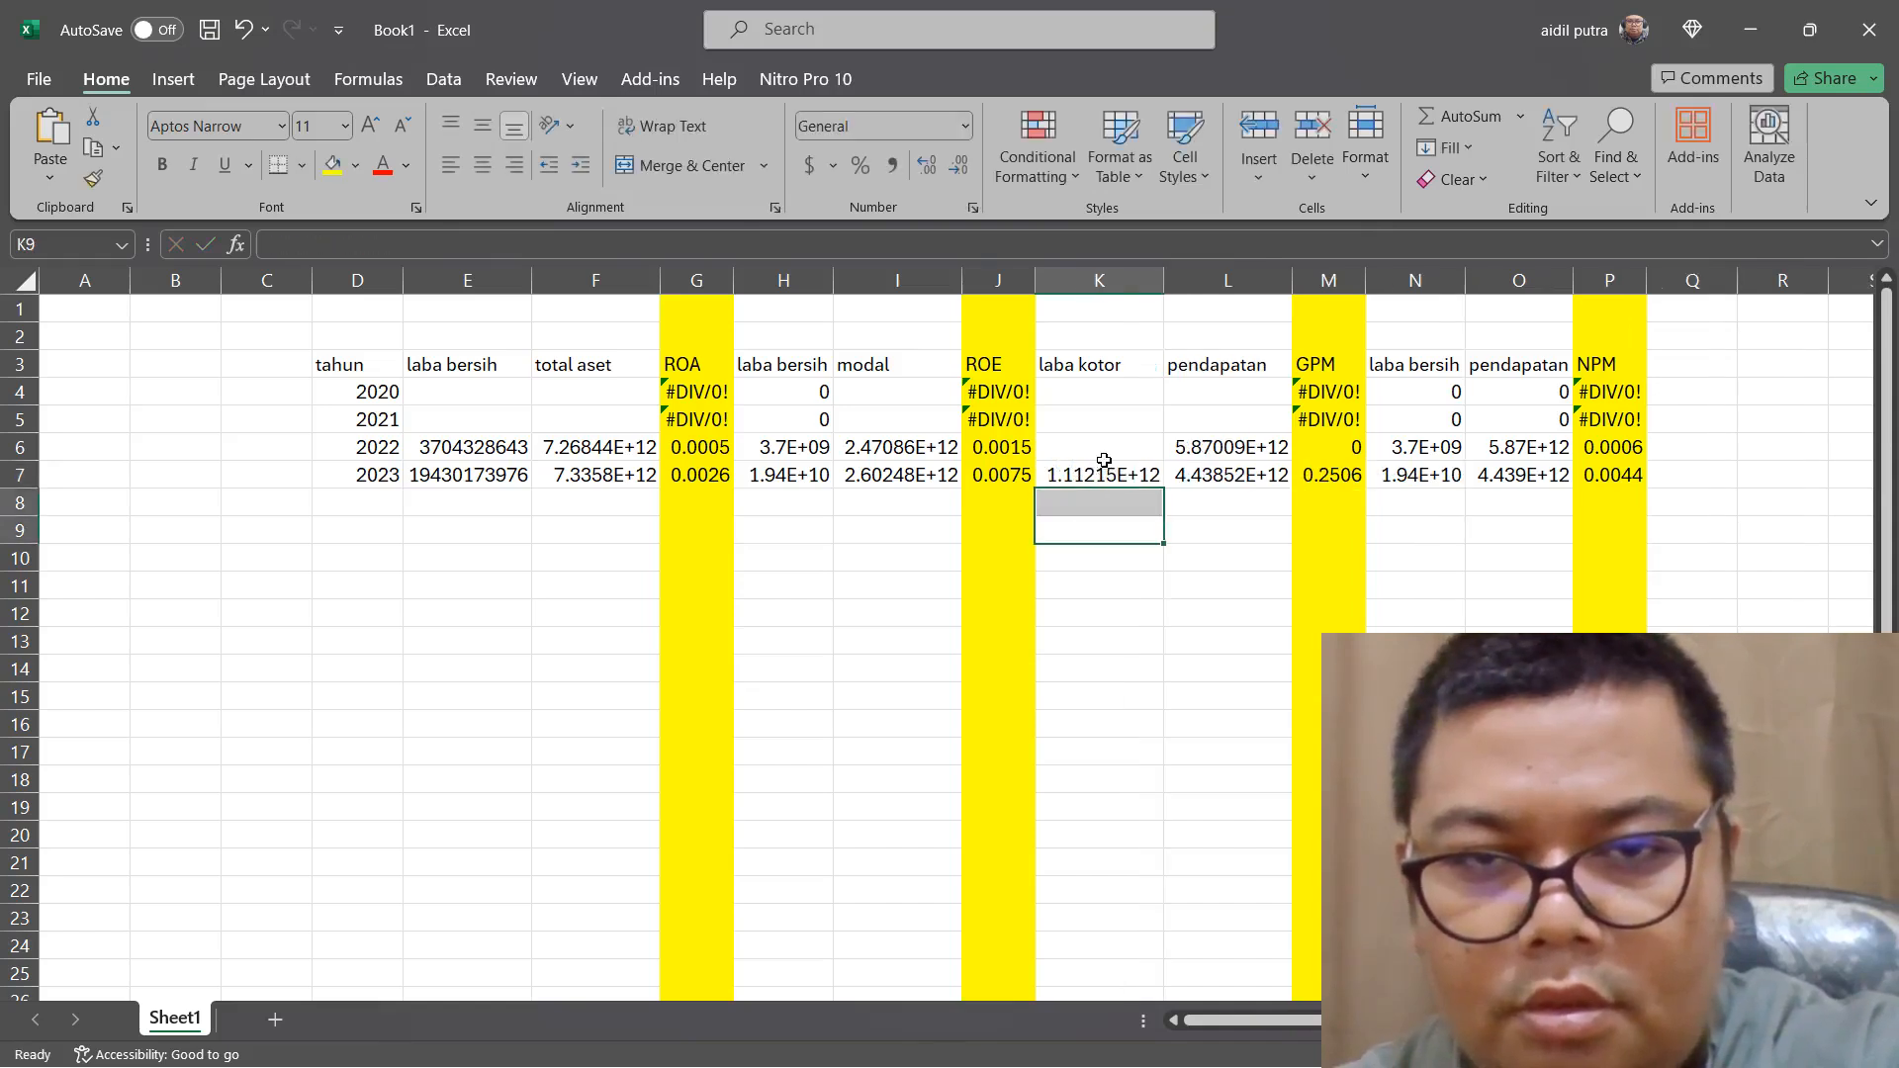
pyautogui.click(1088, 447)
pyautogui.rightClick(1105, 447)
pyautogui.click(1162, 576)
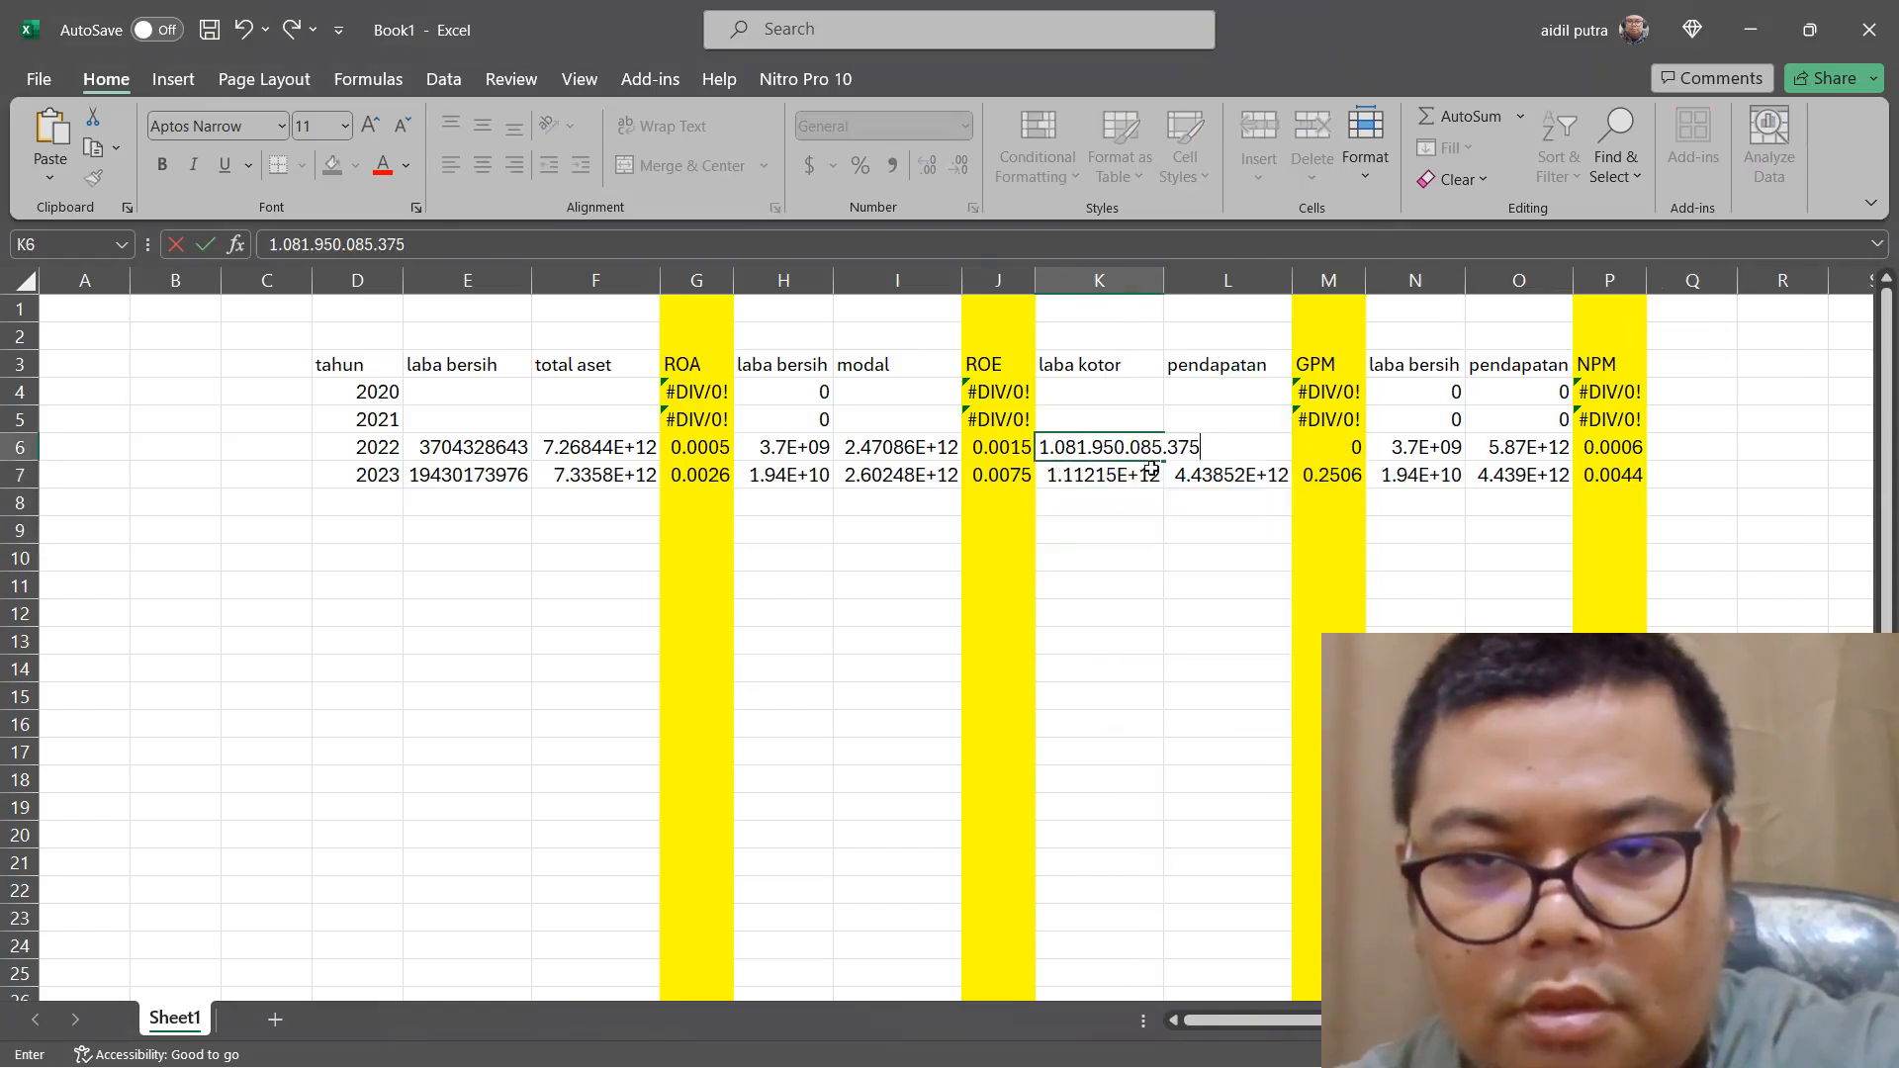
pyautogui.click(1168, 447)
pyautogui.press('BackSpace')
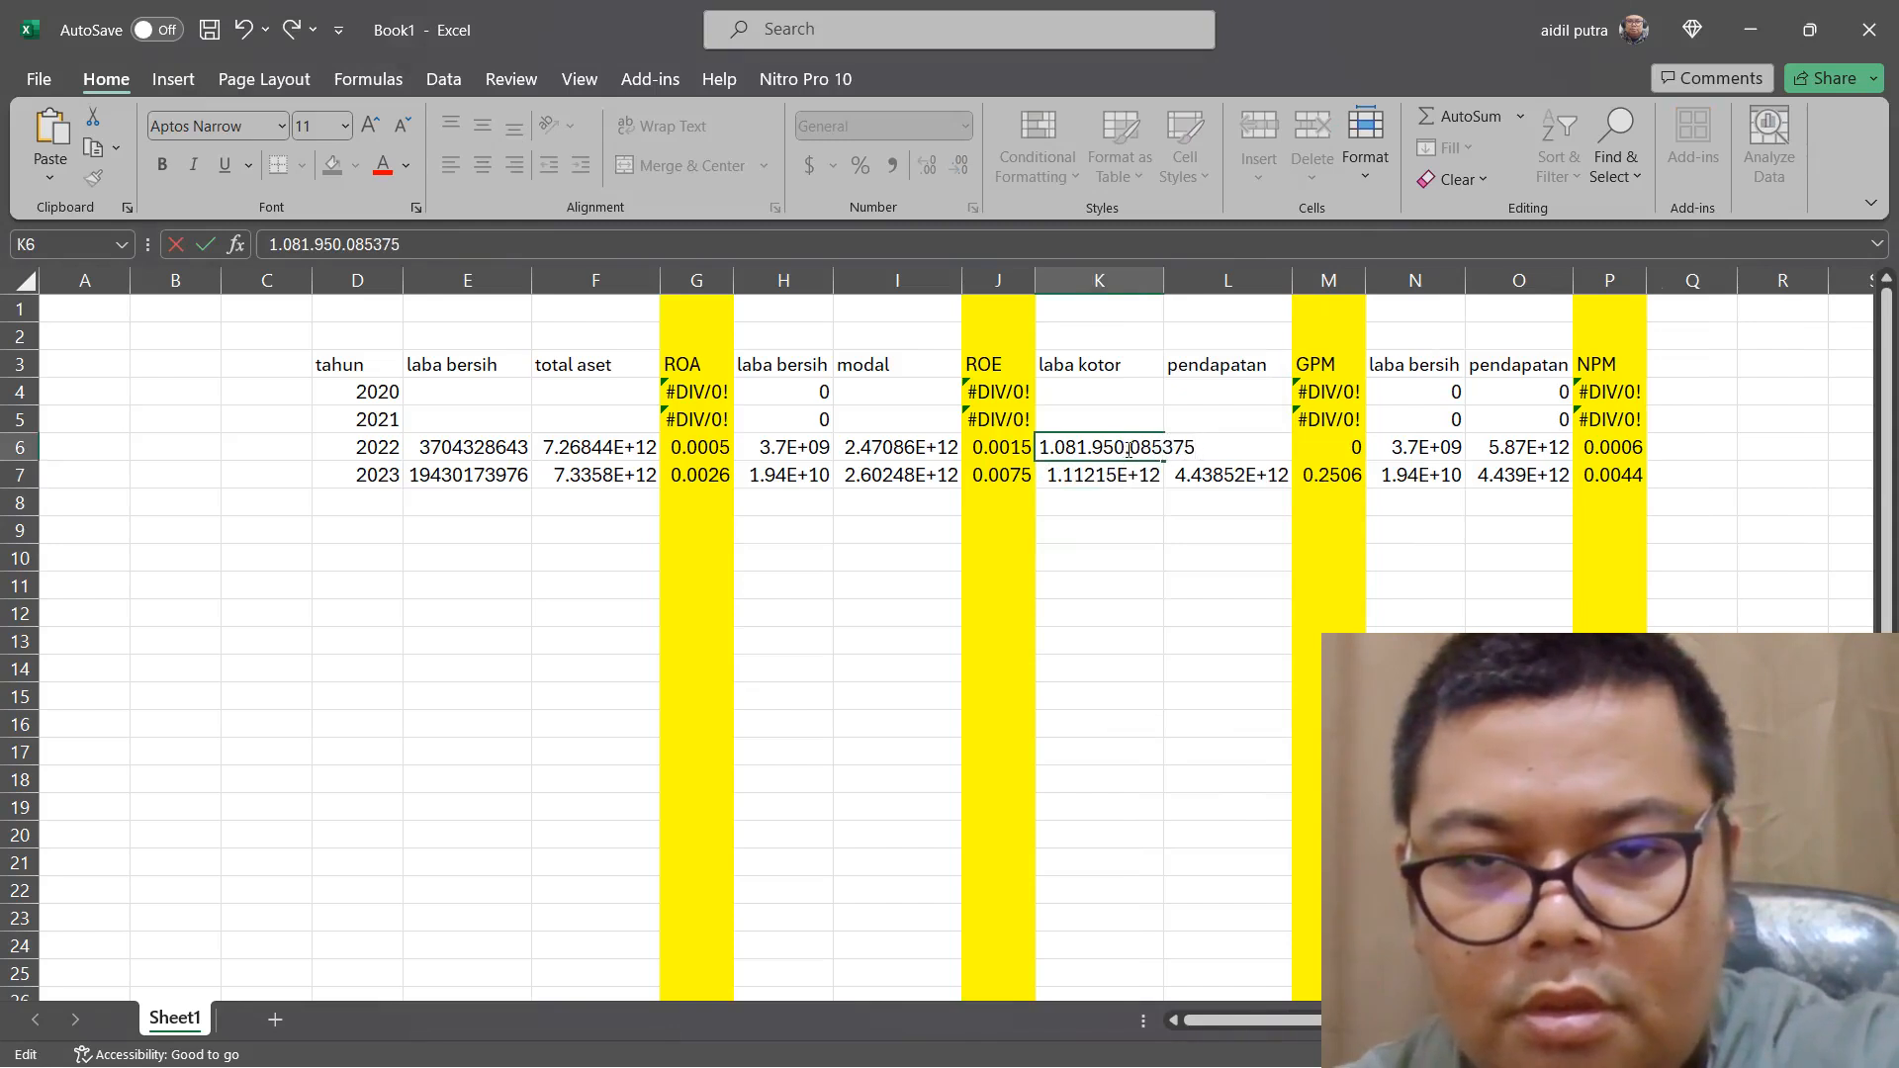
pyautogui.click(1129, 450)
pyautogui.press('BackSpace')
pyautogui.click(1071, 450)
pyautogui.press('BackSpace')
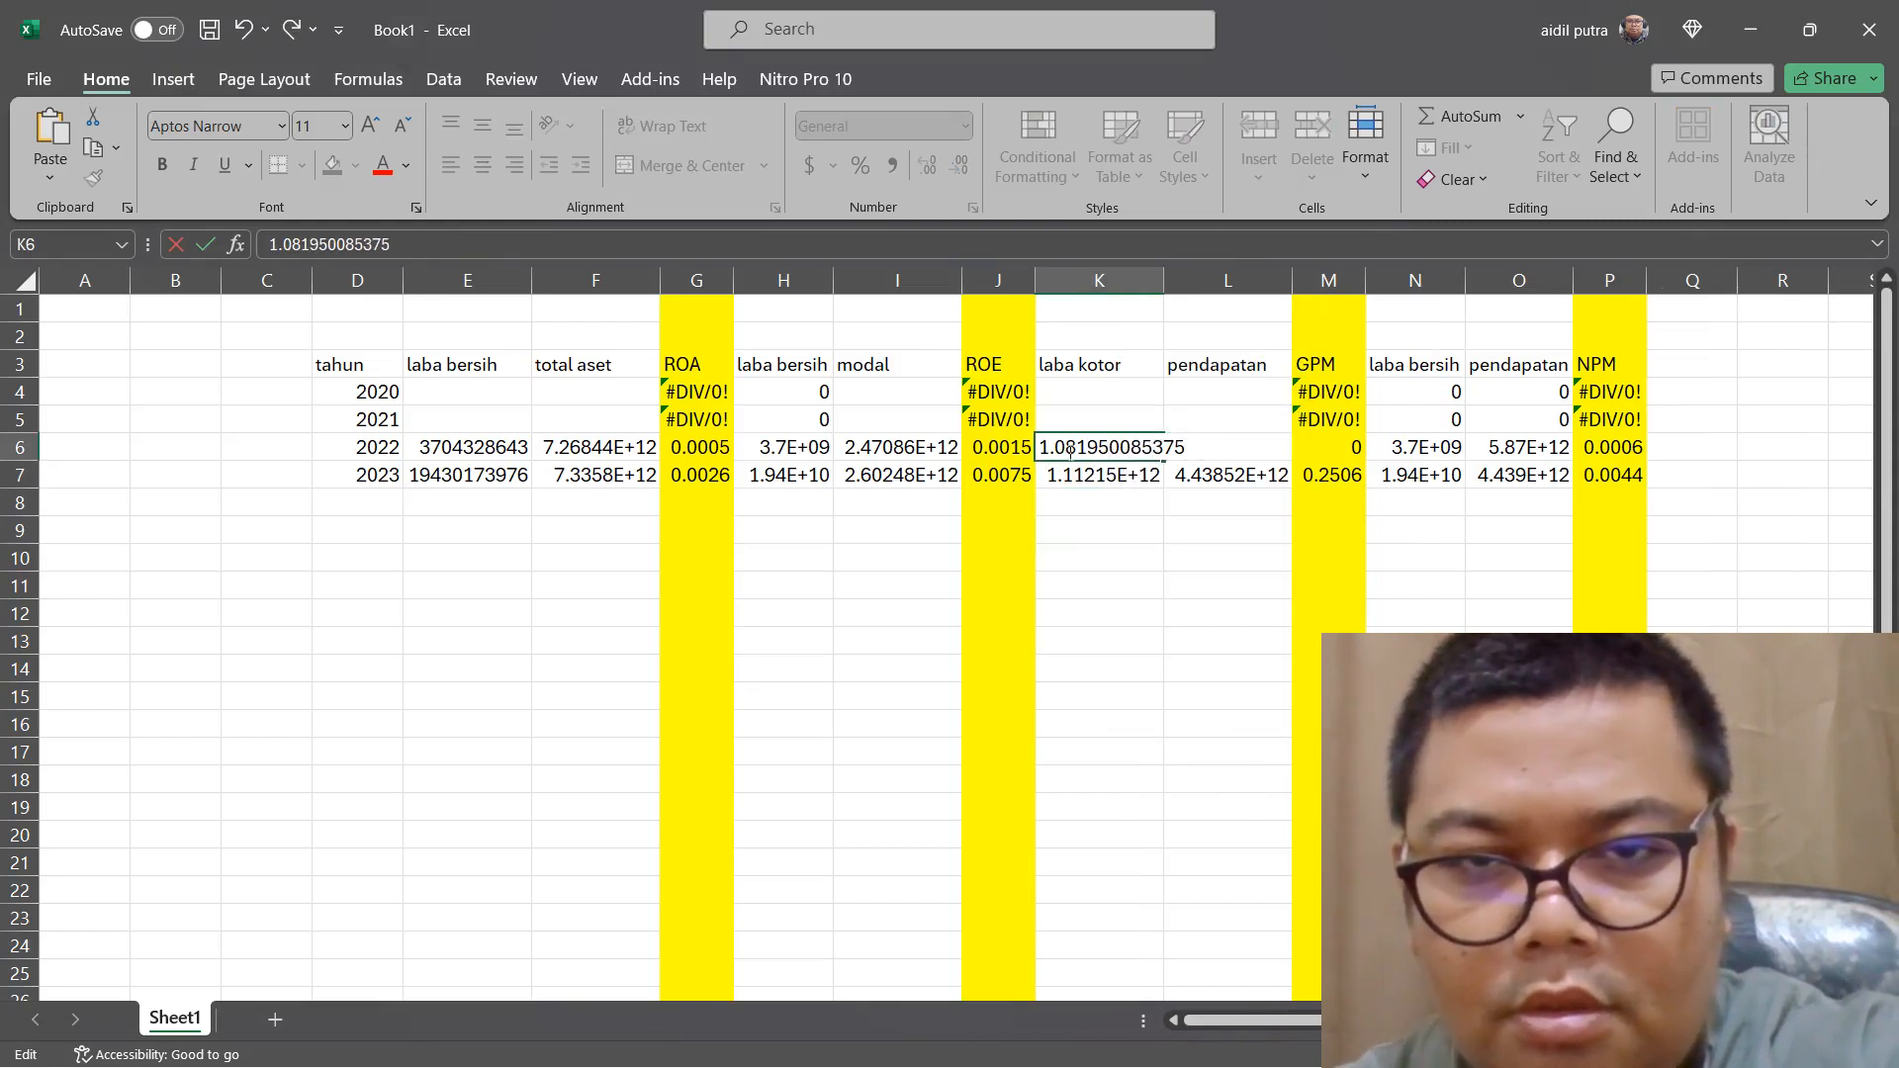
pyautogui.click(1054, 450)
pyautogui.press('BackSpace')
pyautogui.press('Return')
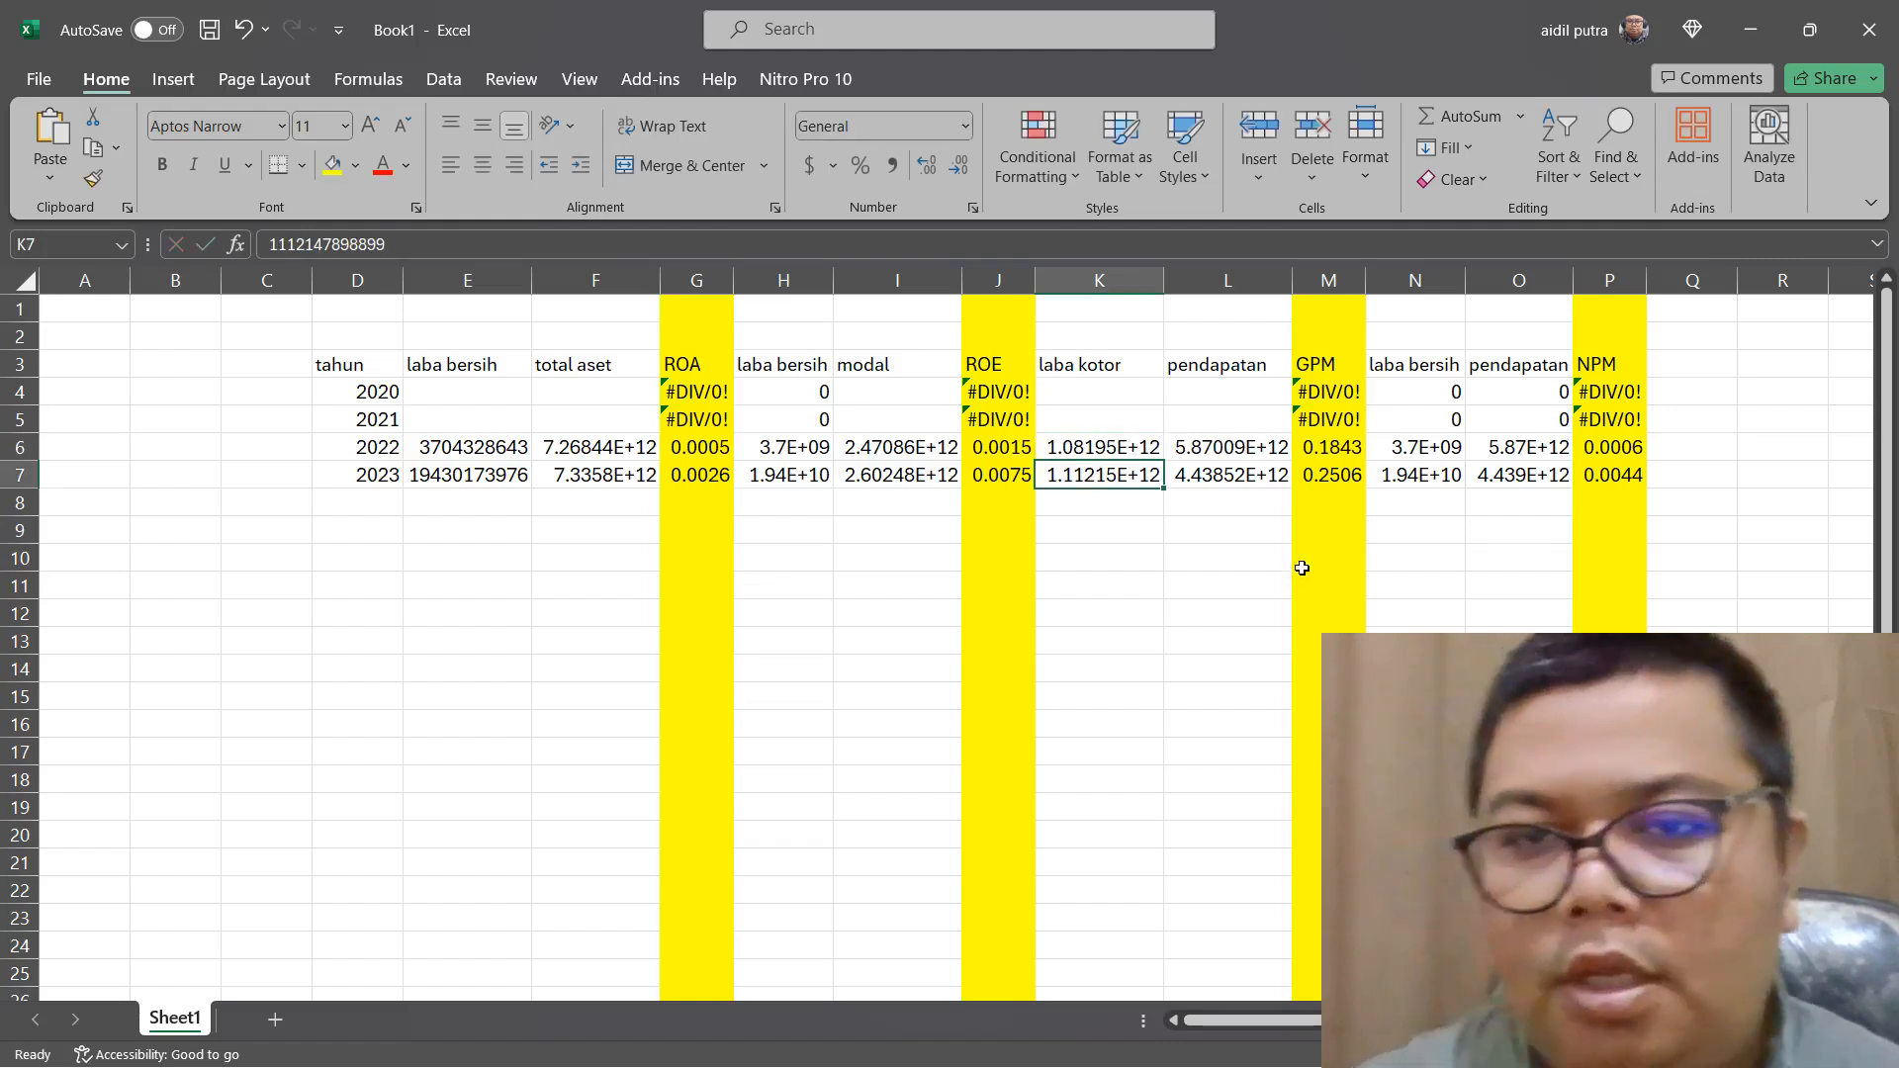
# Inspect the GPM ratio cells for 2022 and 2023
pyautogui.click(1334, 471)
pyautogui.click(1337, 444)
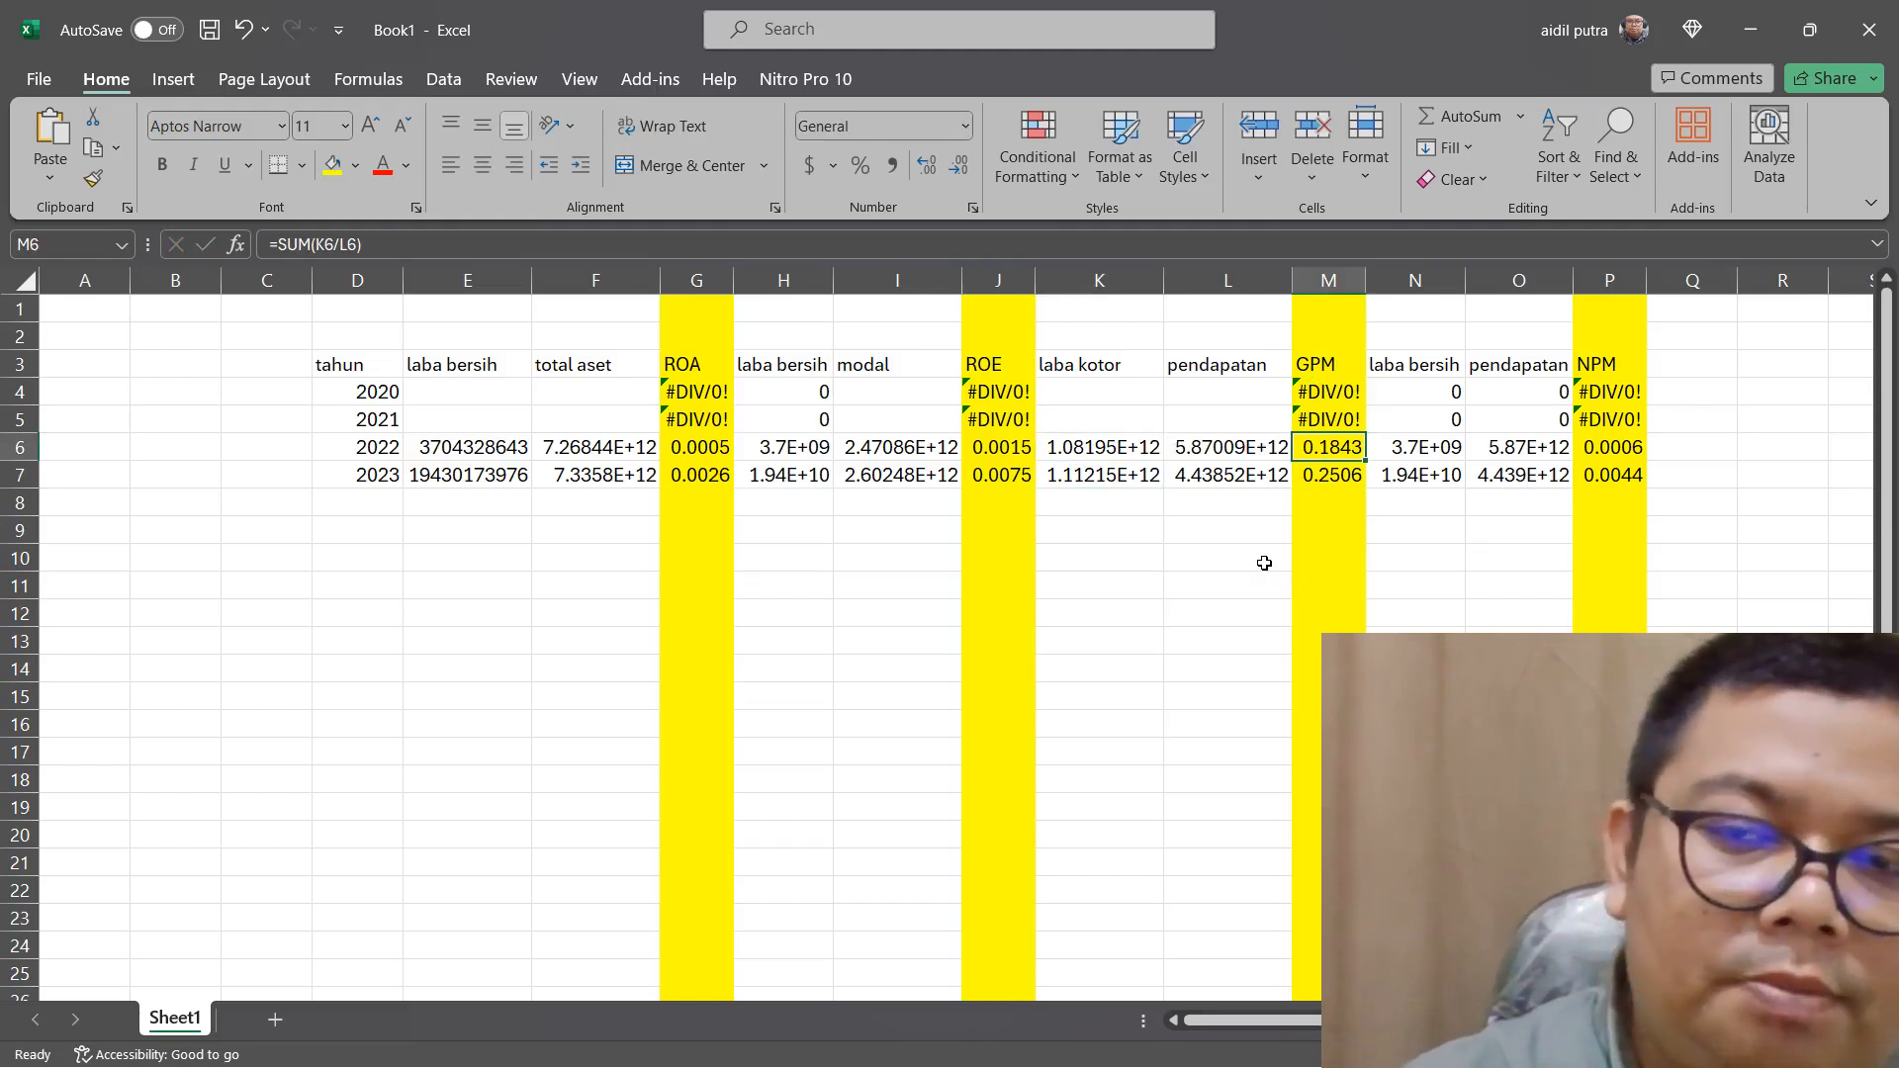
pyautogui.click(1355, 474)
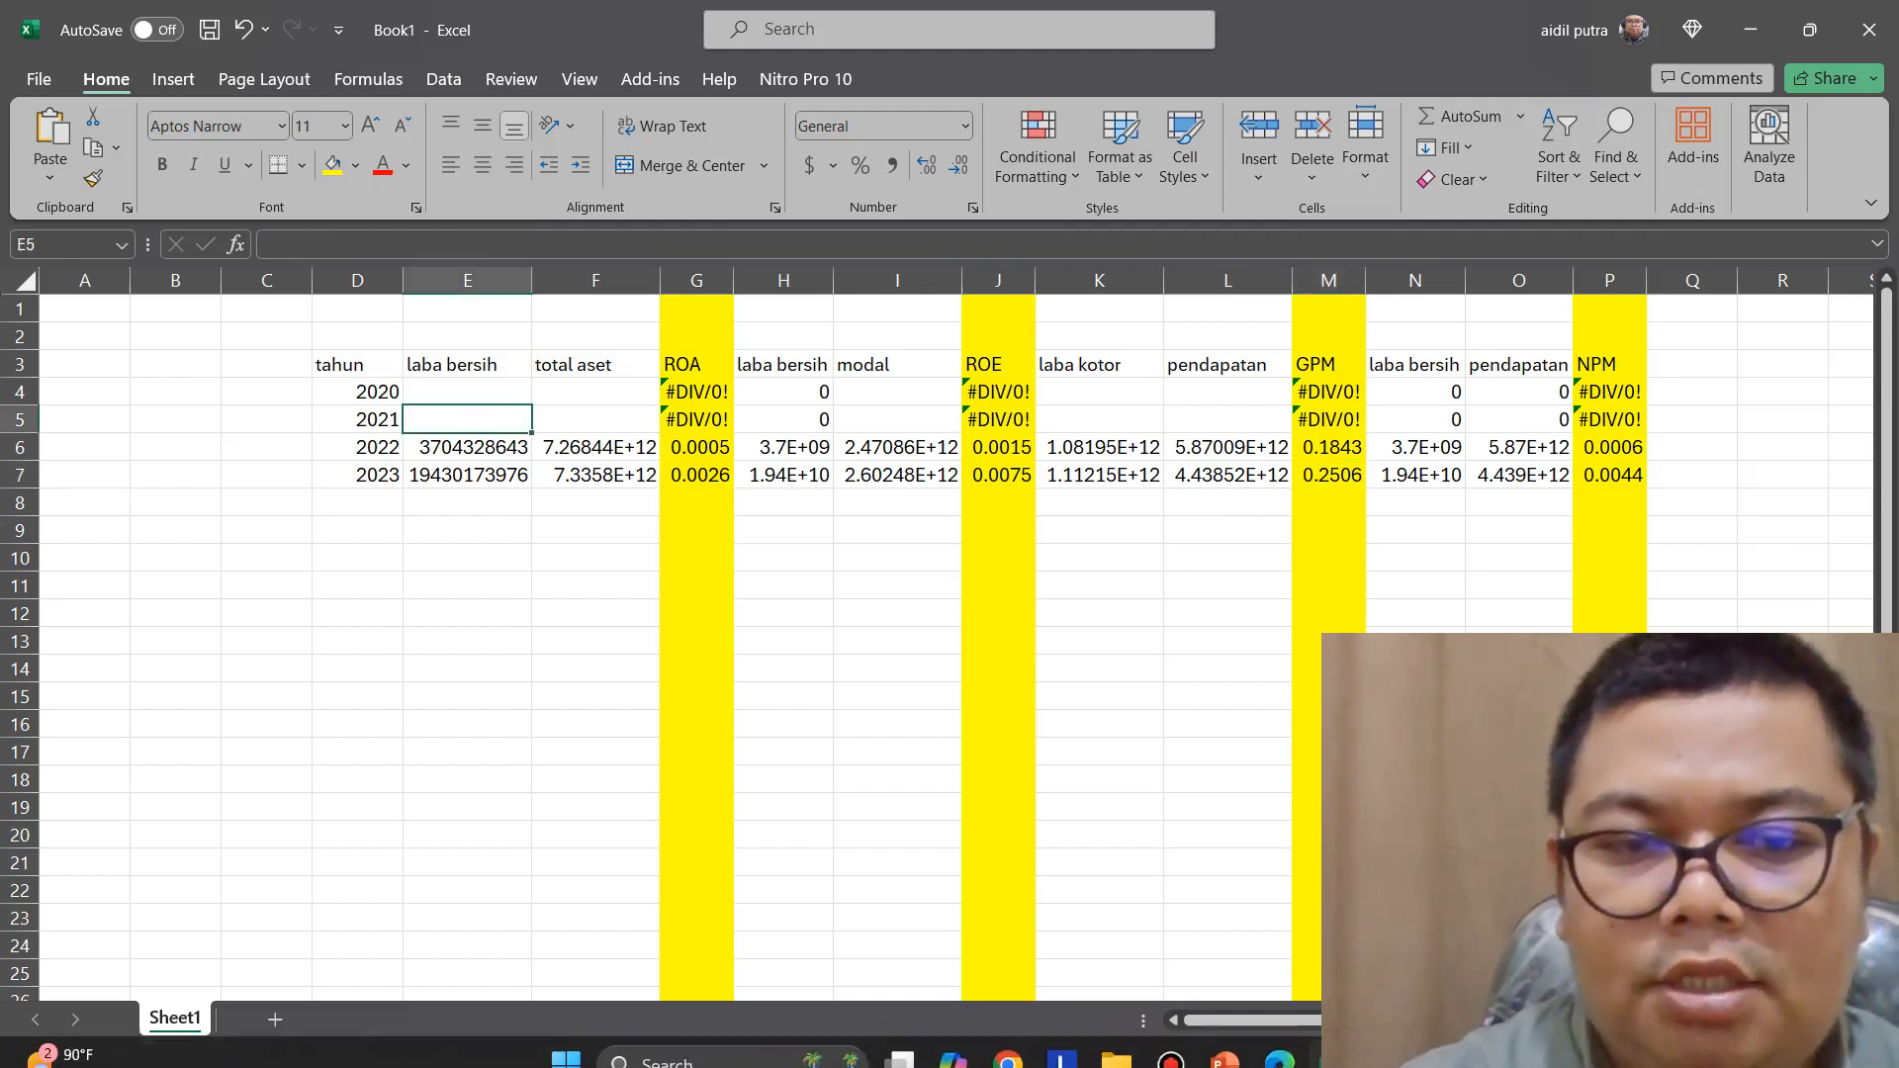
# Switch to Edge and copy the "LABA TAHUN BERJALAN" figures, 159.581.031.996 and 63.896.421.980, from page 350 of ASSA_Annual Report_2021.pdf
pyautogui.click(1277, 1051)
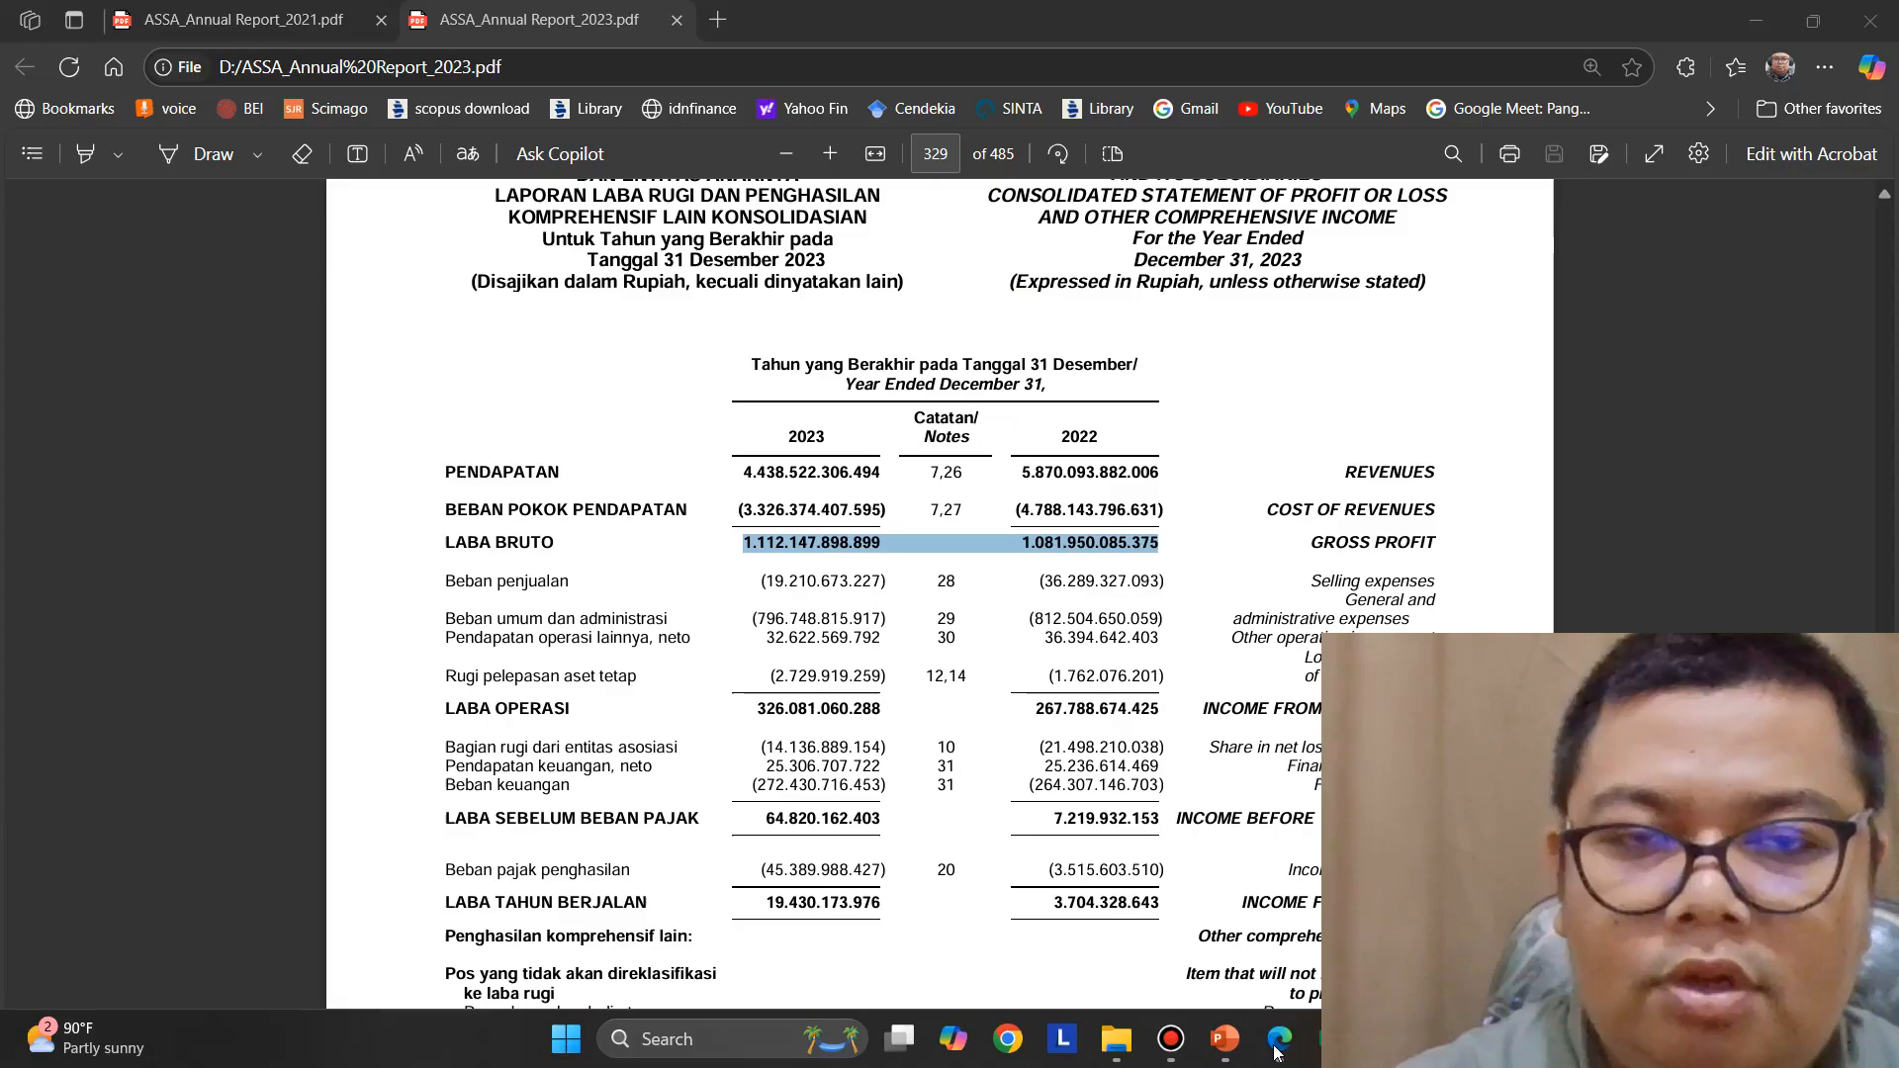
pyautogui.click(268, 33)
pyautogui.scroll(-20, 1212, 397)
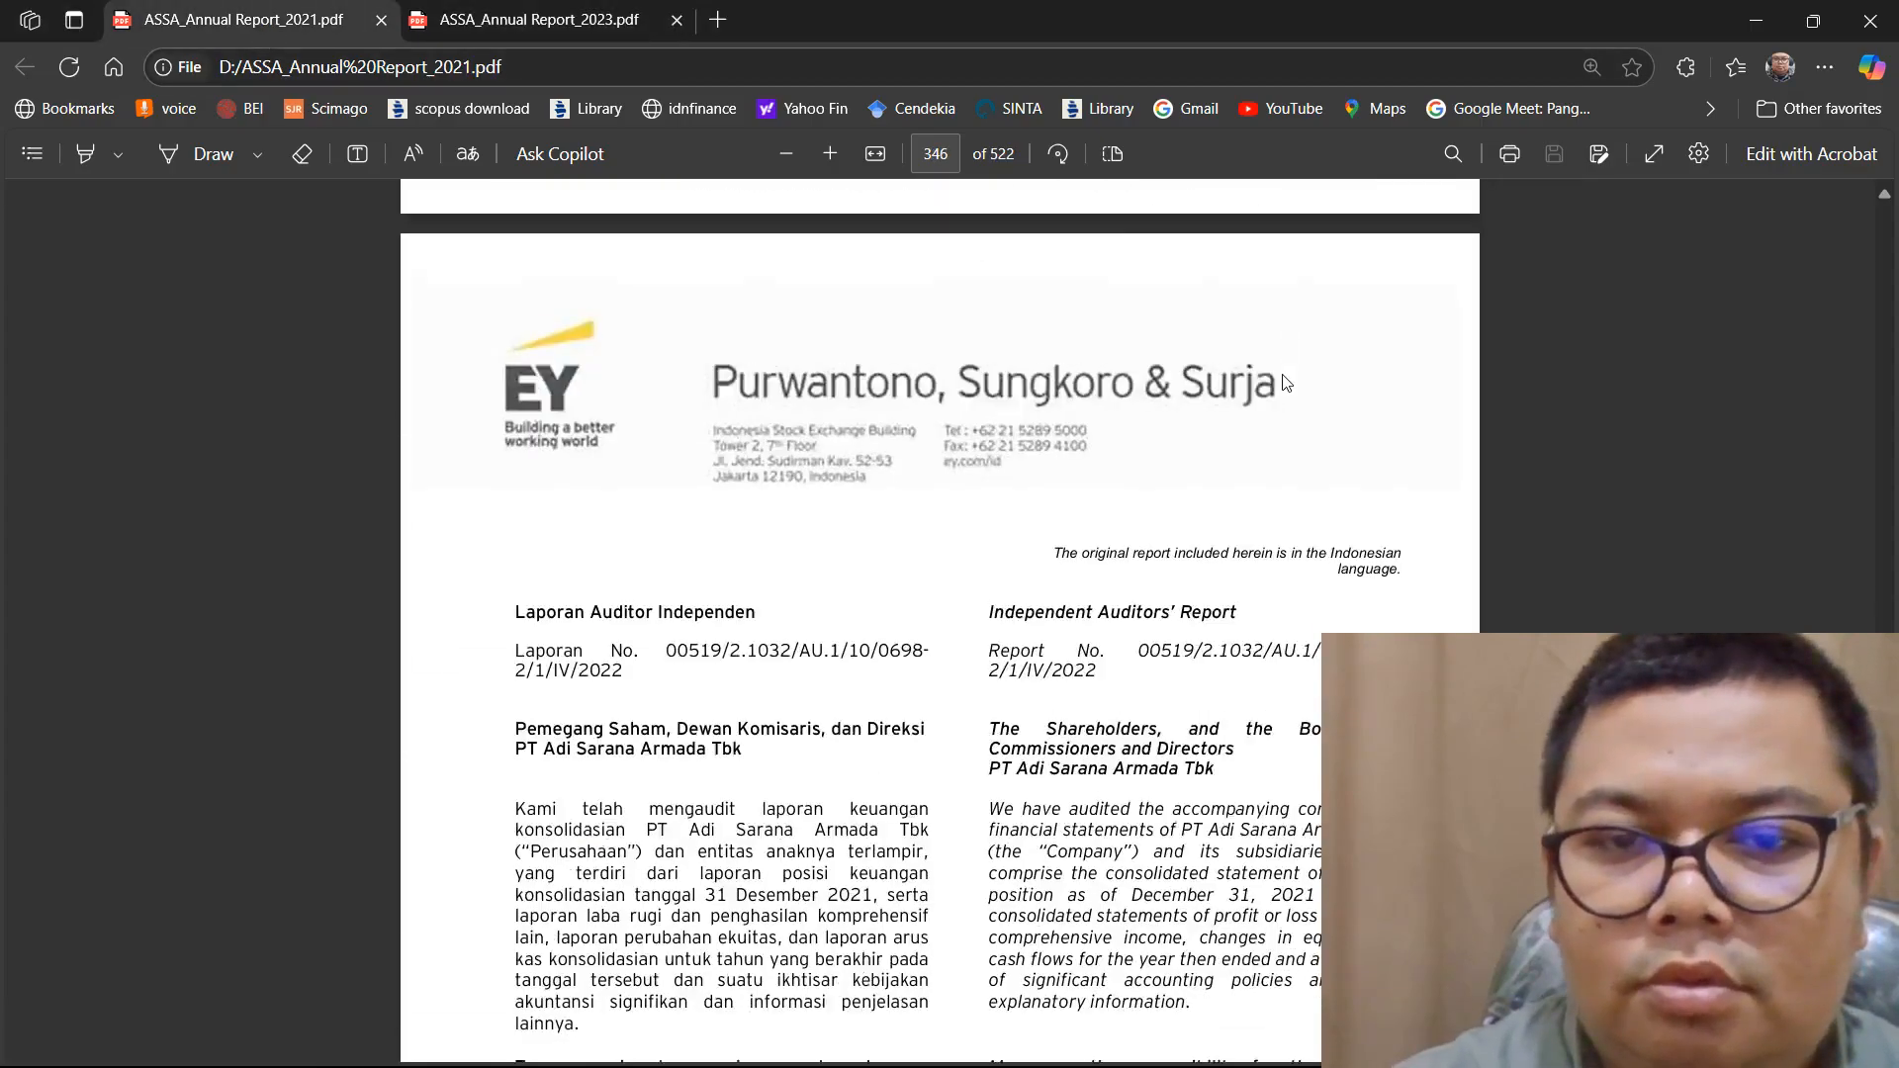
pyautogui.scroll(-10, 1286, 374)
pyautogui.scroll(3, 1283, 379)
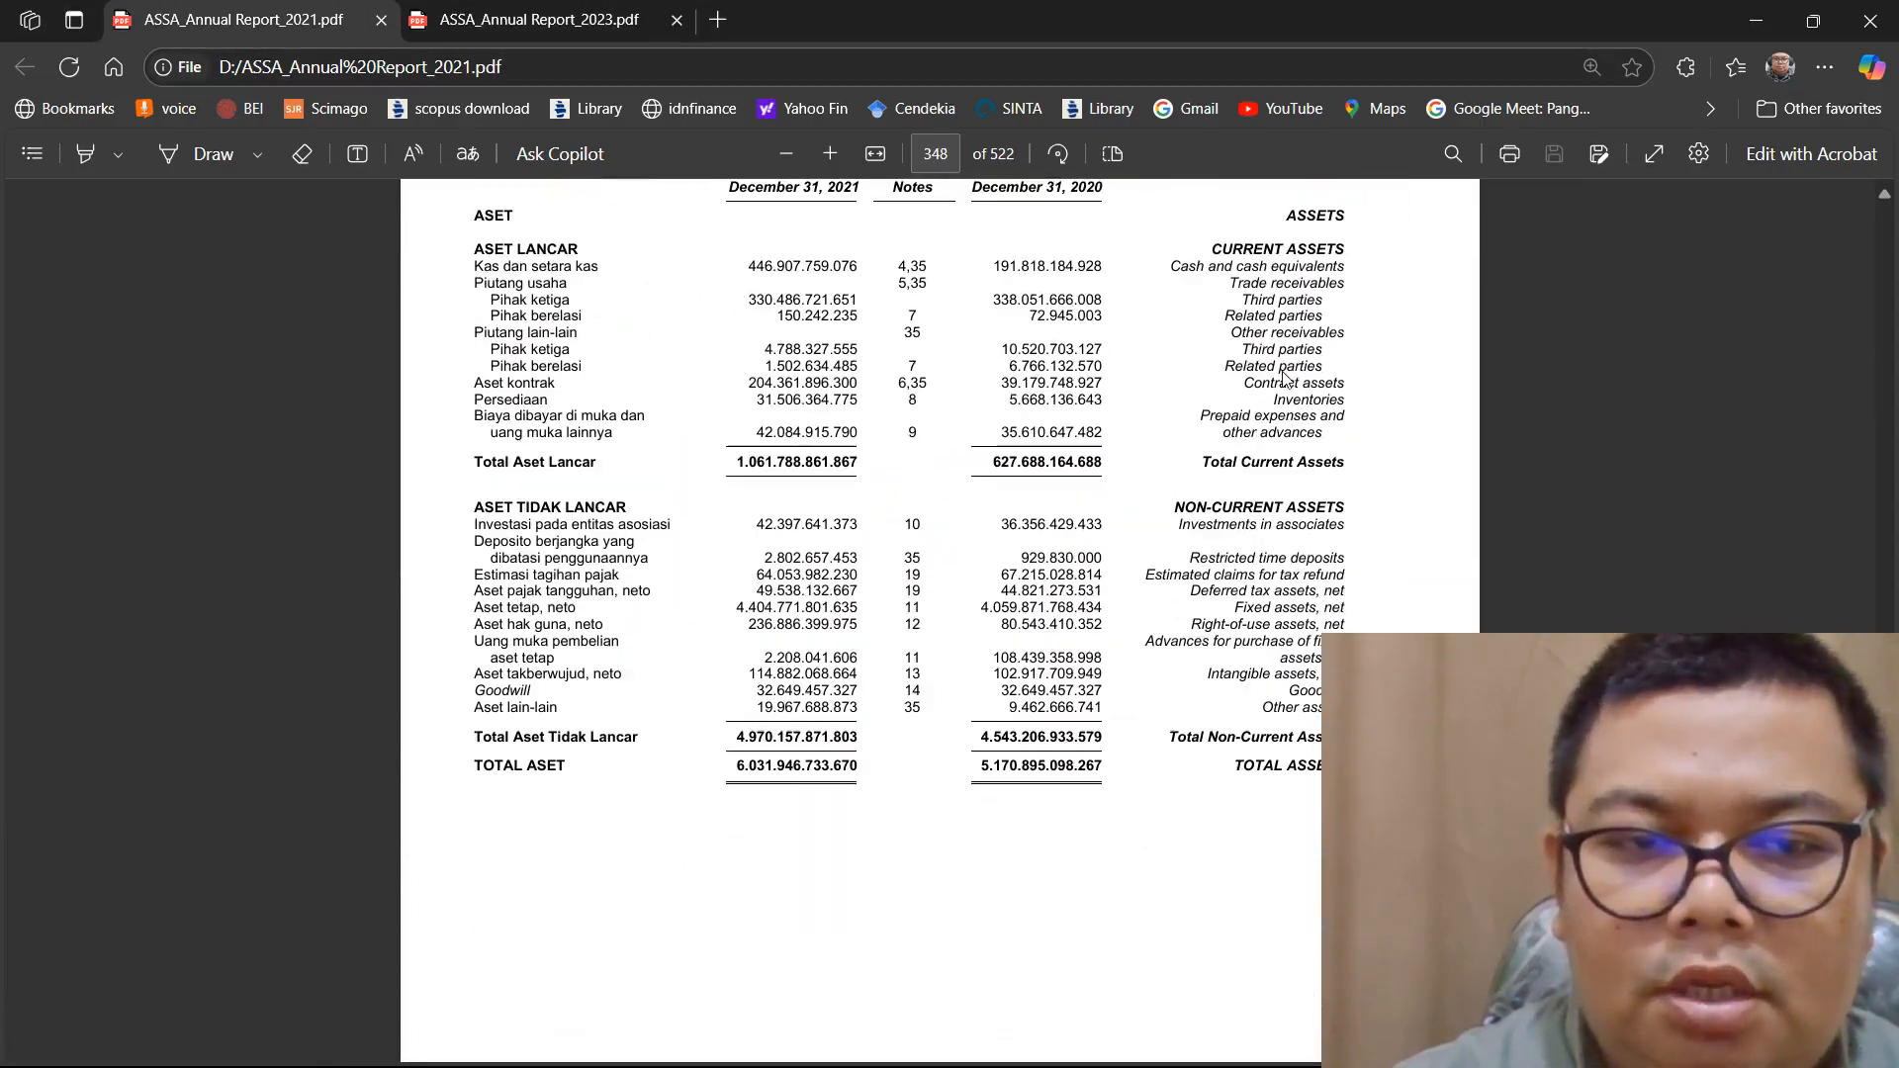
pyautogui.scroll(-15, 1281, 370)
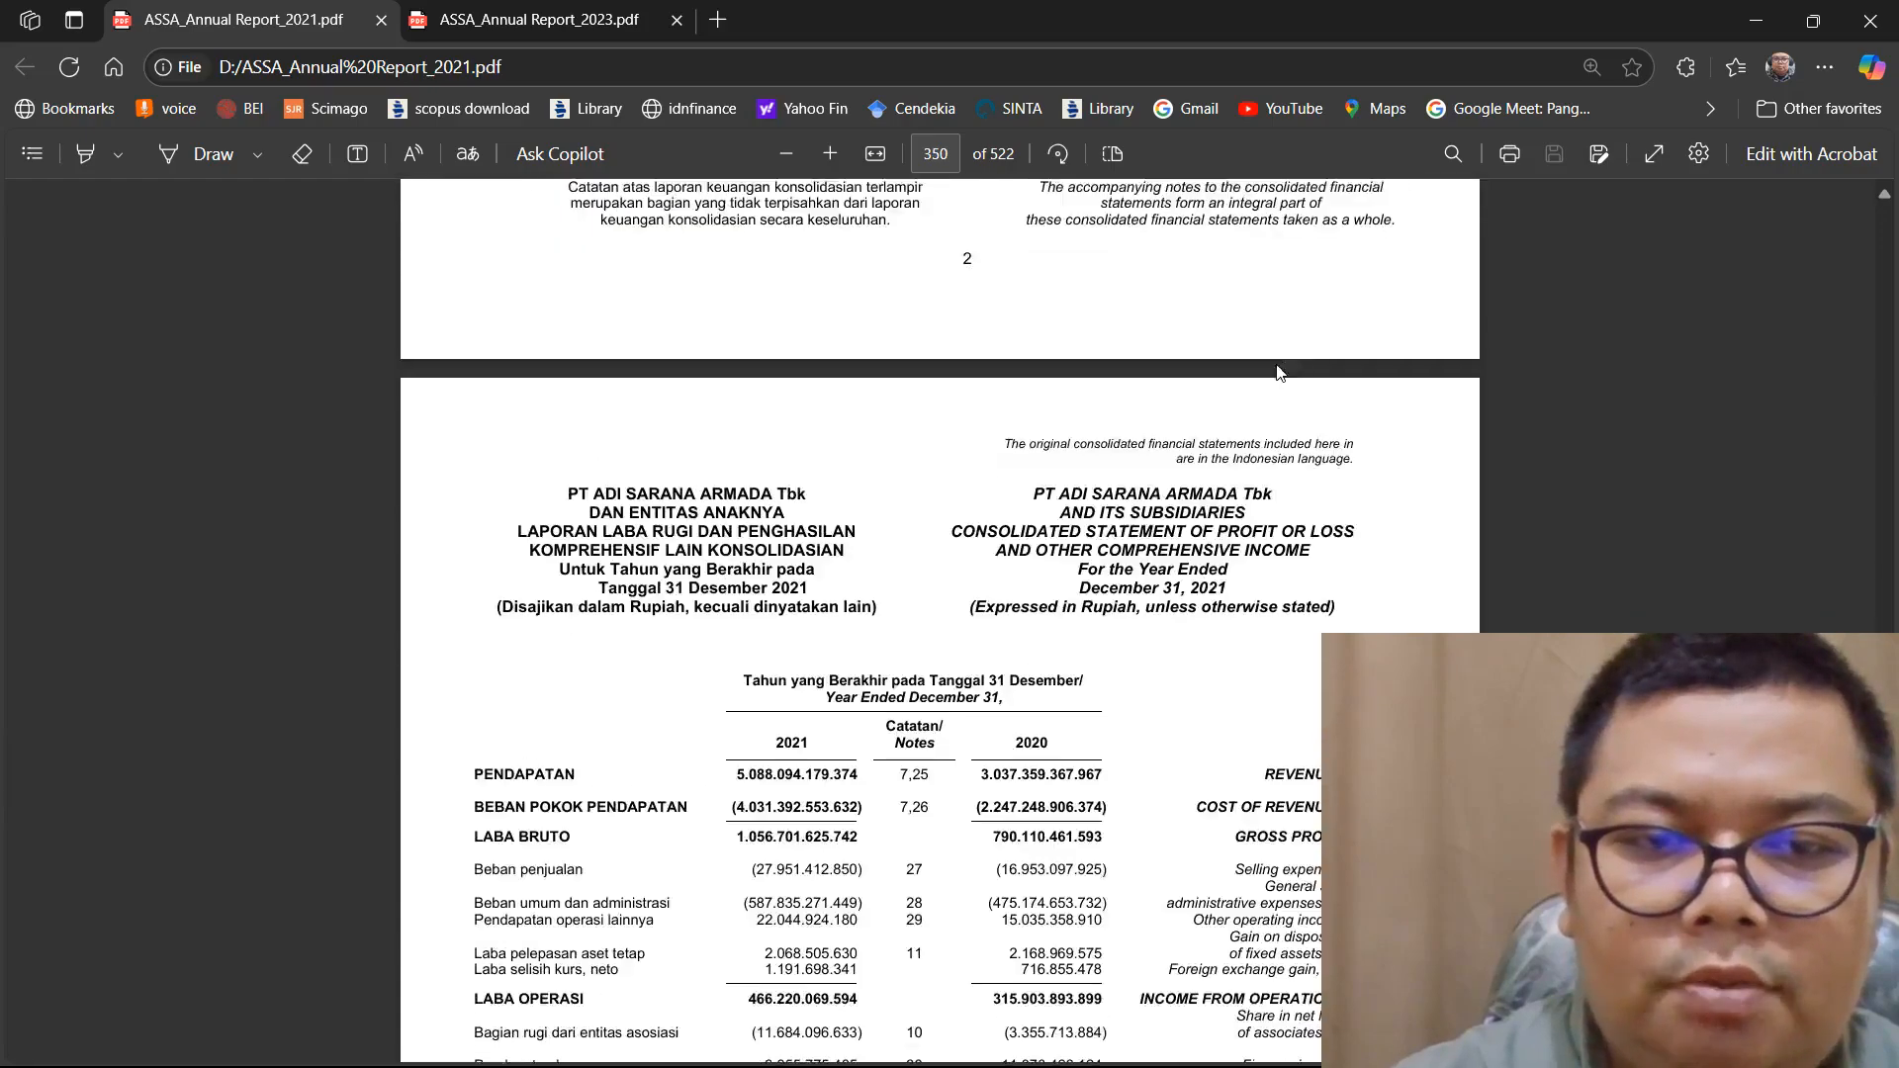
pyautogui.scroll(5, 1279, 372)
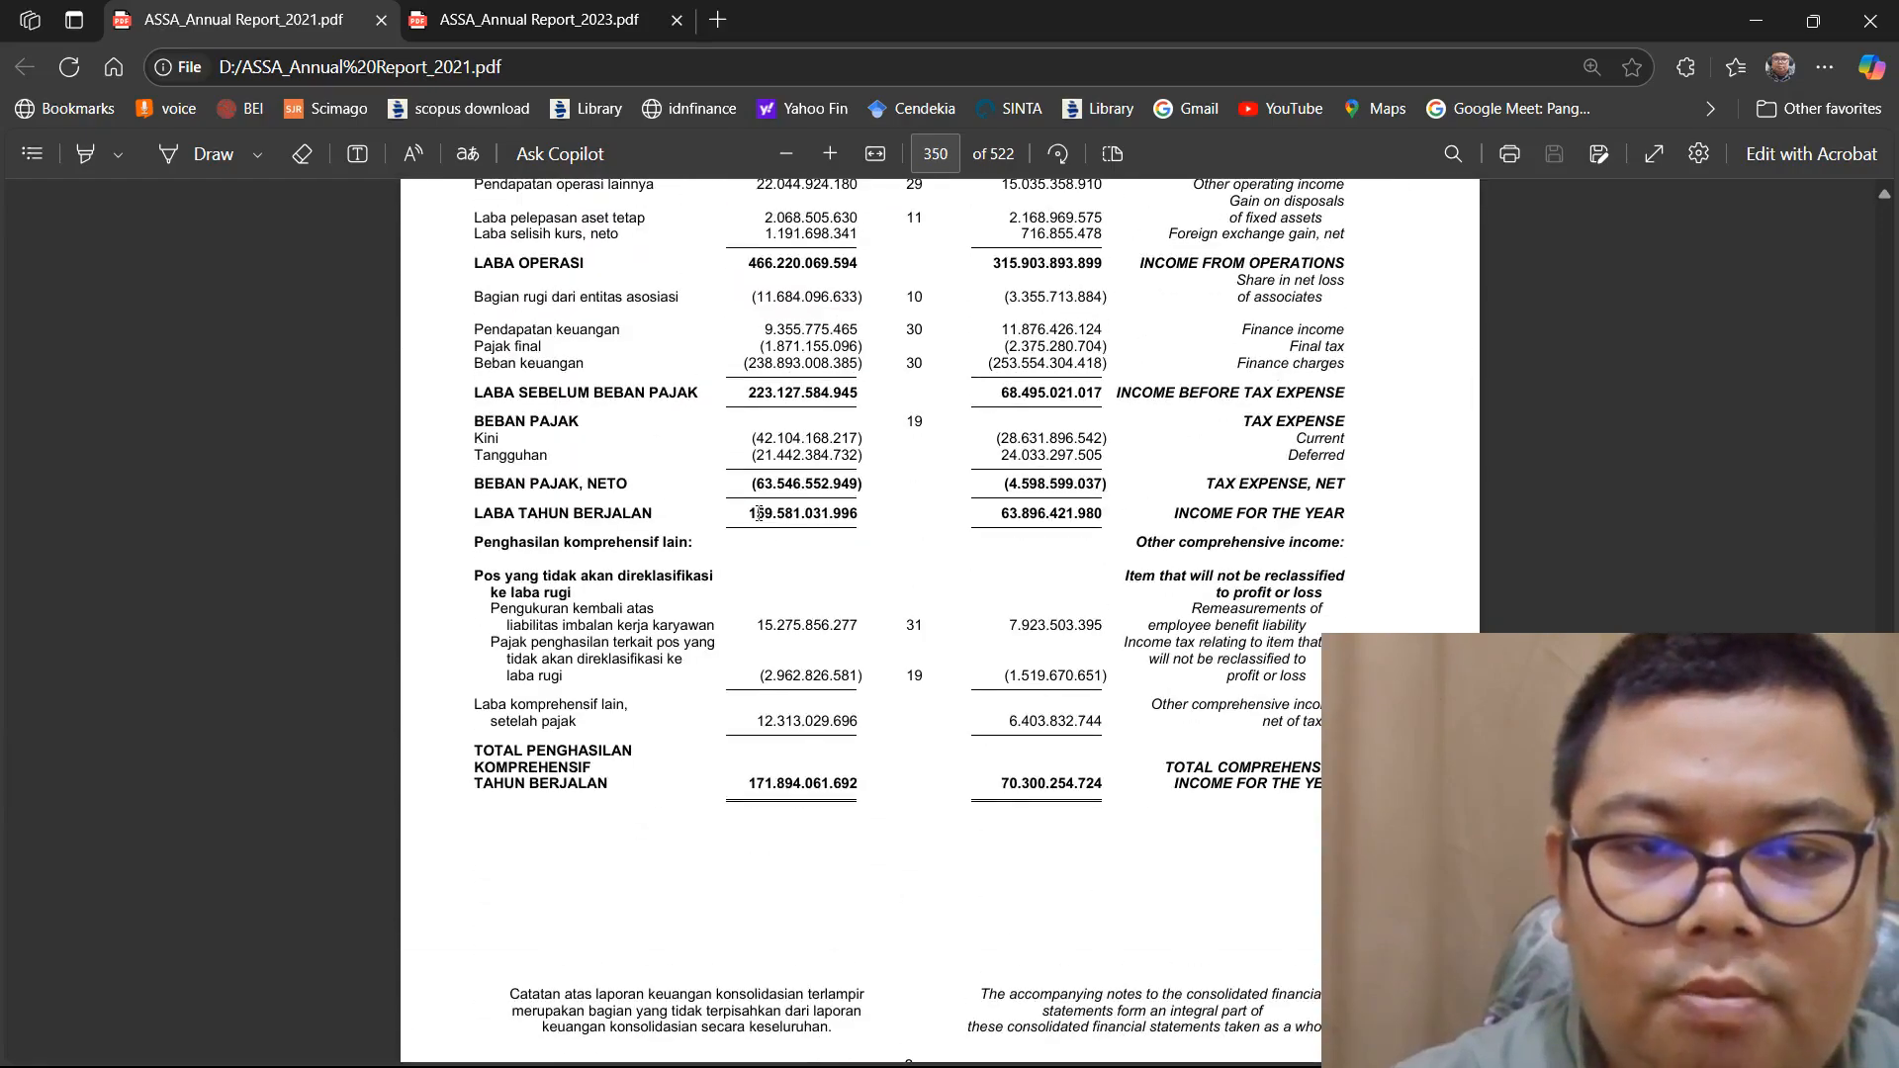
pyautogui.moveTo(950, 509); pyautogui.dragTo(1105, 512)
pyautogui.rightClick(1104, 512)
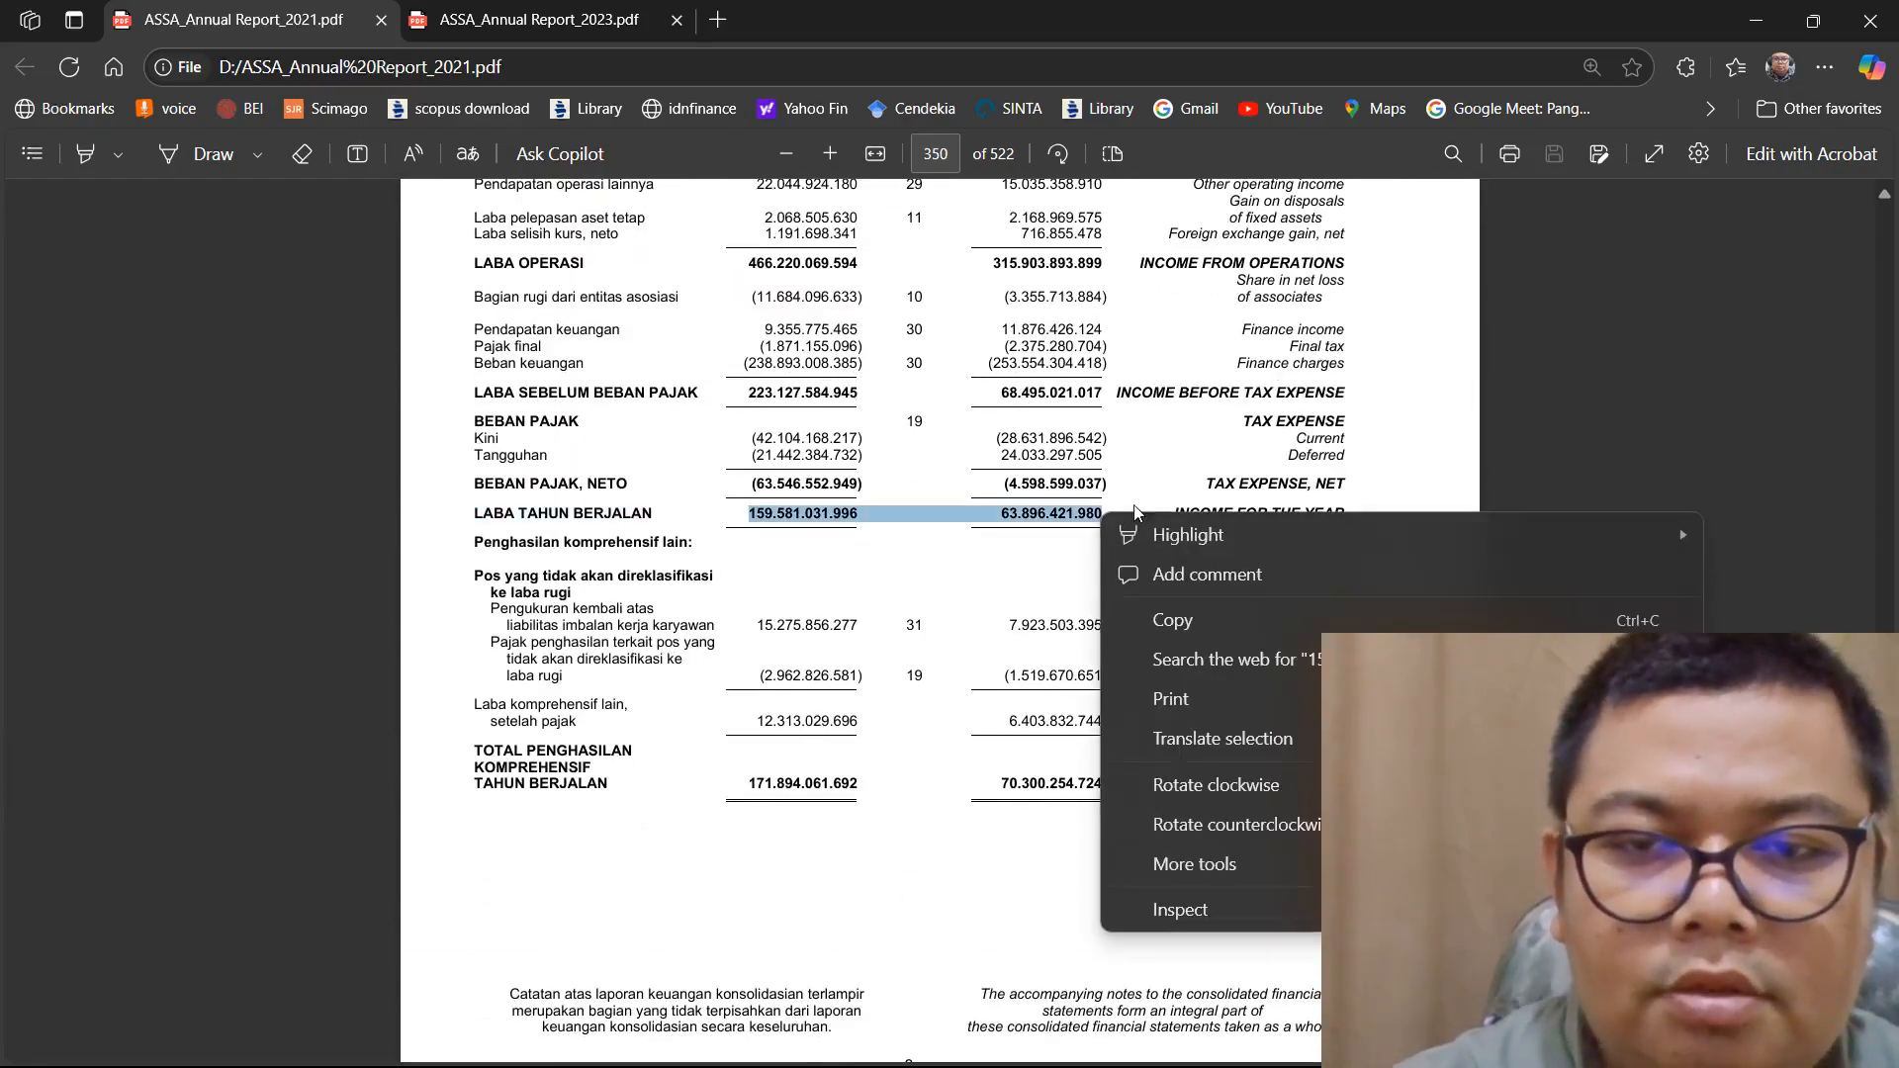
pyautogui.click(1186, 633)
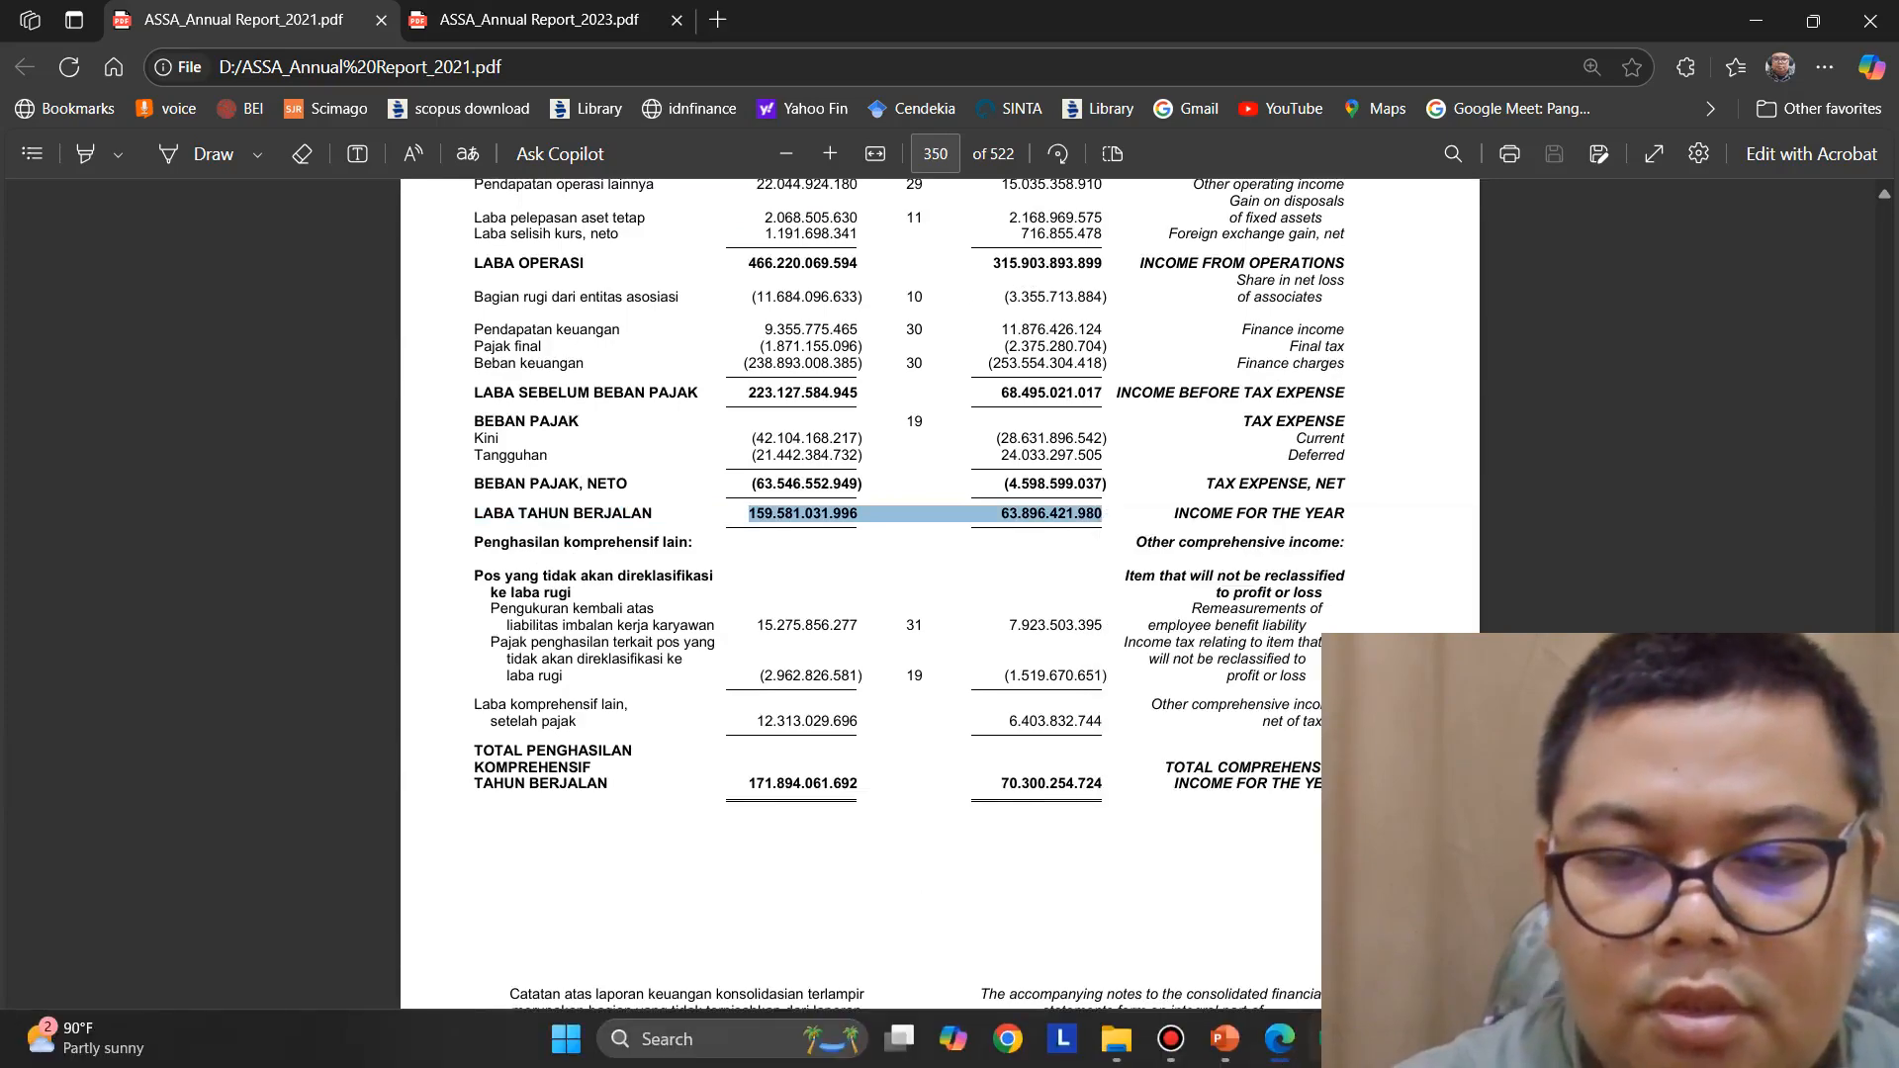
pyautogui.click(1333, 1038)
pyautogui.doubleClick(501, 419)
pyautogui.rightClick(502, 417)
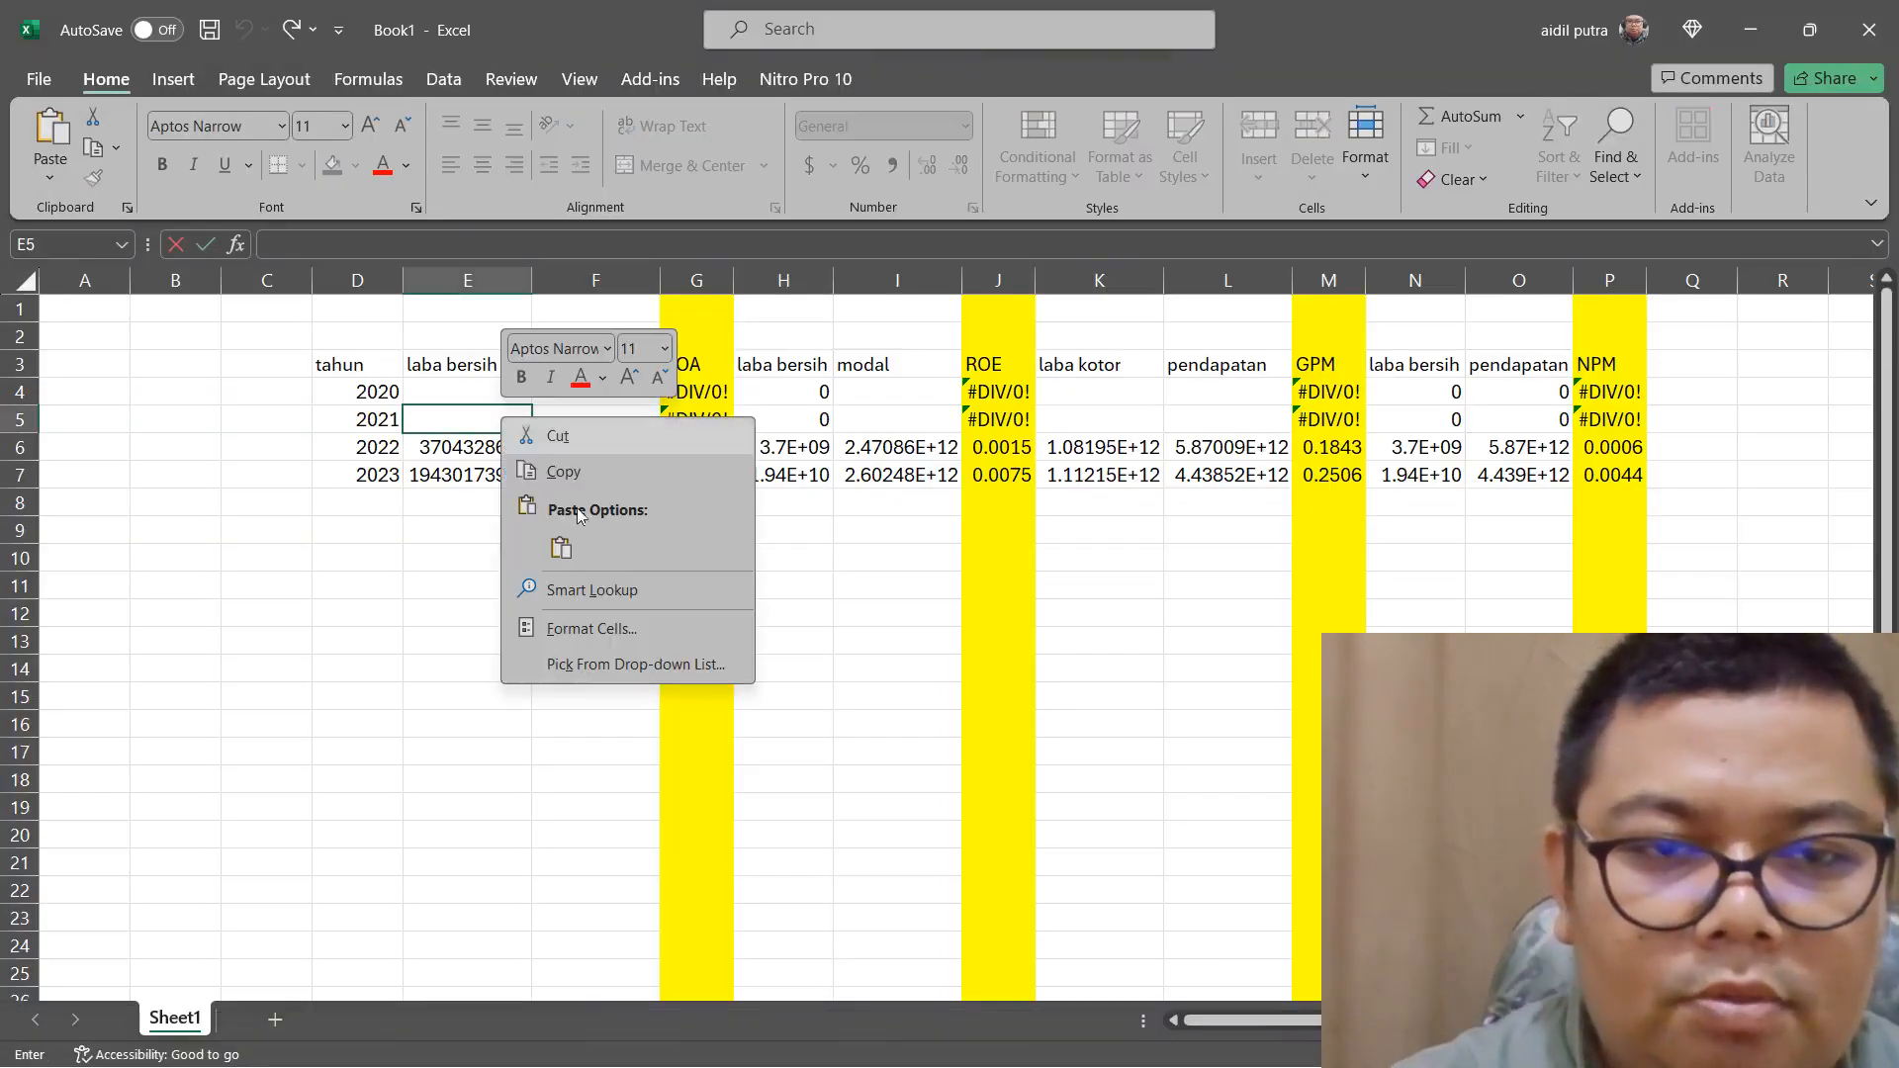
pyautogui.click(560, 548)
pyautogui.doubleClick(590, 423)
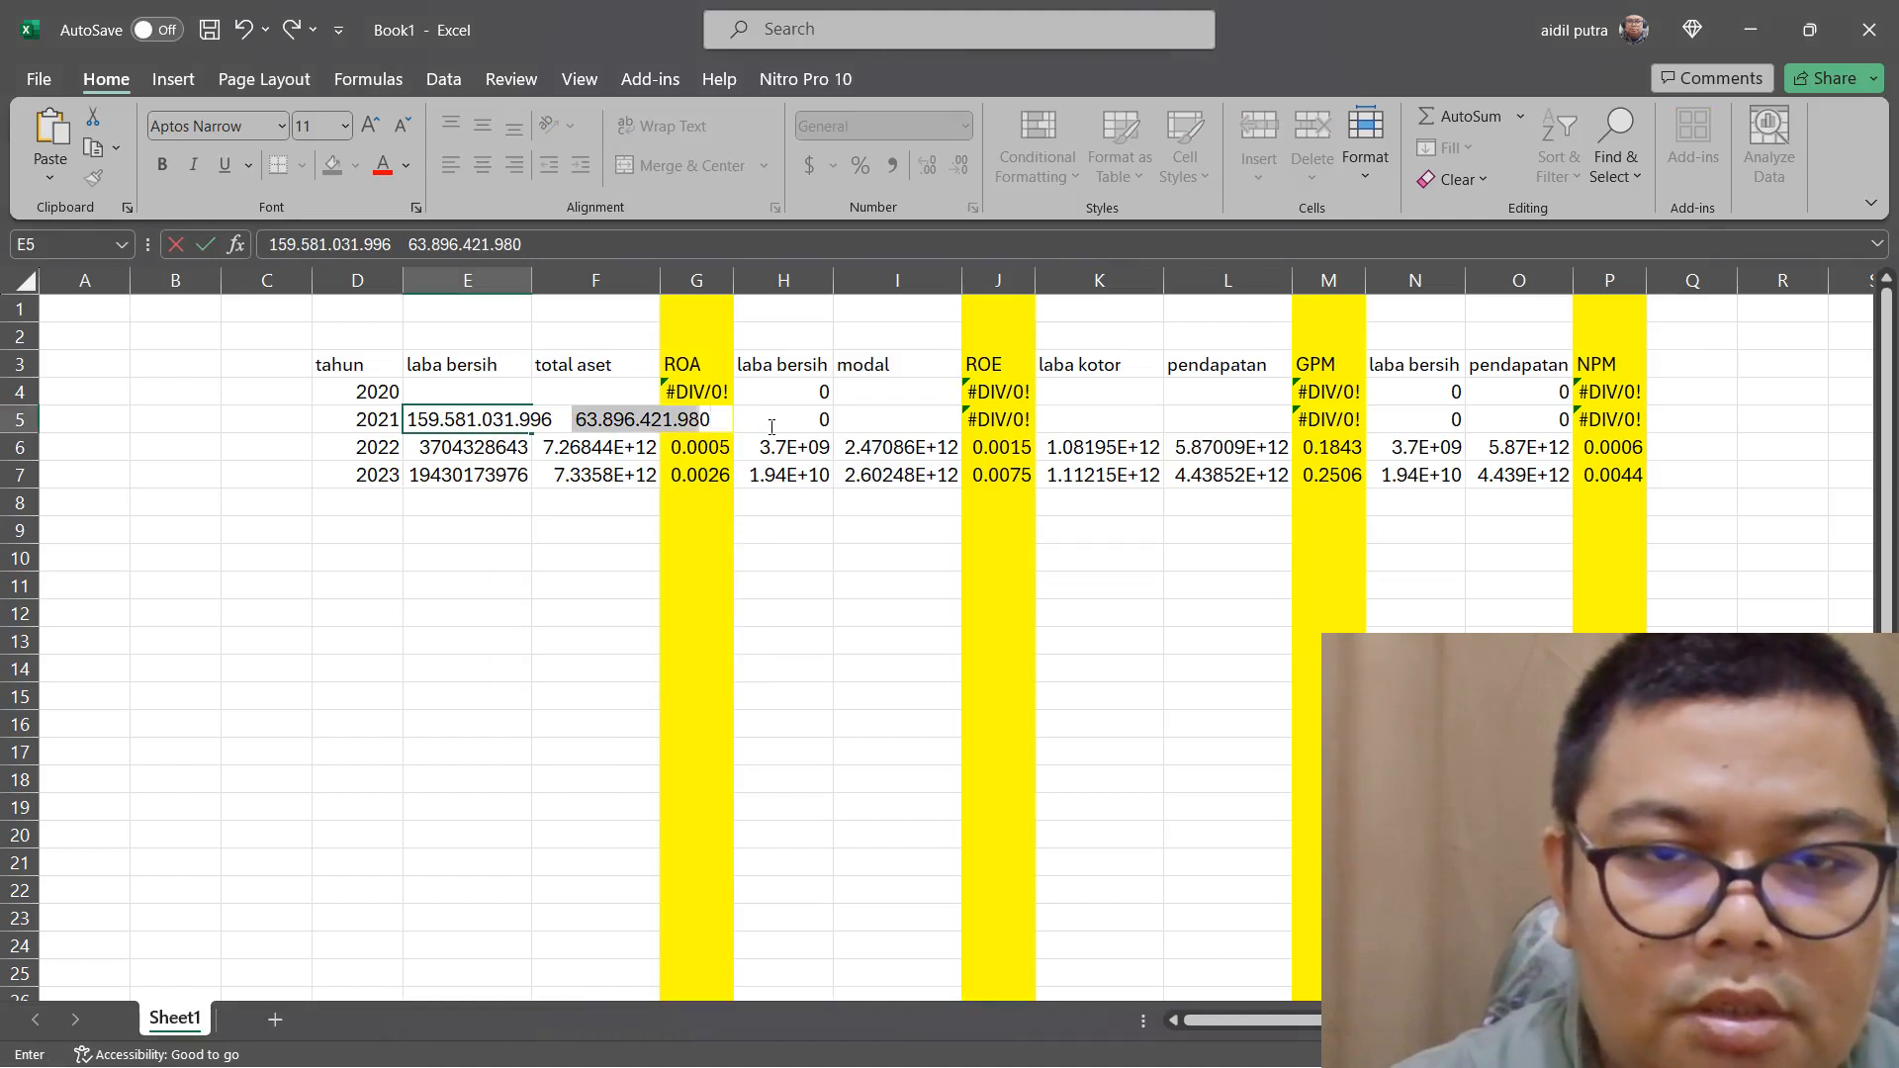
pyautogui.rightClick(695, 426)
pyautogui.click(742, 481)
pyautogui.press('Delete')
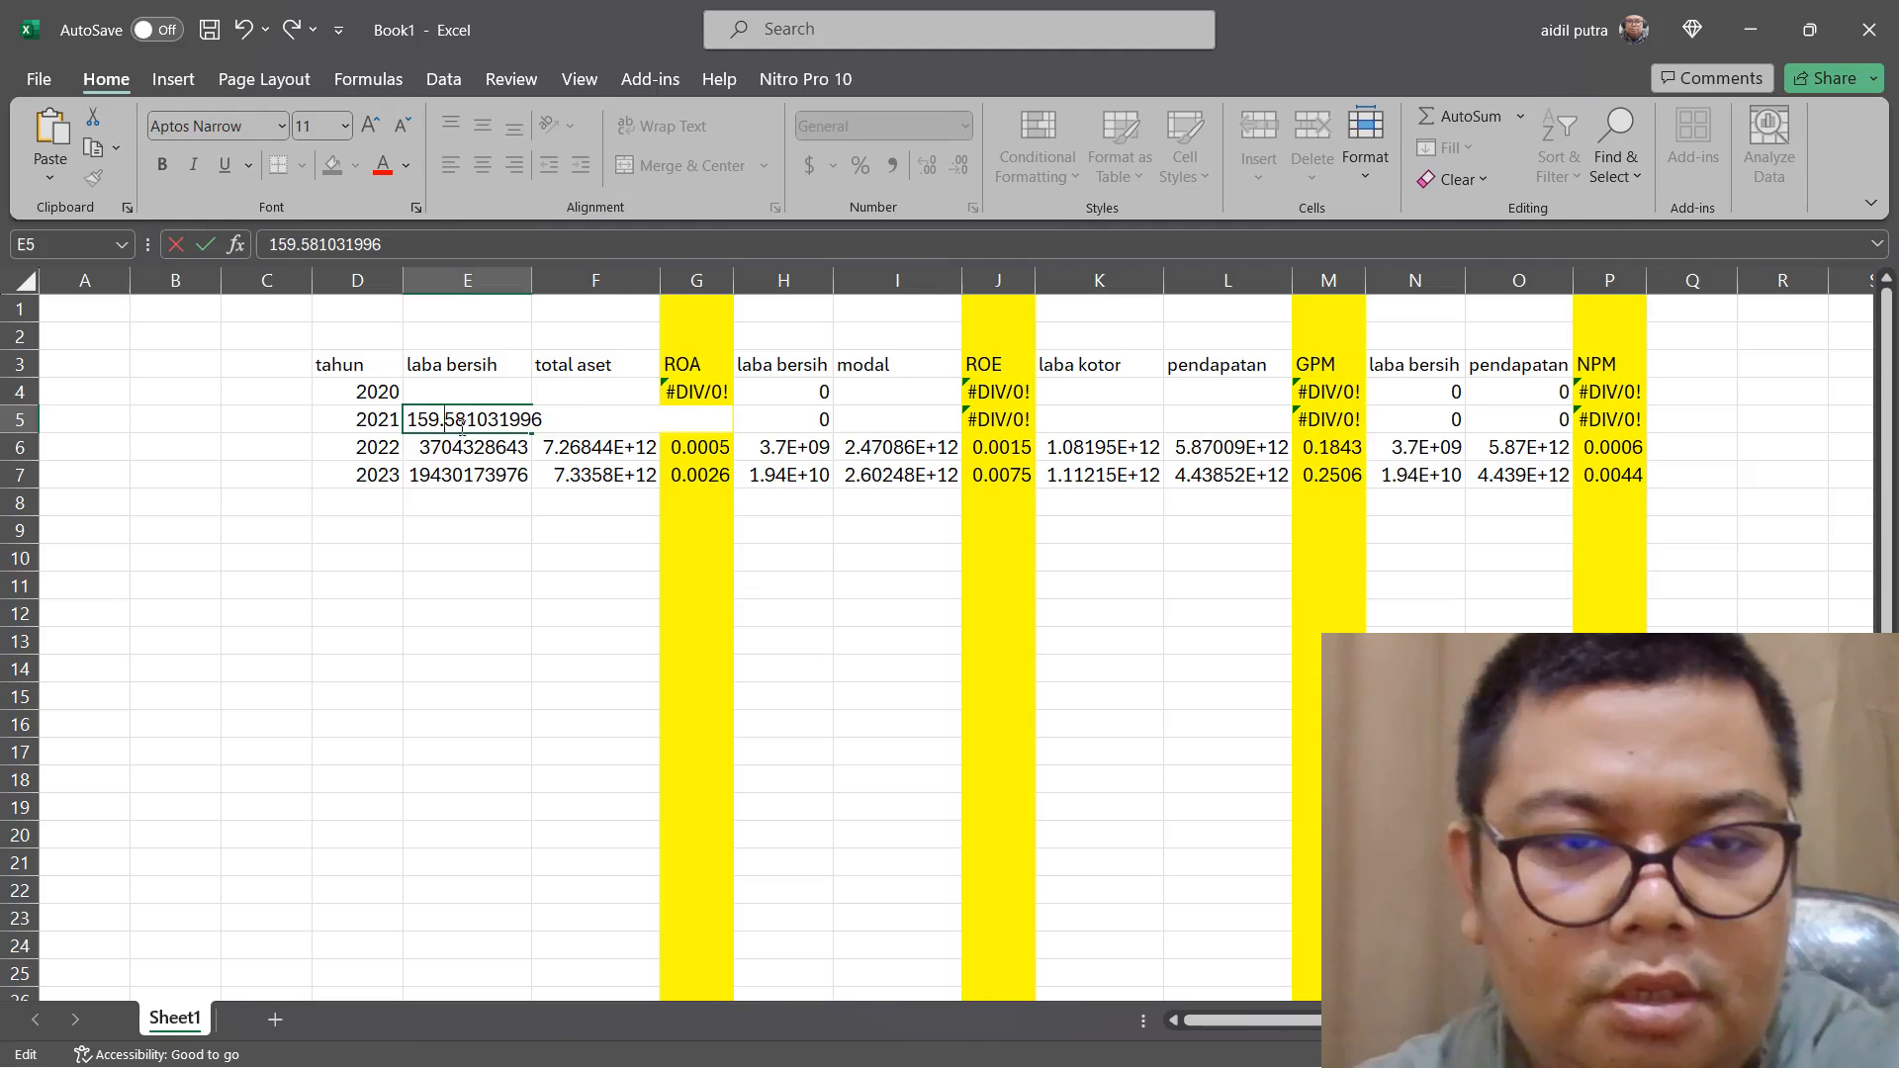
pyautogui.press('BackSpace')
pyautogui.doubleClick(473, 392)
pyautogui.rightClick(473, 393)
pyautogui.click(524, 516)
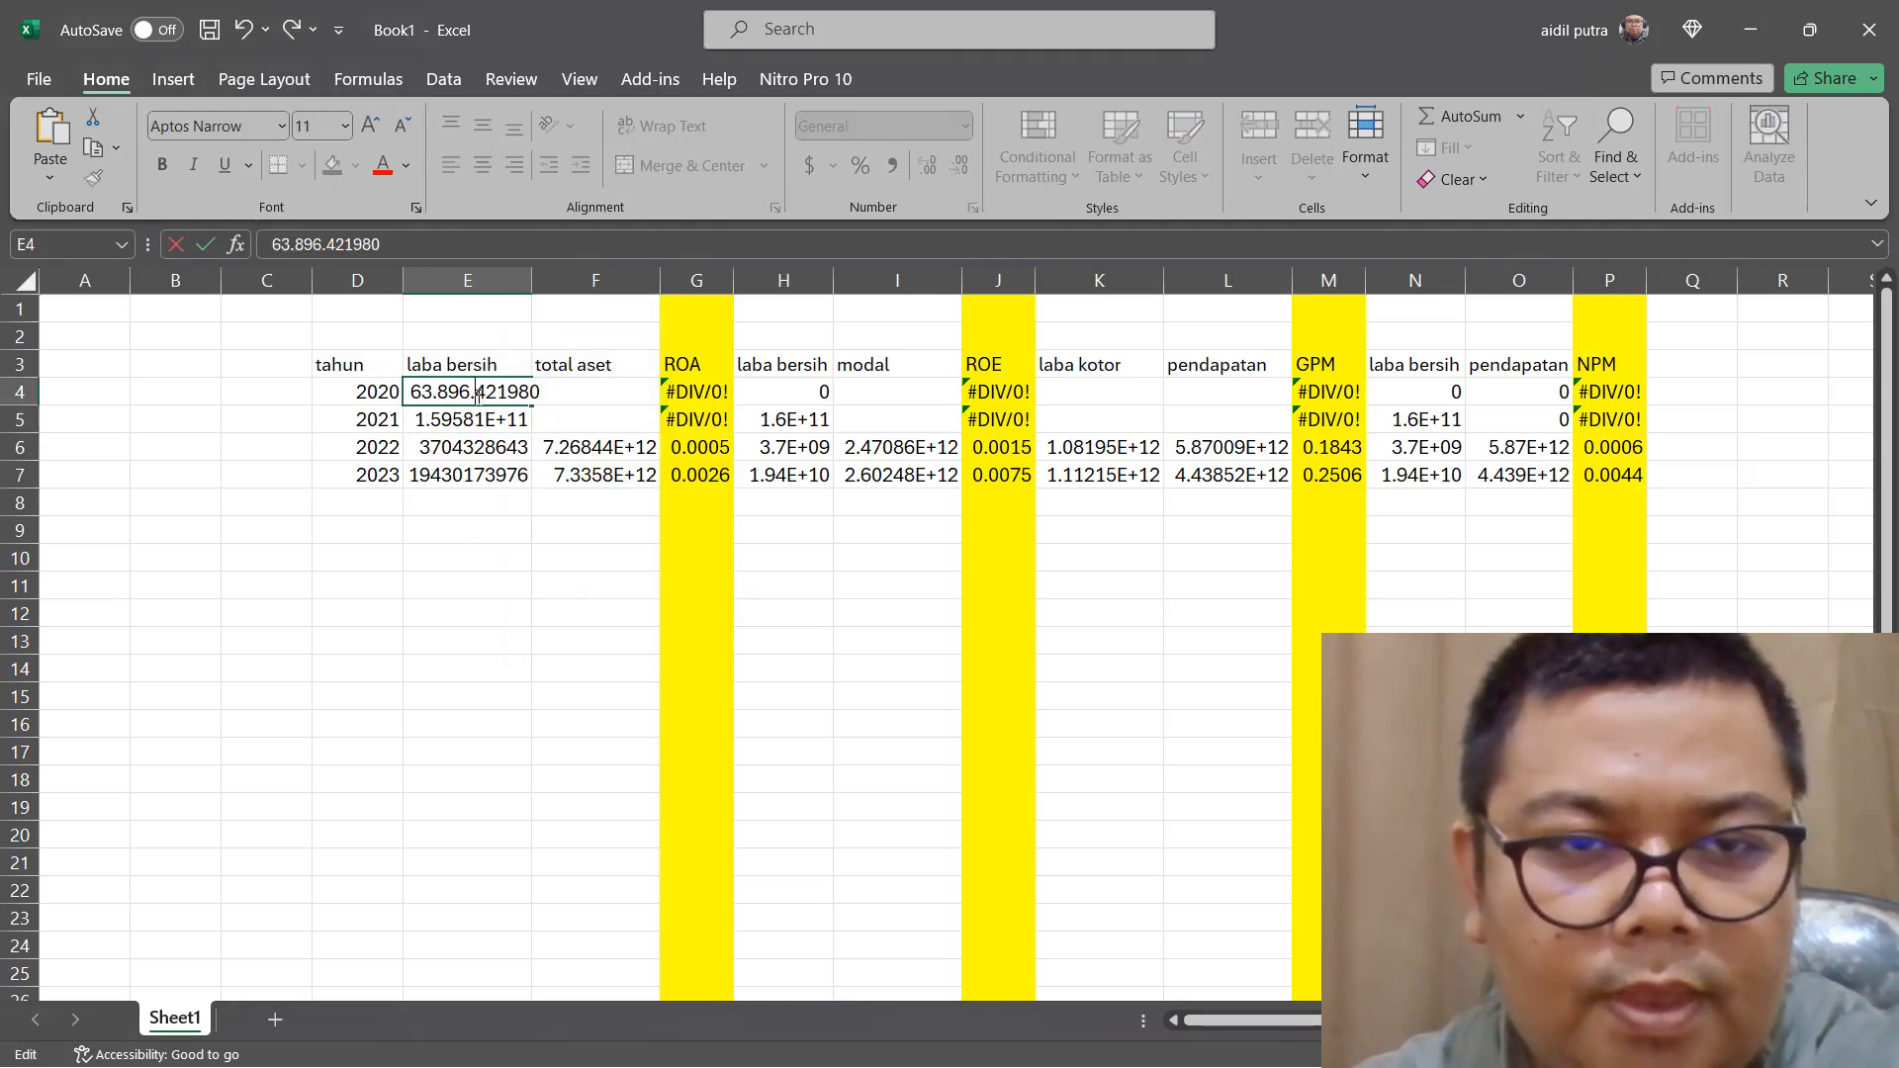
pyautogui.click(476, 393)
pyautogui.press('BackSpace')
pyautogui.click(440, 393)
pyautogui.press('BackSpace')
pyautogui.click(577, 424)
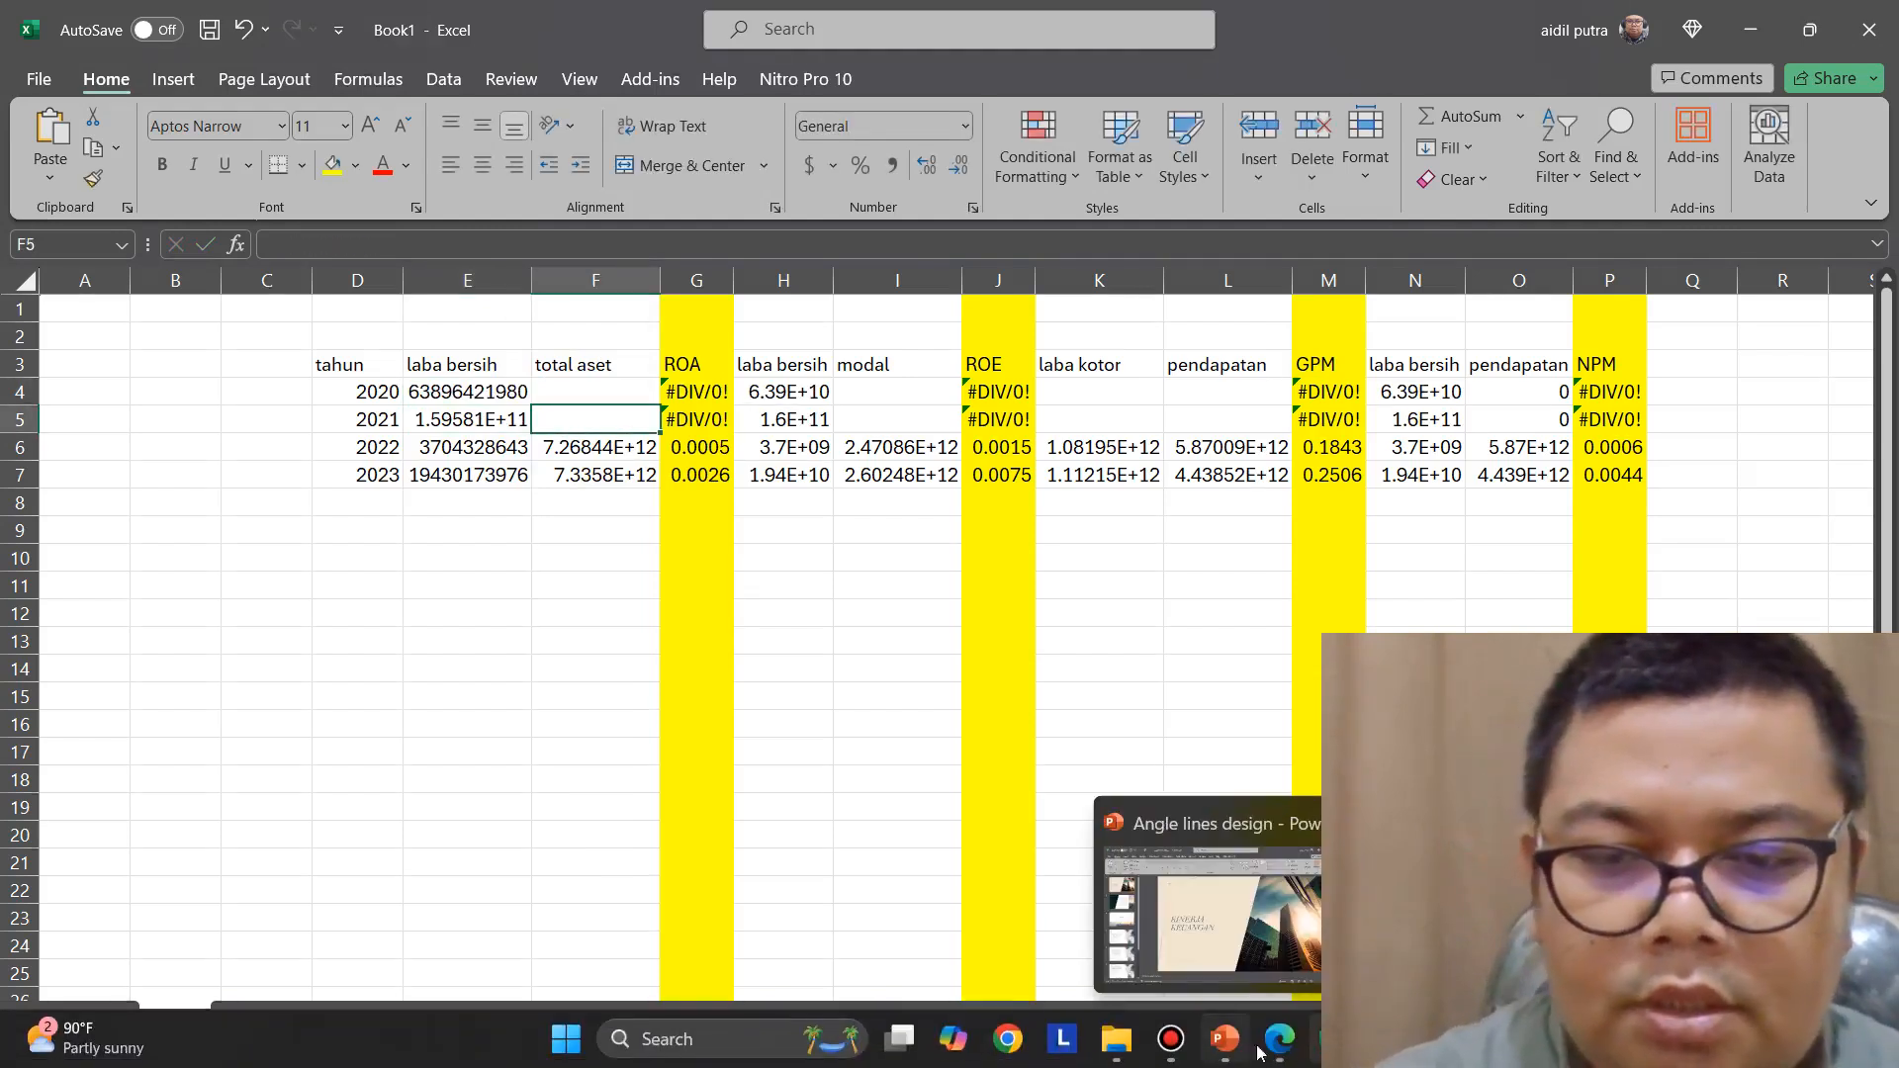
# Switch to Edge and copy the "TOTAL ASET" figures, 6.031.946.733.670 and 5.170.895.098.267, from page 348 of ASSA_Annual Report_2021.pdf
pyautogui.click(1254, 1034)
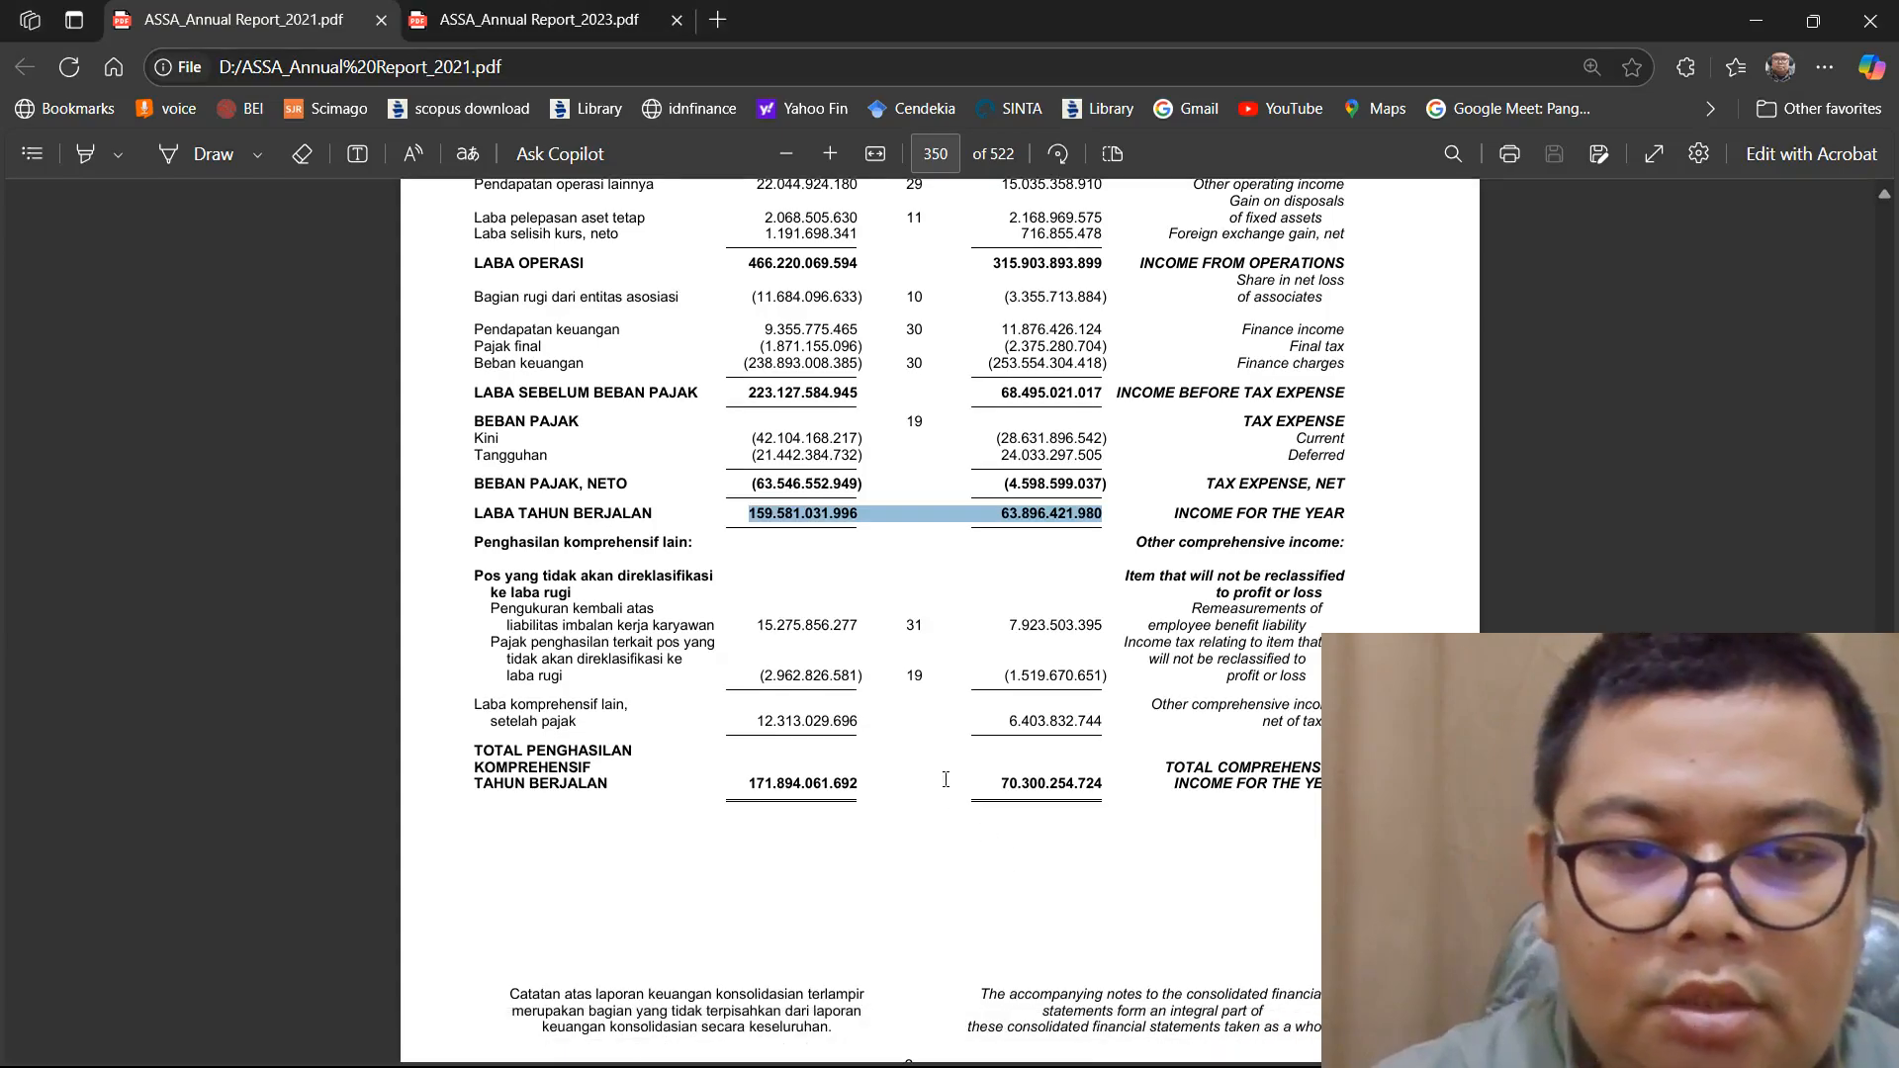
pyautogui.scroll(4, 945, 777)
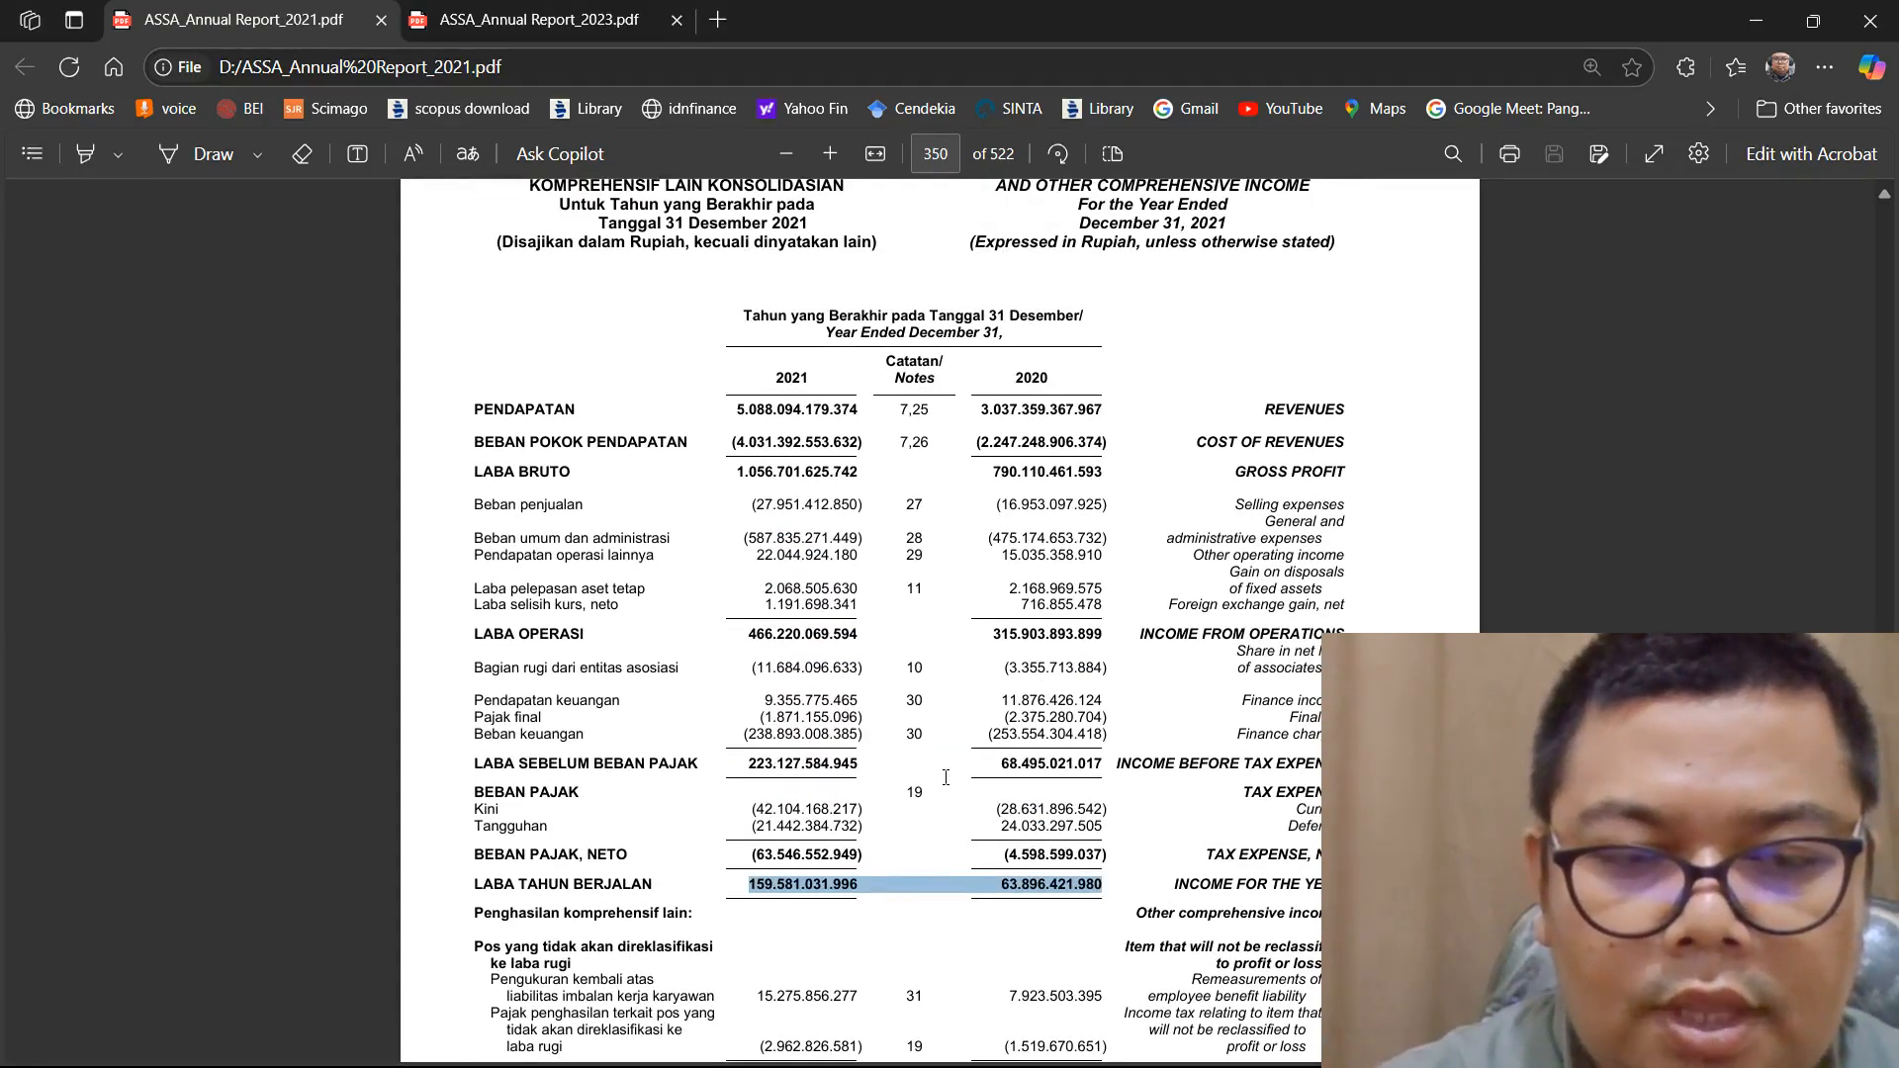
pyautogui.scroll(9, 945, 777)
pyautogui.scroll(14, 813, 636)
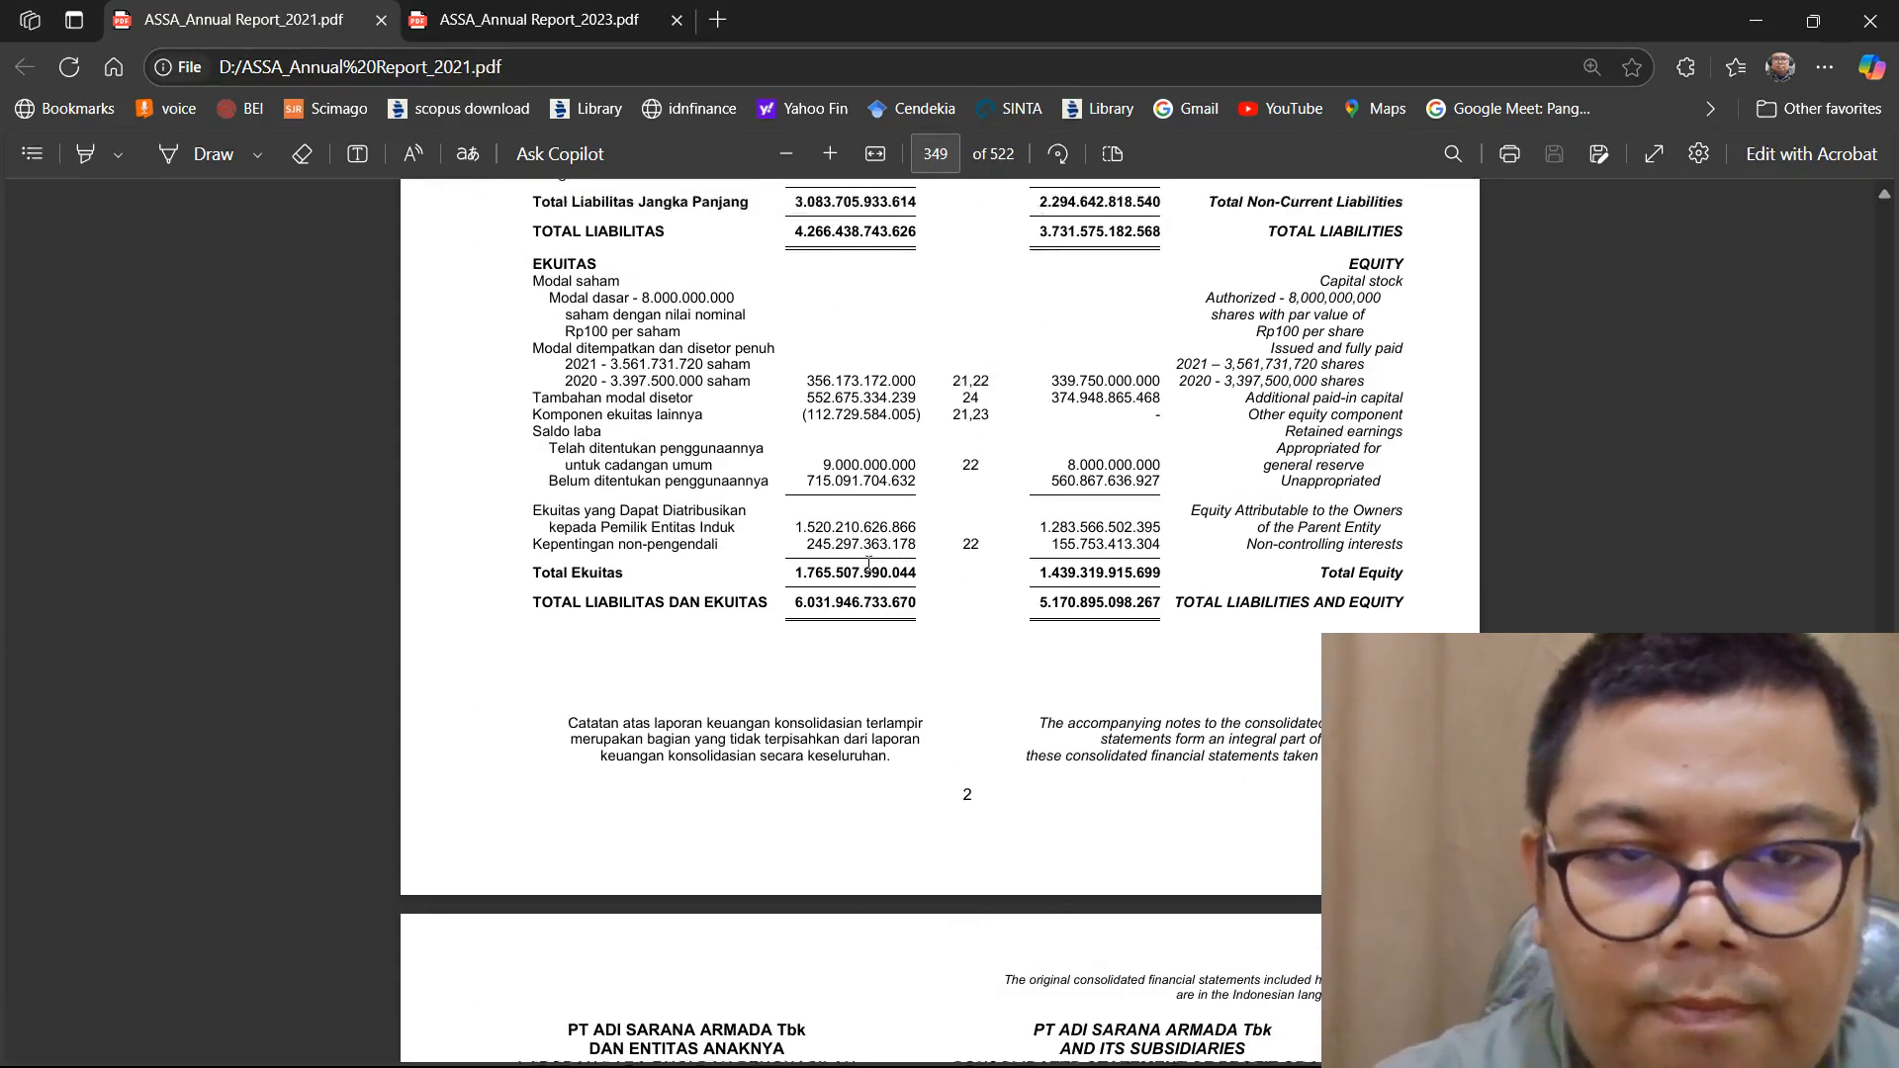
pyautogui.scroll(5, 868, 563)
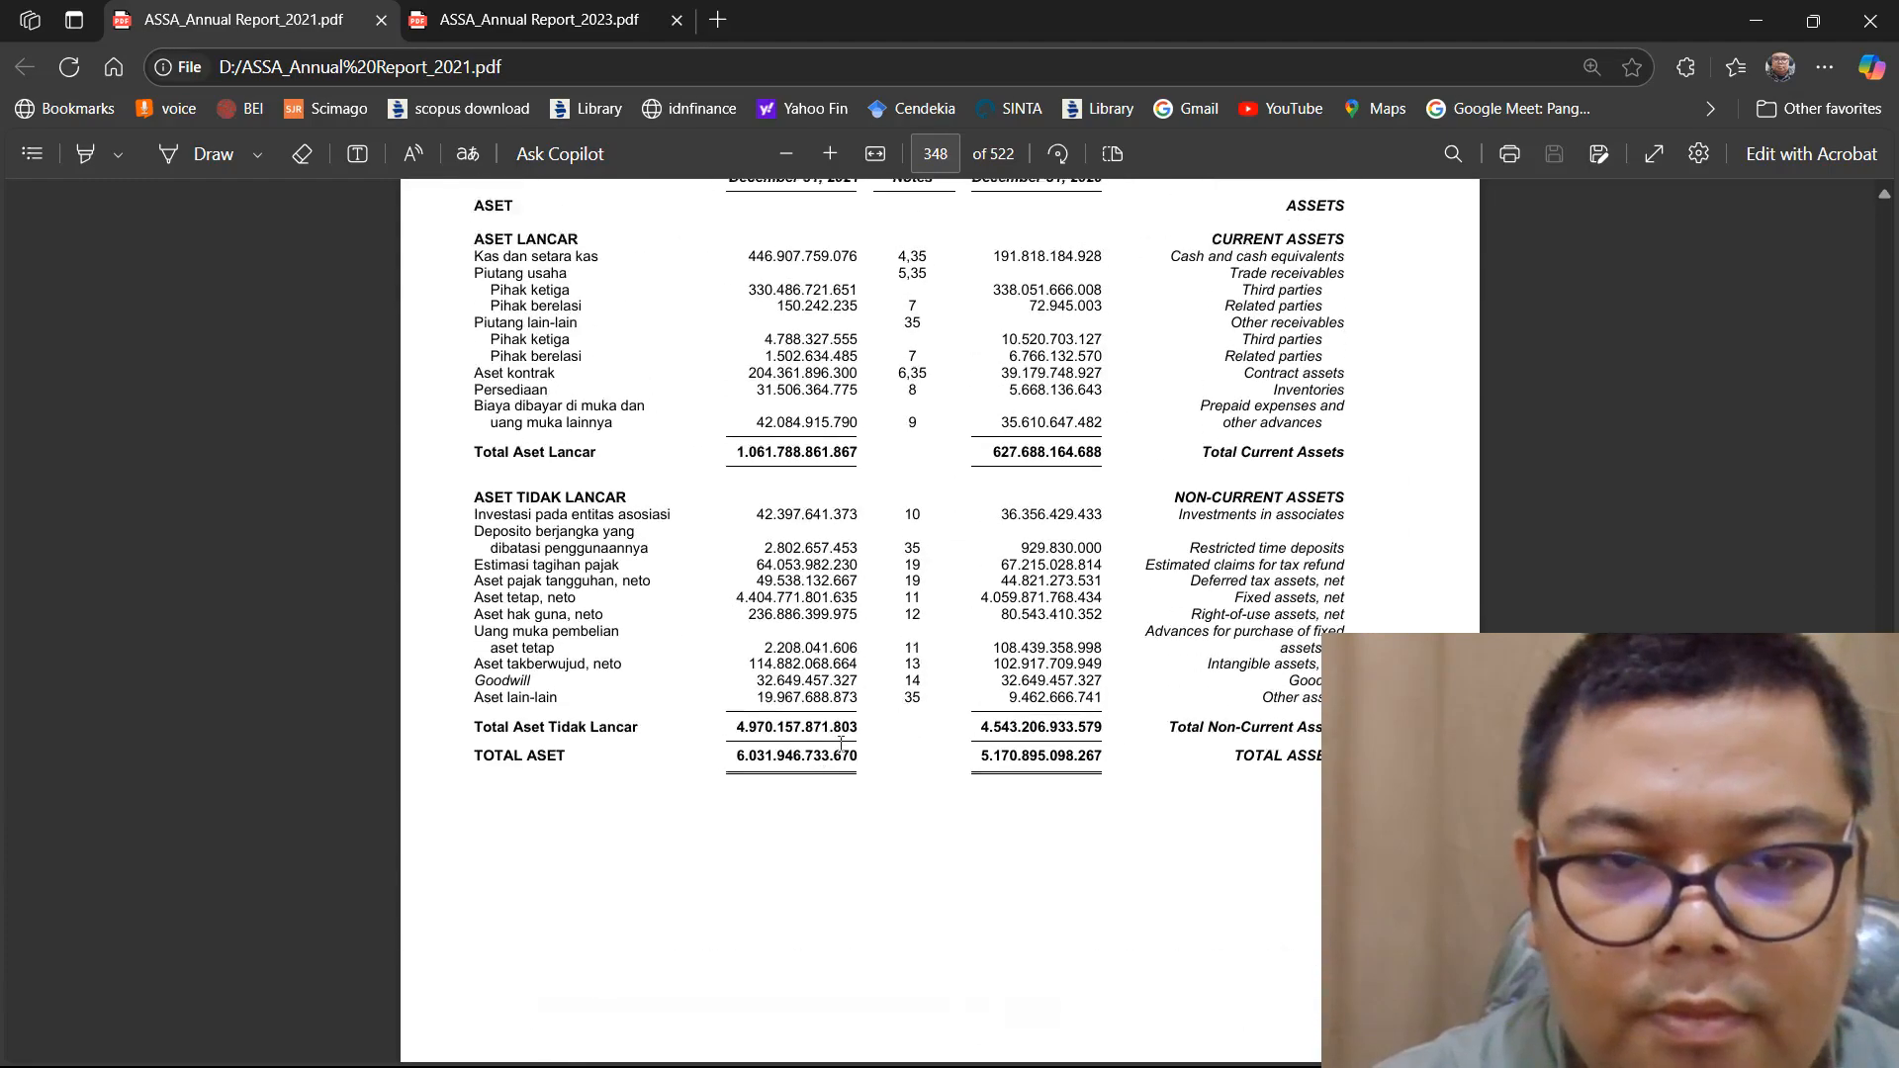
pyautogui.moveTo(846, 770); pyautogui.dragTo(1088, 765)
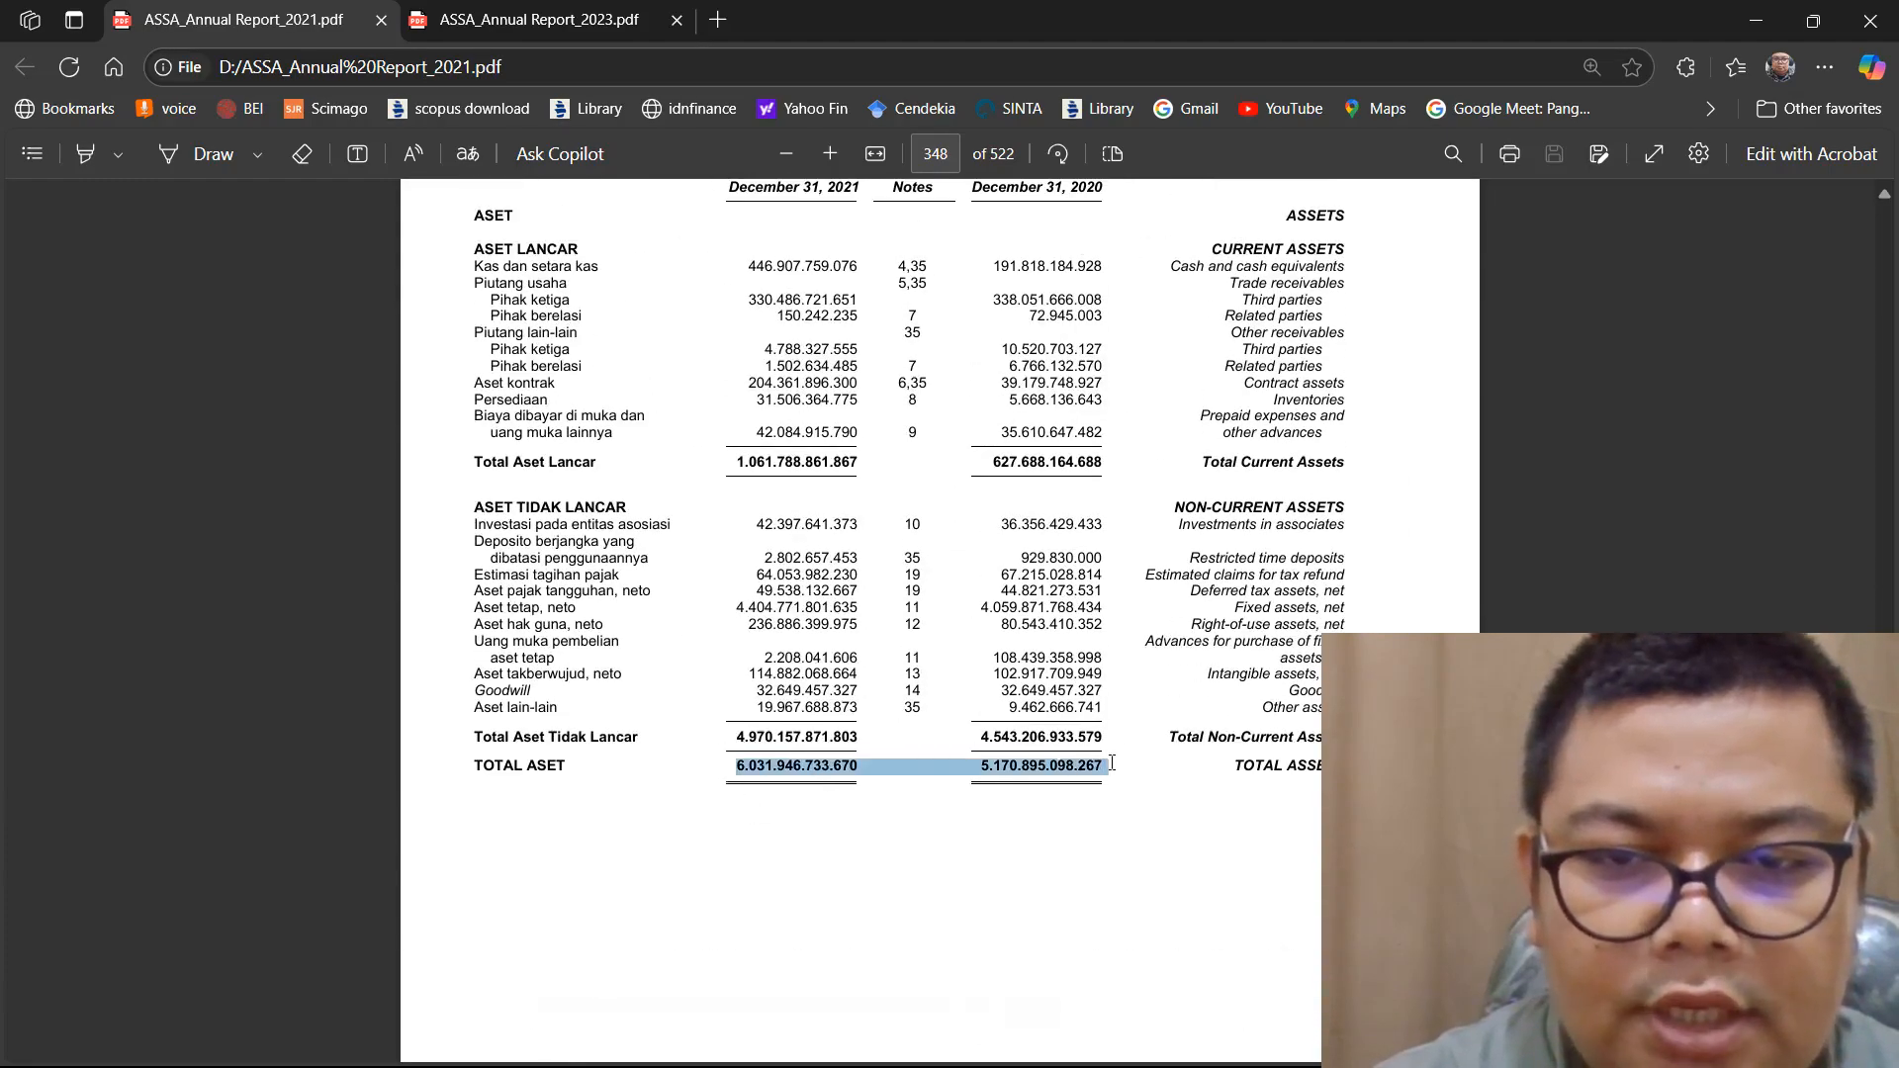
pyautogui.rightClick(1099, 769)
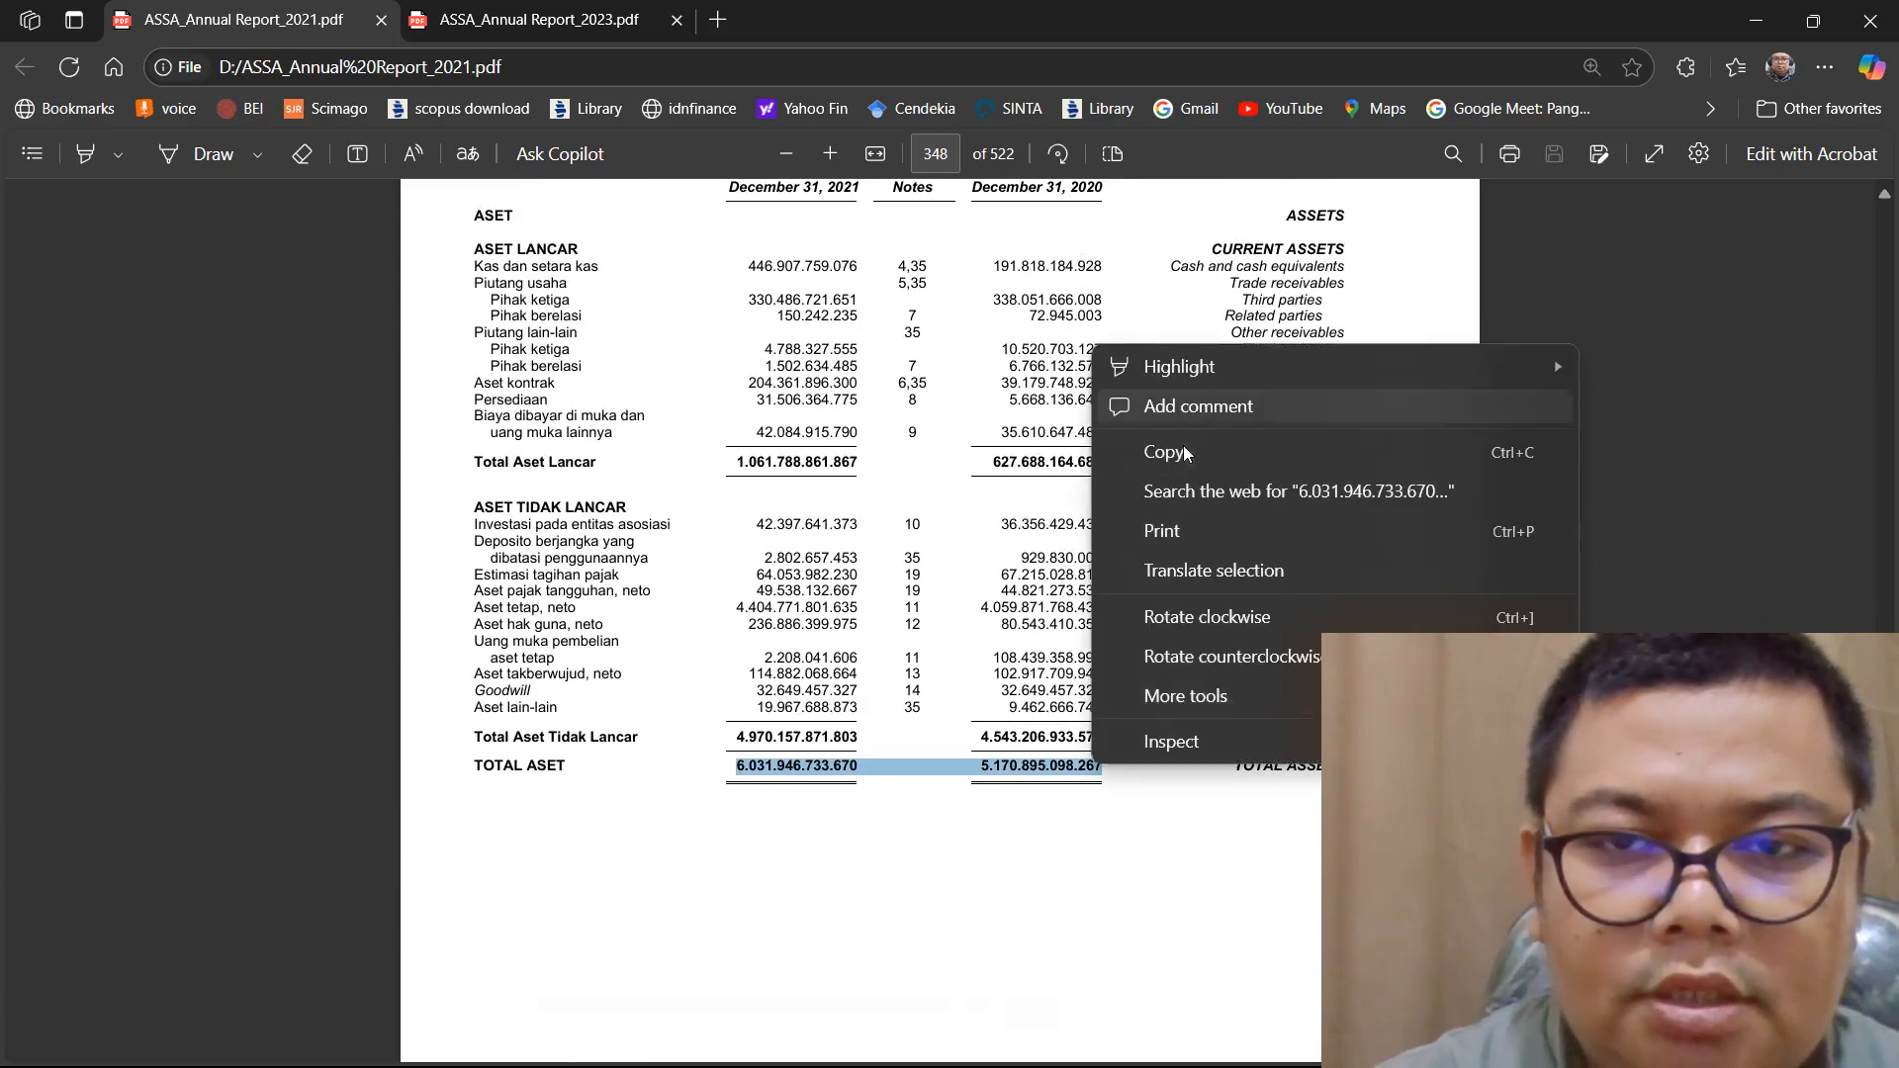
pyautogui.click(1148, 452)
pyautogui.moveTo(1038, 1024)
pyautogui.click(1330, 1039)
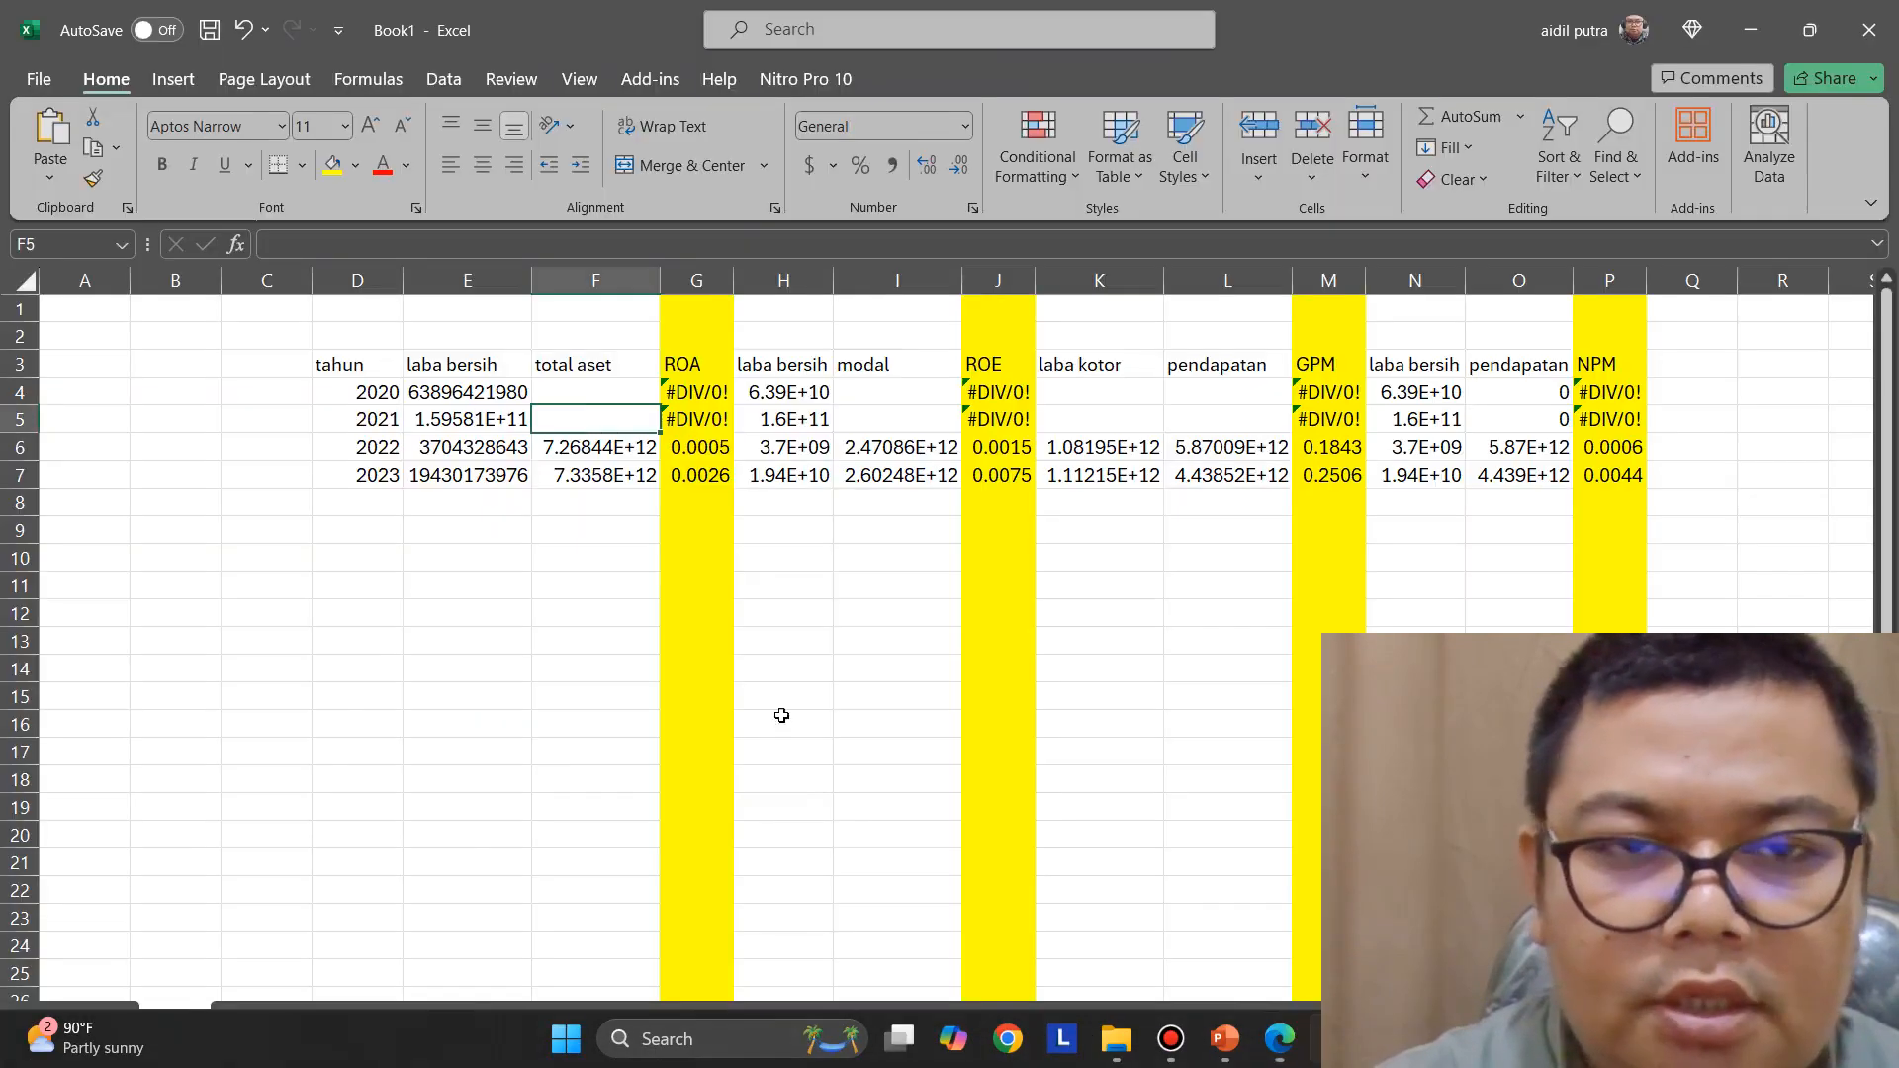
pyautogui.rightClick(595, 419)
pyautogui.click(658, 549)
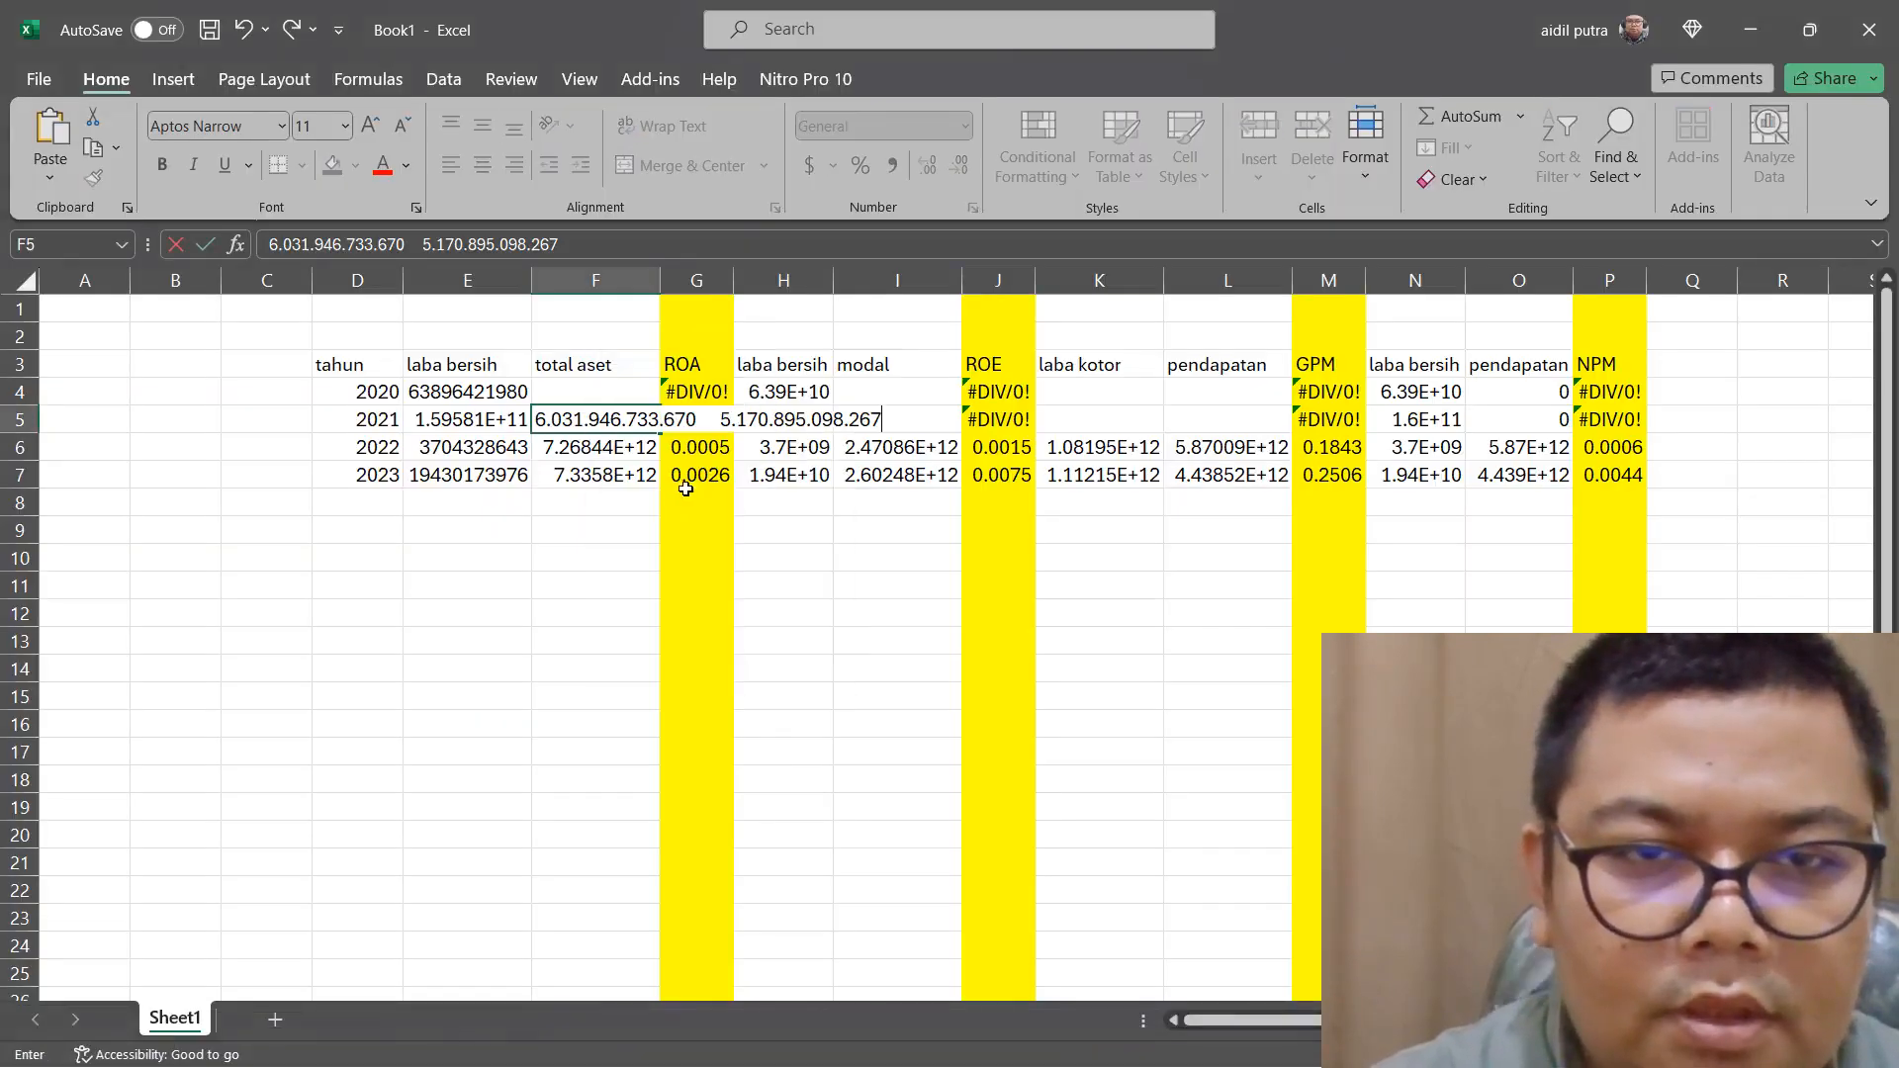
pyautogui.moveTo(728, 425); pyautogui.dragTo(877, 433)
pyautogui.rightClick(861, 423)
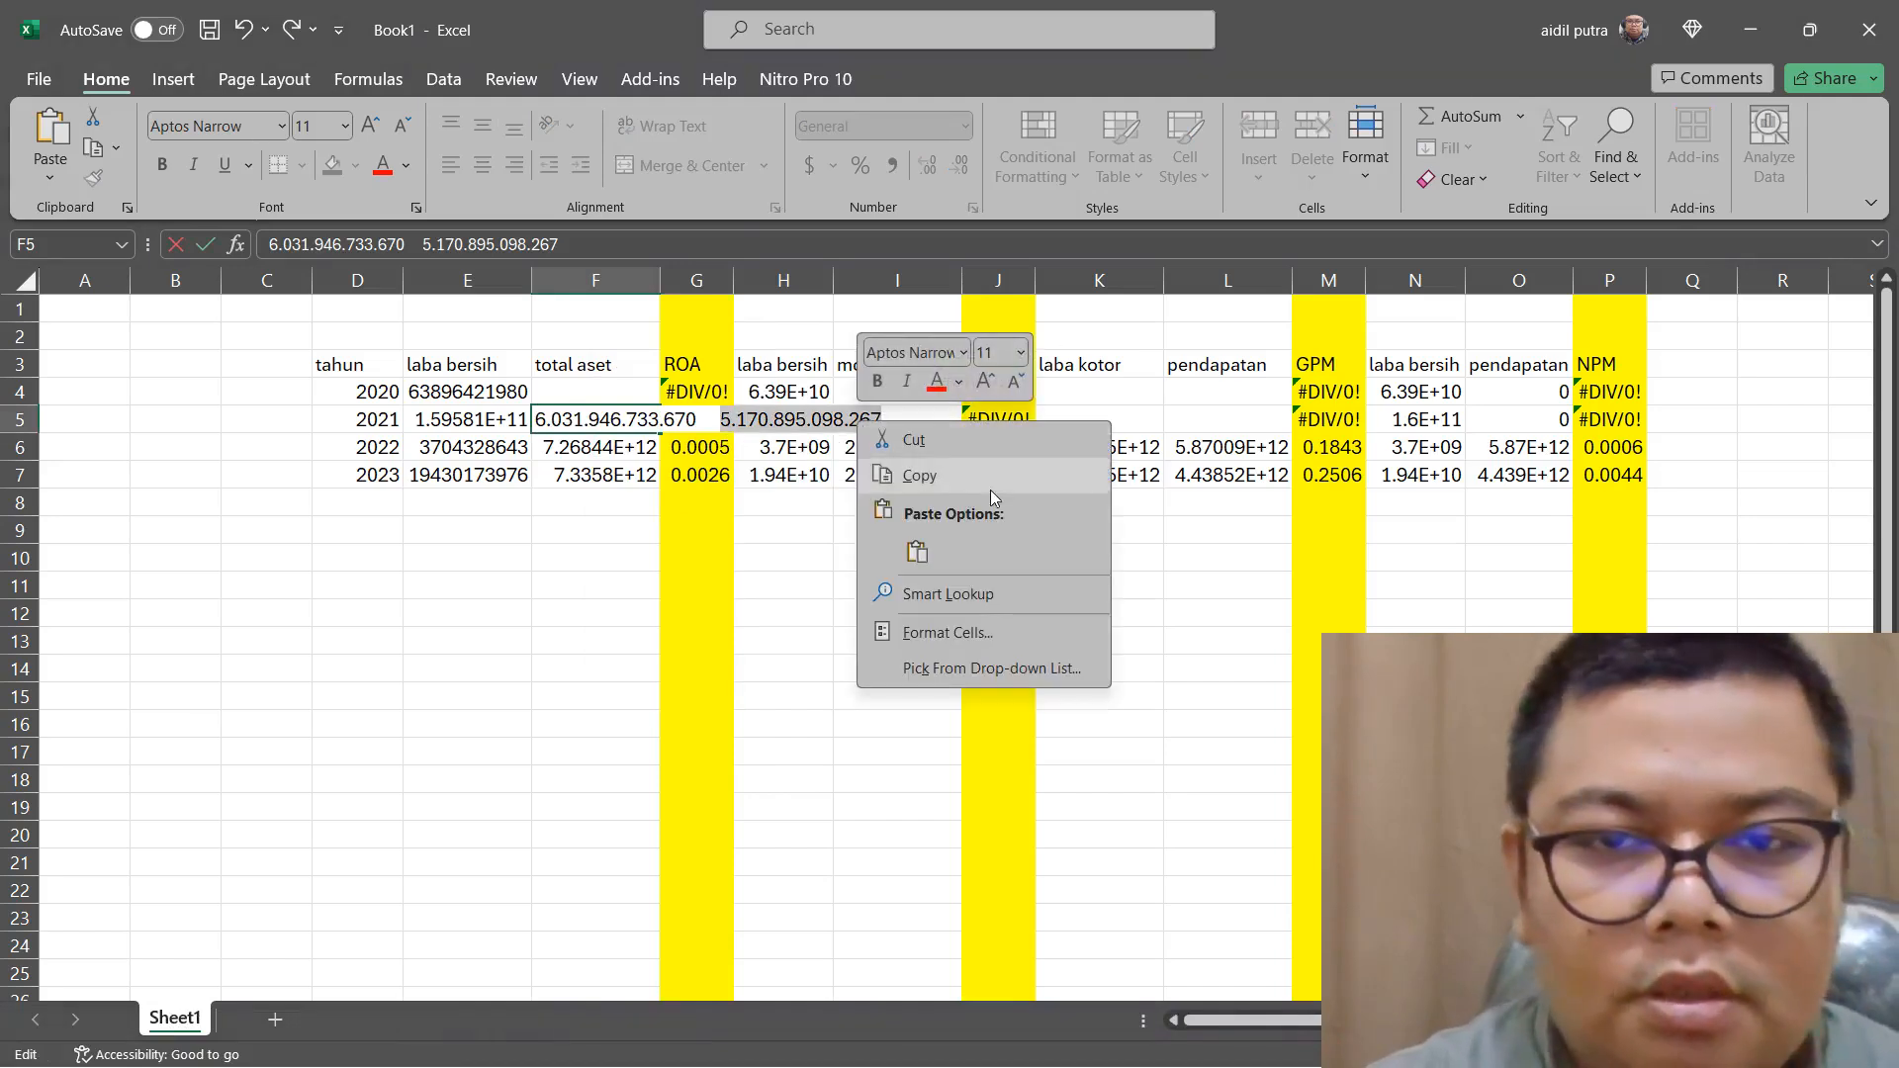
pyautogui.click(944, 476)
pyautogui.press('BackSpace')
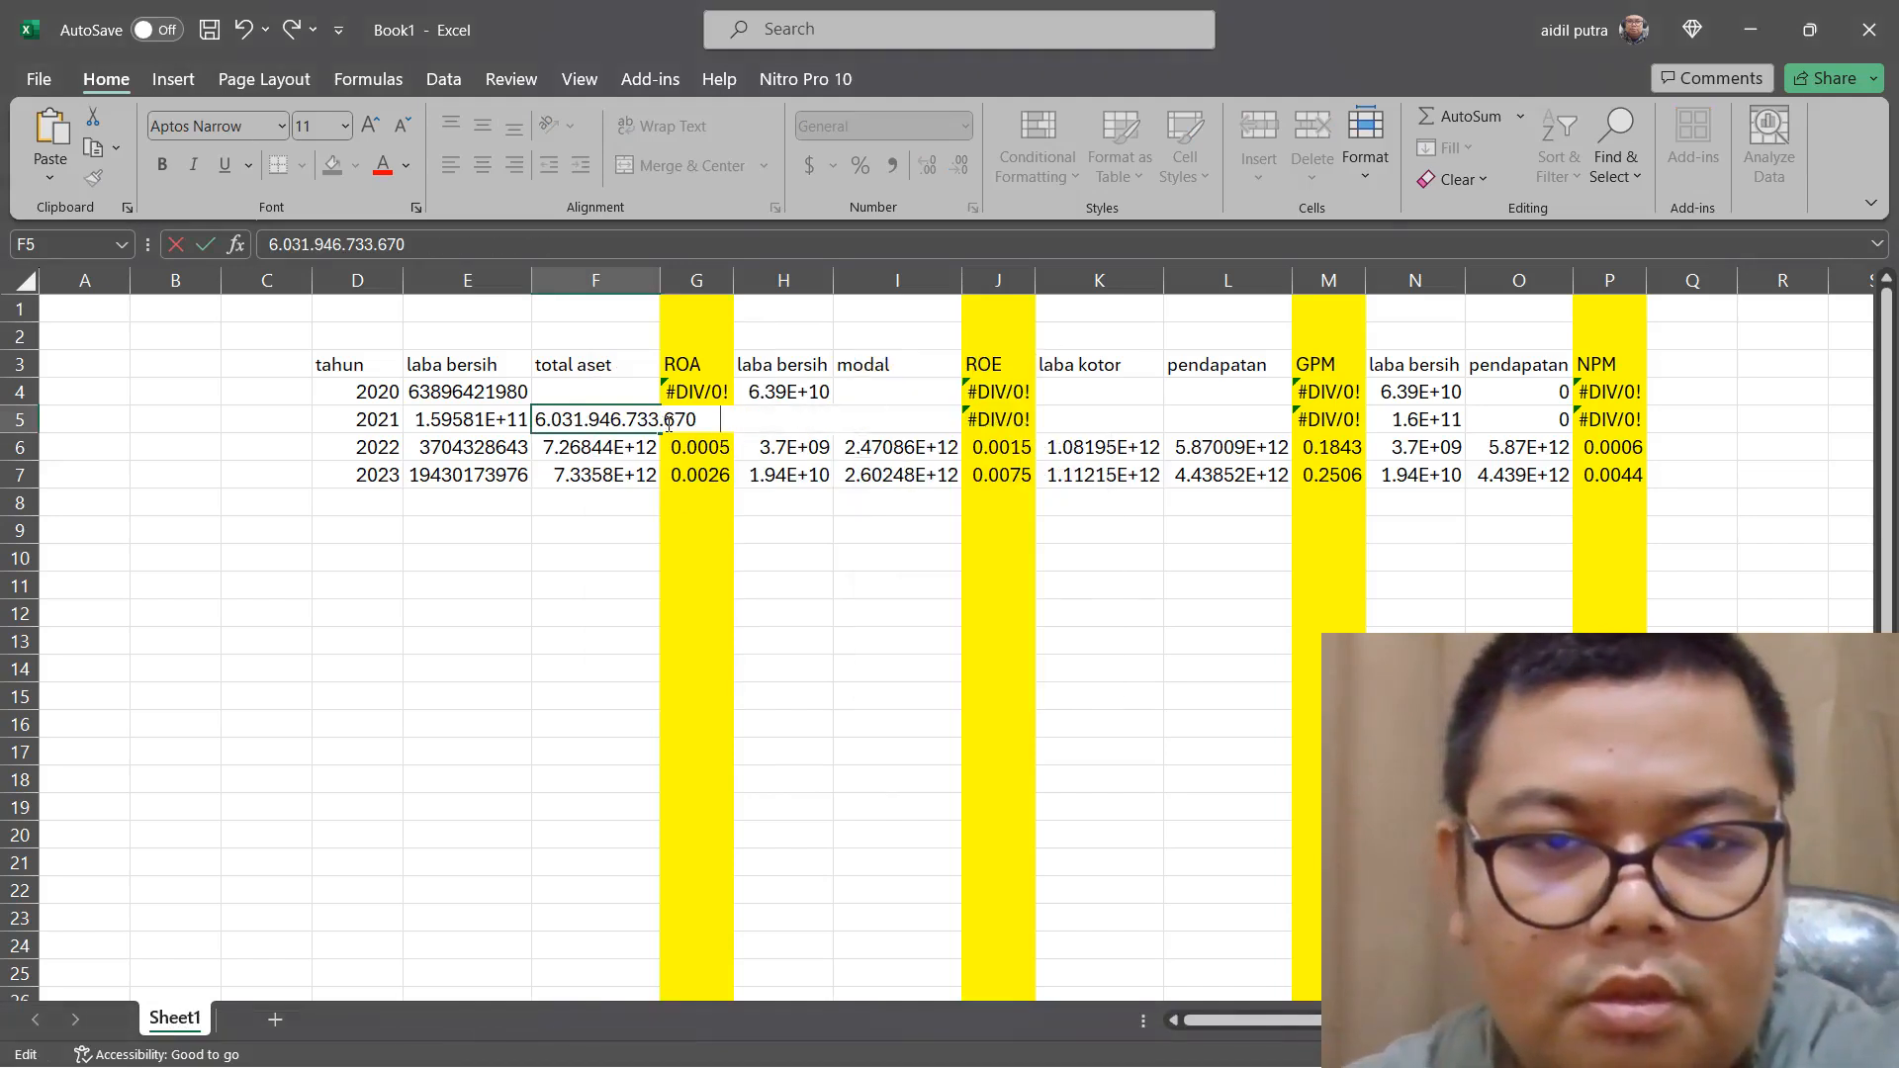
pyautogui.click(588, 431)
pyautogui.press('BackSpace')
pyautogui.press('BackSpace')
pyautogui.doubleClick(602, 389)
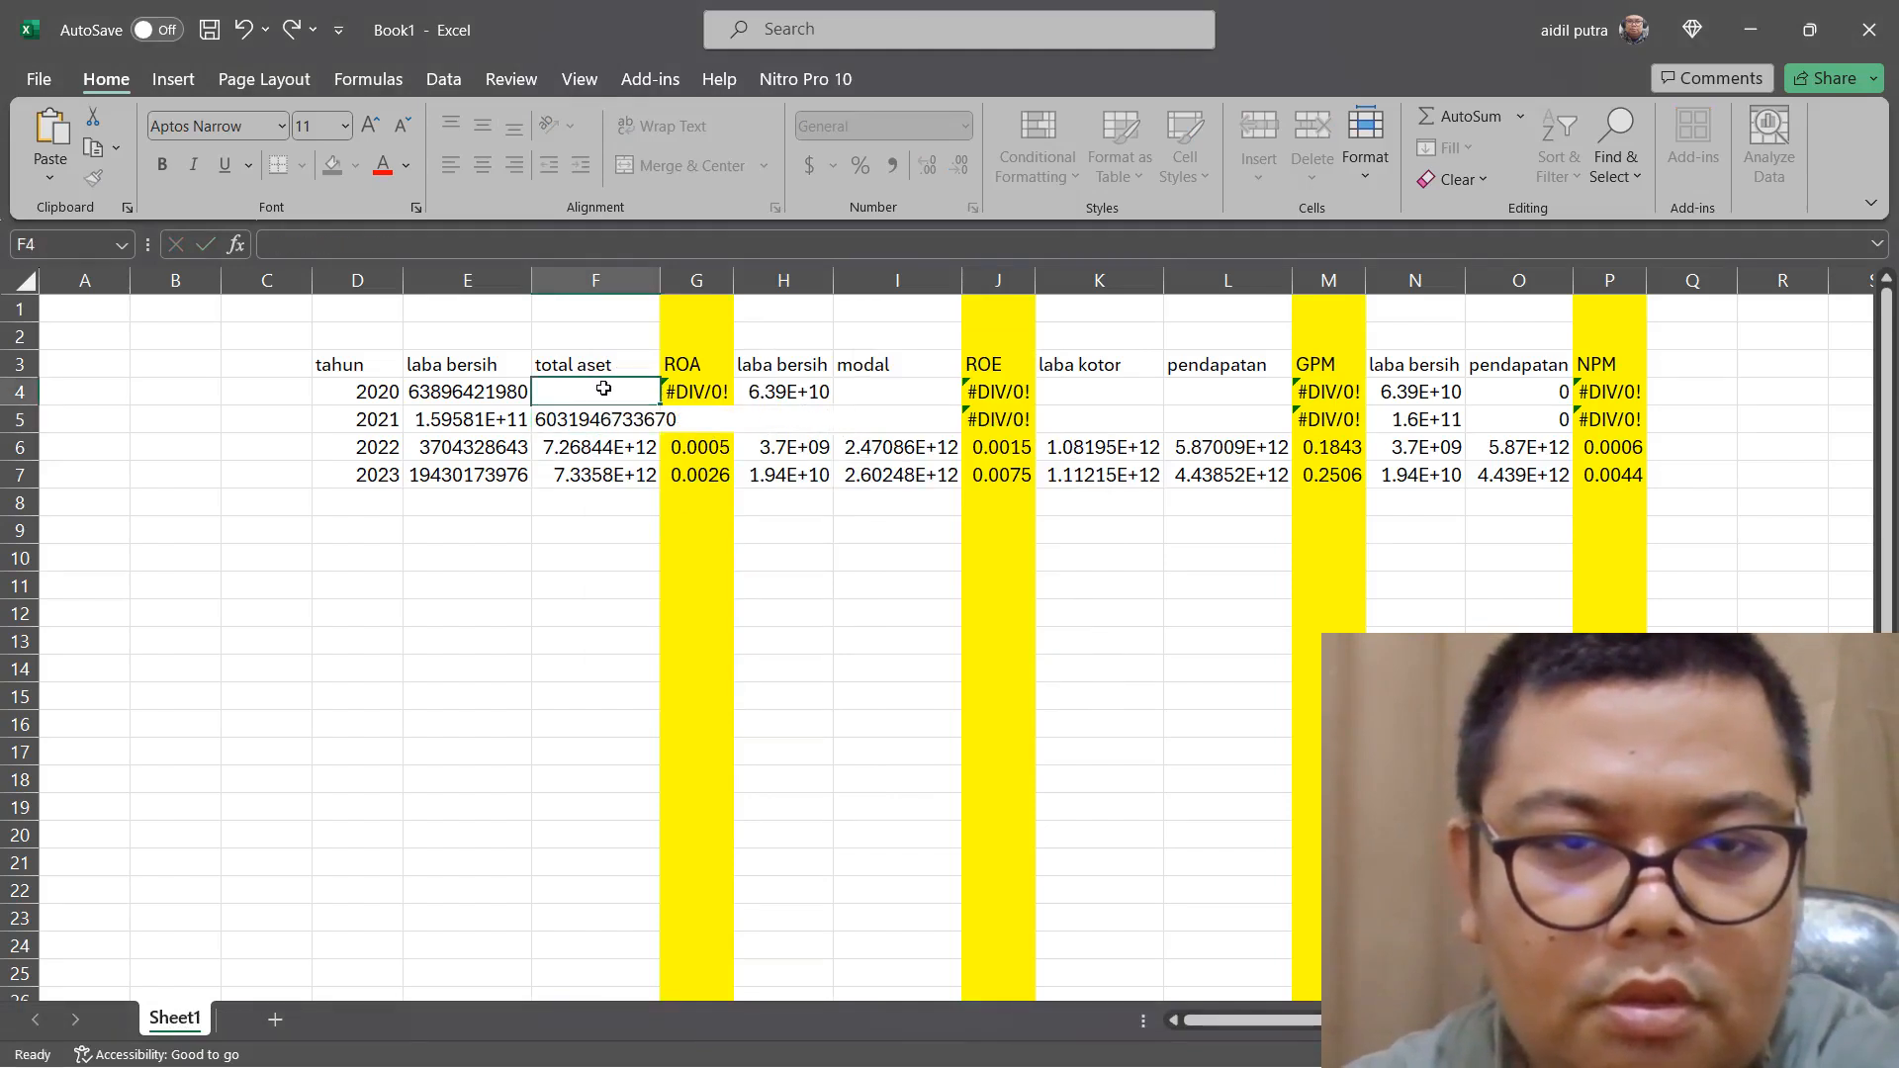
pyautogui.rightClick(602, 389)
pyautogui.click(661, 517)
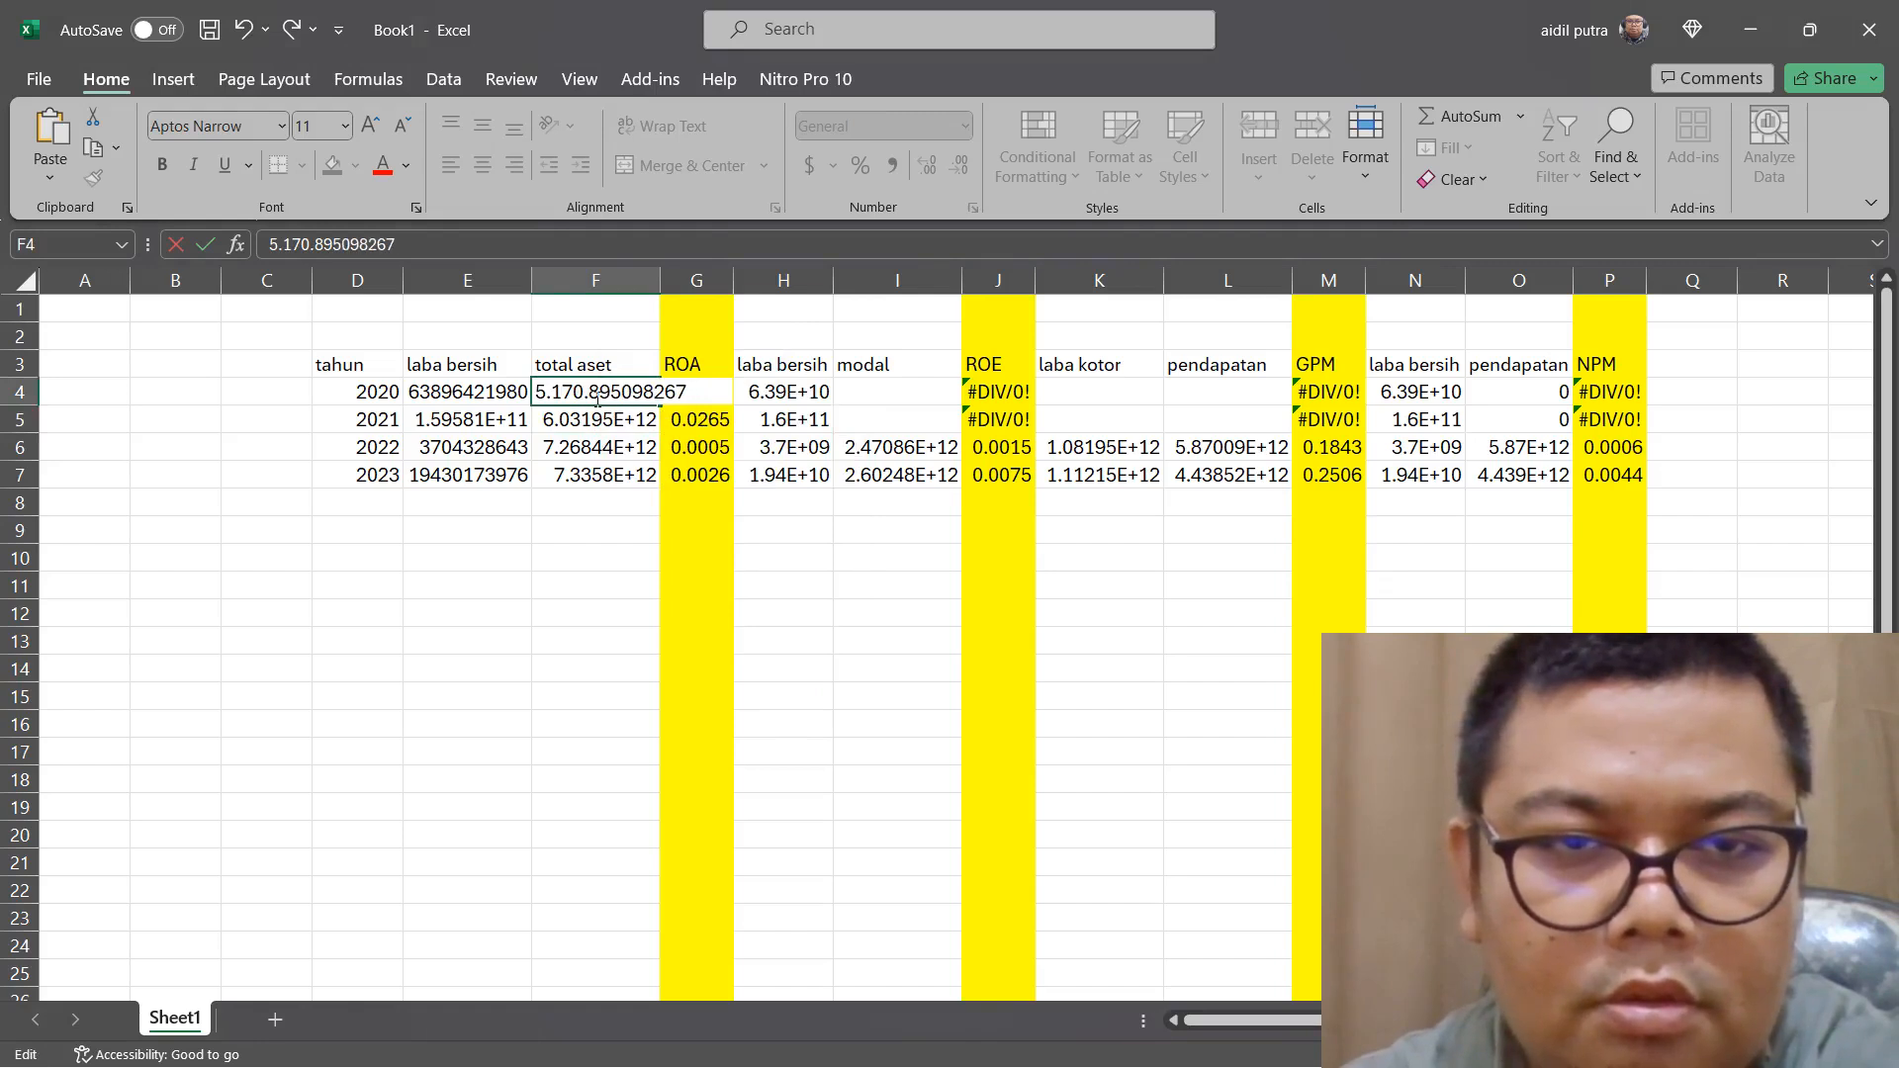
pyautogui.press('BackSpace')
pyautogui.press('BackSpace')
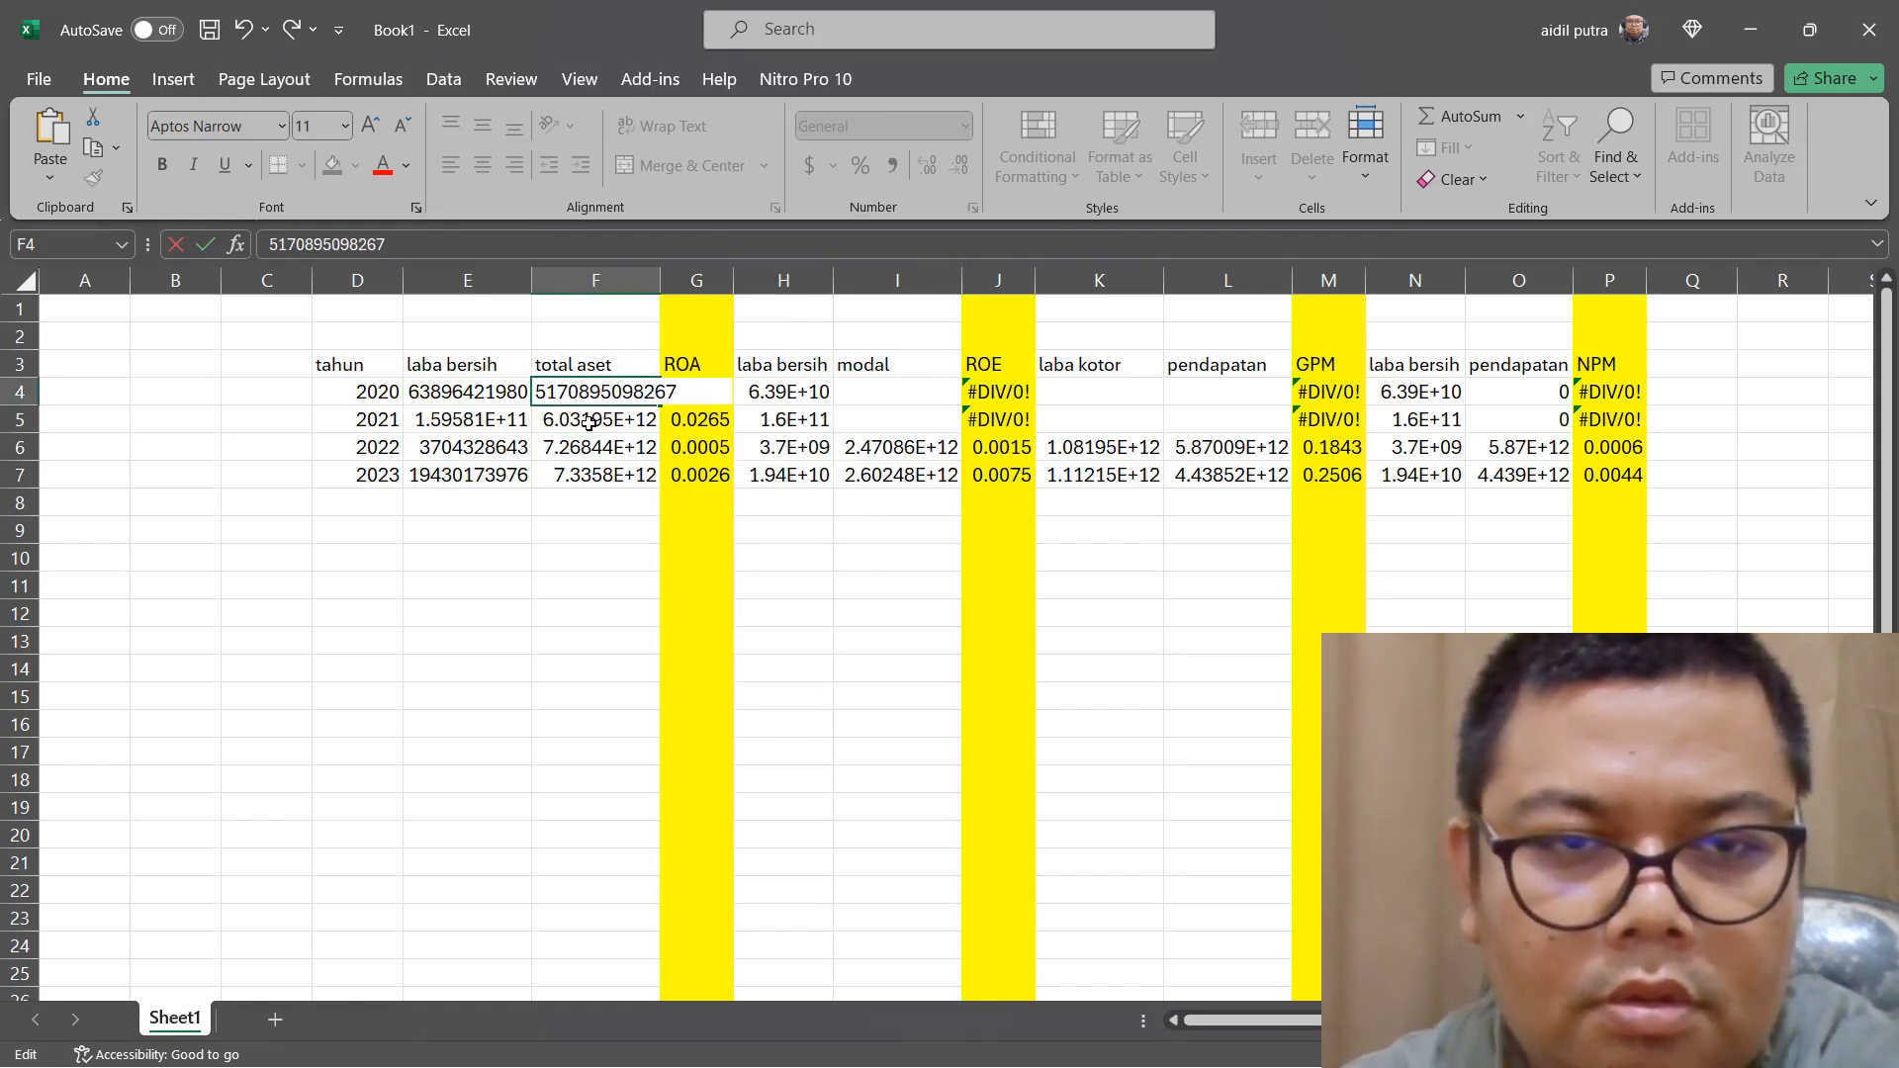
pyautogui.press('Return')
pyautogui.press('Up')
pyautogui.press('Right')
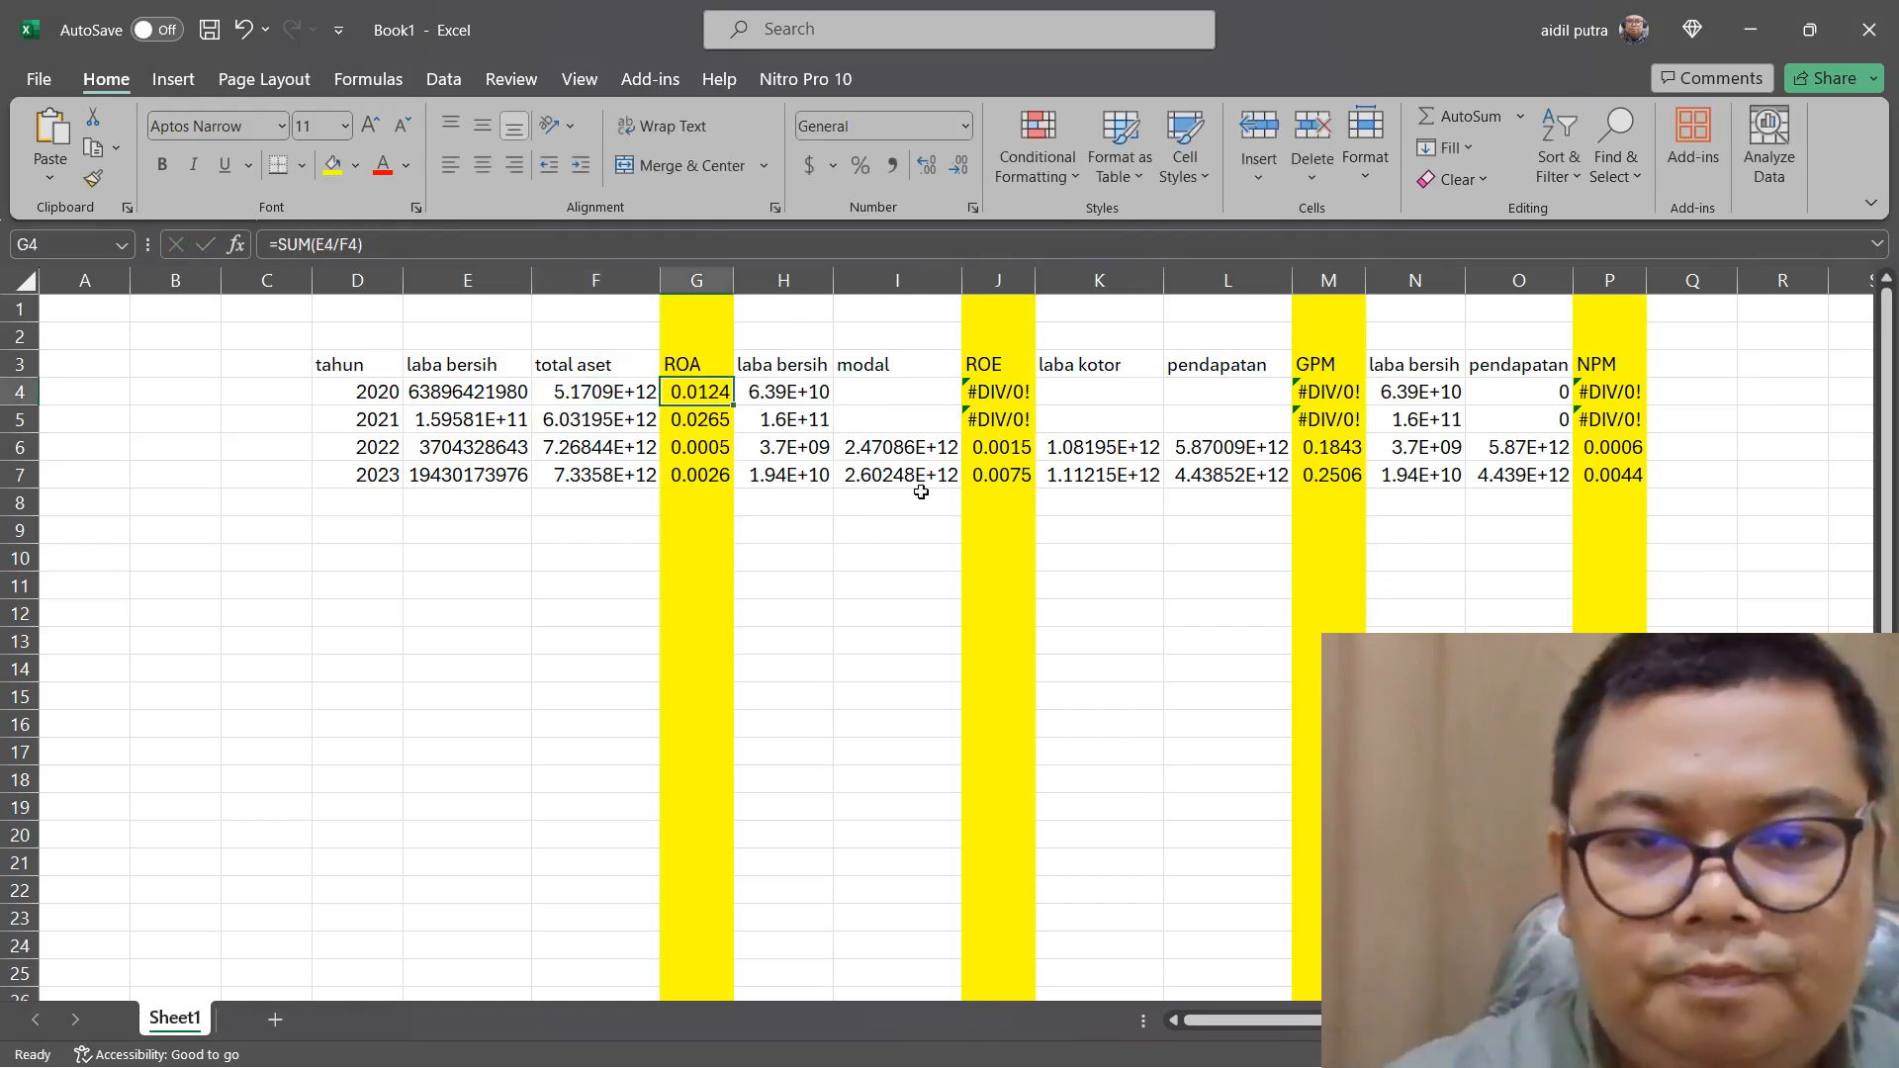
# Switch to Edge and copy the "Total Ekuitas" figures, 1.765.507.990.044 and 1.439.319.915.699, from page 349 of the 2021 annual report
pyautogui.click(911, 416)
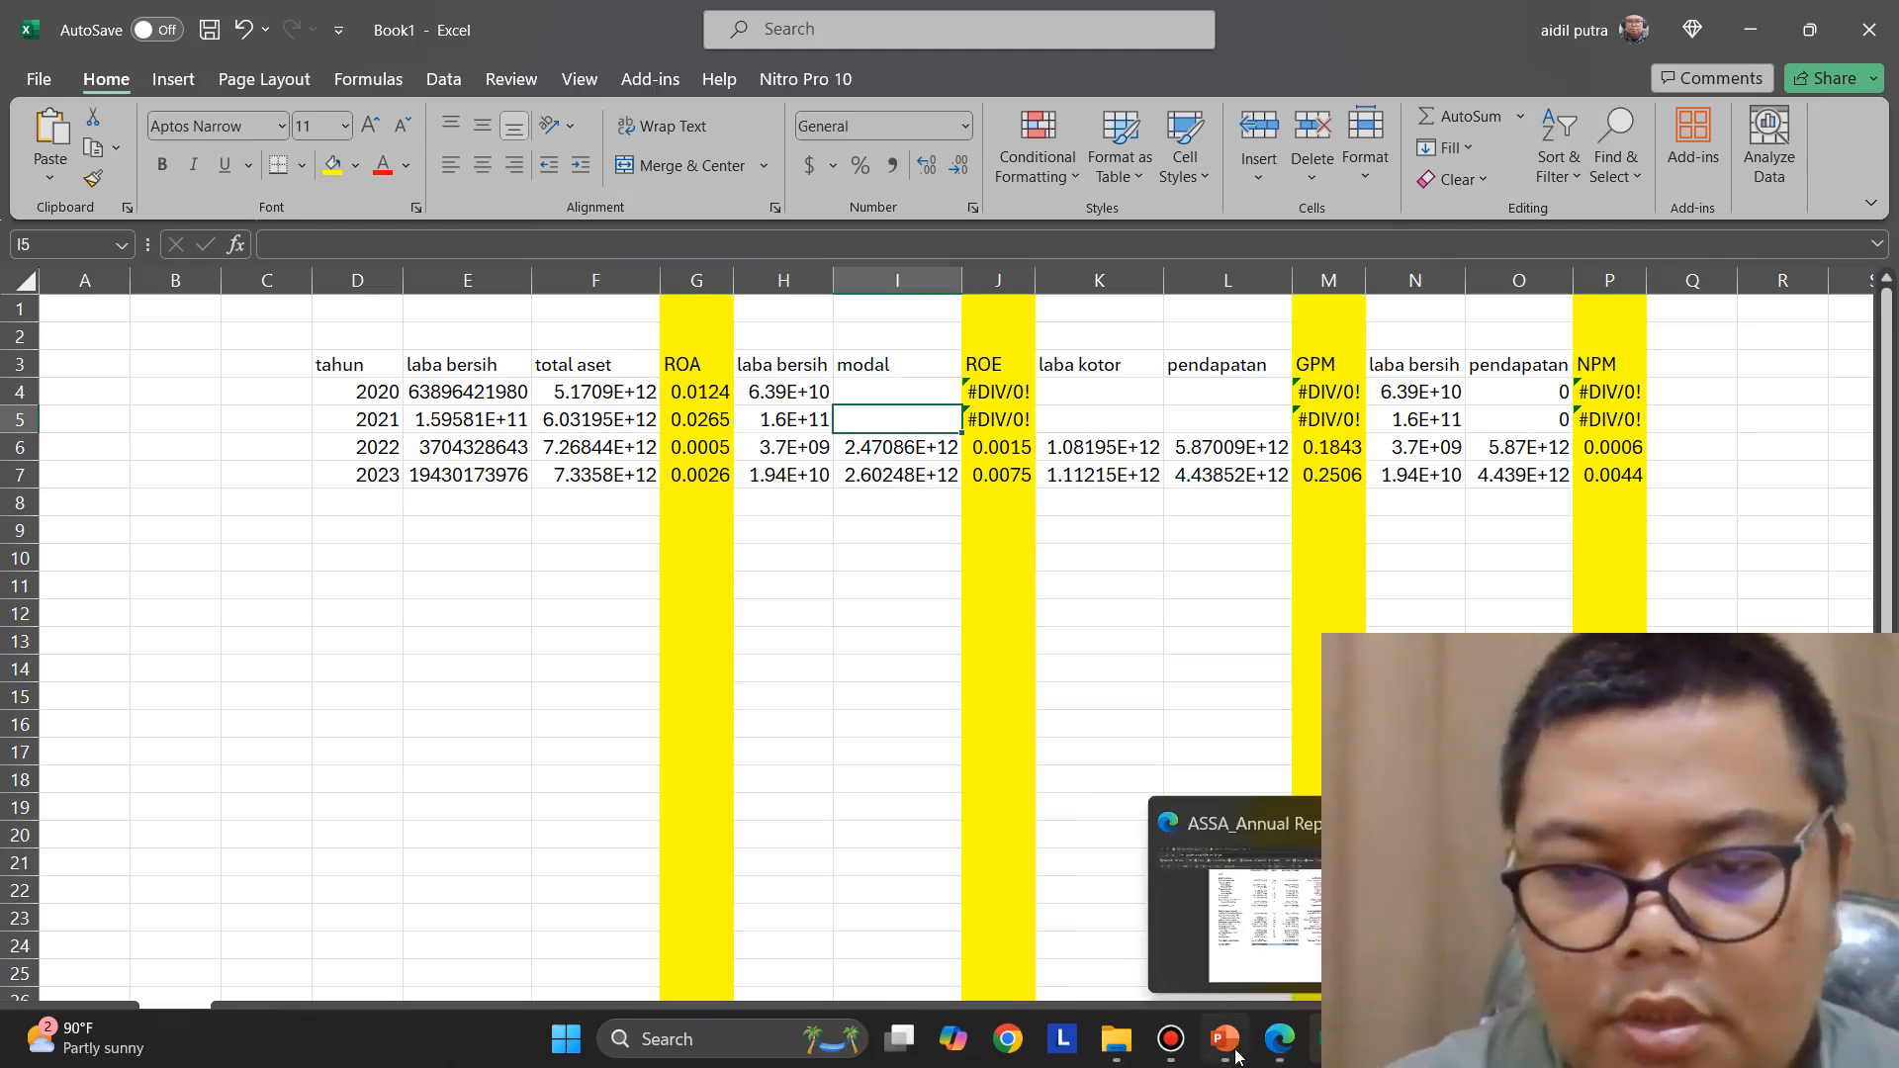
pyautogui.click(1275, 1049)
pyautogui.scroll(-10, 1144, 775)
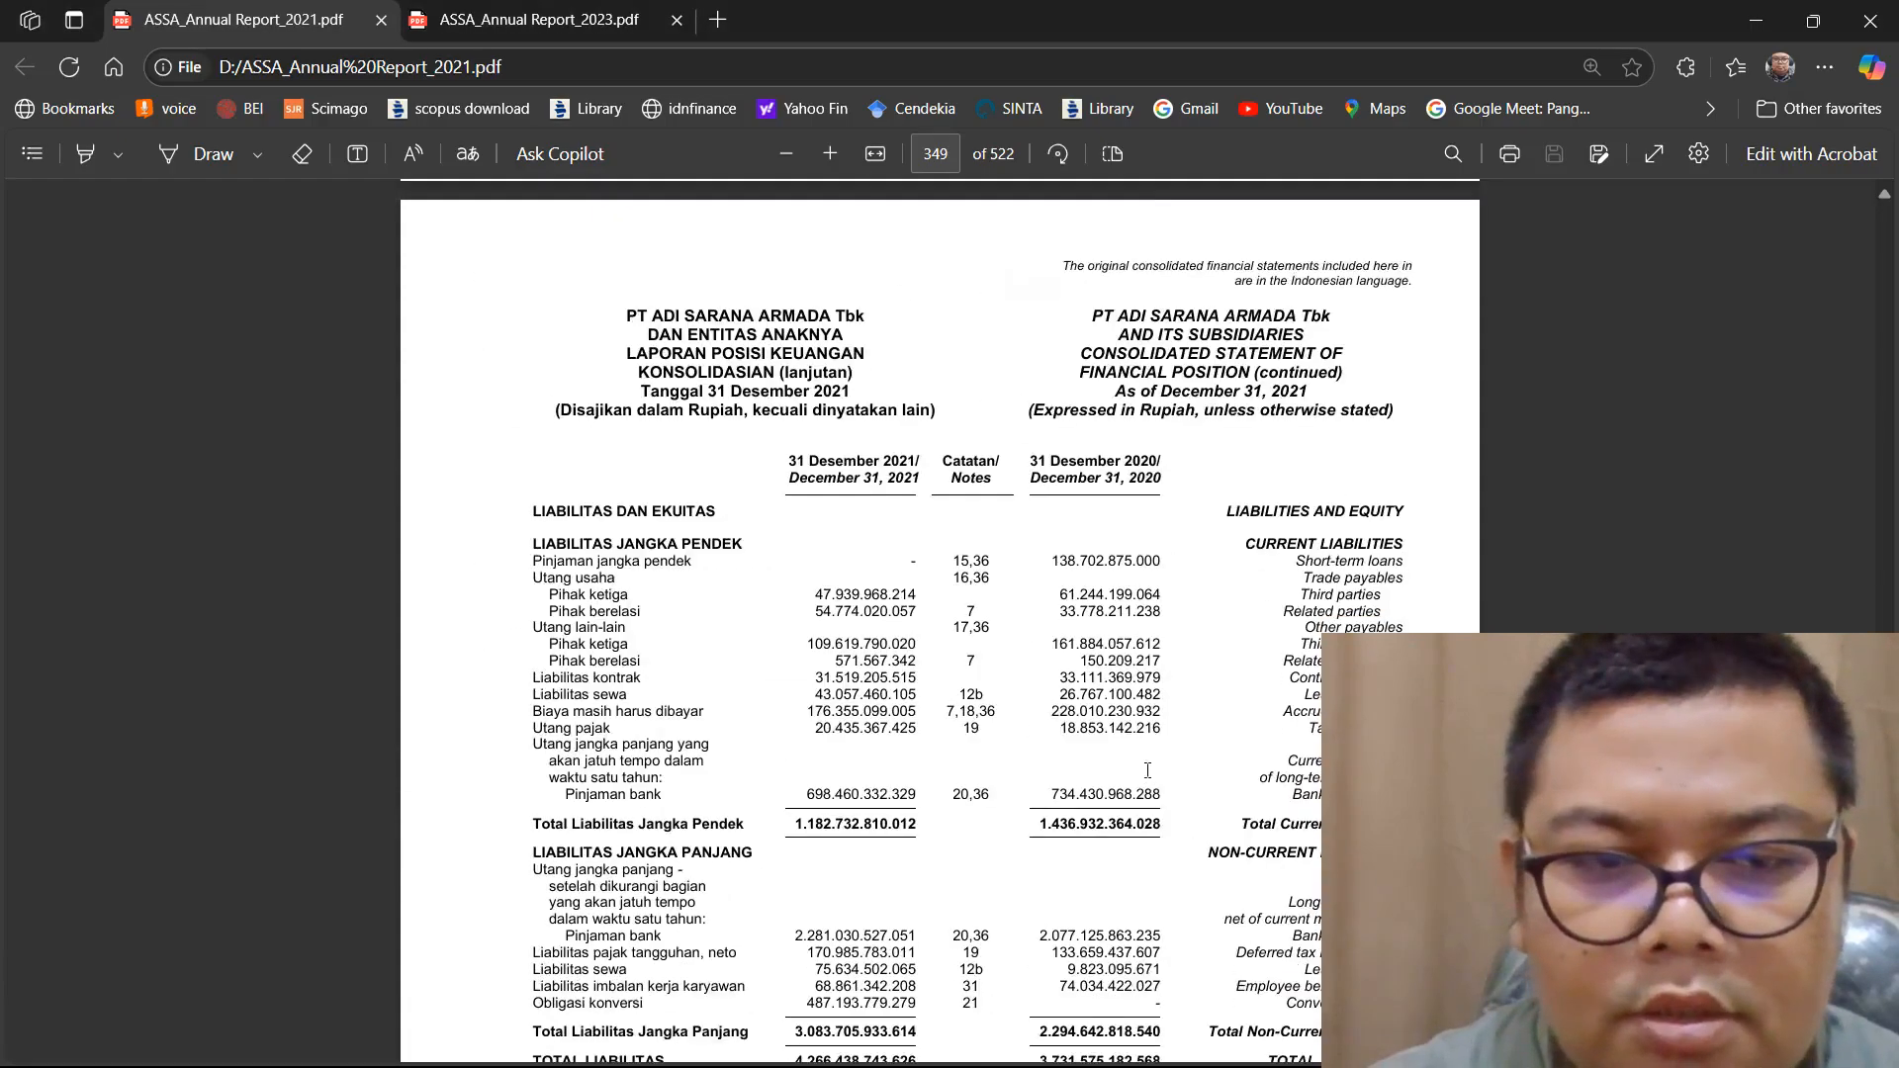
pyautogui.scroll(-3, 1148, 769)
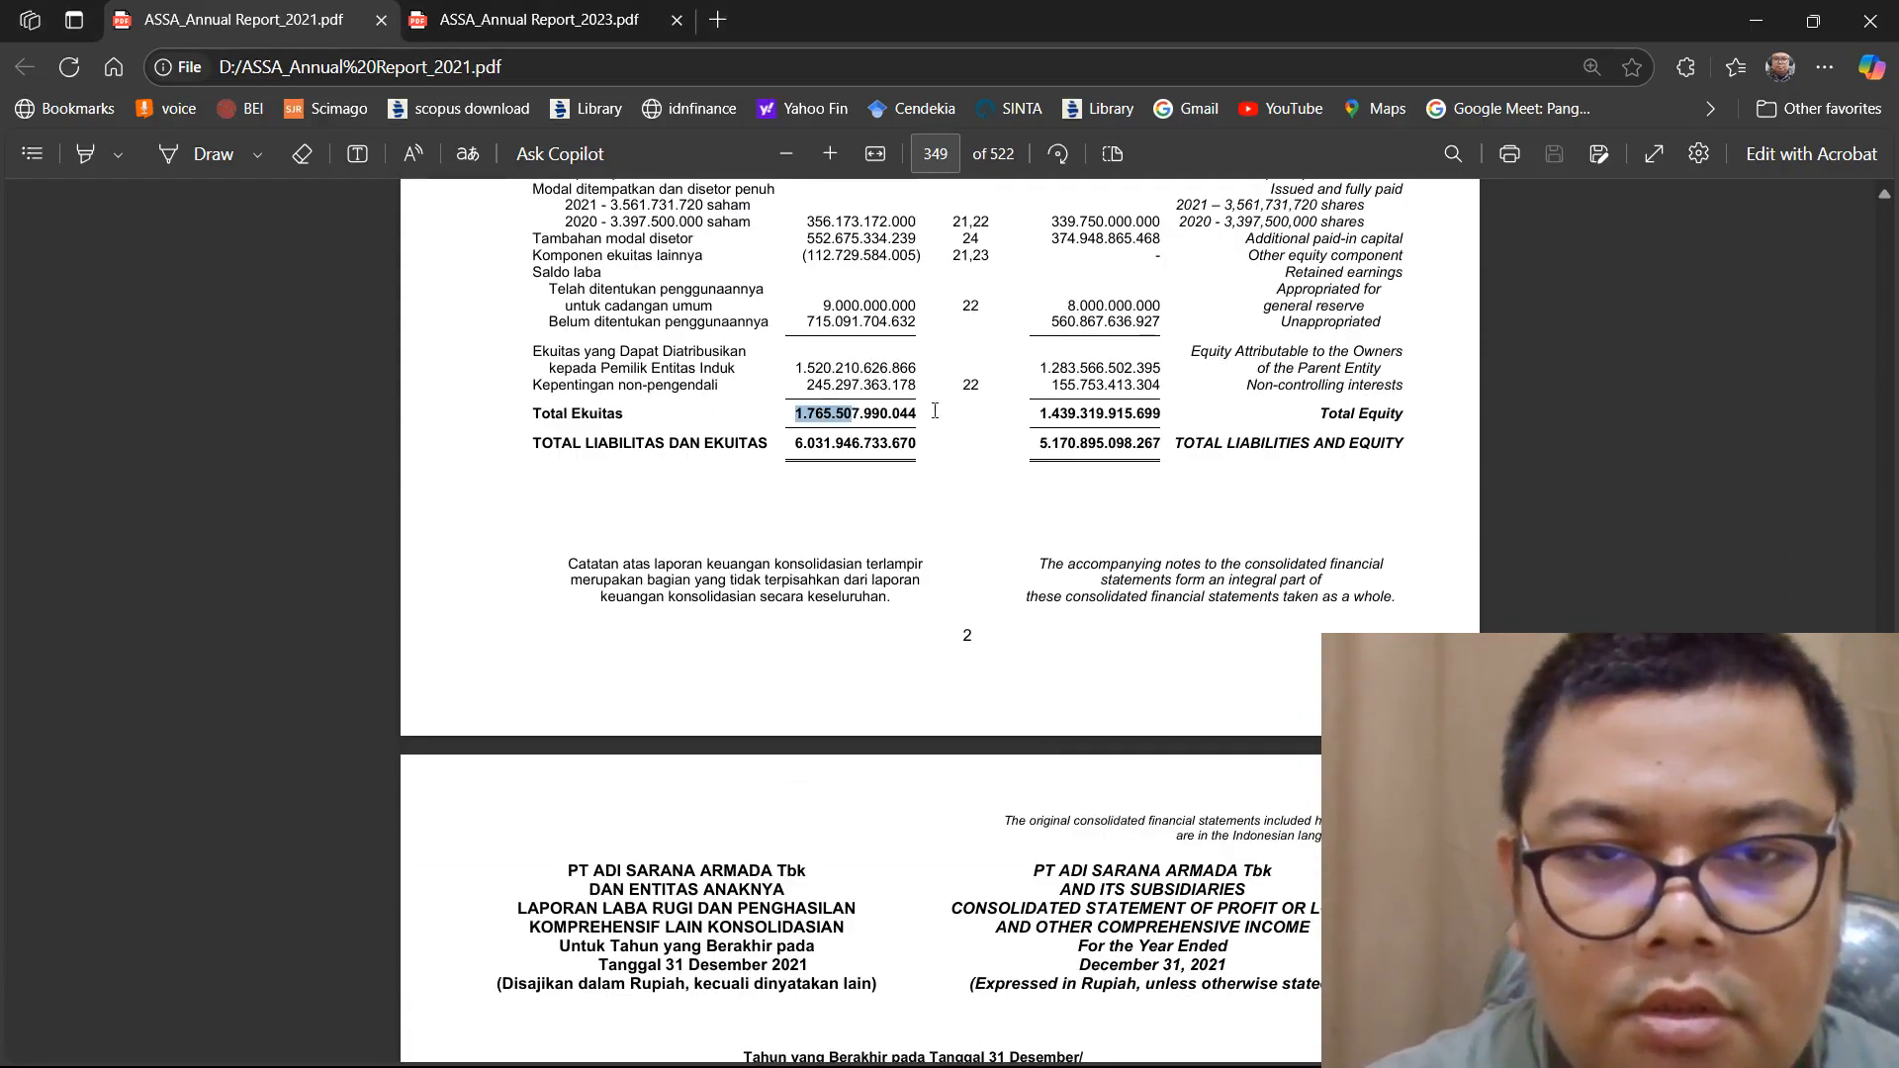
pyautogui.moveTo(935, 411); pyautogui.dragTo(1144, 410)
pyautogui.rightClick(1163, 413)
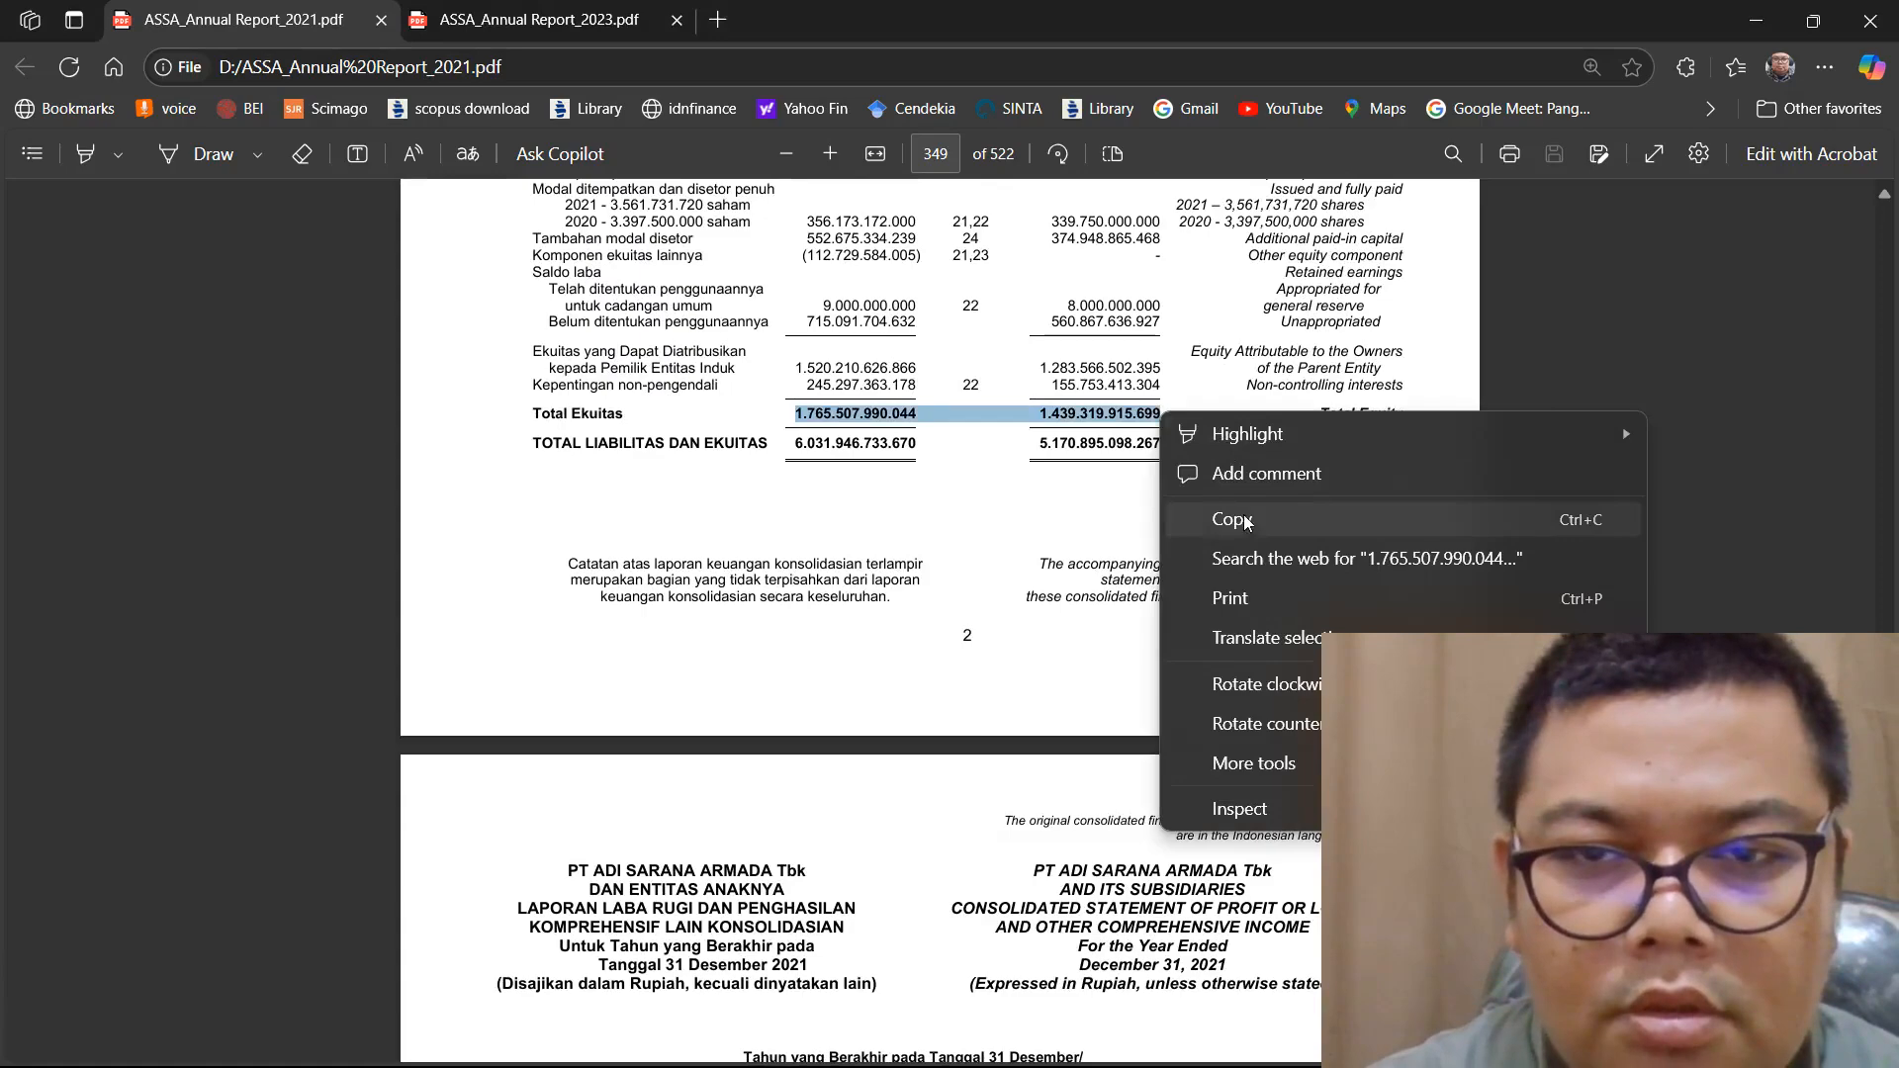
pyautogui.click(1216, 520)
# Switch to Excel, paste the equity figures into I5, and copy the 2020 figure before removing it from the cell
pyautogui.click(1283, 1054)
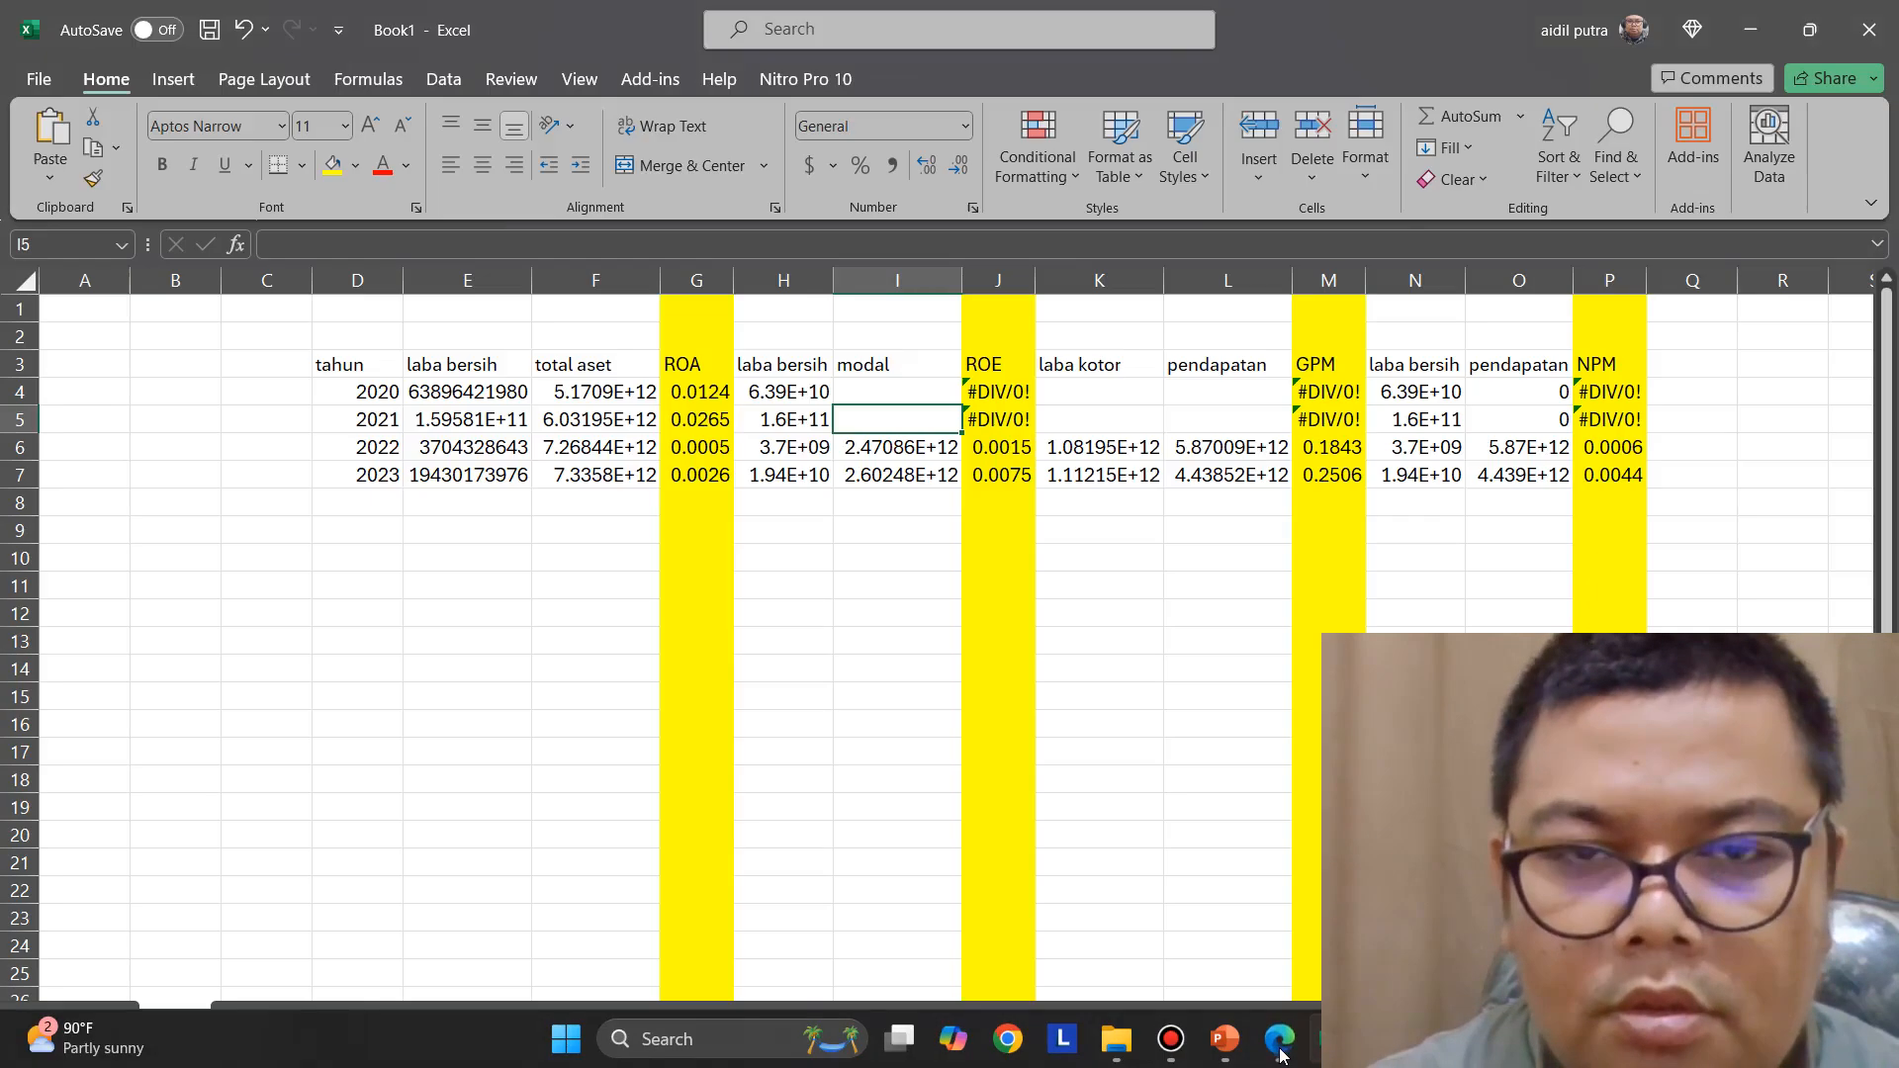
pyautogui.doubleClick(887, 420)
pyautogui.rightClick(887, 420)
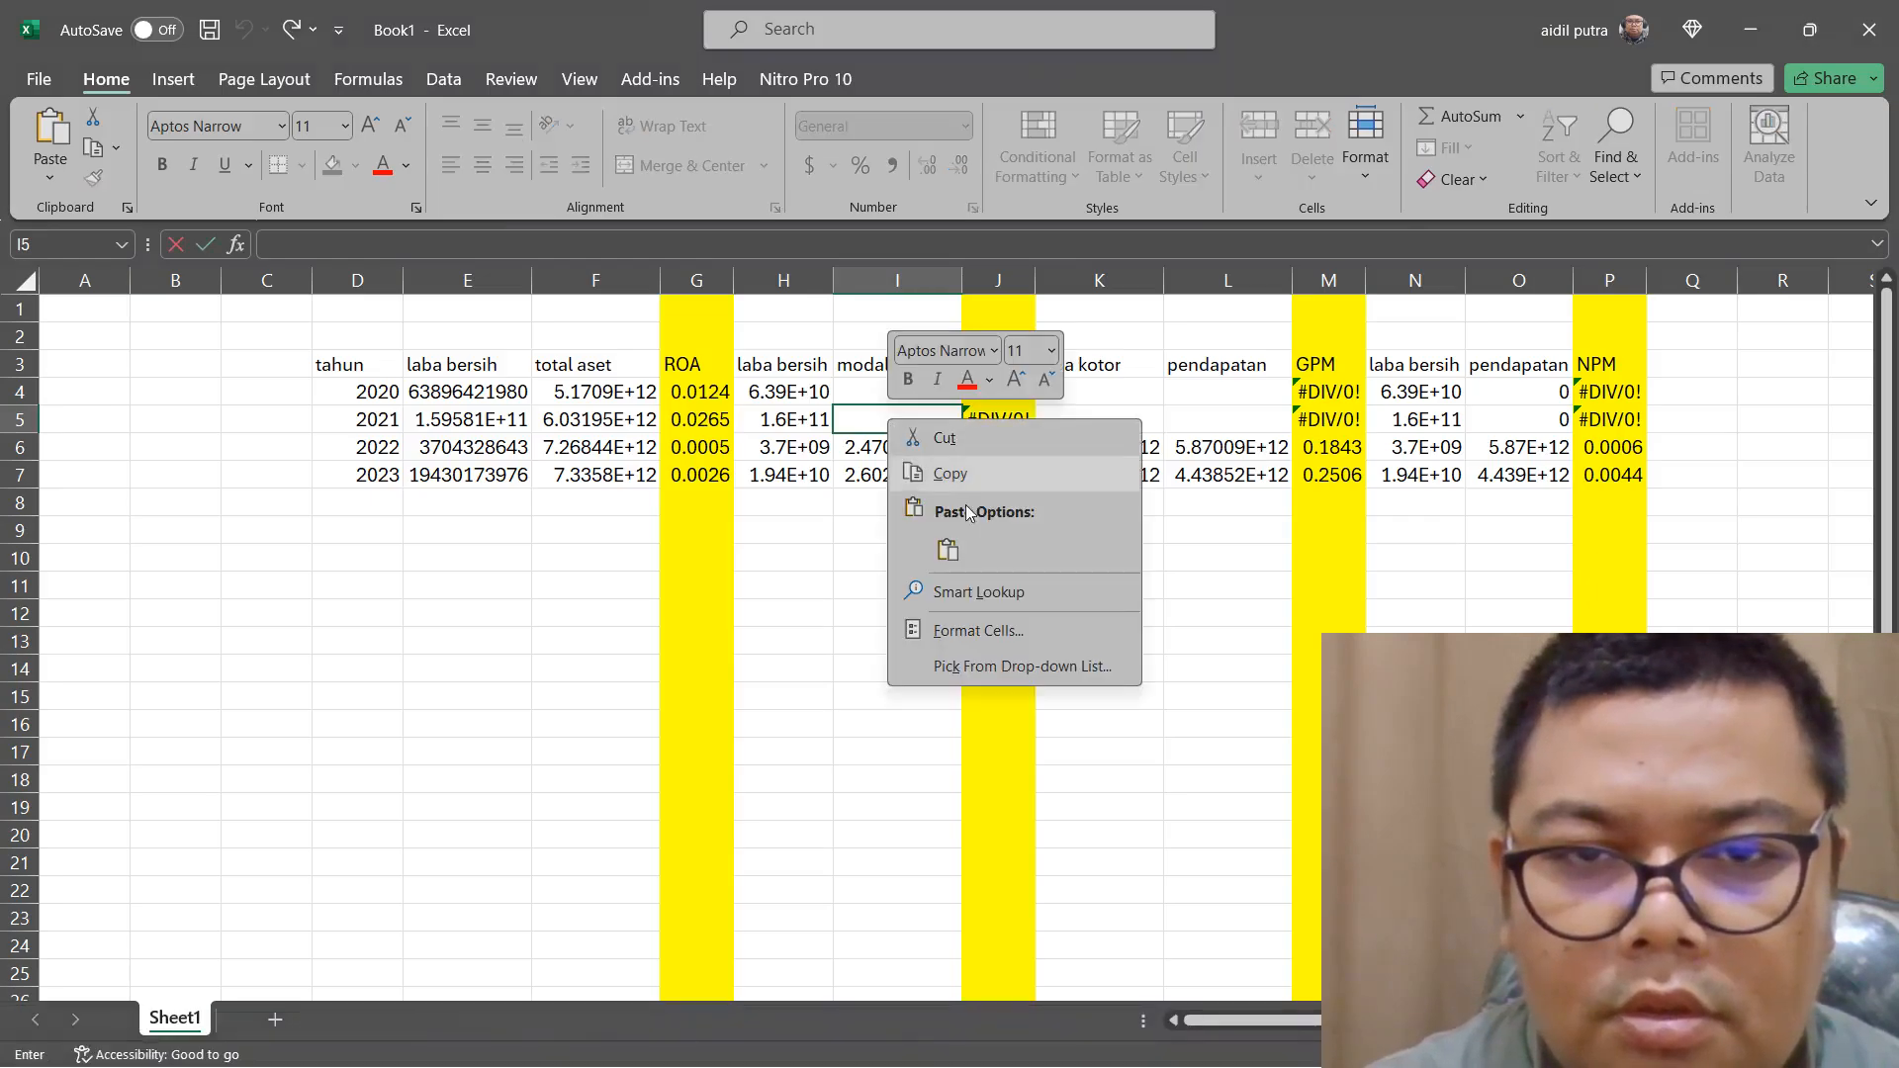
pyautogui.click(947, 548)
pyautogui.hotkey('ctrl', 'v')
pyautogui.moveTo(1026, 419); pyautogui.dragTo(1194, 420)
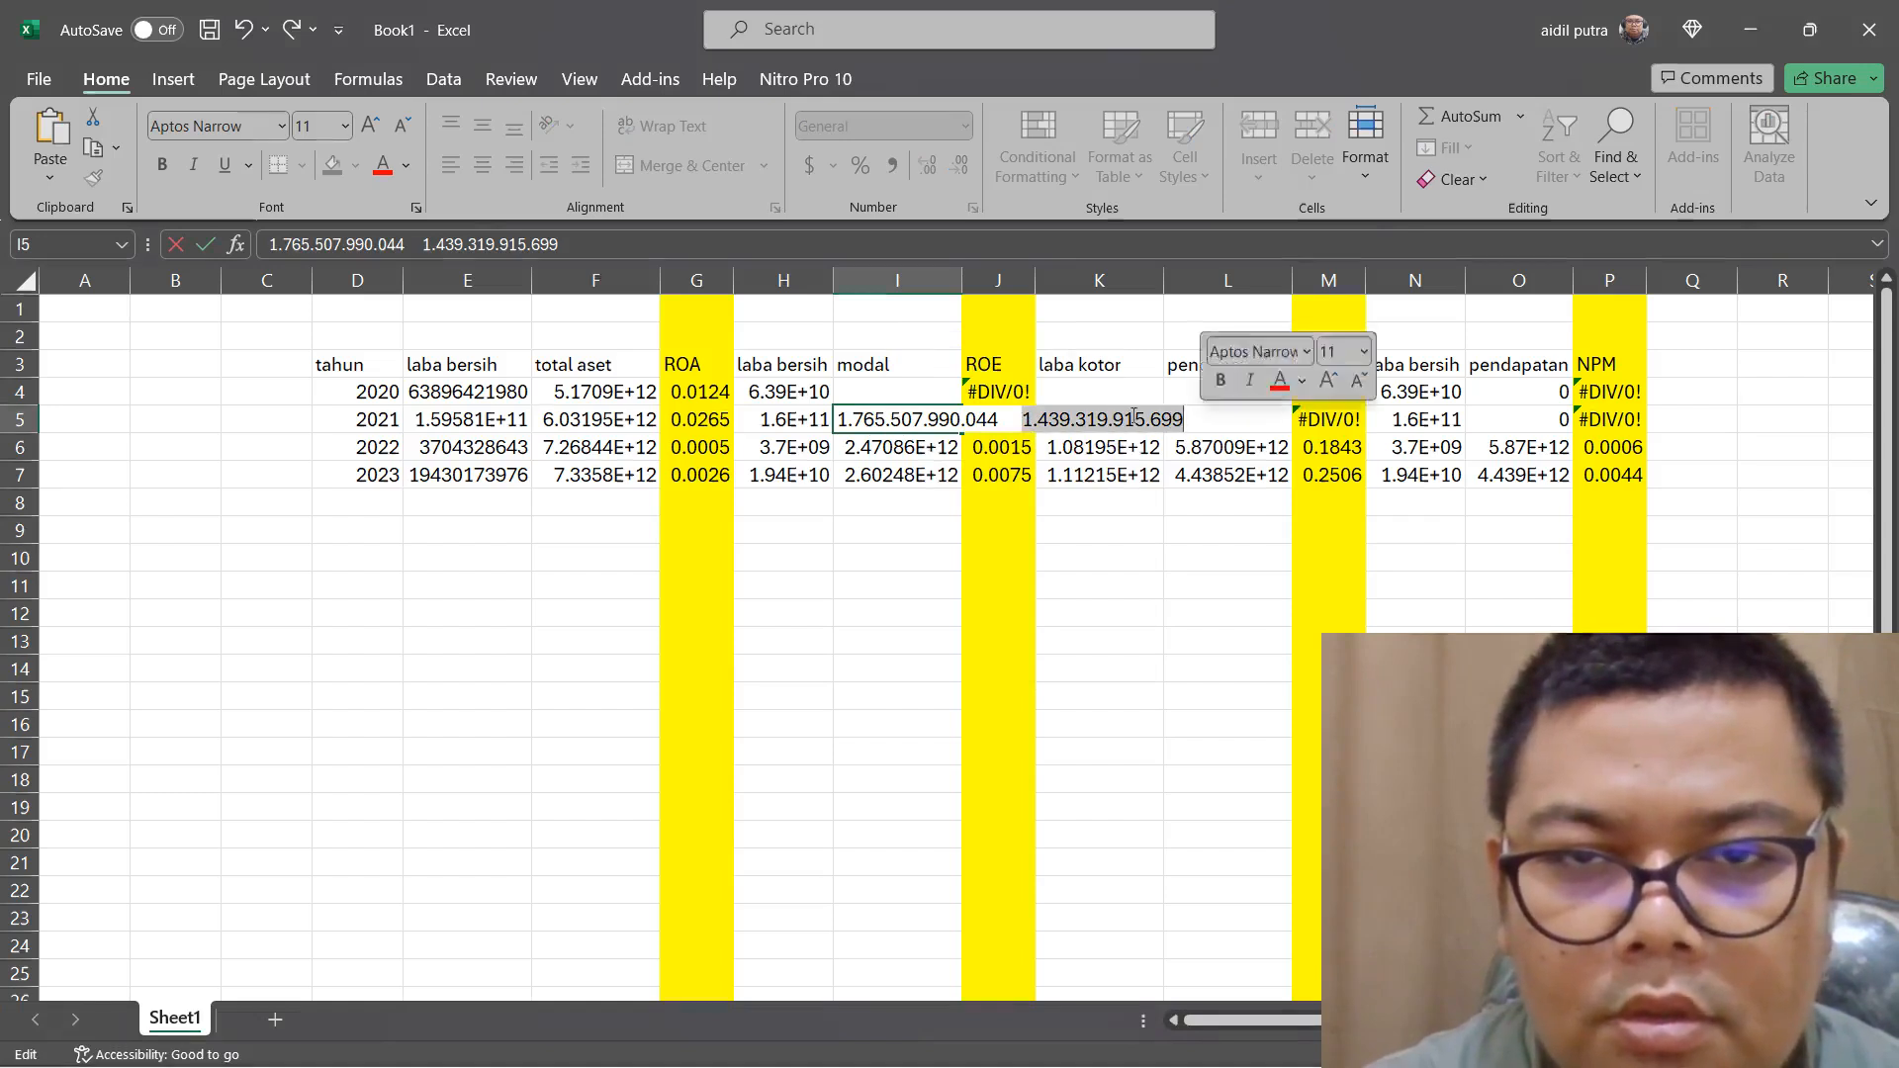
pyautogui.rightClick(1131, 415)
pyautogui.click(1152, 470)
pyautogui.press('BackSpace')
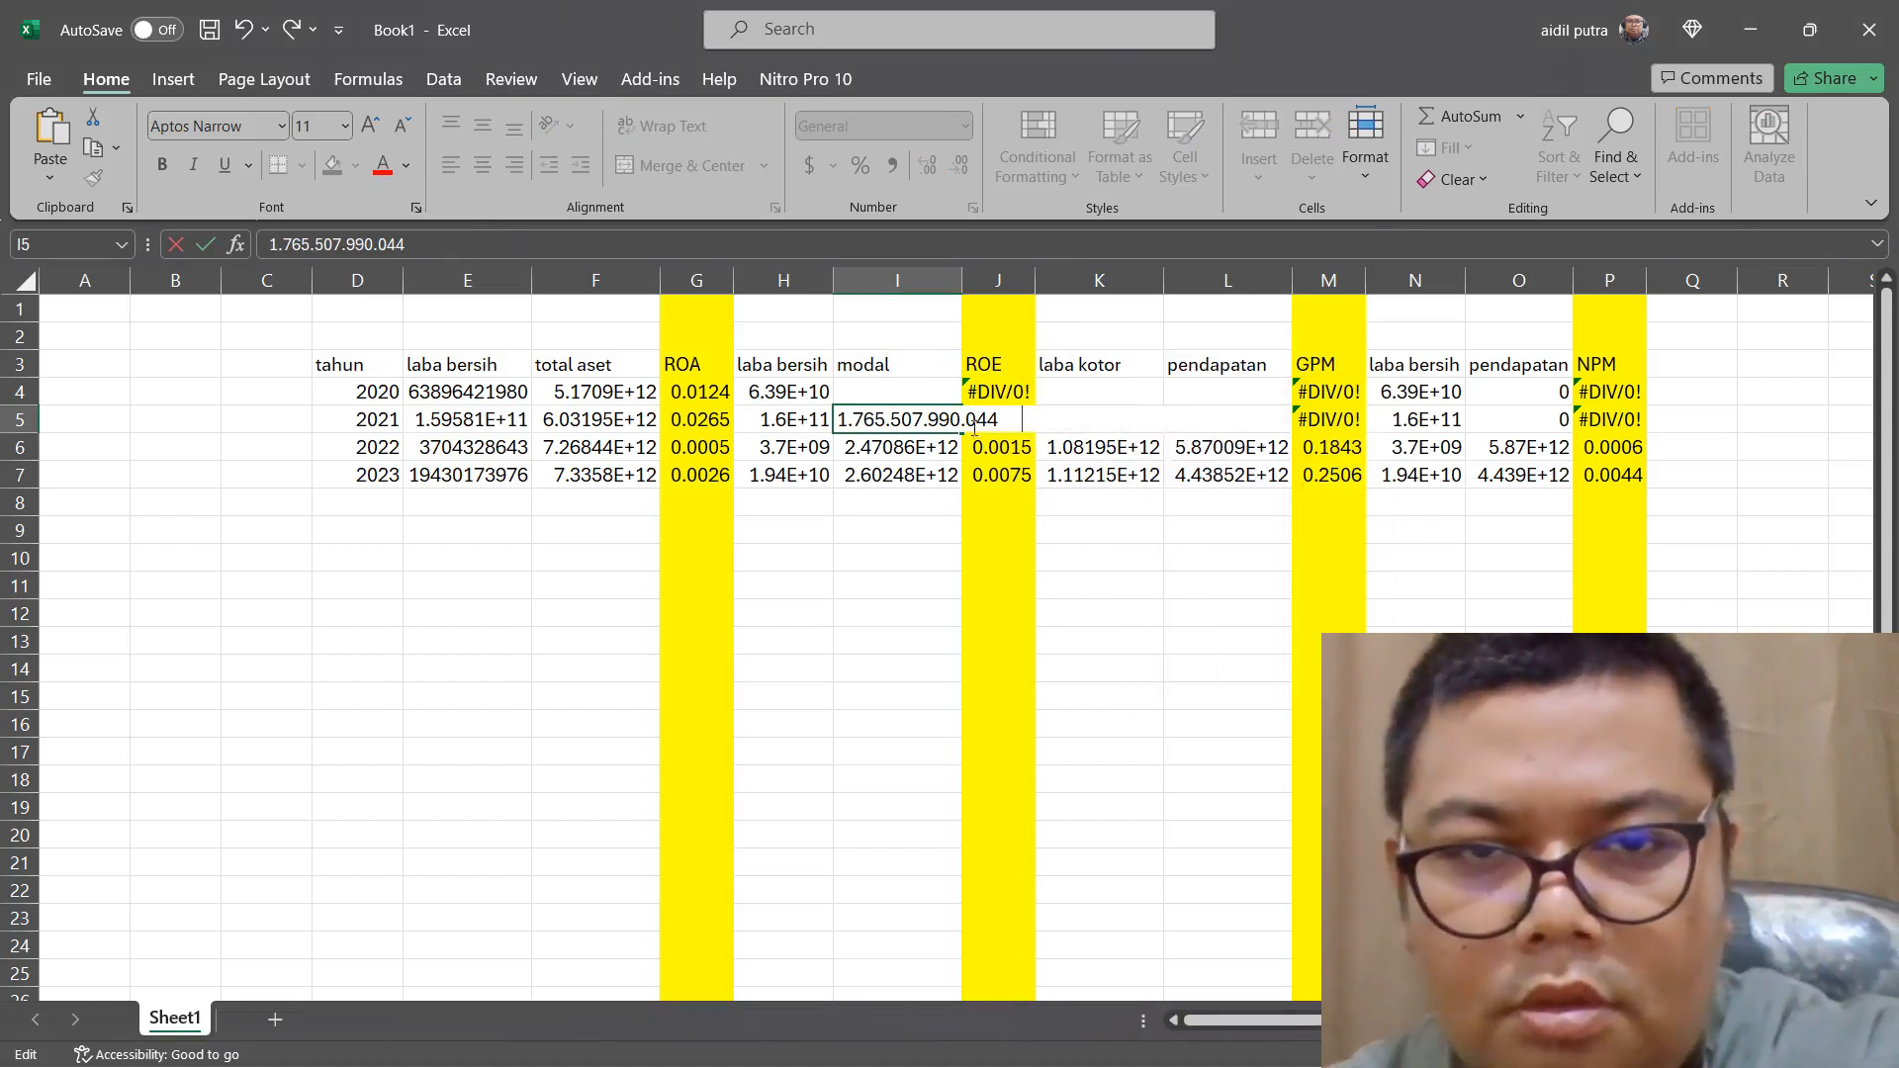
pyautogui.click(965, 421)
pyautogui.press('BackSpace')
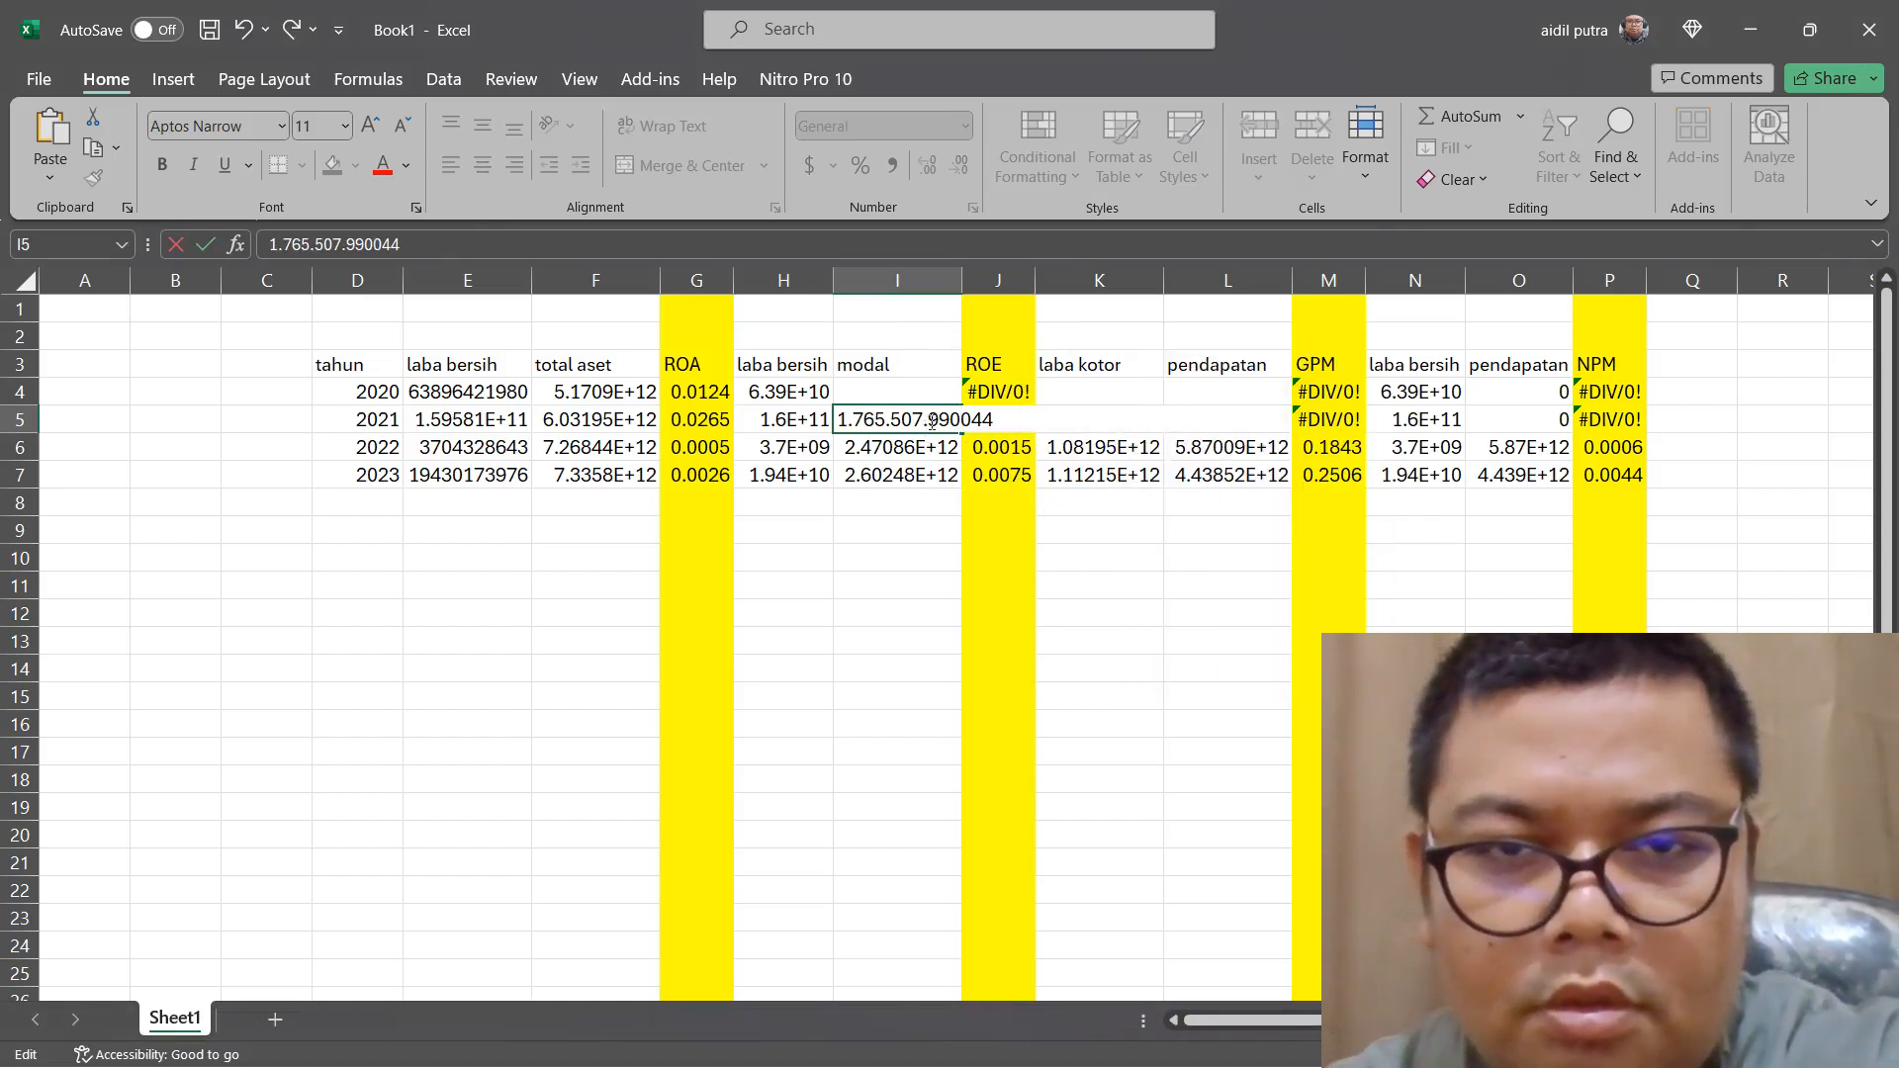
pyautogui.click(894, 421)
pyautogui.press('BackSpace')
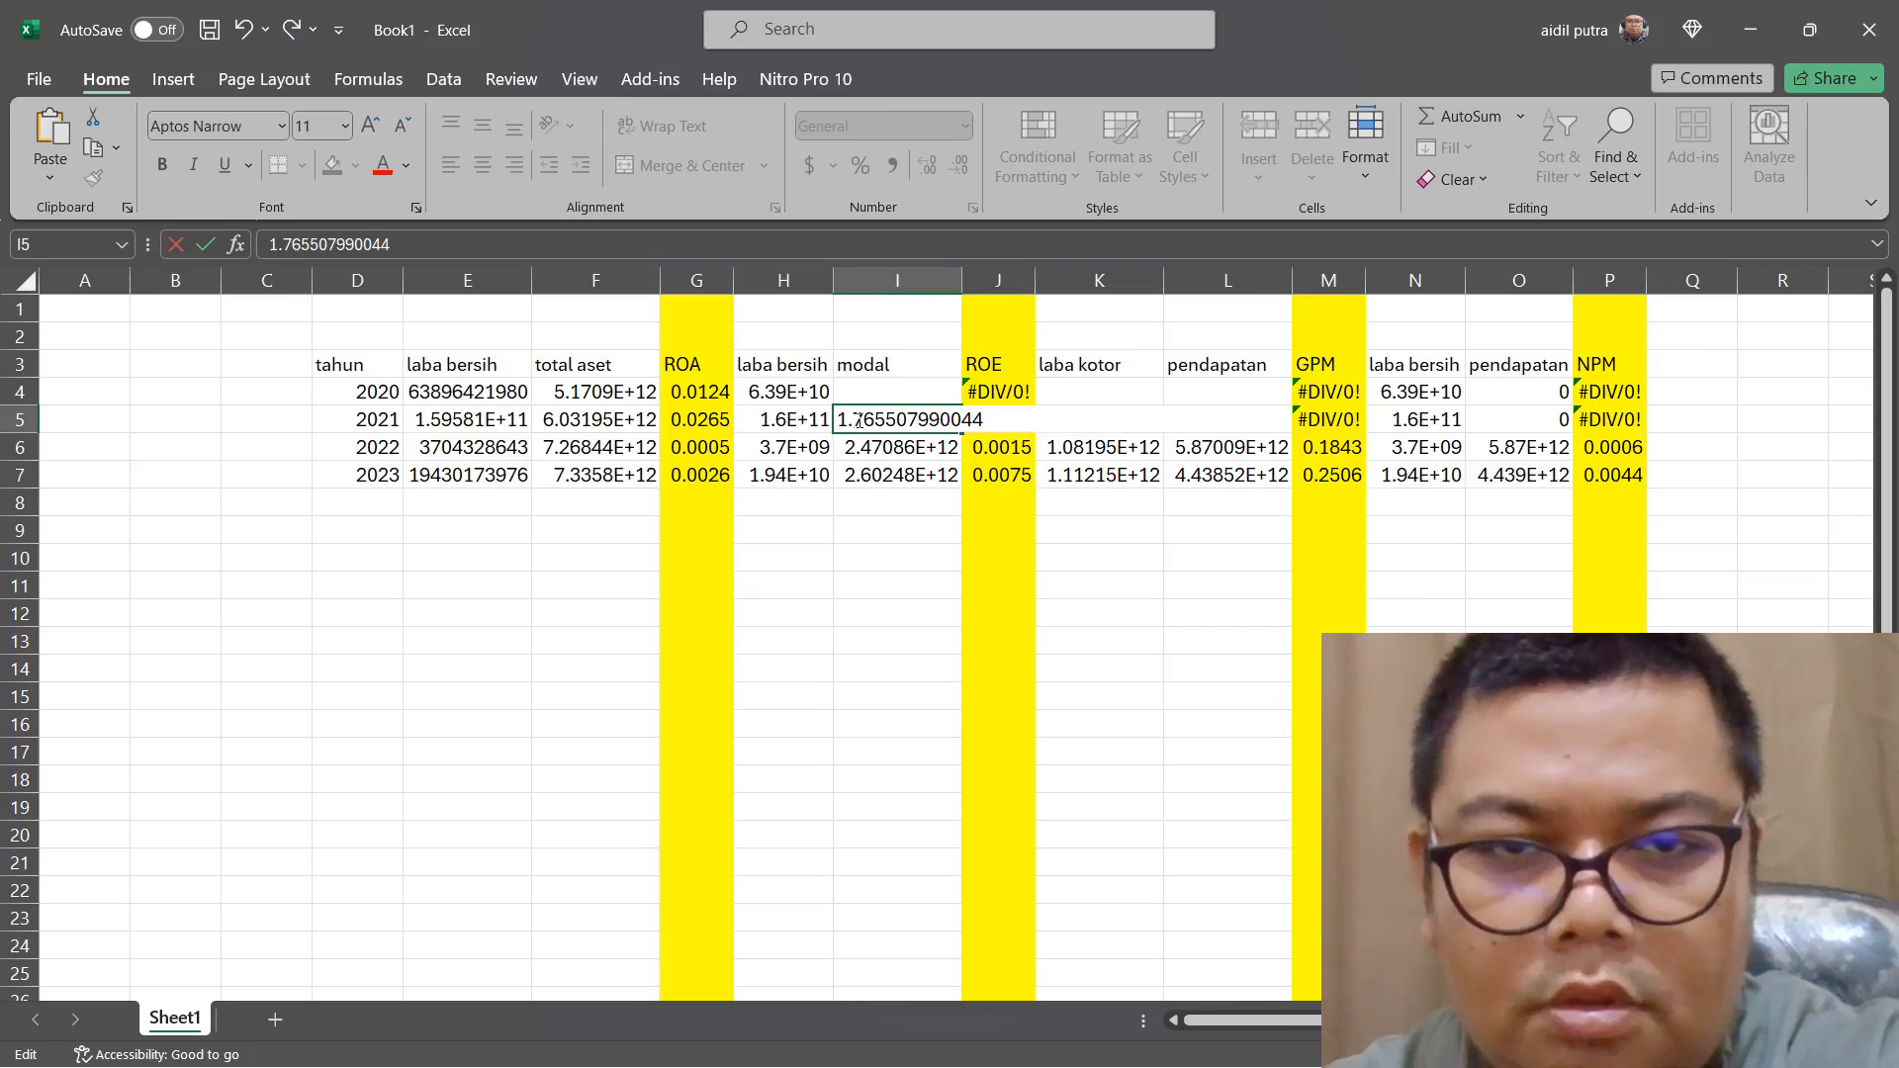
pyautogui.click(856, 421)
pyautogui.press('BackSpace')
pyautogui.doubleClick(918, 392)
pyautogui.rightClick(917, 393)
pyautogui.click(977, 522)
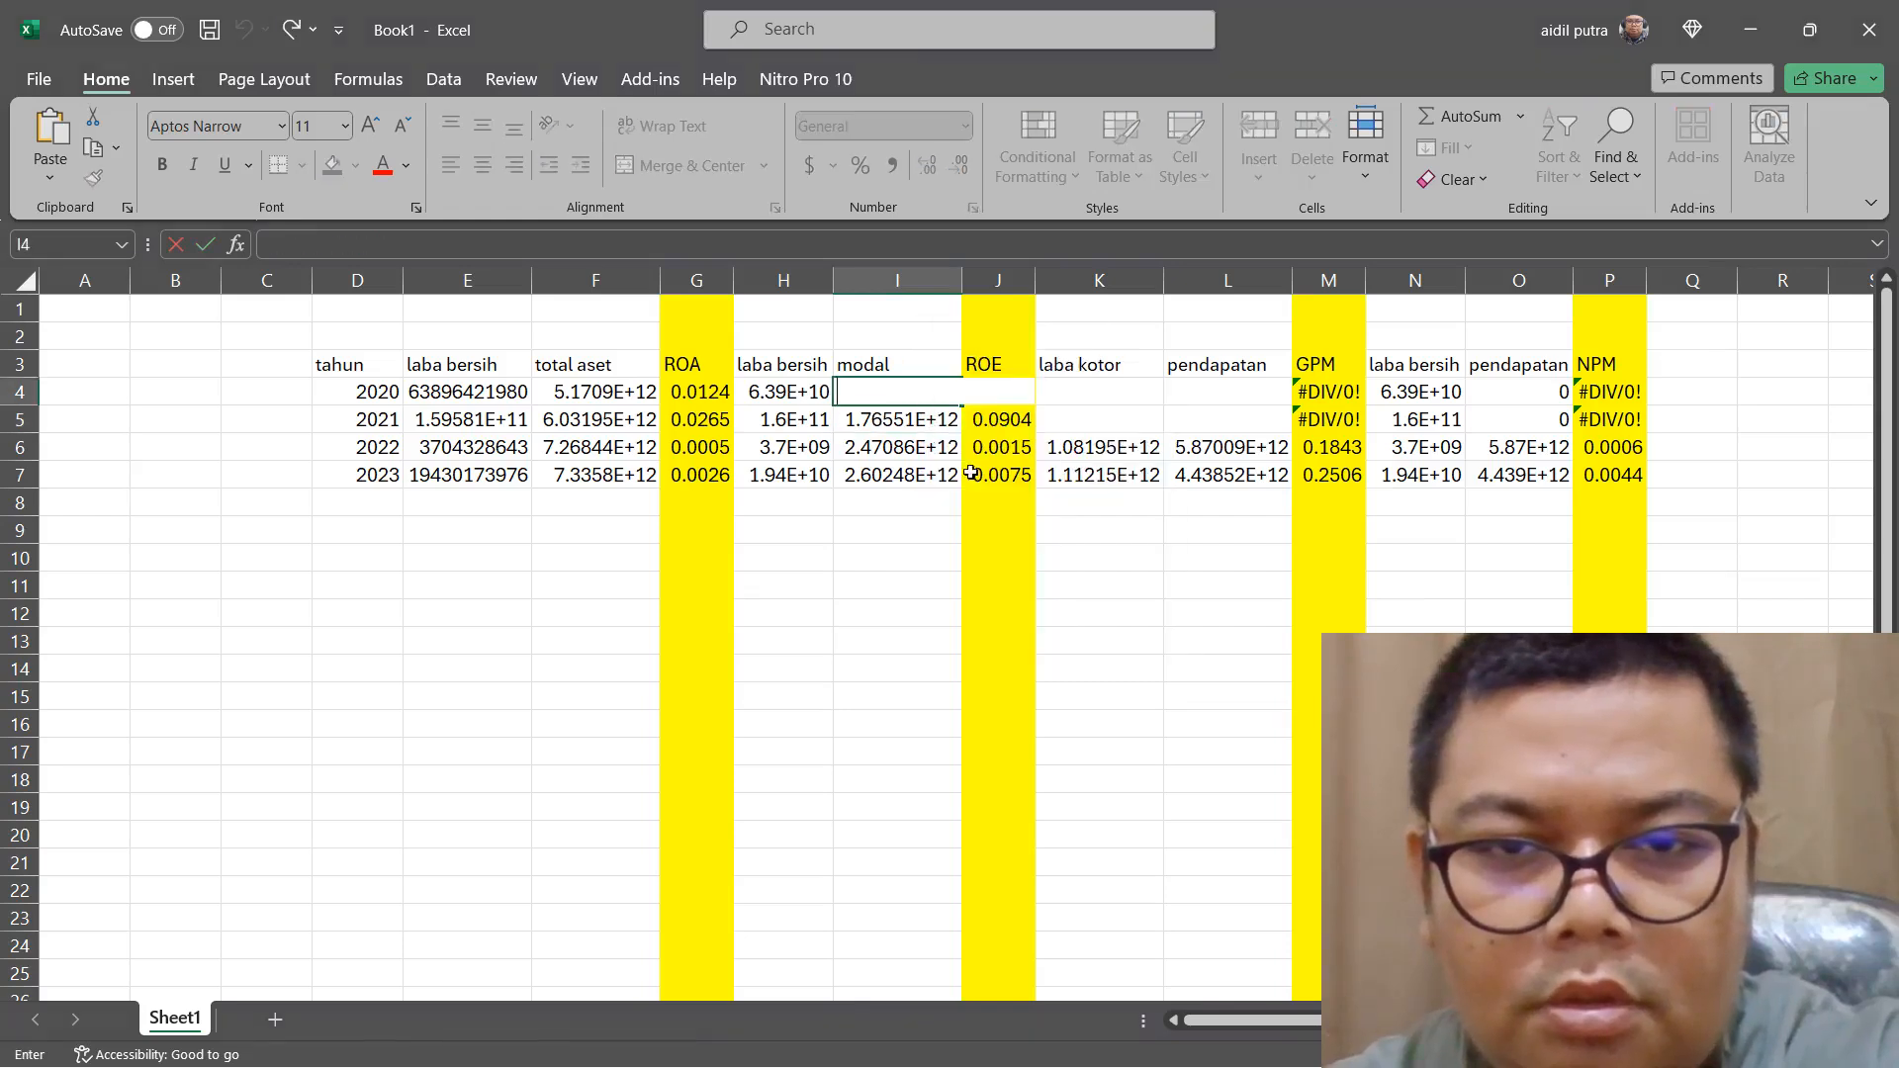
pyautogui.click(932, 392)
pyautogui.press('BackSpace')
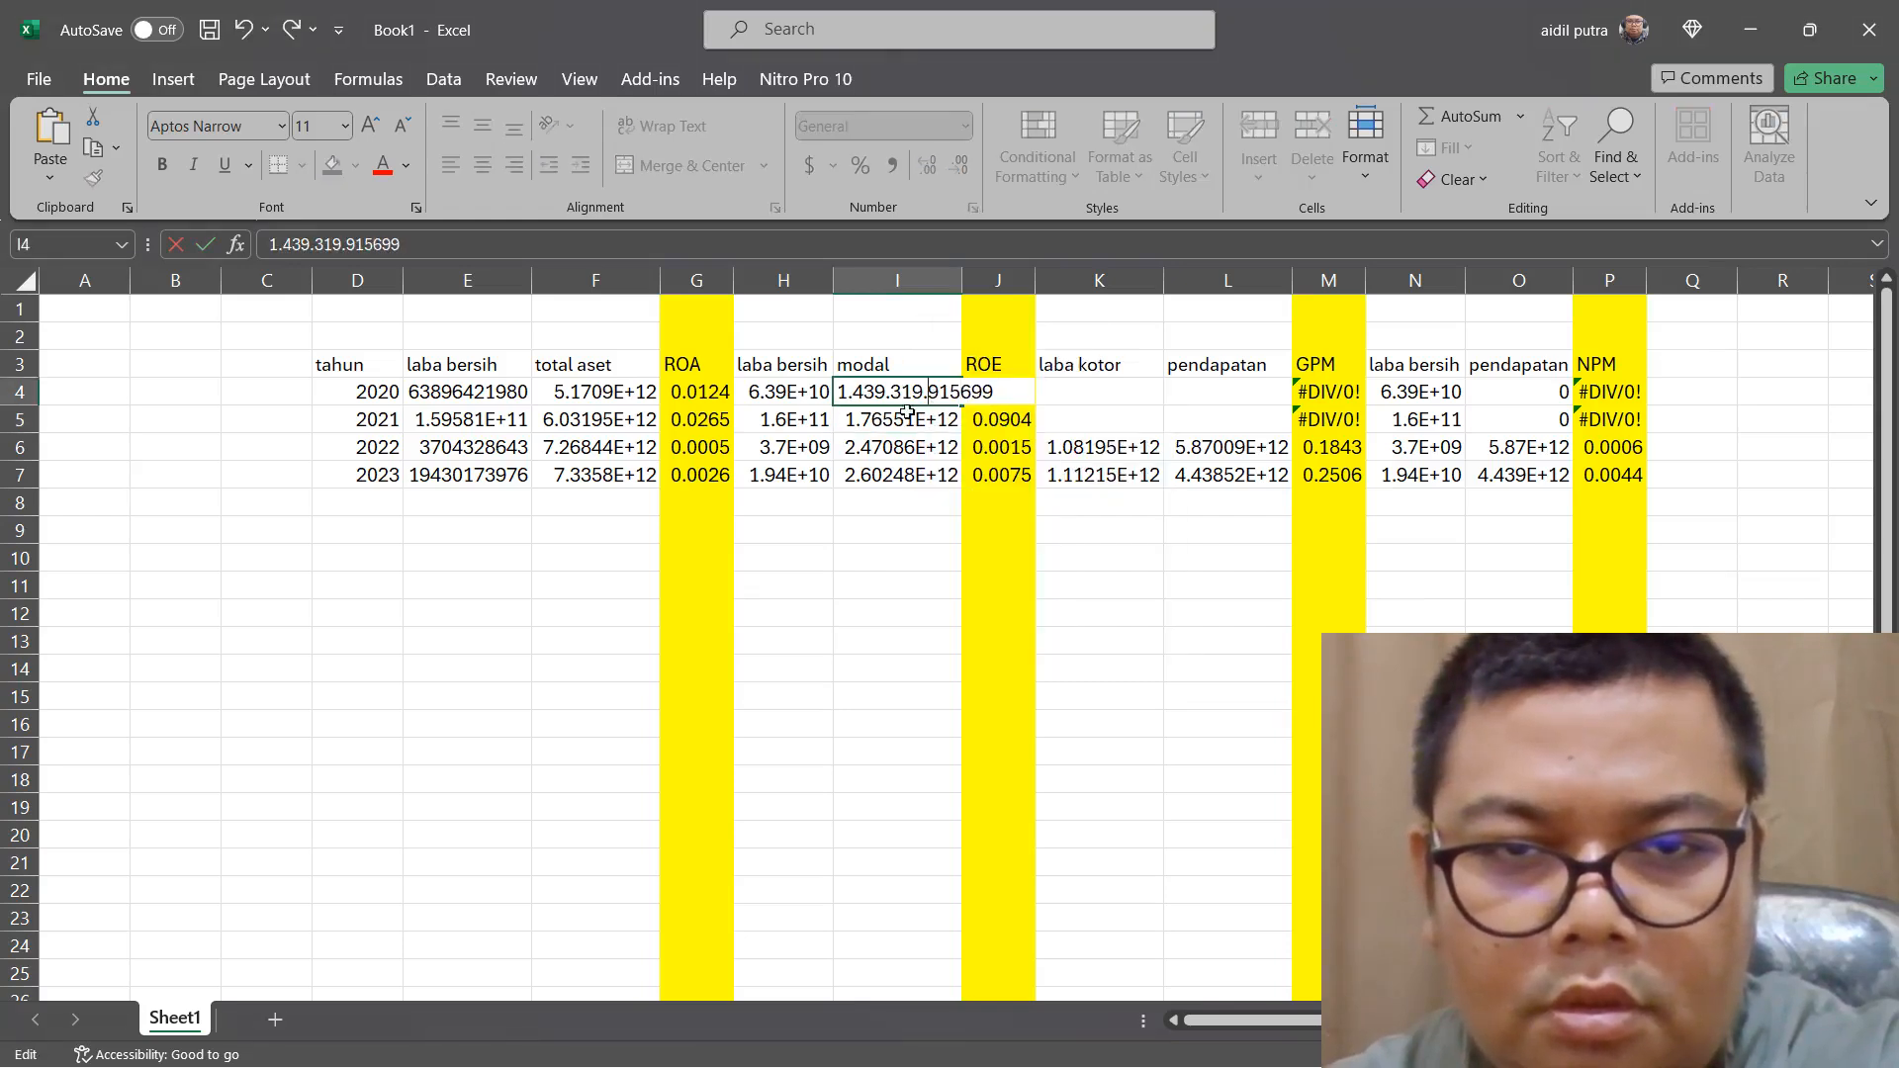
pyautogui.press('BackSpace')
pyautogui.press('BackSpace')
pyautogui.click(857, 396)
pyautogui.press('BackSpace')
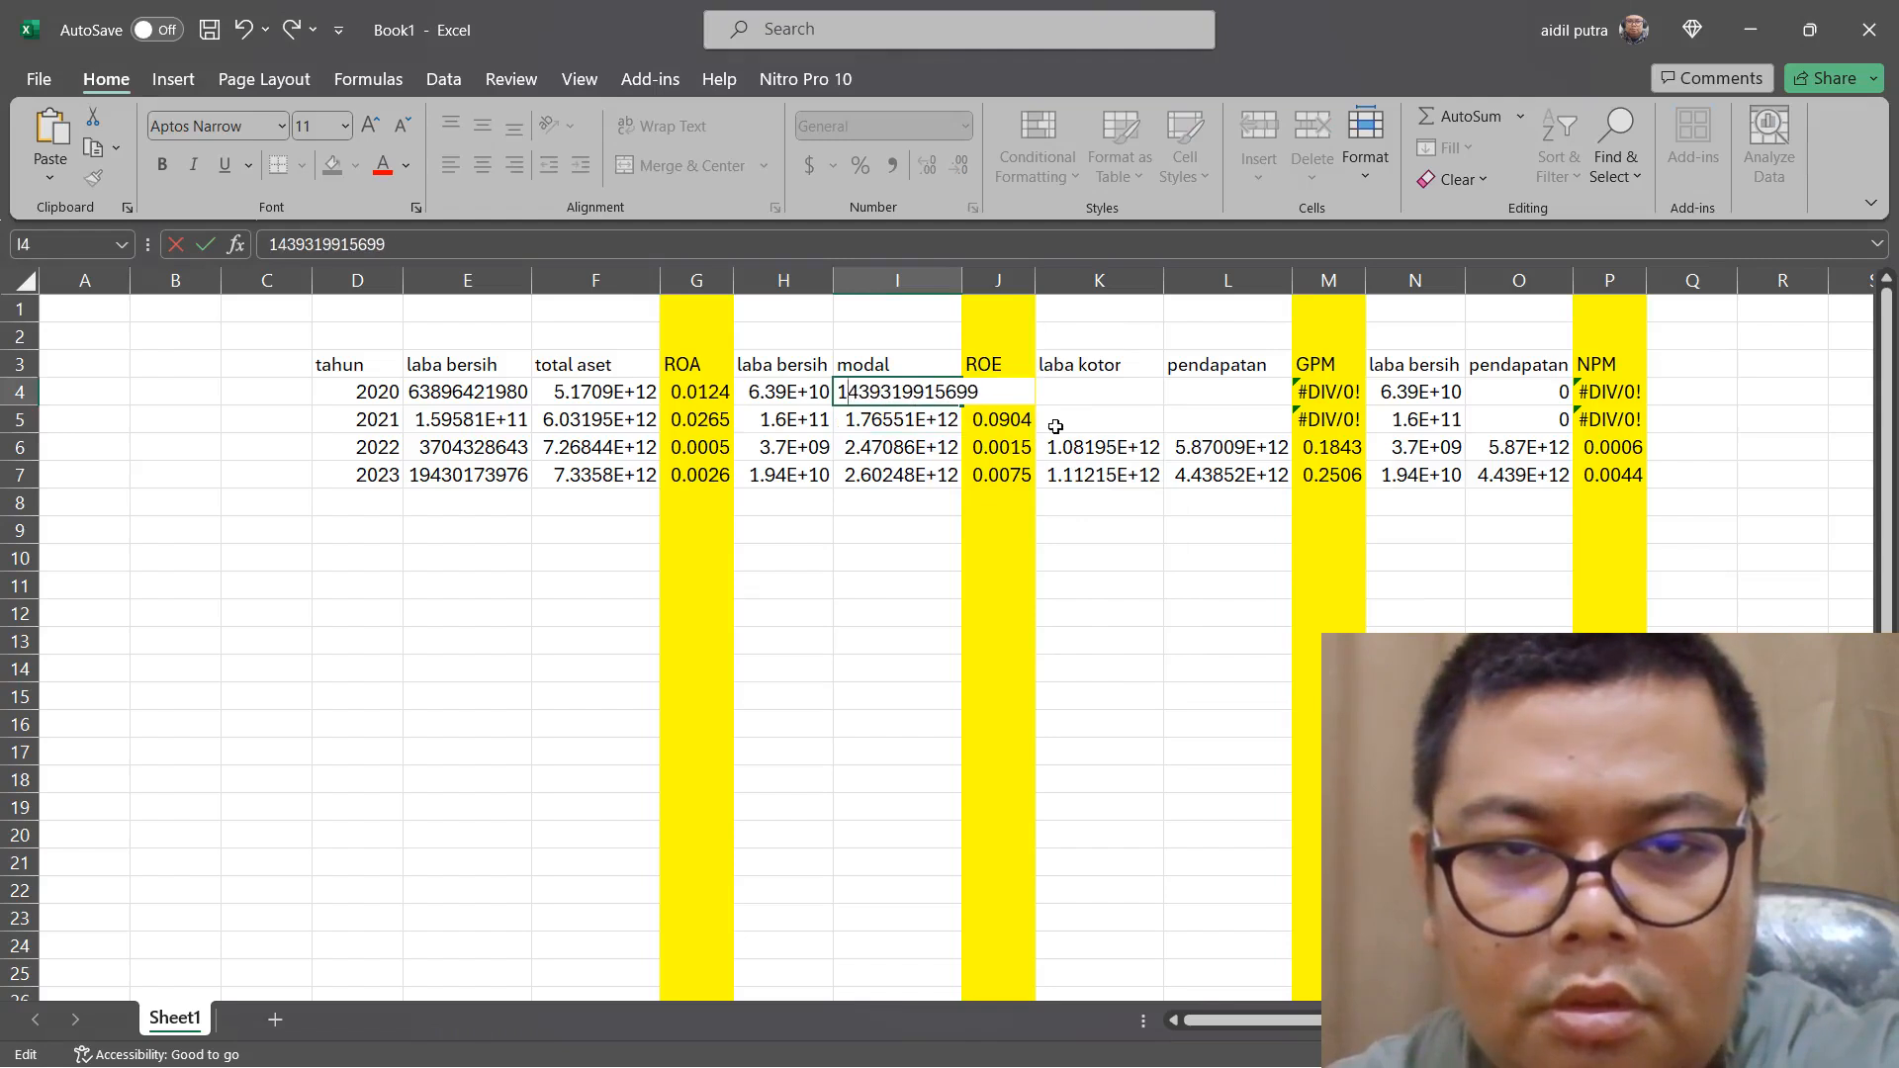
pyautogui.click(1095, 416)
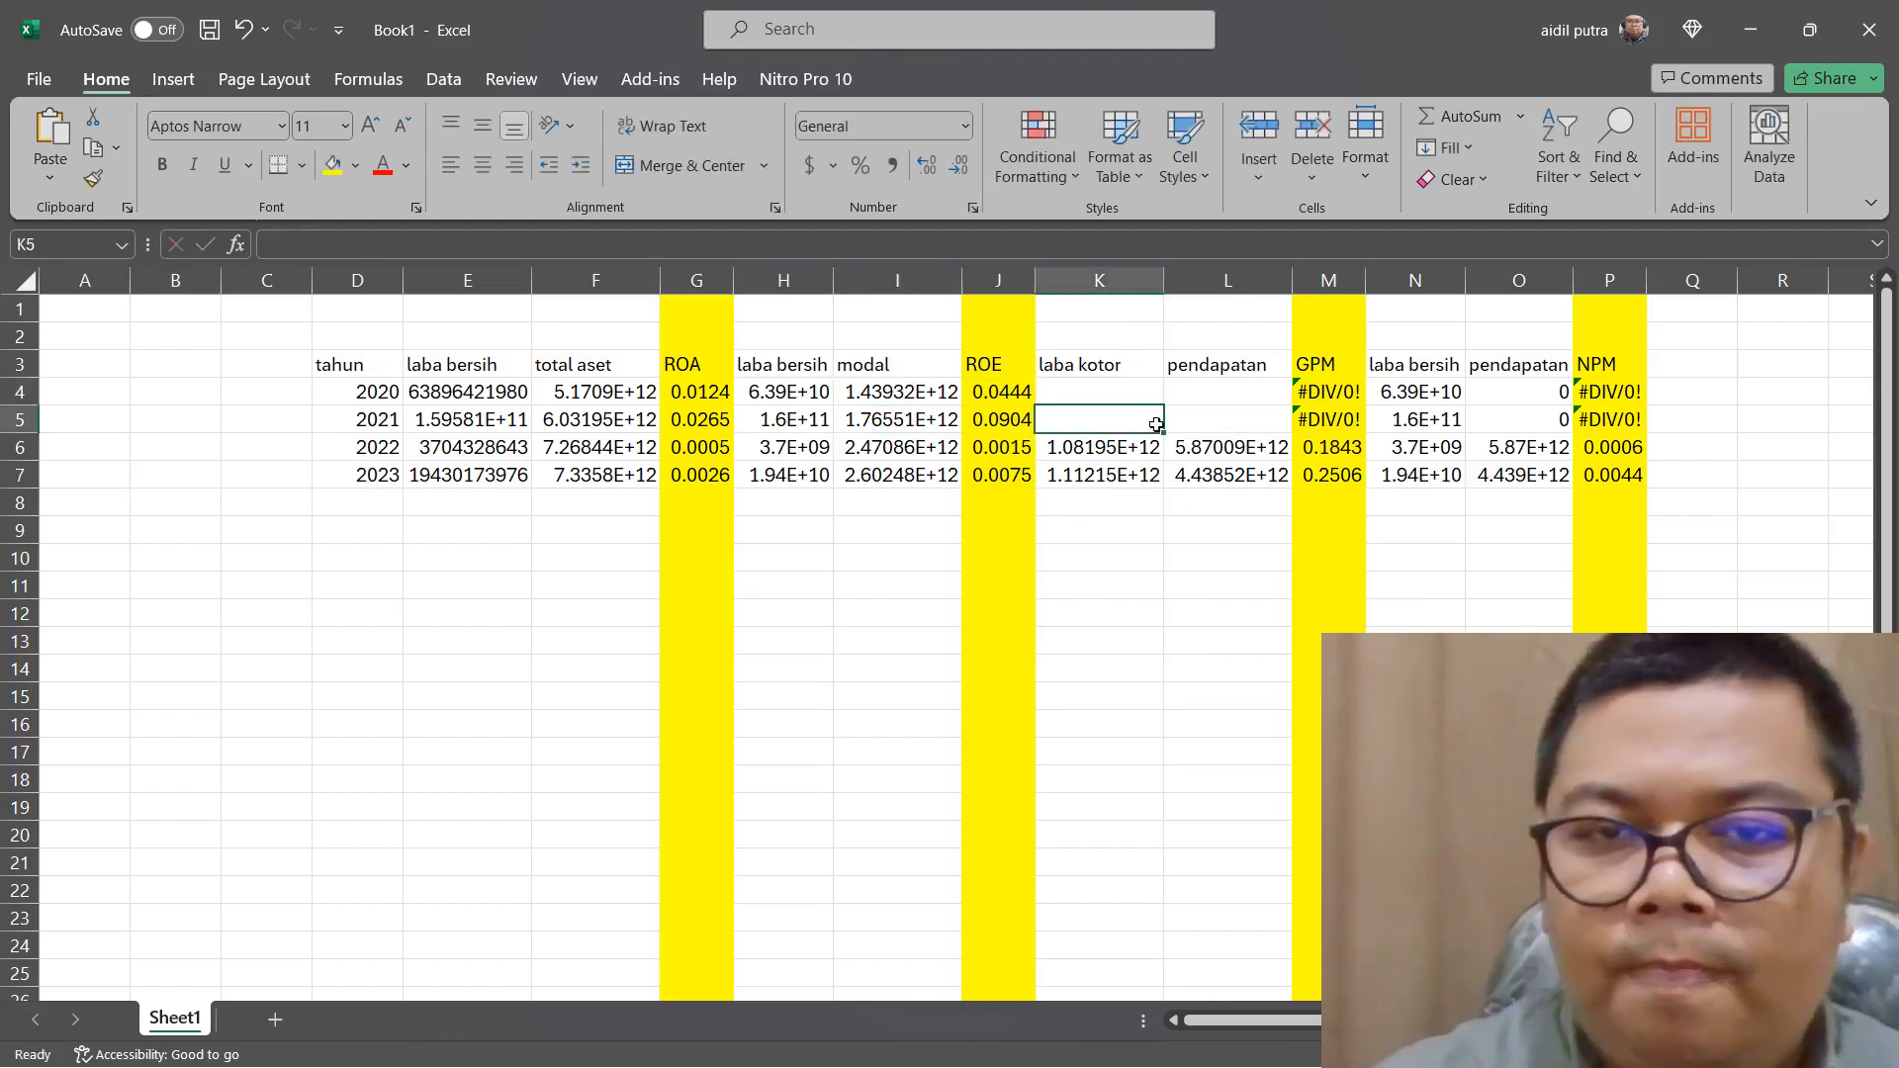
# Switch to Edge and copy the "PENDAPATAN" row, 5.088.094.179.374 through 3.037.359.367.967, from page 350 of the 2021 annual report
pyautogui.moveTo(1355, 1066)
pyautogui.click(1274, 1046)
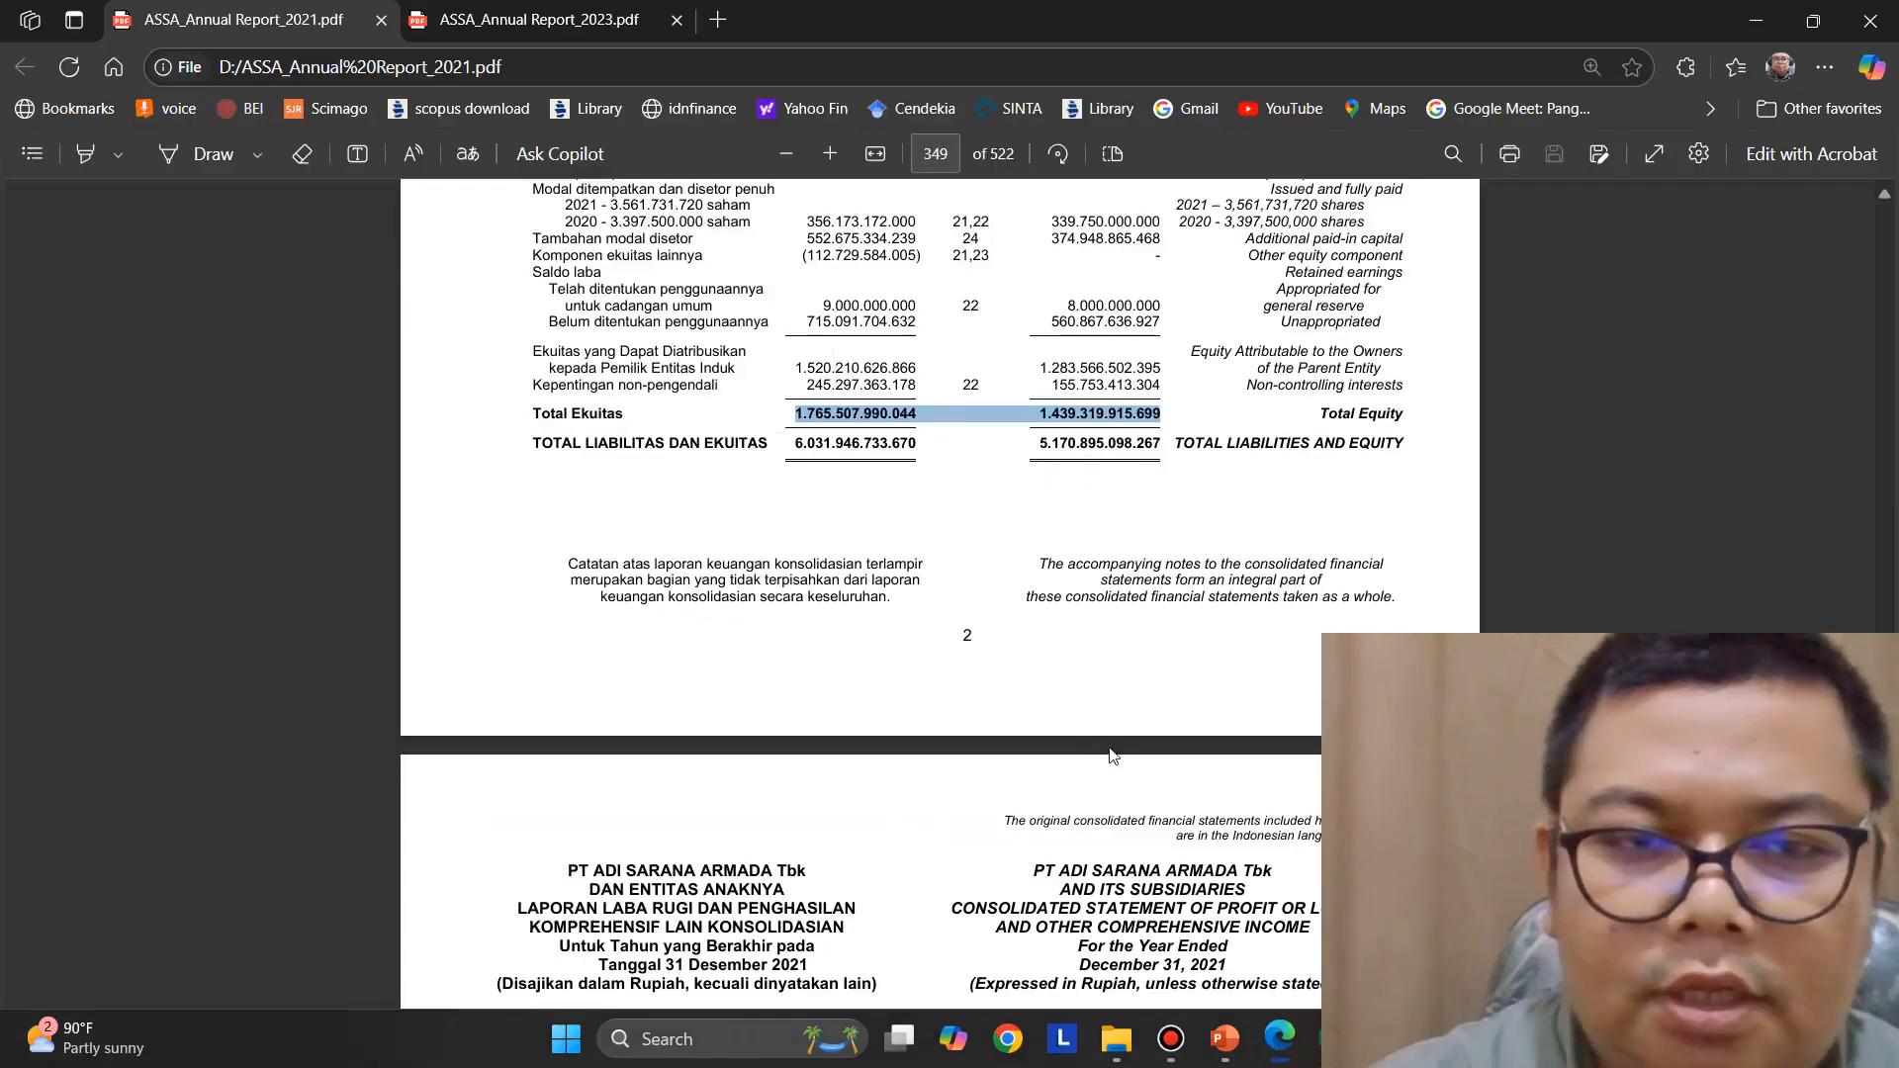
pyautogui.scroll(-5, 1113, 754)
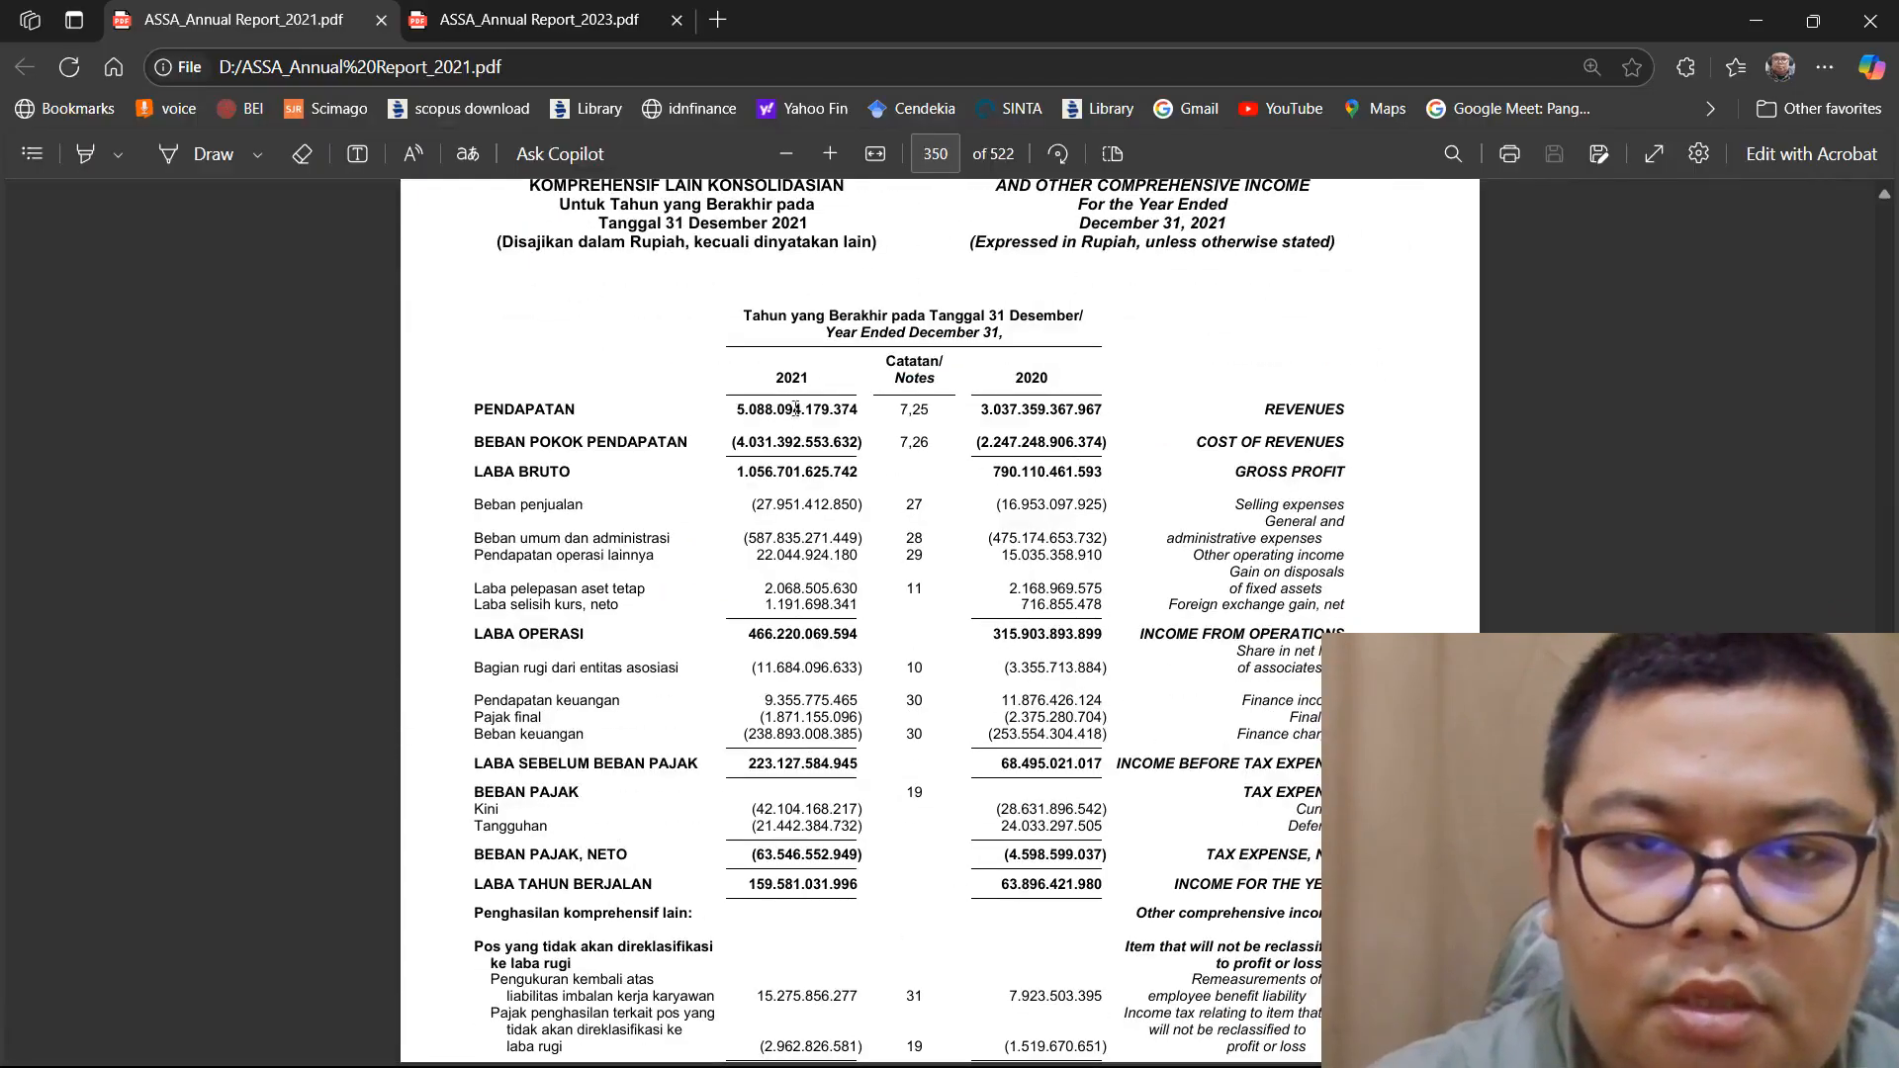
pyautogui.moveTo(795, 409); pyautogui.dragTo(1078, 418)
pyautogui.rightClick(1100, 425)
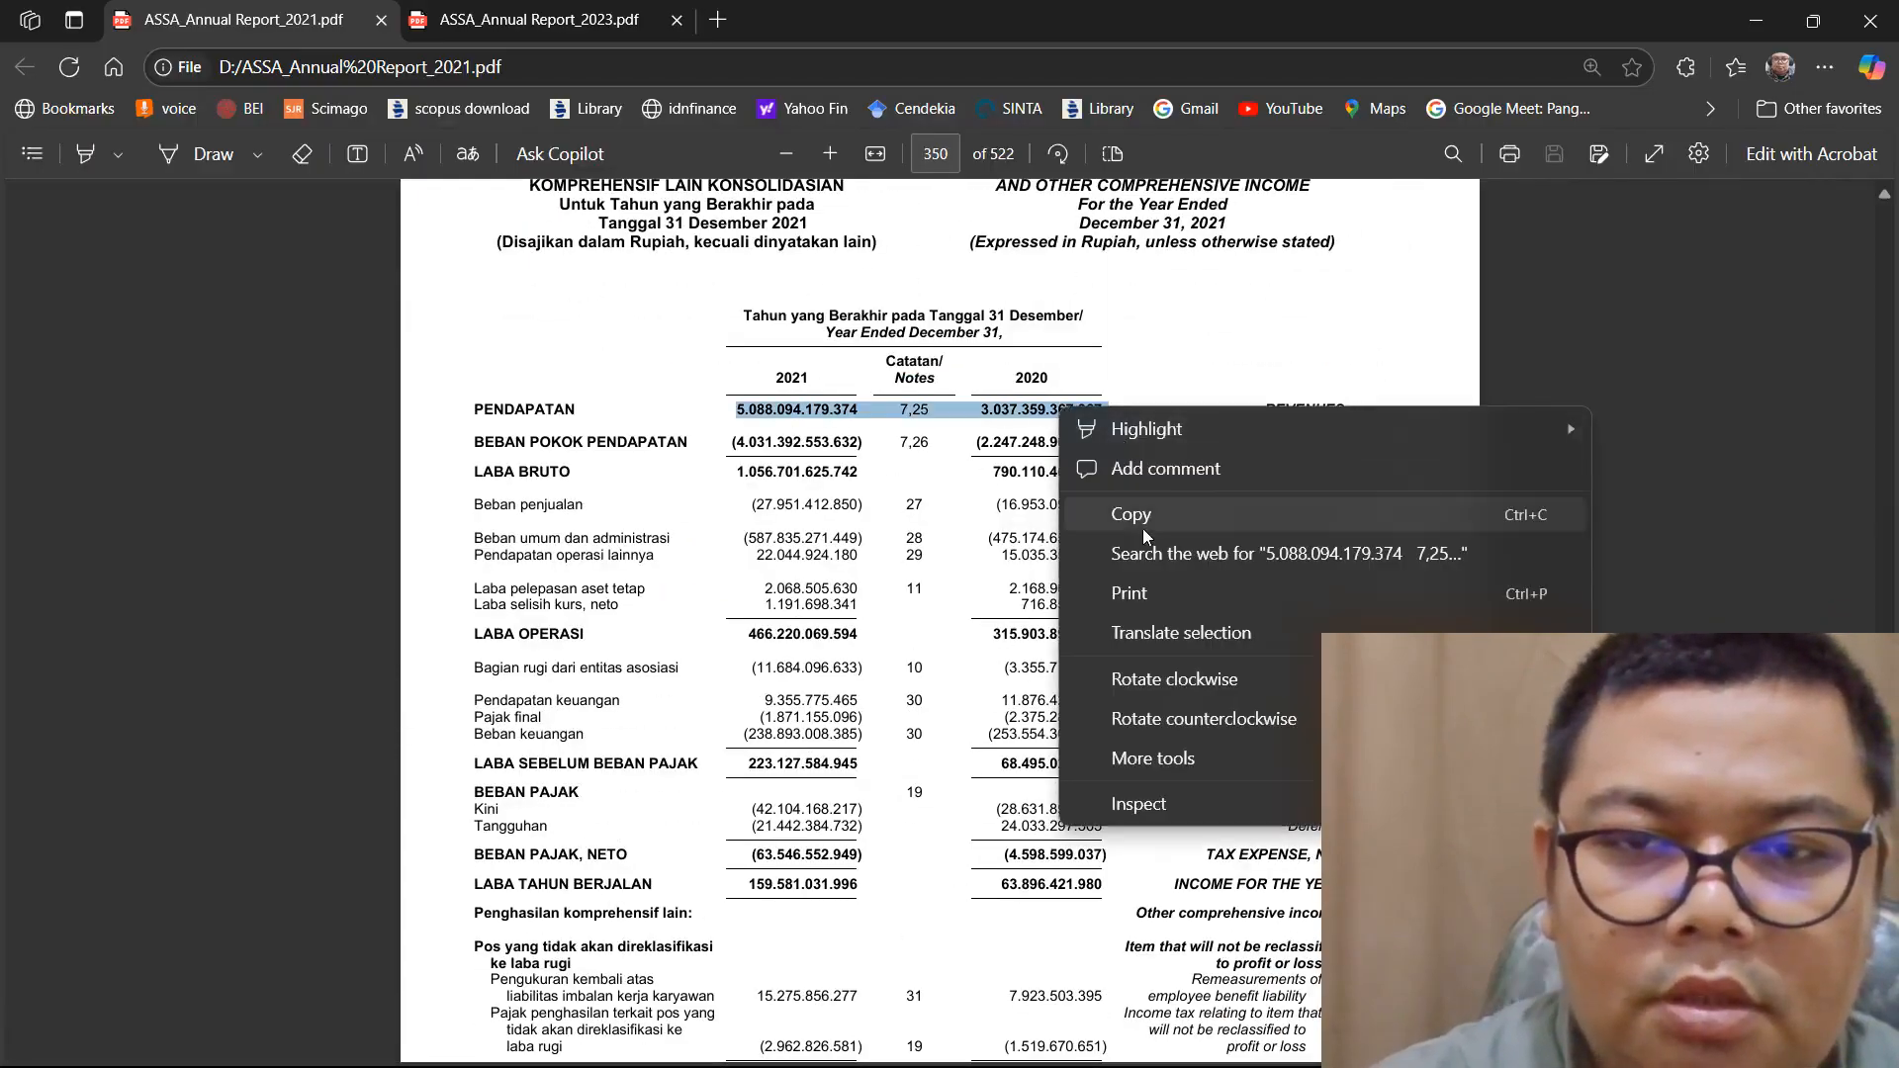
pyautogui.click(1122, 510)
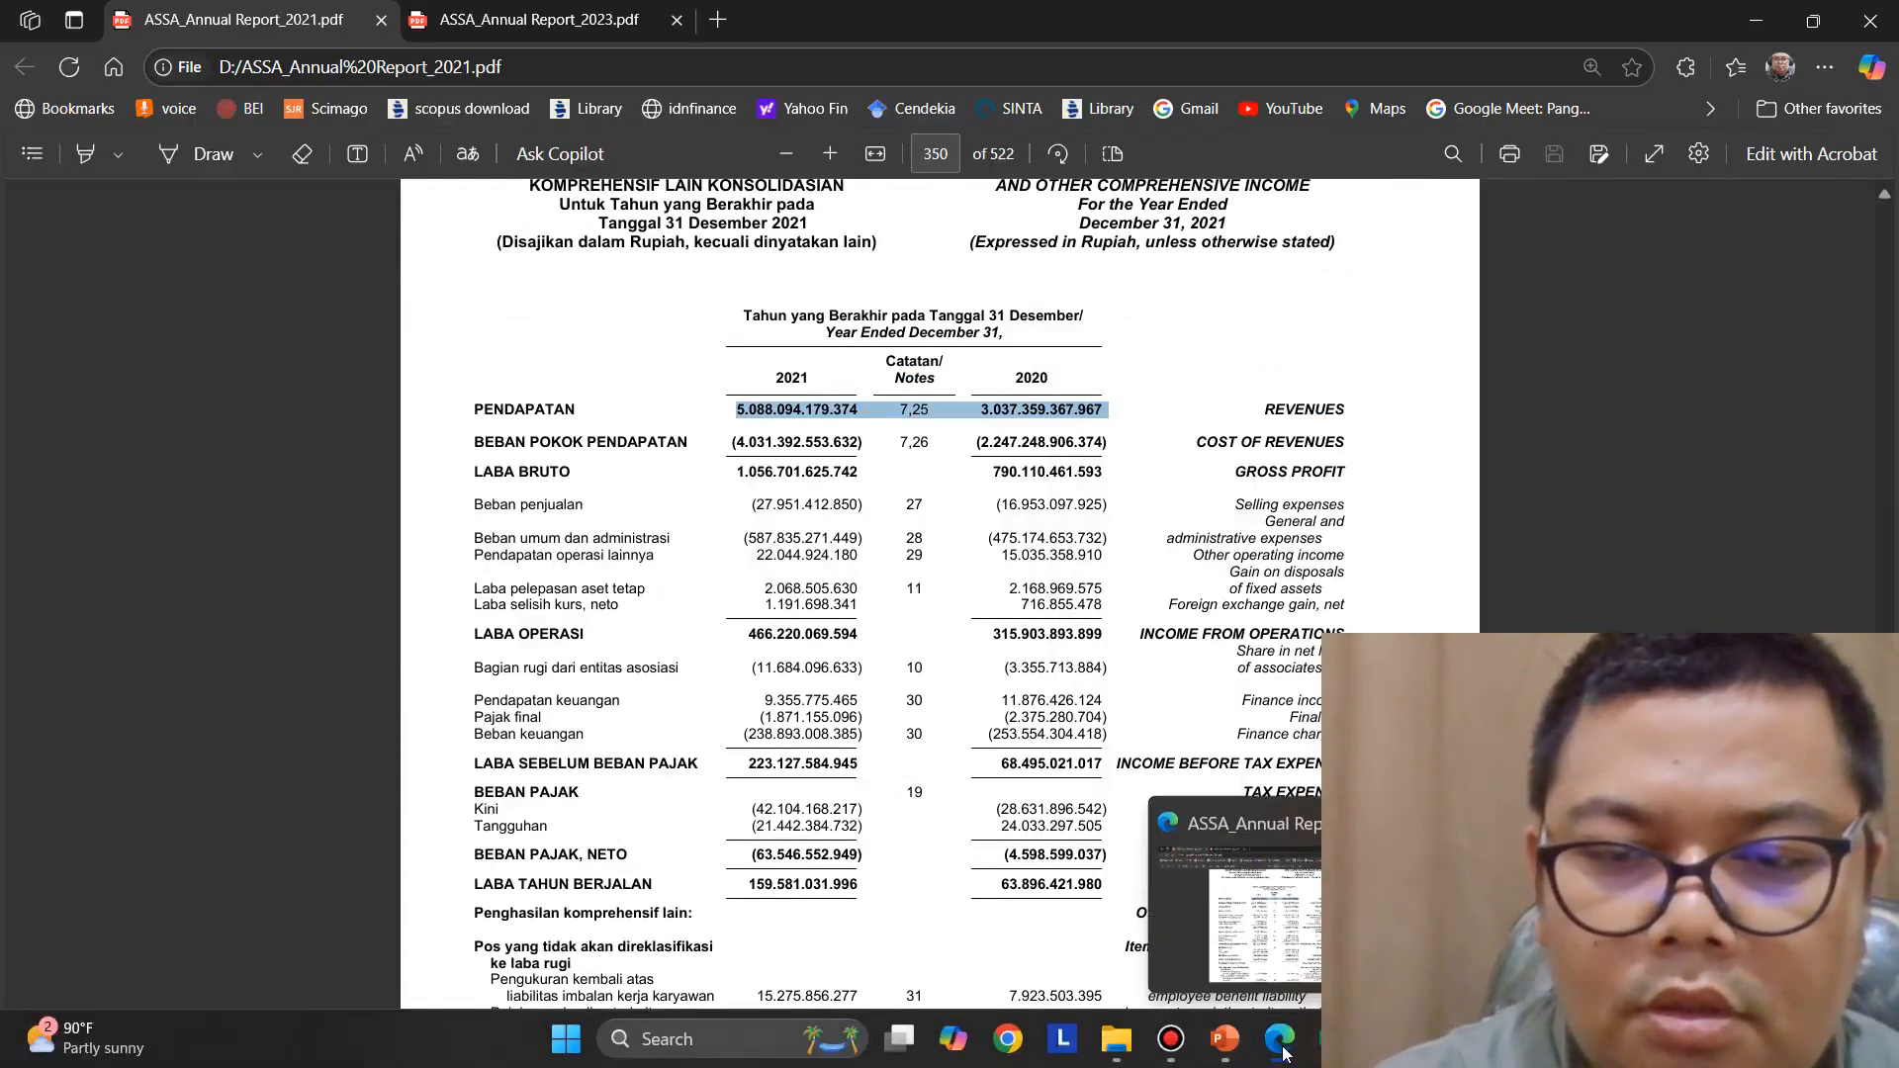
# Switch to Excel, paste the revenue figures into L5, and copy the 2020 figure before removing it from the cell
pyautogui.click(1330, 1039)
pyautogui.click(1222, 414)
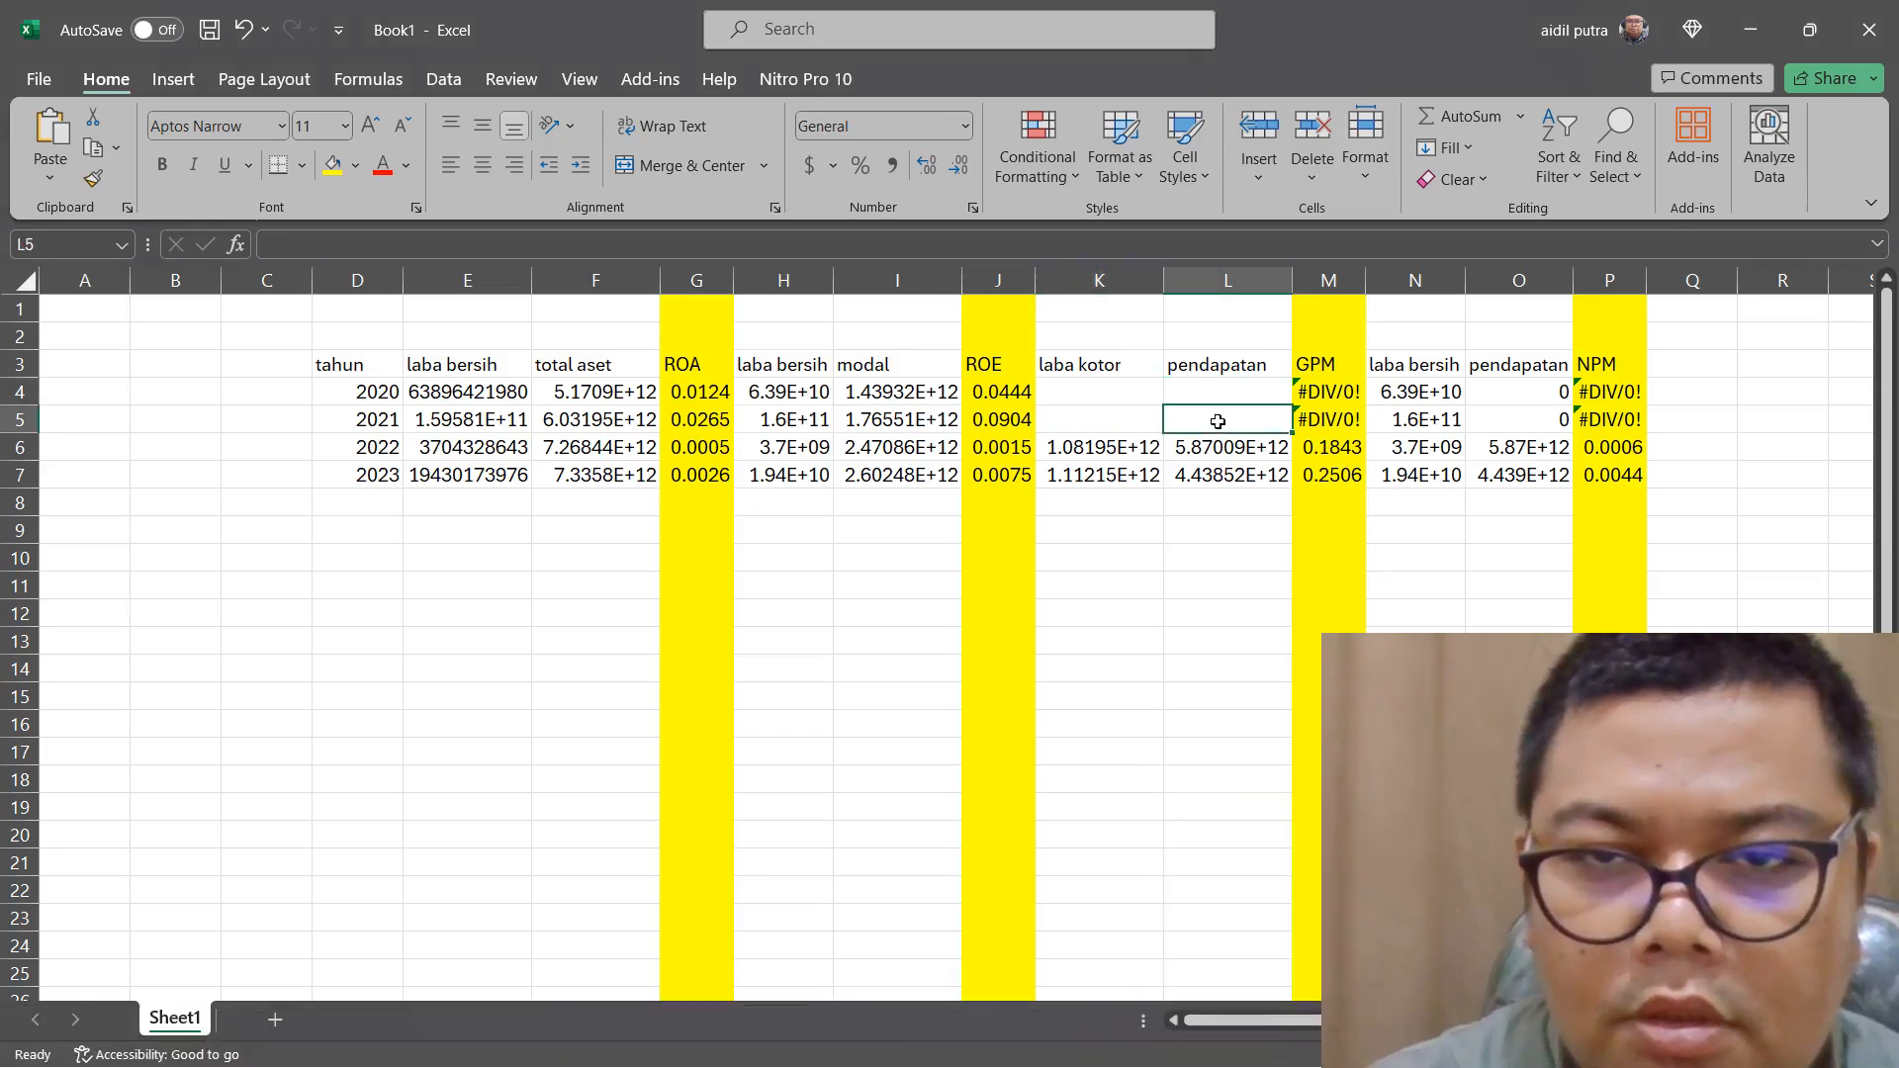
pyautogui.rightClick(1237, 426)
pyautogui.click(1276, 552)
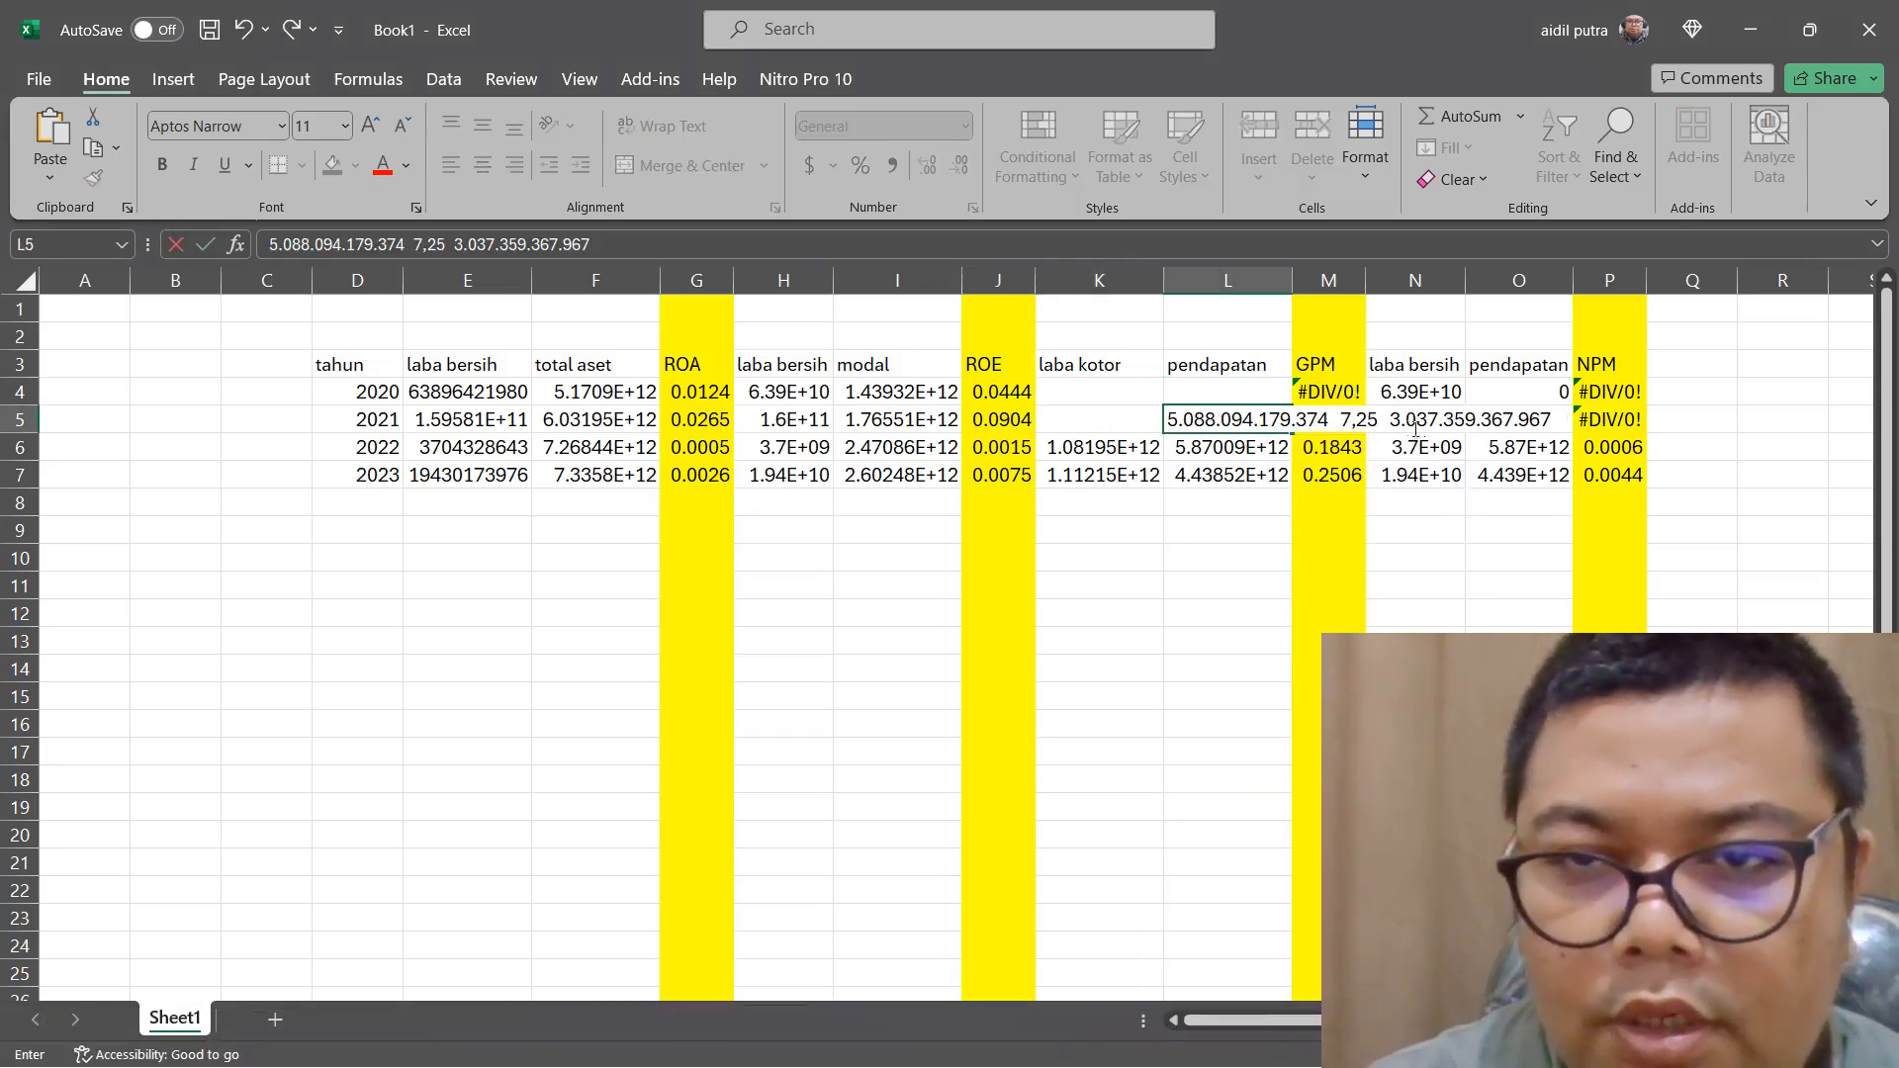
pyautogui.moveTo(1389, 419); pyautogui.dragTo(1551, 419)
pyautogui.rightClick(1520, 424)
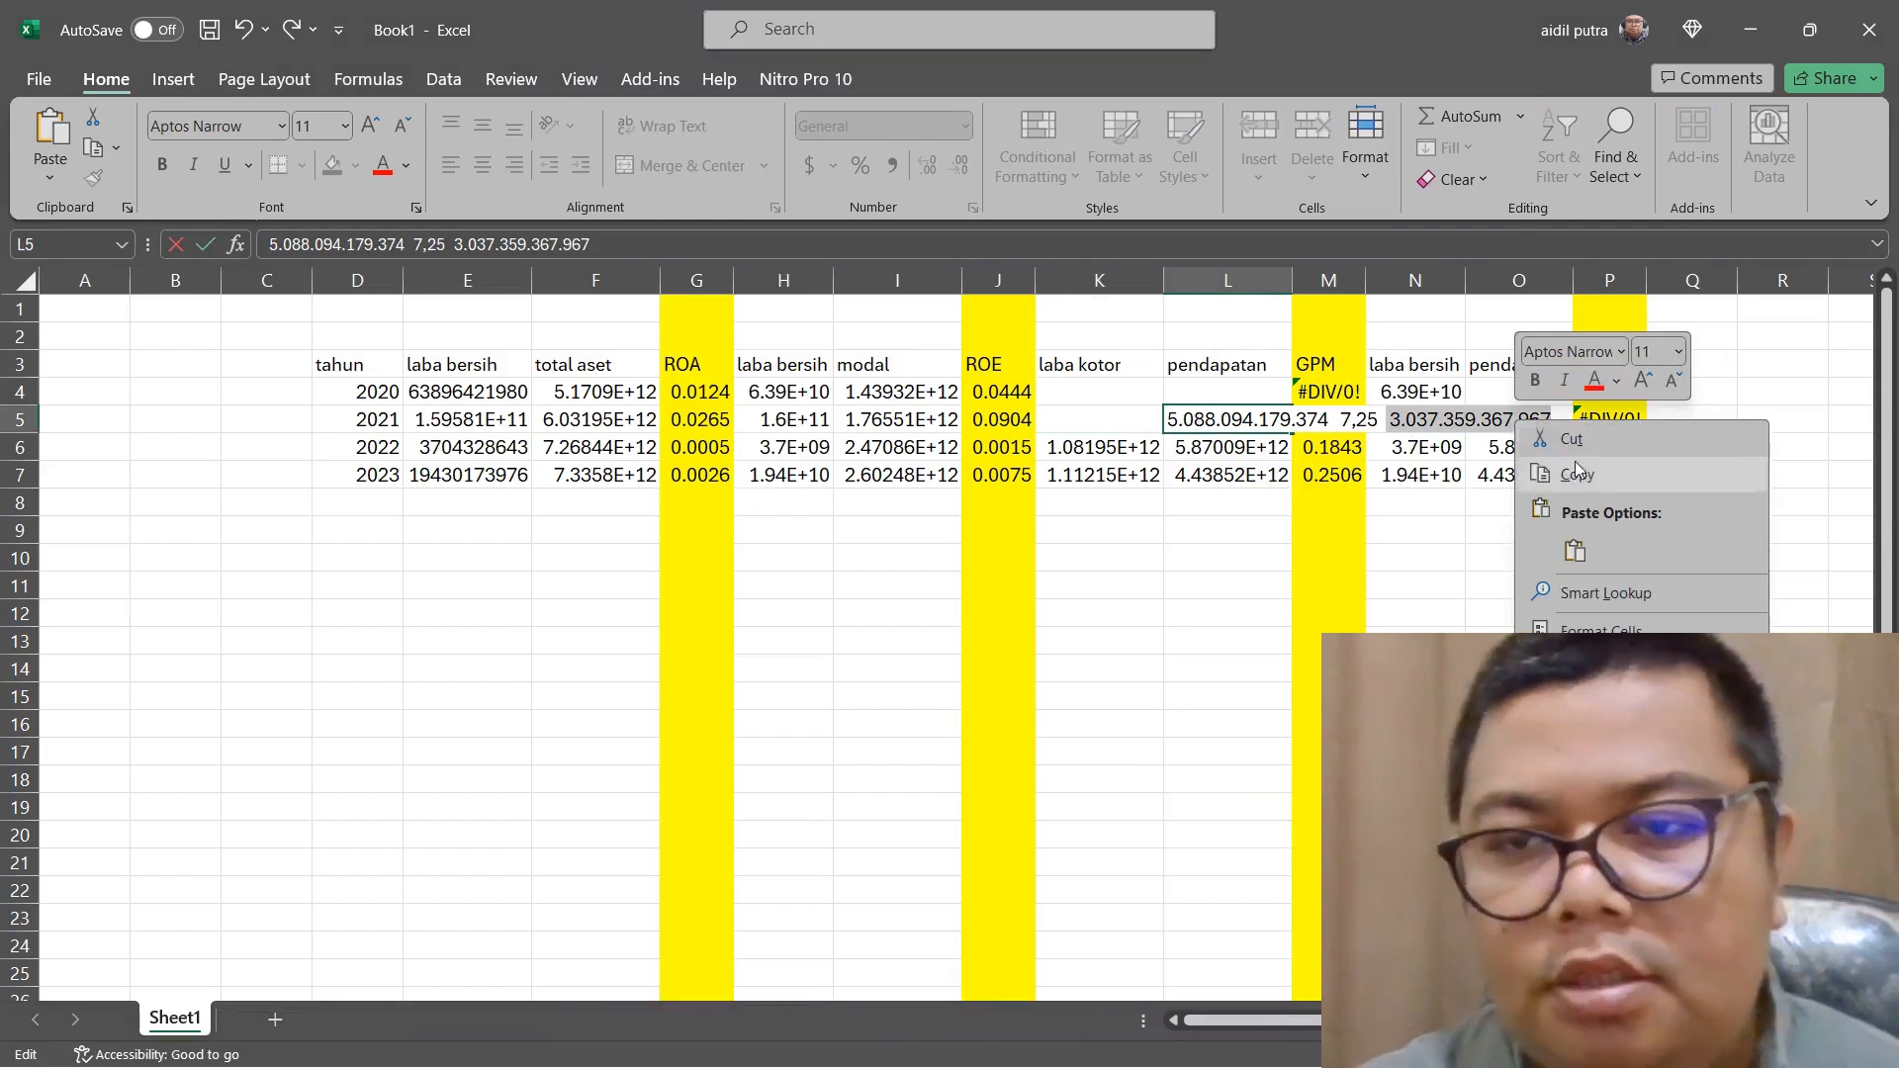
pyautogui.click(1576, 472)
pyautogui.press('BackSpace')
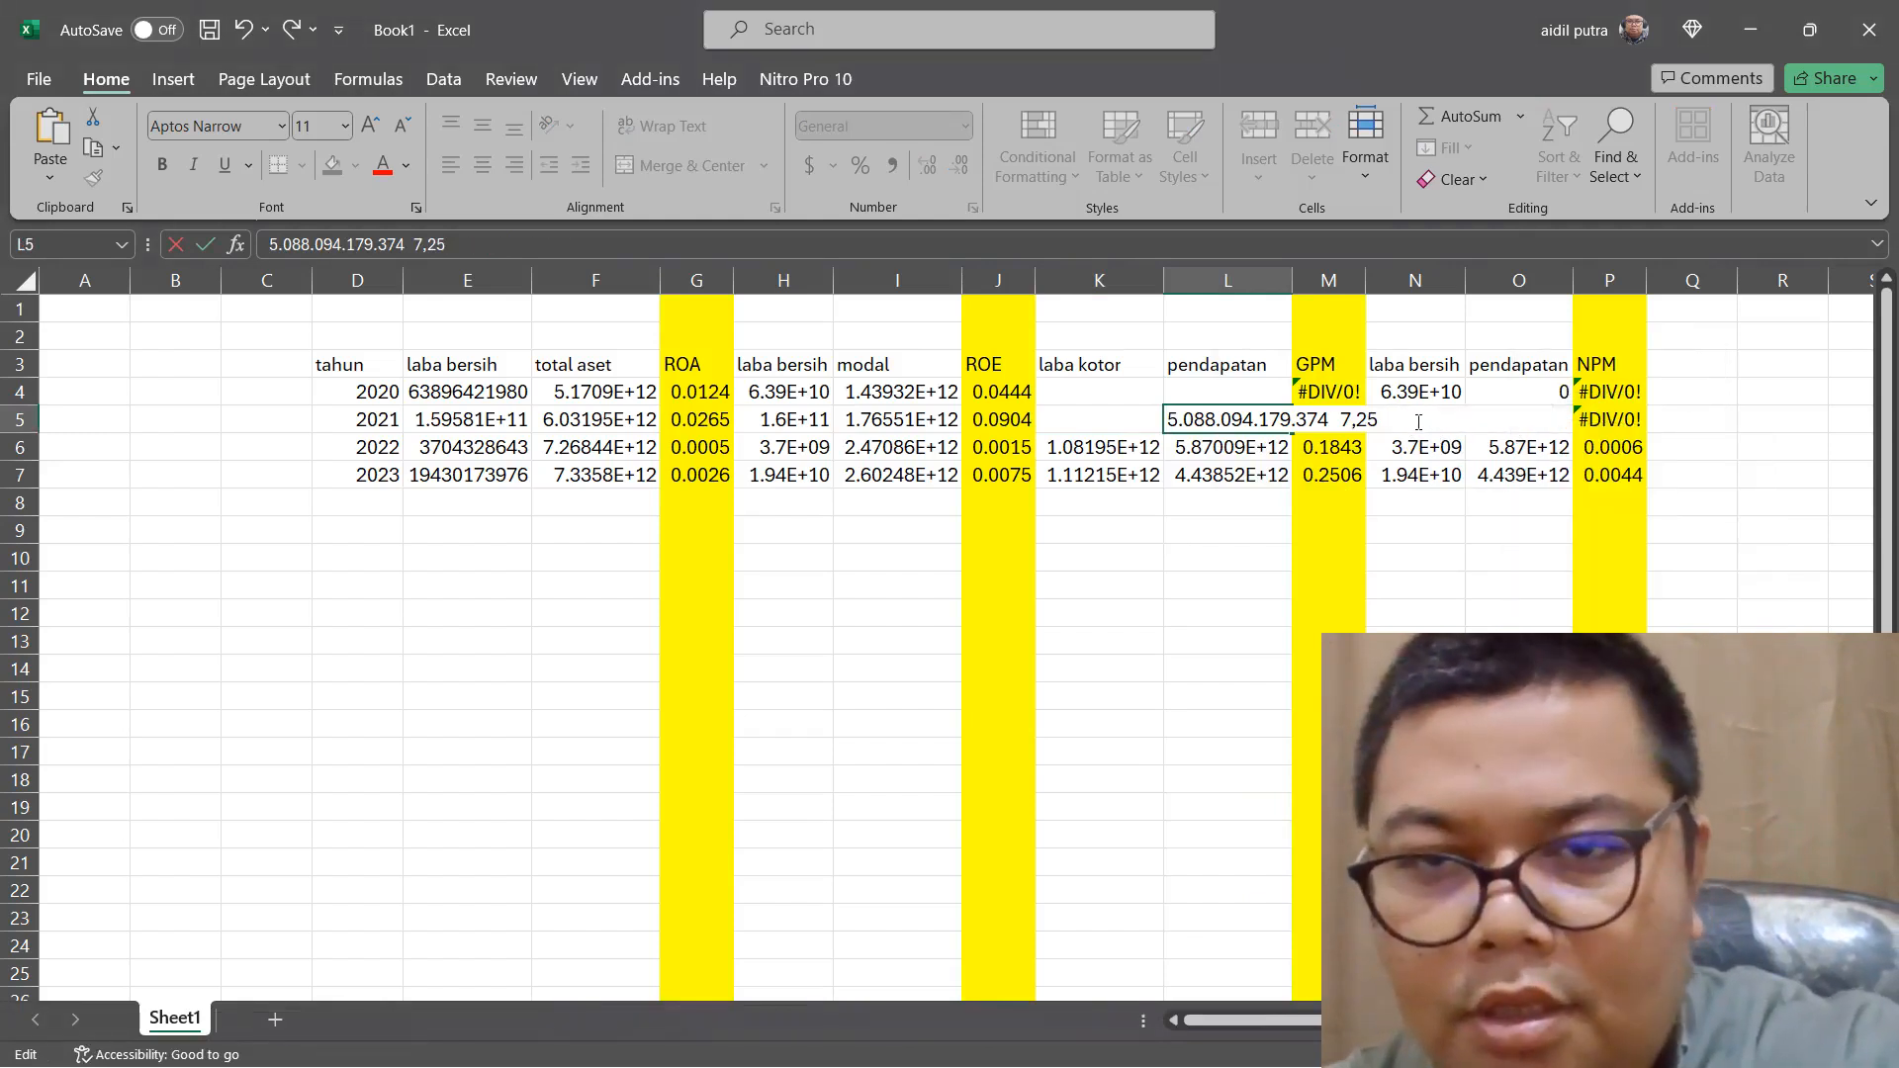
pyautogui.moveTo(1418, 422); pyautogui.dragTo(1337, 420)
pyautogui.press('BackSpace')
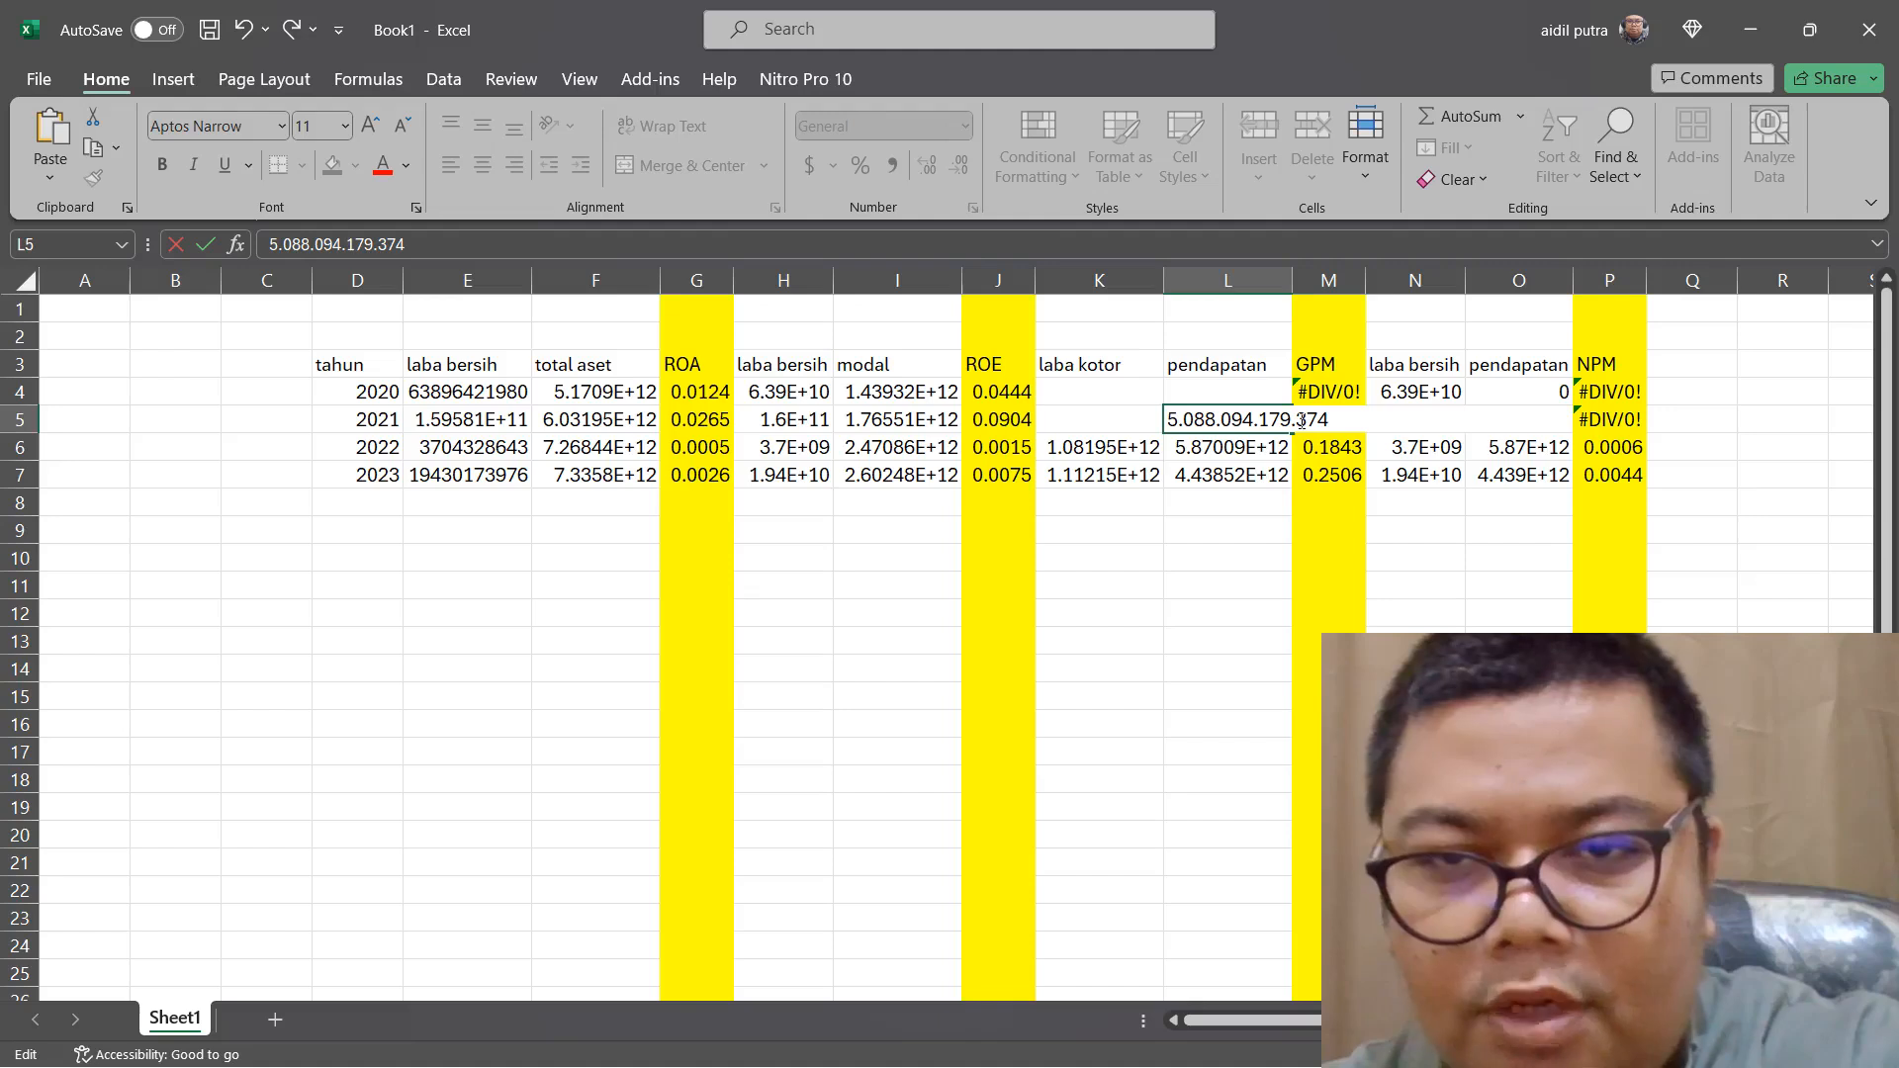
pyautogui.click(1301, 419)
pyautogui.press('BackSpace')
pyautogui.click(1262, 420)
pyautogui.press('BackSpace')
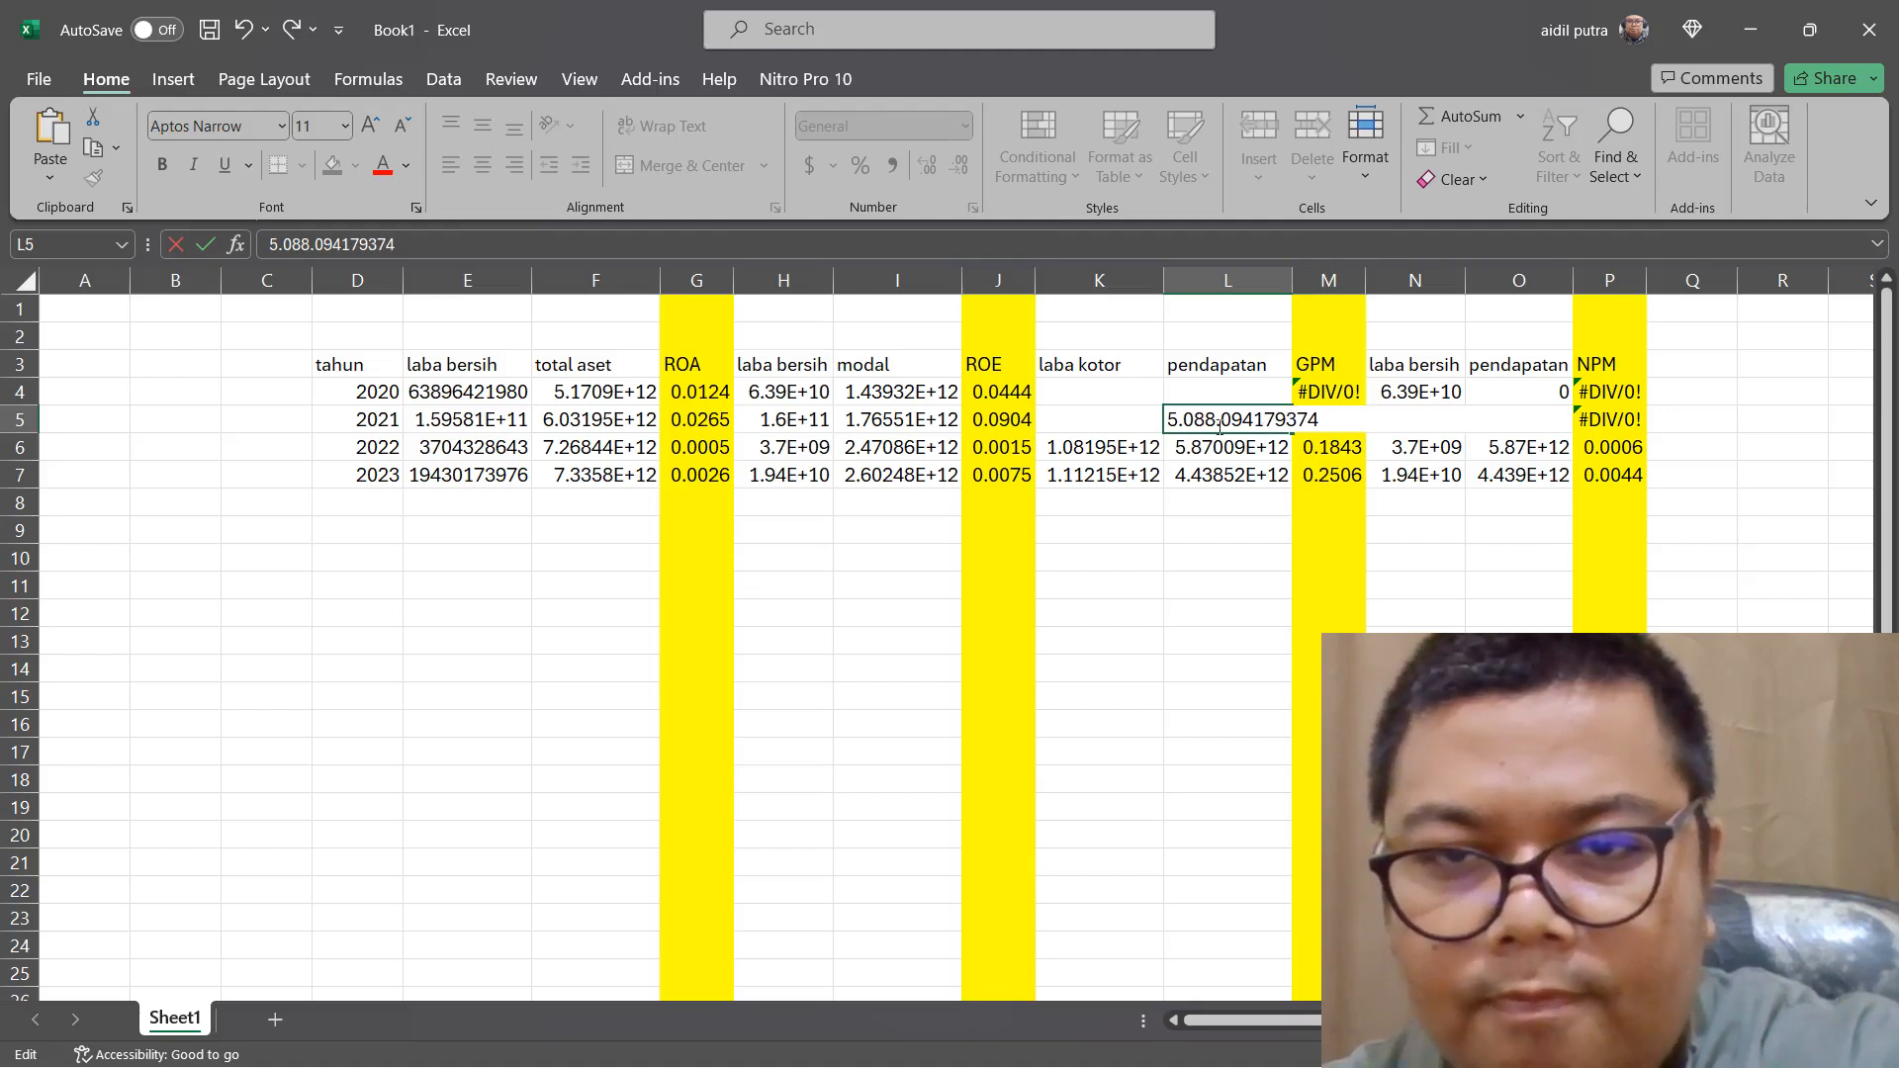
pyautogui.click(1216, 421)
pyautogui.press('BackSpace')
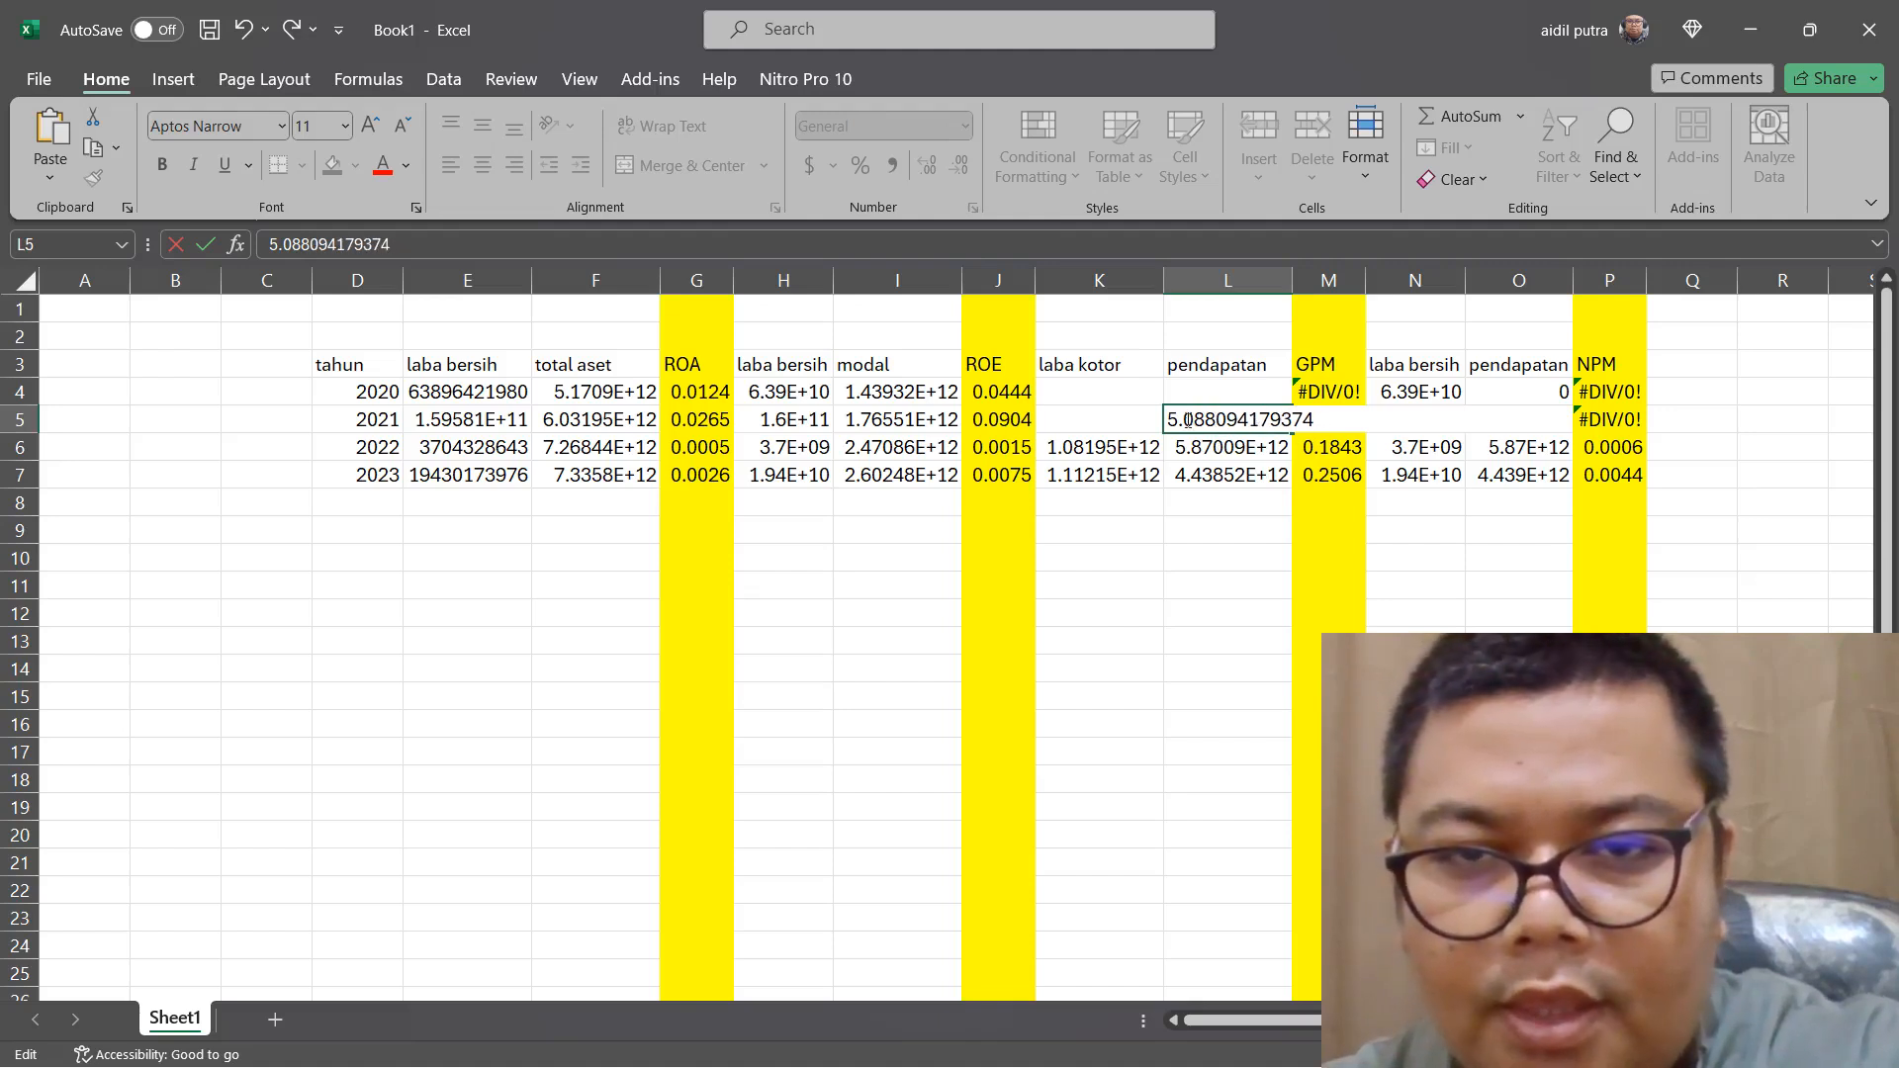
pyautogui.press('BackSpace')
pyautogui.doubleClick(1203, 393)
pyautogui.rightClick(1203, 393)
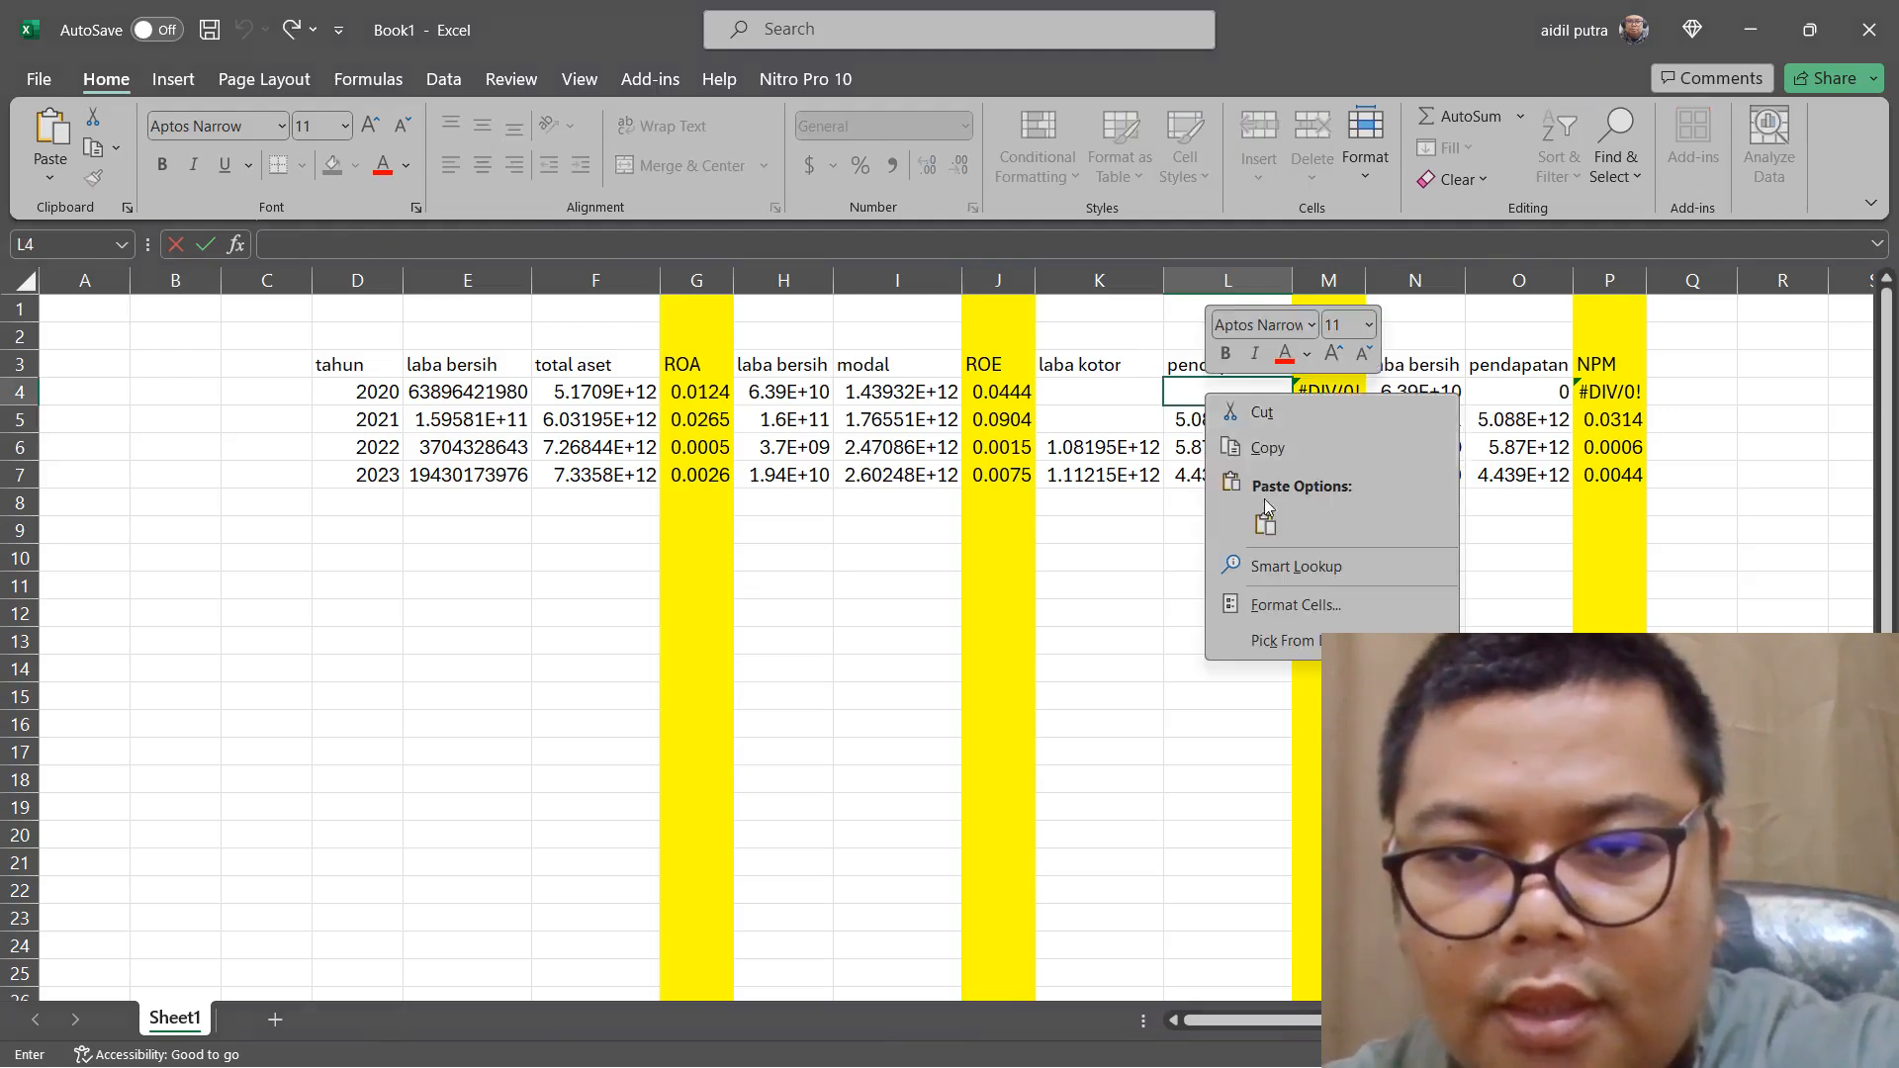
pyautogui.click(1264, 522)
pyautogui.click(1302, 395)
pyautogui.press('BackSpace')
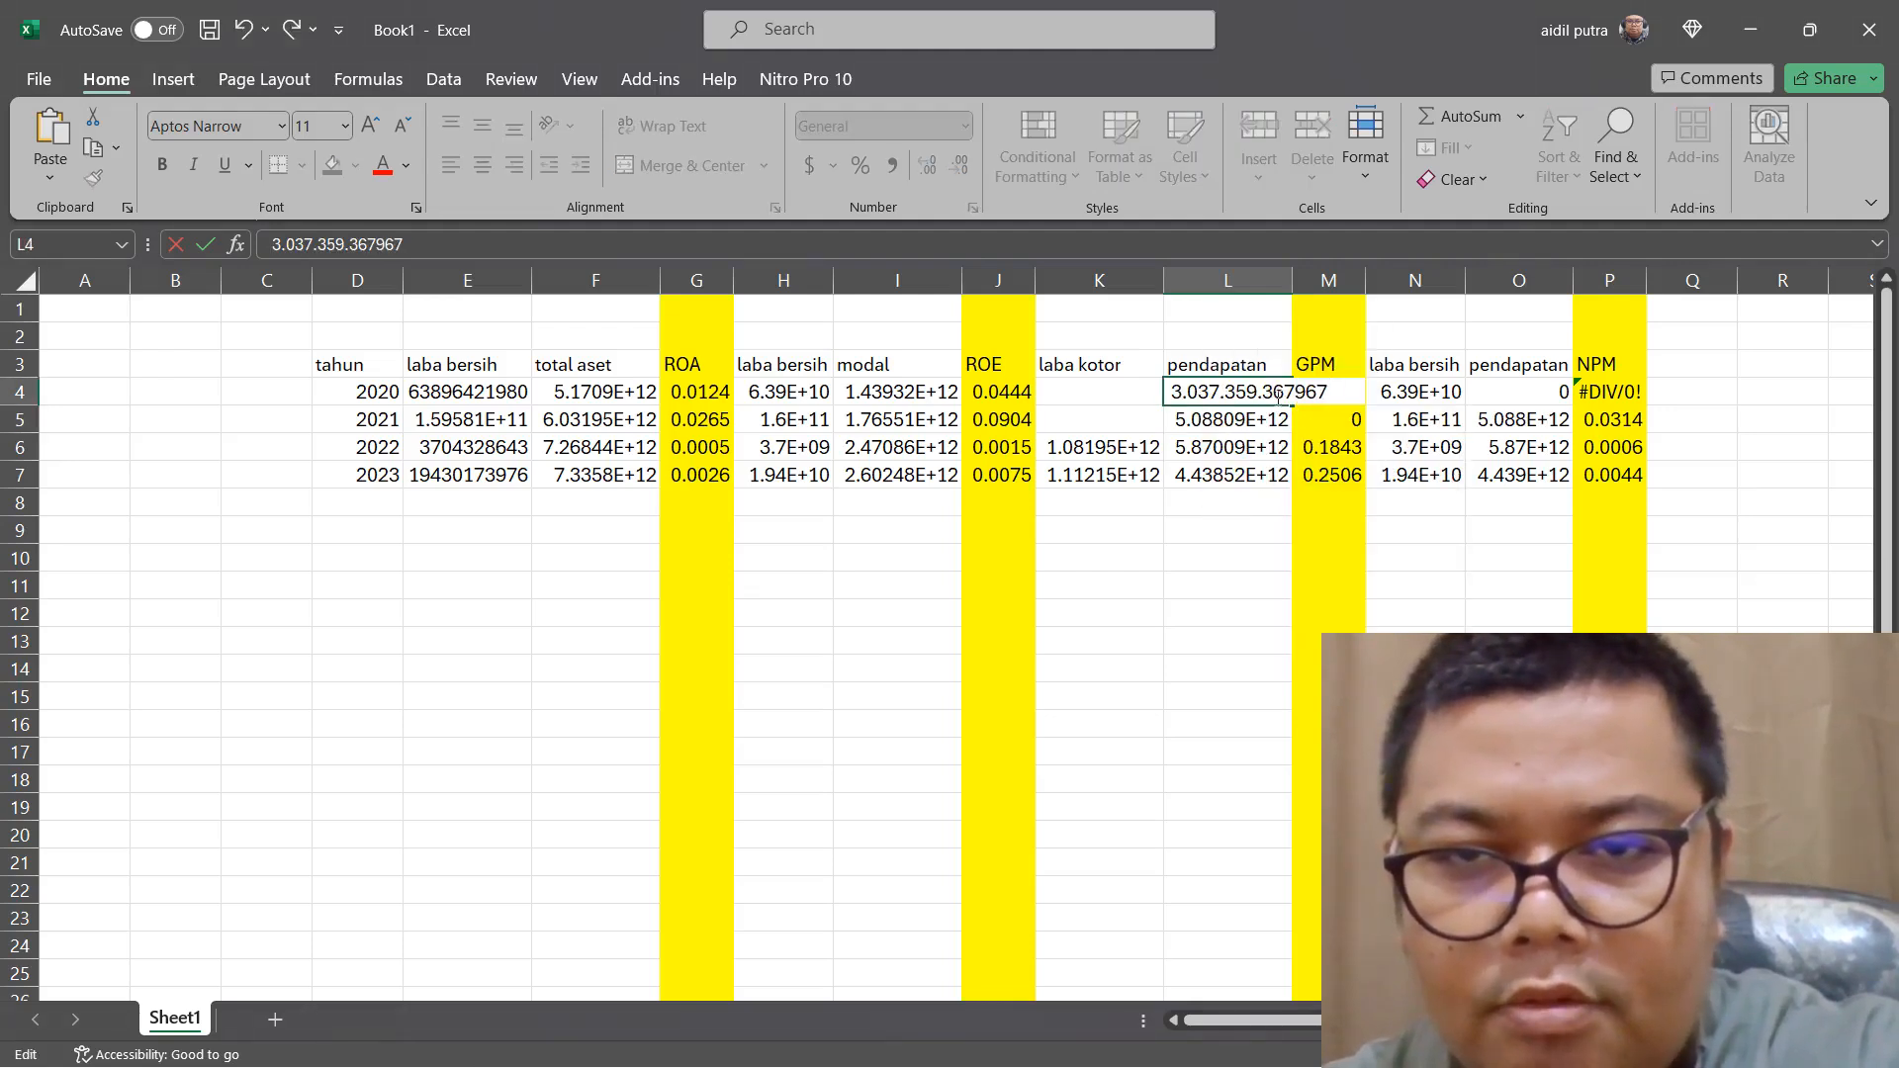
pyautogui.click(1260, 395)
pyautogui.press('BackSpace')
pyautogui.press('BackSpace')
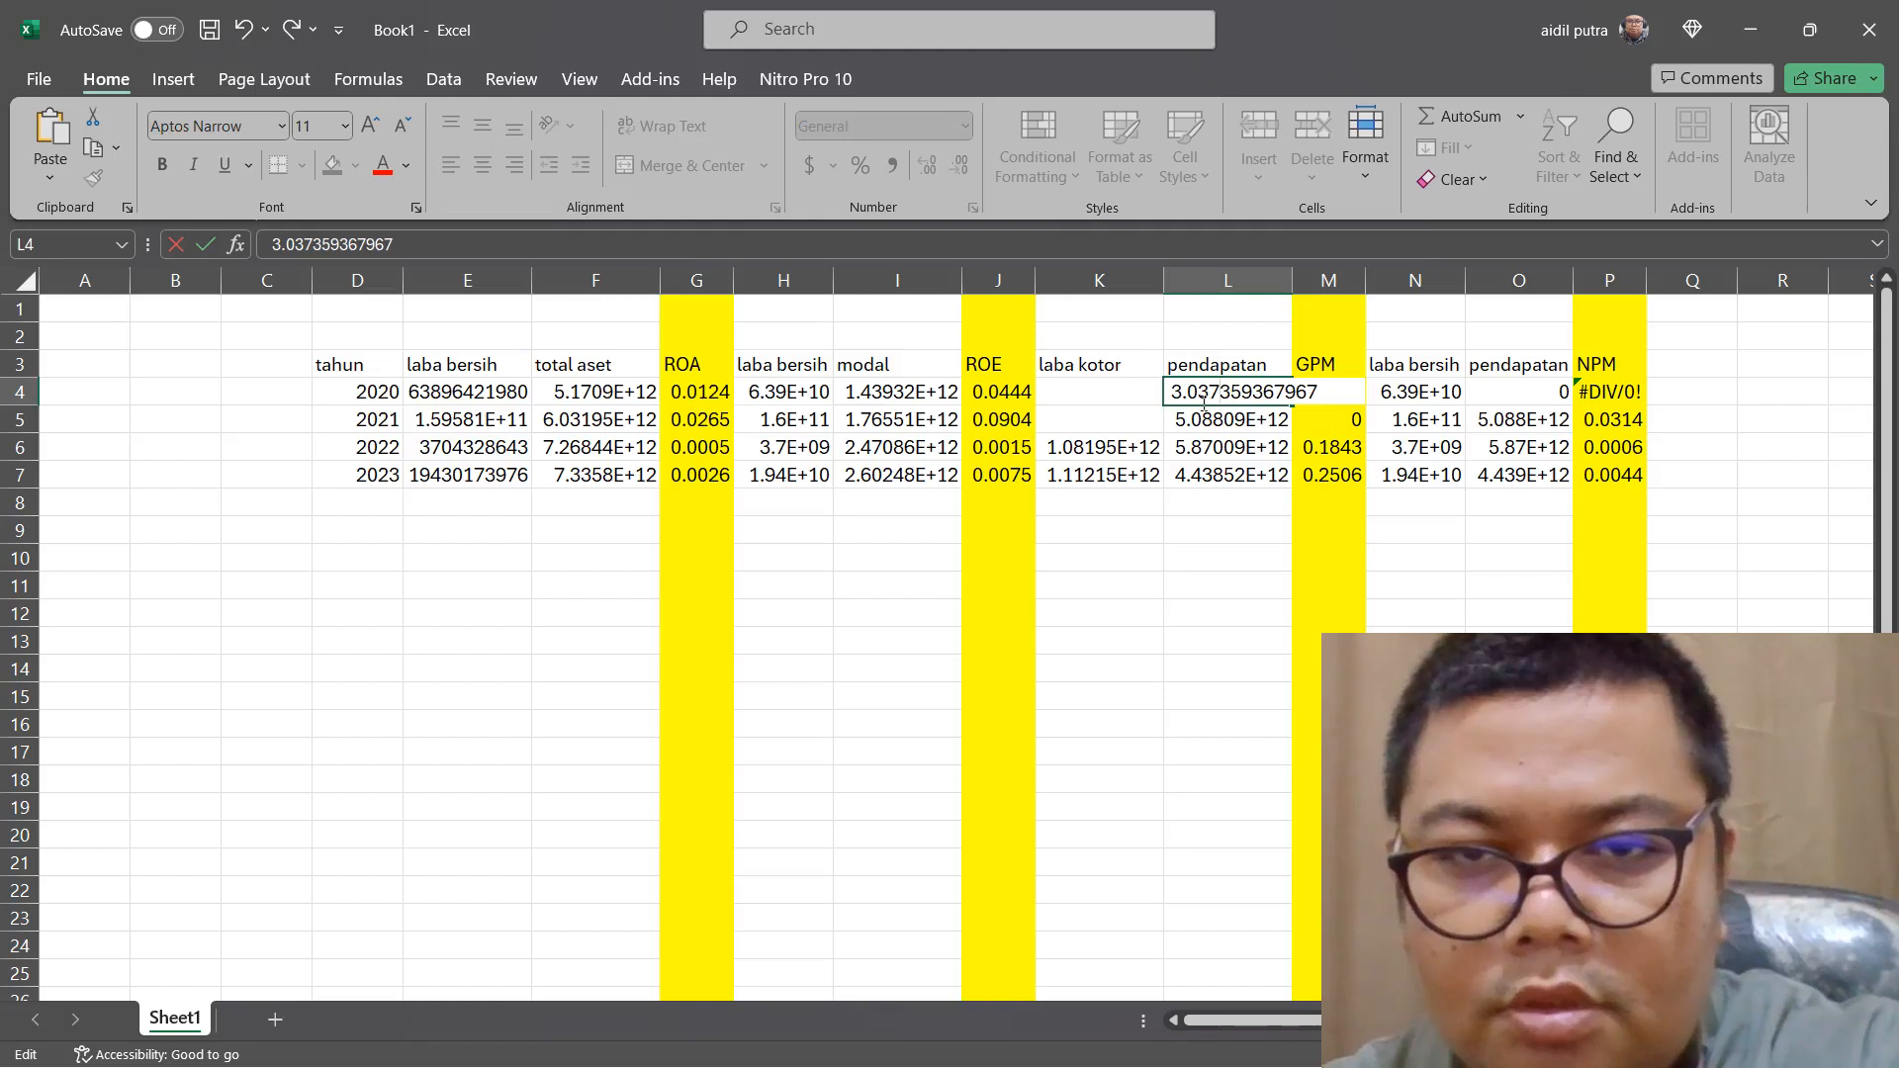
pyautogui.click(1190, 398)
pyautogui.press('BackSpace')
pyautogui.click(1139, 420)
# Switch to Edge and copy the "LABA BRUTO" figures, 1.056.701.625.742 and 790.110.461.593, from page 350 of the 2021 annual report
pyautogui.moveTo(1159, 1066)
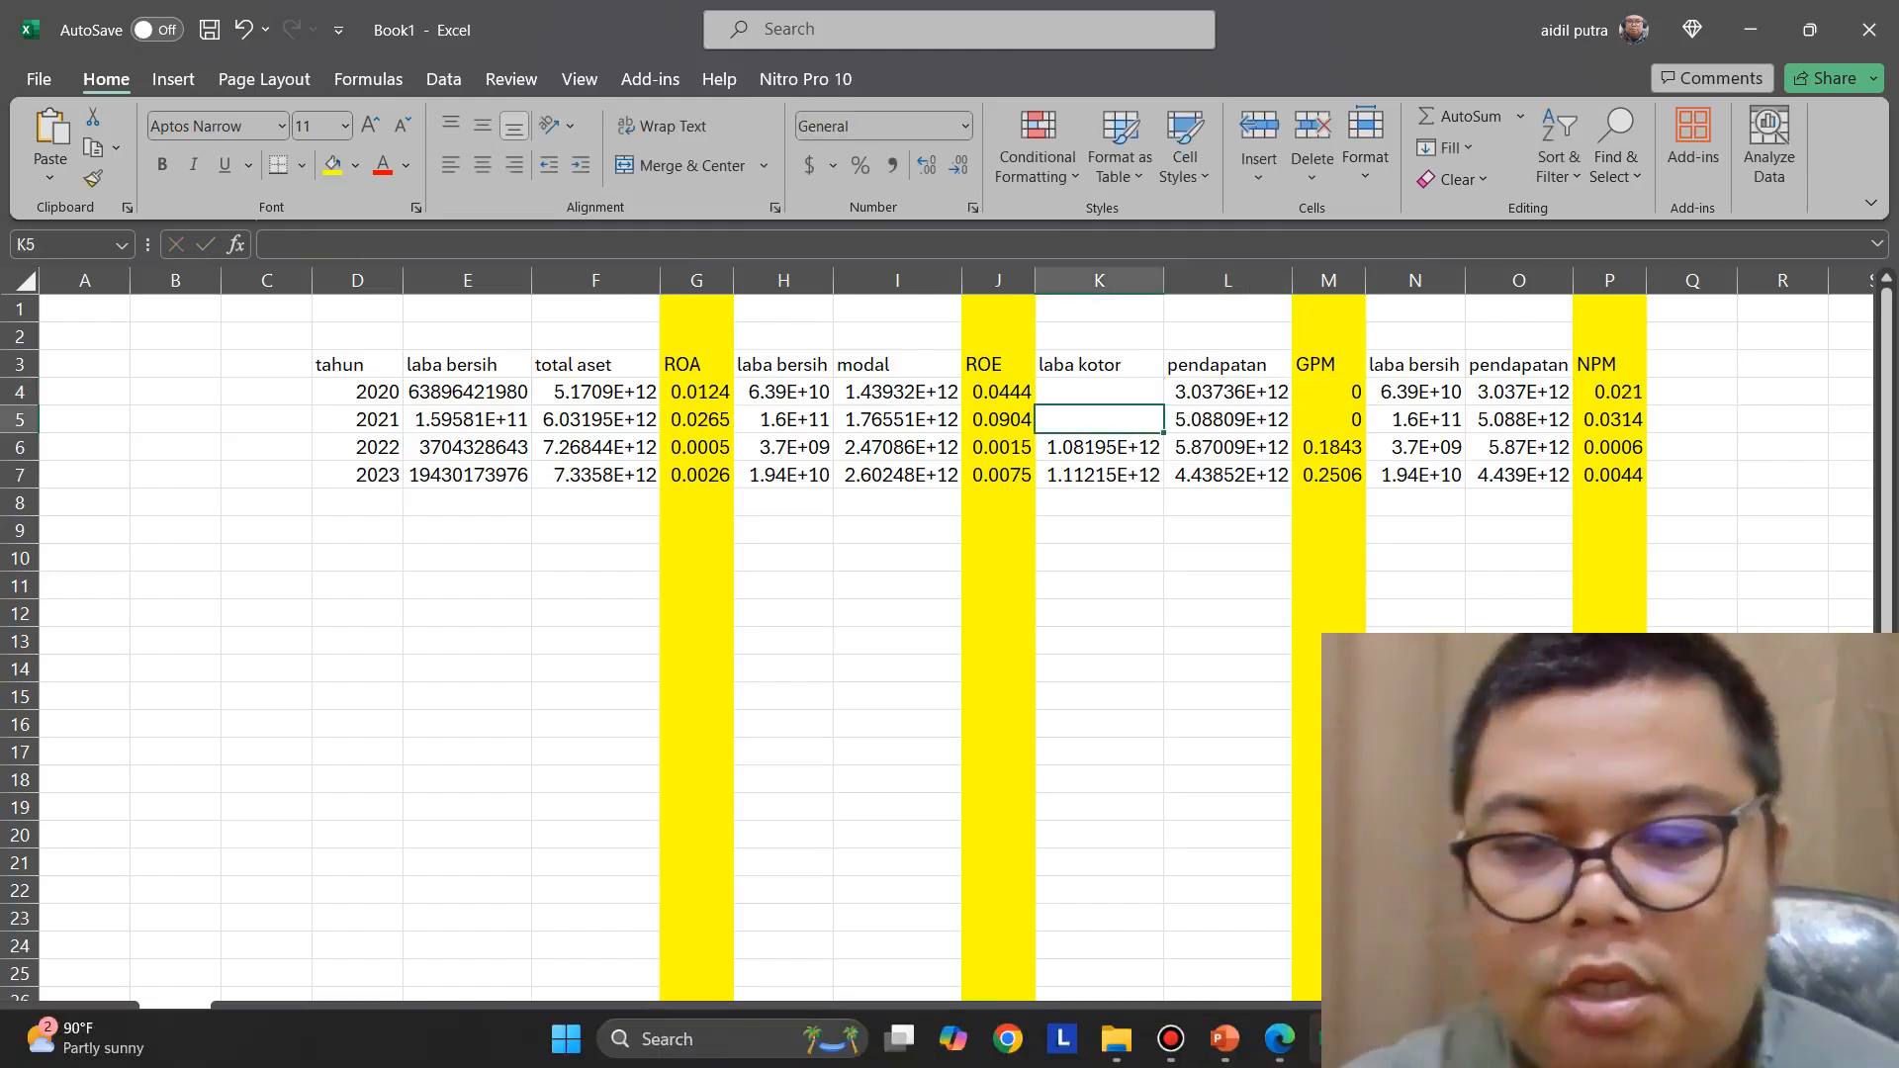
pyautogui.click(1273, 1046)
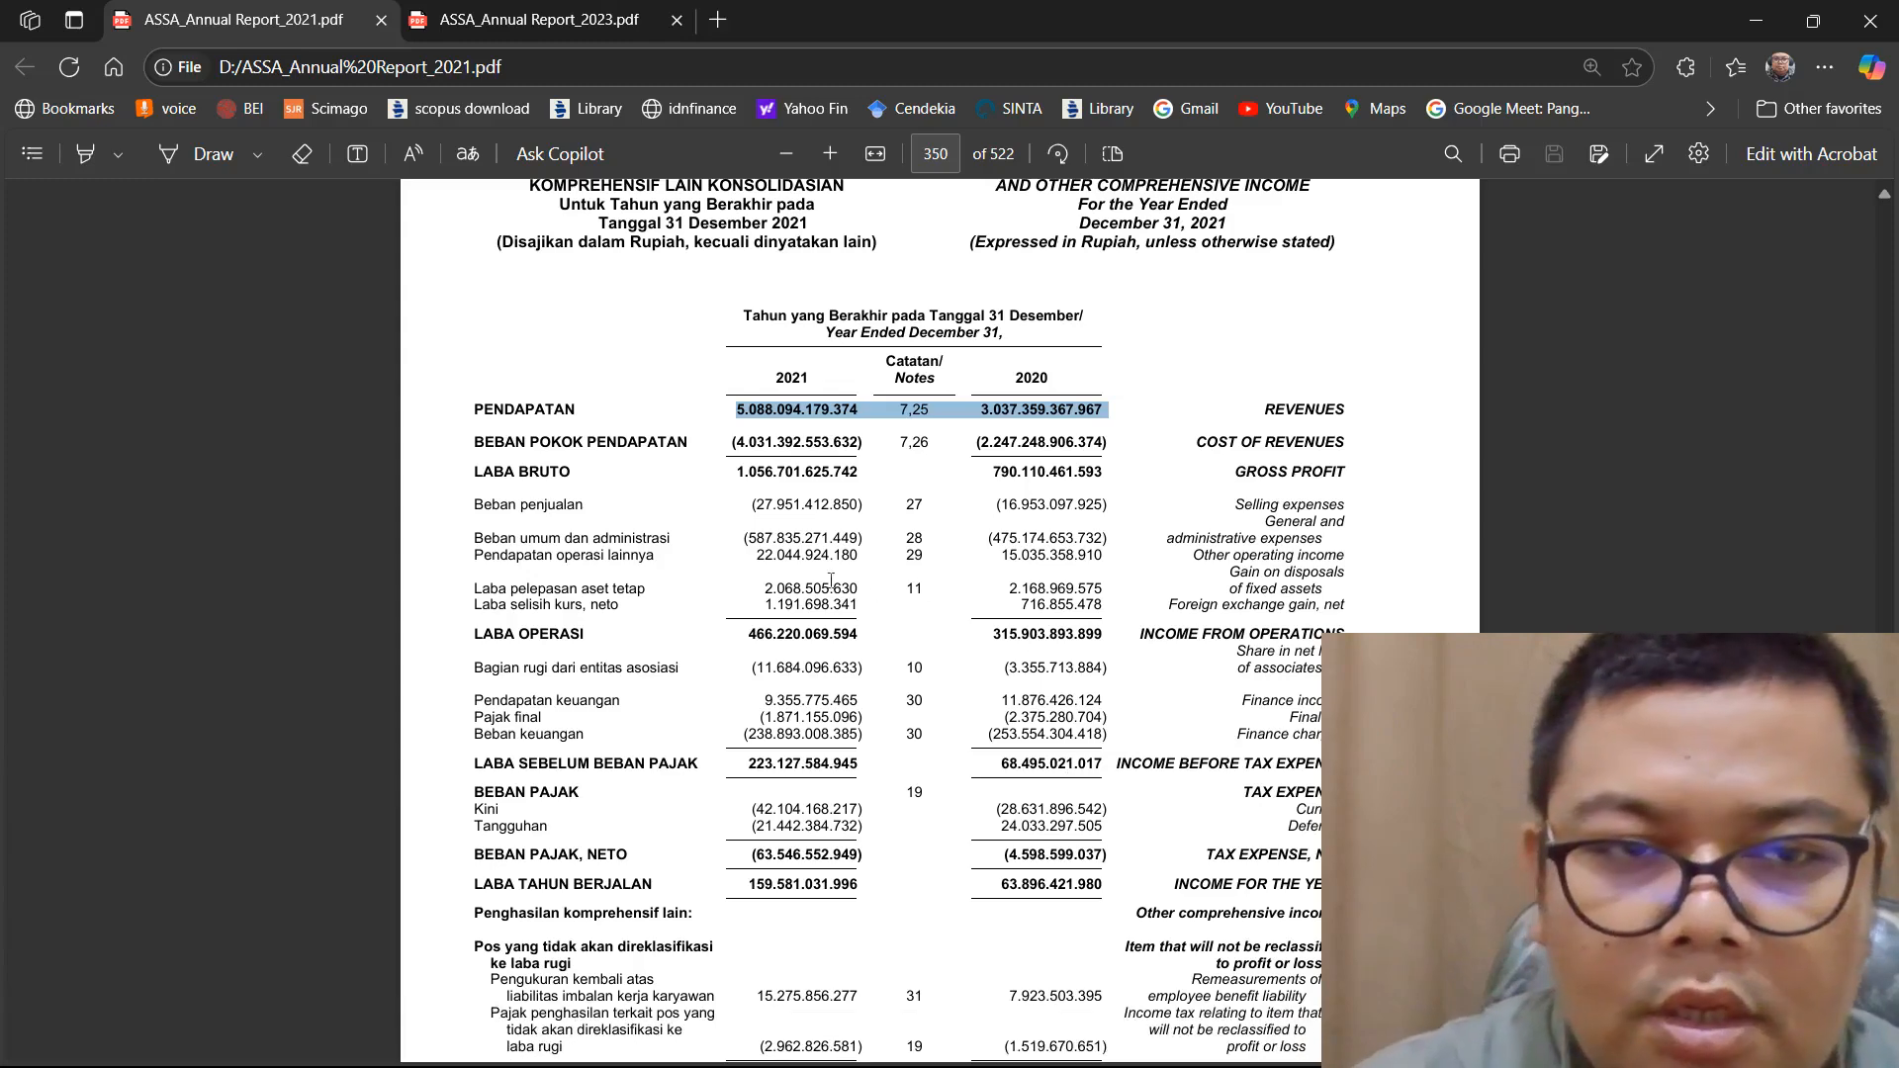
pyautogui.moveTo(736, 472); pyautogui.dragTo(1105, 475)
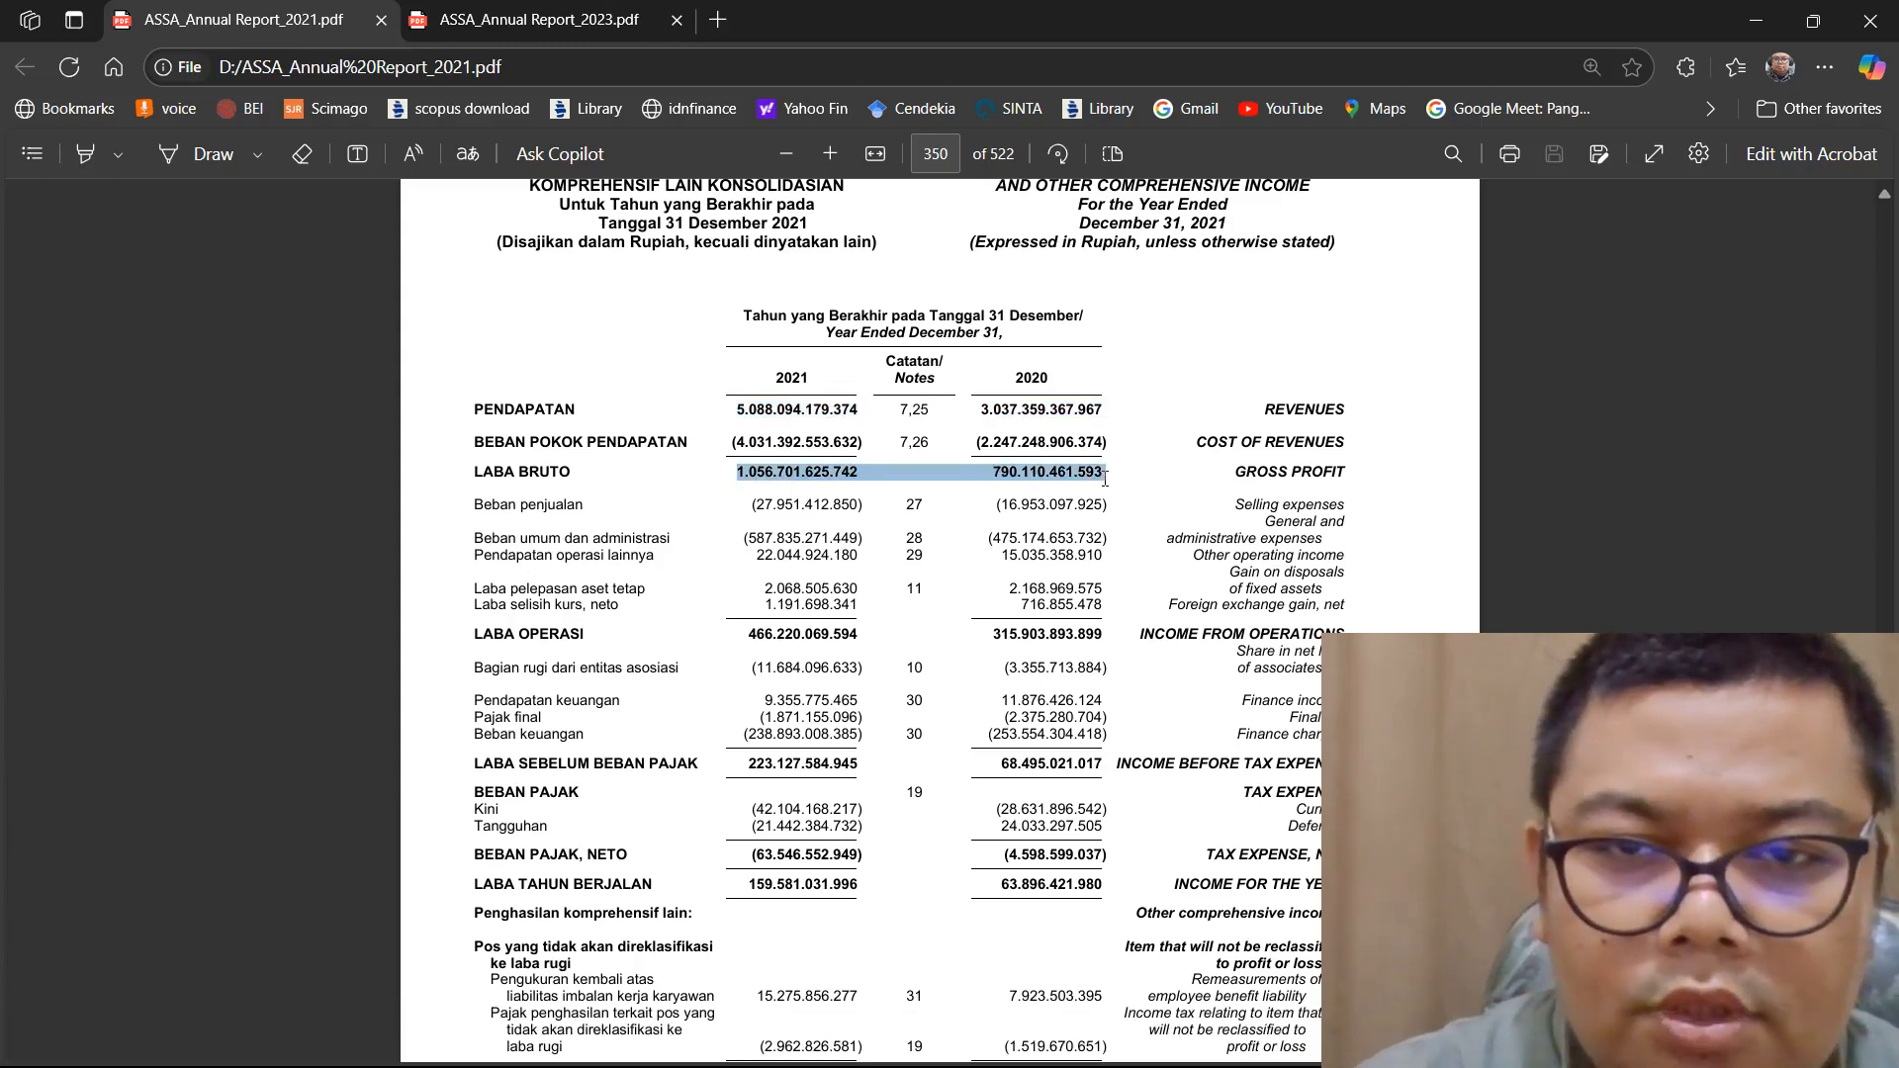
pyautogui.rightClick(1074, 469)
pyautogui.click(1163, 578)
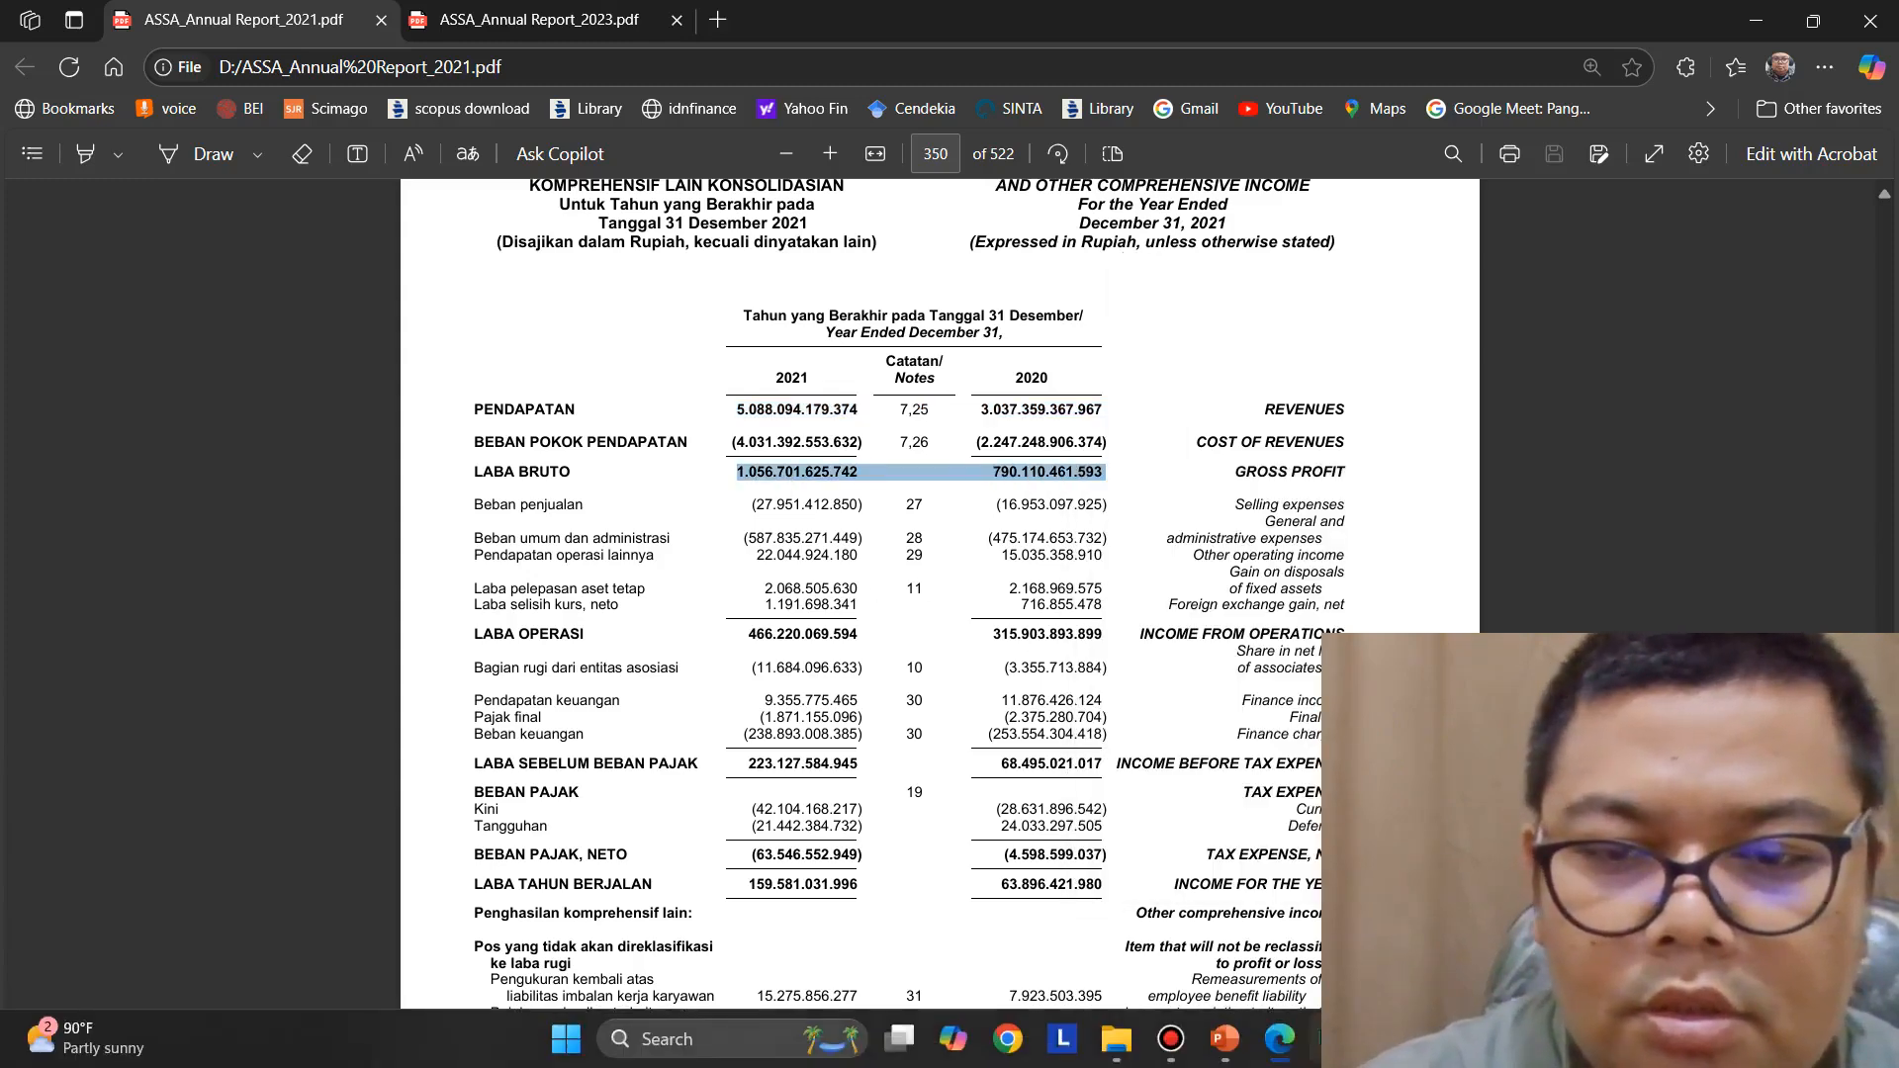
# Switch to Excel, paste the gross profit figures into K5, and copy the 2020 figure before removing it from the cell
pyautogui.click(1317, 1046)
pyautogui.doubleClick(1073, 424)
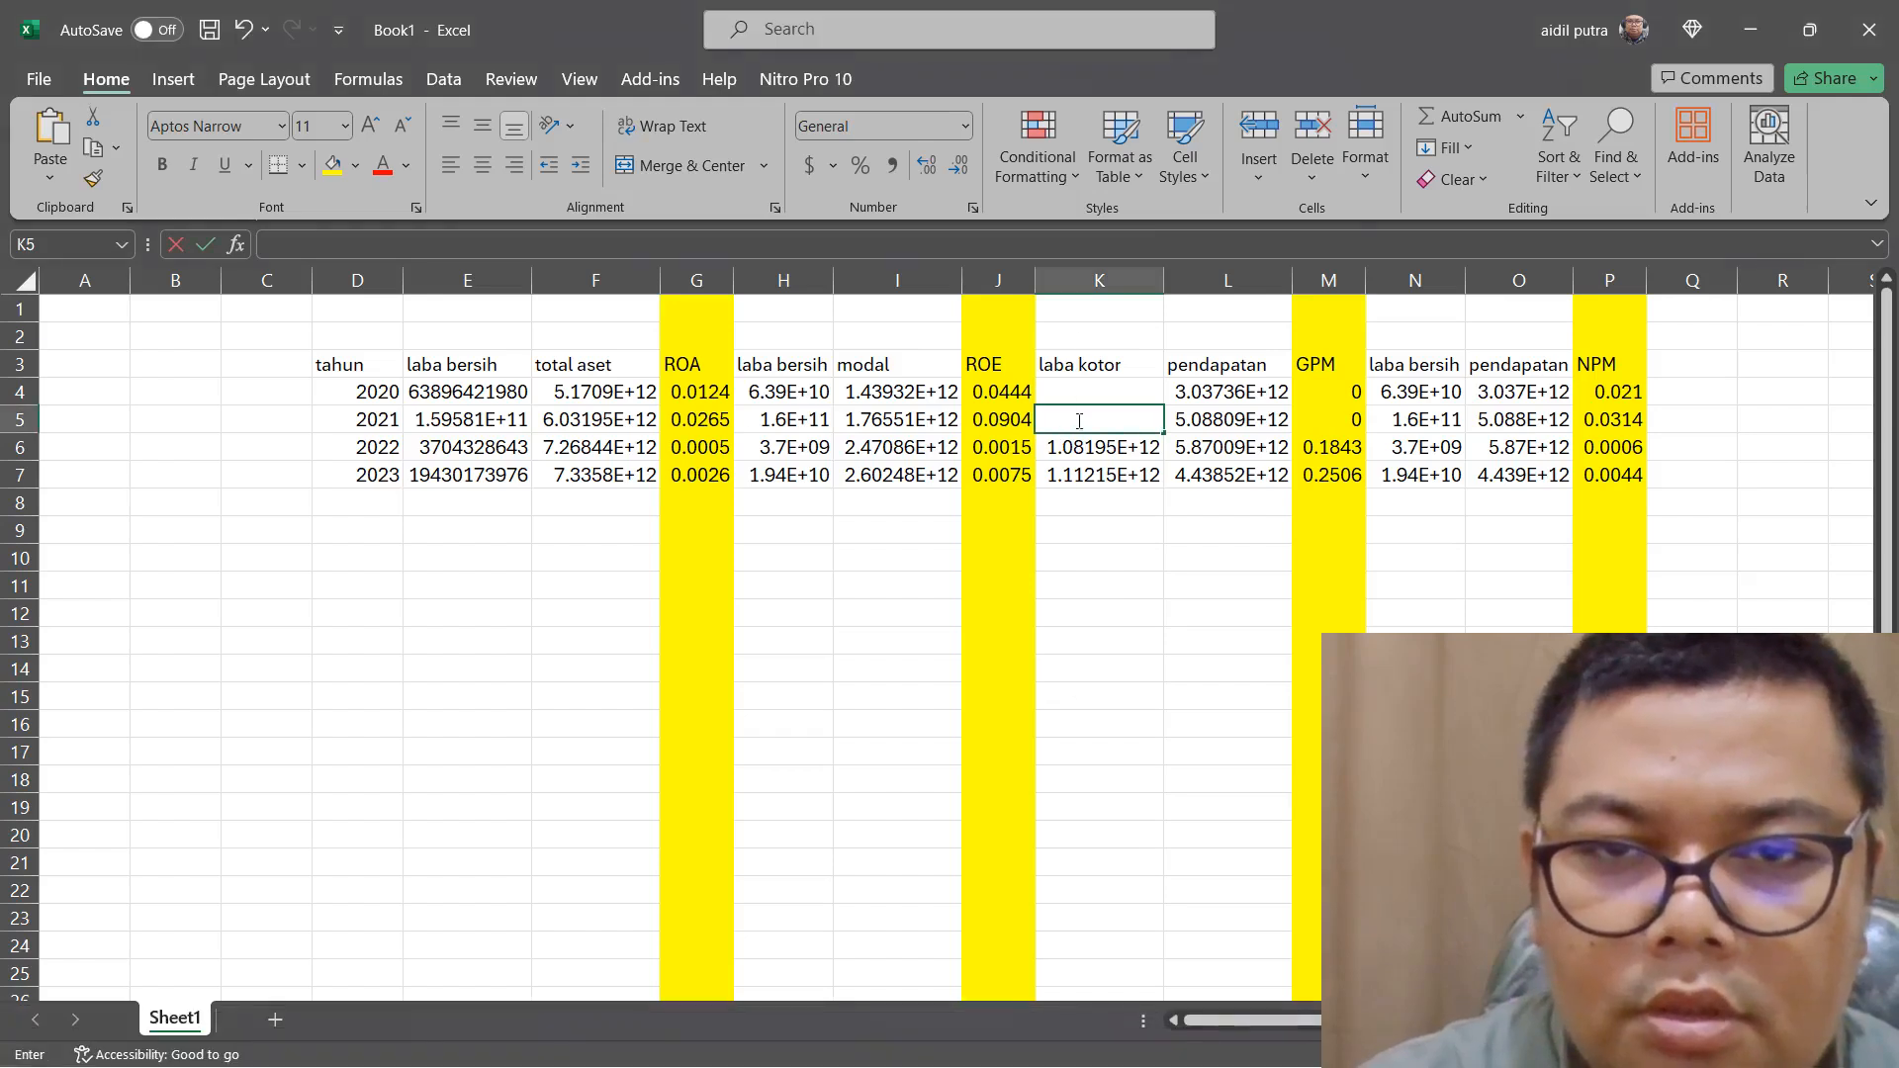
pyautogui.rightClick(1073, 424)
pyautogui.click(1112, 547)
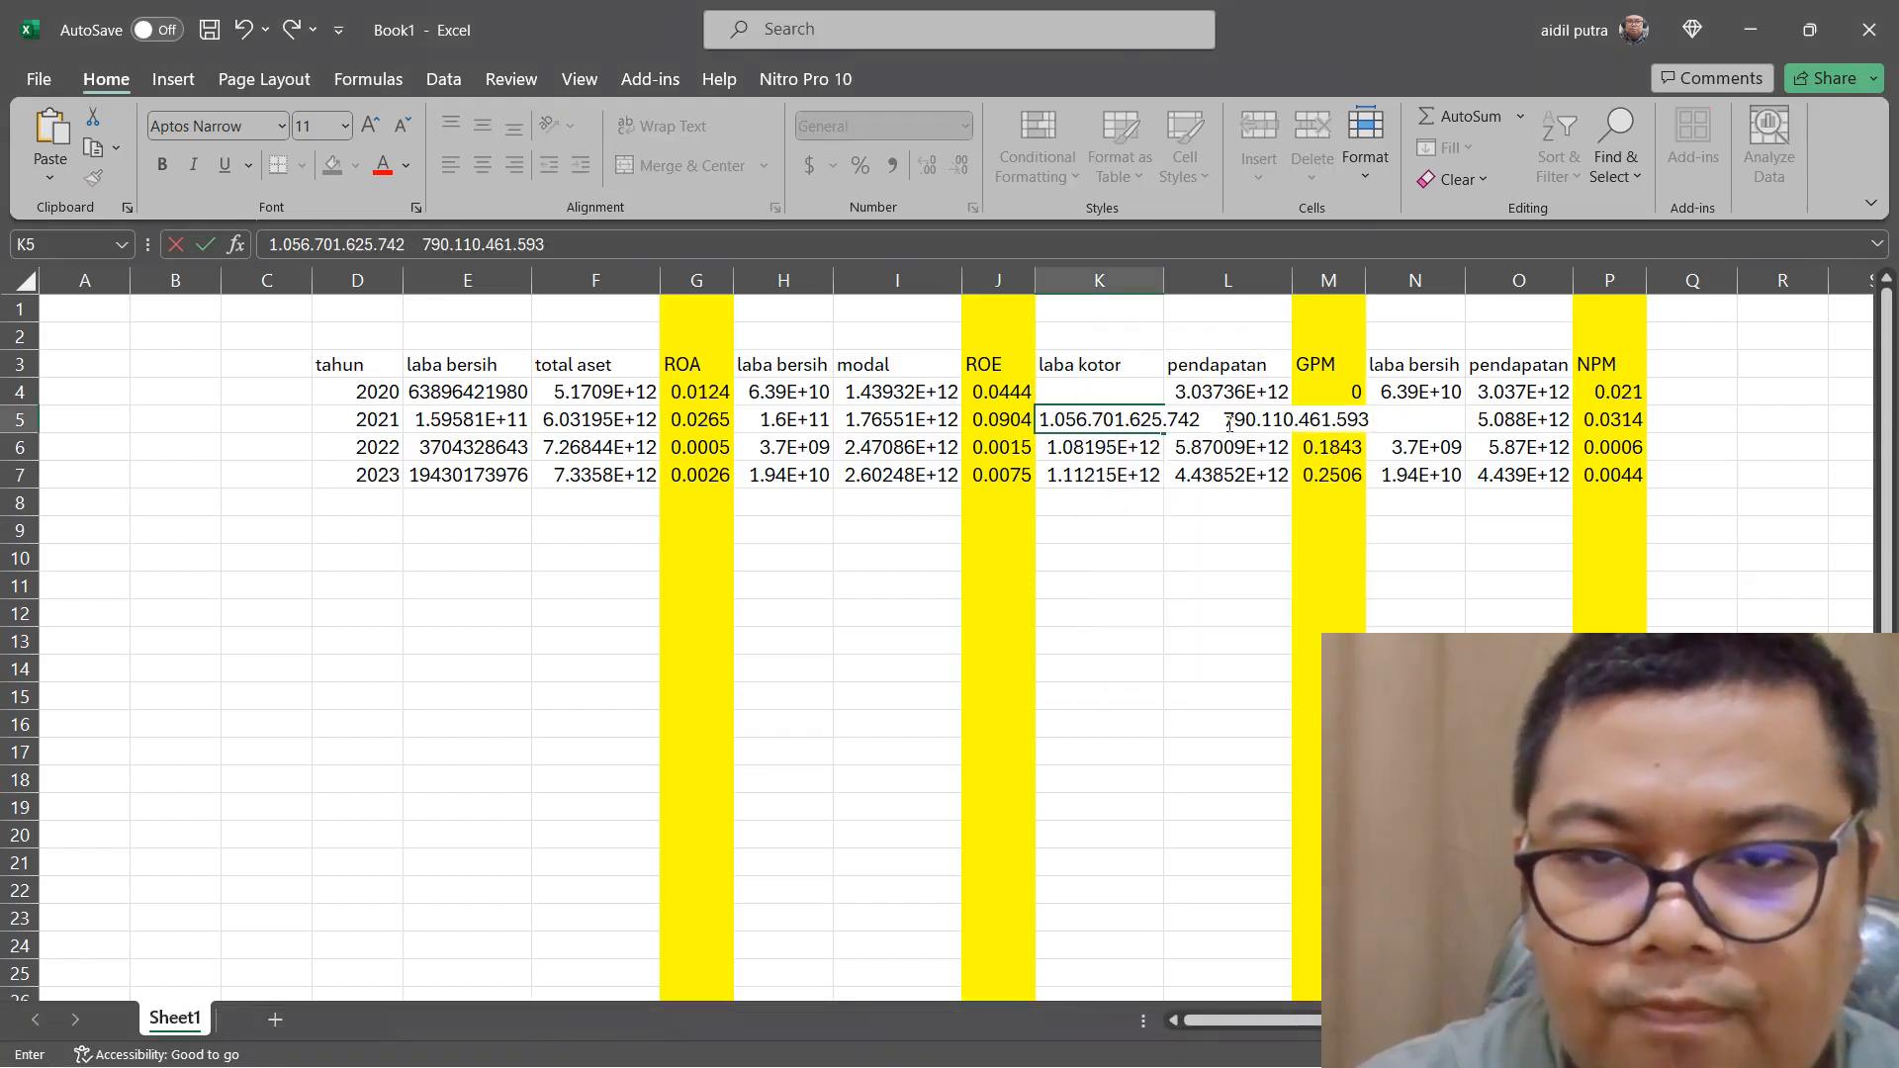
pyautogui.moveTo(1225, 422); pyautogui.dragTo(1370, 421)
pyautogui.rightClick(1343, 423)
pyautogui.click(1402, 479)
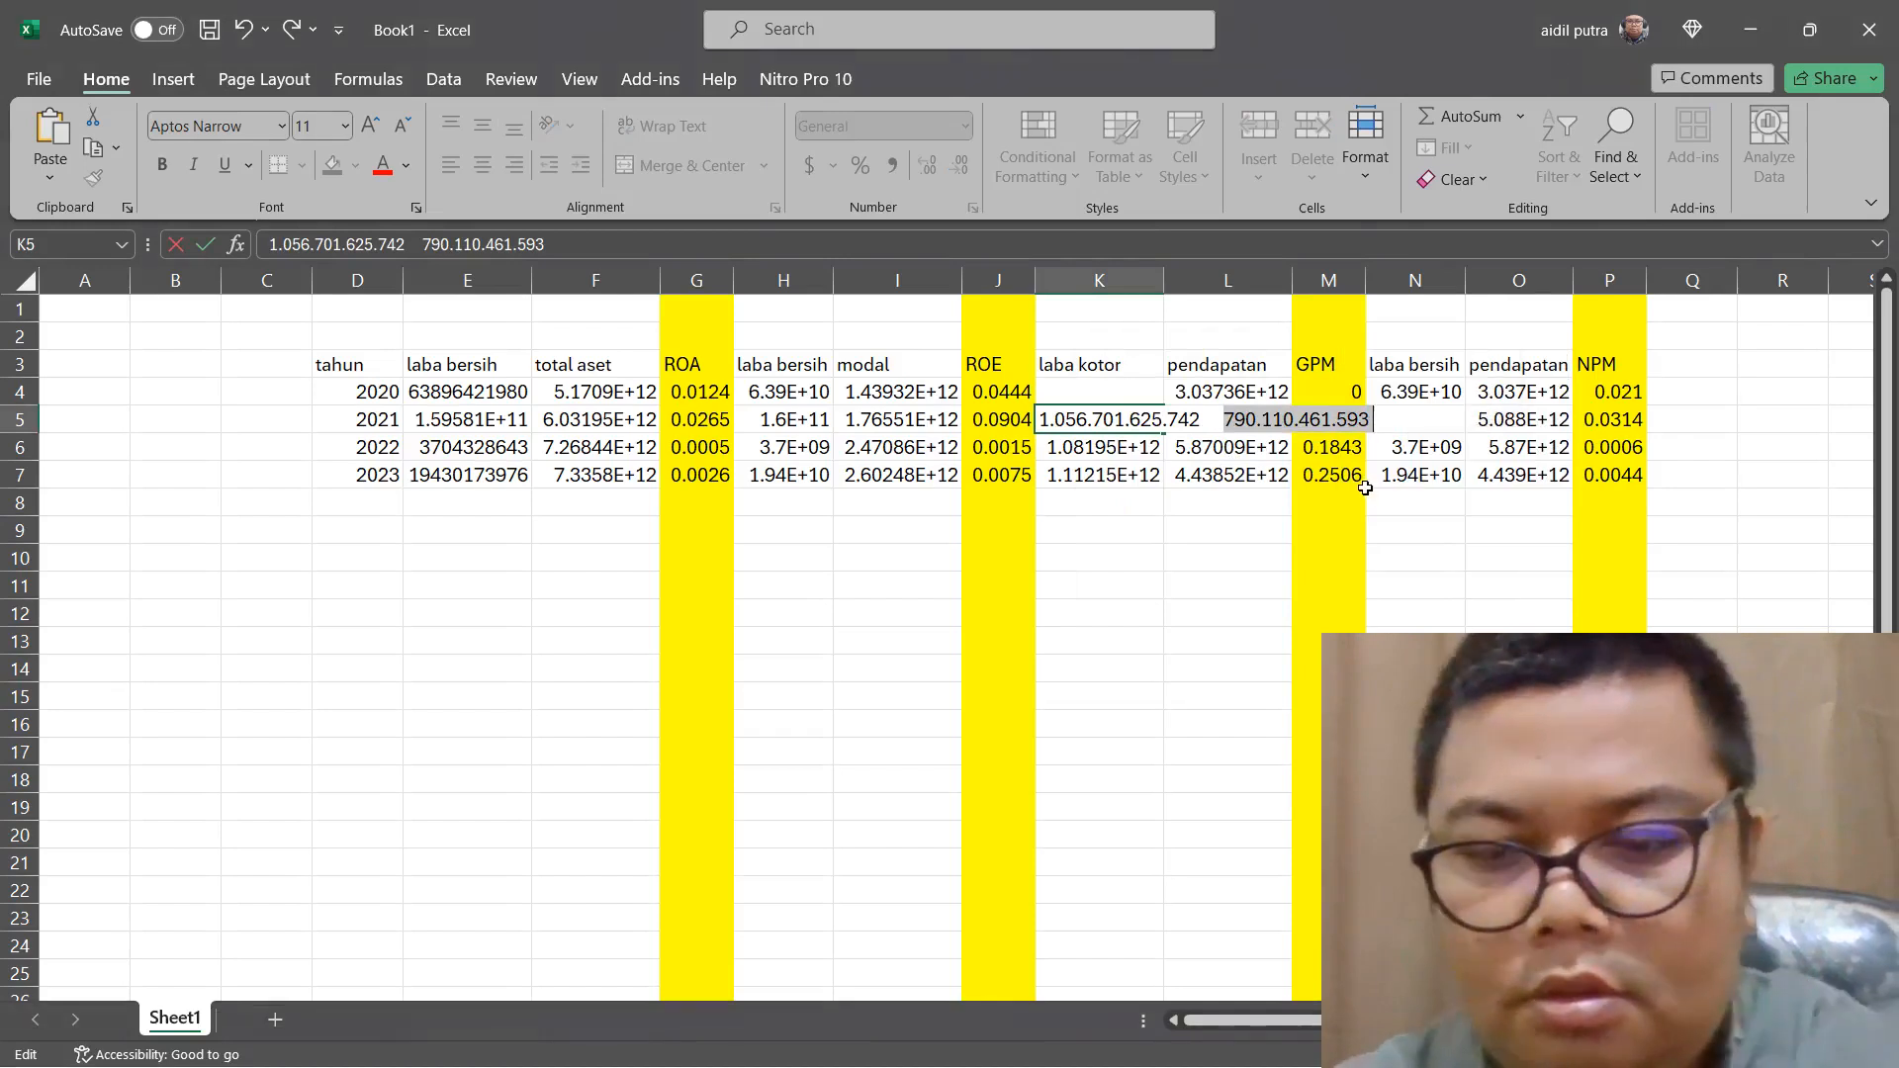
pyautogui.press('Delete')
pyautogui.click(1167, 425)
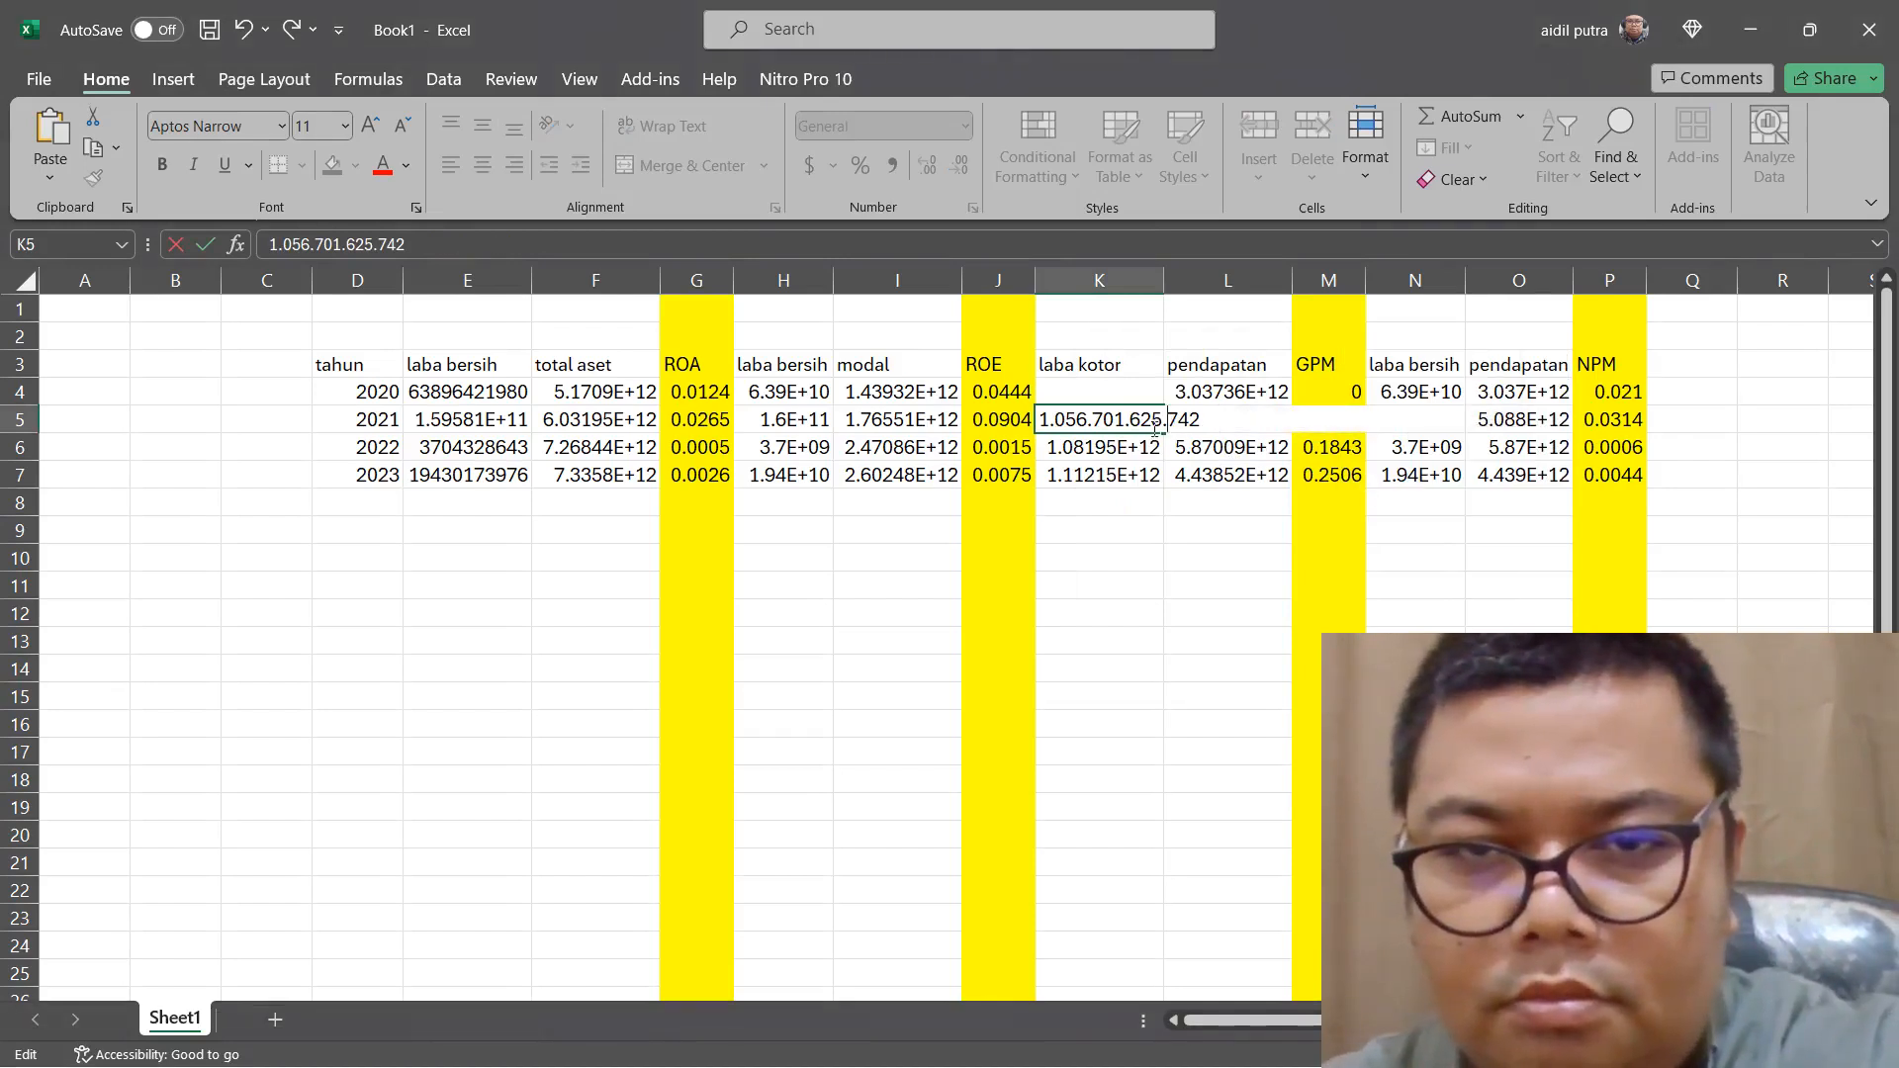
pyautogui.press('BackSpace')
pyautogui.click(1132, 425)
pyautogui.press('BackSpace')
pyautogui.click(1097, 420)
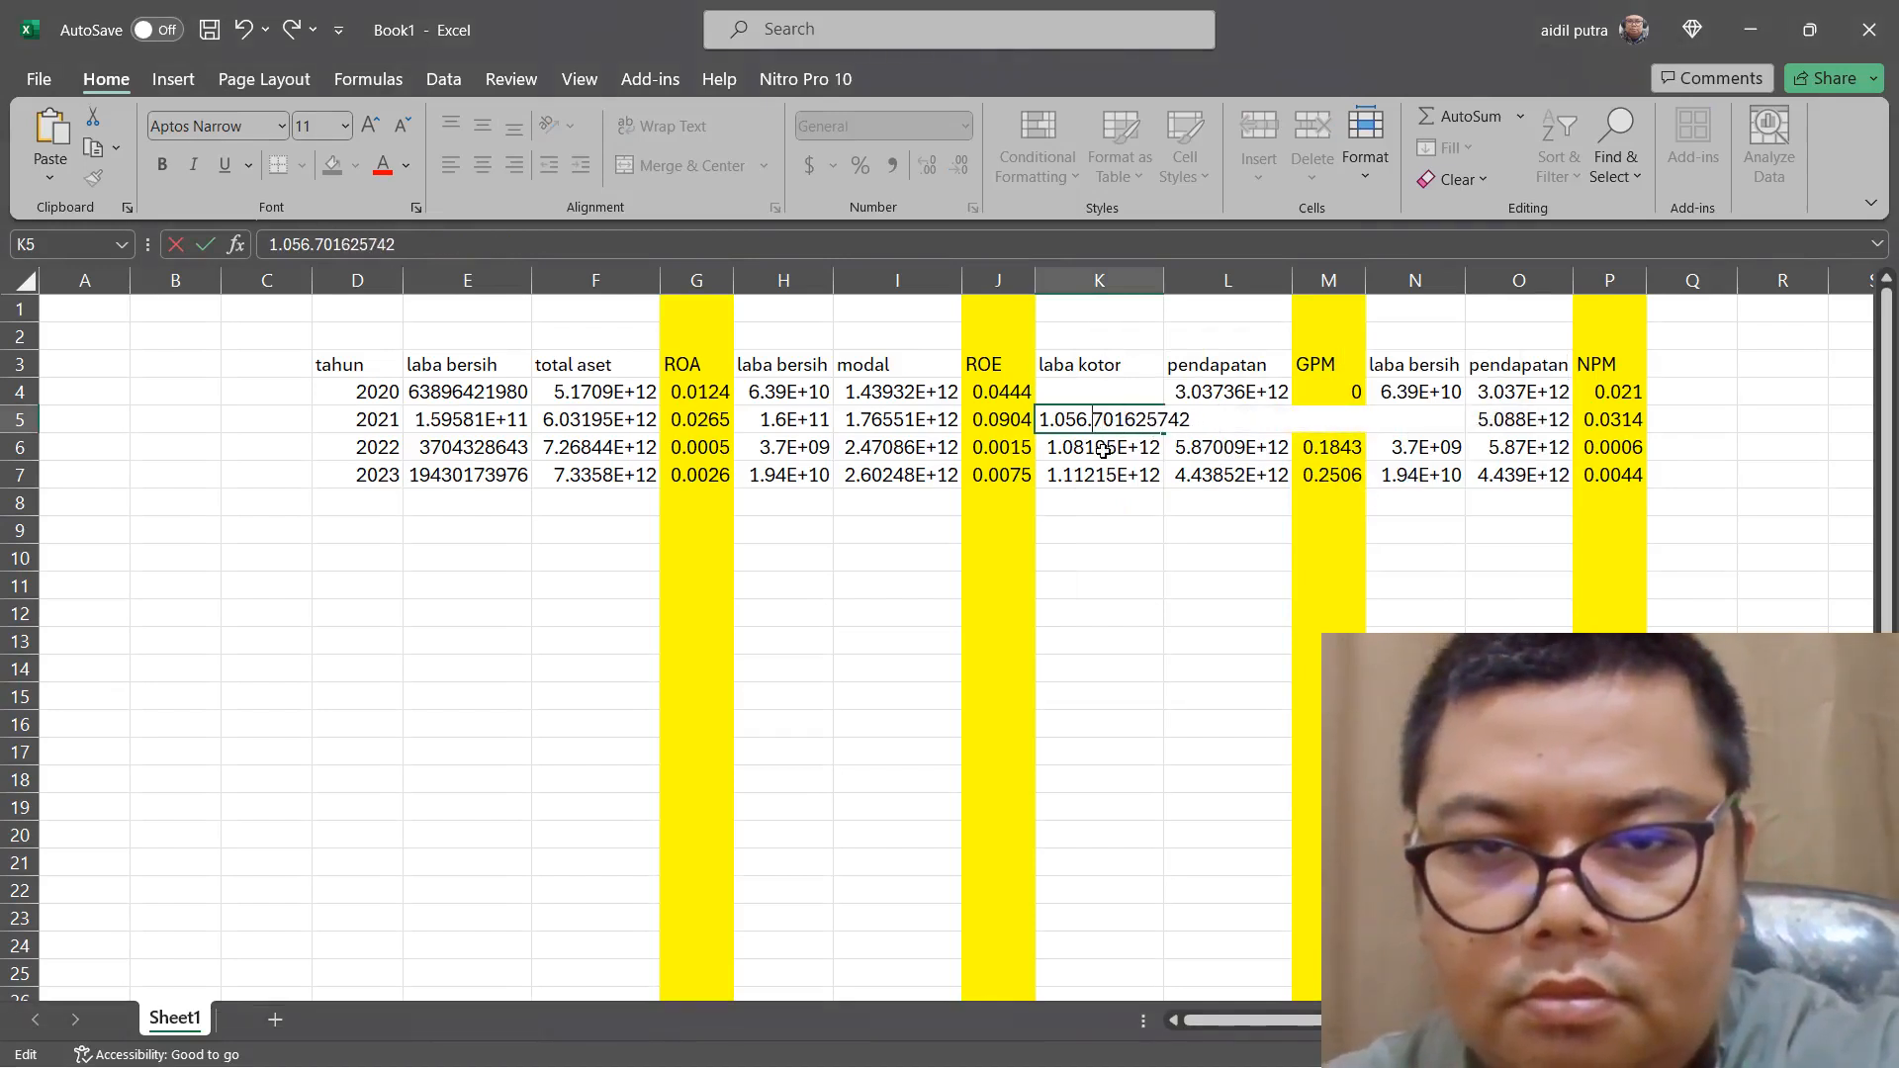
pyautogui.press('BackSpace')
pyautogui.click(1052, 421)
pyautogui.press('BackSpace')
pyautogui.doubleClick(1102, 392)
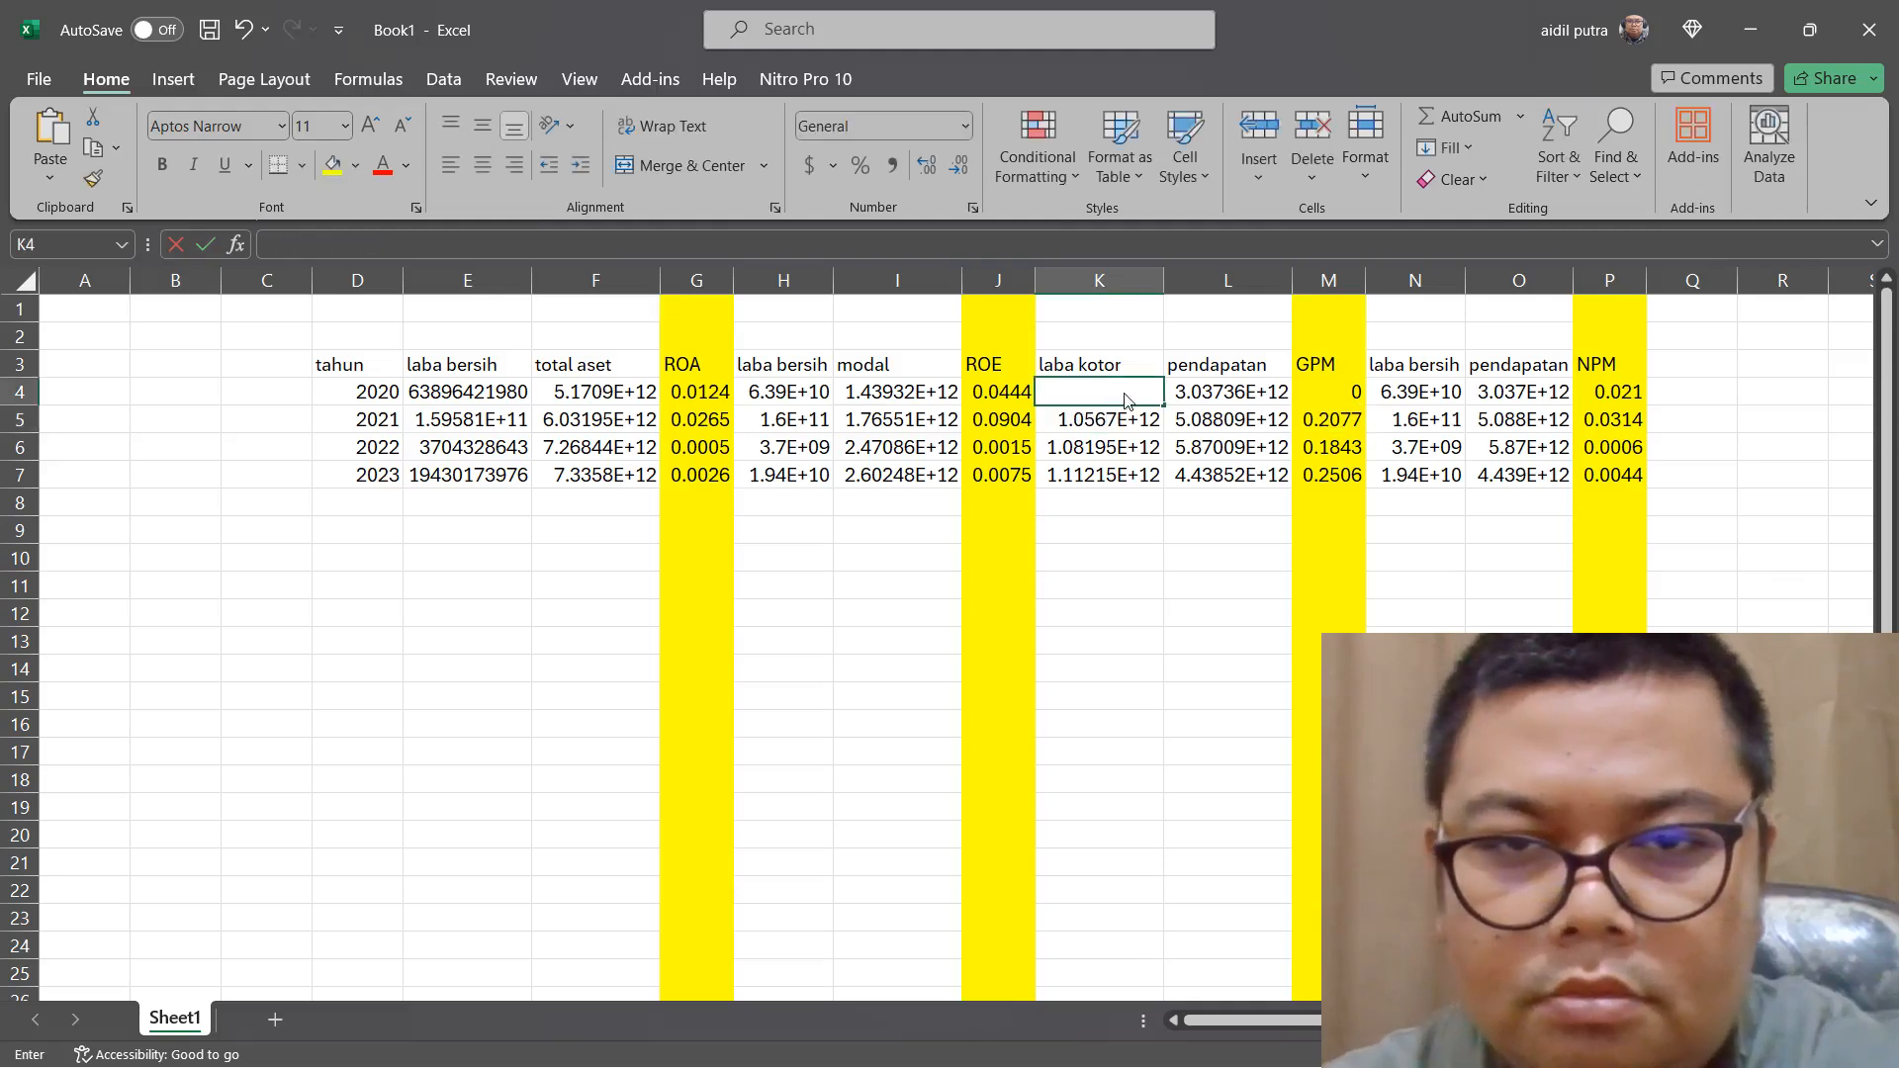
pyautogui.rightClick(1106, 392)
pyautogui.click(1127, 485)
pyautogui.click(1155, 394)
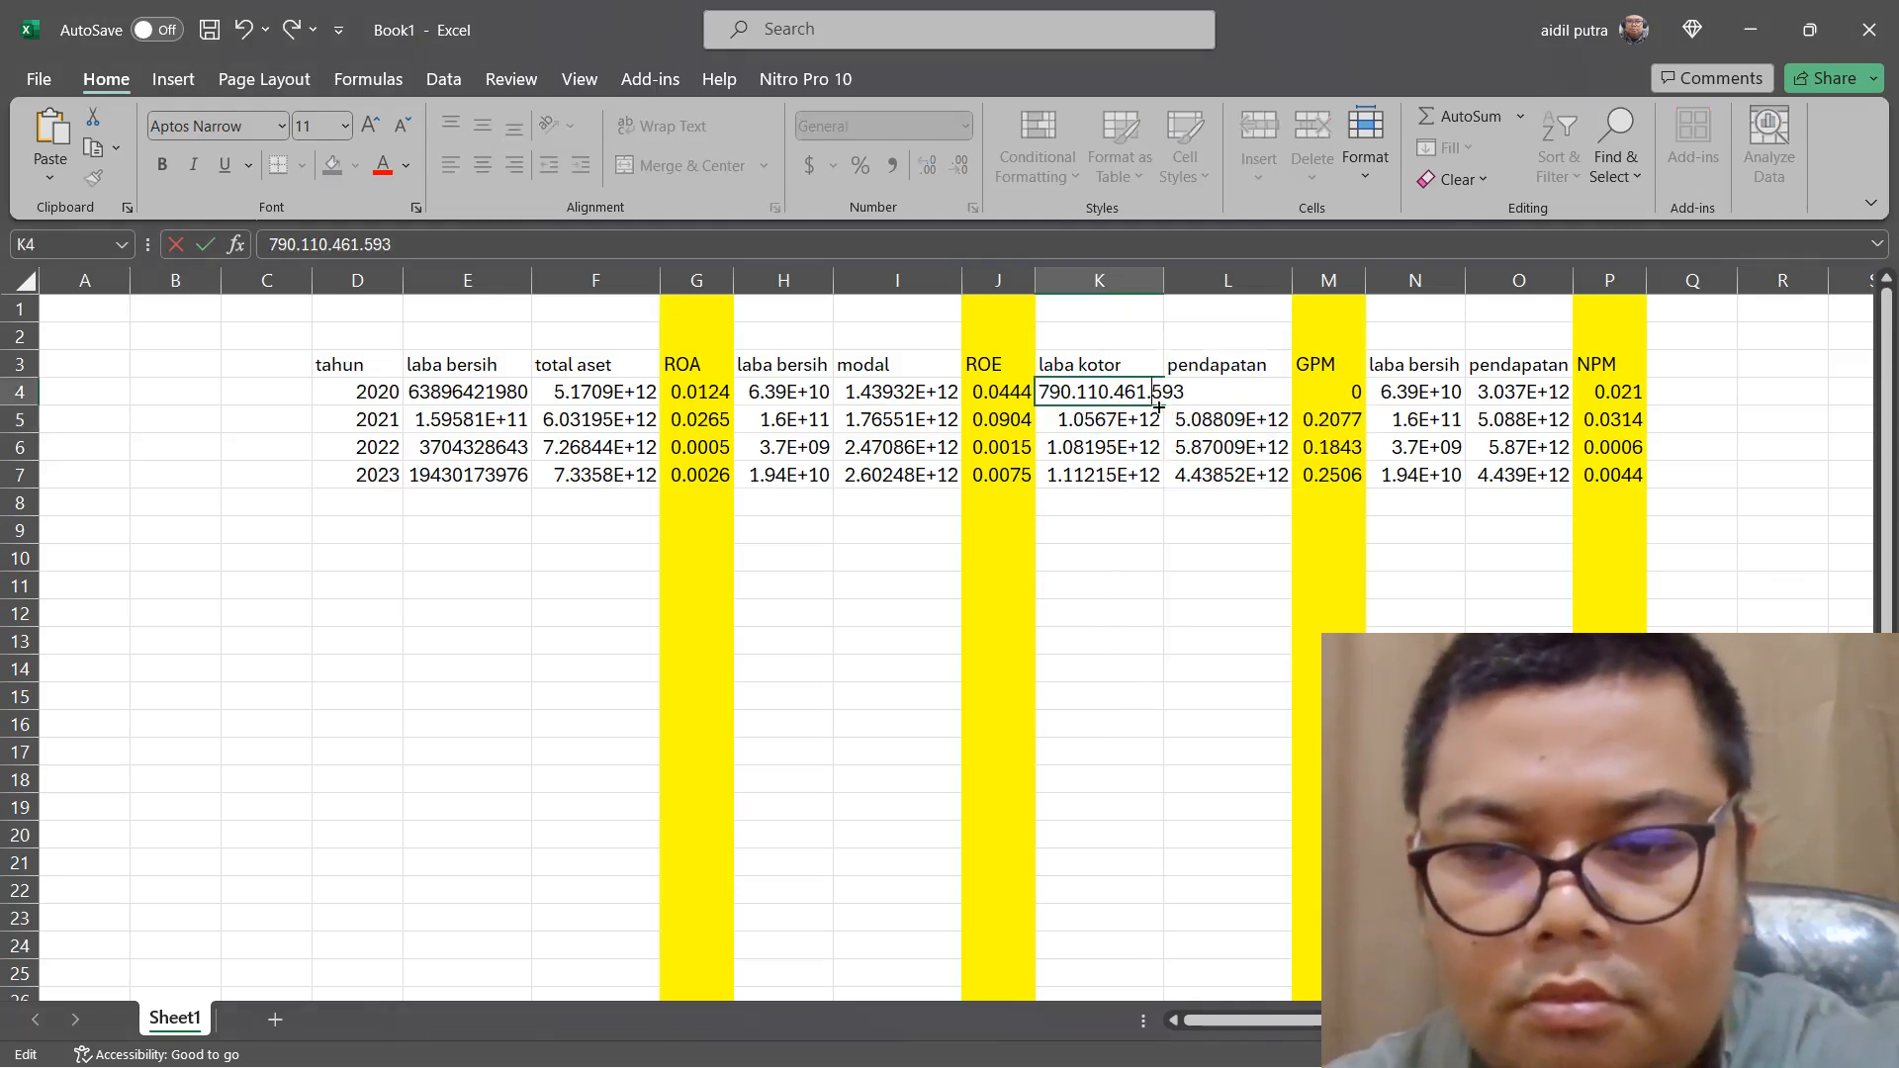
pyautogui.press('BackSpace')
pyautogui.click(1112, 399)
pyautogui.press('BackSpace')
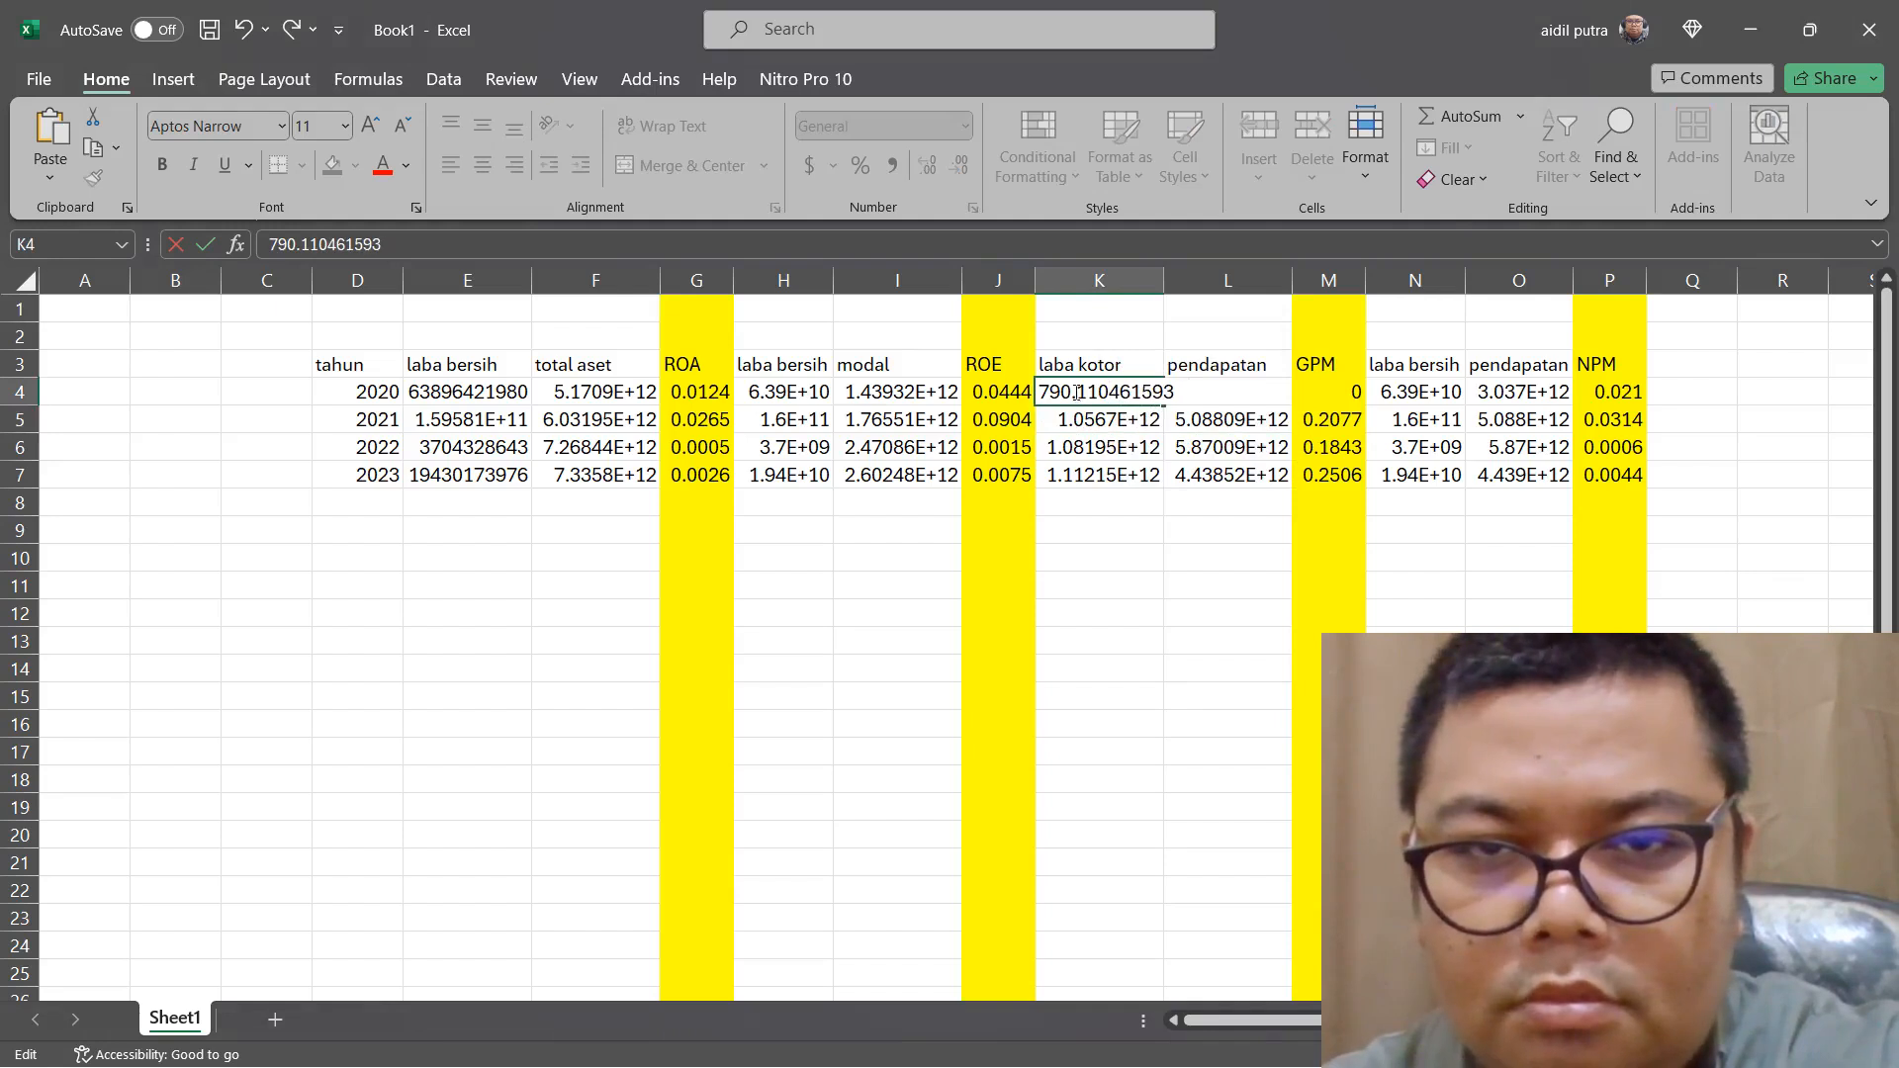
pyautogui.click(1077, 400)
pyautogui.press('BackSpace')
pyautogui.click(1094, 523)
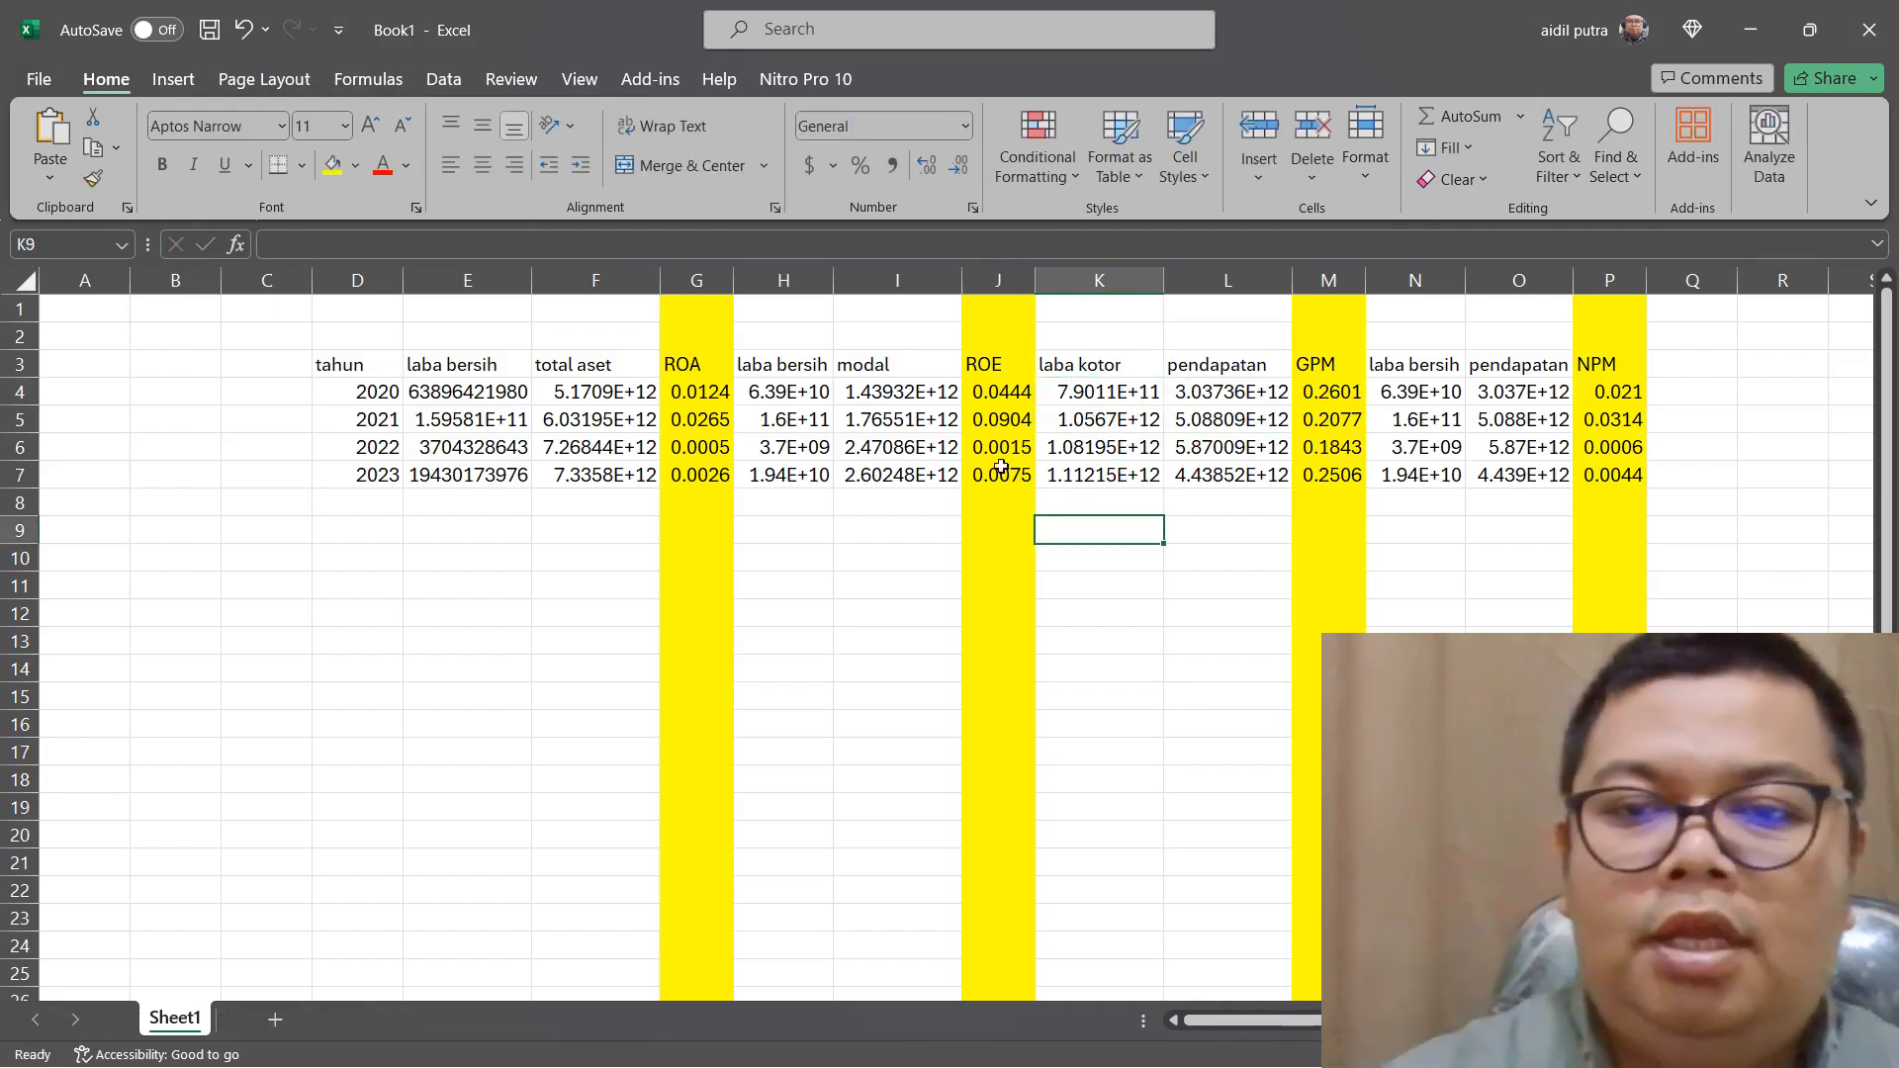
# Change the ROA formula in G4 to =SUM(E4/F4)*100 and fill it down to G7
pyautogui.click(703, 390)
pyautogui.doubleClick(703, 390)
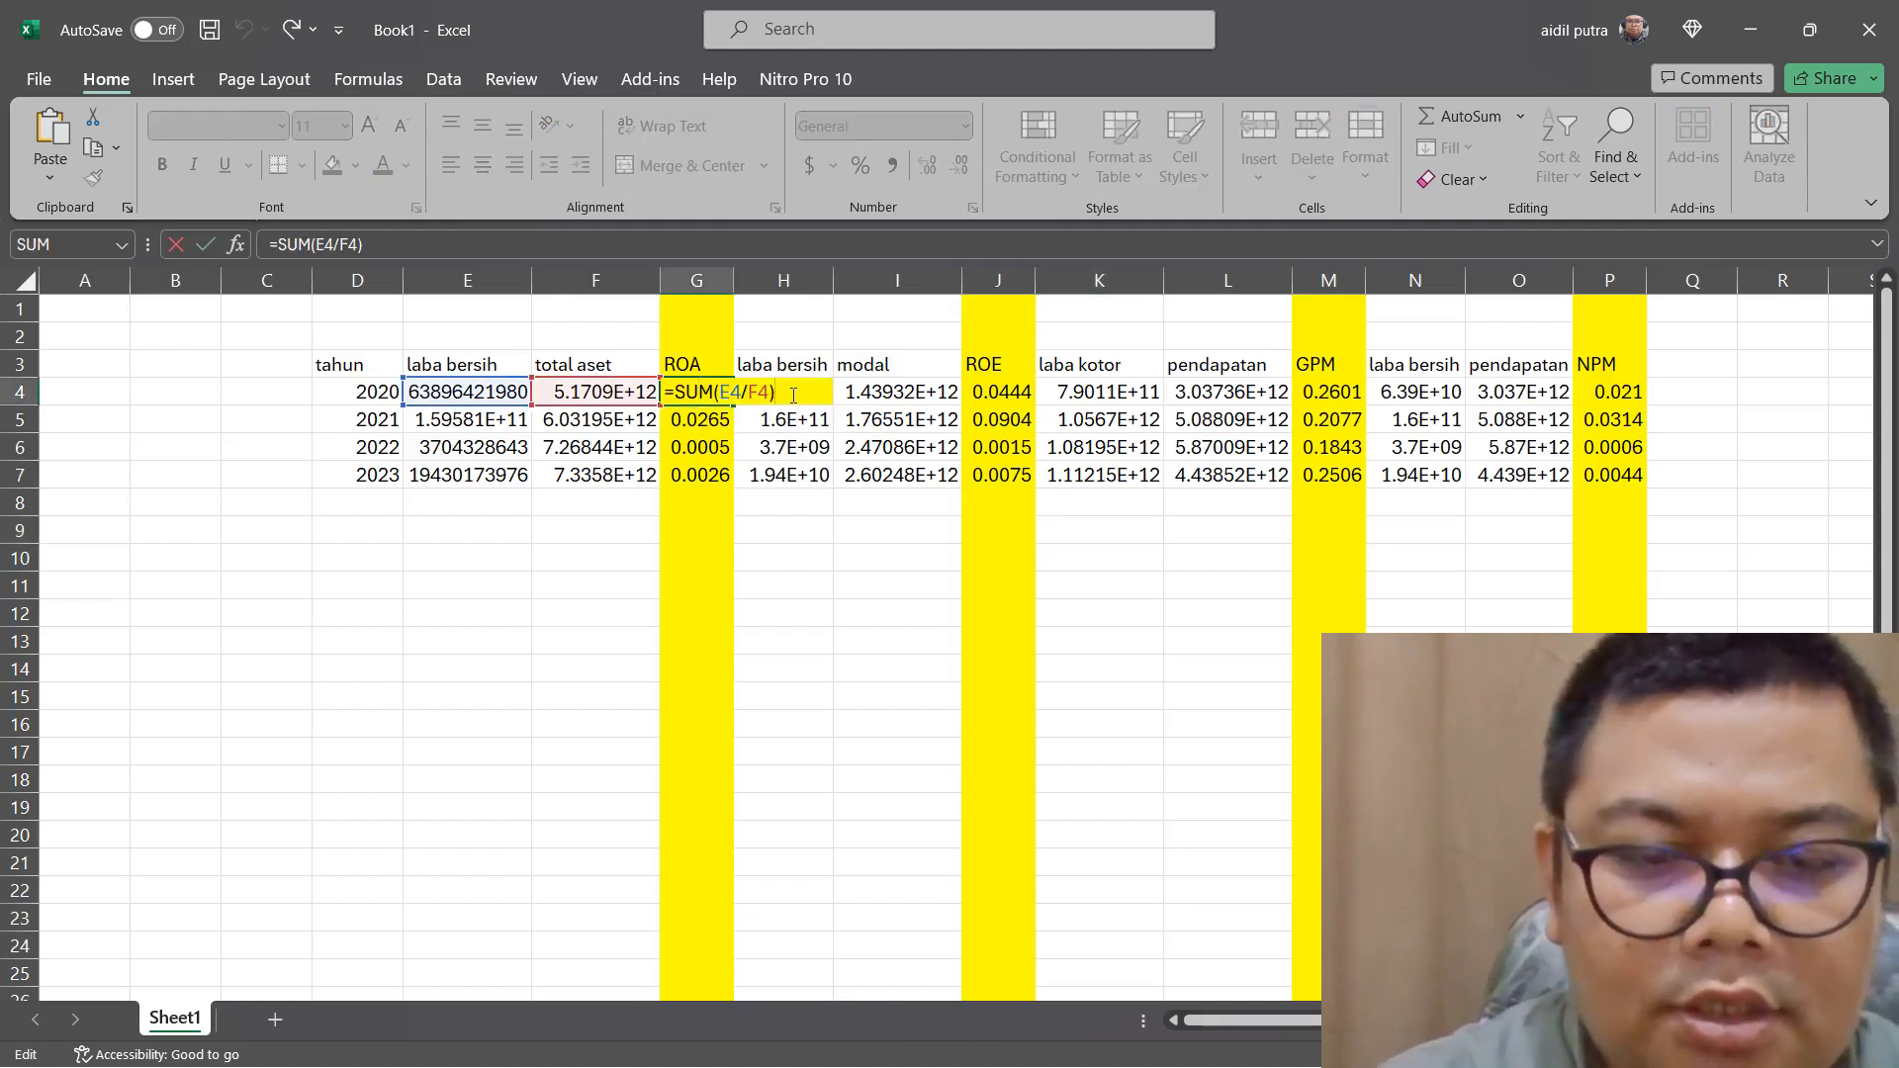
pyautogui.write('*100')
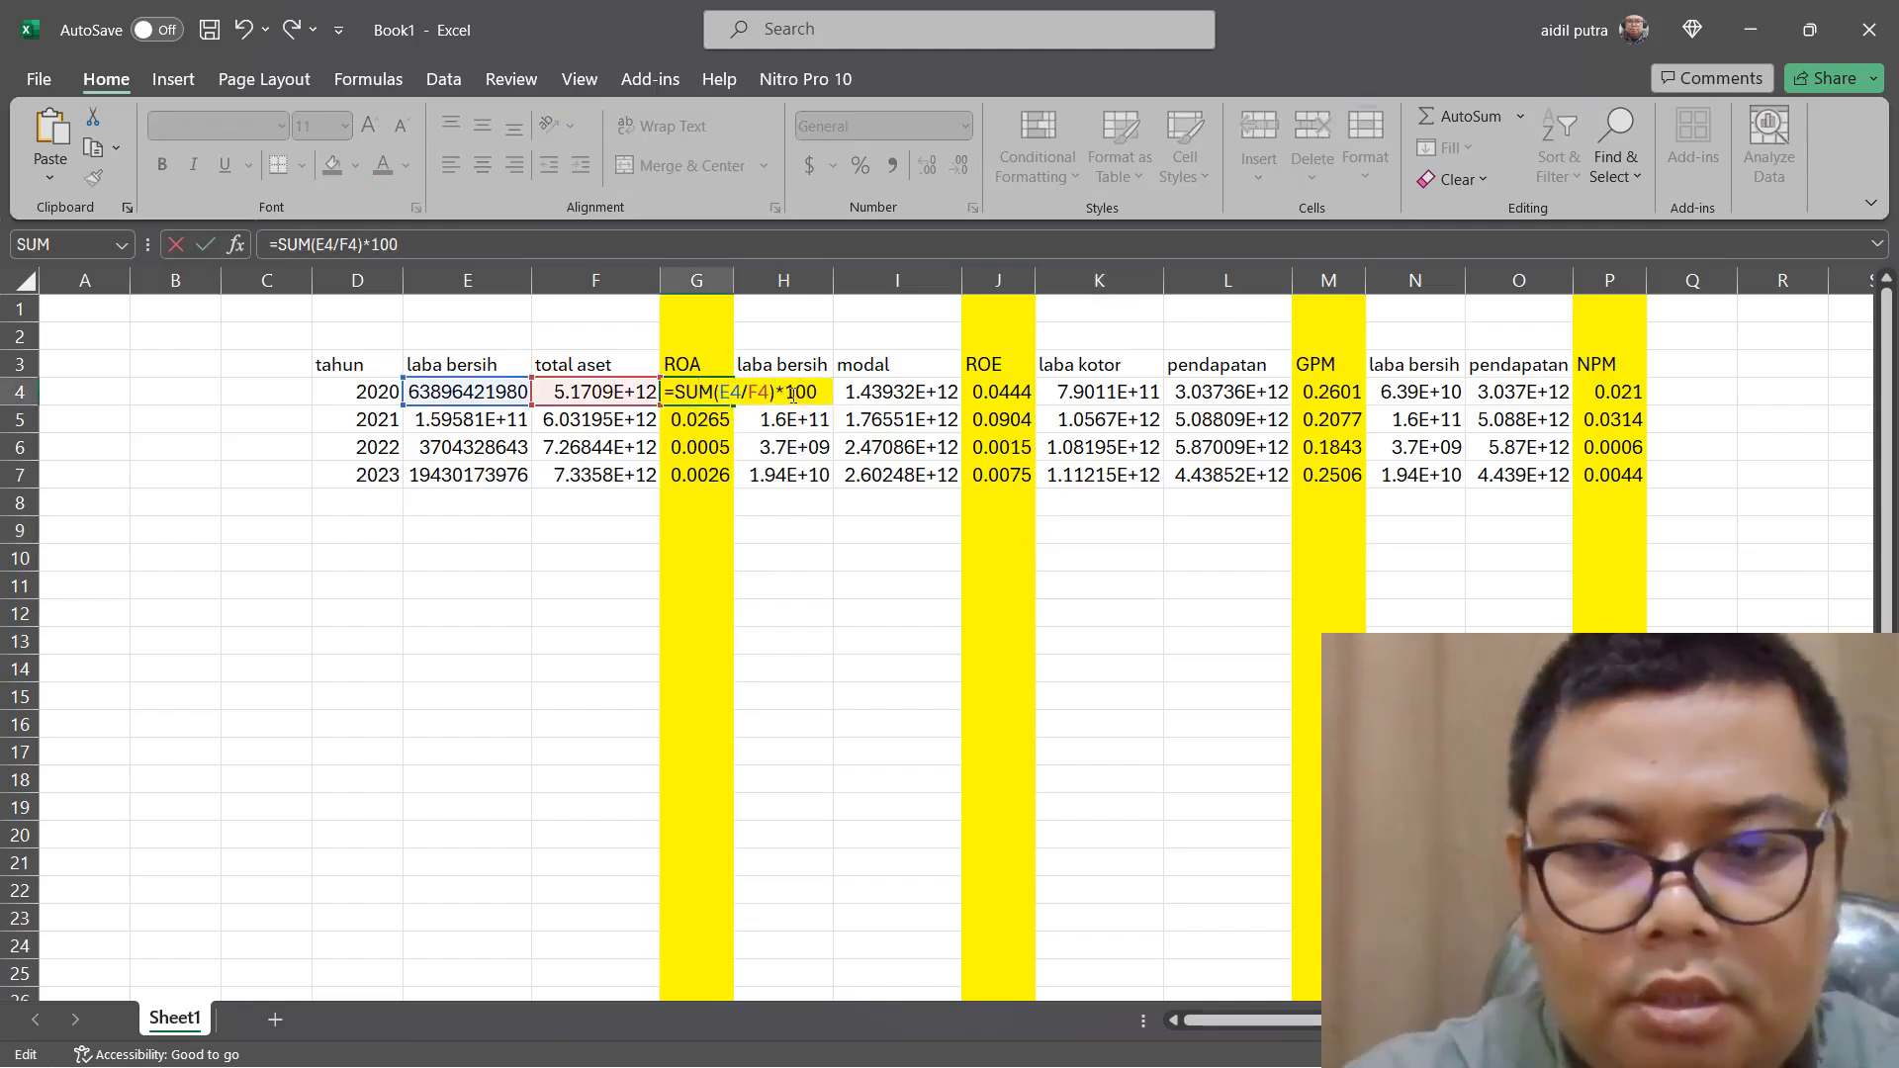
pyautogui.press('Return')
pyautogui.click(707, 393)
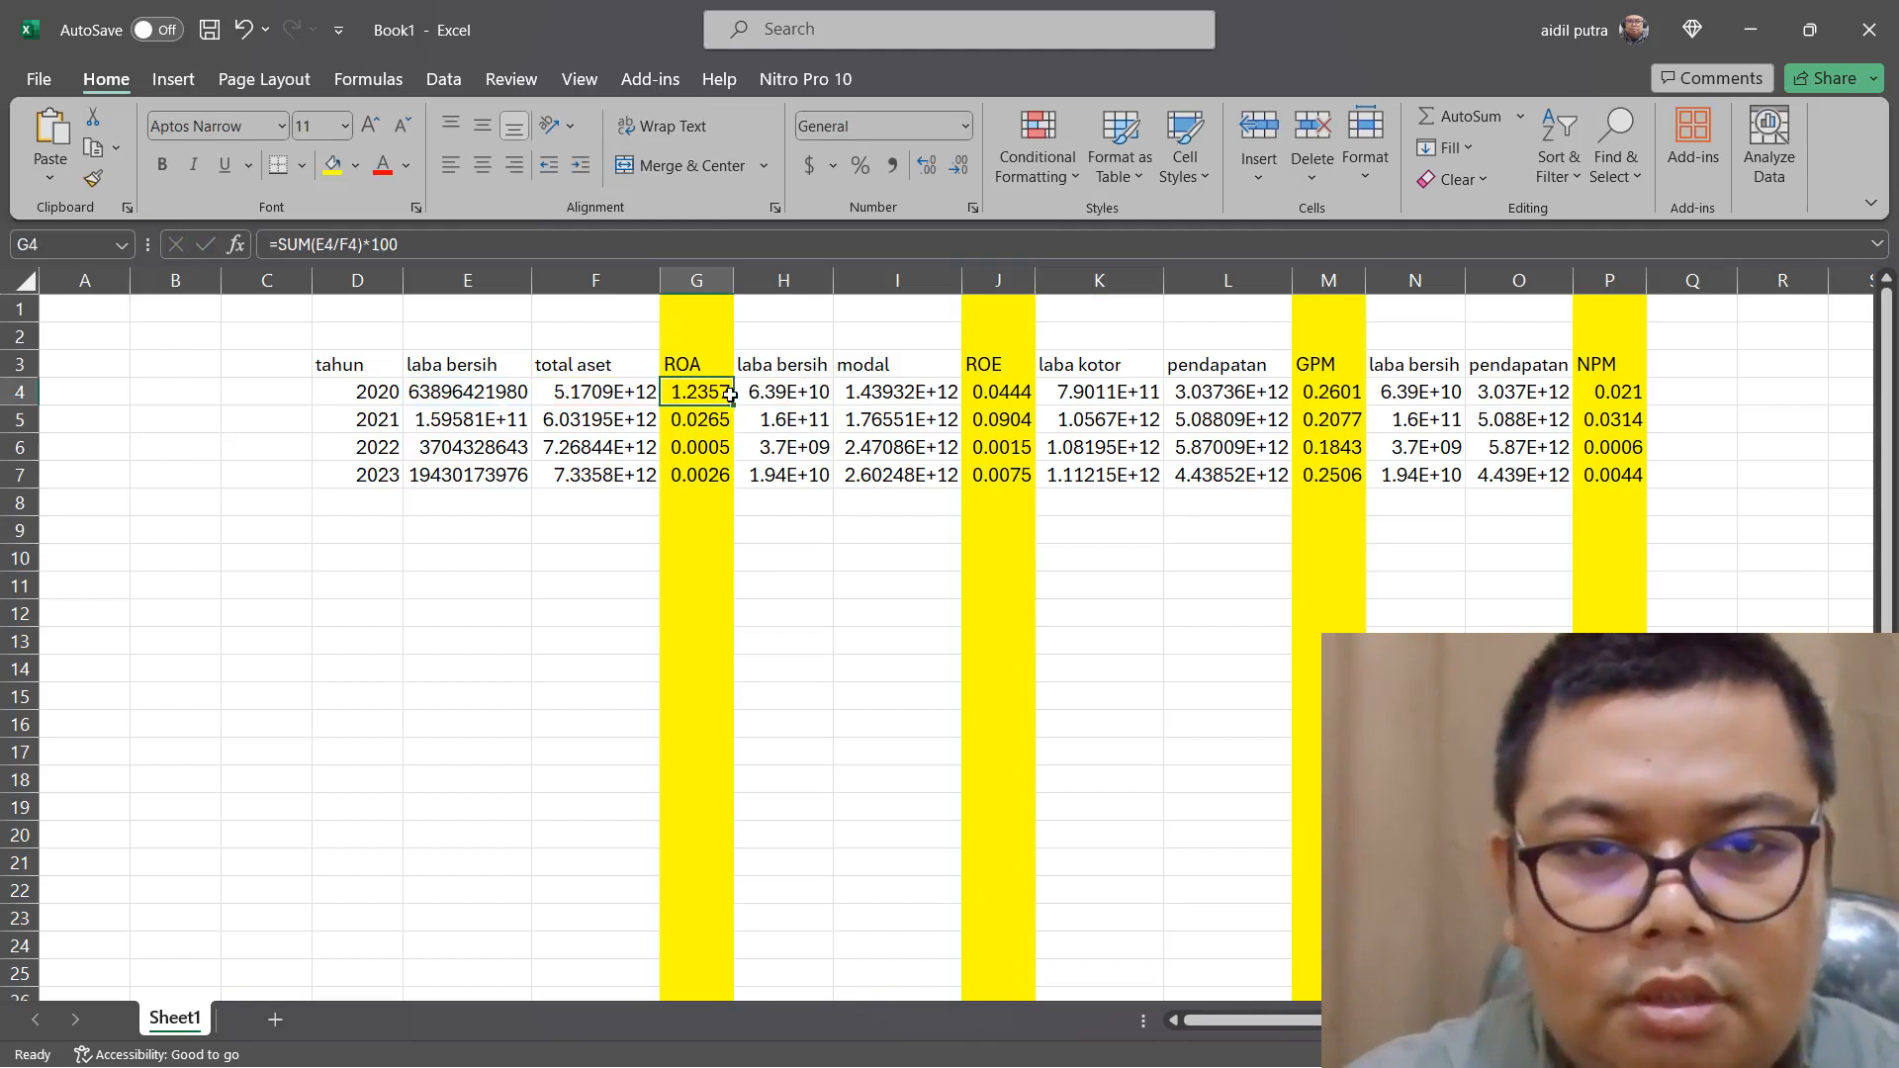
pyautogui.moveTo(733, 405); pyautogui.dragTo(735, 483)
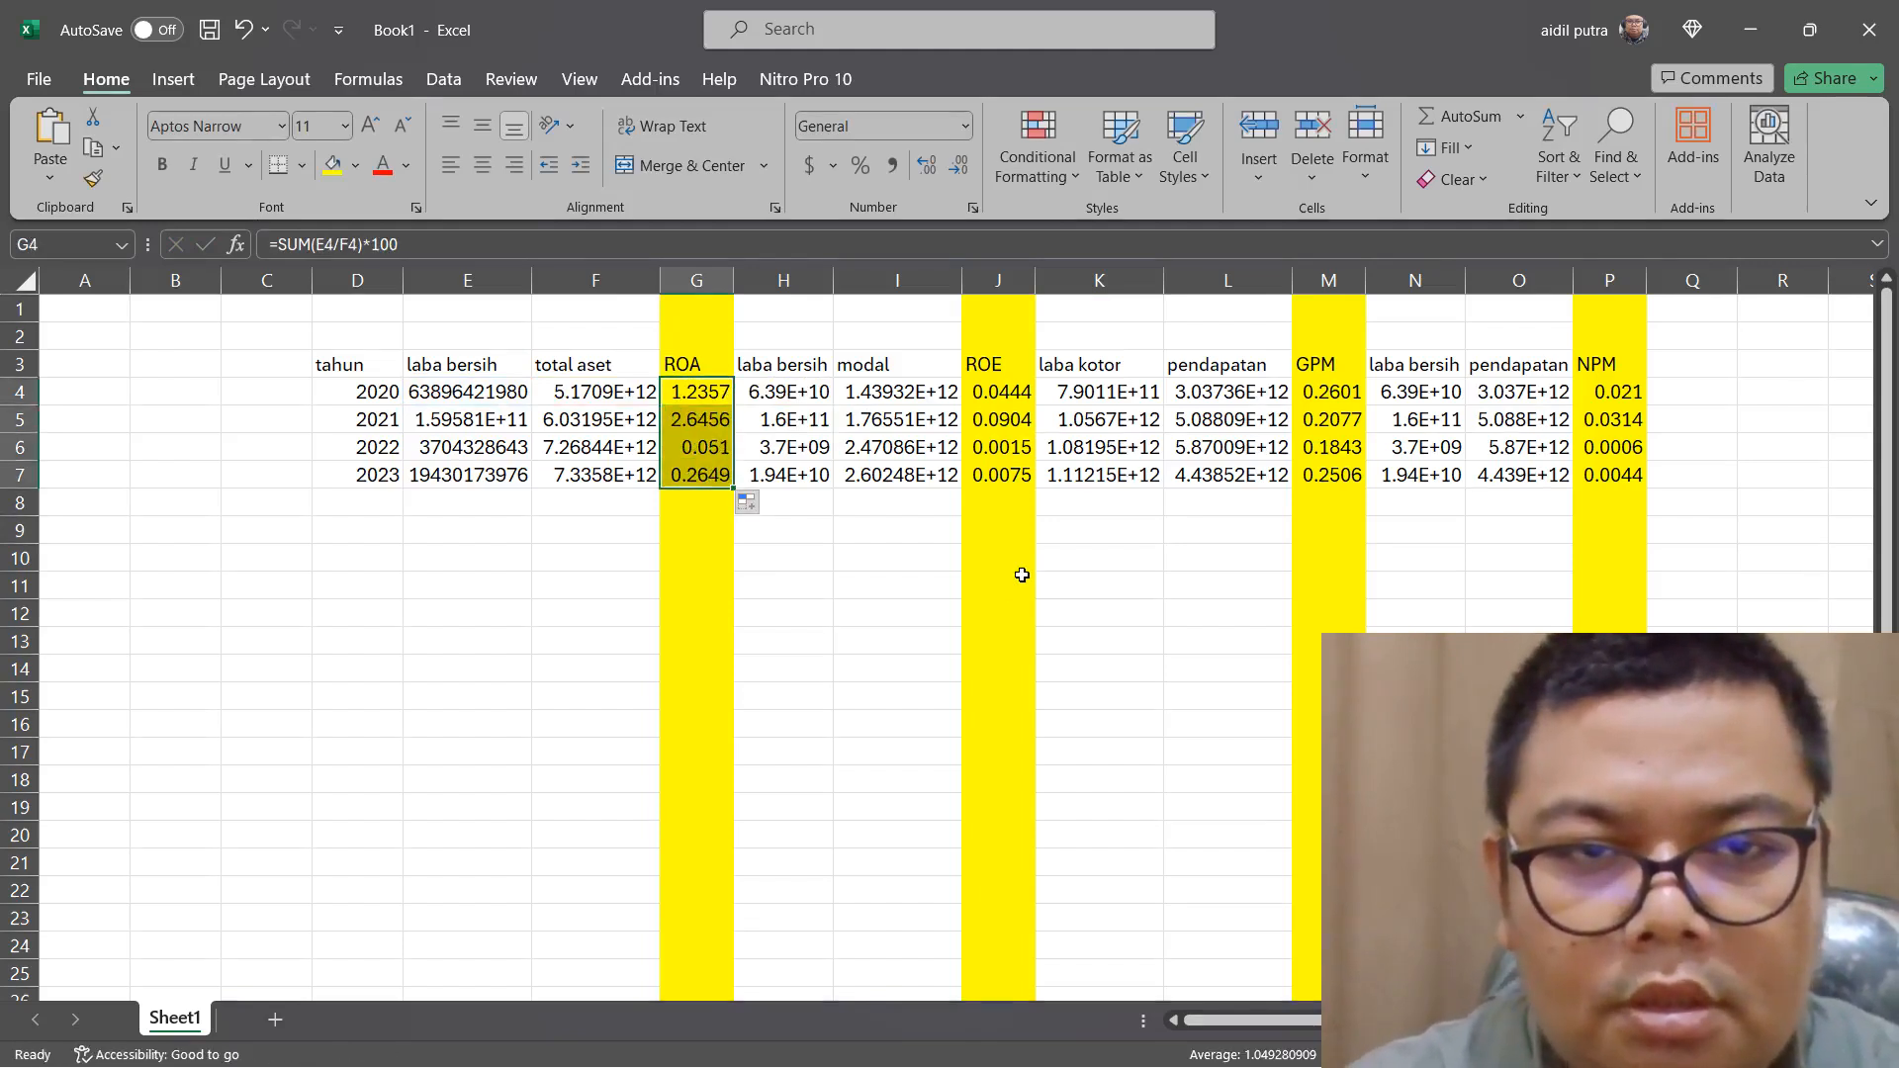
# Review the ROA results for 2020 through 2023 in G4 to G7, one year at a time
pyautogui.moveTo(810, 563); pyautogui.dragTo(812, 580)
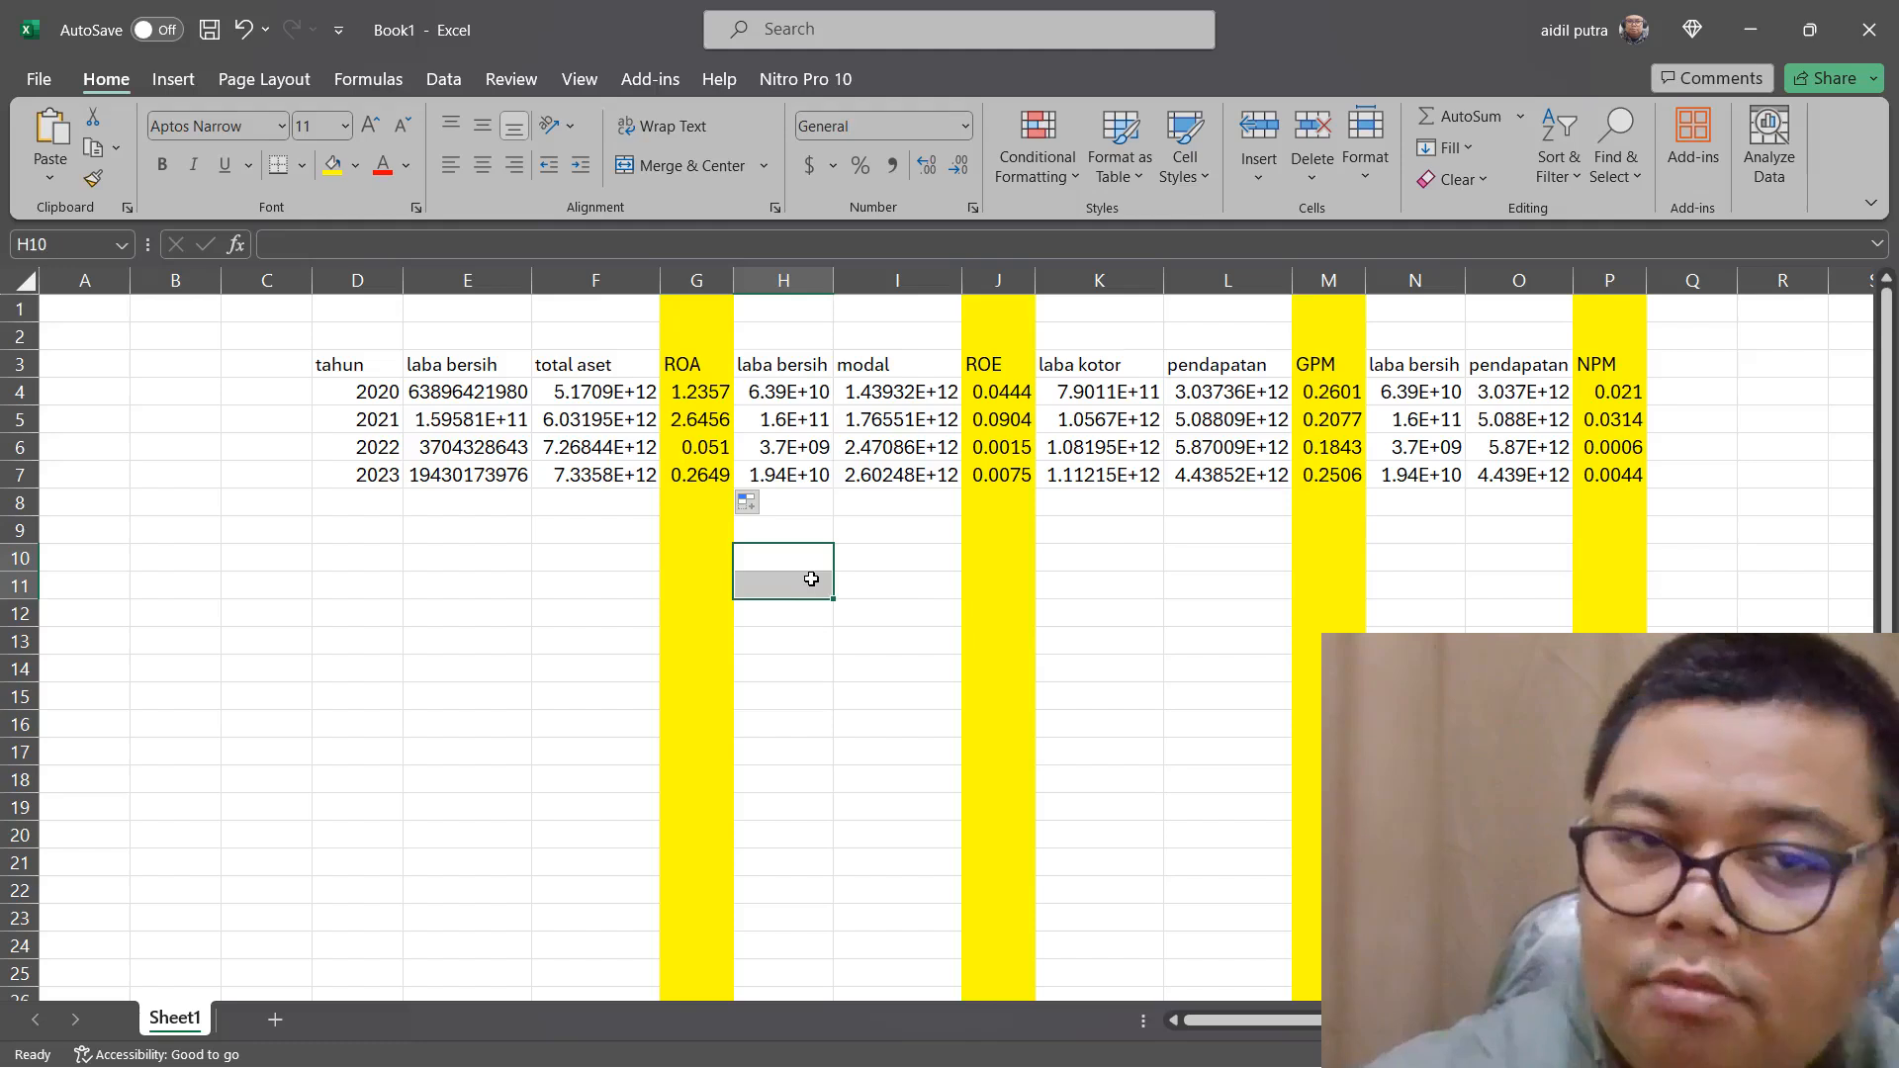
pyautogui.click(857, 533)
pyautogui.click(705, 390)
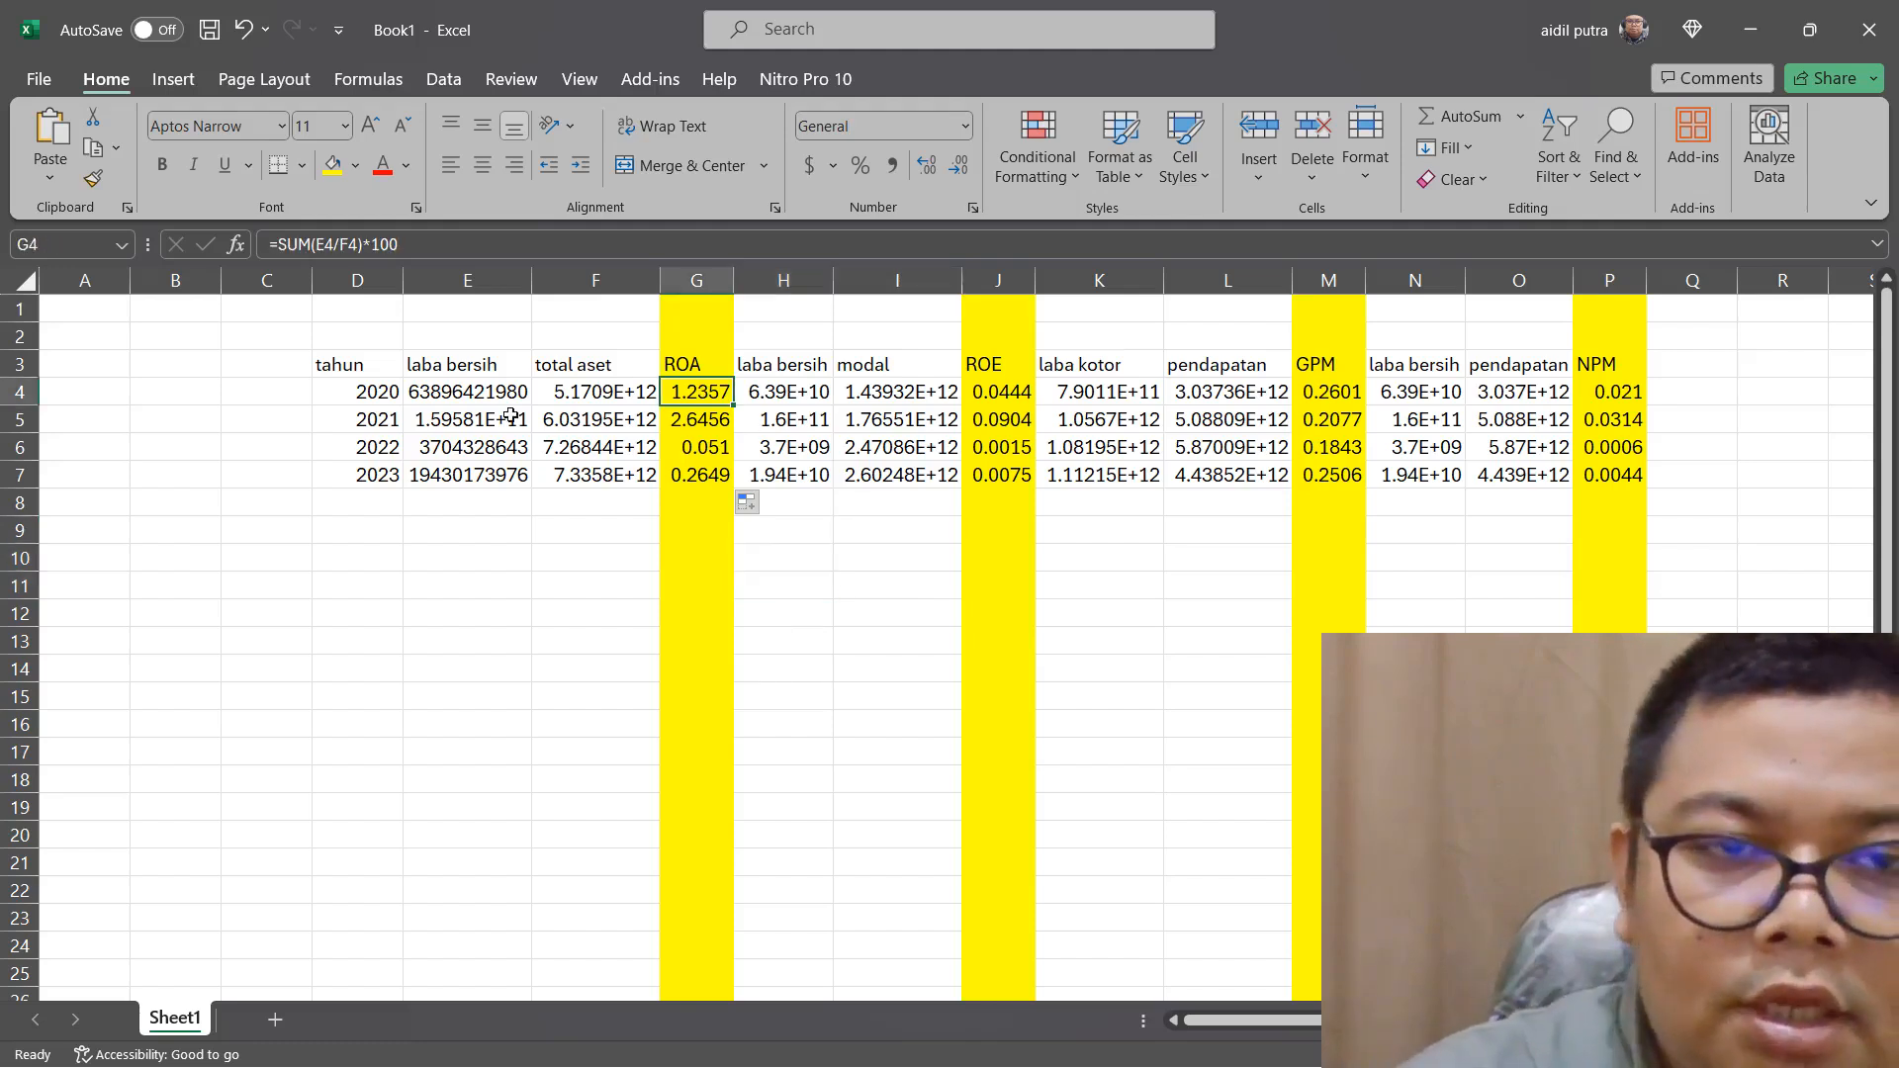
pyautogui.click(697, 421)
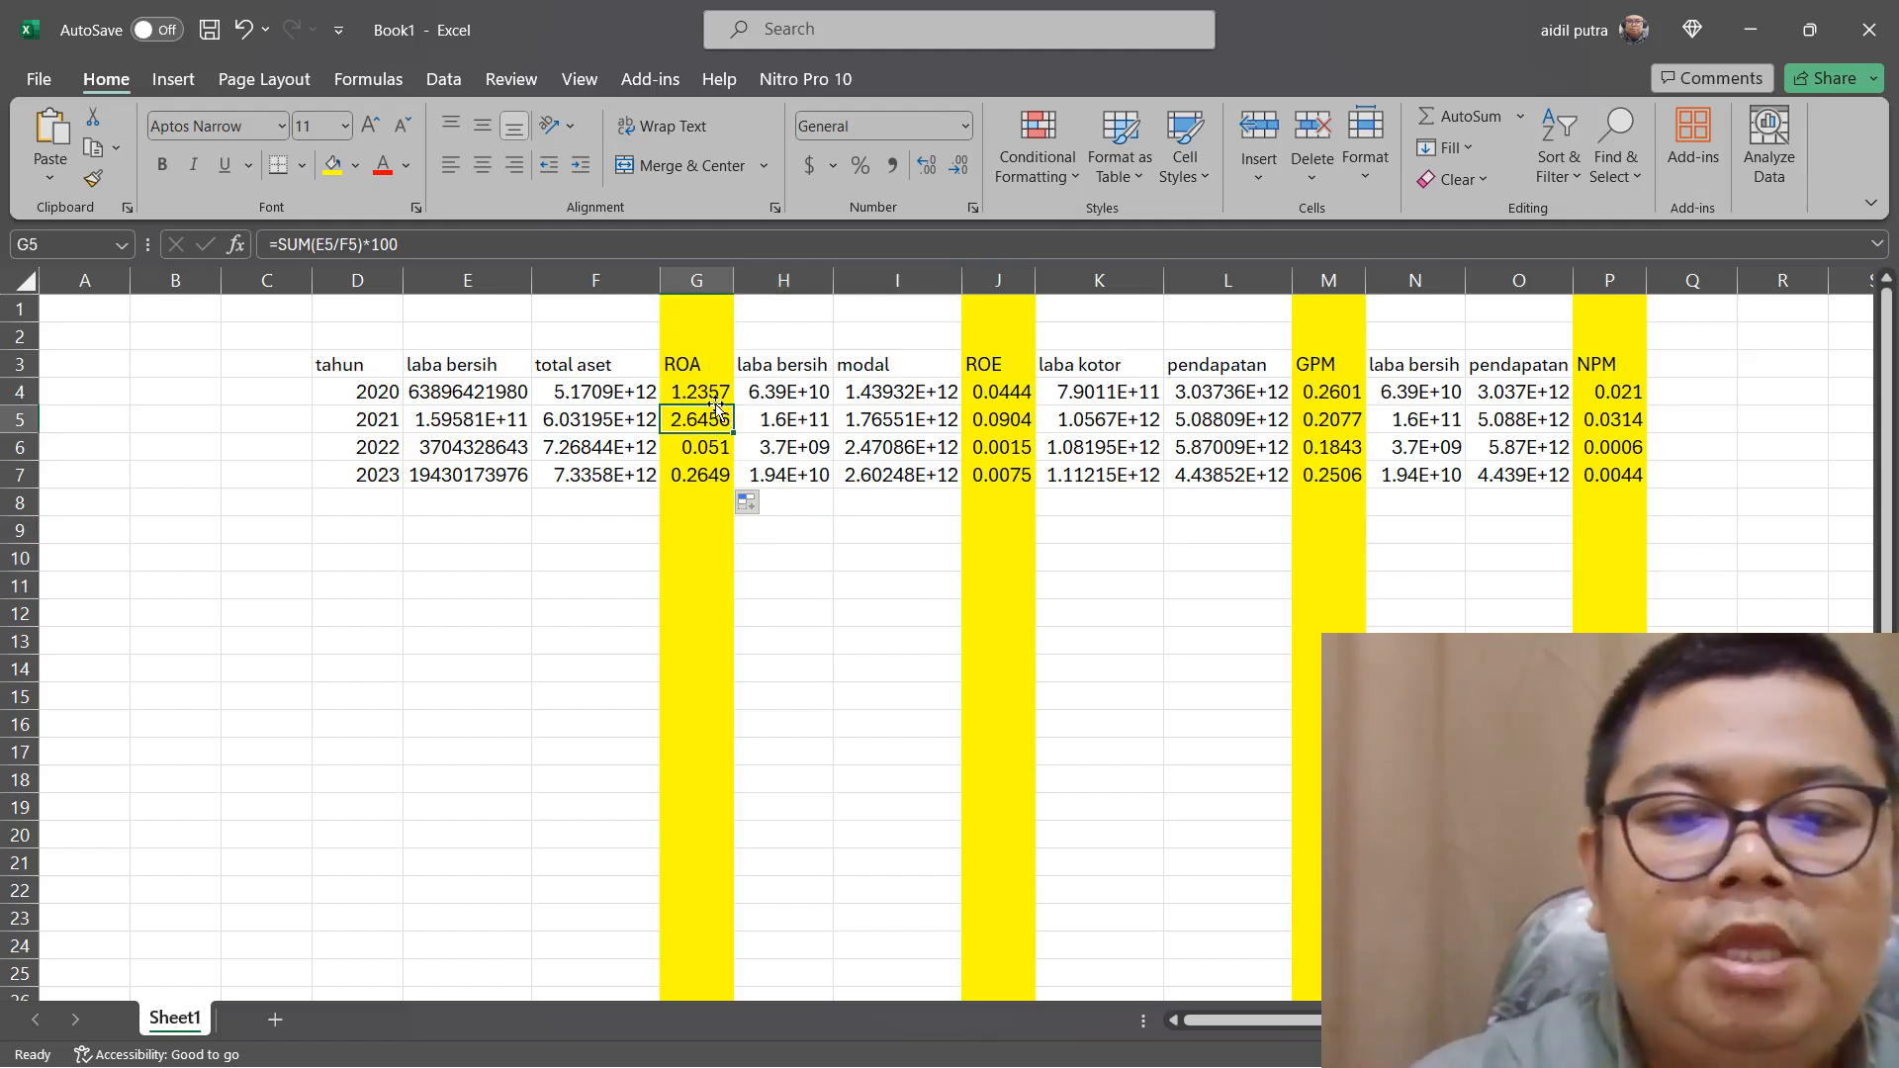
pyautogui.click(725, 450)
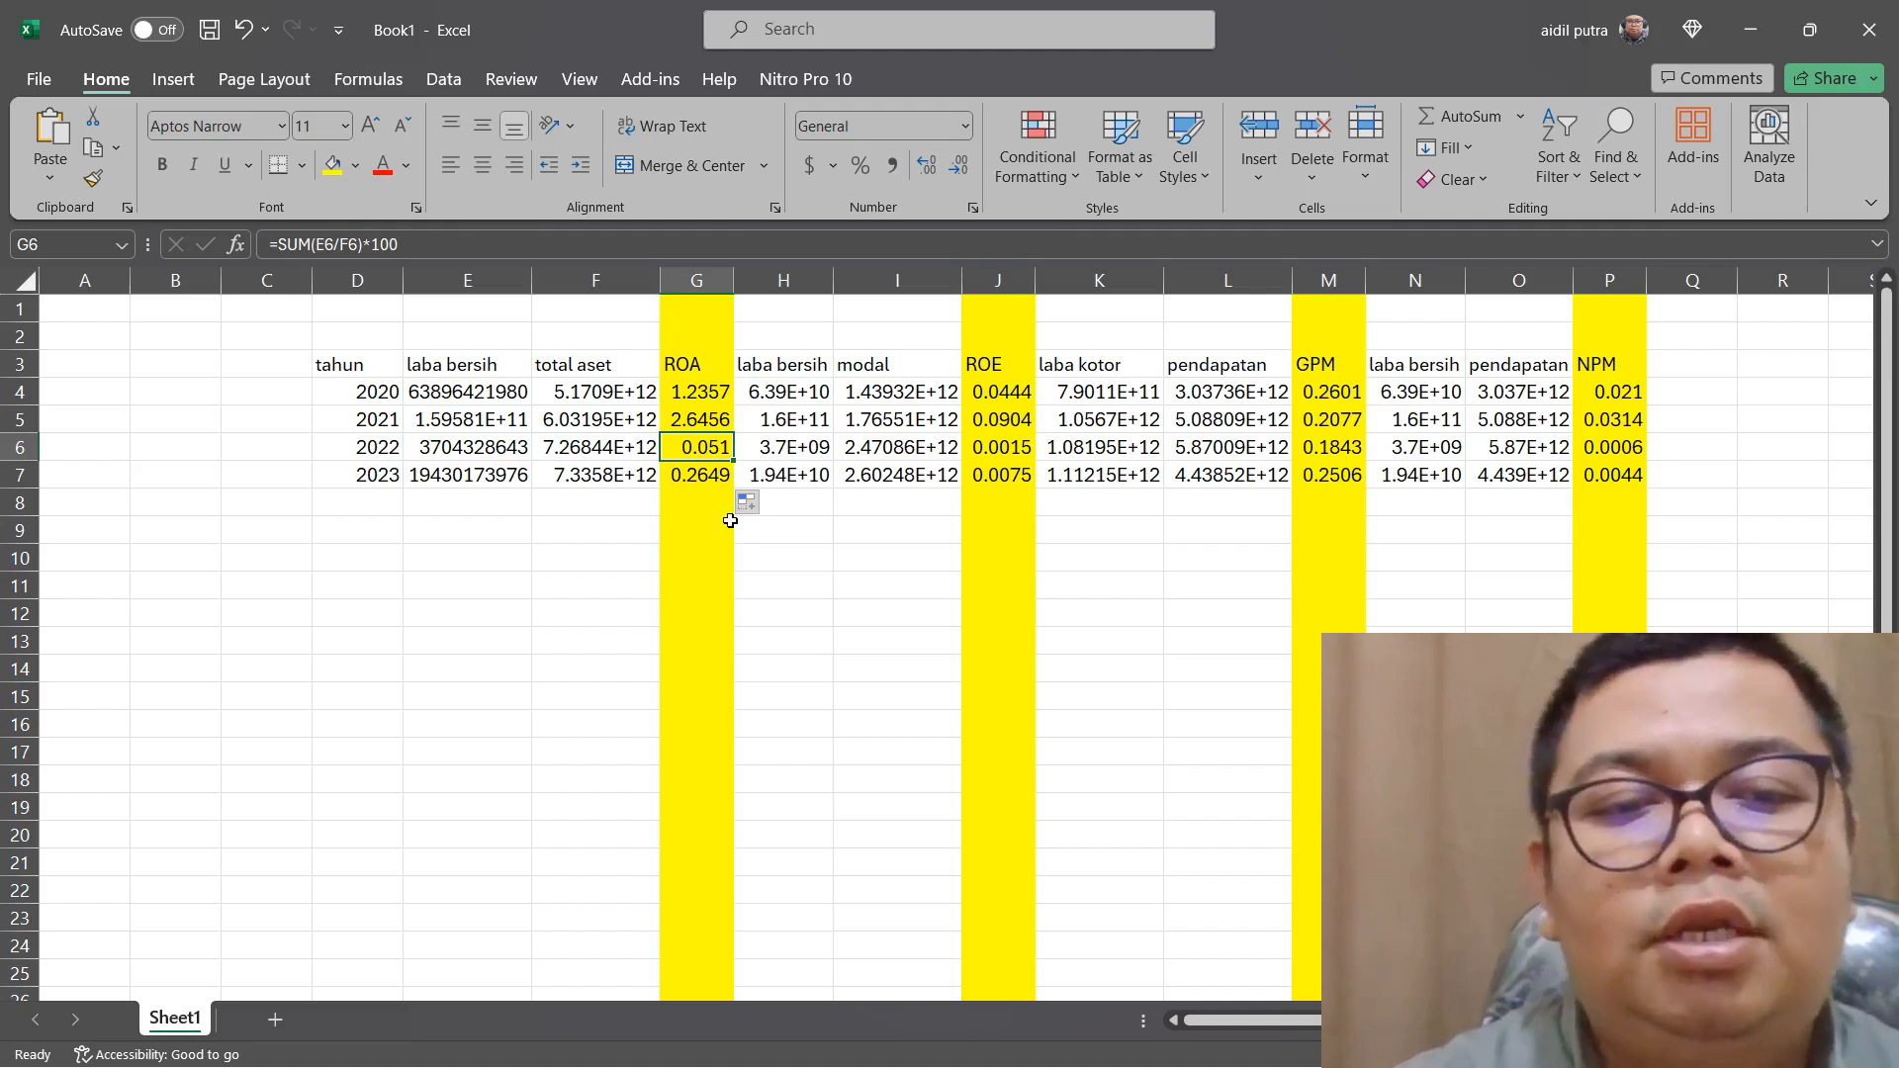
pyautogui.click(697, 472)
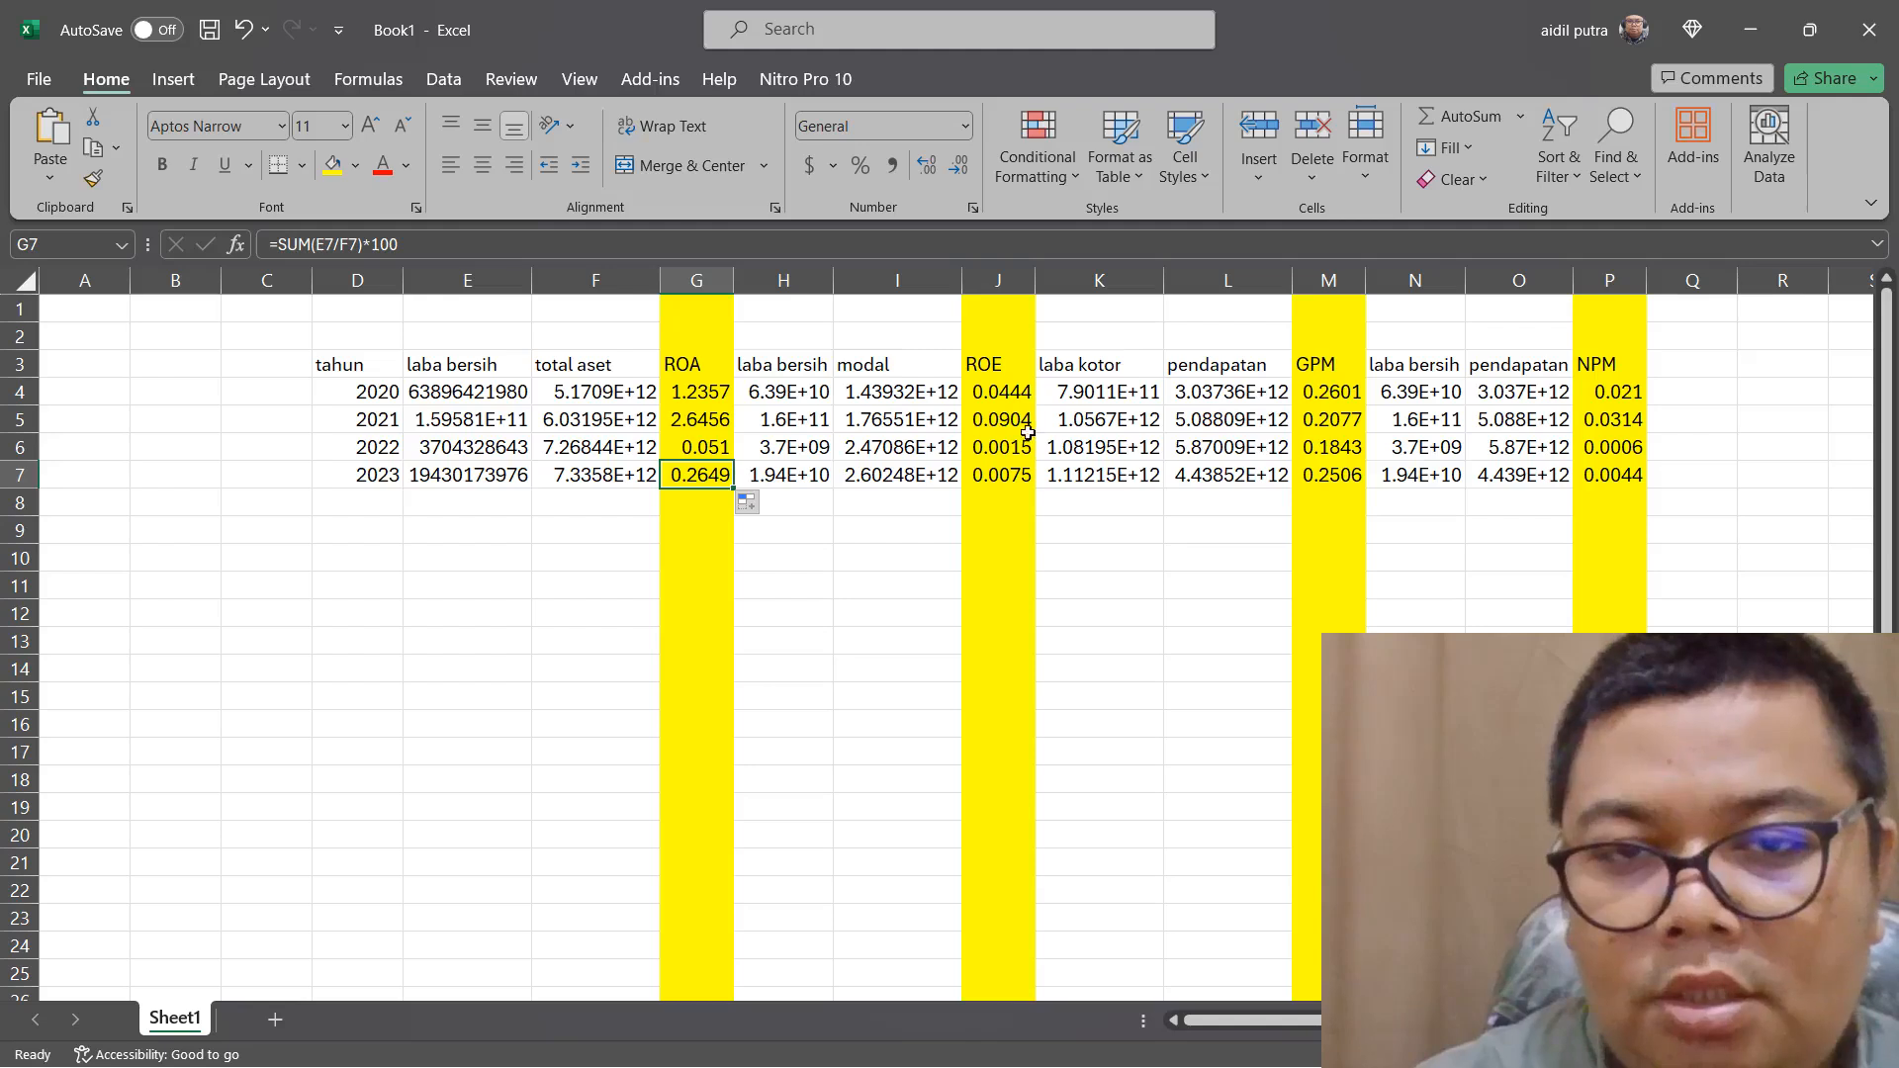
# Change the ROE formula in J4 to =SUM(H4/I4)*100 and fill it down to J7
pyautogui.doubleClick(1020, 394)
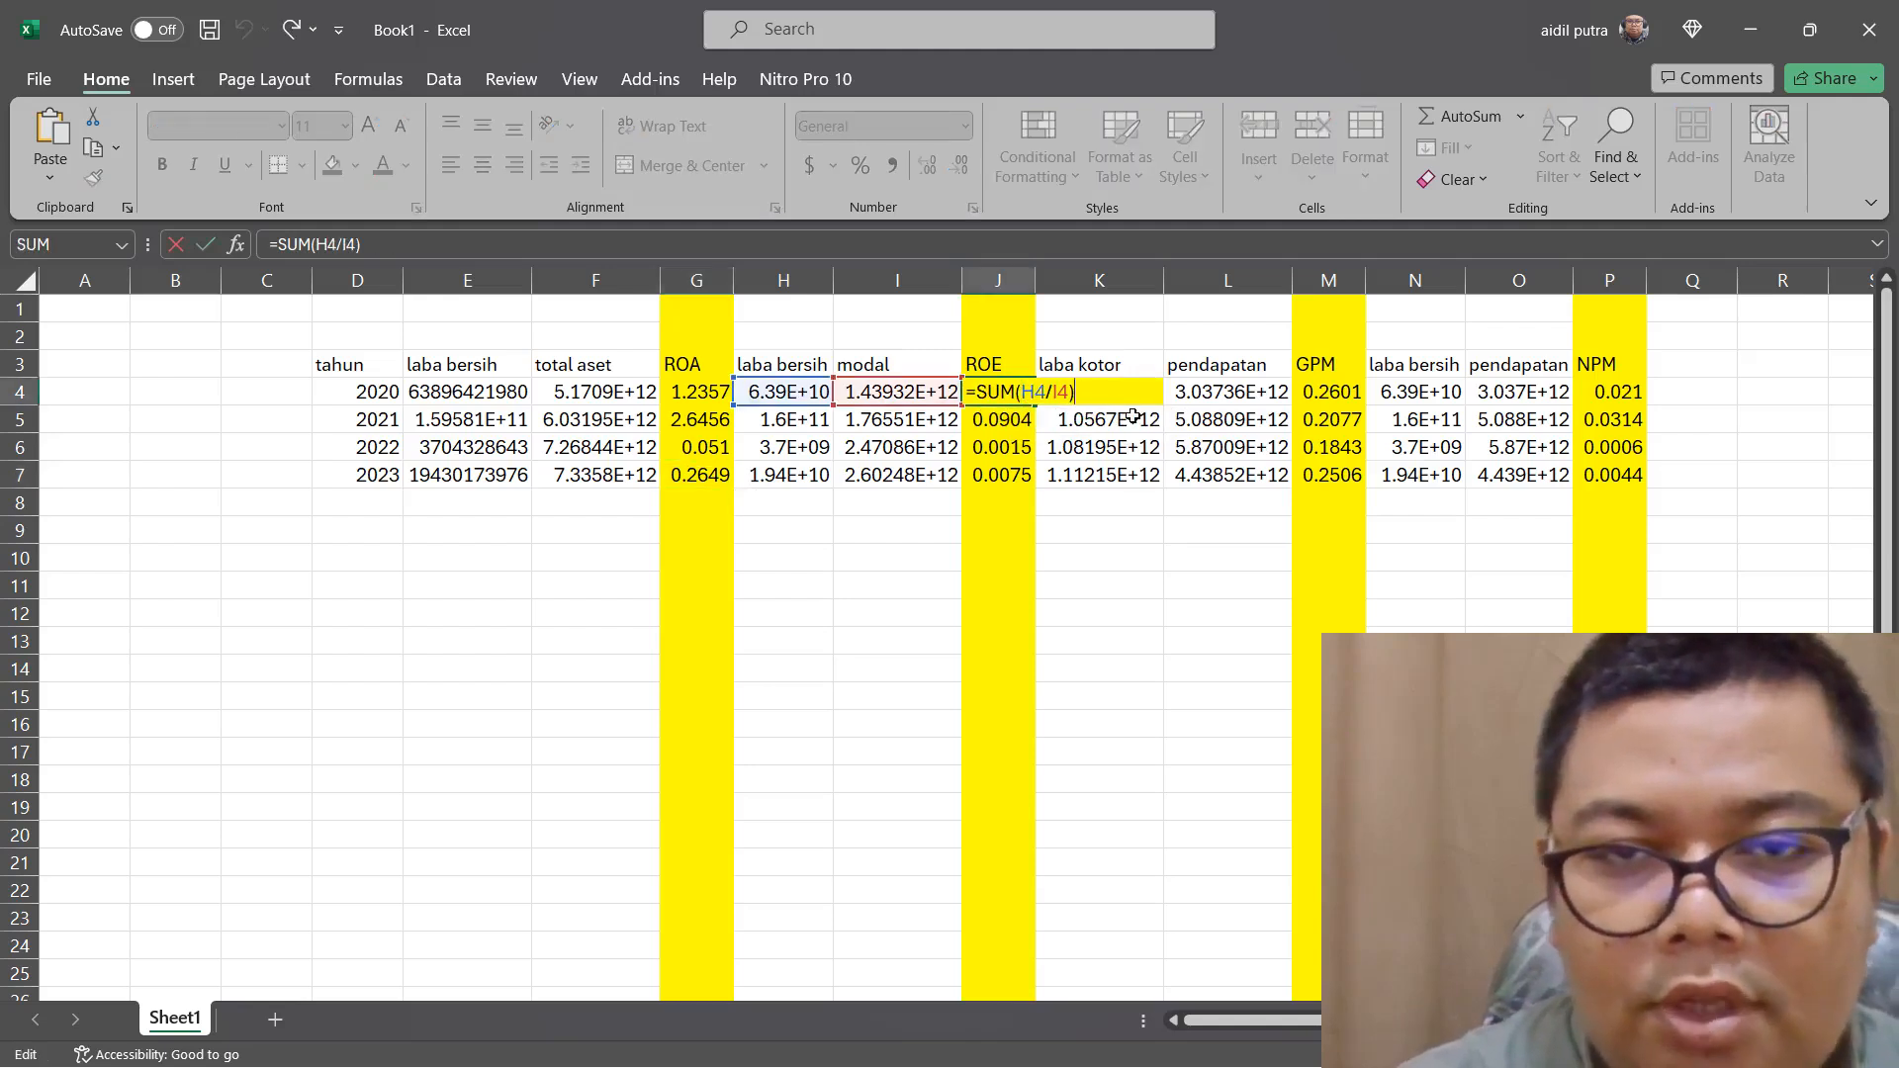
pyautogui.write('*')
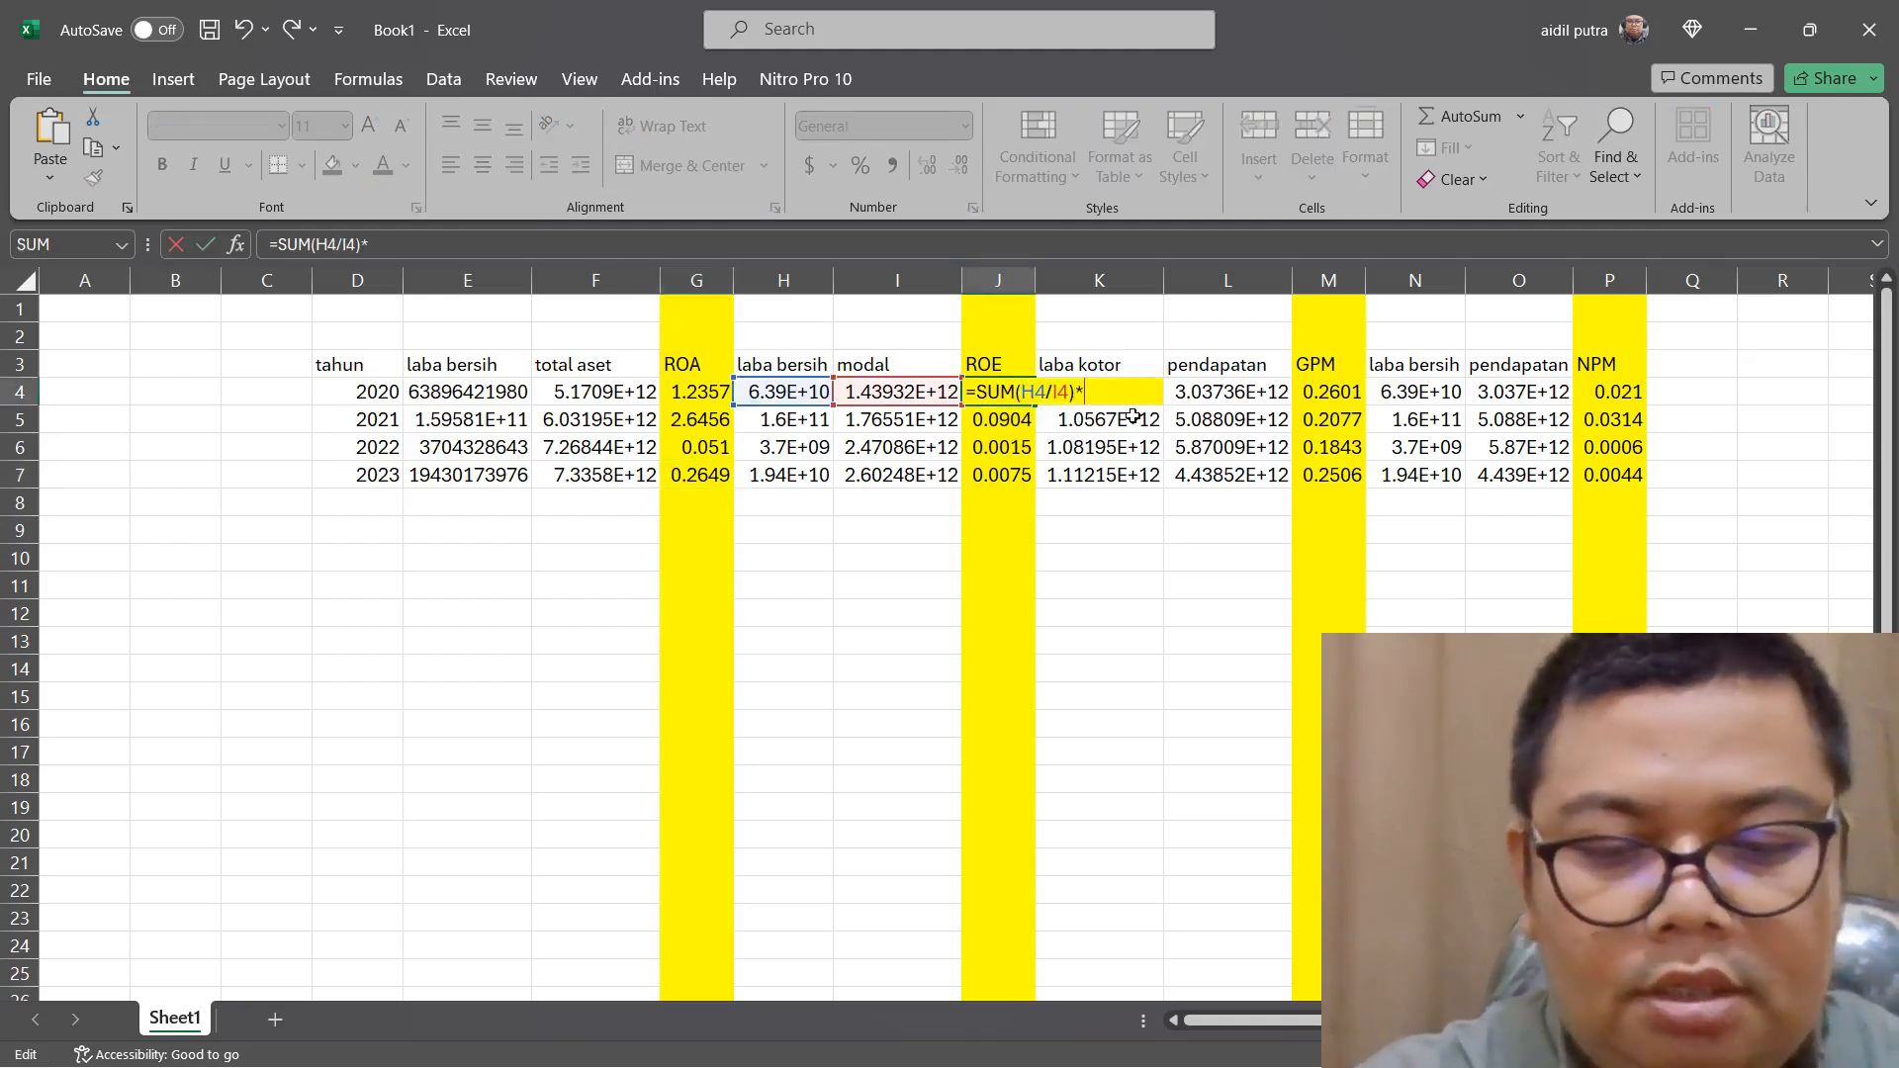
pyautogui.write('100')
pyautogui.press('Return')
pyautogui.click(1004, 392)
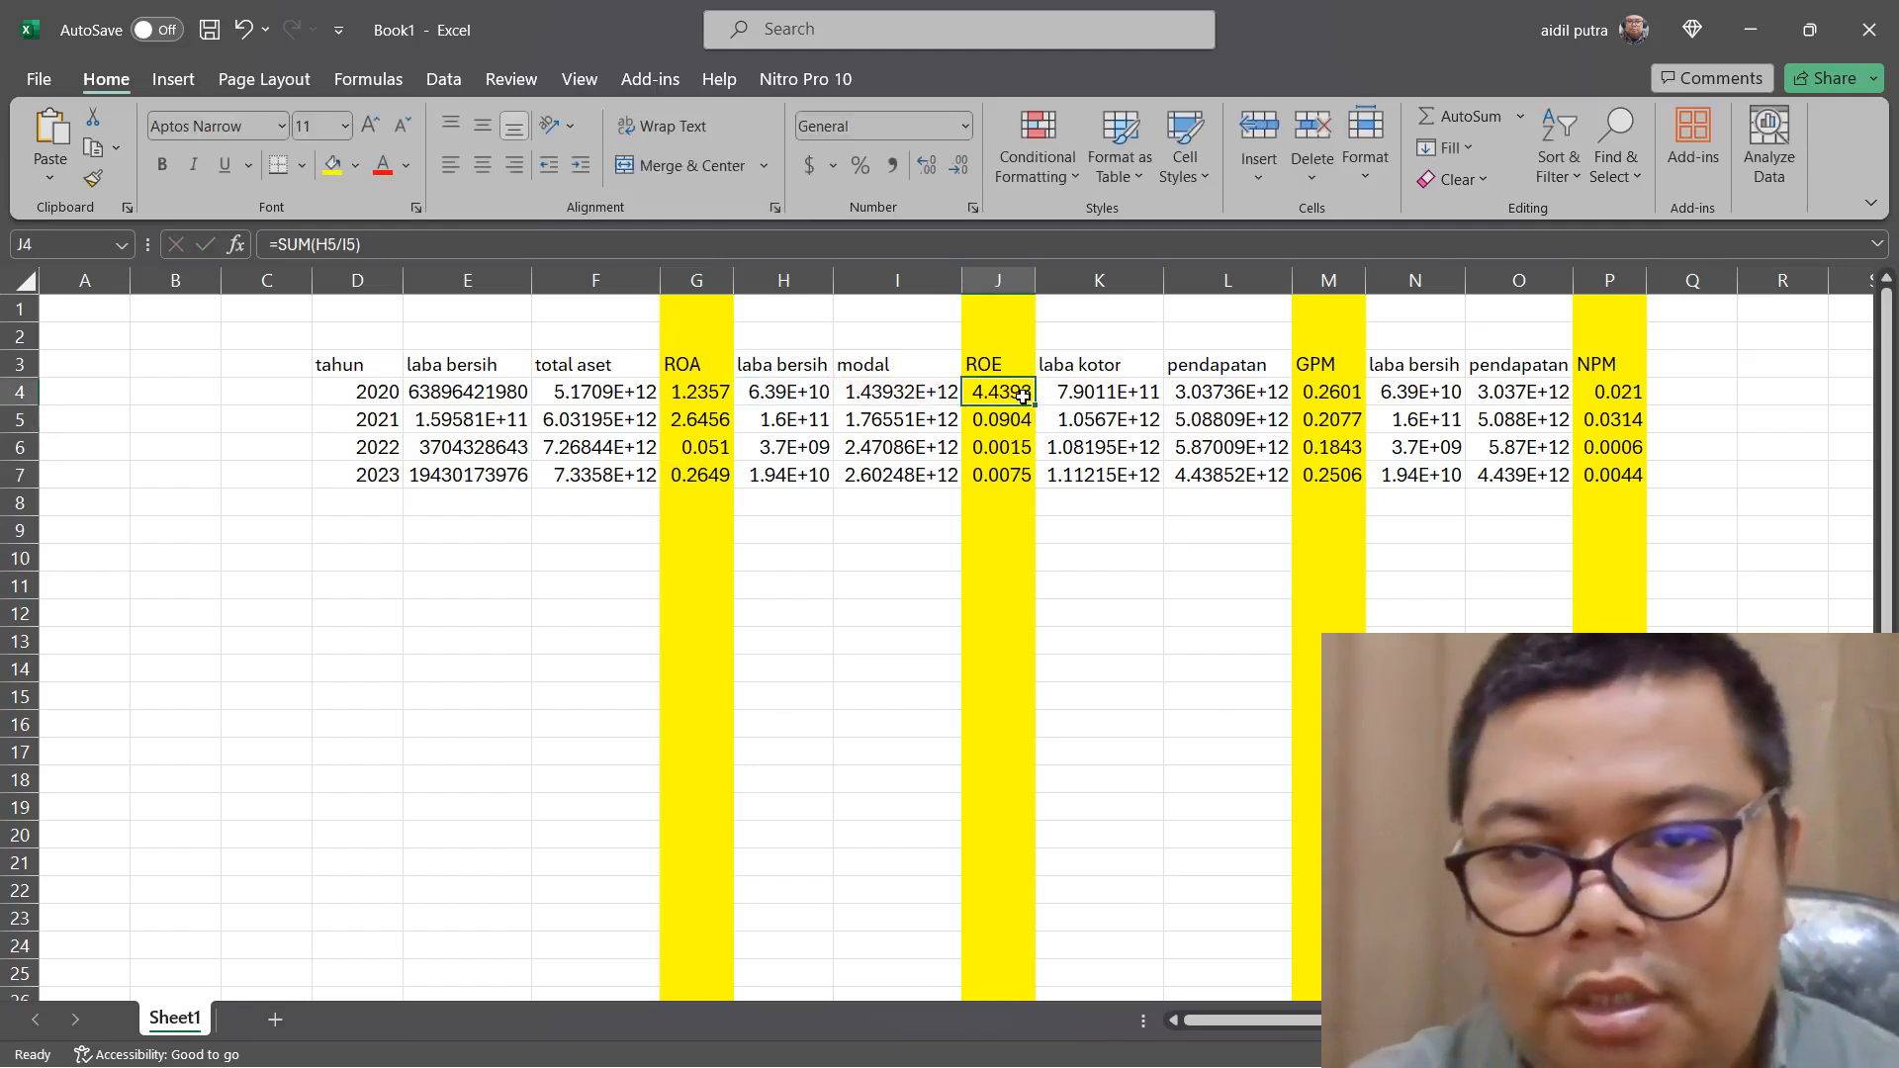
pyautogui.moveTo(1034, 405); pyautogui.dragTo(1028, 479)
# Review the ROE results for 2021 through 2023 in J5 to J7, one year at a time
pyautogui.click(1014, 426)
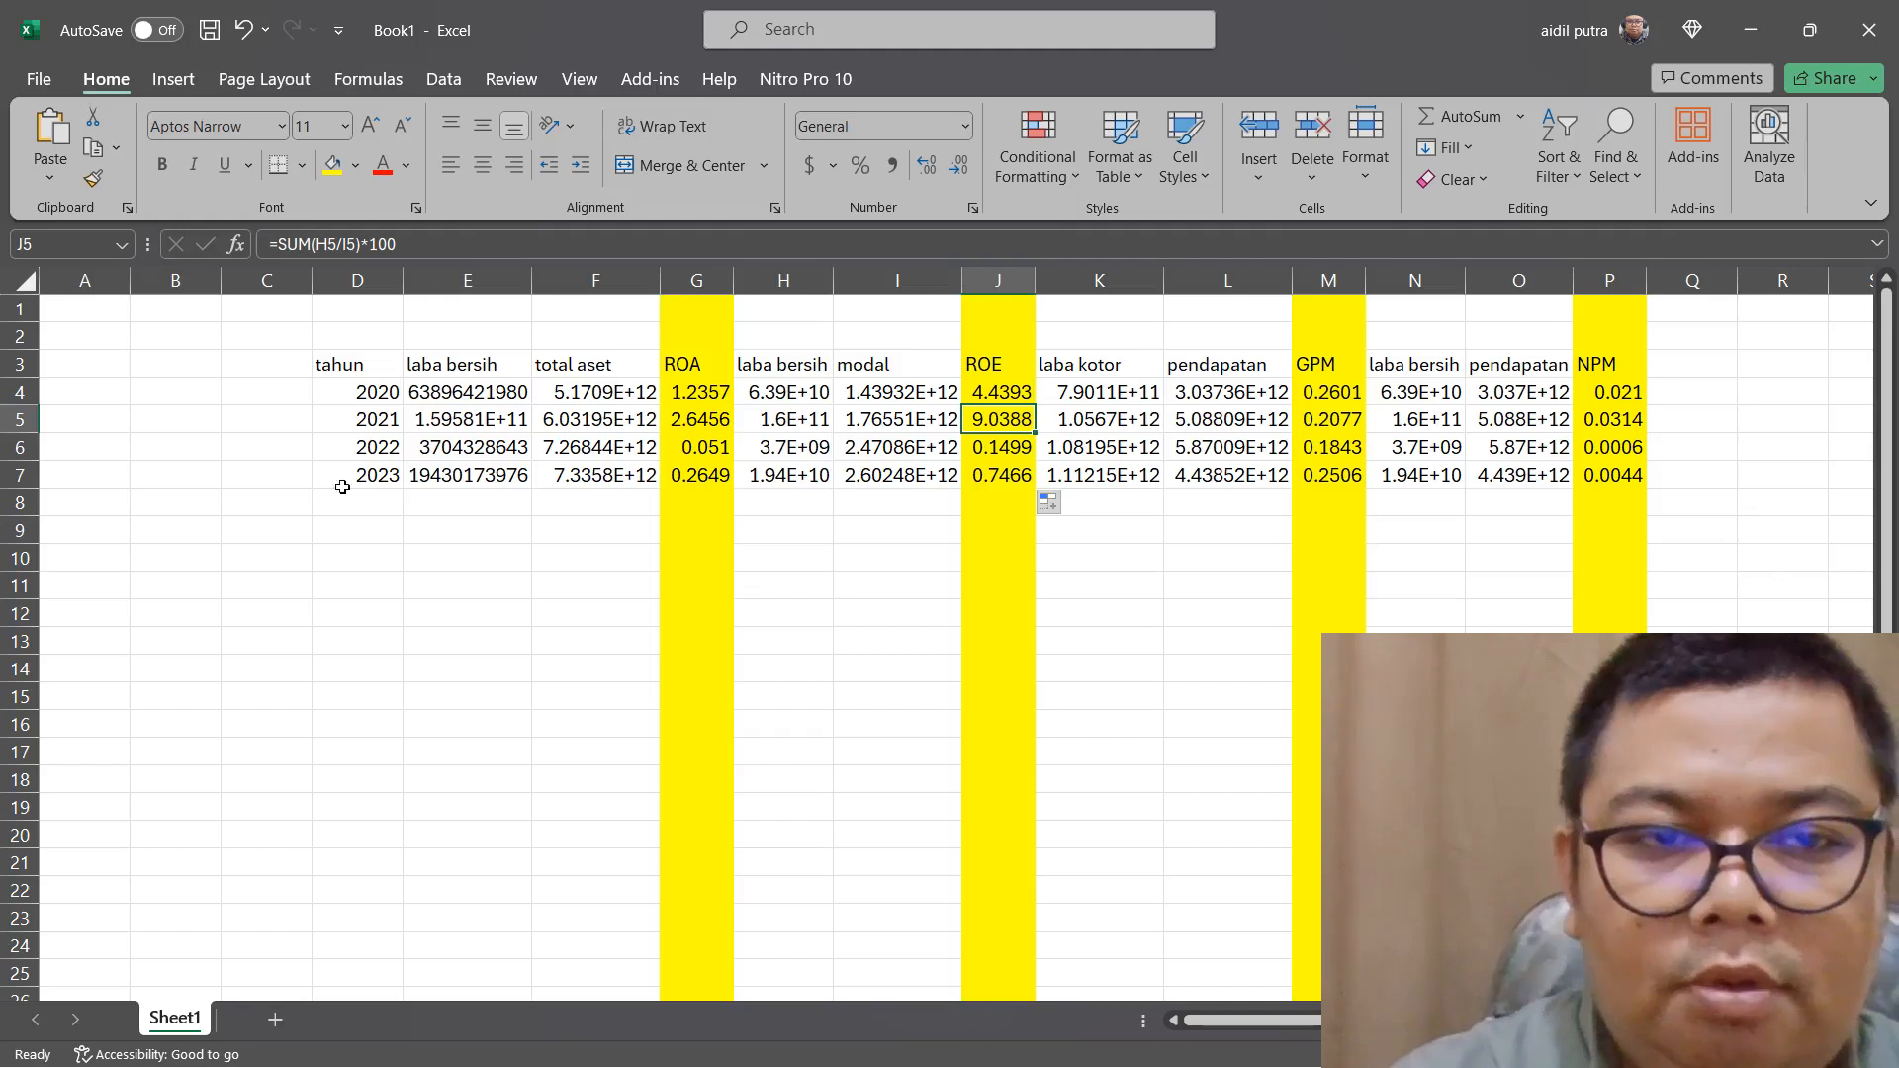
pyautogui.click(1010, 448)
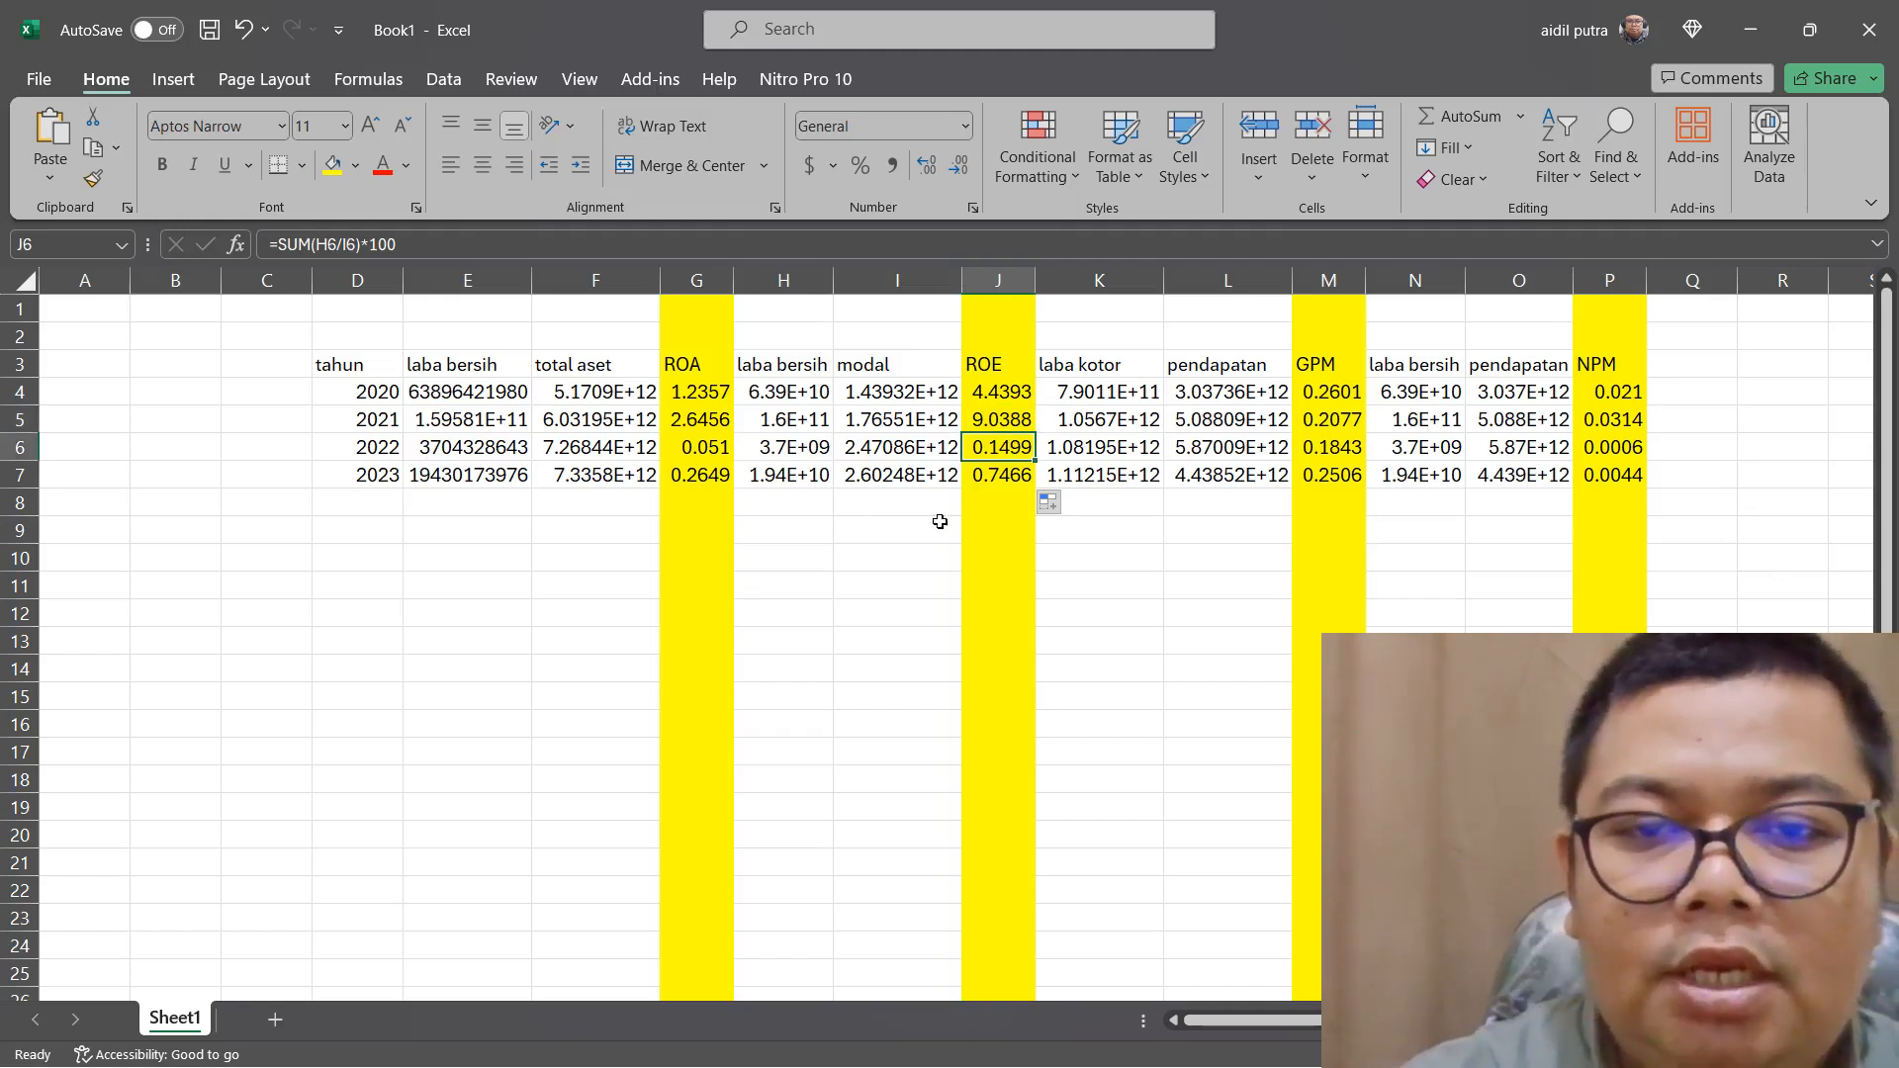
pyautogui.click(1004, 475)
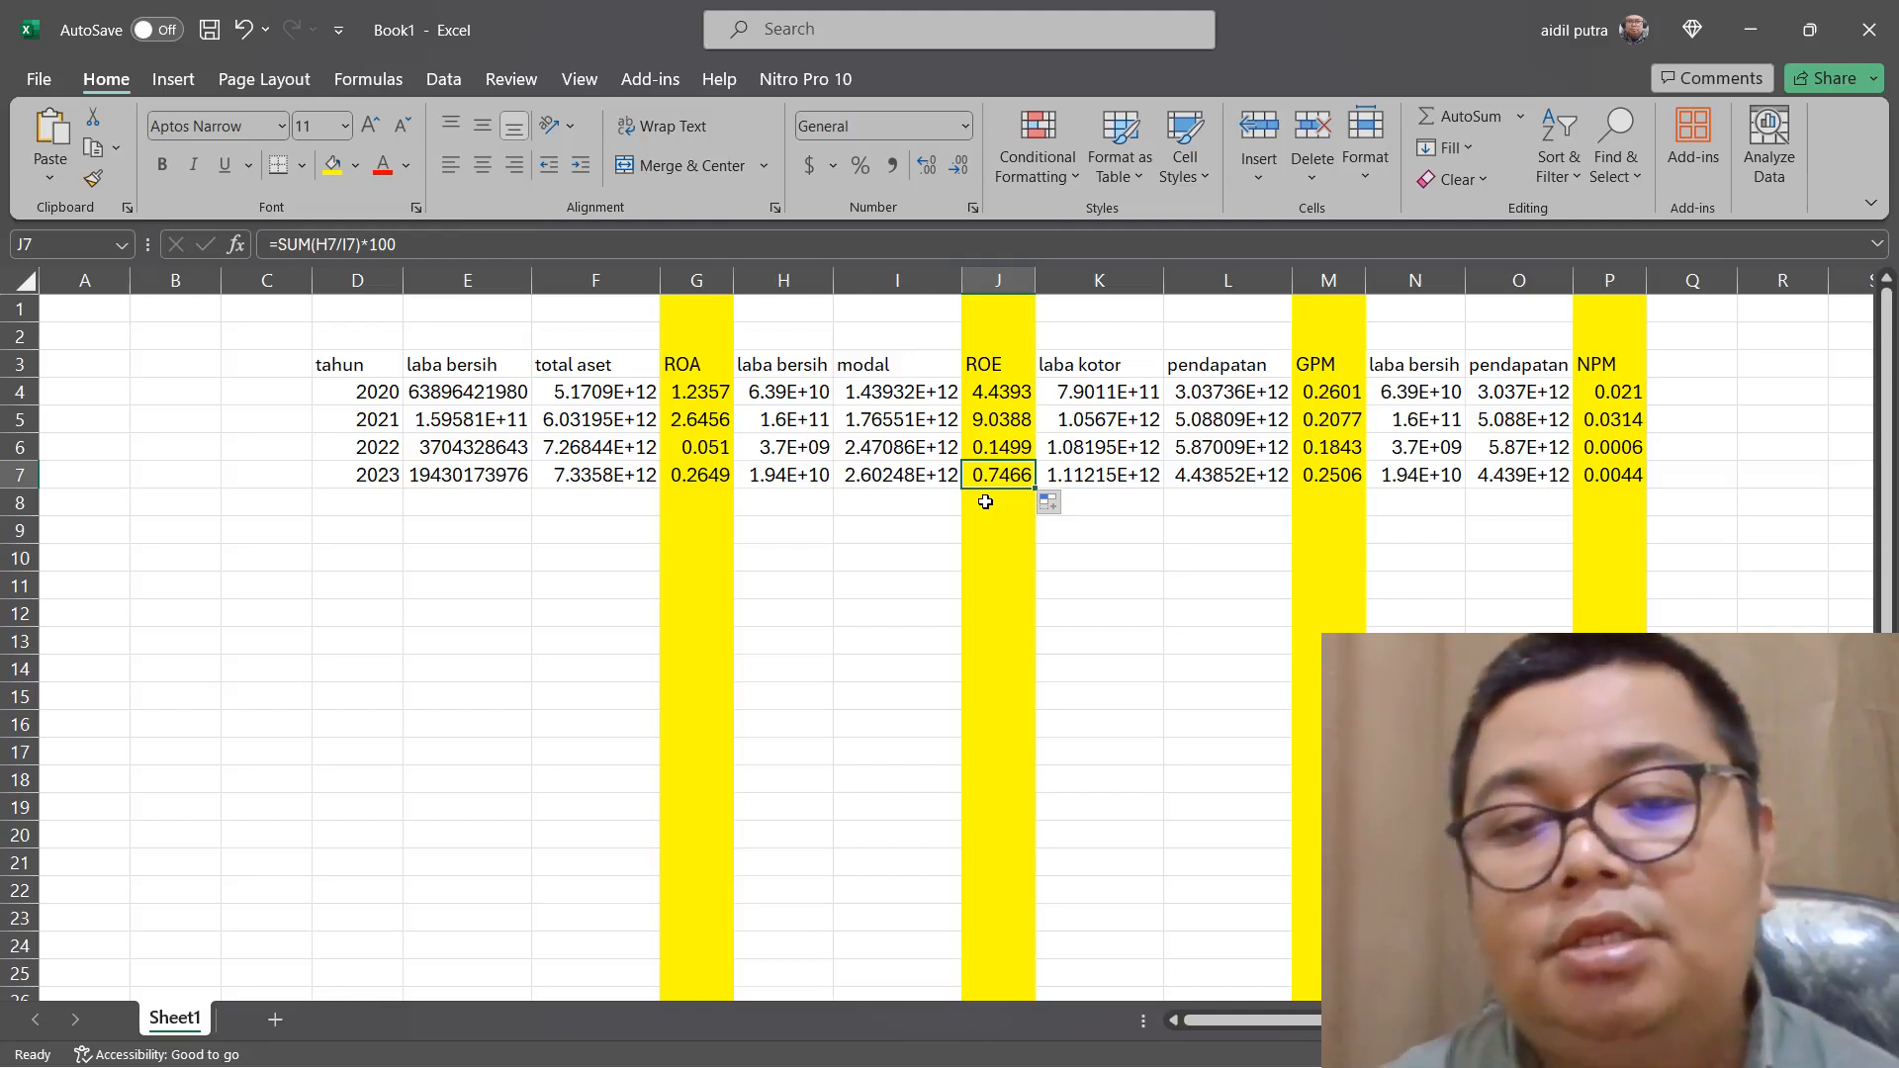
# Change the GPM formula in M4 to =SUM(K4/L4)*100 and fill it down to M7
pyautogui.doubleClick(1342, 390)
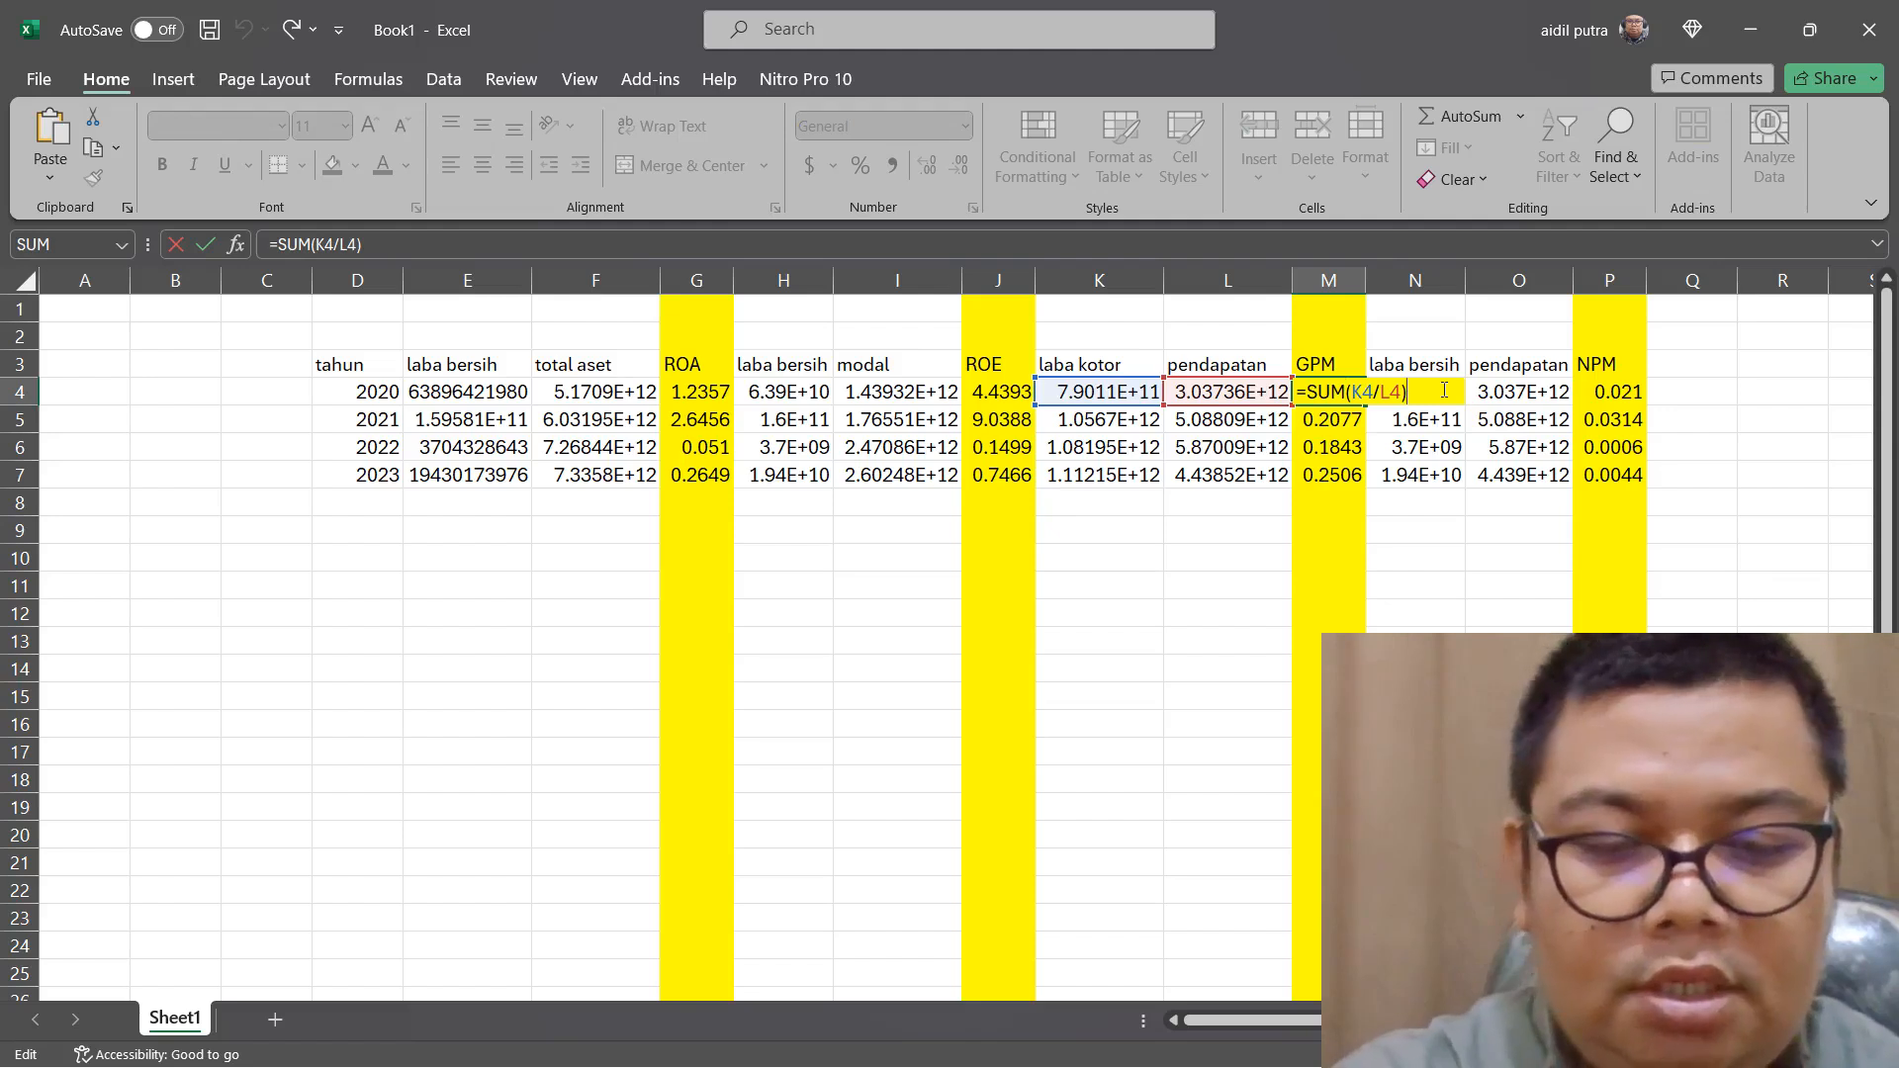
pyautogui.write('*100')
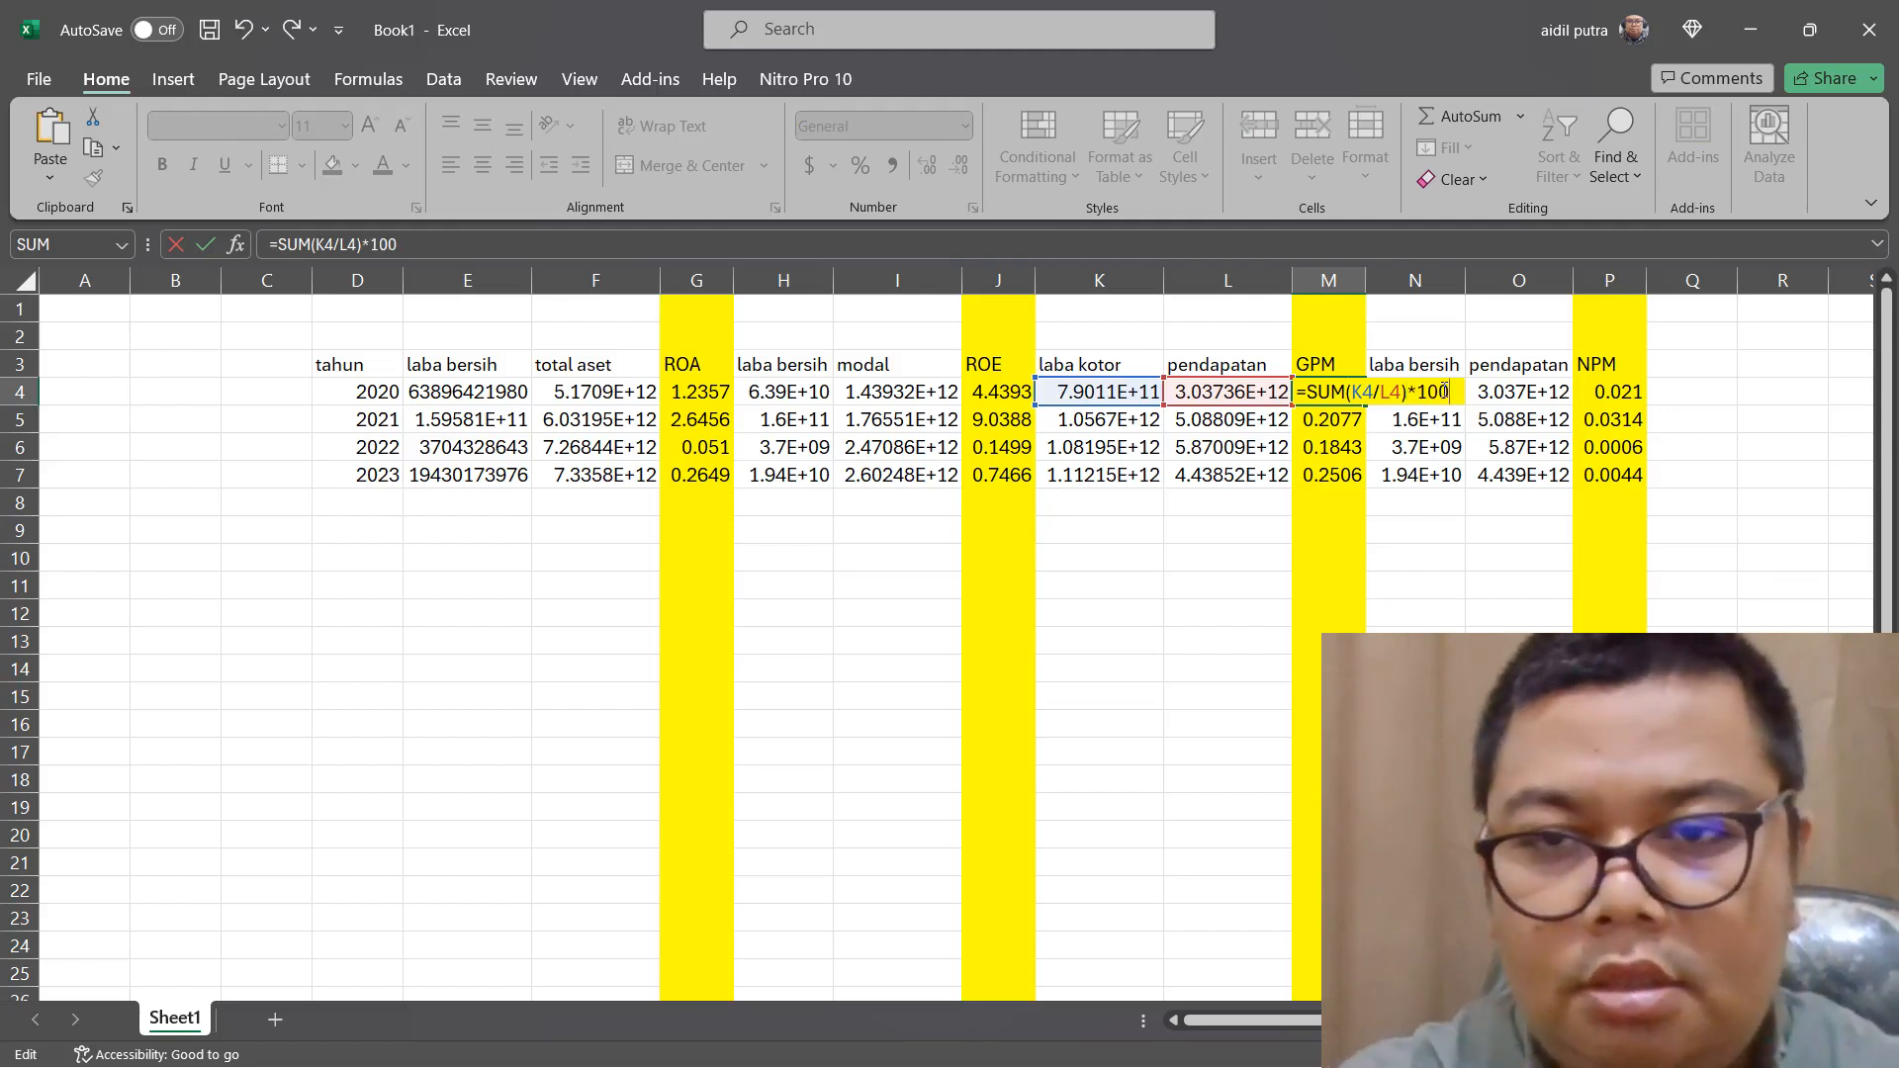
pyautogui.press('Return')
pyautogui.click(1357, 392)
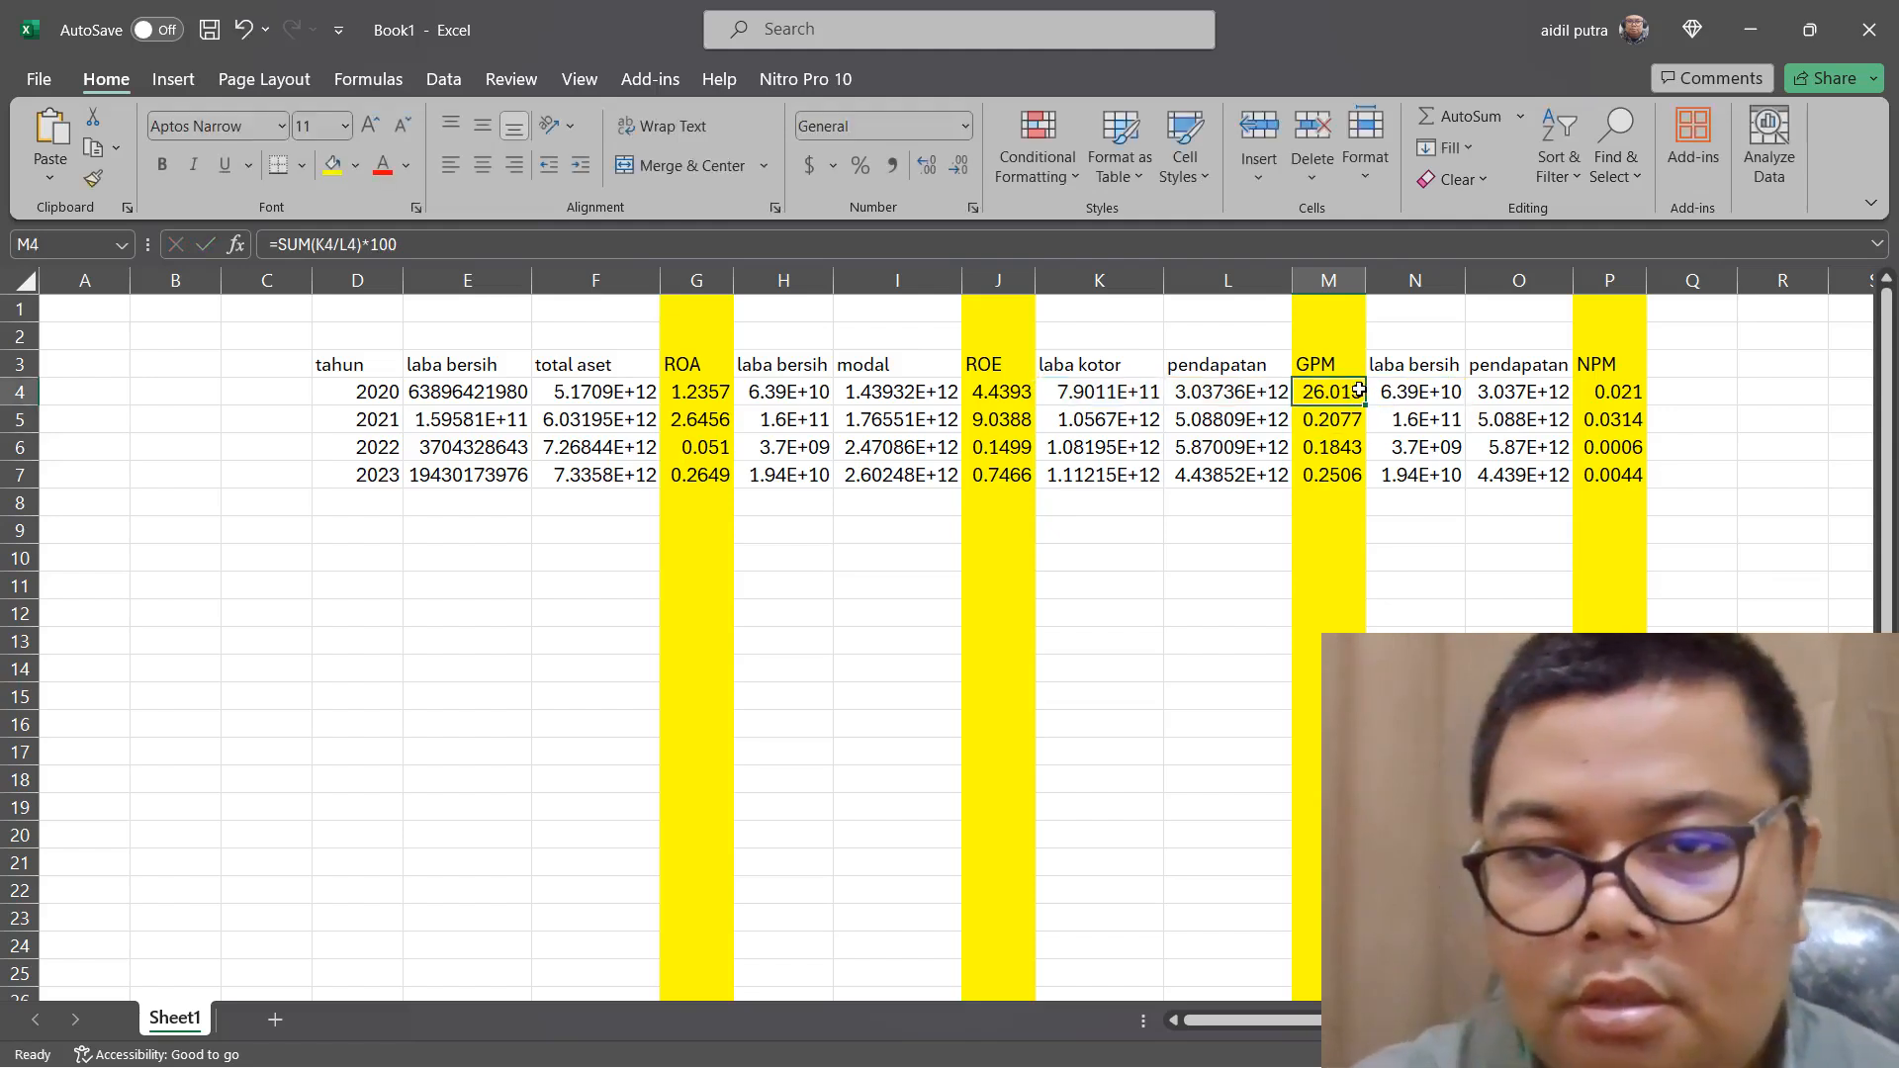
pyautogui.moveTo(1365, 406); pyautogui.dragTo(1362, 483)
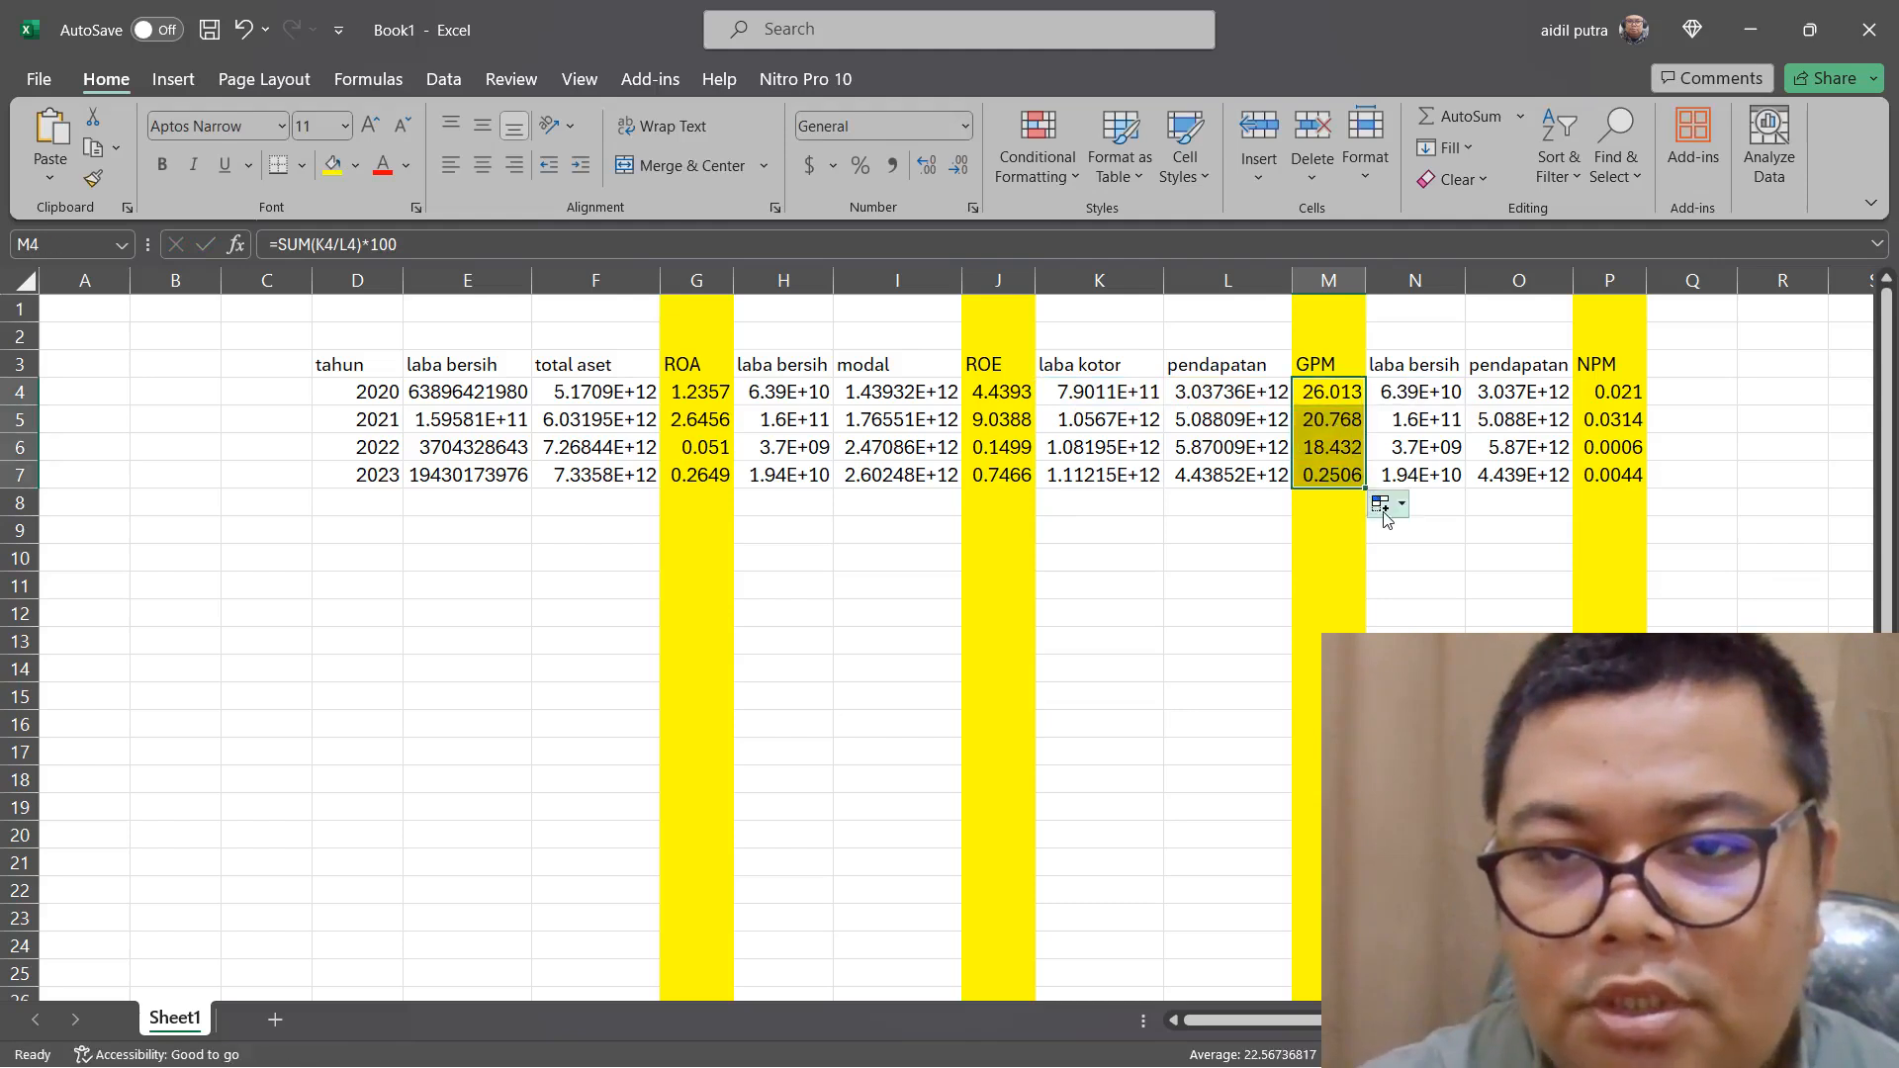
pyautogui.click(1331, 476)
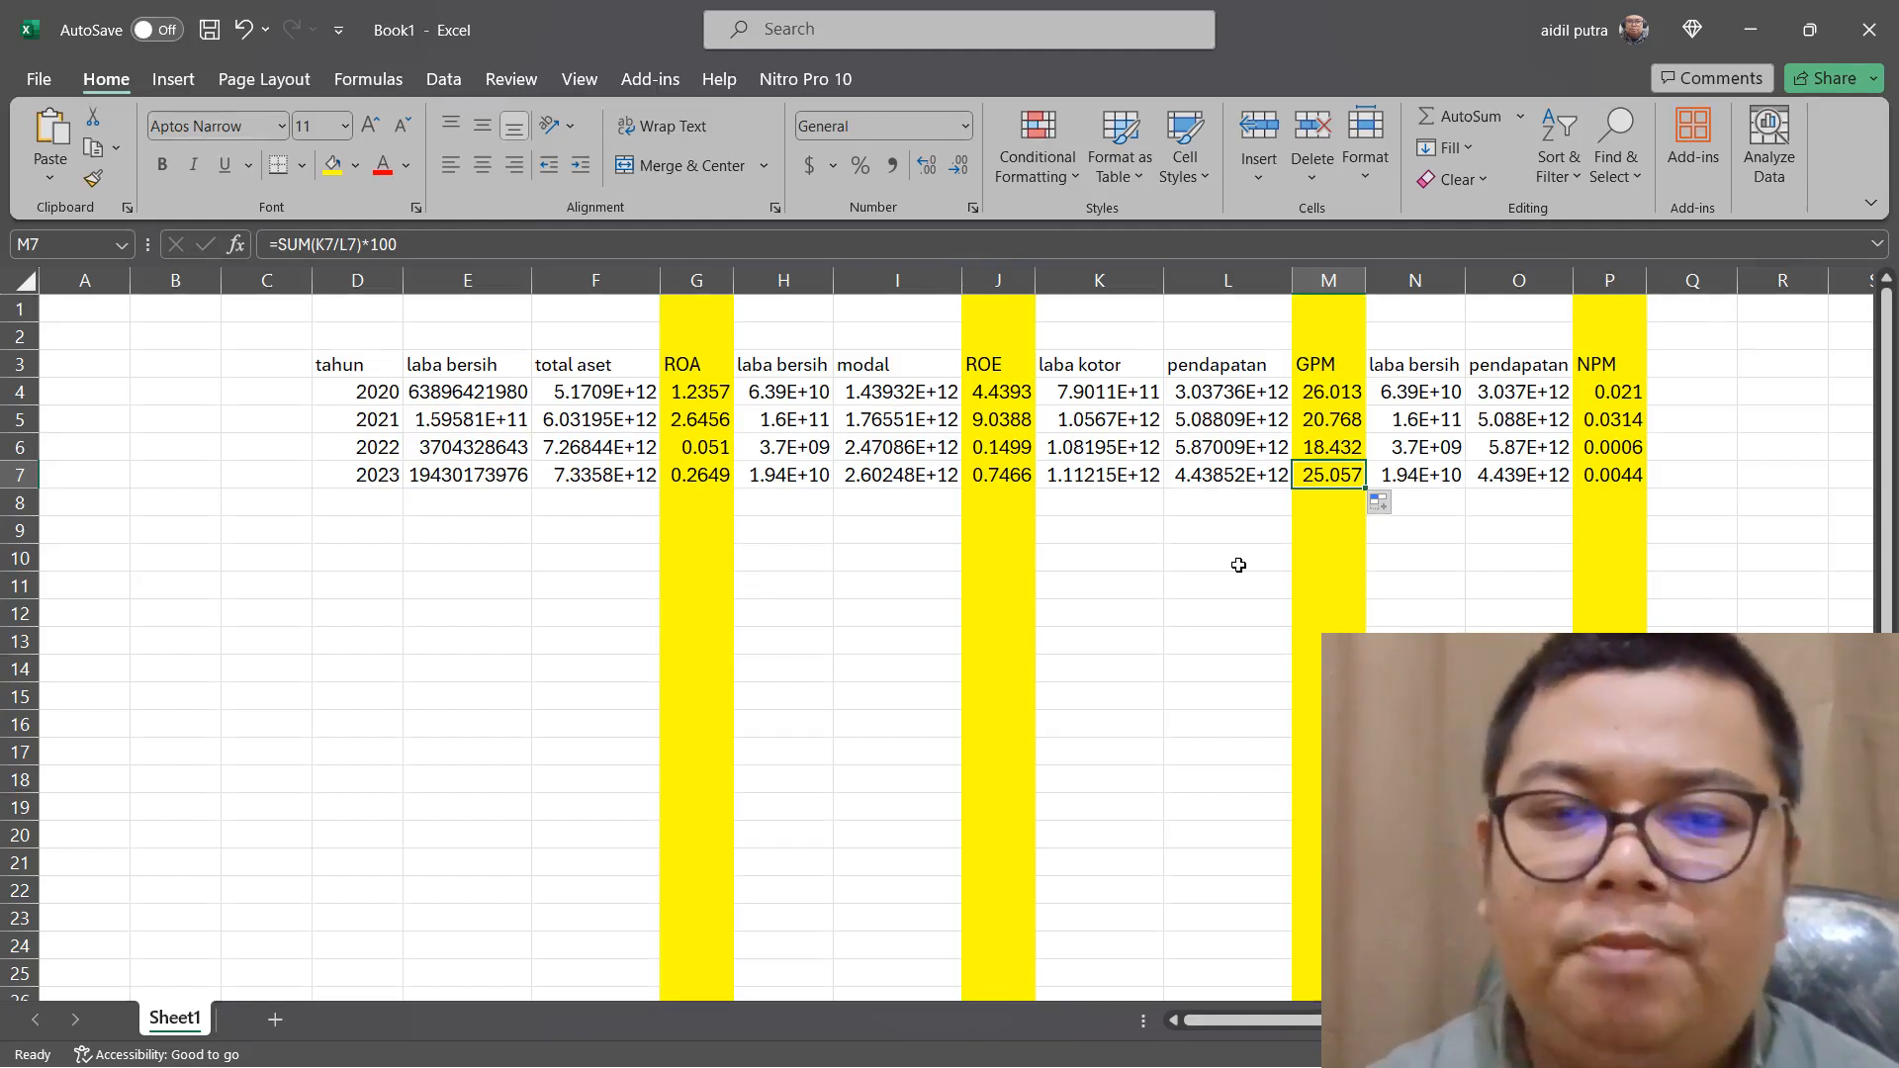
# Change the NPM formula in P4 to =SUM(N4/O4)*100 and fill it down to P7
pyautogui.doubleClick(1609, 394)
pyautogui.click(1717, 394)
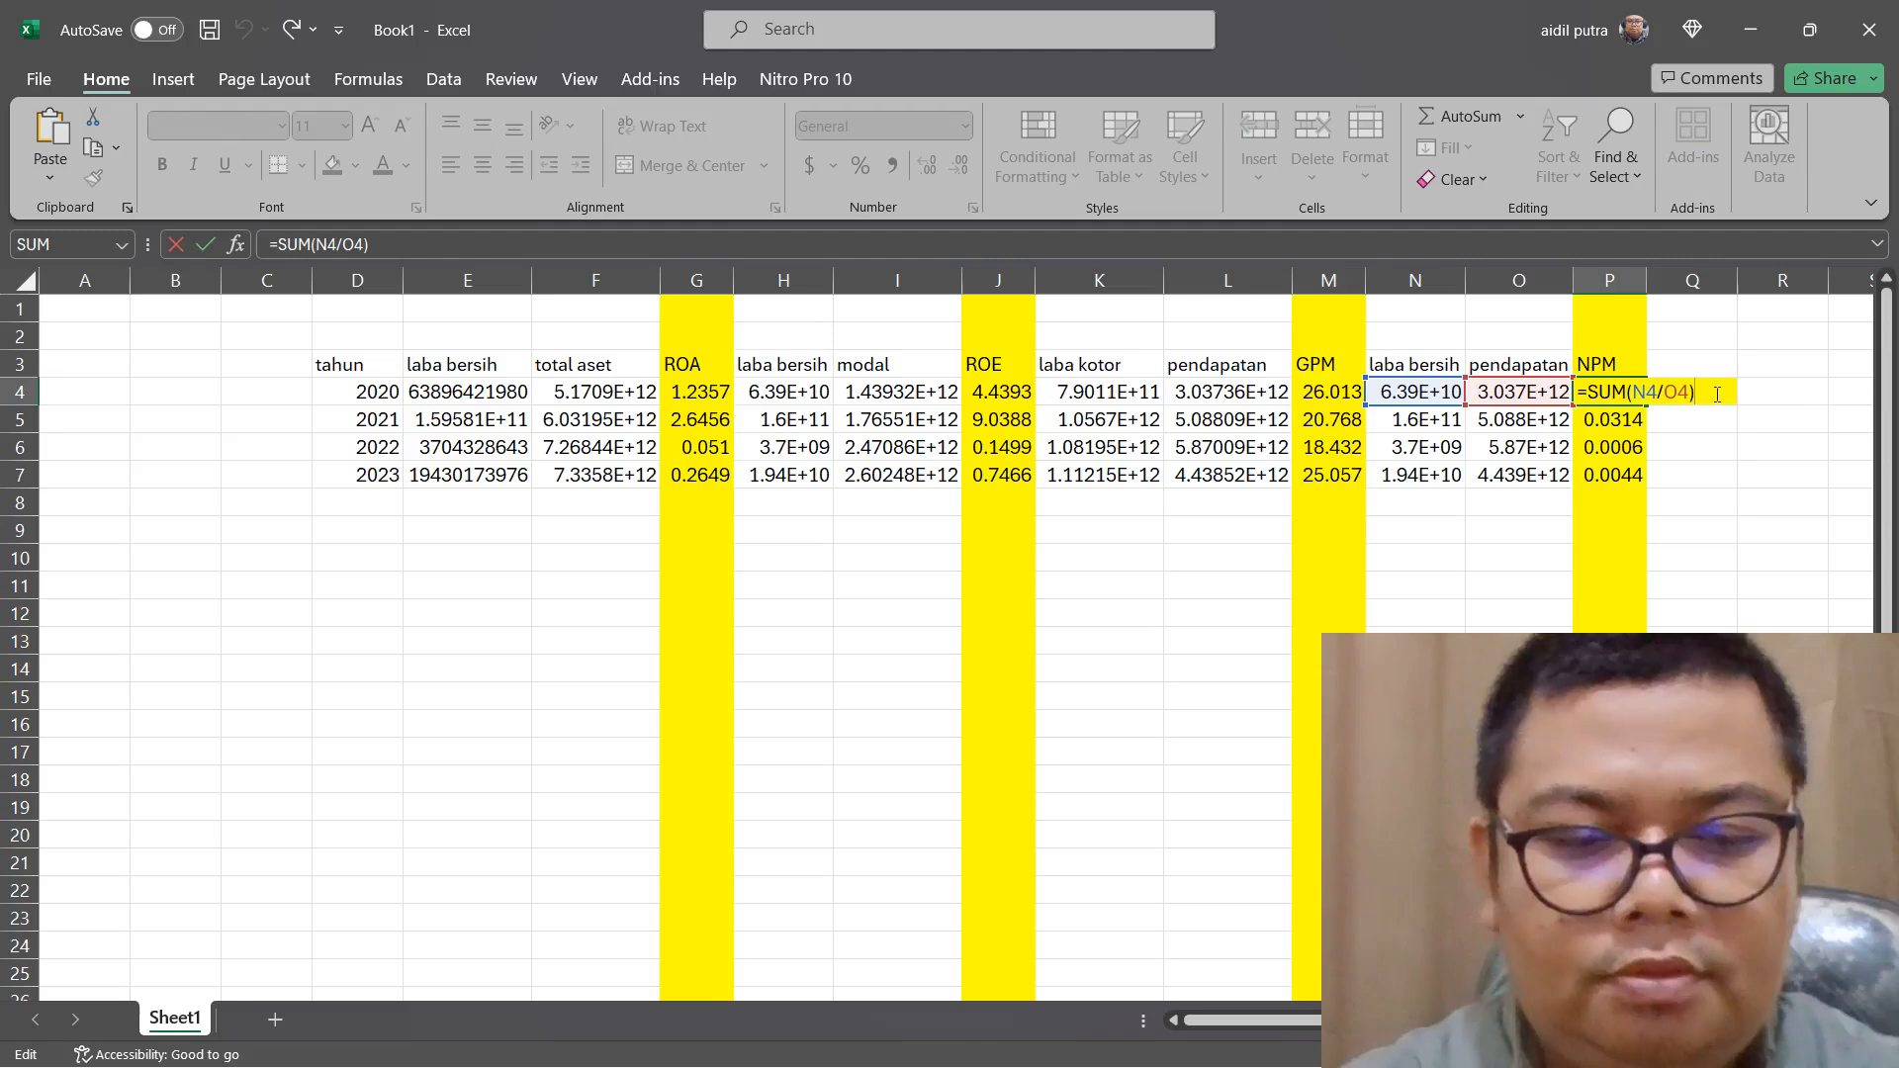
pyautogui.write('*100')
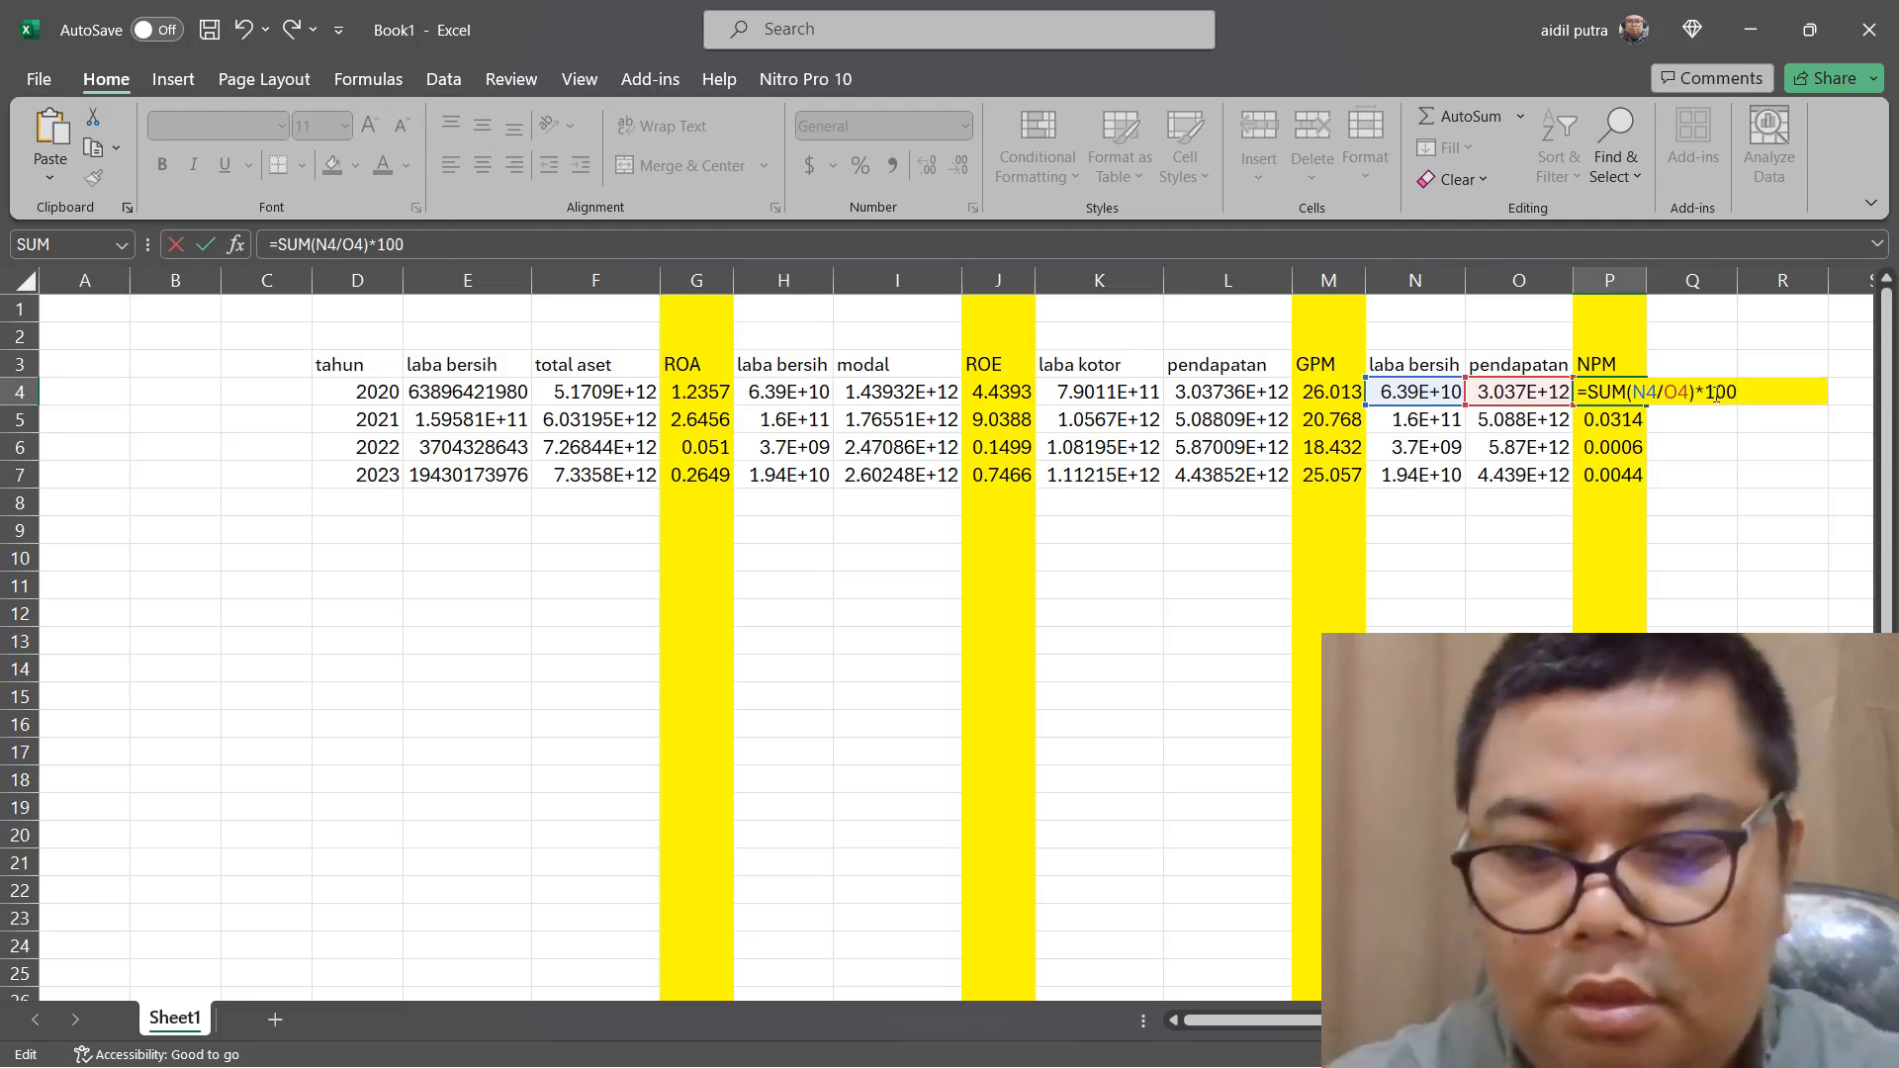
pyautogui.press('Return')
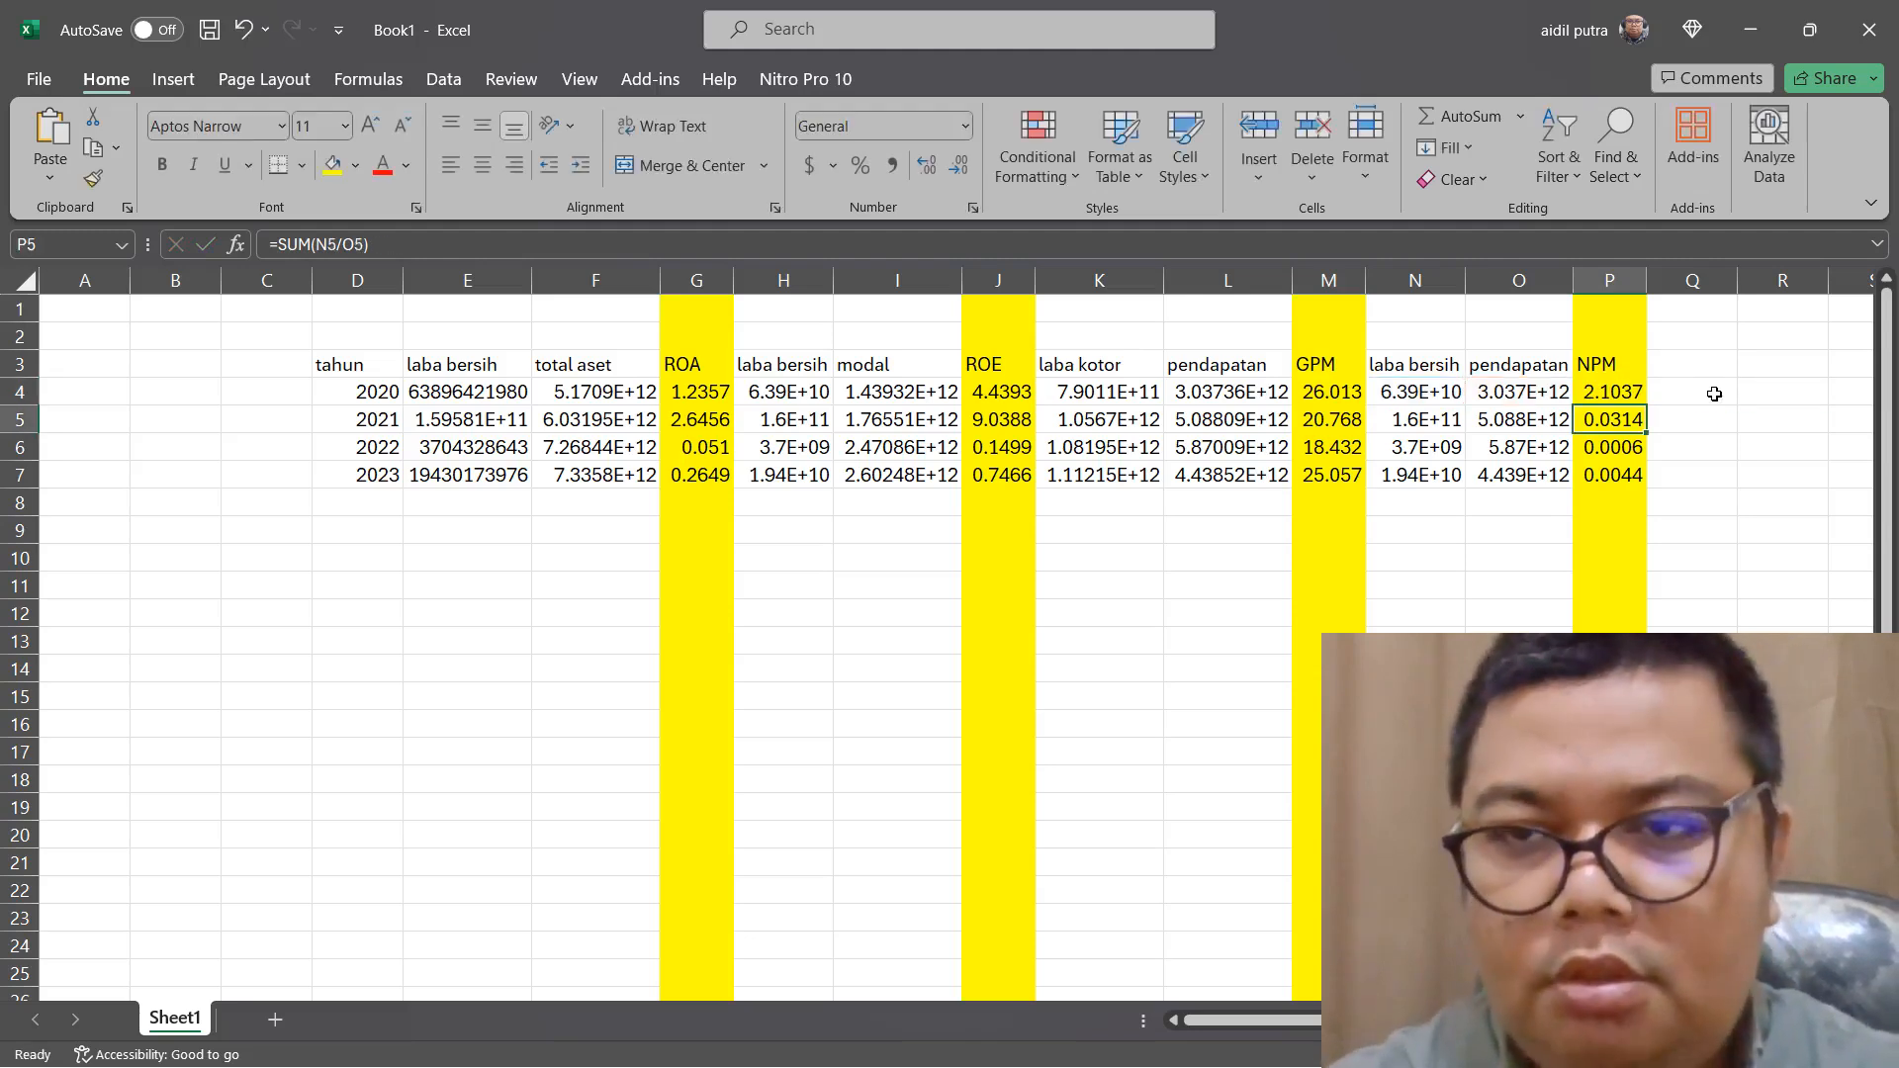
pyautogui.click(1639, 394)
pyautogui.moveTo(1645, 406); pyautogui.dragTo(1646, 487)
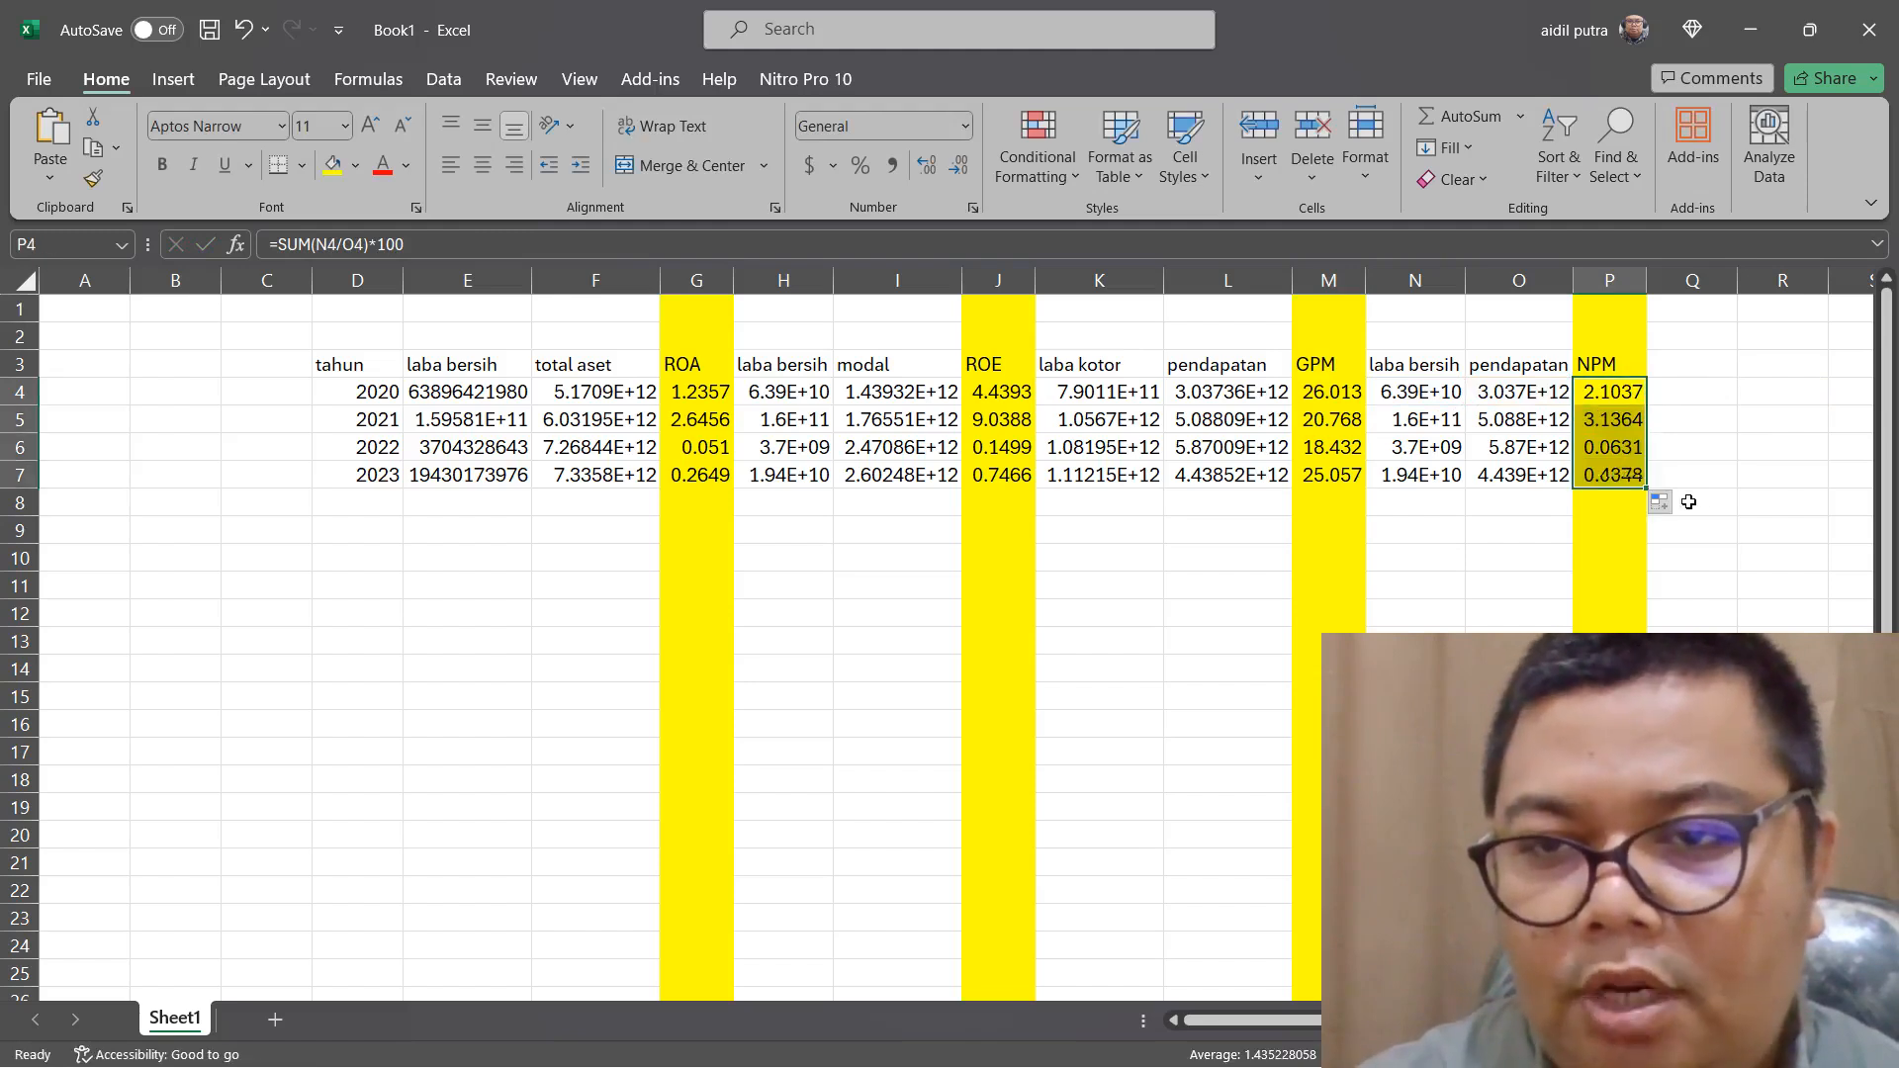
pyautogui.click(1629, 445)
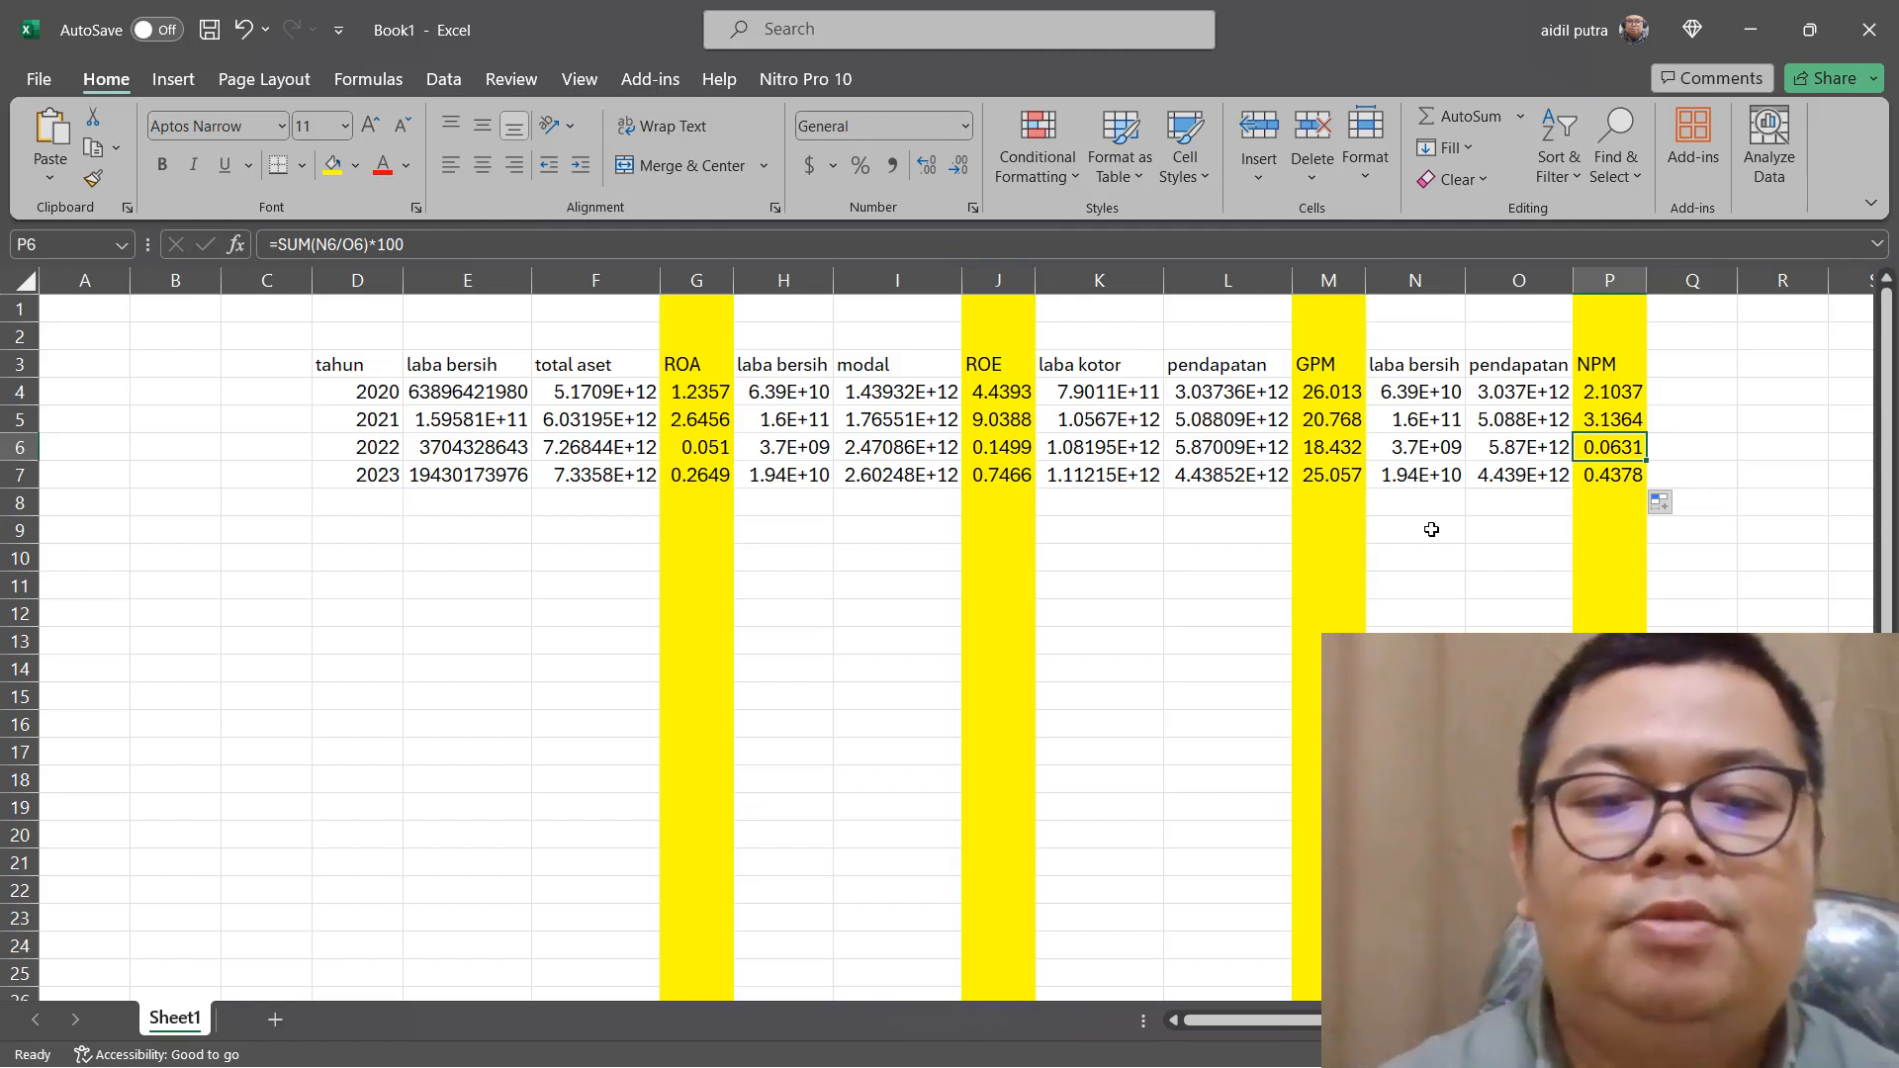
# Check the 2023 net profit and ROA cells, and consult the income statement in the 2021 annual report in the Edge browser
pyautogui.click(511, 476)
pyautogui.click(725, 473)
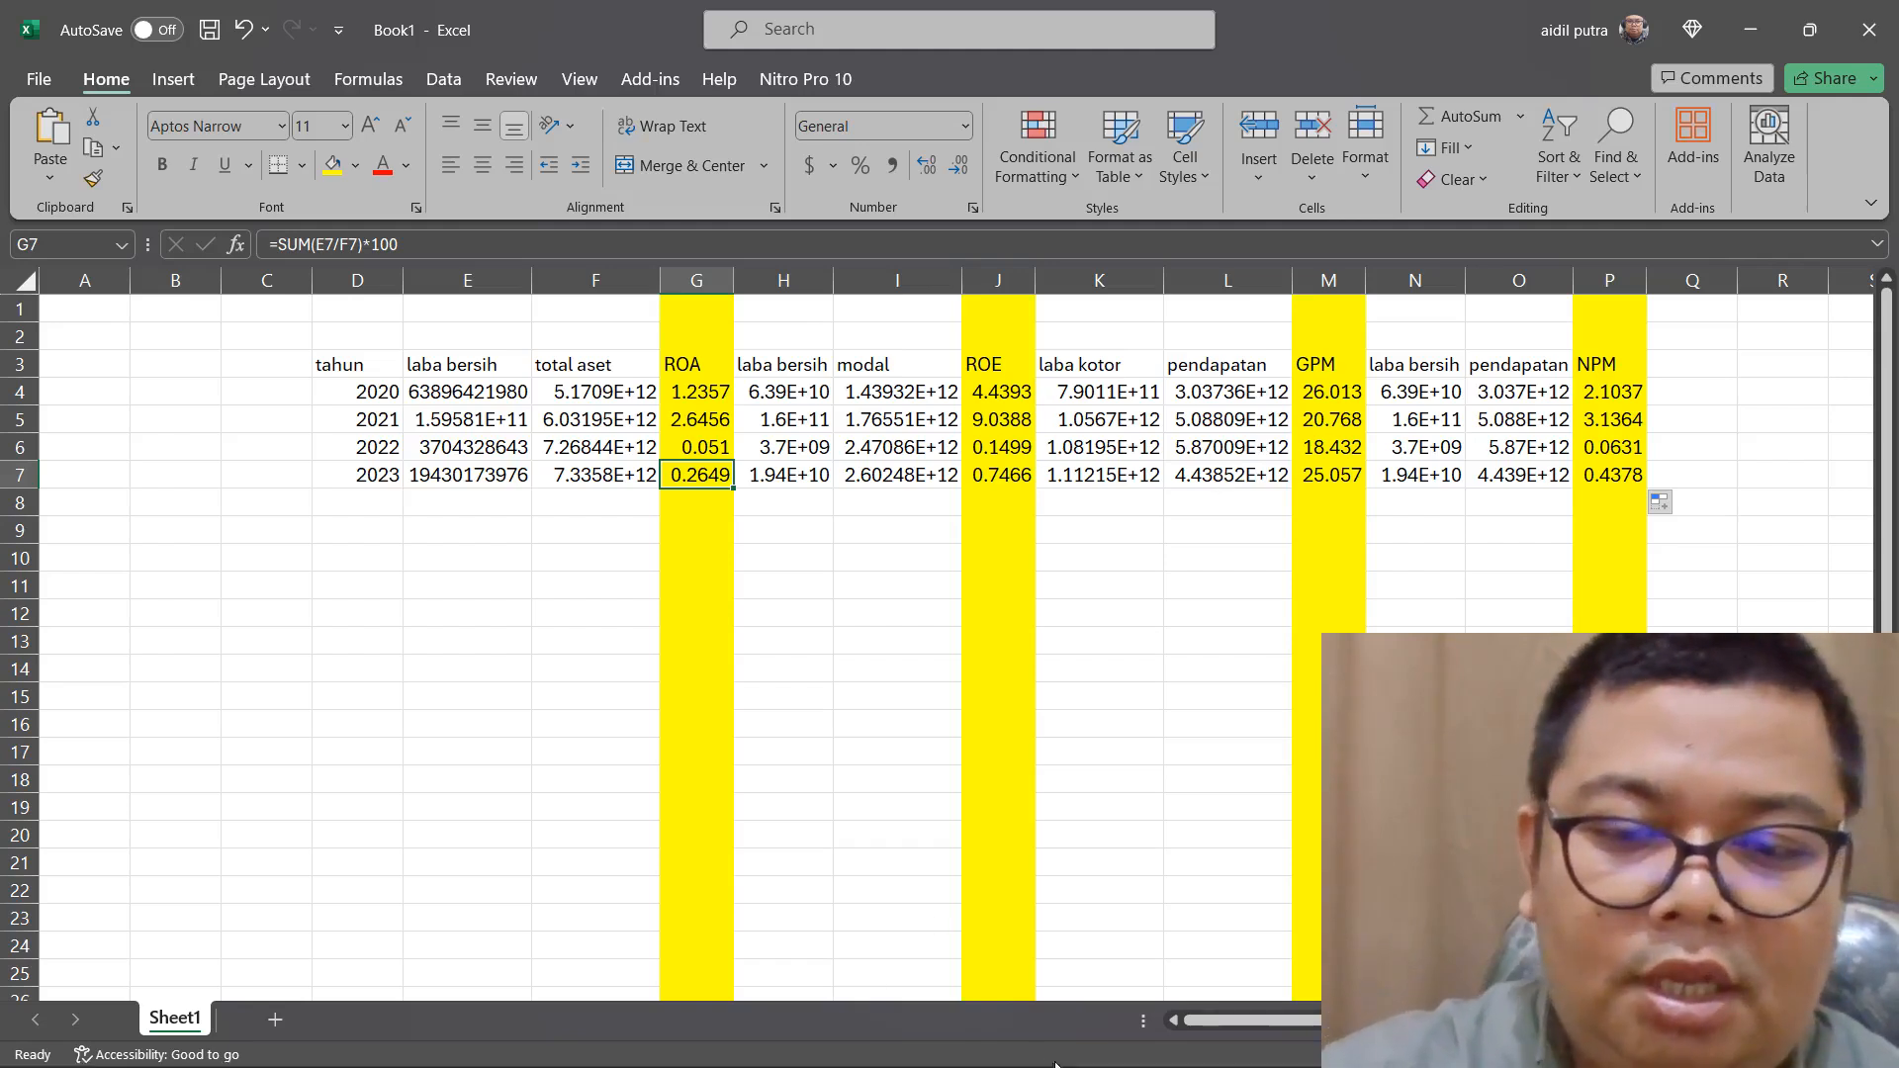
pyautogui.moveTo(1243, 1019)
pyautogui.click(1287, 1050)
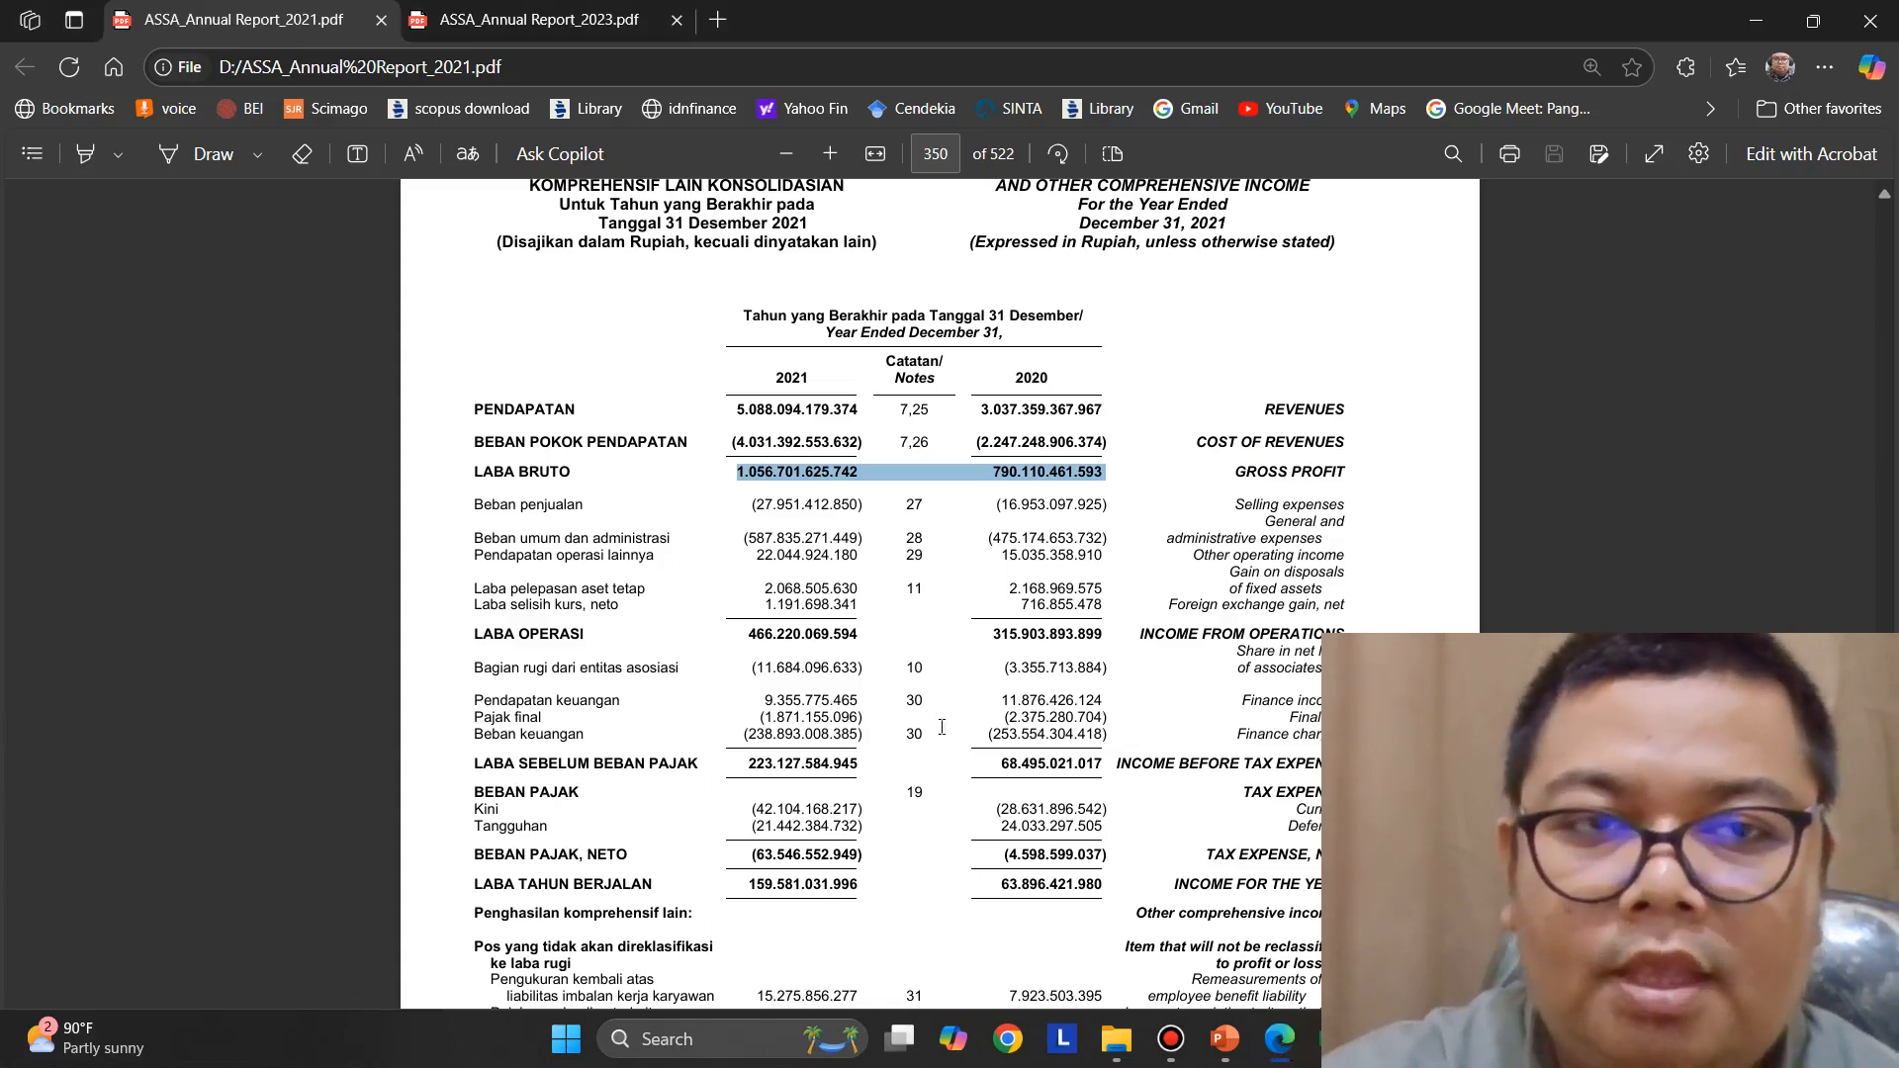
pyautogui.click(1756, 22)
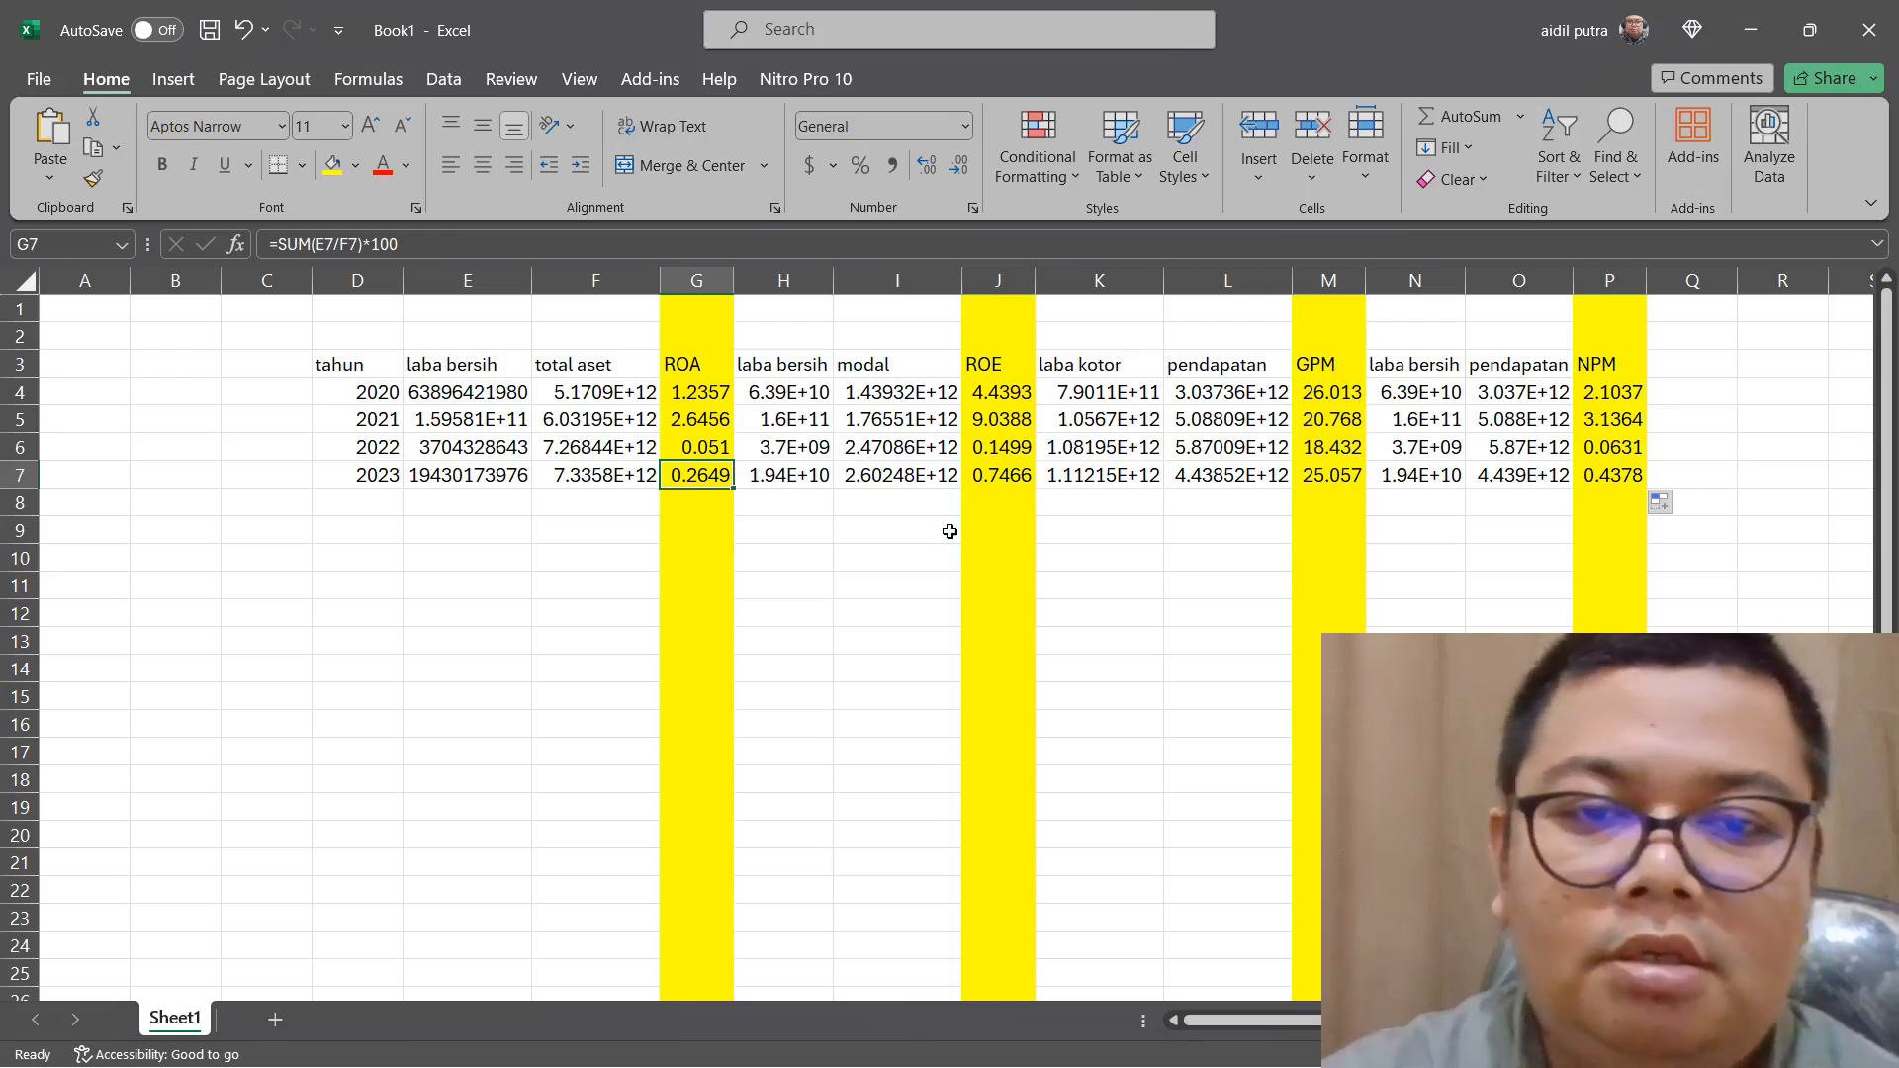